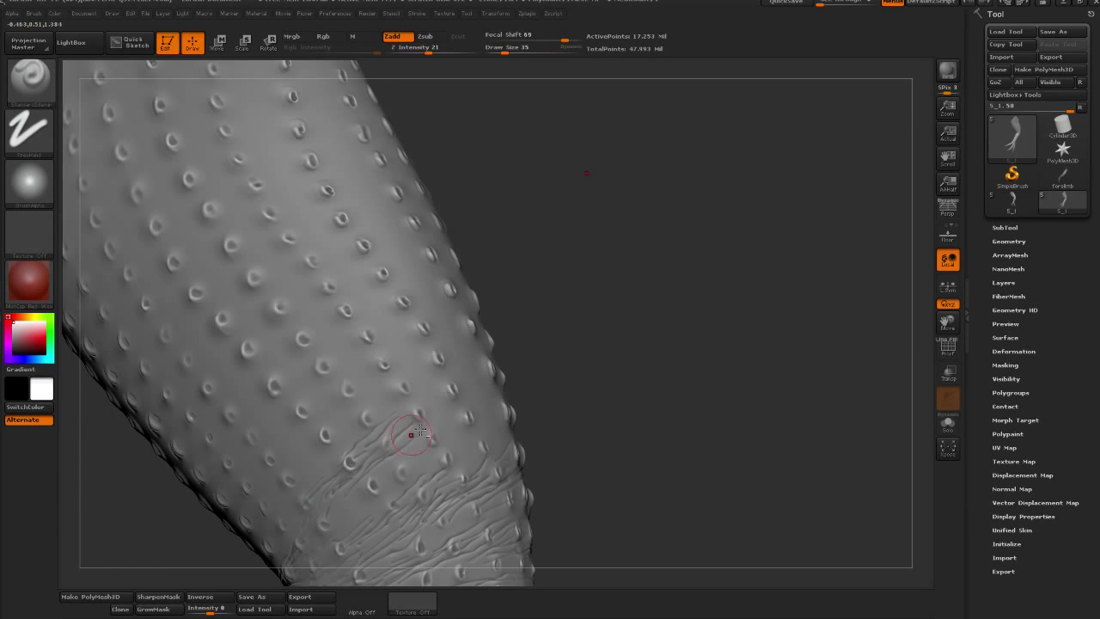
# - Stroke crease folds along the wrinkle band's edge using Zadd, Z Intensity 21, Draw Size 35
pyautogui.moveTo(381, 442); pyautogui.dragTo(385, 438, button='right')
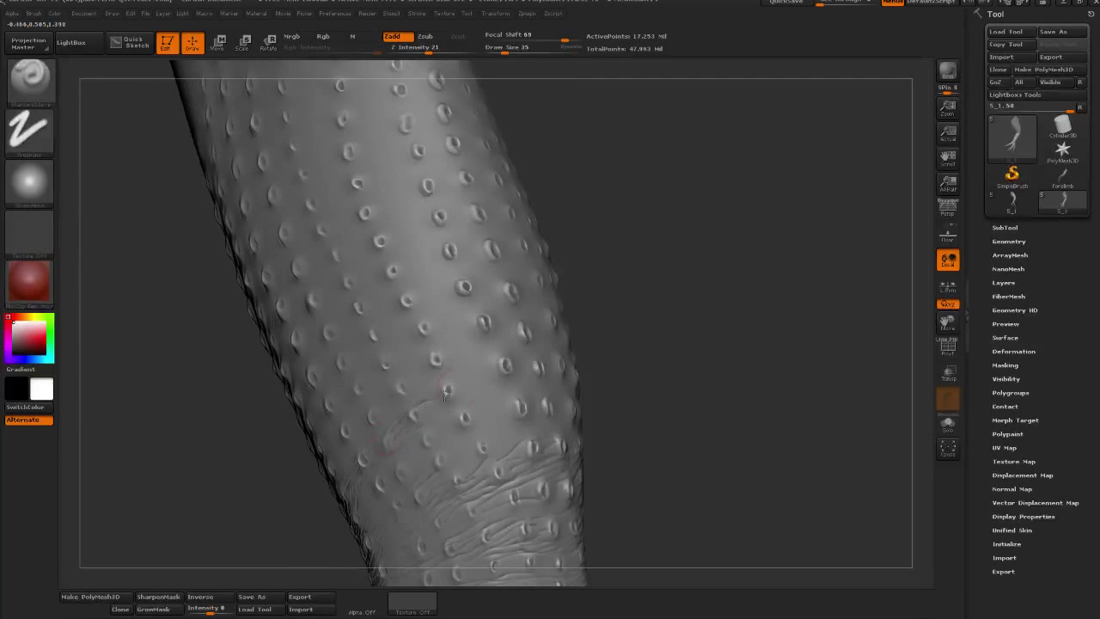
pyautogui.moveTo(455, 383); pyautogui.dragTo(446, 388, button='right')
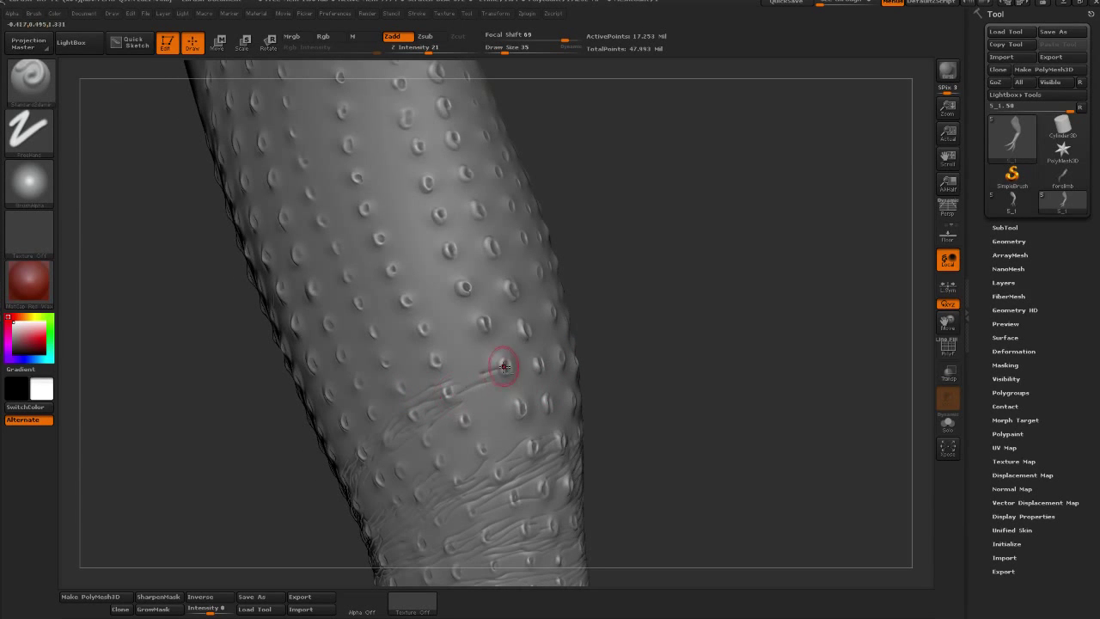
pyautogui.moveTo(455, 378); pyautogui.dragTo(483, 359, button='right')
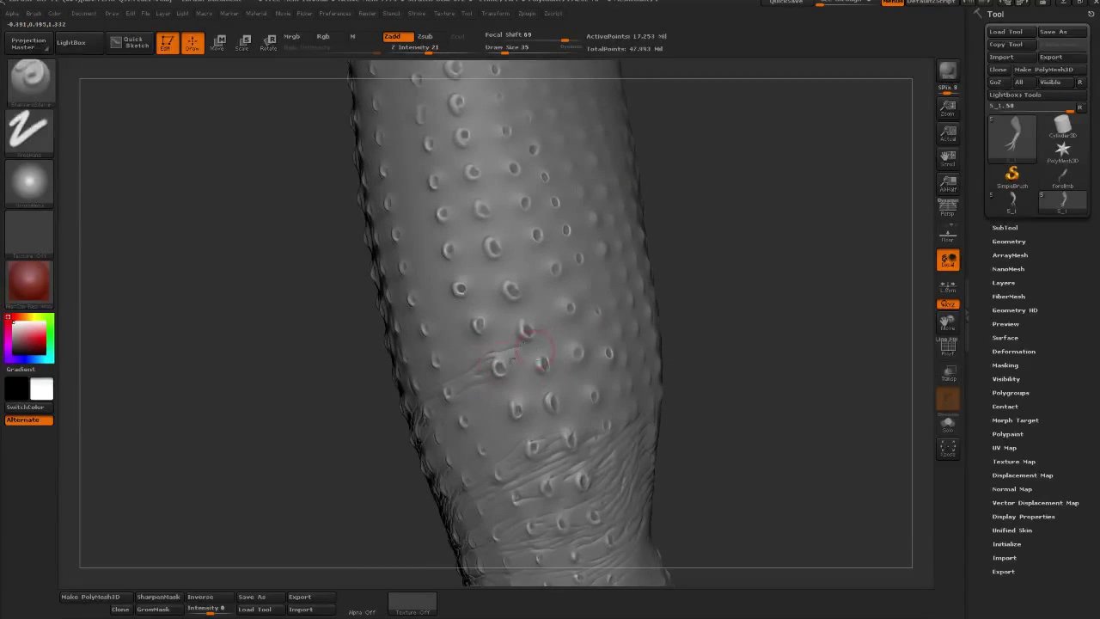
pyautogui.moveTo(497, 364)
pyautogui.mouseDown()
pyautogui.moveTo(557, 354)
pyautogui.moveTo(555, 368)
pyautogui.mouseUp()
pyautogui.moveTo(478, 406)
pyautogui.mouseDown(button='right')
pyautogui.moveTo(690, 376)
pyautogui.moveTo(466, 391)
pyautogui.mouseUp(button='right')
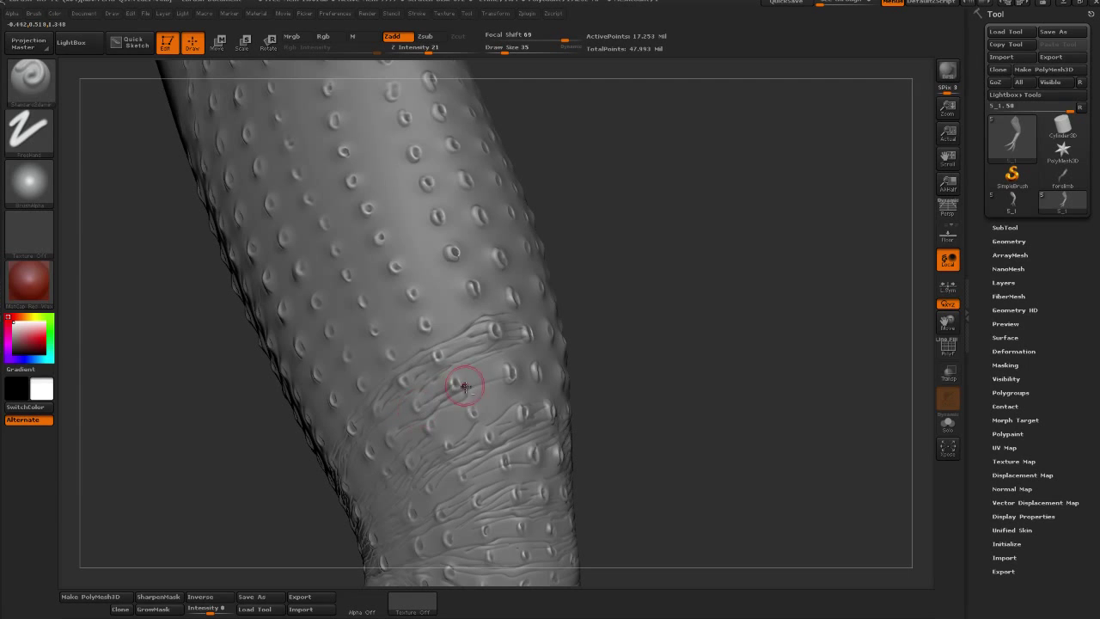
pyautogui.moveTo(503, 367); pyautogui.dragTo(477, 385)
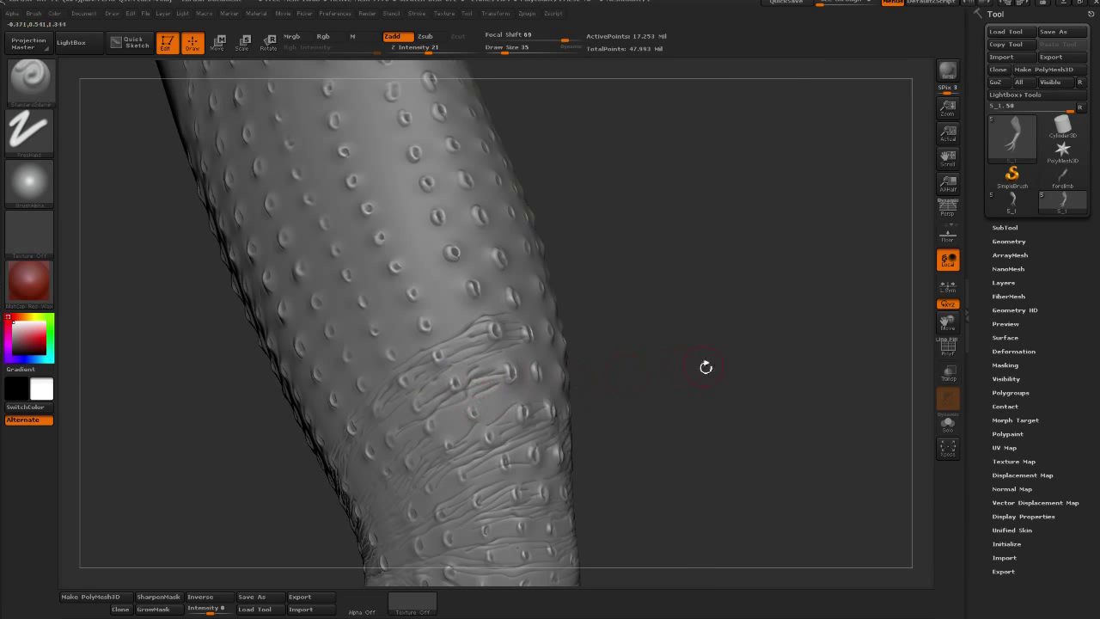
# - Orbit the limb through several tilts to inspect how the creases blend
pyautogui.moveTo(705, 367)
pyautogui.mouseDown(button='right')
pyautogui.moveTo(490, 393)
pyautogui.moveTo(666, 389)
pyautogui.moveTo(507, 378)
pyautogui.mouseUp(button='right')
pyautogui.moveTo(585, 369)
pyautogui.mouseDown(button='right')
pyautogui.moveTo(706, 351)
pyautogui.moveTo(466, 388)
pyautogui.mouseUp(button='right')
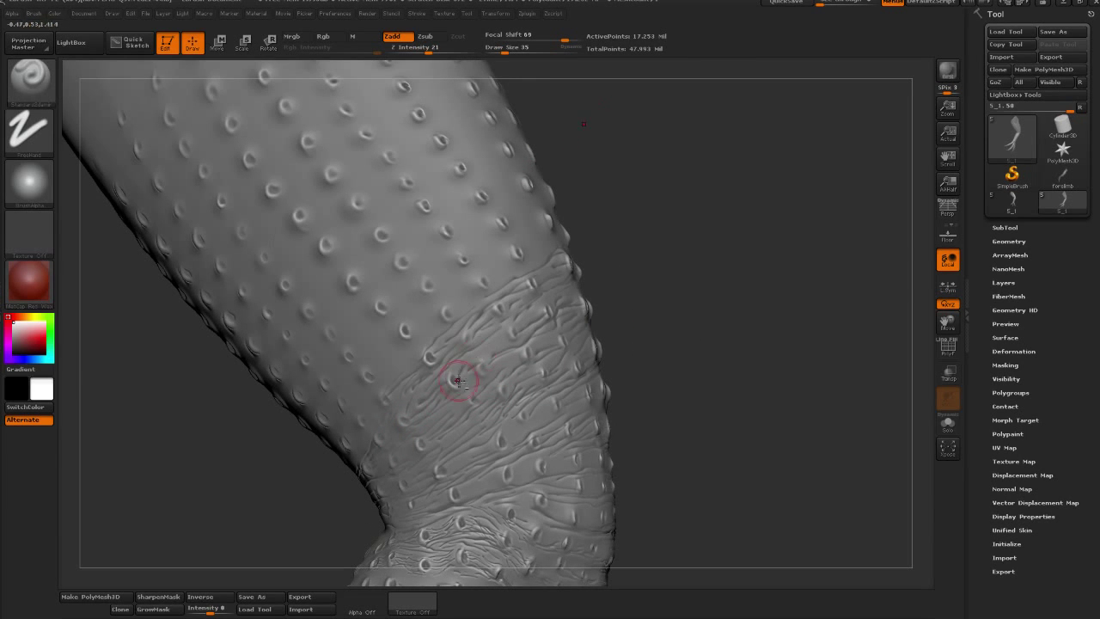
pyautogui.moveTo(710, 303); pyautogui.dragTo(177, 464)
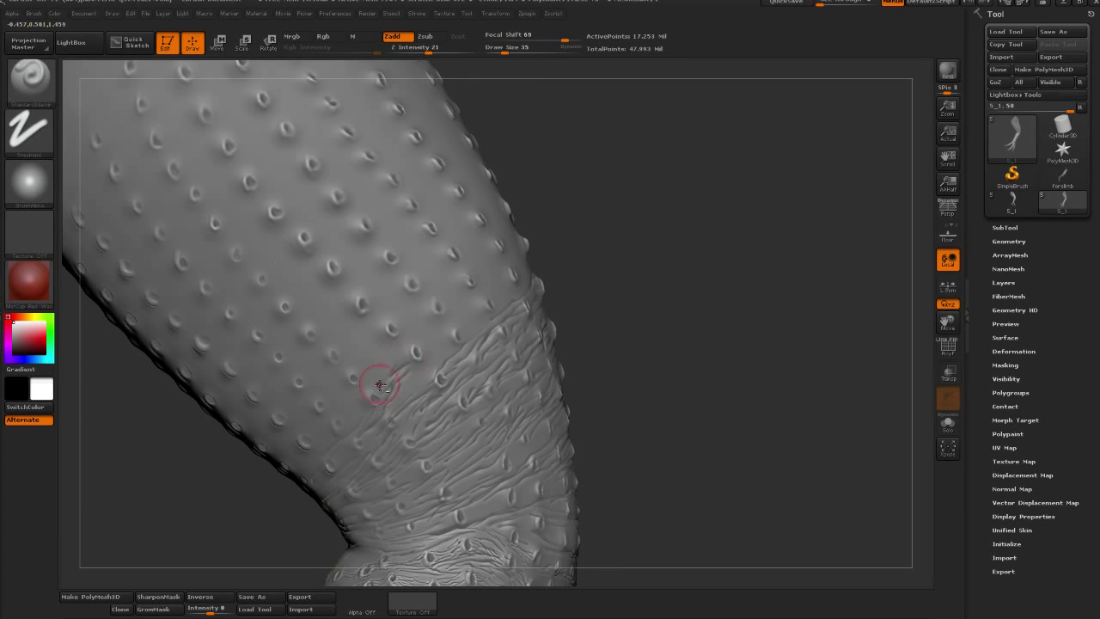
pyautogui.moveTo(527, 344); pyautogui.dragTo(424, 393, button='right')
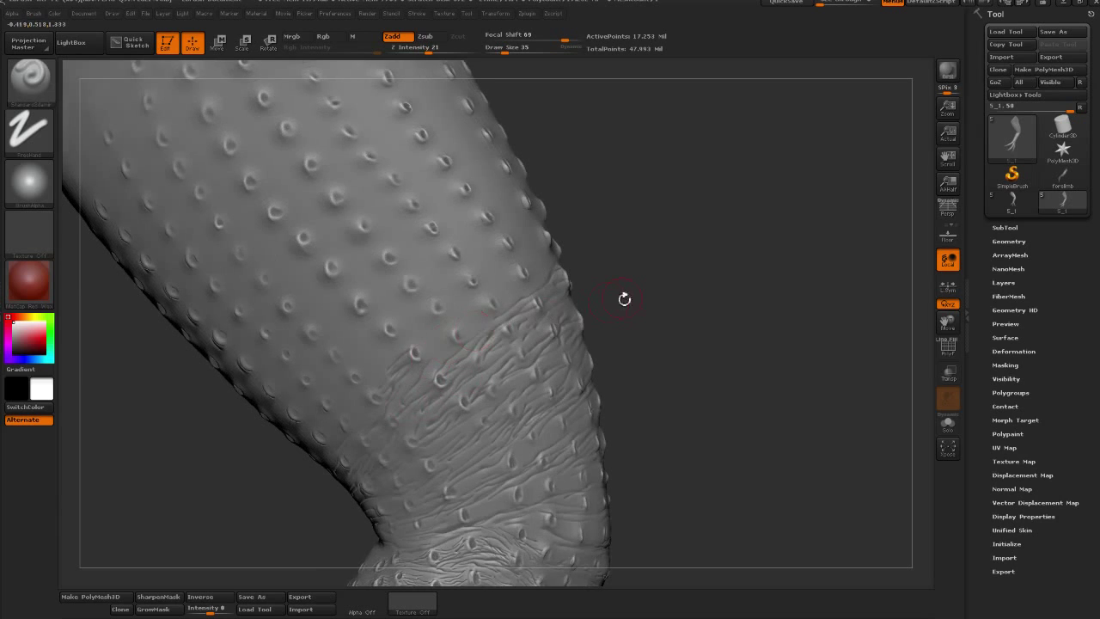
pyautogui.moveTo(624, 299); pyautogui.dragTo(305, 488)
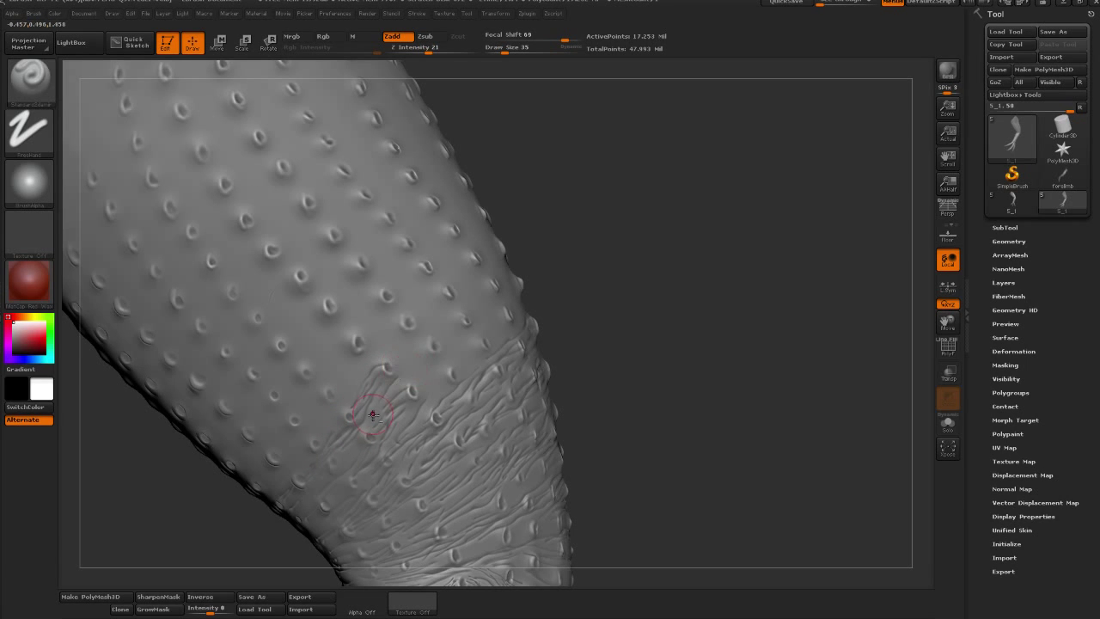
pyautogui.moveTo(436, 344); pyautogui.dragTo(392, 365, button='right')
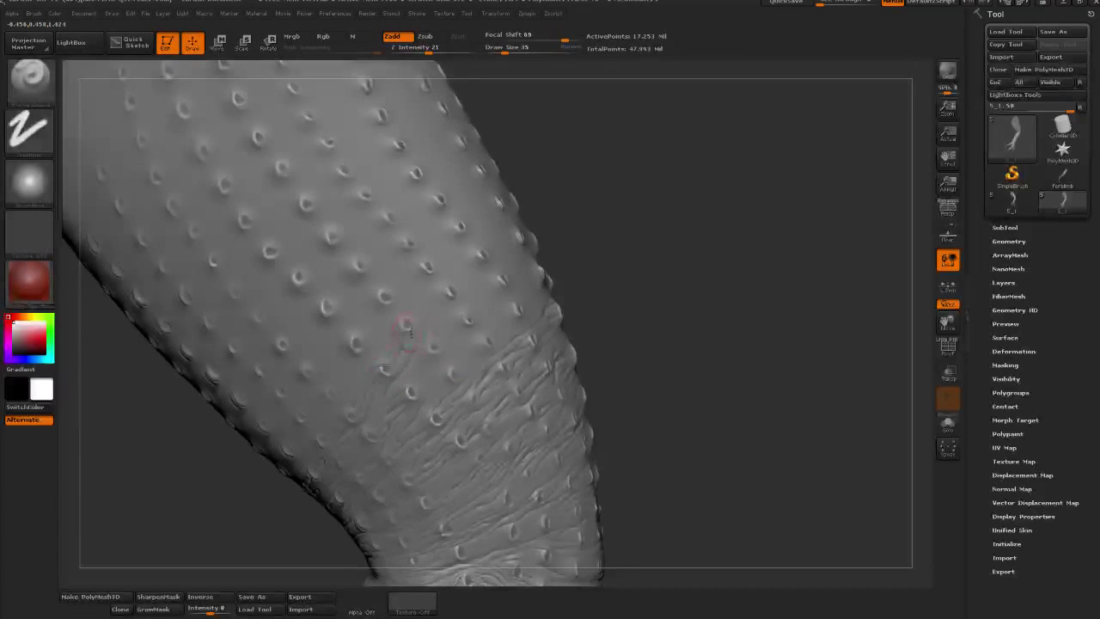
pyautogui.moveTo(436, 325); pyautogui.dragTo(394, 373, button='right')
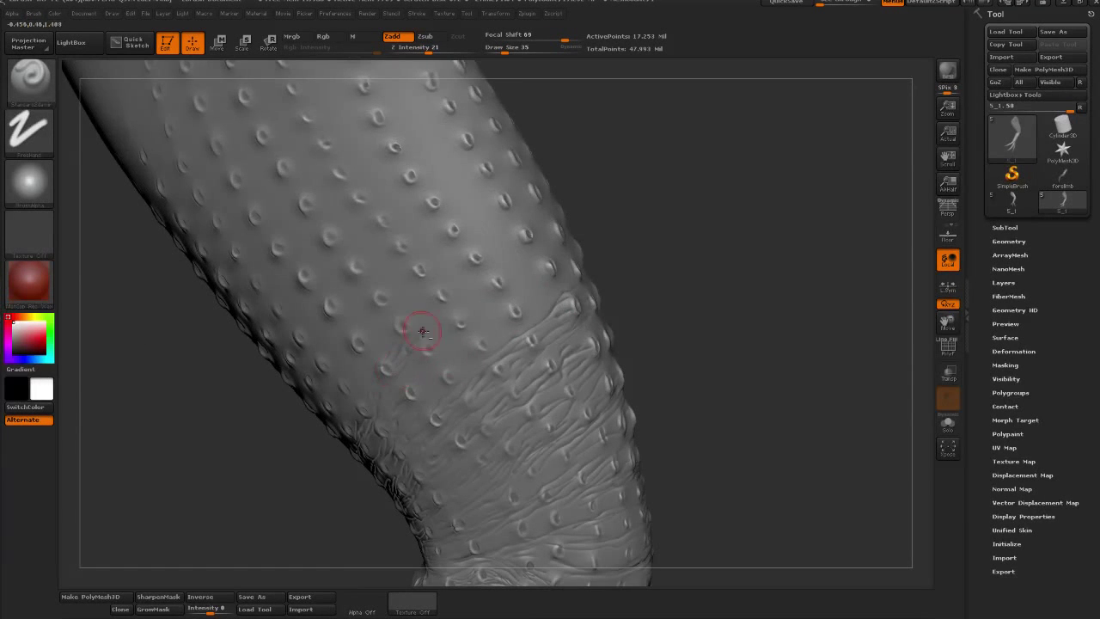
pyautogui.moveTo(422, 331); pyautogui.dragTo(367, 454, button='right')
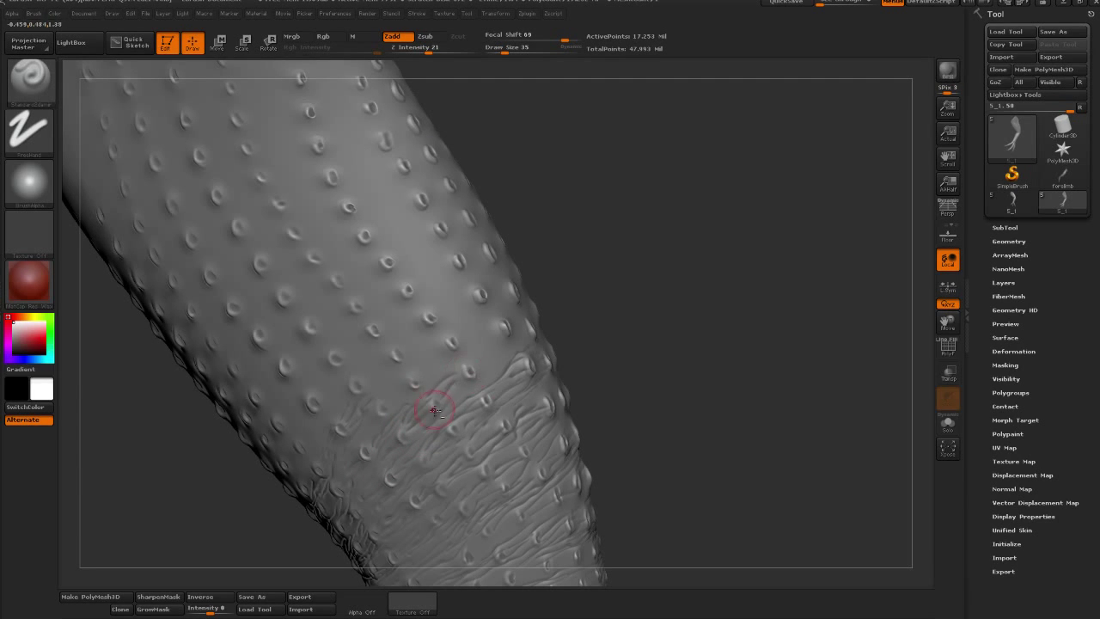
pyautogui.moveTo(658, 332)
pyautogui.mouseDown(button='right')
pyautogui.moveTo(619, 364)
pyautogui.moveTo(604, 424)
pyautogui.moveTo(627, 443)
pyautogui.moveTo(616, 449)
pyautogui.mouseUp(button='right')
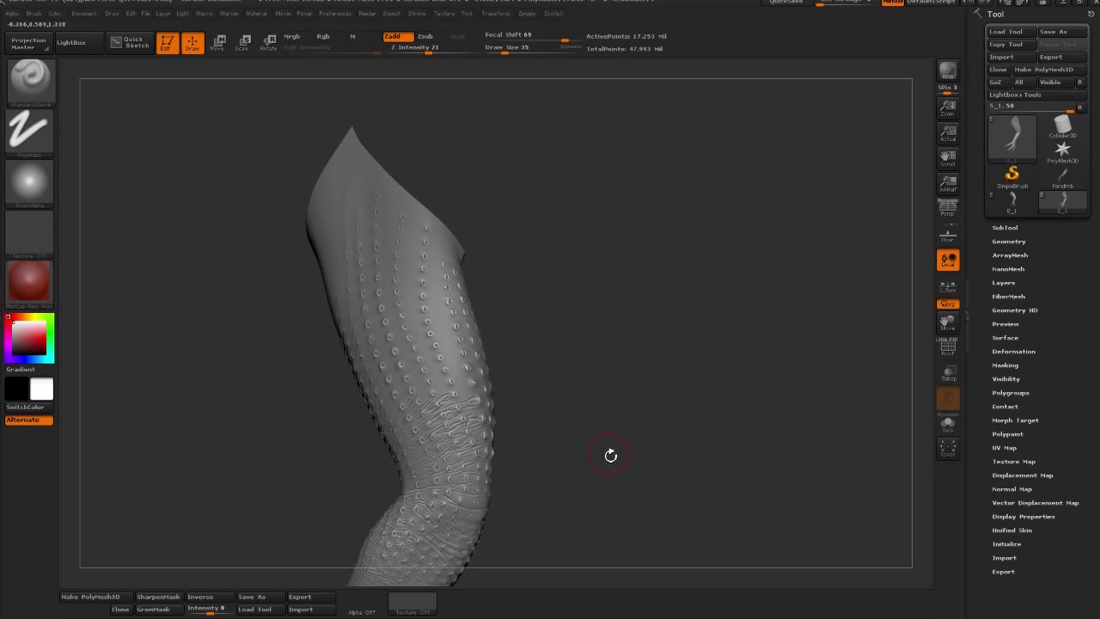
# - Zoom in on the skin and sculpt wrinkle strokes up into the pore area
pyautogui.moveTo(598, 366)
pyautogui.mouseDown(button='right')
pyautogui.moveTo(705, 331)
pyautogui.moveTo(466, 393)
pyautogui.mouseUp(button='right')
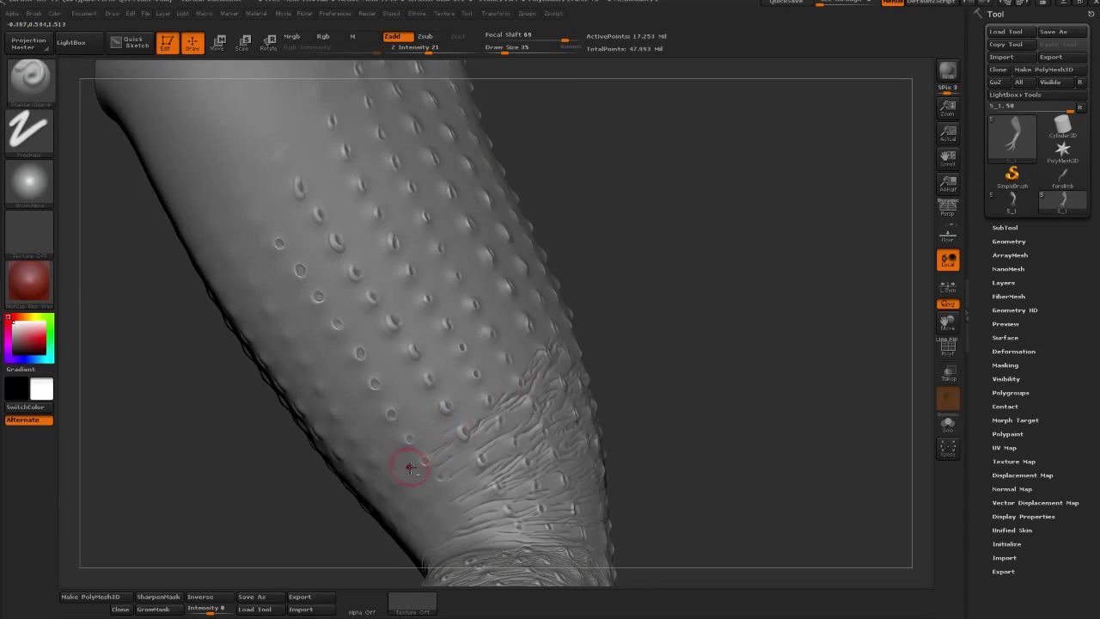
pyautogui.moveTo(385, 483); pyautogui.dragTo(403, 475, button='right')
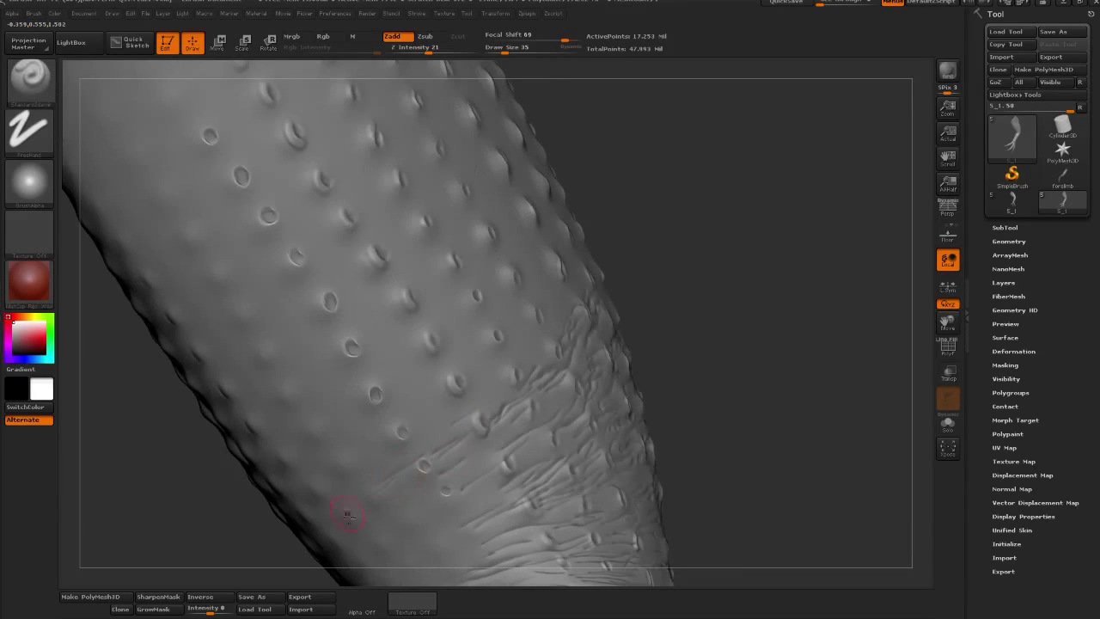
pyautogui.moveTo(463, 457); pyautogui.dragTo(643, 353, button='right')
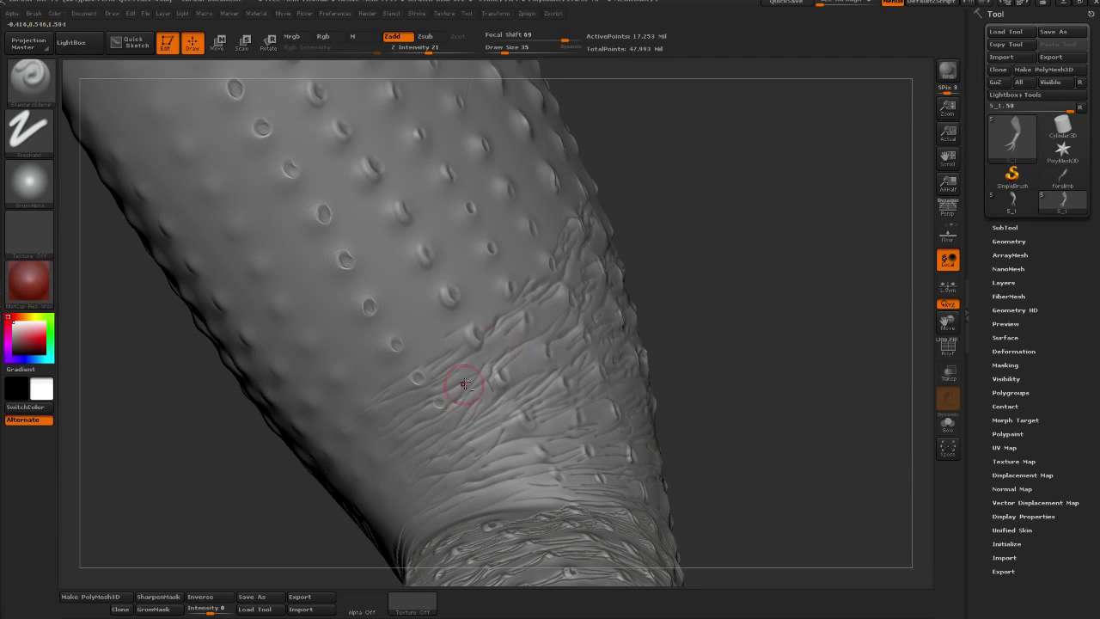
pyautogui.moveTo(704, 284); pyautogui.dragTo(593, 401)
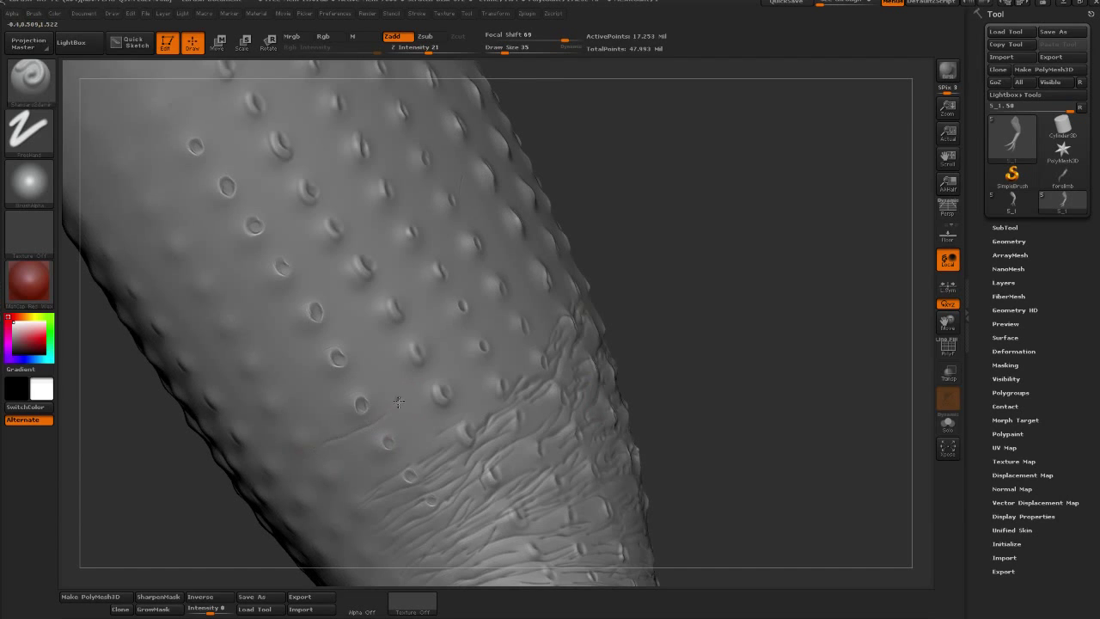
pyautogui.moveTo(398, 401); pyautogui.dragTo(455, 350)
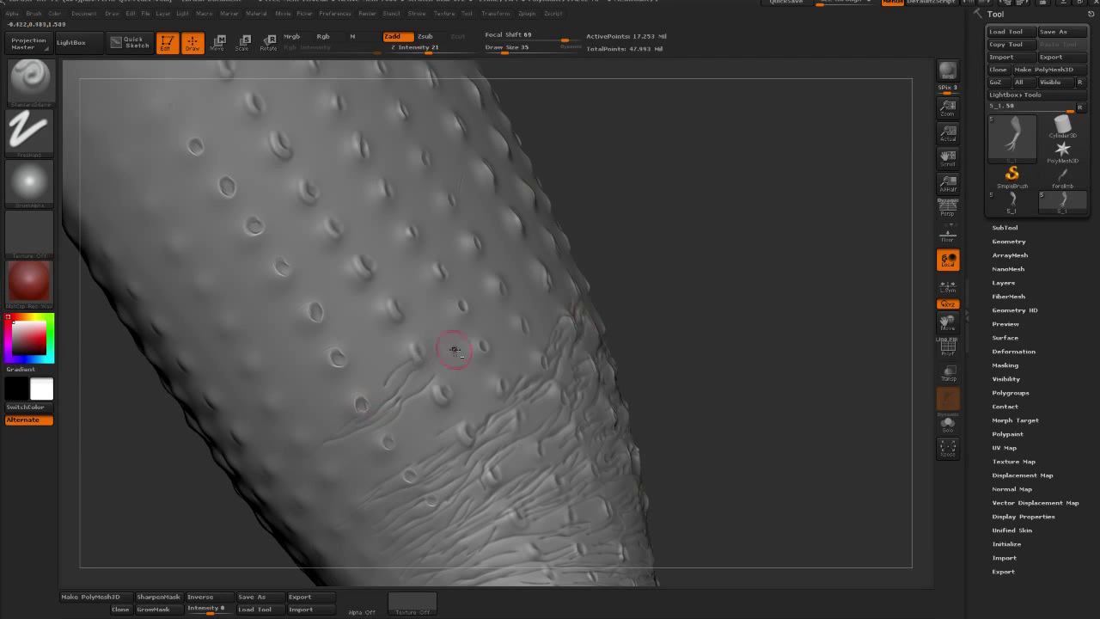
pyautogui.moveTo(455, 350); pyautogui.dragTo(404, 395, button='right')
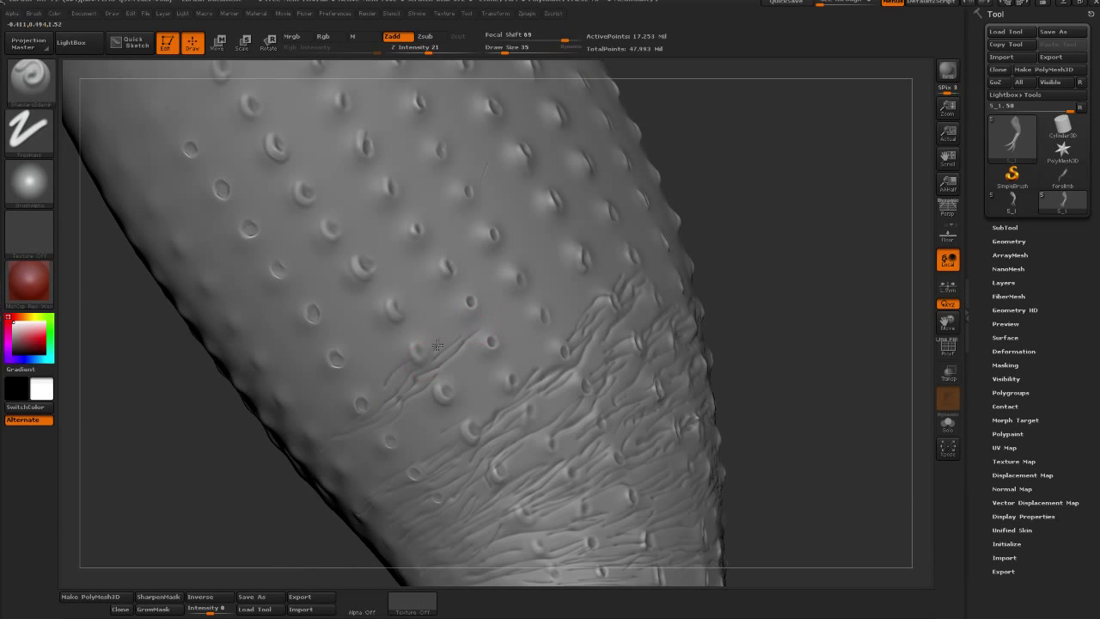
pyautogui.moveTo(437, 345); pyautogui.dragTo(512, 299)
# - Add wavy wrinkles along the band's top edge and its right side
pyautogui.moveTo(726, 341); pyautogui.dragTo(551, 400, button='right')
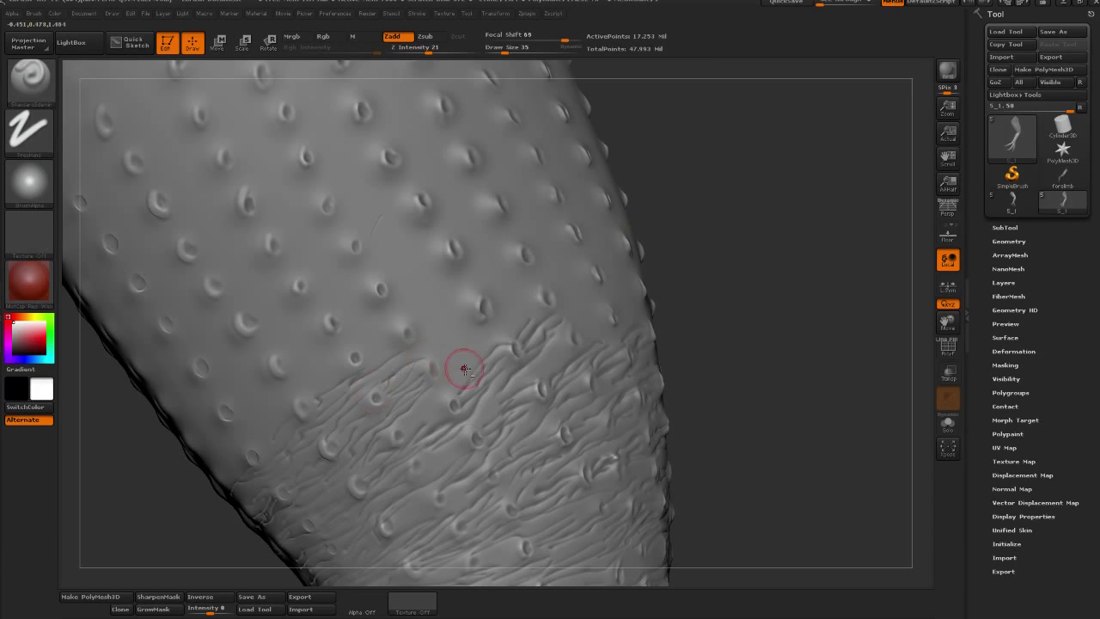
pyautogui.moveTo(414, 425); pyautogui.dragTo(284, 468, button='right')
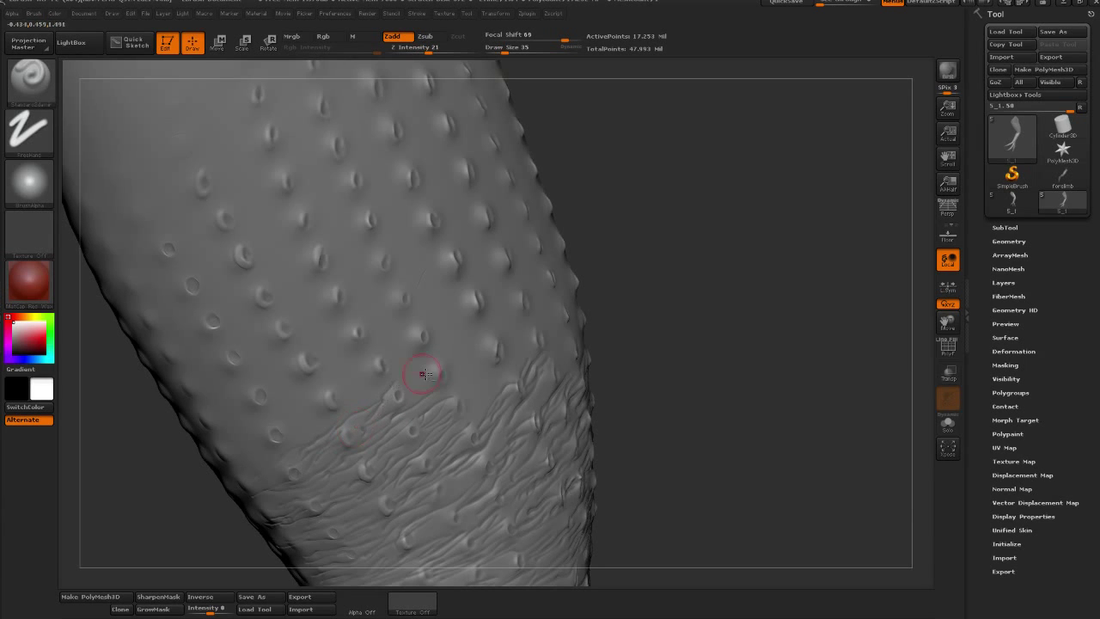
pyautogui.moveTo(417, 375); pyautogui.dragTo(406, 389, button='right')
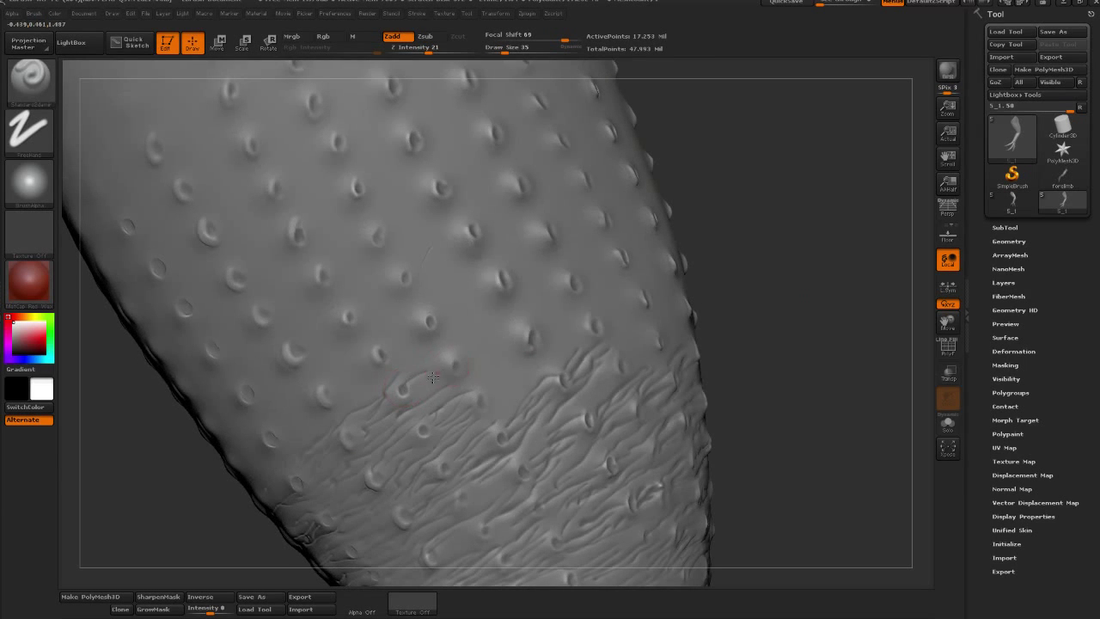
pyautogui.moveTo(487, 333)
pyautogui.mouseDown()
pyautogui.moveTo(449, 361)
pyautogui.moveTo(520, 334)
pyautogui.moveTo(462, 372)
pyautogui.moveTo(528, 342)
pyautogui.mouseUp()
pyautogui.moveTo(710, 313); pyautogui.dragTo(504, 380, button='right')
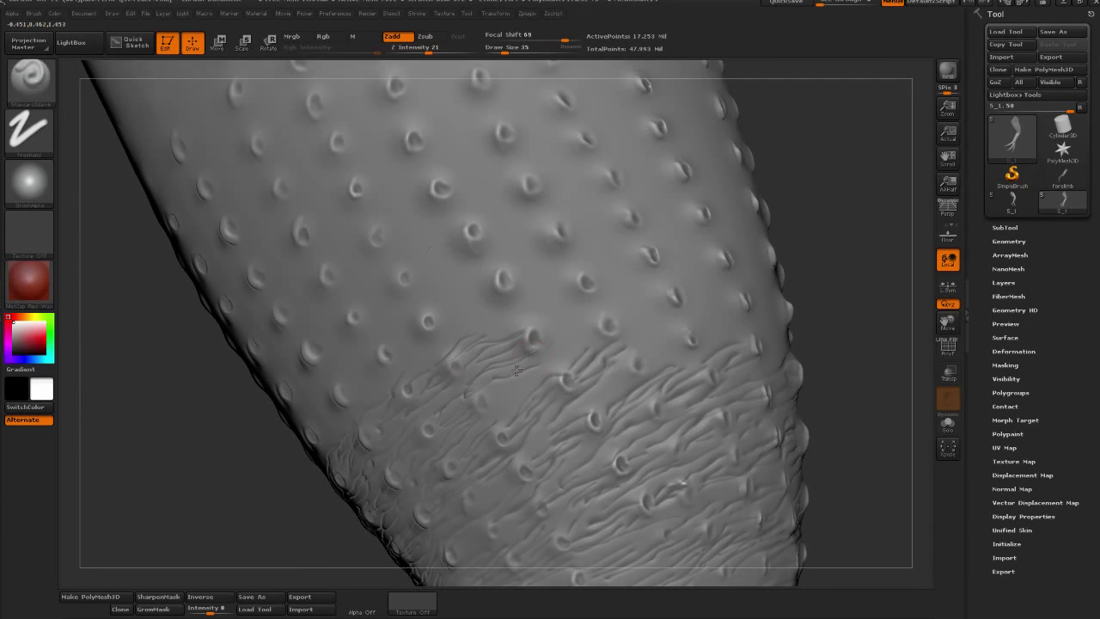
pyautogui.moveTo(516, 370)
pyautogui.mouseDown()
pyautogui.moveTo(484, 398)
pyautogui.moveTo(522, 361)
pyautogui.moveTo(535, 375)
pyautogui.mouseUp()
# - Extend the wrinkle texture slightly upward and add new wrinkles on the band's right side
pyautogui.moveTo(710, 326); pyautogui.dragTo(434, 465, button='right')
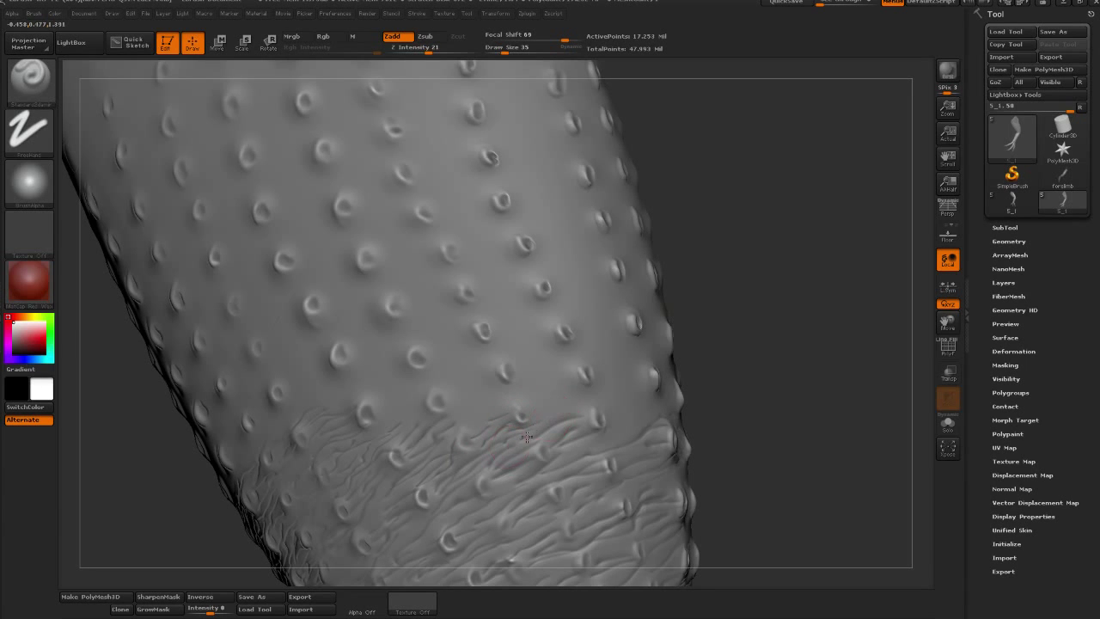
pyautogui.moveTo(787, 374)
pyautogui.mouseDown(button='right')
pyautogui.moveTo(754, 391)
pyautogui.moveTo(387, 466)
pyautogui.mouseUp(button='right')
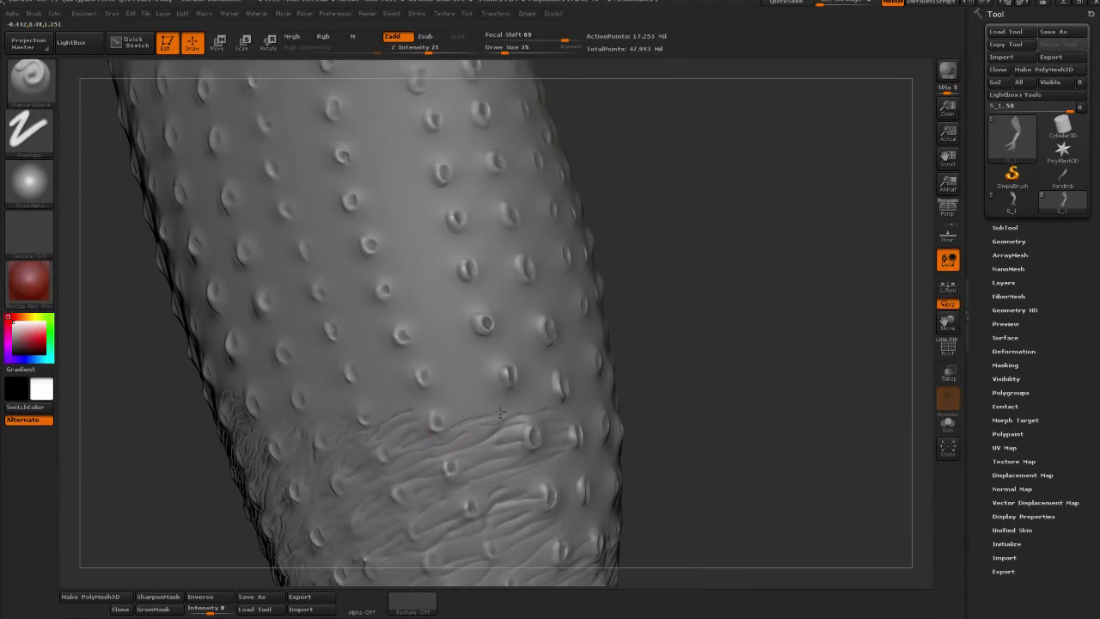
pyautogui.moveTo(473, 421)
pyautogui.mouseDown()
pyautogui.moveTo(465, 392)
pyautogui.moveTo(468, 416)
pyautogui.mouseUp()
pyautogui.moveTo(530, 402); pyautogui.dragTo(467, 392)
pyautogui.moveTo(540, 402); pyautogui.dragTo(693, 380, button='right')
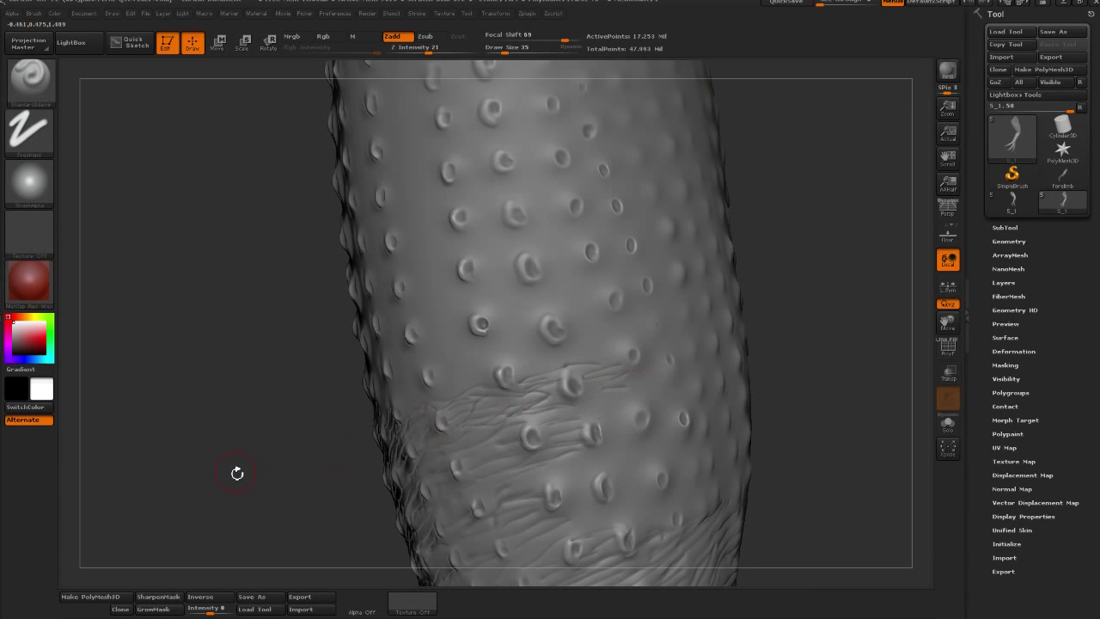
pyautogui.moveTo(766, 351); pyautogui.dragTo(815, 342, button='right')
pyautogui.moveTo(569, 386)
pyautogui.mouseDown()
pyautogui.moveTo(597, 397)
pyautogui.moveTo(661, 379)
pyautogui.mouseUp()
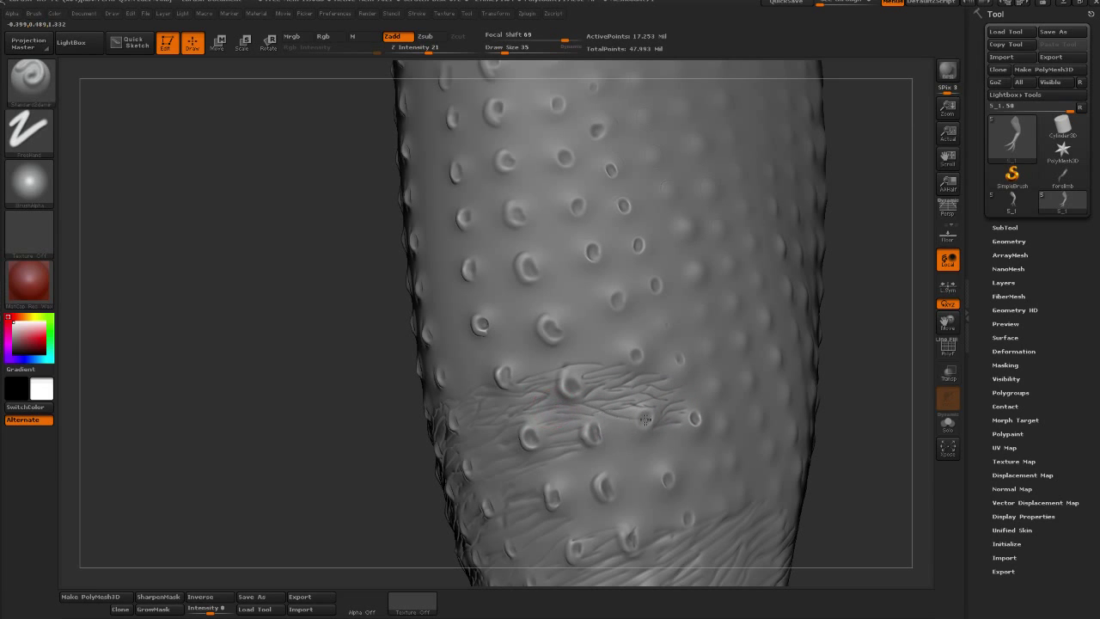
# - Step down a subdivision level, return to the highest level, and zoom out on the leg
pyautogui.hotkey('shift', 'd')
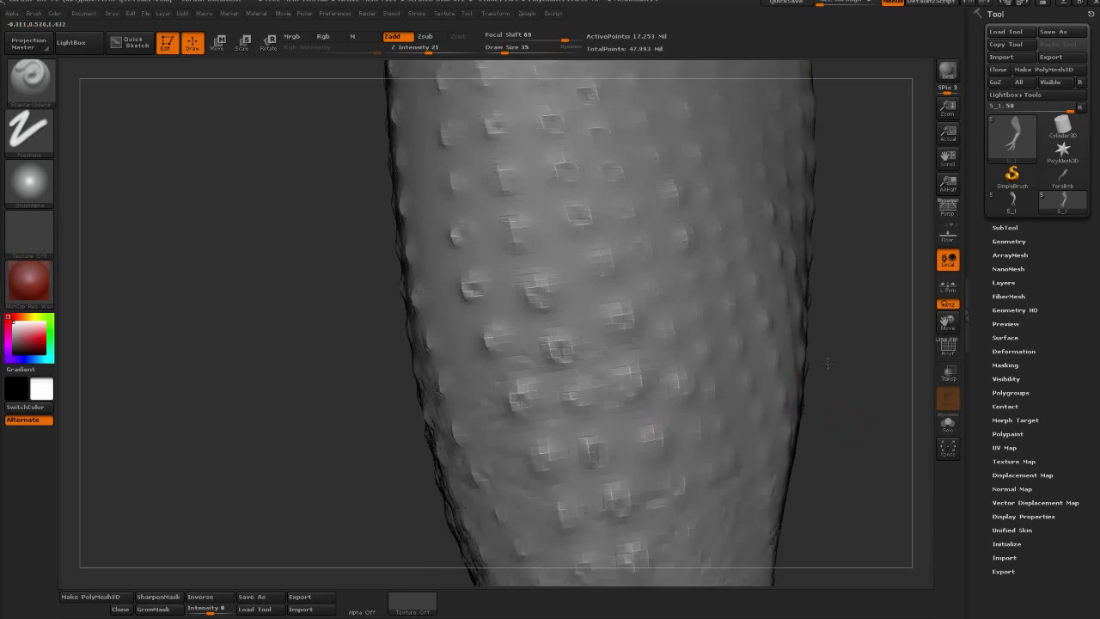
pyautogui.press('d')
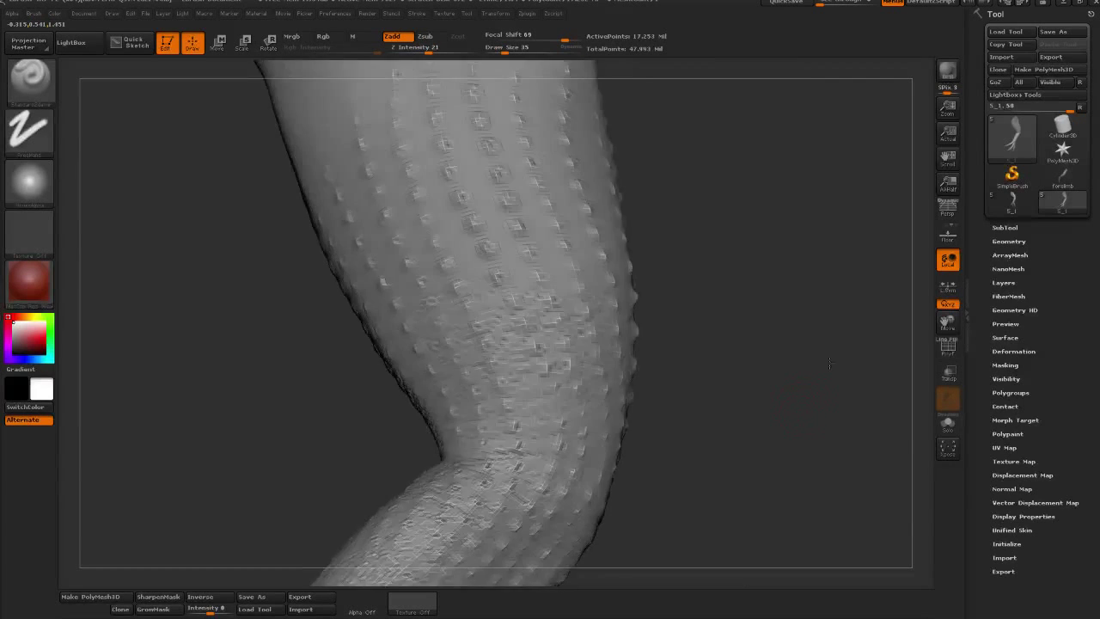
pyautogui.moveTo(811, 384)
pyautogui.mouseDown()
pyautogui.moveTo(748, 431)
pyautogui.moveTo(828, 381)
pyautogui.mouseUp()
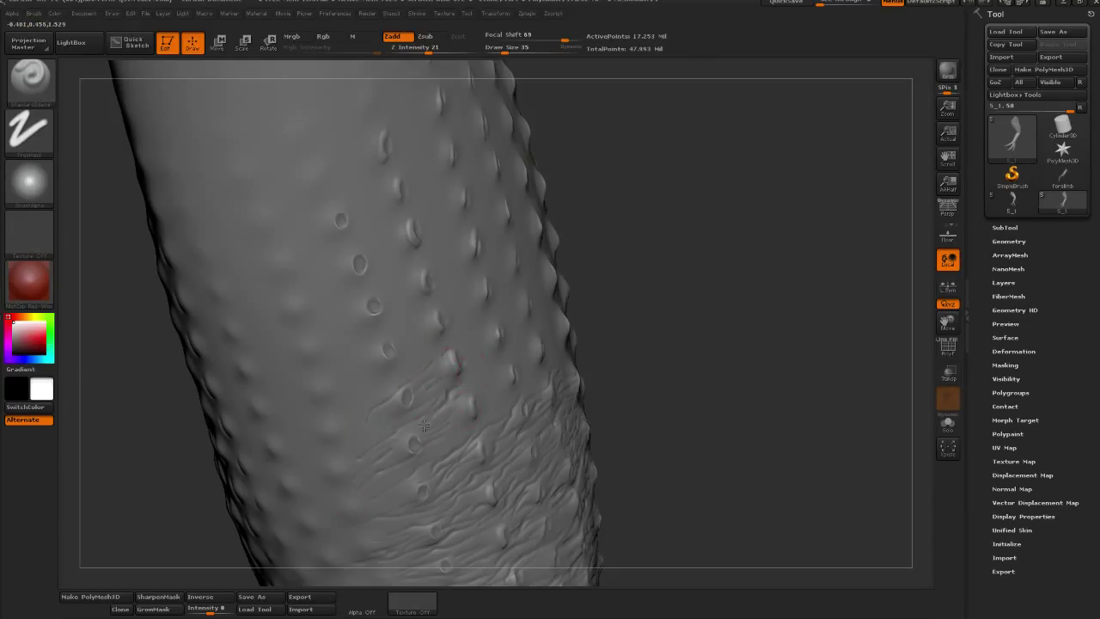
# - Add small Zadd strokes spreading the wrinkle texture up into the pored skin
pyautogui.moveTo(761, 356); pyautogui.dragTo(464, 436)
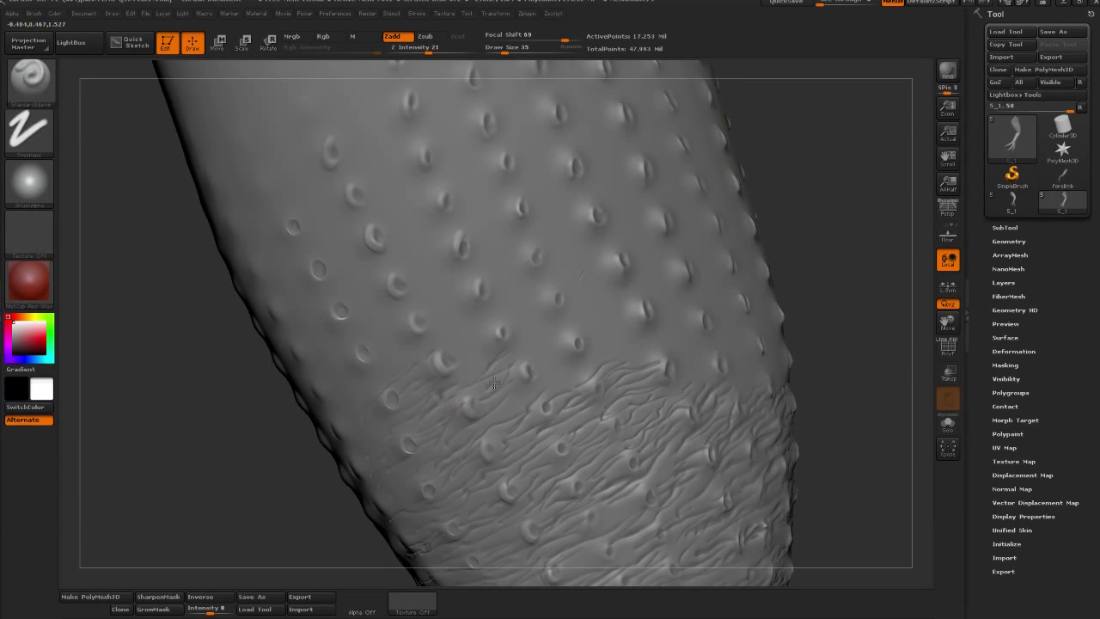
pyautogui.moveTo(559, 332); pyautogui.dragTo(535, 363)
pyautogui.moveTo(834, 317)
pyautogui.mouseDown()
pyautogui.moveTo(844, 316)
pyautogui.moveTo(534, 408)
pyautogui.mouseUp()
pyautogui.moveTo(591, 373)
pyautogui.mouseDown()
pyautogui.moveTo(560, 364)
pyautogui.moveTo(601, 378)
pyautogui.moveTo(626, 356)
pyautogui.moveTo(604, 406)
pyautogui.mouseUp()
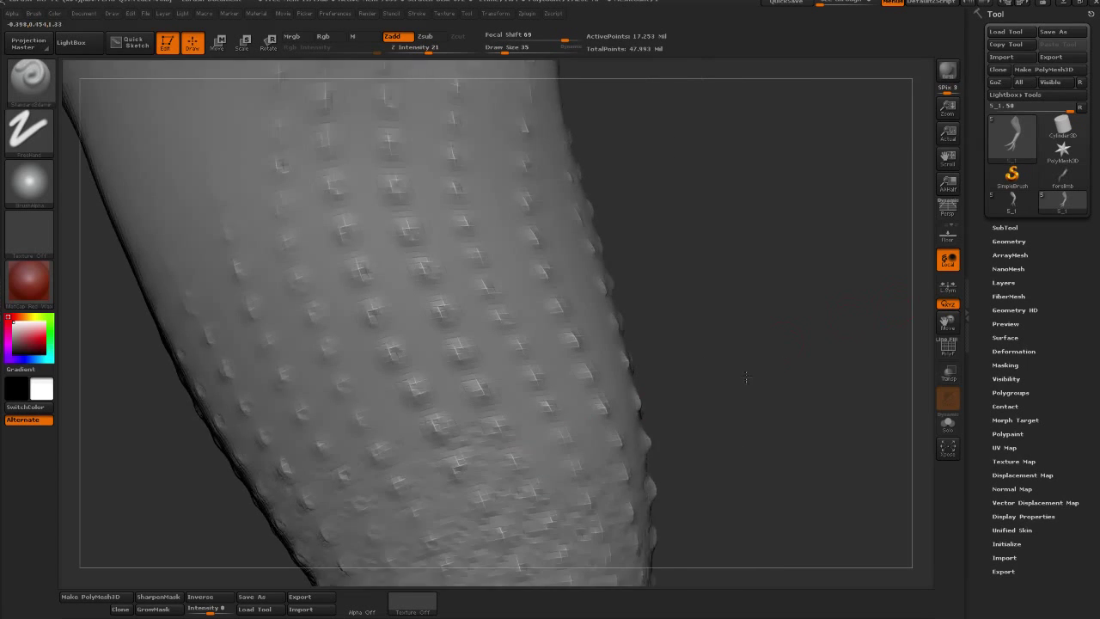
# - Orbit around the leg to inspect the band from several sides
pyautogui.moveTo(901, 303); pyautogui.dragTo(535, 417)
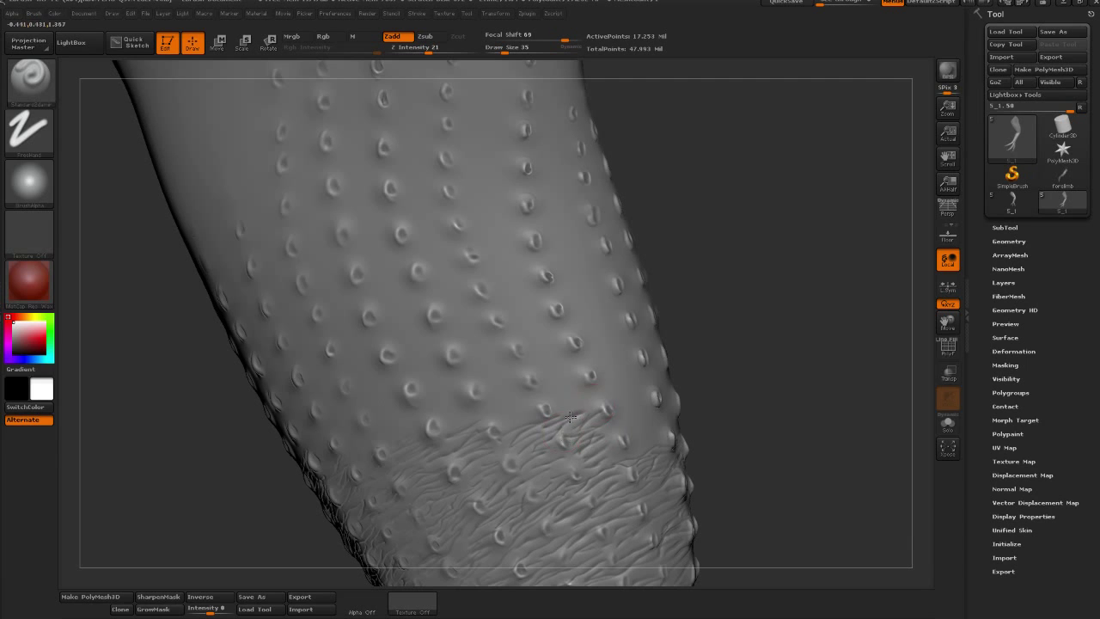
pyautogui.moveTo(573, 398); pyautogui.dragTo(620, 418, button='right')
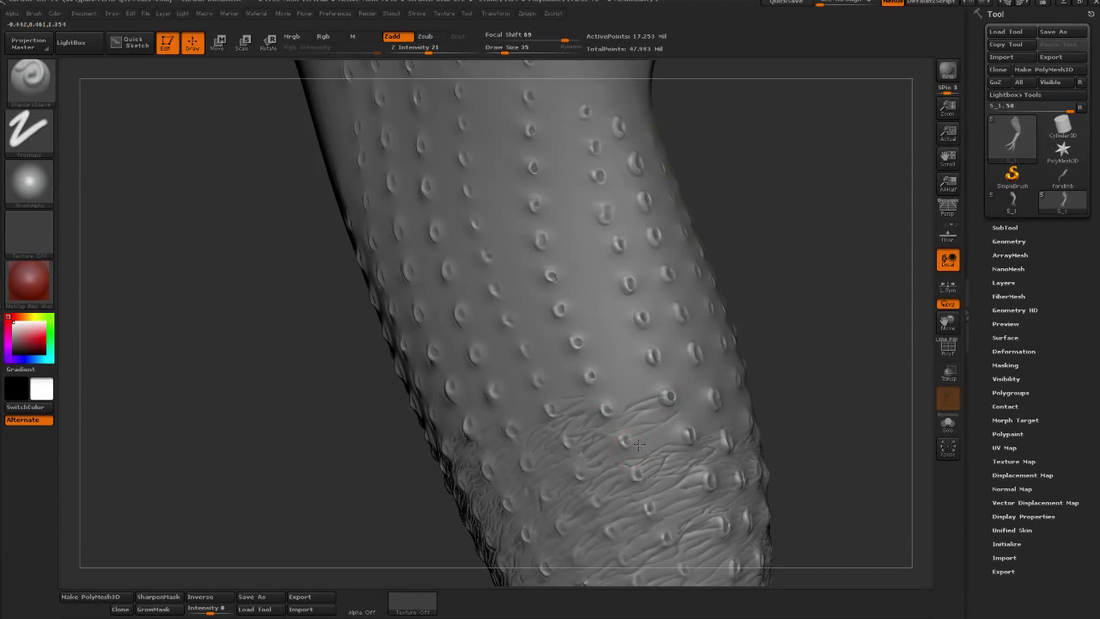
pyautogui.moveTo(773, 398)
pyautogui.mouseDown()
pyautogui.moveTo(727, 381)
pyautogui.moveTo(483, 421)
pyautogui.mouseUp()
pyautogui.moveTo(532, 453); pyautogui.dragTo(575, 432, button='right')
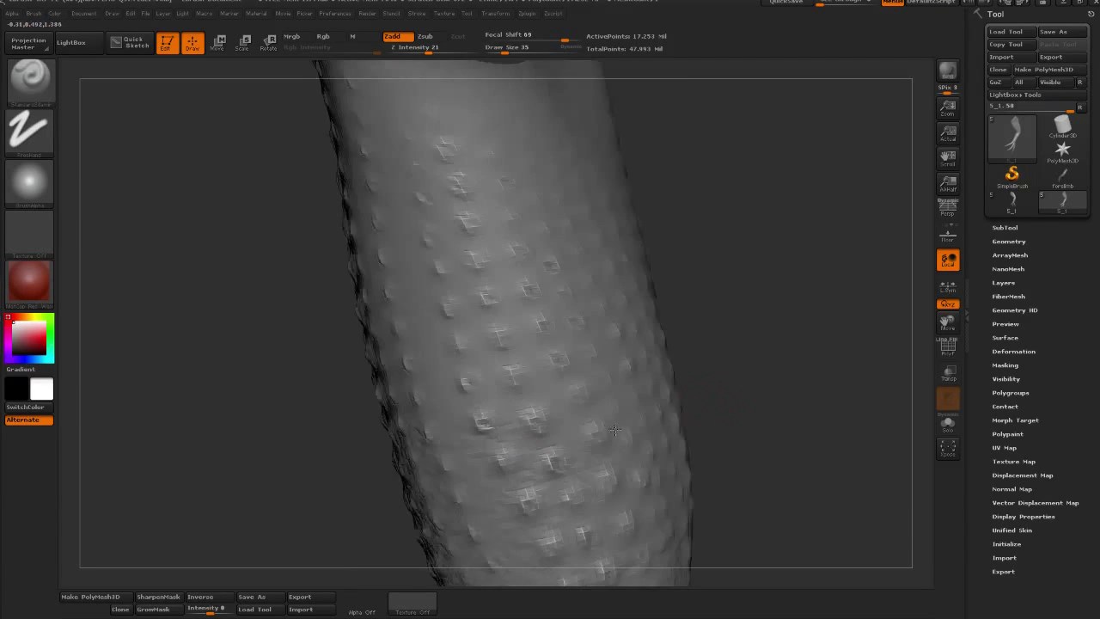
pyautogui.moveTo(822, 367)
pyautogui.mouseDown()
pyautogui.moveTo(856, 352)
pyautogui.moveTo(761, 321)
pyautogui.moveTo(484, 361)
pyautogui.mouseUp()
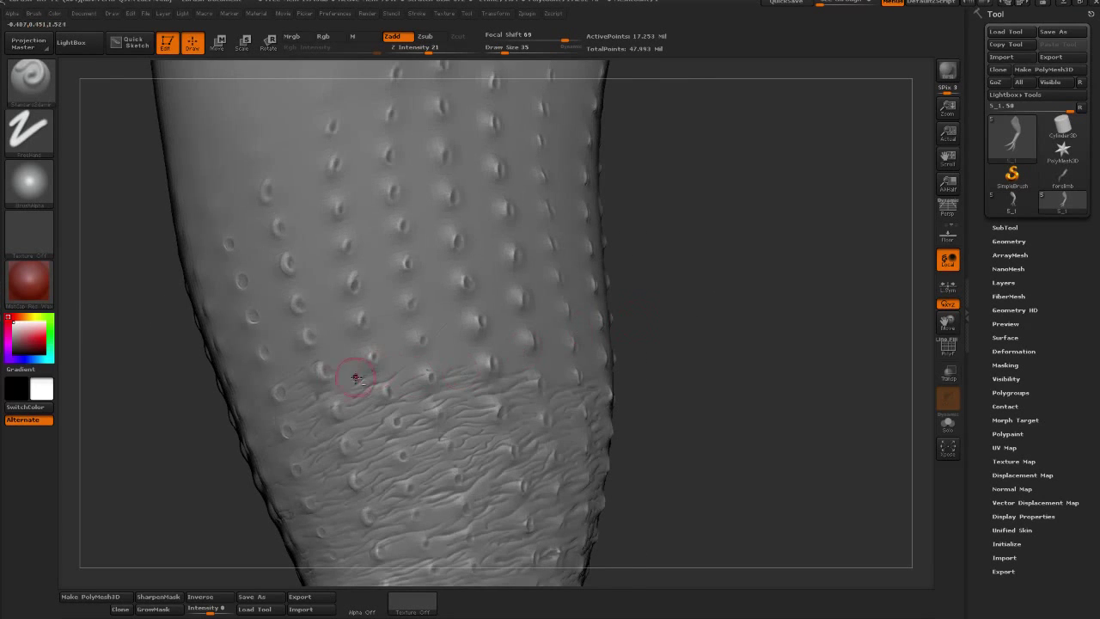
# - Carve thin grooves and creases just above the wrinkle band's upper edge
pyautogui.moveTo(556, 310); pyautogui.dragTo(292, 386)
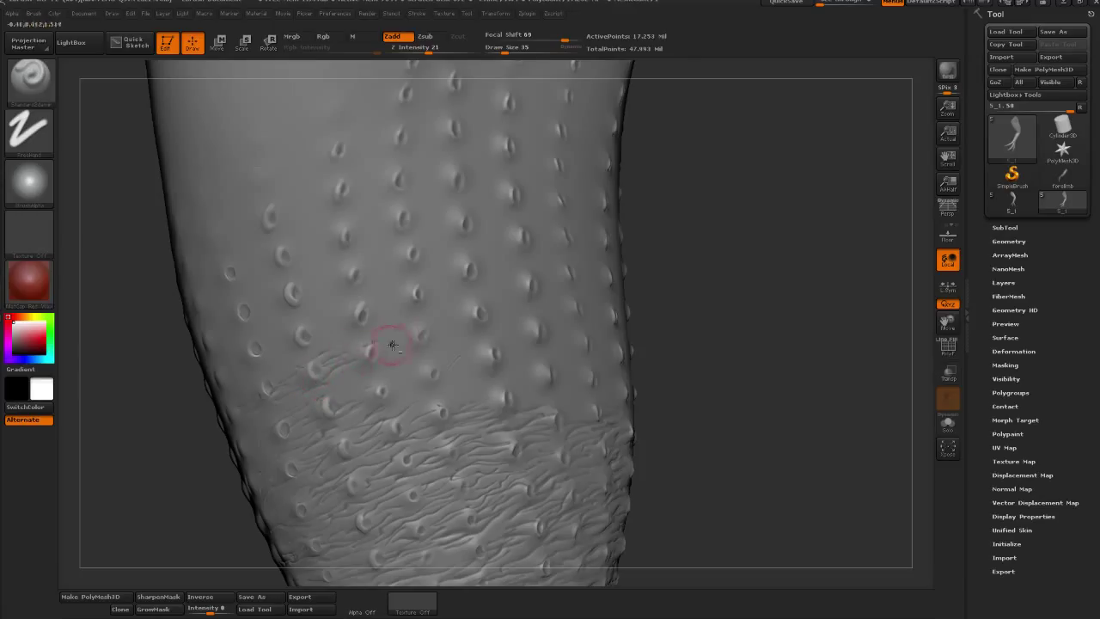
pyautogui.moveTo(417, 340); pyautogui.dragTo(389, 357)
pyautogui.moveTo(494, 329); pyautogui.dragTo(384, 341, button='right')
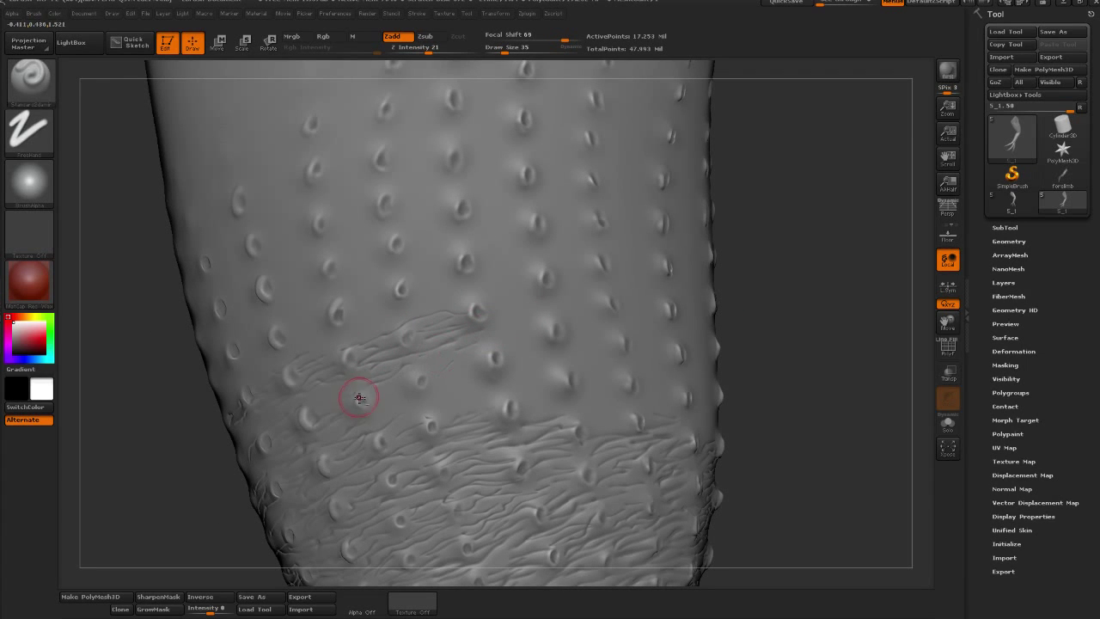
pyautogui.moveTo(421, 365); pyautogui.dragTo(331, 404)
pyautogui.moveTo(674, 352)
pyautogui.mouseDown(button='right')
pyautogui.moveTo(824, 327)
pyautogui.moveTo(449, 368)
pyautogui.mouseUp(button='right')
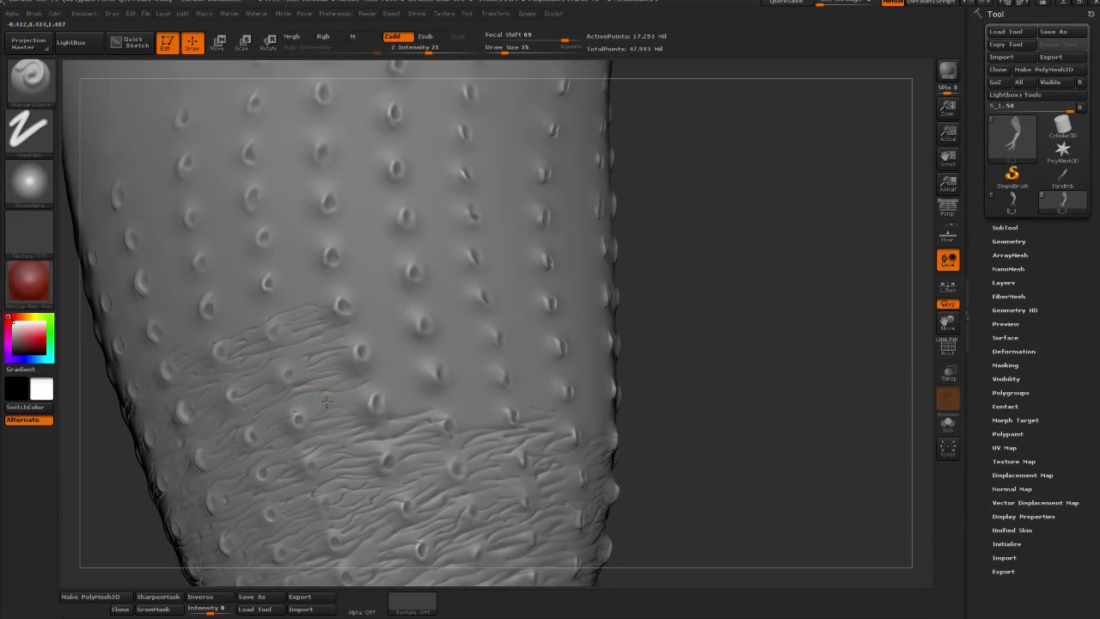
pyautogui.moveTo(374, 395); pyautogui.dragTo(438, 389)
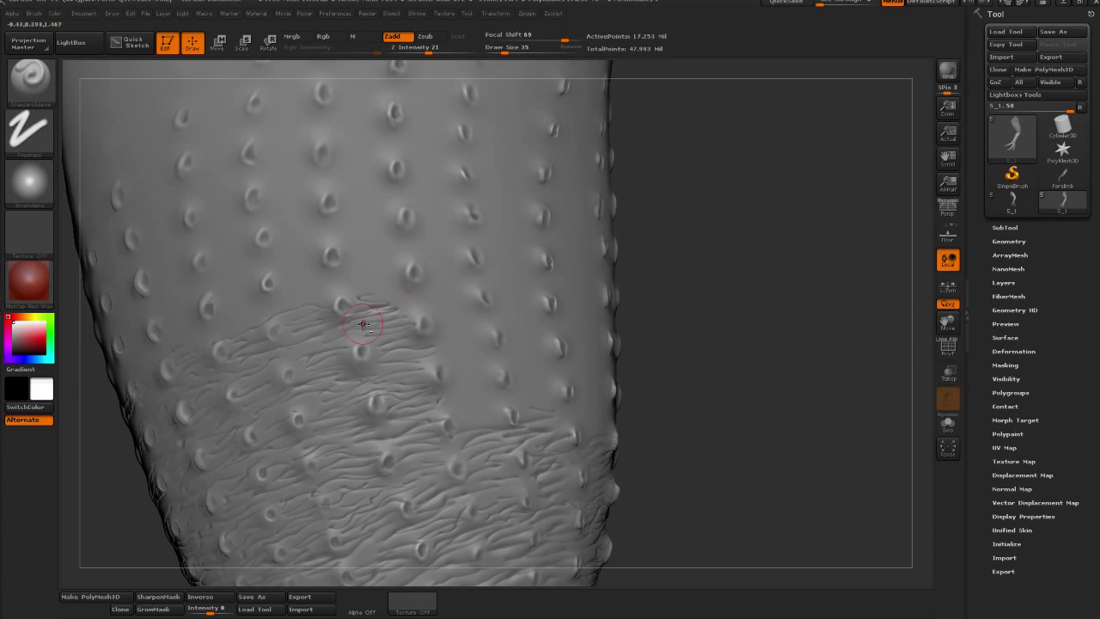
pyautogui.moveTo(359, 316)
pyautogui.mouseDown()
pyautogui.moveTo(405, 295)
pyautogui.moveTo(394, 287)
pyautogui.mouseUp()
# - Add a crease between the pores and band, extending it up and right
pyautogui.moveTo(722, 316); pyautogui.dragTo(687, 315)
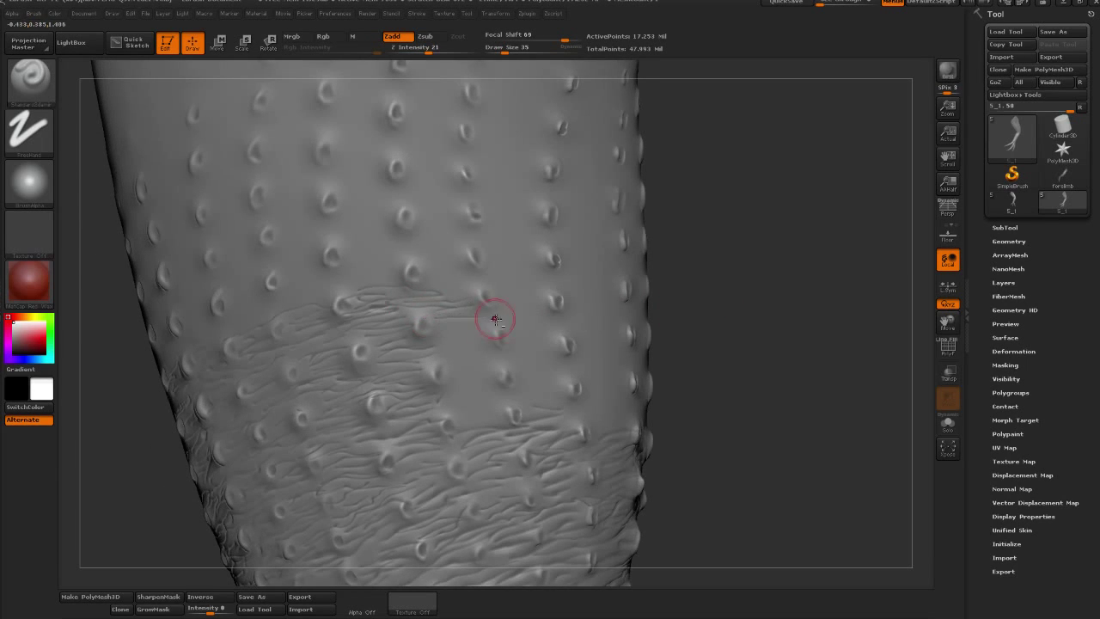
pyautogui.moveTo(434, 330)
pyautogui.mouseDown()
pyautogui.moveTo(491, 319)
pyautogui.moveTo(446, 338)
pyautogui.moveTo(432, 314)
pyautogui.mouseUp()
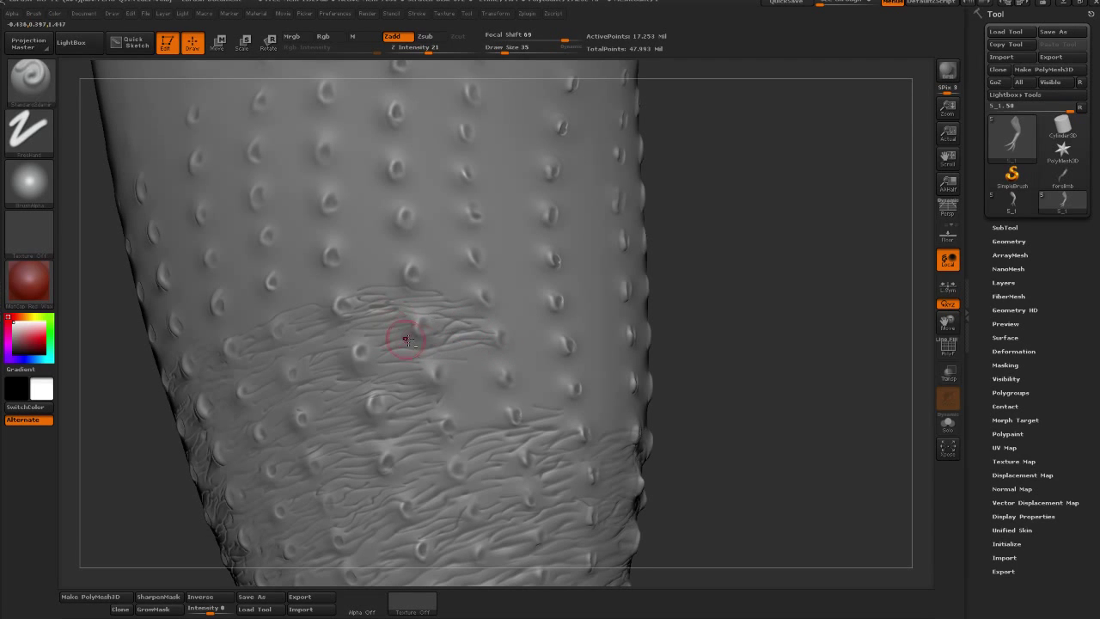
pyautogui.moveTo(670, 335); pyautogui.dragTo(478, 306)
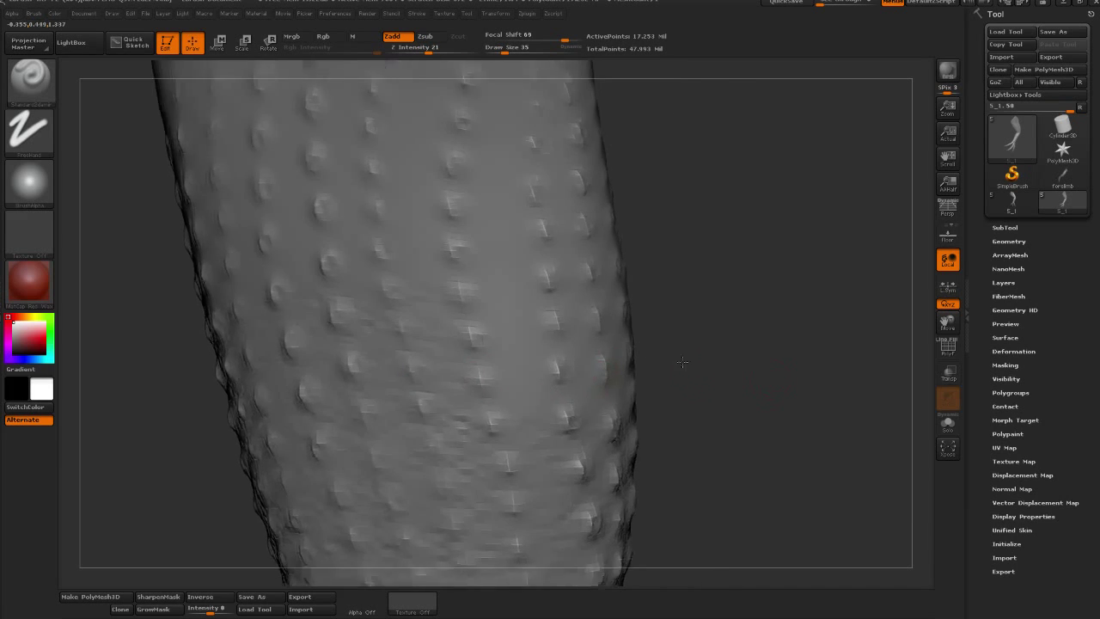
pyautogui.moveTo(519, 388); pyautogui.dragTo(550, 371, button='right')
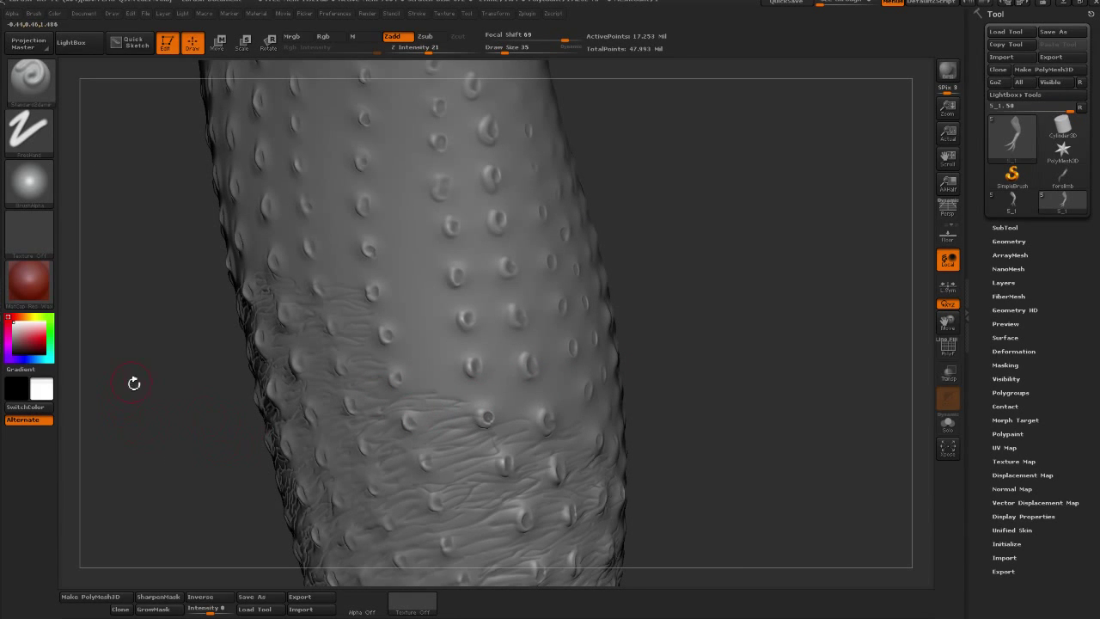
pyautogui.moveTo(767, 373); pyautogui.dragTo(334, 406)
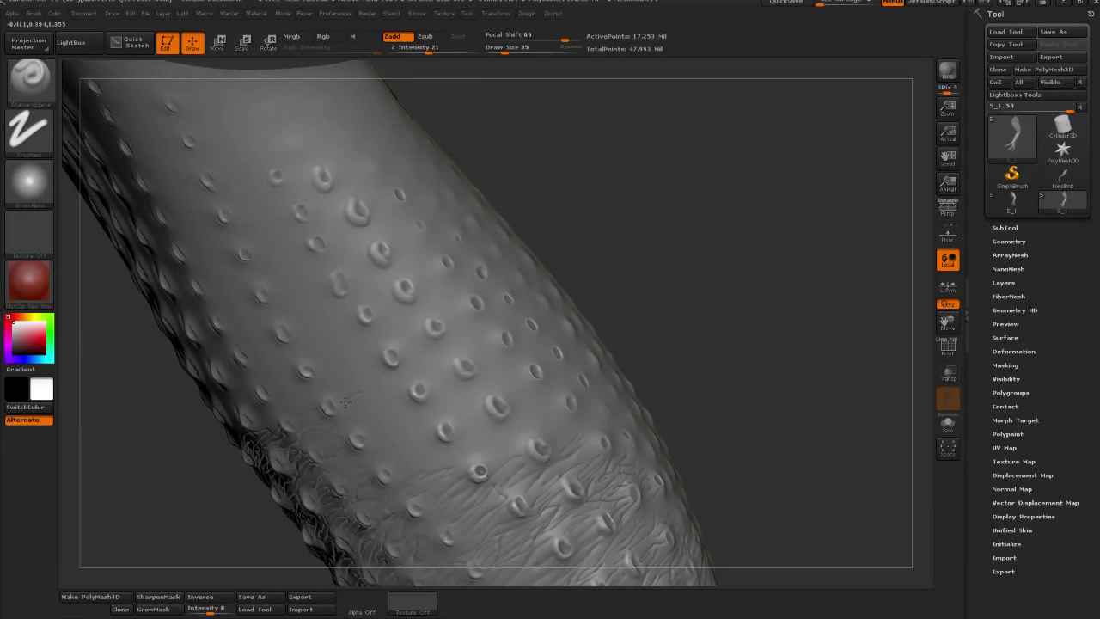
pyautogui.moveTo(414, 367); pyautogui.dragTo(434, 357)
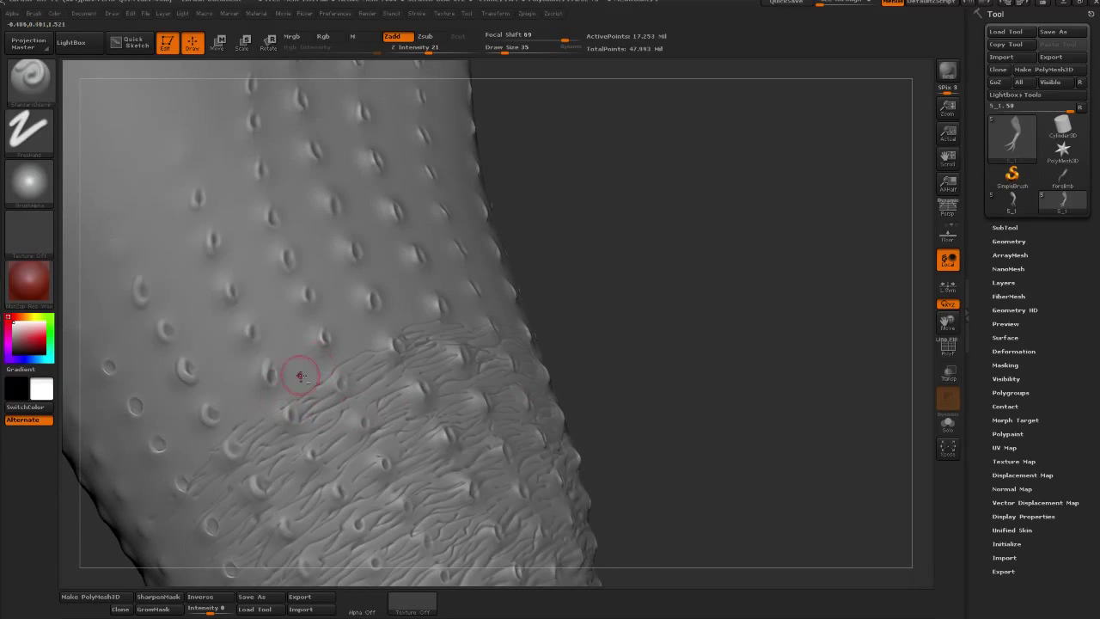
# - Sculpt wrinkle strokes into the band's edge, then zoom out to view the whole limb
pyautogui.moveTo(298, 341)
pyautogui.mouseDown()
pyautogui.moveTo(275, 373)
pyautogui.moveTo(285, 386)
pyautogui.mouseUp()
pyautogui.moveTo(670, 278)
pyautogui.mouseDown()
pyautogui.moveTo(355, 341)
pyautogui.moveTo(405, 310)
pyautogui.moveTo(454, 300)
pyautogui.mouseUp()
pyautogui.moveTo(692, 272); pyautogui.dragTo(459, 307)
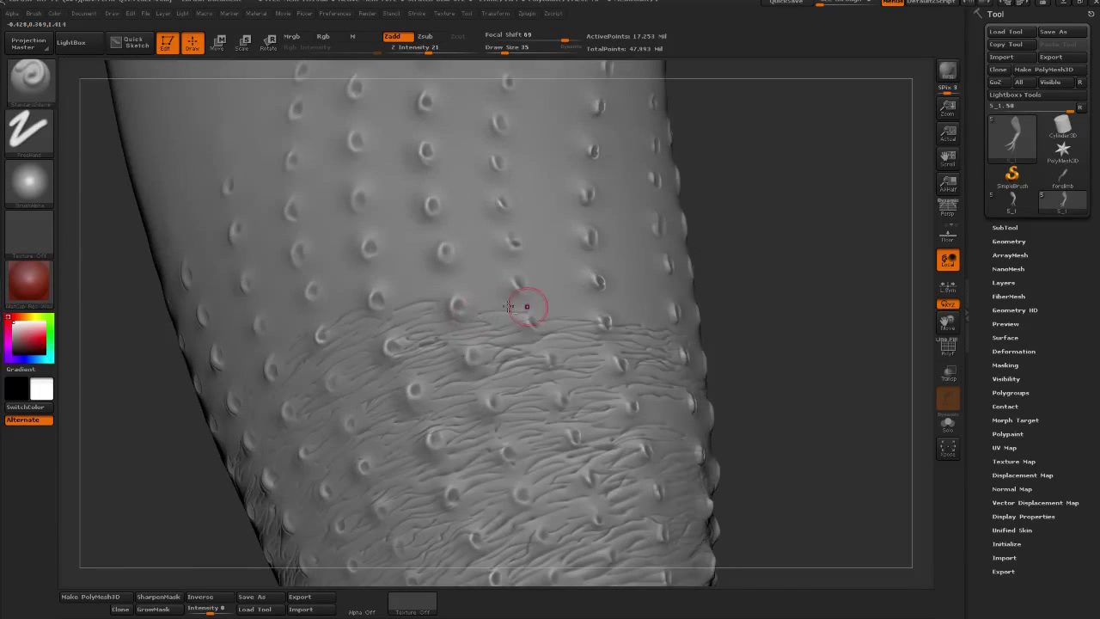
pyautogui.moveTo(810, 317)
pyautogui.mouseDown()
pyautogui.moveTo(716, 317)
pyautogui.moveTo(761, 415)
pyautogui.moveTo(743, 431)
pyautogui.moveTo(732, 378)
pyautogui.mouseUp()
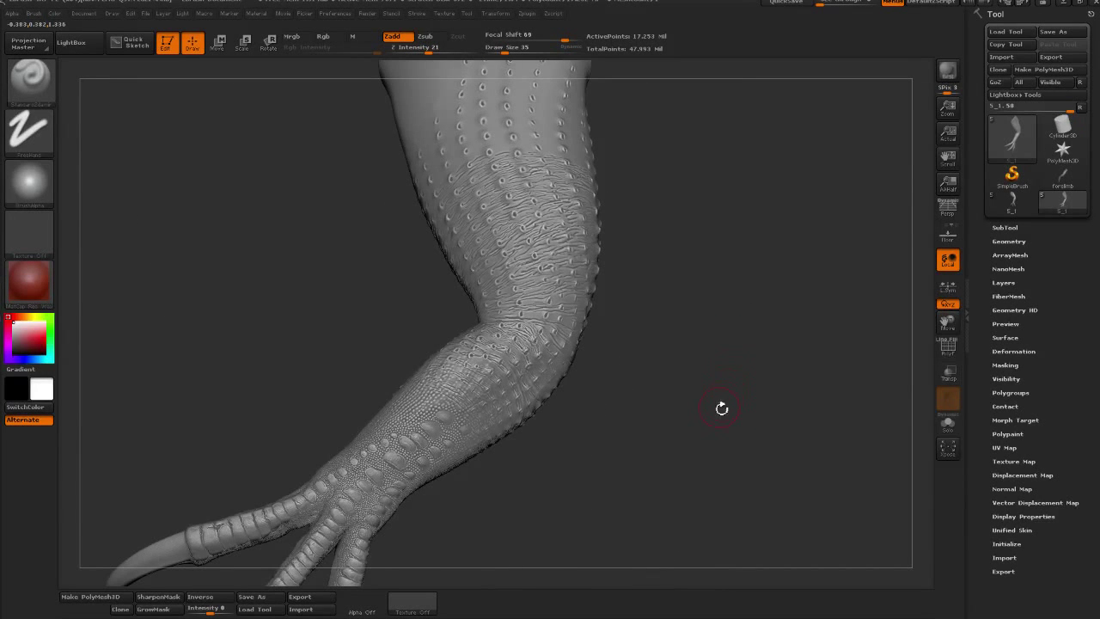
# - Frame the upper leg and paint wrinkle strokes along its band edge
pyautogui.moveTo(737, 424); pyautogui.dragTo(731, 376)
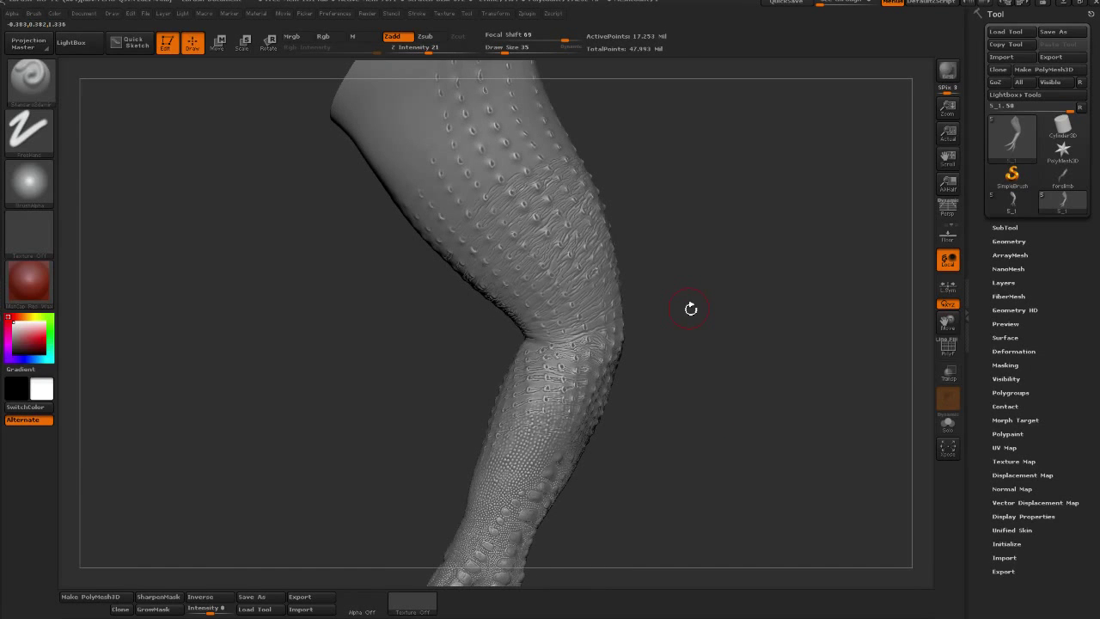
pyautogui.keyDown('alt'); pyautogui.moveTo(717, 207); pyautogui.dragTo(778, 192); pyautogui.keyUp('alt')
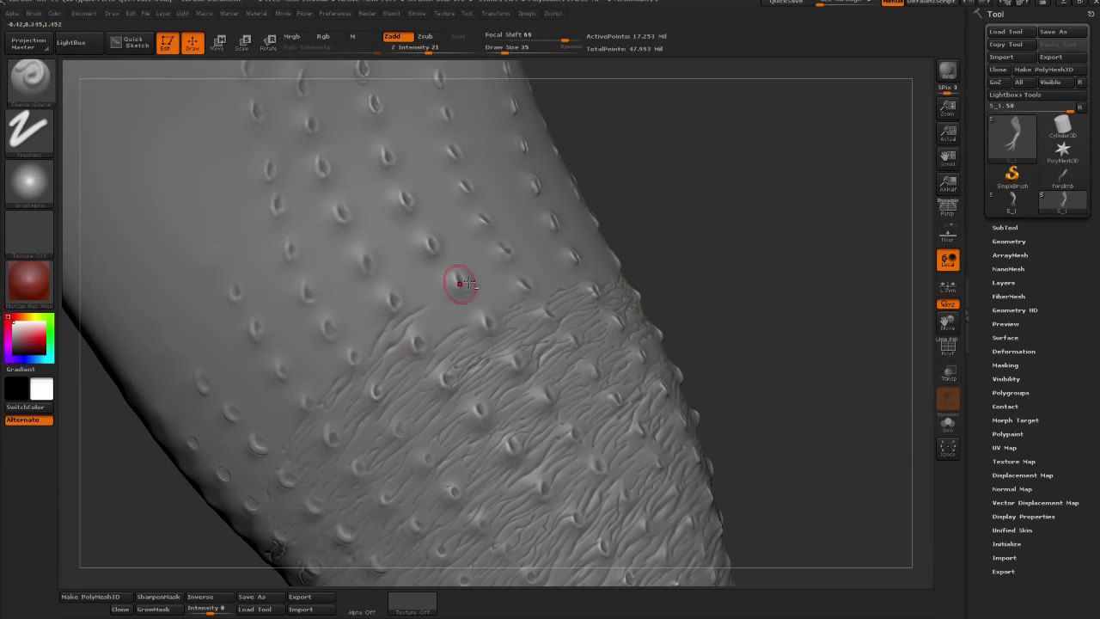
pyautogui.moveTo(532, 295); pyautogui.dragTo(450, 310, button='right')
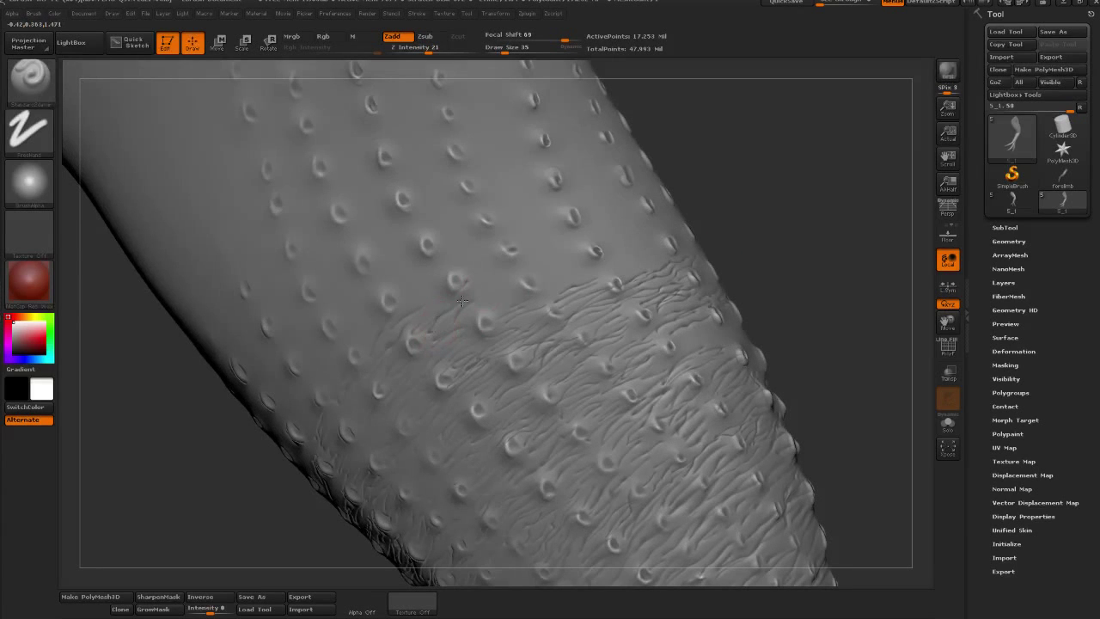
pyautogui.moveTo(520, 290); pyautogui.dragTo(589, 252)
pyautogui.moveTo(849, 202)
pyautogui.mouseDown()
pyautogui.moveTo(774, 219)
pyautogui.moveTo(633, 280)
pyautogui.mouseUp()
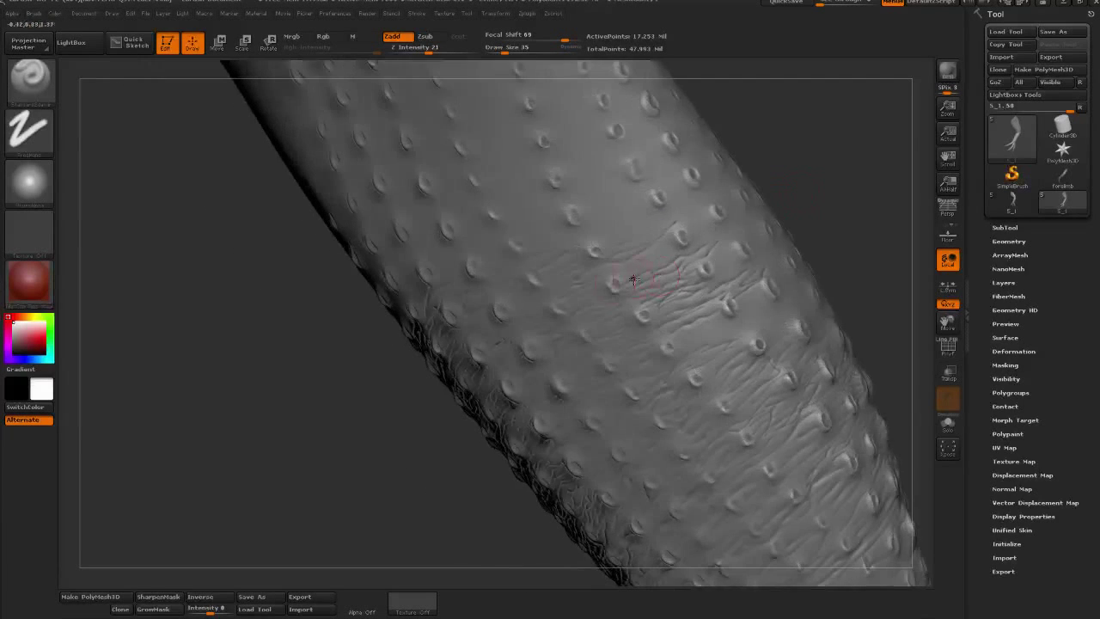
pyautogui.moveTo(826, 197)
pyautogui.mouseDown()
pyautogui.moveTo(746, 246)
pyautogui.moveTo(653, 327)
pyautogui.moveTo(602, 405)
pyautogui.mouseUp()
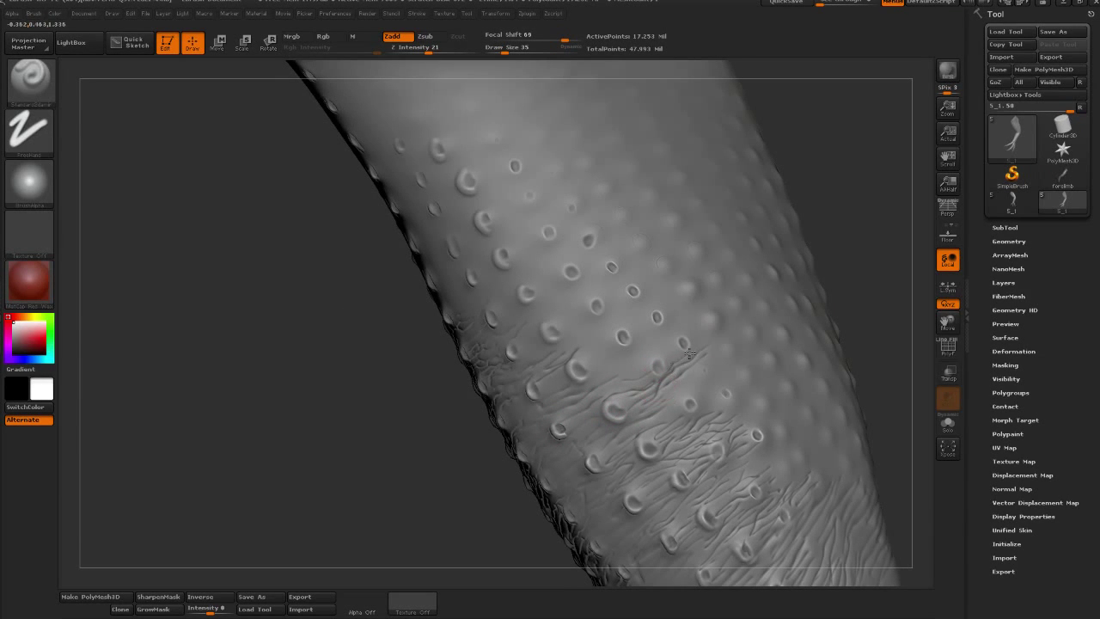
pyautogui.moveTo(690, 352); pyautogui.dragTo(744, 329)
pyautogui.moveTo(667, 404); pyautogui.dragTo(749, 345)
# - Add subtle wrinkle detail near the pores and orbit to check the result
pyautogui.moveTo(843, 239); pyautogui.dragTo(773, 275)
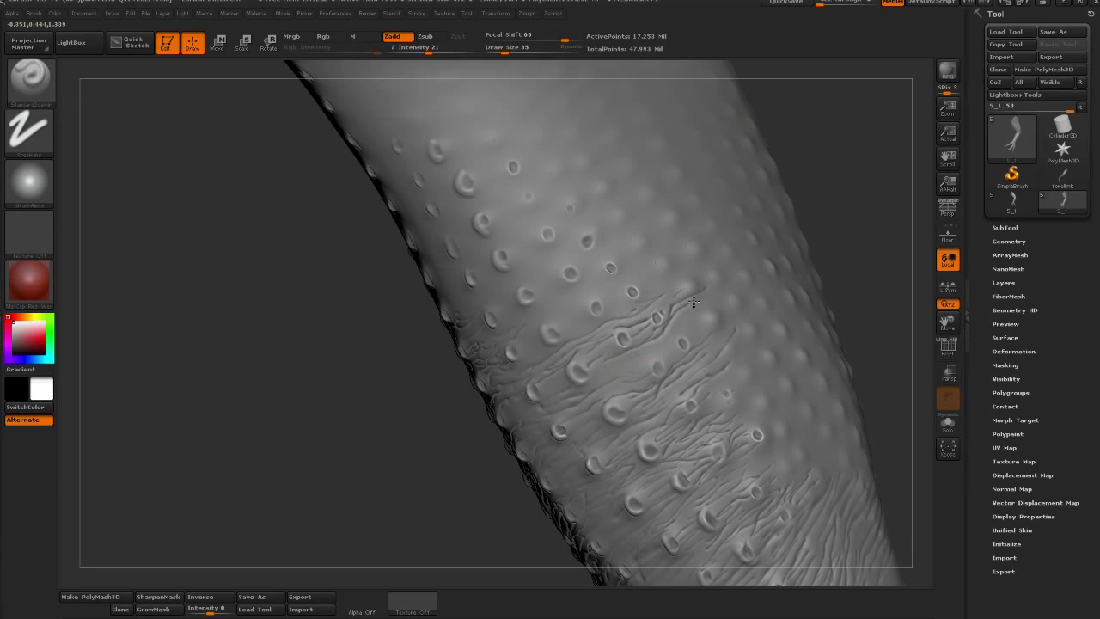
pyautogui.moveTo(699, 306); pyautogui.dragTo(644, 363)
pyautogui.moveTo(707, 300); pyautogui.dragTo(665, 351)
pyautogui.moveTo(692, 343); pyautogui.dragTo(589, 386, button='right')
pyautogui.moveTo(687, 351)
pyautogui.mouseDown(button='right')
pyautogui.moveTo(527, 393)
pyautogui.moveTo(833, 299)
pyautogui.moveTo(367, 386)
pyautogui.mouseUp(button='right')
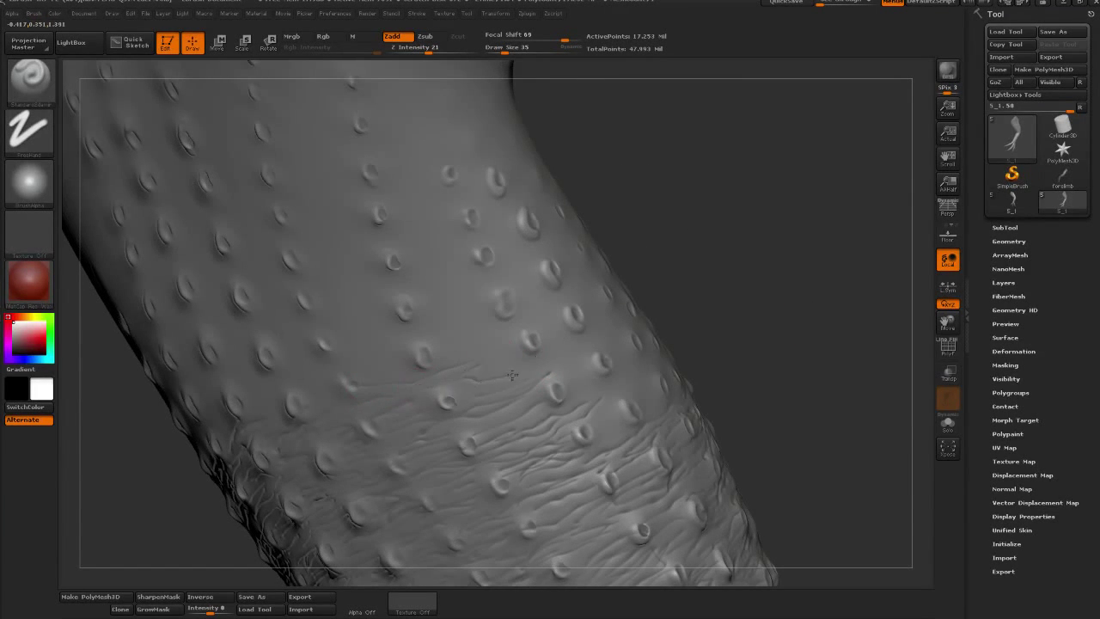
pyautogui.moveTo(709, 326); pyautogui.dragTo(529, 354, button='right')
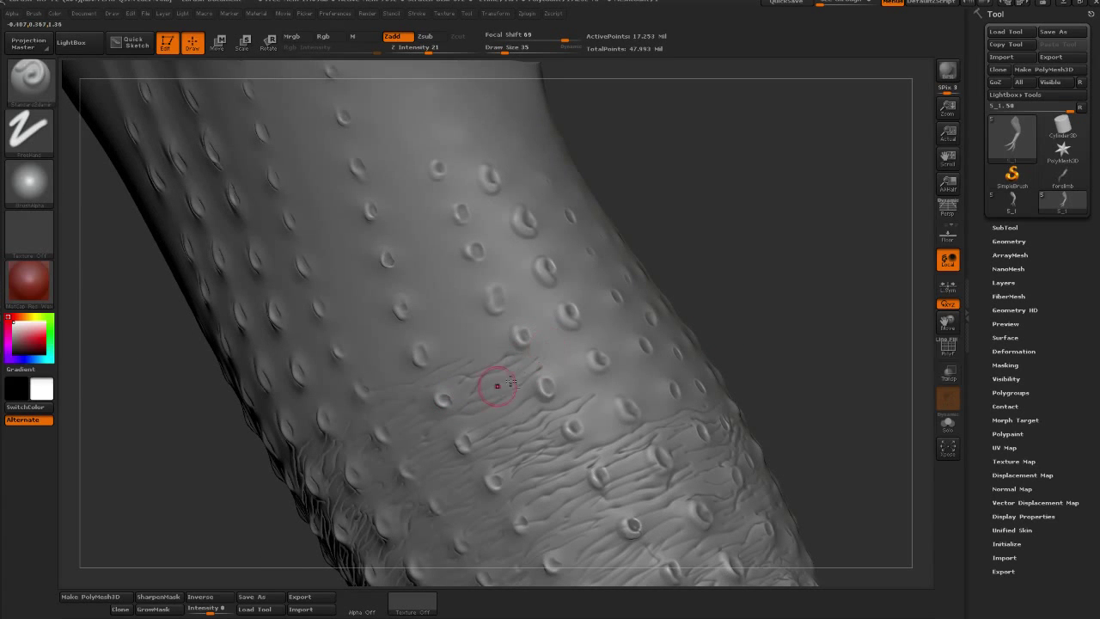
pyautogui.moveTo(559, 309); pyautogui.dragTo(516, 330)
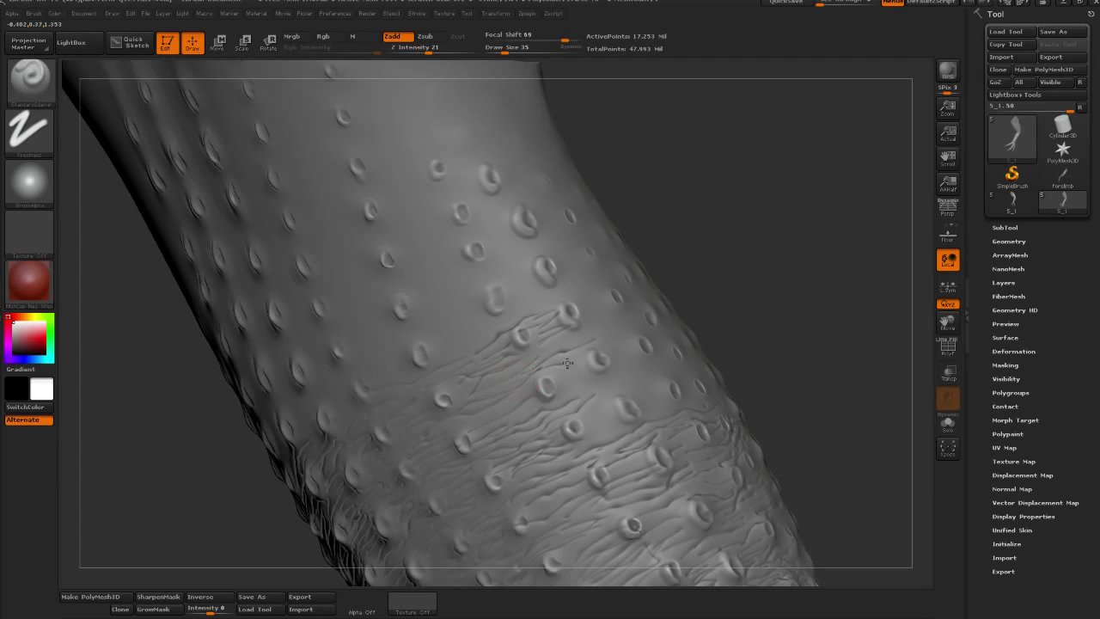
pyautogui.moveTo(559, 400); pyautogui.dragTo(574, 435, button='right')
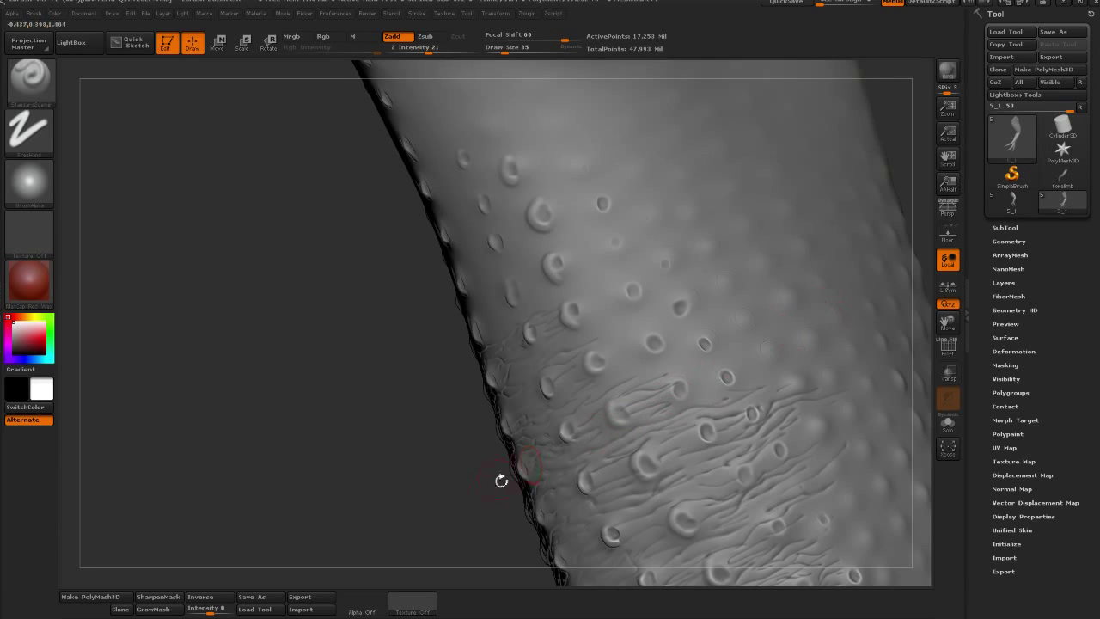
pyautogui.hotkey('shift', 'd')
pyautogui.moveTo(474, 512)
pyautogui.mouseDown()
pyautogui.moveTo(404, 520)
pyautogui.moveTo(589, 388)
pyautogui.mouseUp()
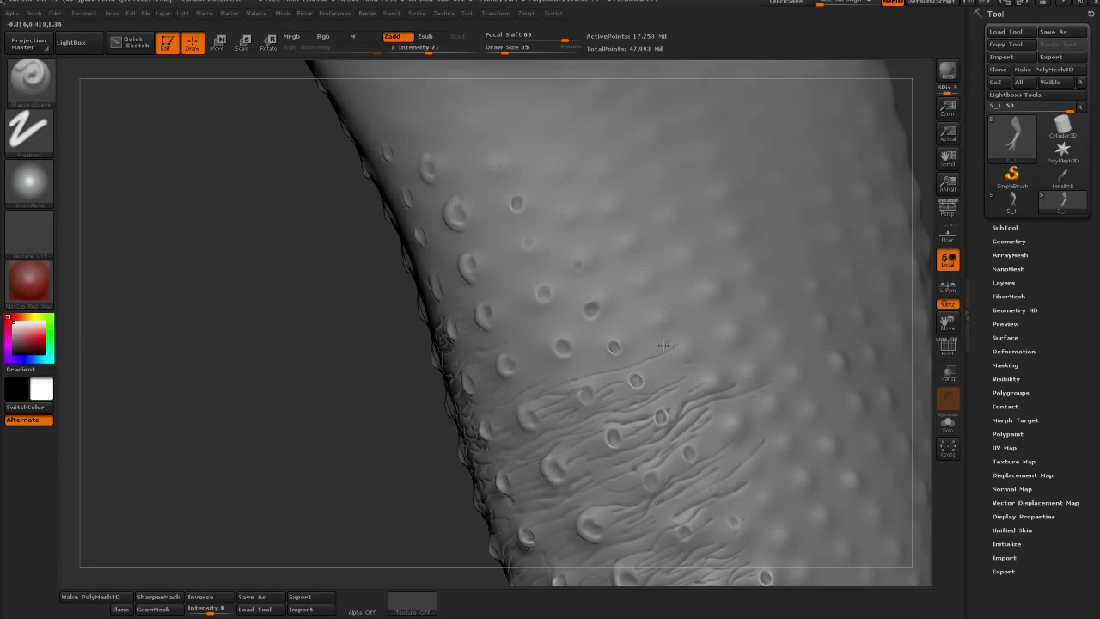
pyautogui.press('shift')
pyautogui.moveTo(657, 284); pyautogui.dragTo(567, 302)
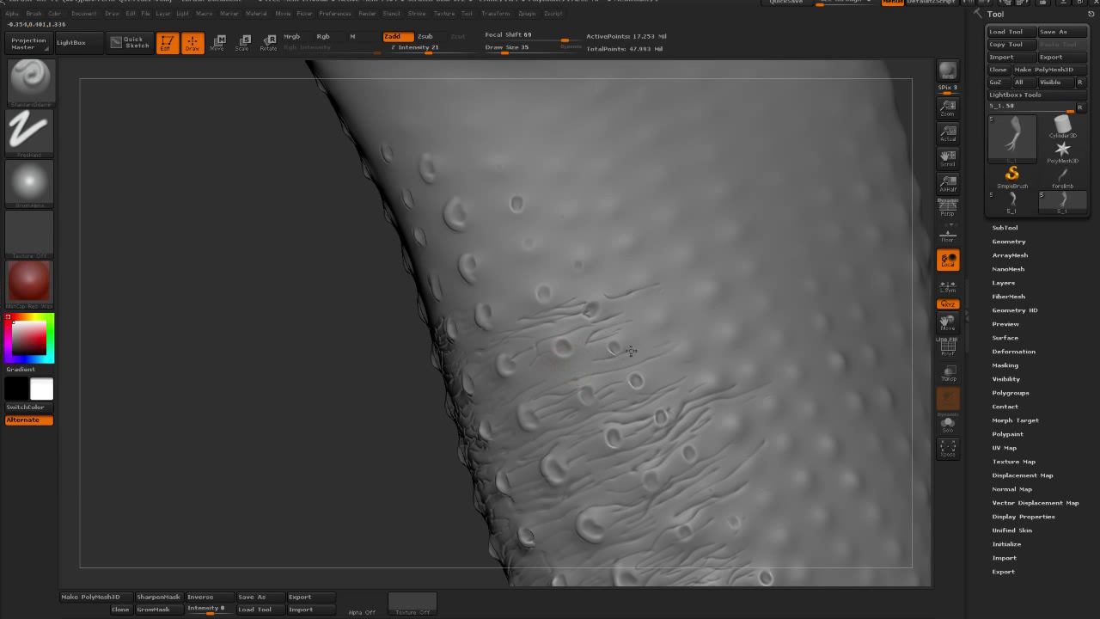
pyautogui.moveTo(265, 455)
pyautogui.mouseDown()
pyautogui.moveTo(746, 250)
pyautogui.moveTo(404, 326)
pyautogui.mouseUp()
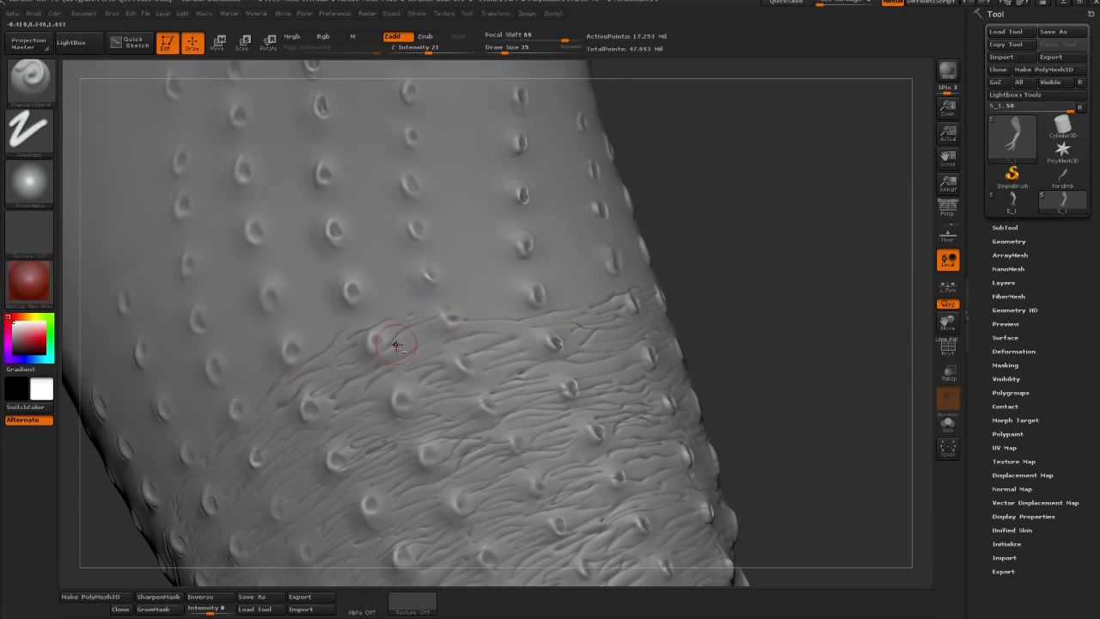
pyautogui.moveTo(779, 263); pyautogui.dragTo(402, 351)
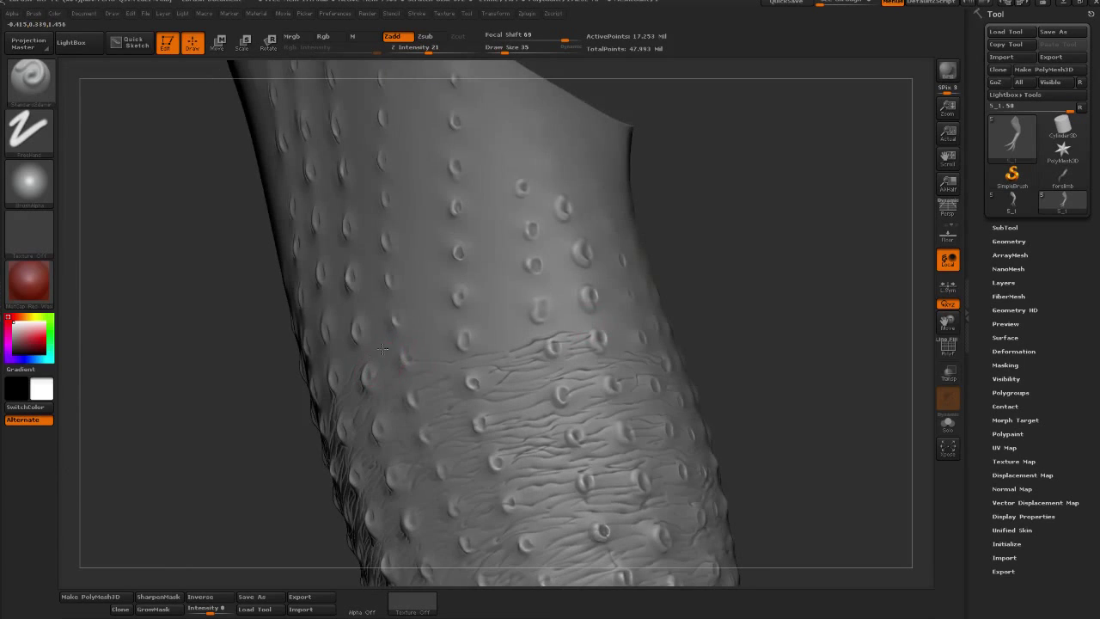
pyautogui.moveTo(760, 264); pyautogui.dragTo(369, 348)
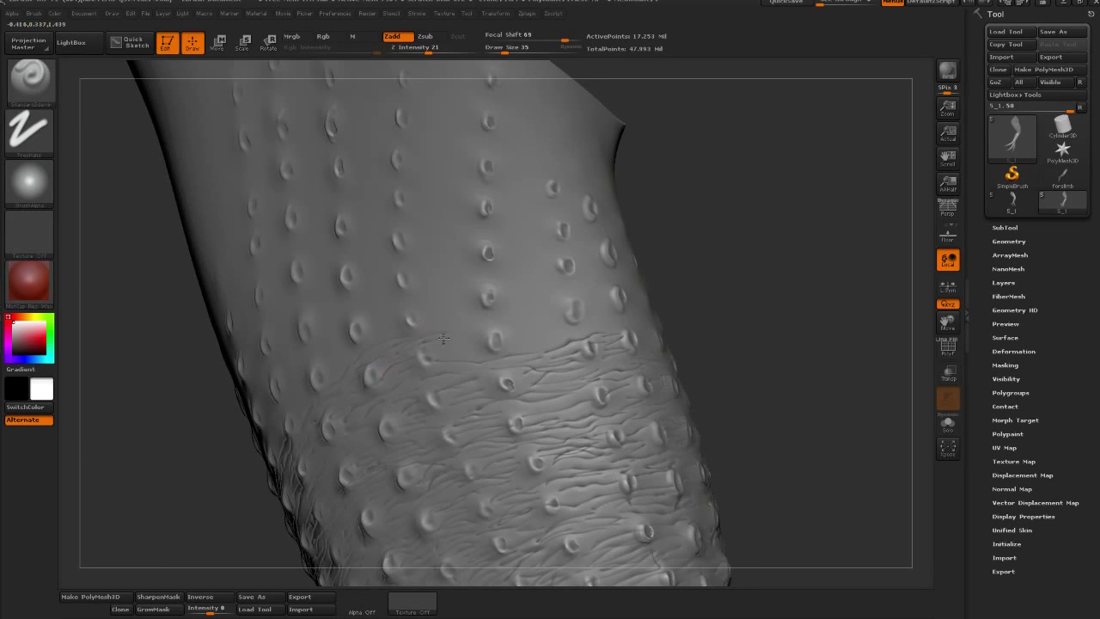
pyautogui.moveTo(623, 306); pyautogui.dragTo(520, 326)
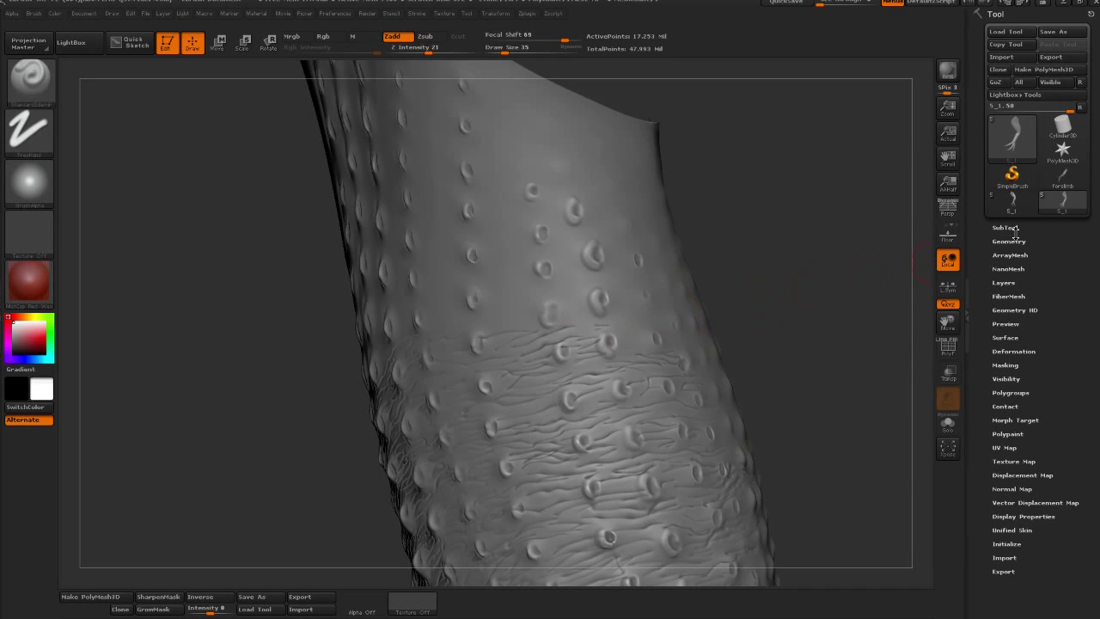
pyautogui.moveTo(823, 268); pyautogui.dragTo(644, 481)
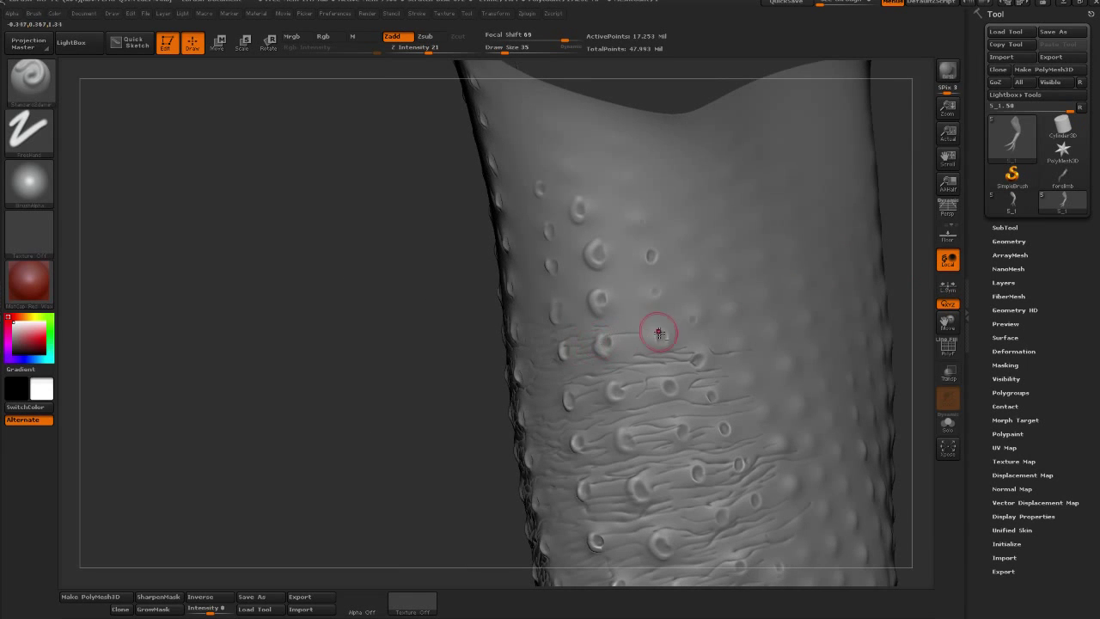
pyautogui.moveTo(707, 331); pyautogui.dragTo(634, 318)
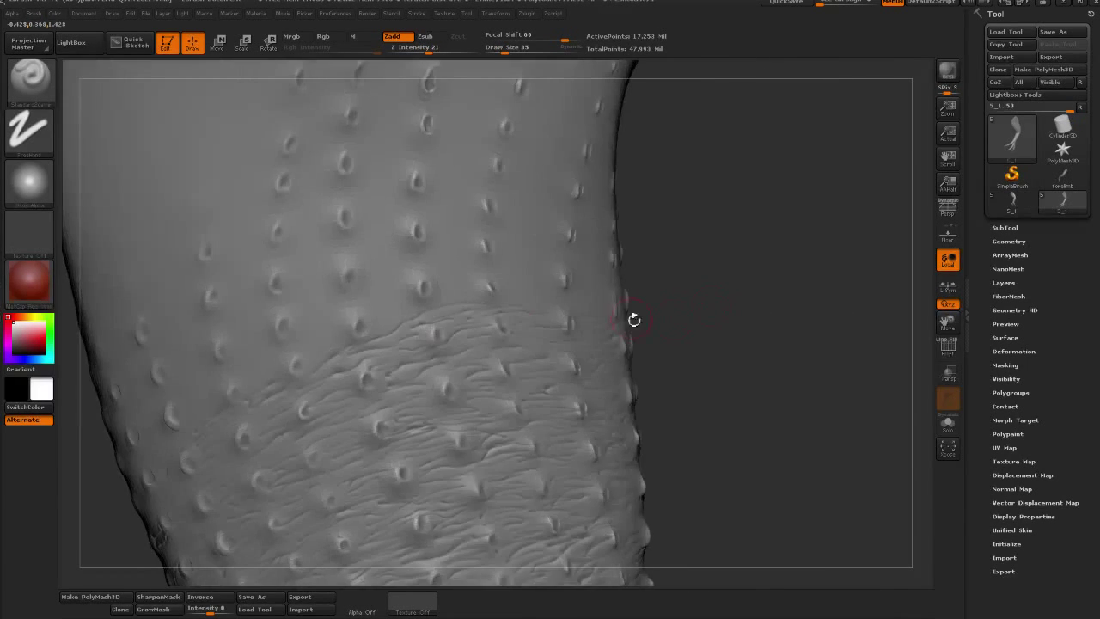
pyautogui.moveTo(185, 428); pyautogui.dragTo(317, 419)
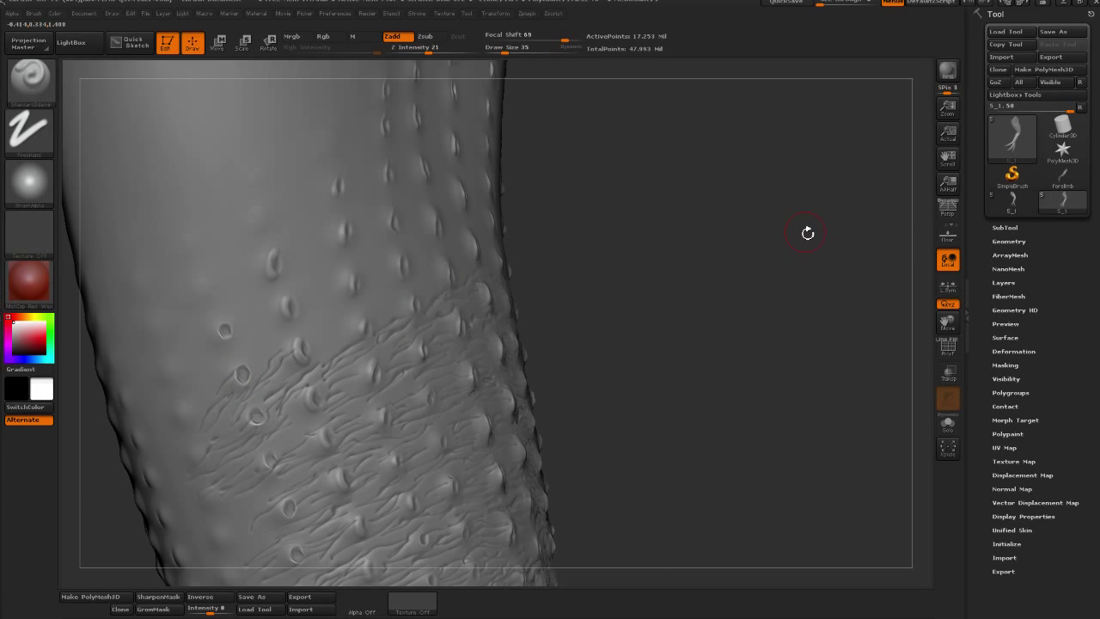
pyautogui.moveTo(722, 270); pyautogui.dragTo(280, 307)
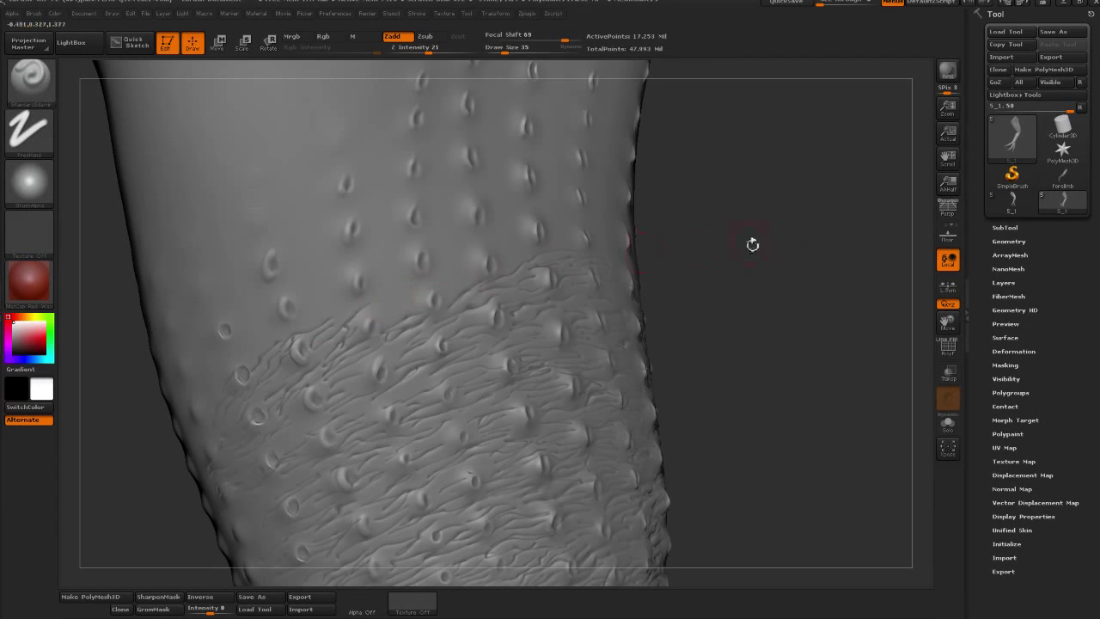
pyautogui.moveTo(748, 243); pyautogui.dragTo(522, 309)
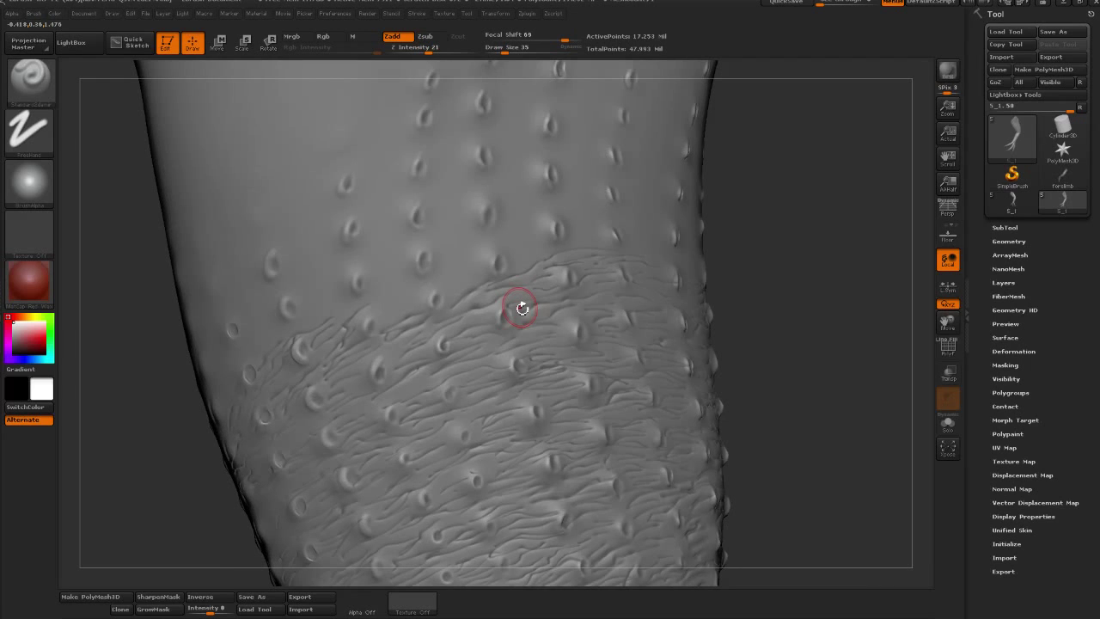
pyautogui.moveTo(764, 220); pyautogui.dragTo(300, 386)
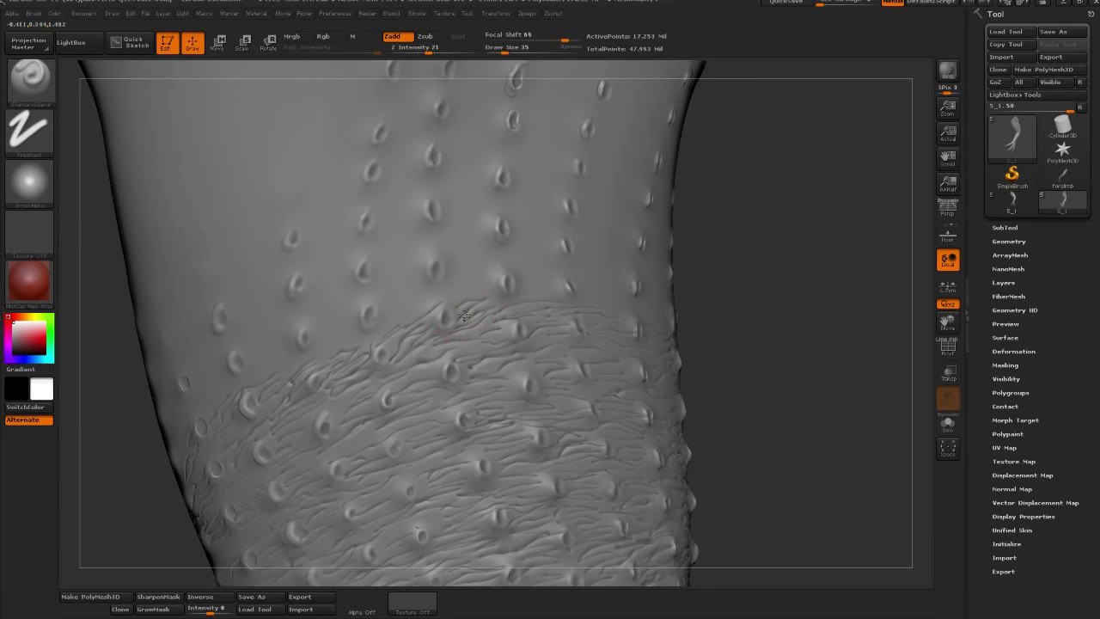
pyautogui.moveTo(792, 260); pyautogui.dragTo(568, 302)
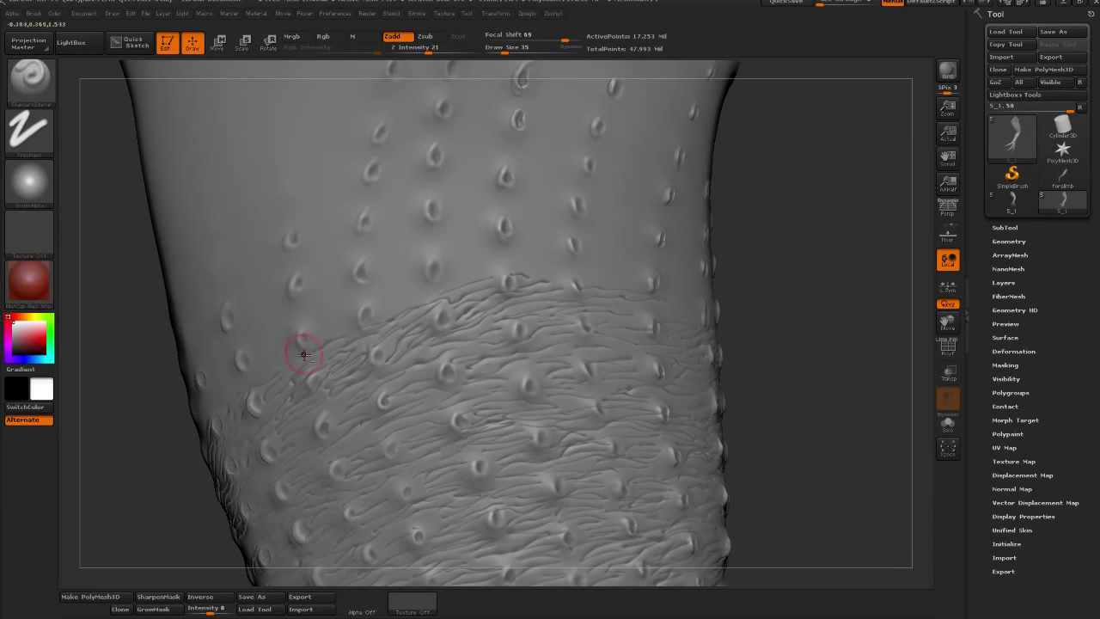
pyautogui.moveTo(750, 267); pyautogui.dragTo(696, 203)
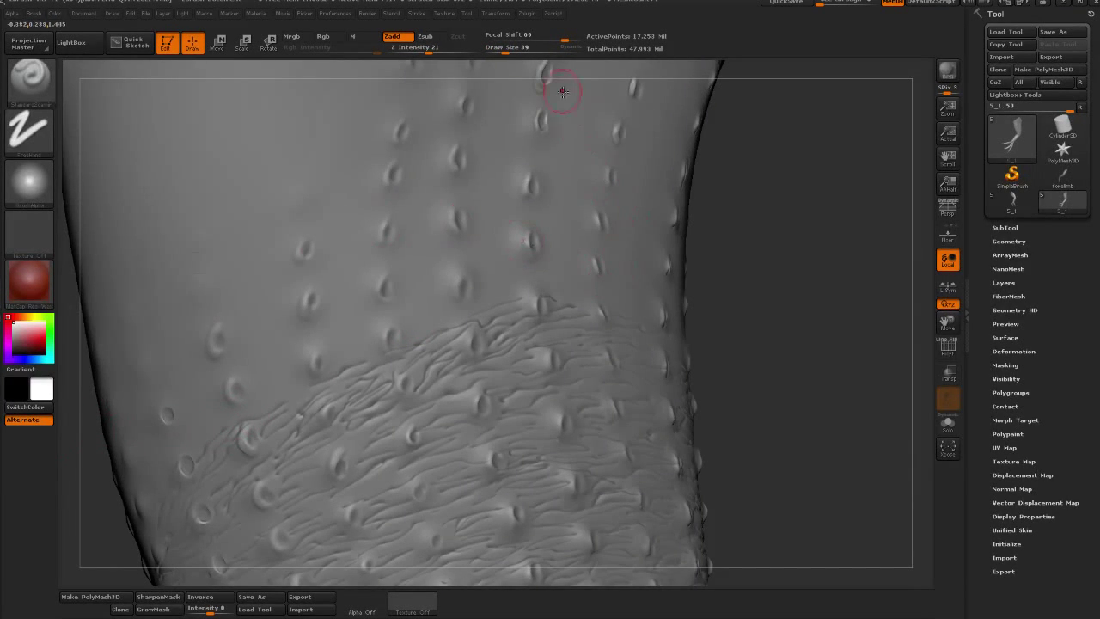
pyautogui.moveTo(707, 244); pyautogui.dragTo(246, 390)
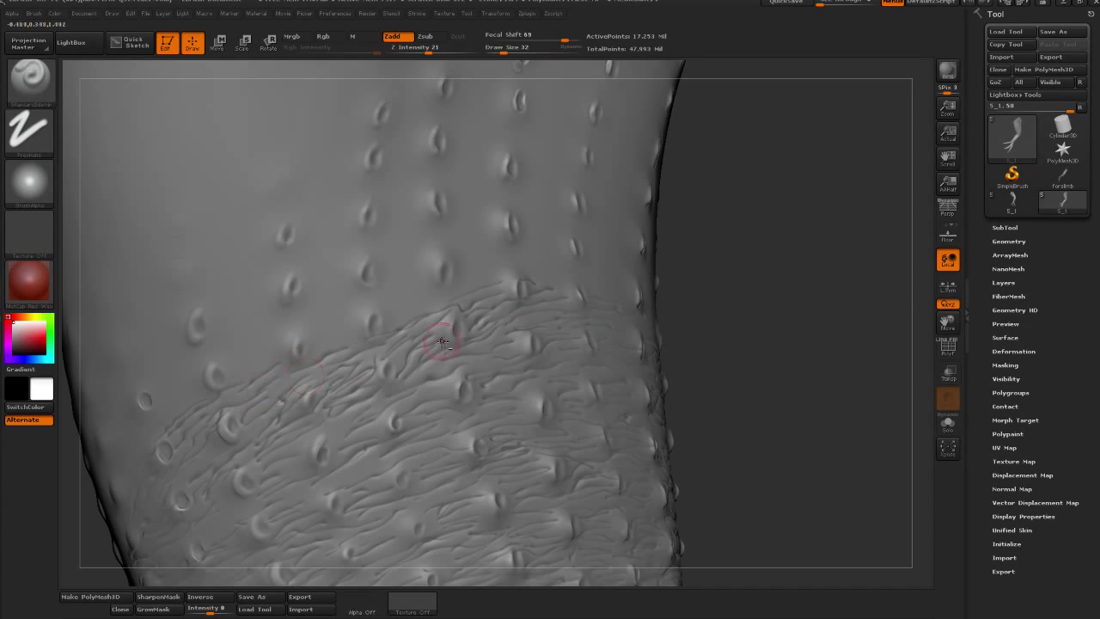
pyautogui.moveTo(732, 298)
pyautogui.mouseDown()
pyautogui.moveTo(715, 289)
pyautogui.moveTo(662, 319)
pyautogui.moveTo(203, 405)
pyautogui.mouseUp()
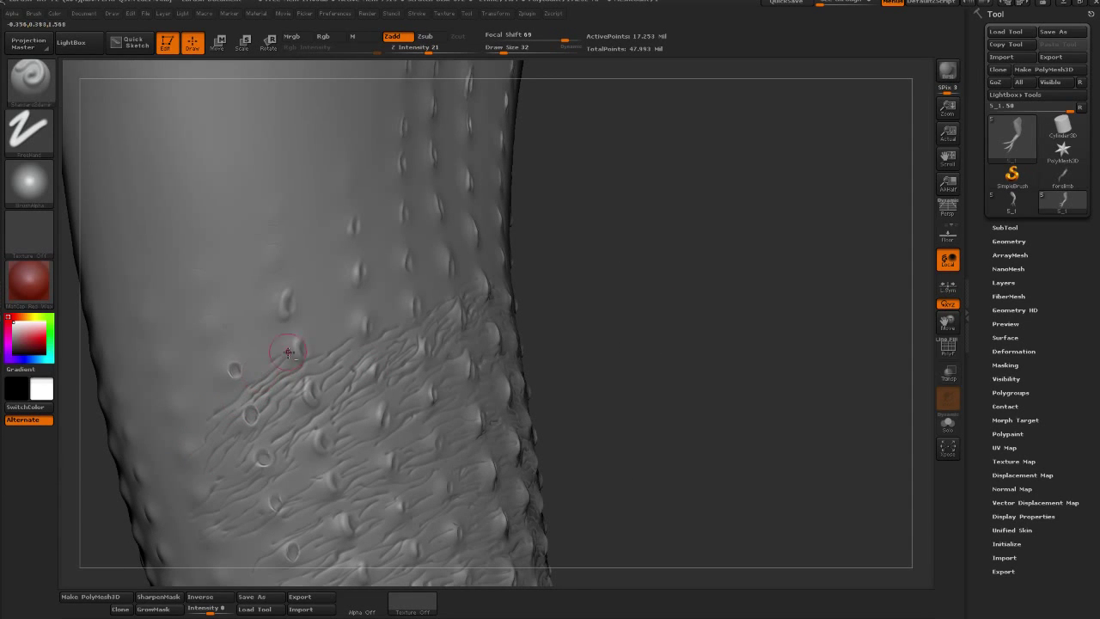
pyautogui.moveTo(615, 301)
pyautogui.mouseDown()
pyautogui.moveTo(681, 292)
pyautogui.moveTo(234, 402)
pyautogui.mouseUp()
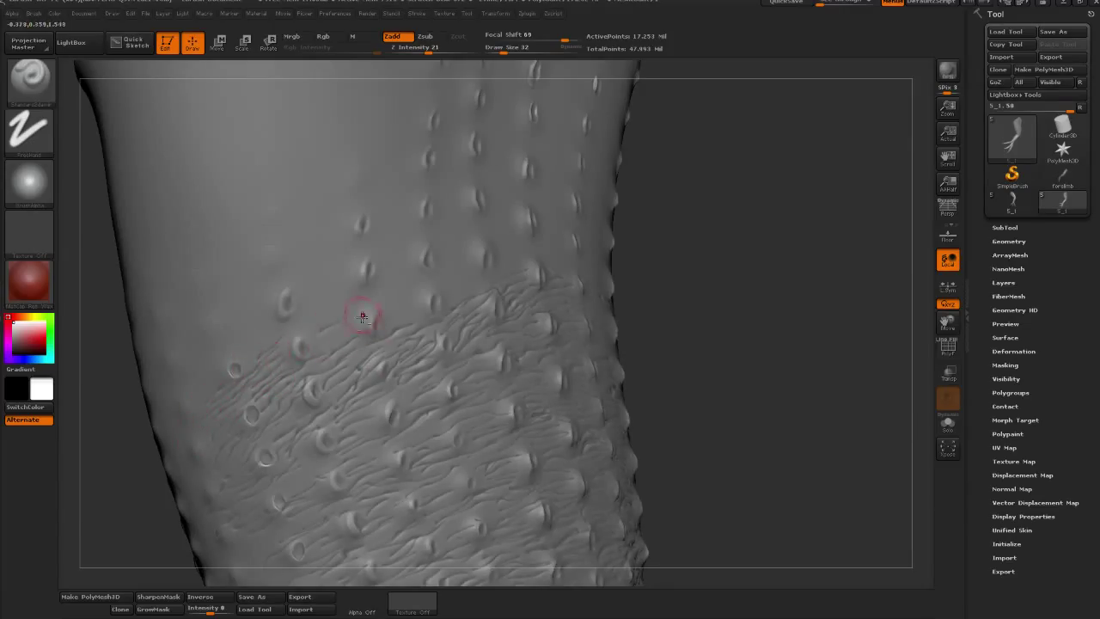
pyautogui.moveTo(742, 258)
pyautogui.mouseDown()
pyautogui.moveTo(810, 249)
pyautogui.moveTo(300, 362)
pyautogui.mouseUp()
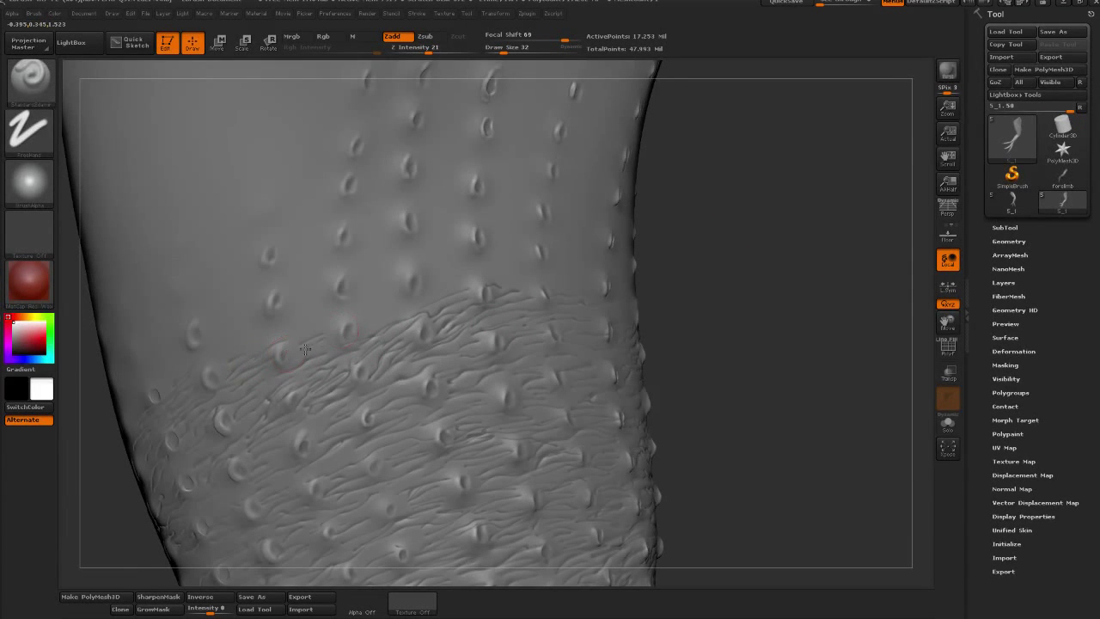
pyautogui.moveTo(679, 282)
pyautogui.mouseDown()
pyautogui.moveTo(802, 253)
pyautogui.moveTo(283, 358)
pyautogui.mouseUp()
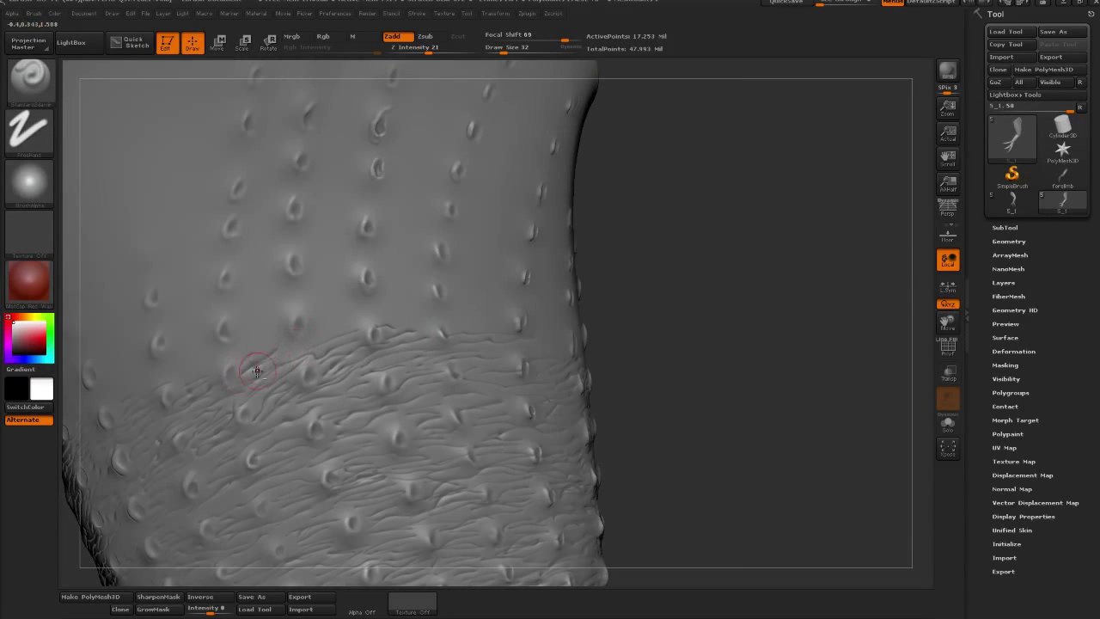
pyautogui.moveTo(601, 292)
pyautogui.mouseDown()
pyautogui.moveTo(679, 280)
pyautogui.moveTo(644, 293)
pyautogui.mouseUp()
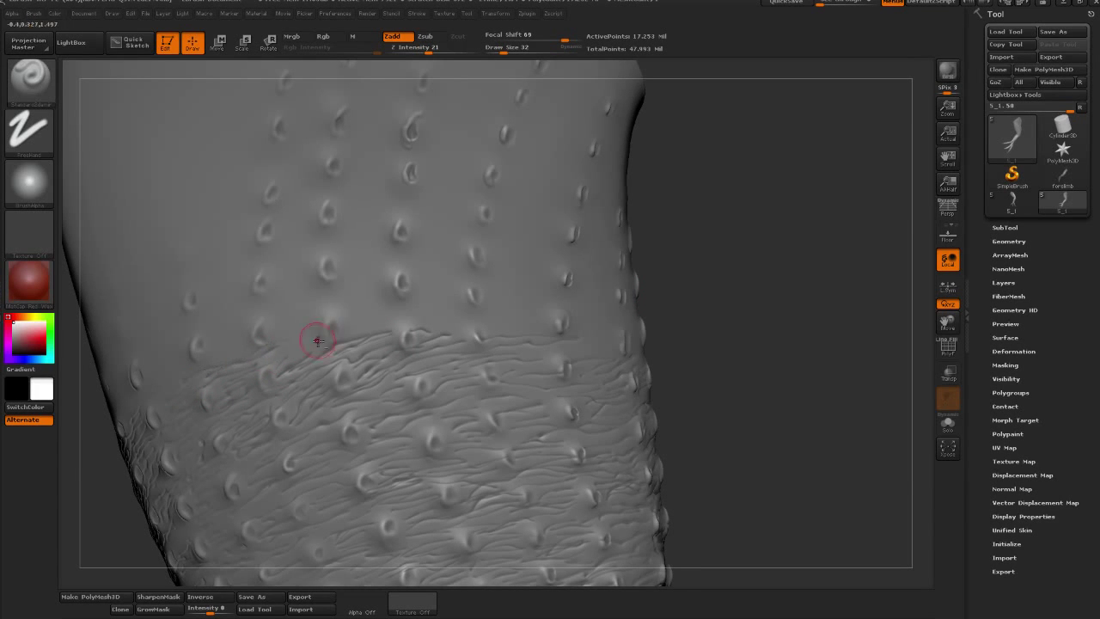
pyautogui.moveTo(761, 277); pyautogui.dragTo(239, 385)
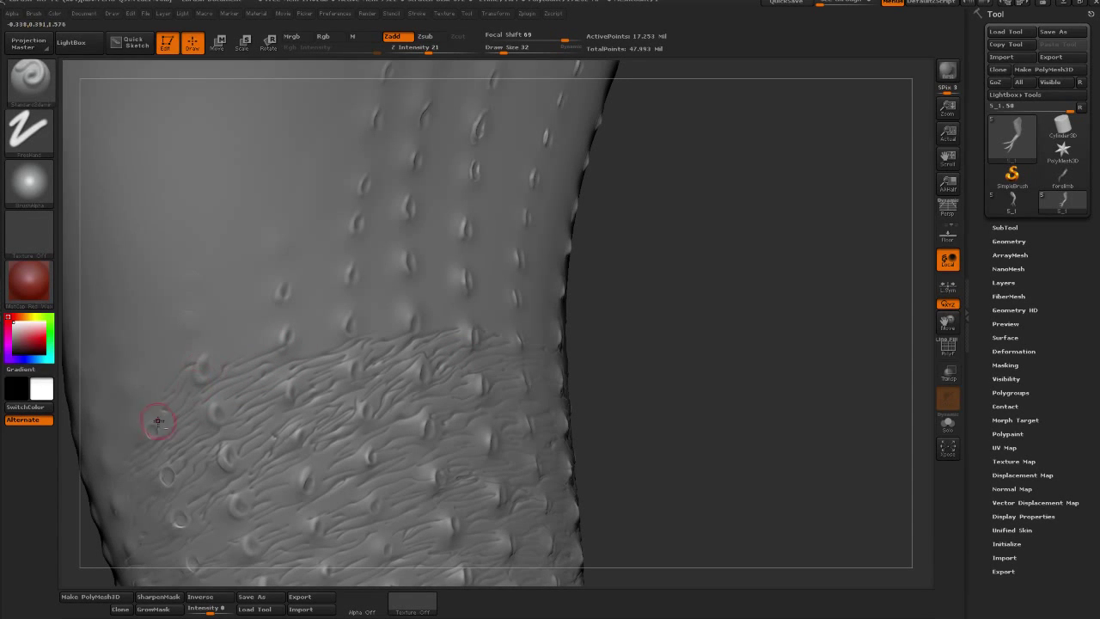
pyautogui.moveTo(660, 302); pyautogui.dragTo(159, 406)
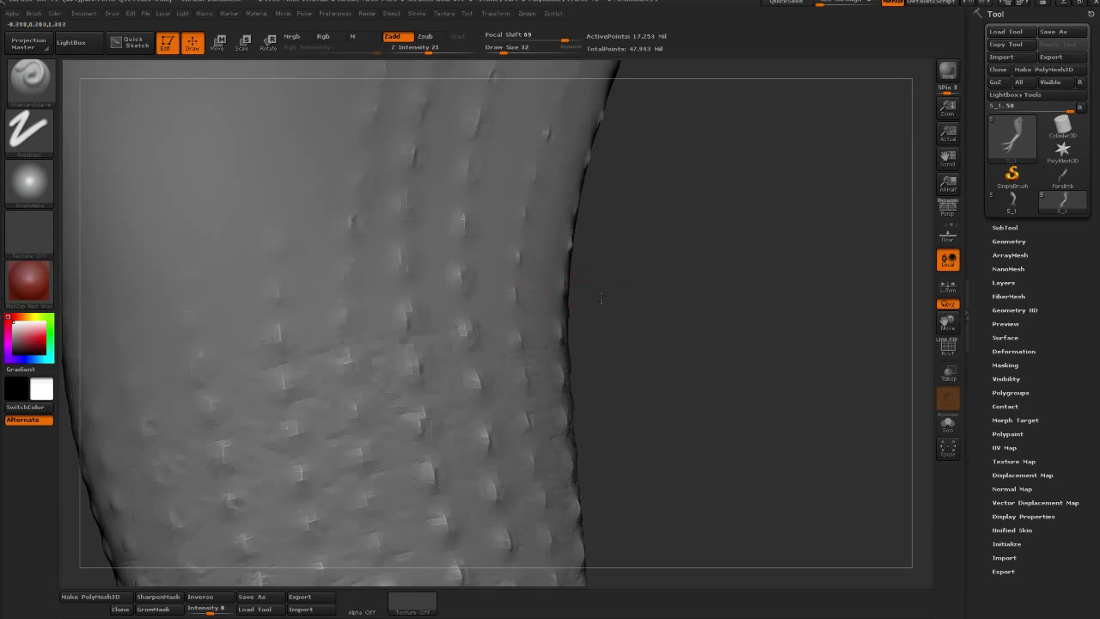
pyautogui.moveTo(584, 295); pyautogui.dragTo(193, 377)
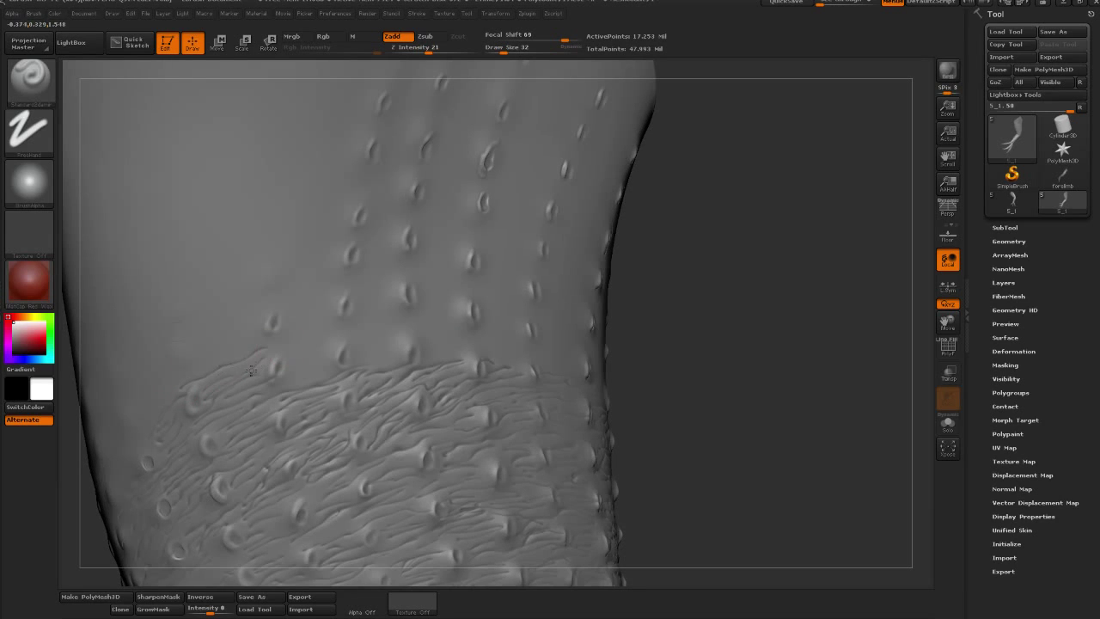
pyautogui.press('shift')
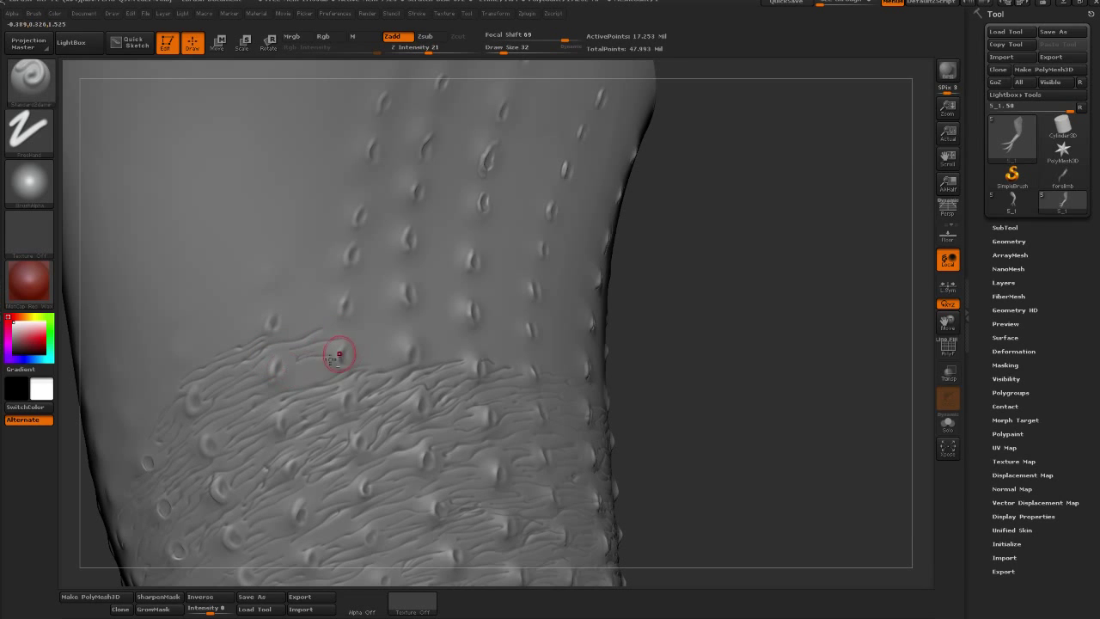
pyautogui.moveTo(339, 354); pyautogui.dragTo(311, 364, button='right')
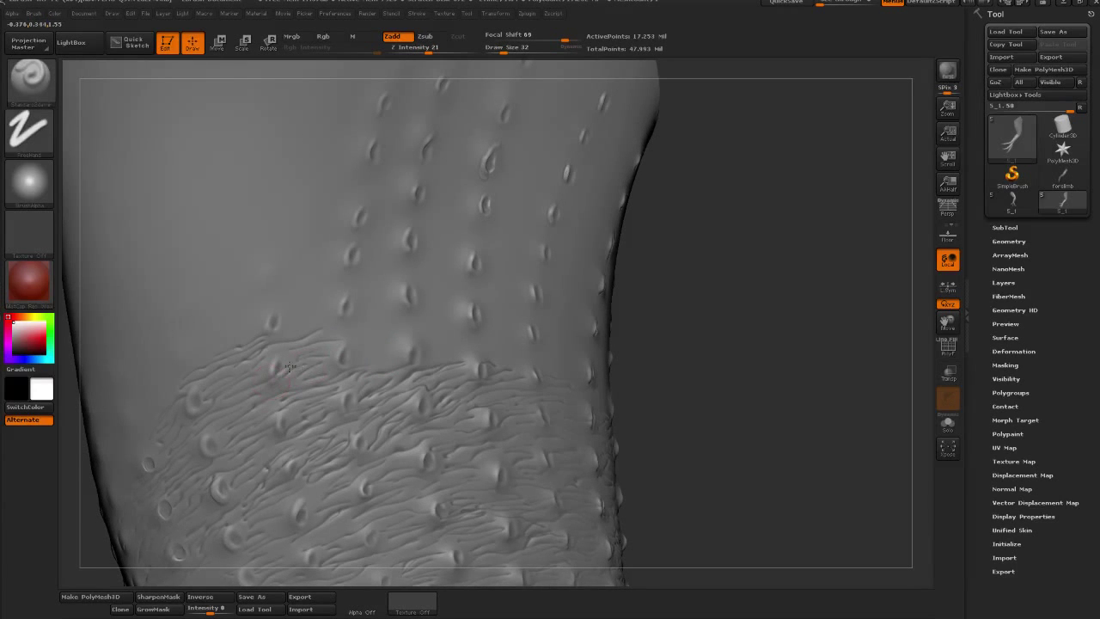
pyautogui.moveTo(480, 329); pyautogui.dragTo(284, 356, button='right')
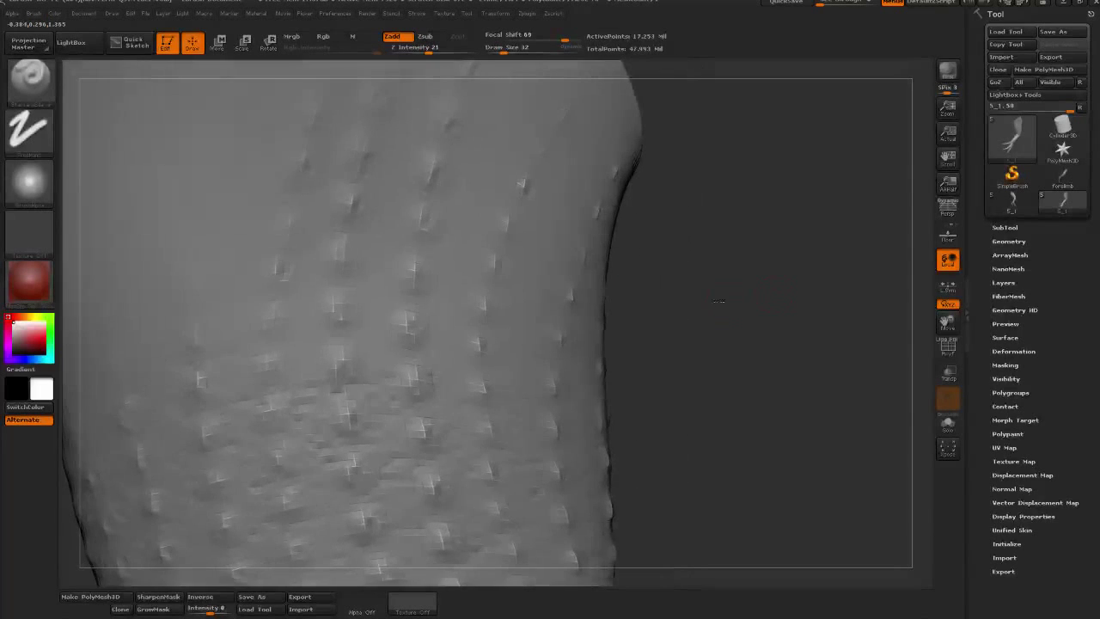
pyautogui.moveTo(293, 347); pyautogui.dragTo(283, 369)
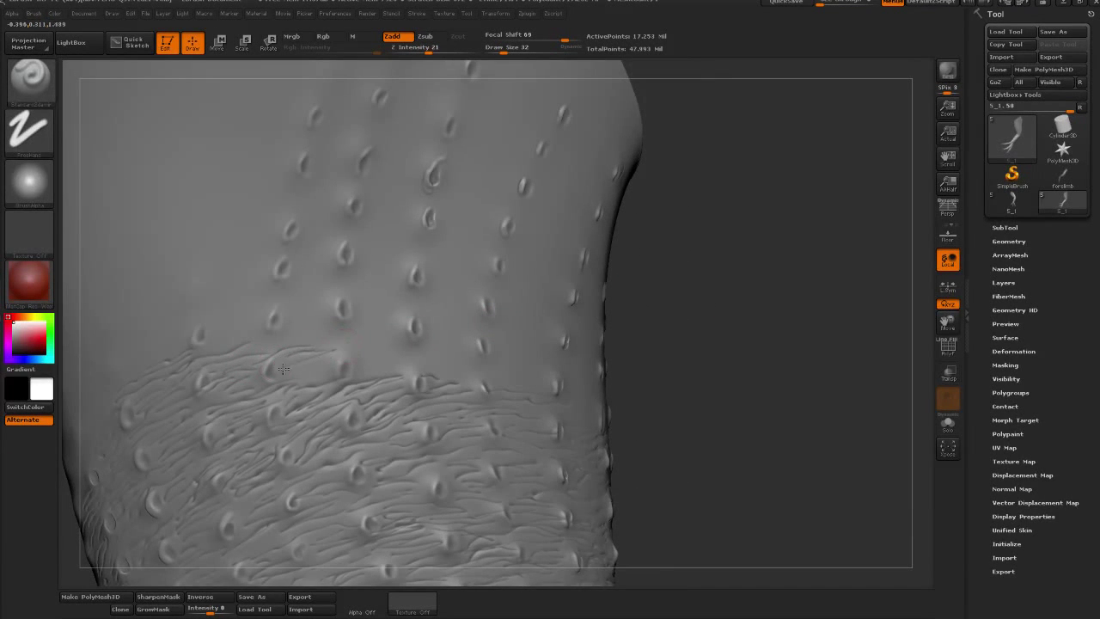
pyautogui.moveTo(549, 337); pyautogui.dragTo(314, 365, button='right')
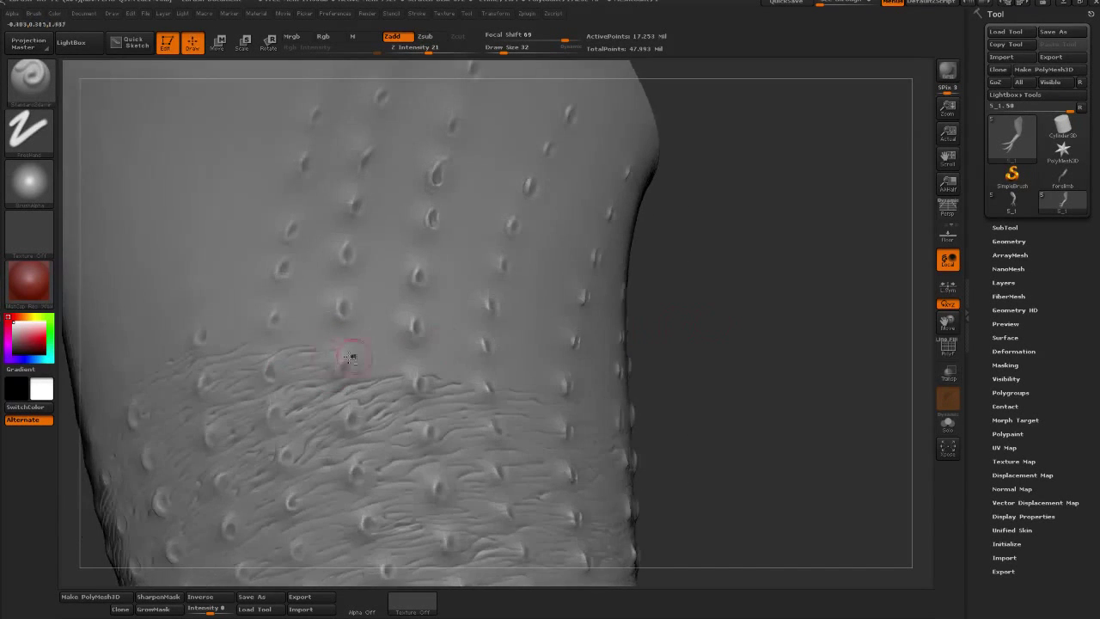
pyautogui.moveTo(627, 344); pyautogui.dragTo(373, 361, button='right')
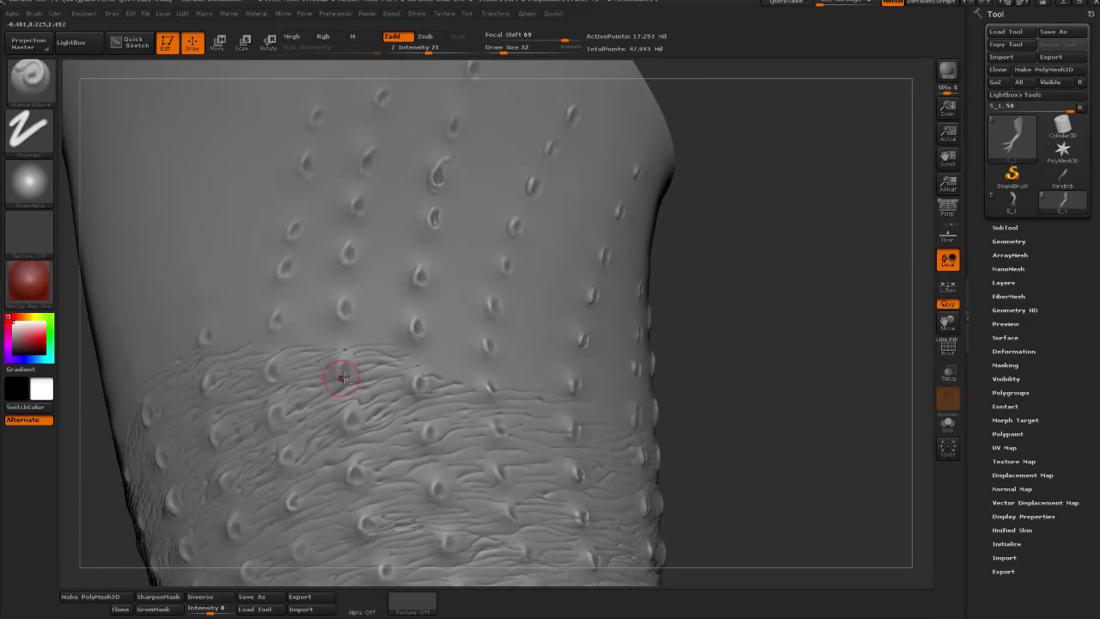
pyautogui.moveTo(776, 322)
pyautogui.mouseDown()
pyautogui.moveTo(739, 314)
pyautogui.moveTo(412, 343)
pyautogui.mouseUp()
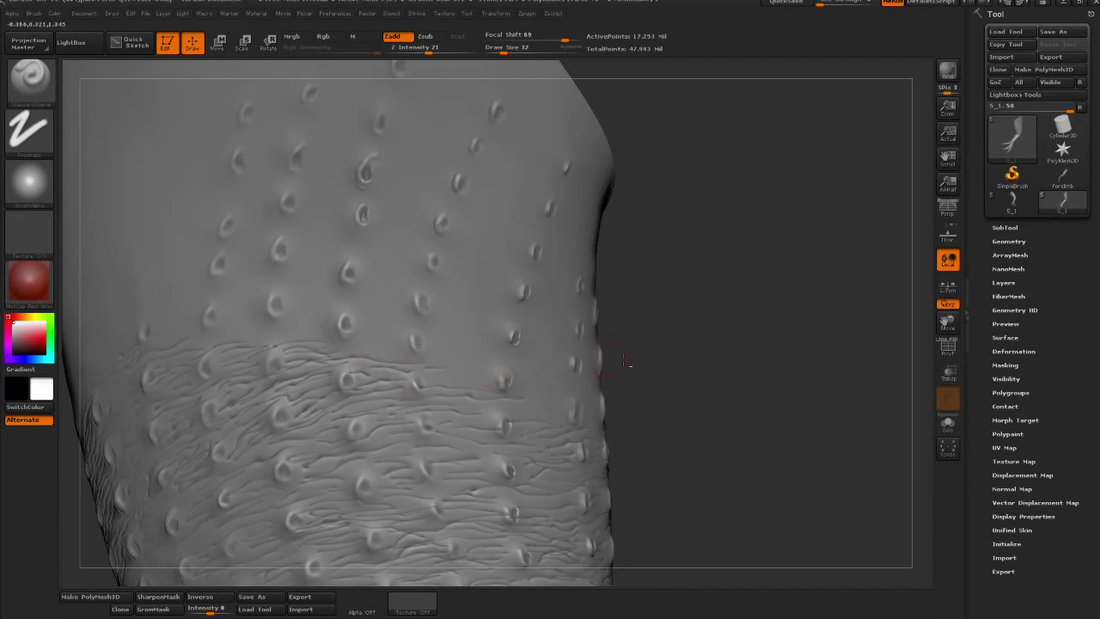
pyautogui.moveTo(624, 362); pyautogui.dragTo(418, 373)
pyautogui.moveTo(756, 343); pyautogui.dragTo(447, 378)
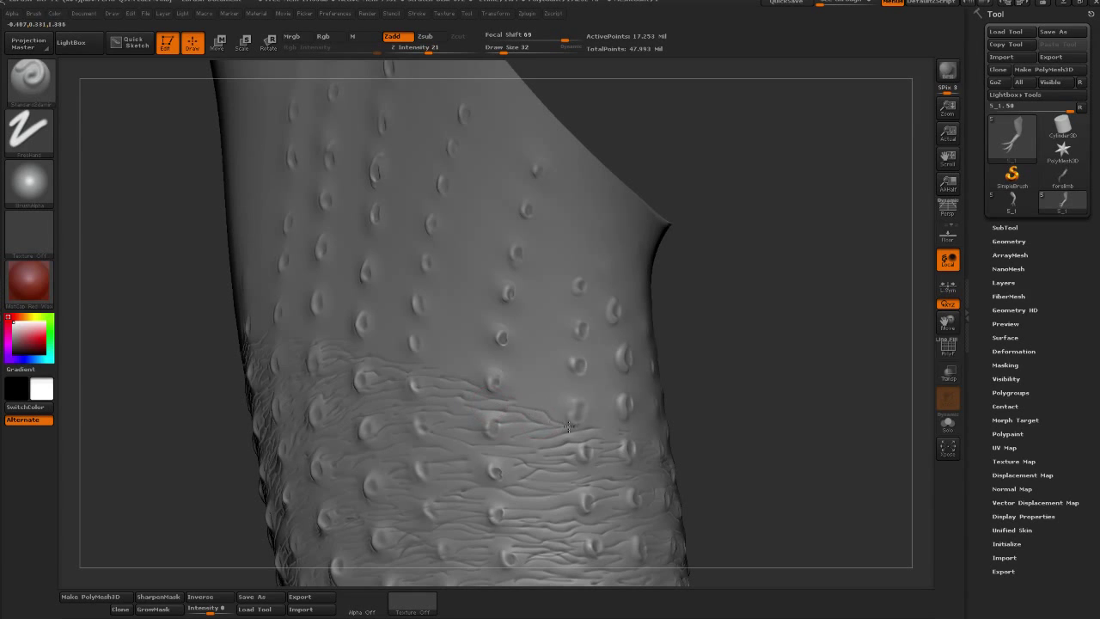
pyautogui.moveTo(780, 374)
pyautogui.mouseDown()
pyautogui.moveTo(519, 390)
pyautogui.moveTo(584, 400)
pyautogui.mouseUp()
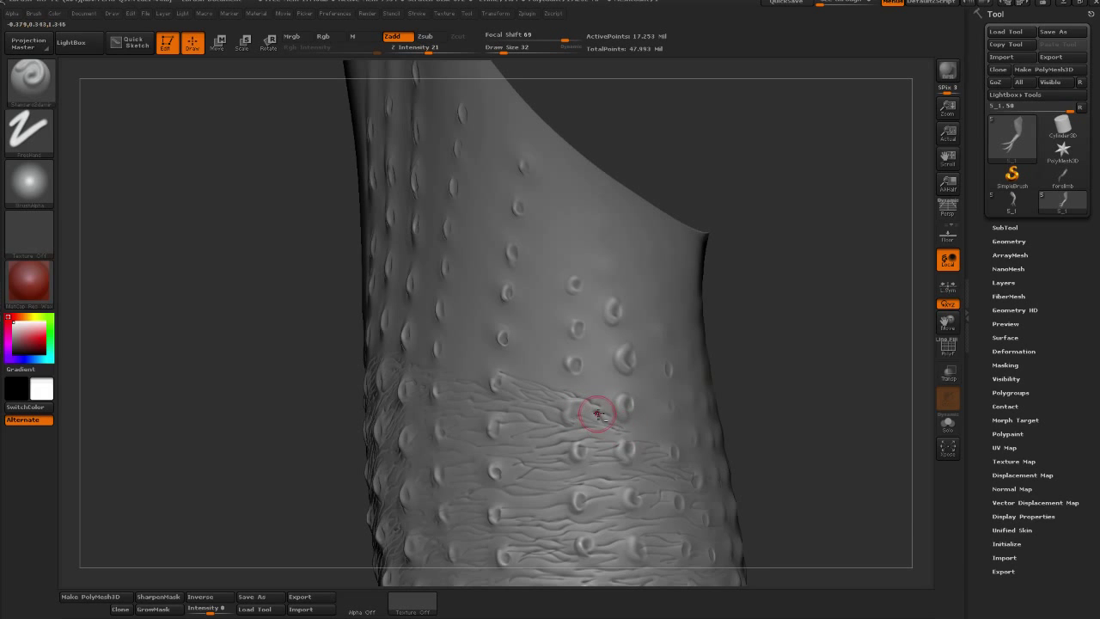
pyautogui.moveTo(766, 379); pyautogui.dragTo(790, 341)
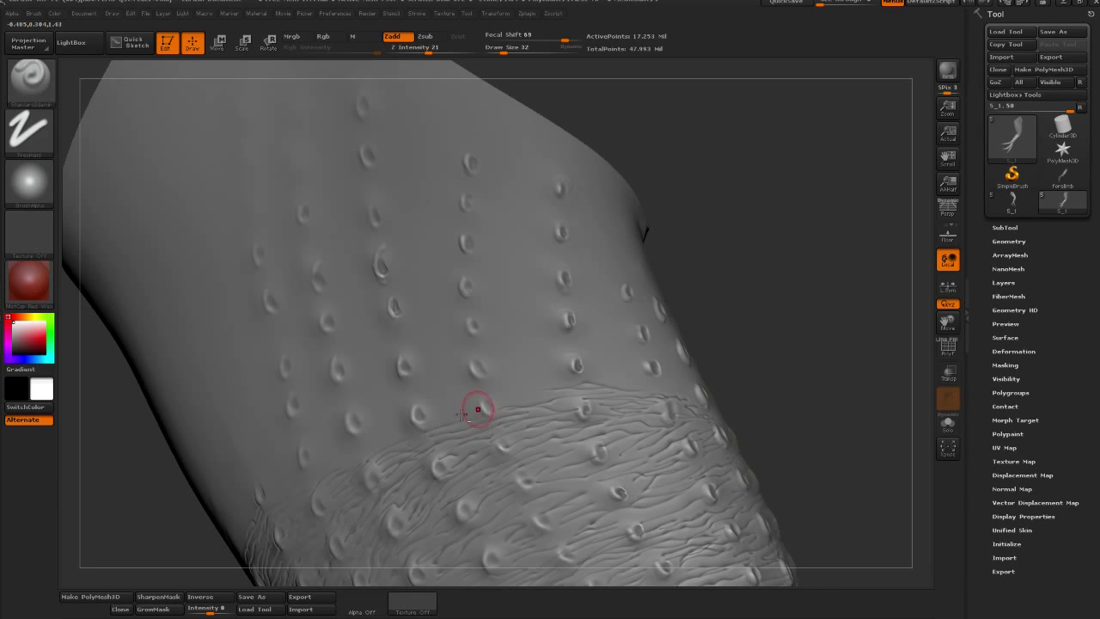
pyautogui.moveTo(488, 416); pyautogui.dragTo(471, 397, button='right')
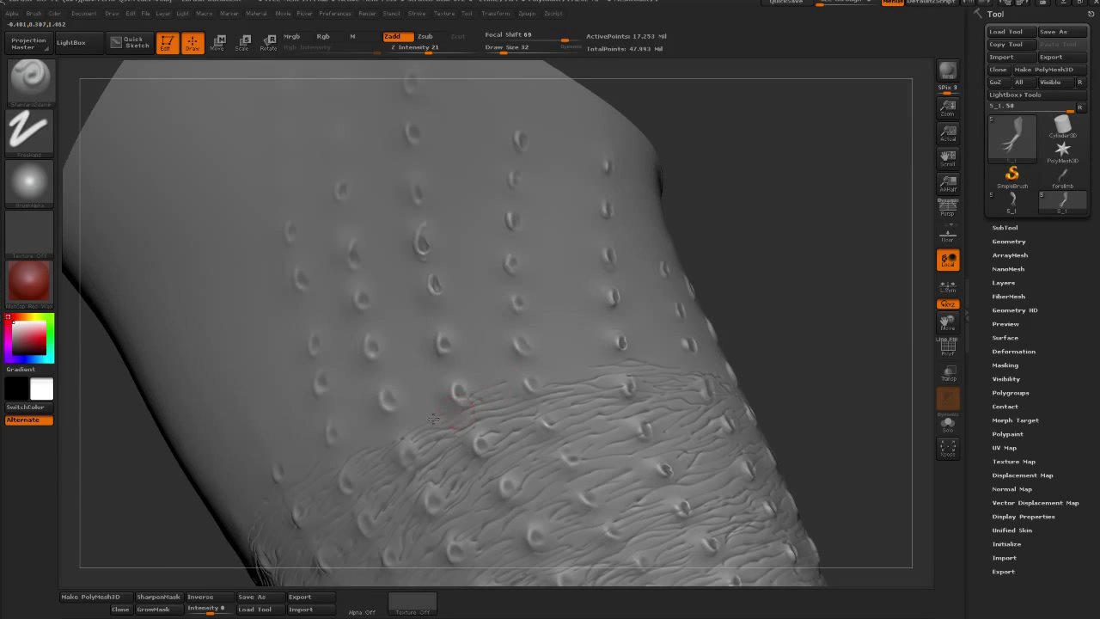
pyautogui.moveTo(456, 421)
pyautogui.mouseDown(button='right')
pyautogui.moveTo(771, 335)
pyautogui.moveTo(382, 436)
pyautogui.mouseUp(button='right')
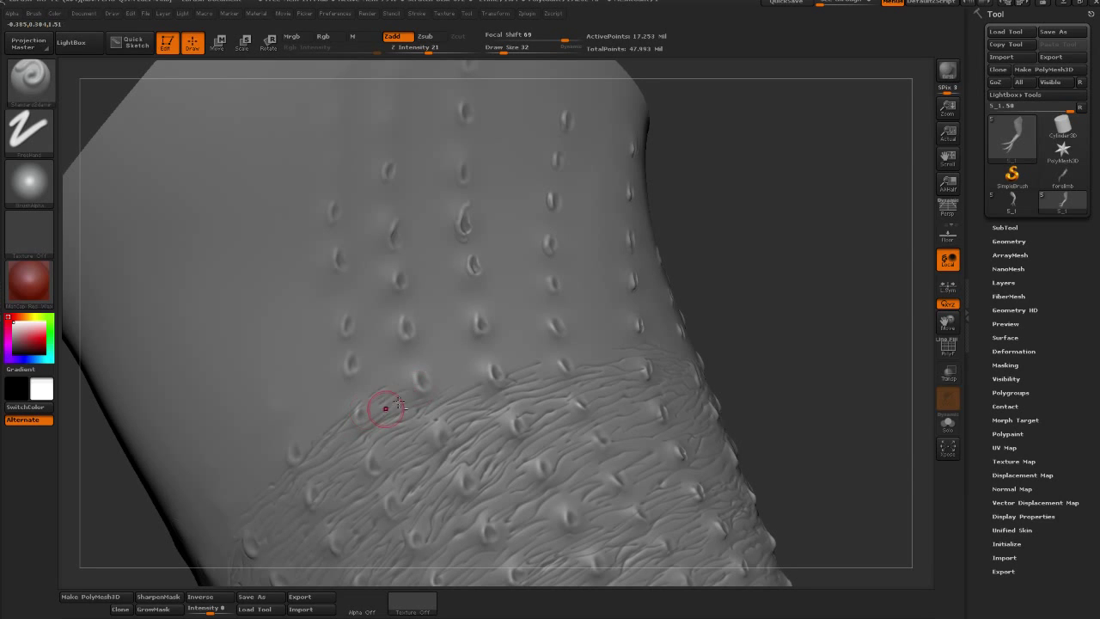
pyautogui.moveTo(808, 310)
pyautogui.mouseDown()
pyautogui.moveTo(790, 319)
pyautogui.moveTo(800, 322)
pyautogui.mouseUp()
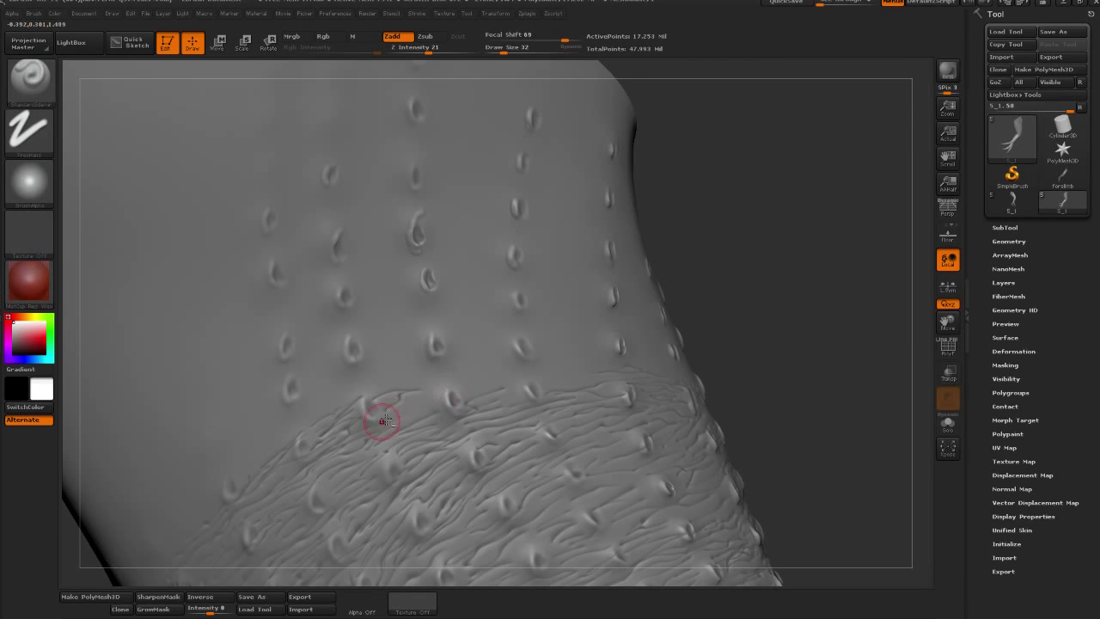
pyautogui.moveTo(590, 361); pyautogui.dragTo(576, 359, button='right')
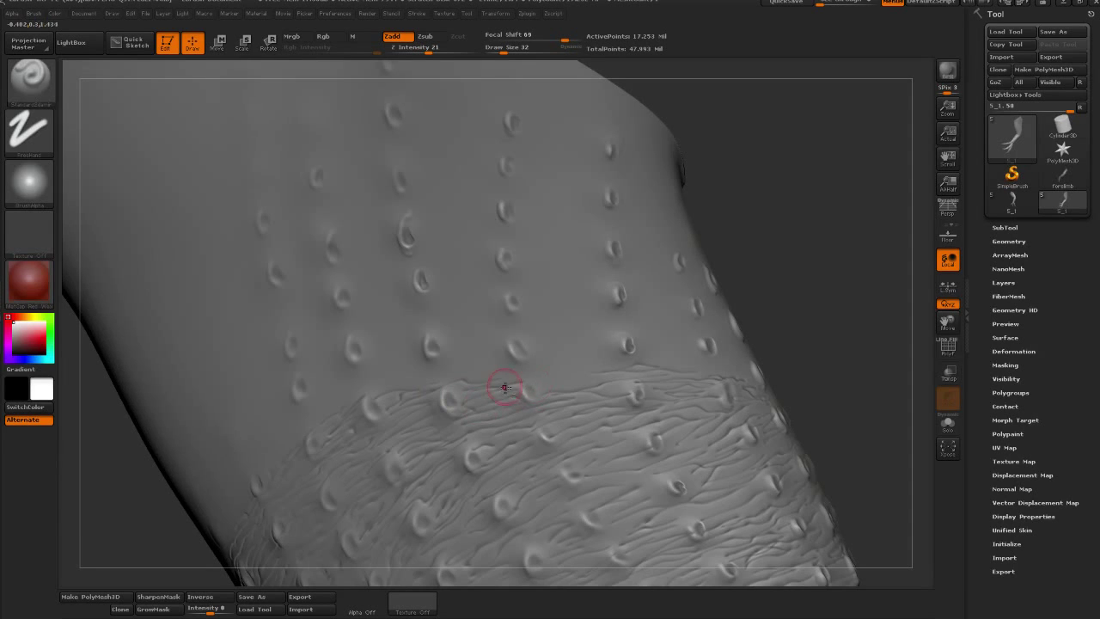
pyautogui.moveTo(644, 370)
pyautogui.mouseDown(button='right')
pyautogui.moveTo(804, 319)
pyautogui.moveTo(460, 393)
pyautogui.mouseUp(button='right')
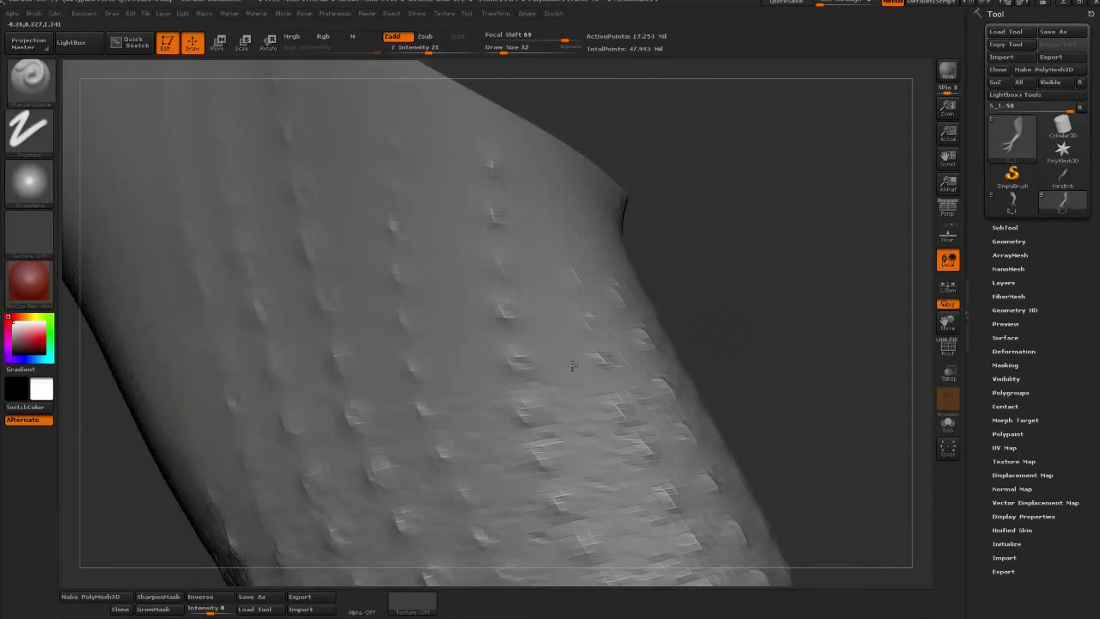
pyautogui.moveTo(590, 377); pyautogui.dragTo(233, 432, button='right')
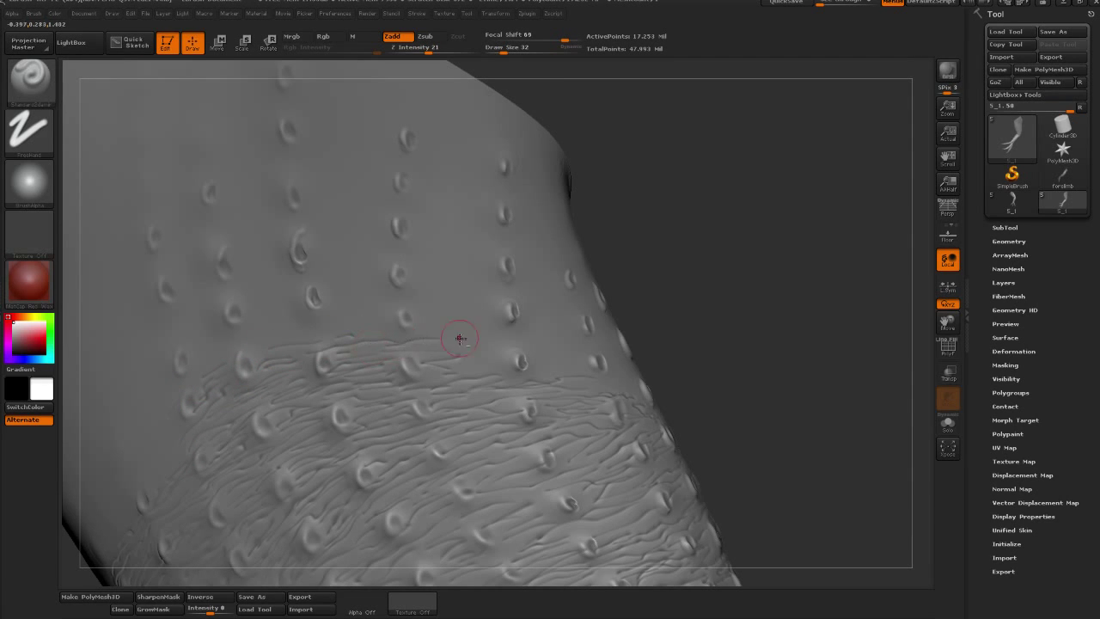
pyautogui.moveTo(453, 341); pyautogui.dragTo(609, 340, button='right')
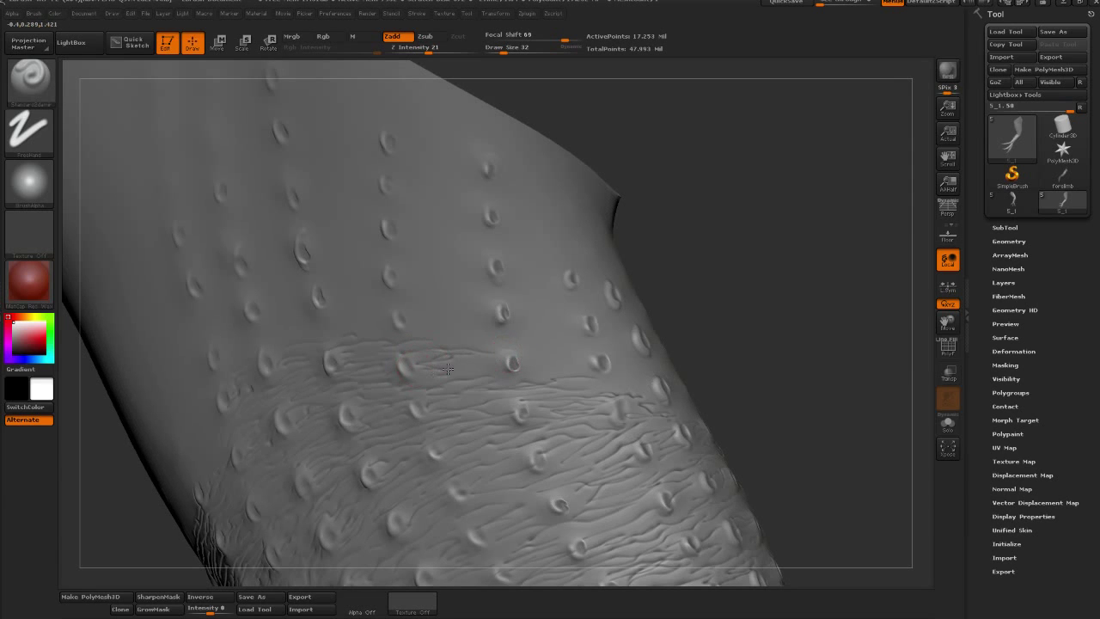
pyautogui.moveTo(768, 326); pyautogui.dragTo(270, 342)
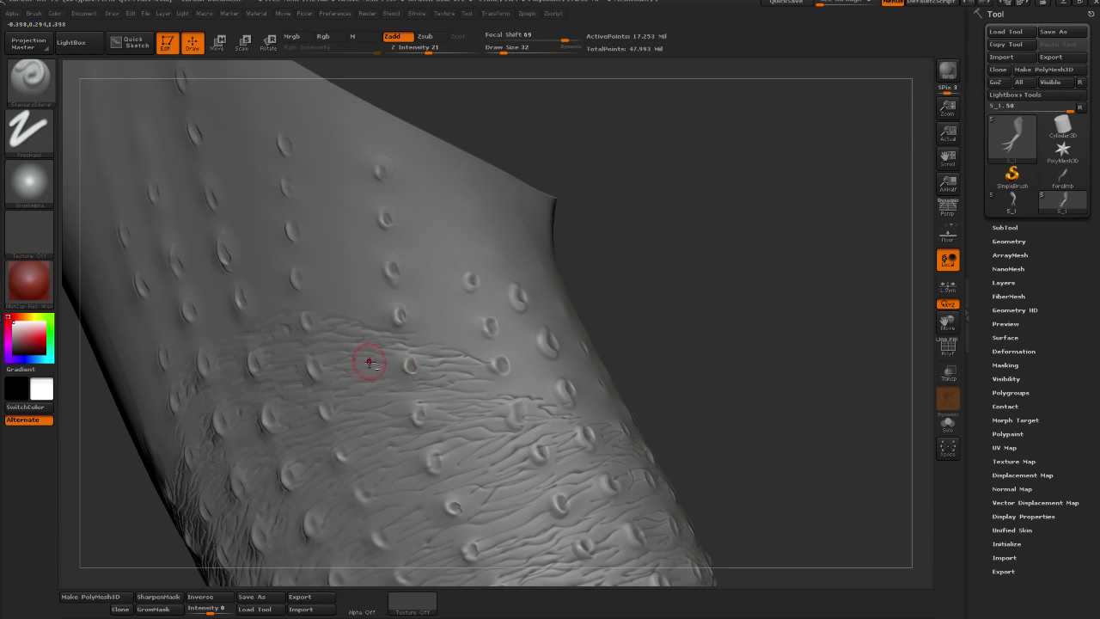
pyautogui.moveTo(448, 374); pyautogui.dragTo(368, 348, button='right')
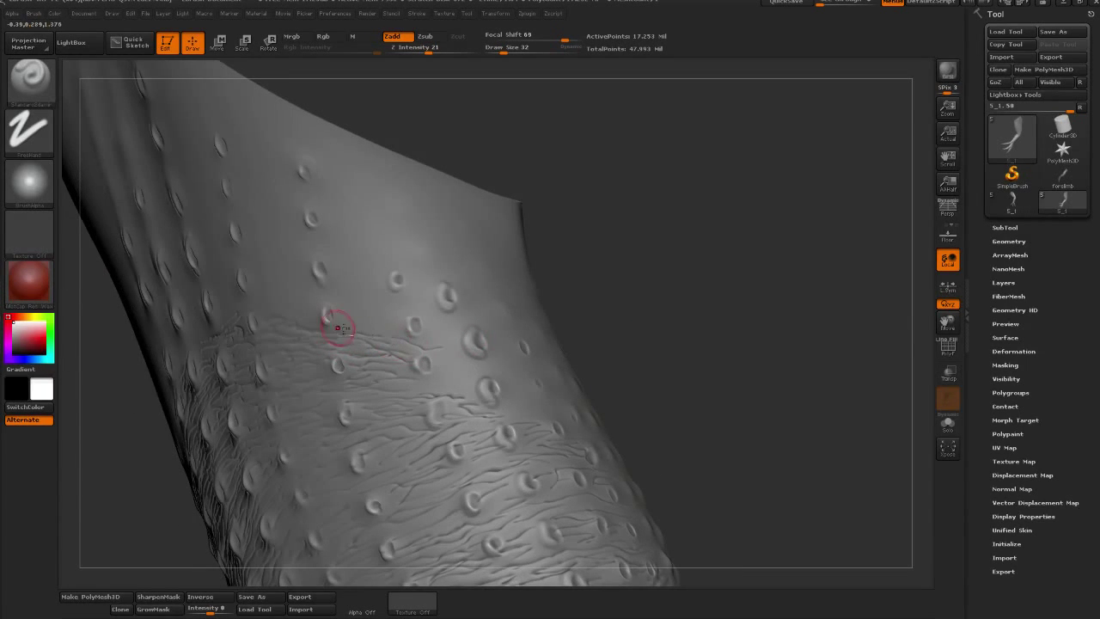
pyautogui.moveTo(518, 304); pyautogui.dragTo(167, 415, button='right')
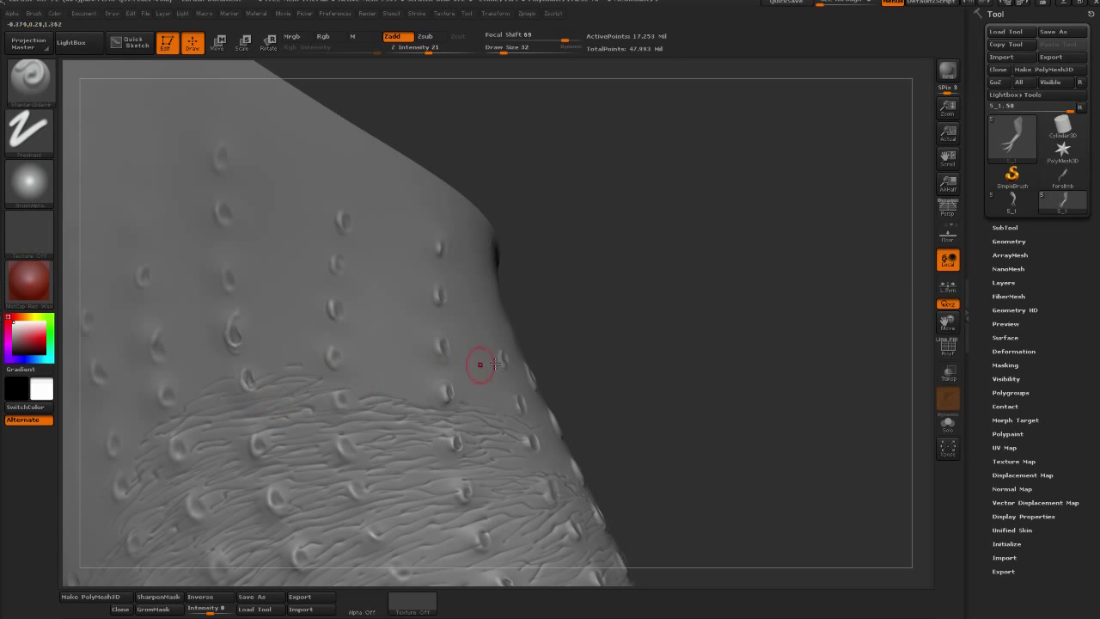
pyautogui.moveTo(673, 324); pyautogui.dragTo(299, 383)
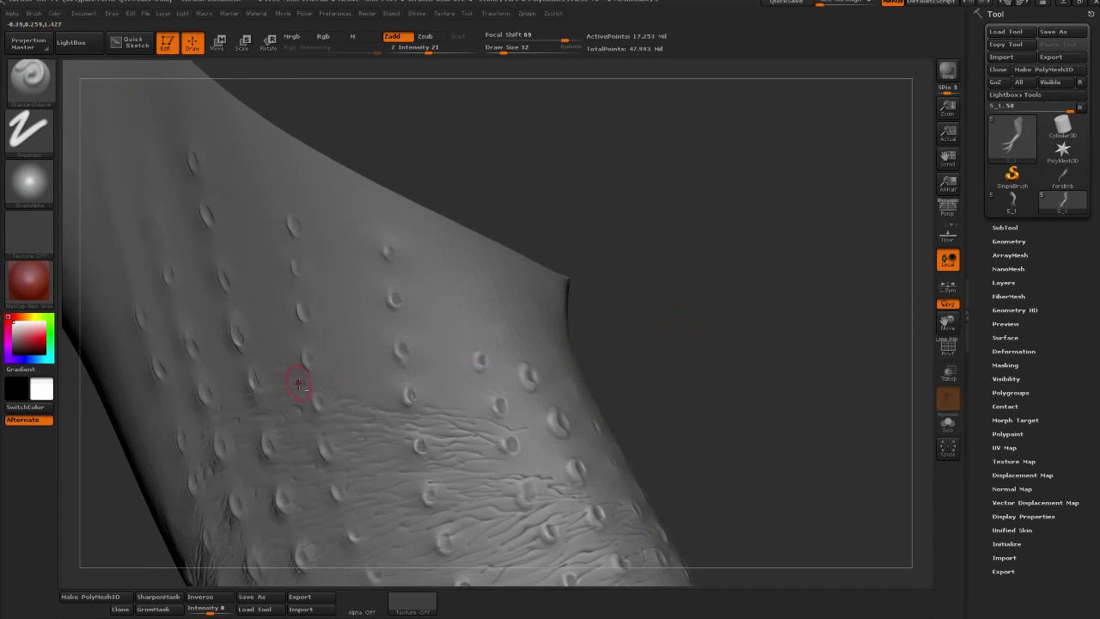
pyautogui.moveTo(638, 258); pyautogui.dragTo(326, 352)
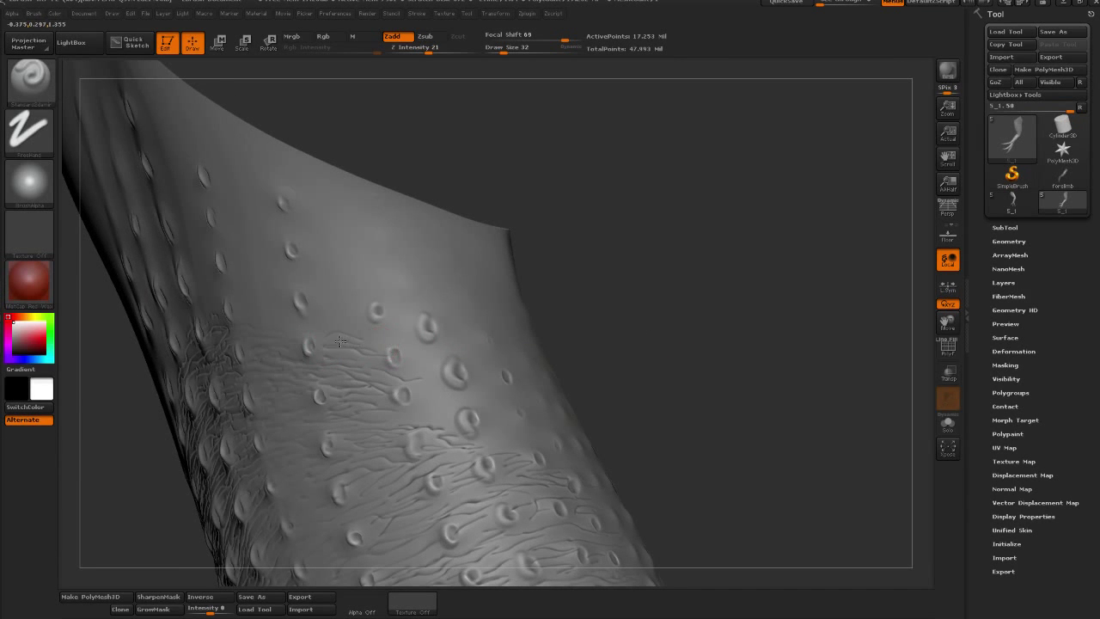
# - Sculpt wrinkled skin folds on the limb's left side plus two long wrinkle grooves
pyautogui.moveTo(388, 356); pyautogui.dragTo(444, 314, button='right')
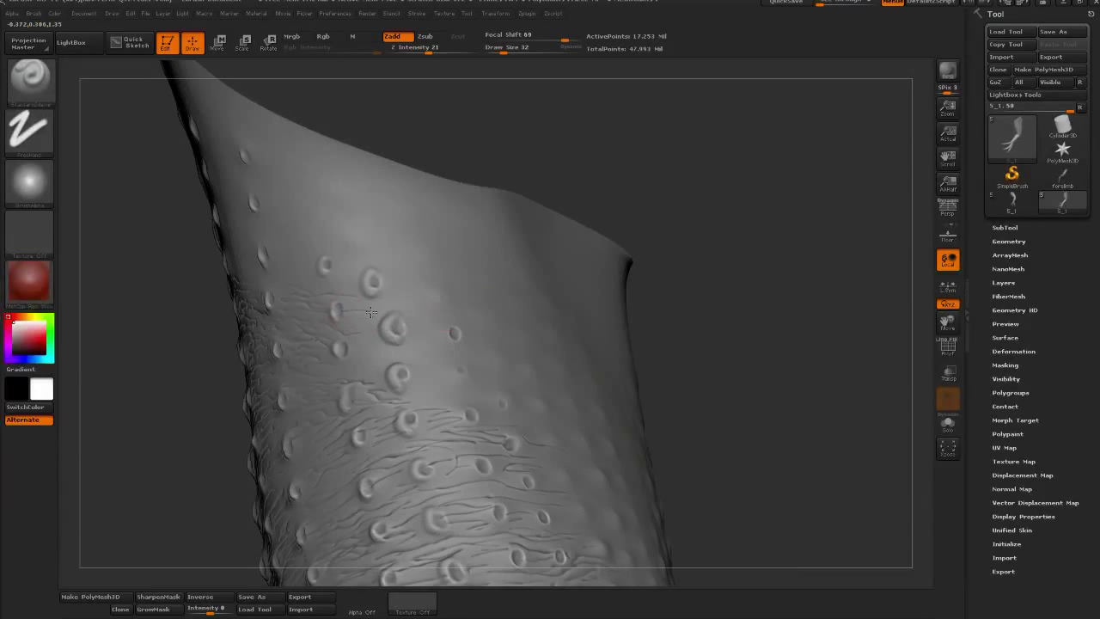
pyautogui.moveTo(444, 313); pyautogui.dragTo(356, 350)
pyautogui.moveTo(407, 368); pyautogui.dragTo(369, 373, button='right')
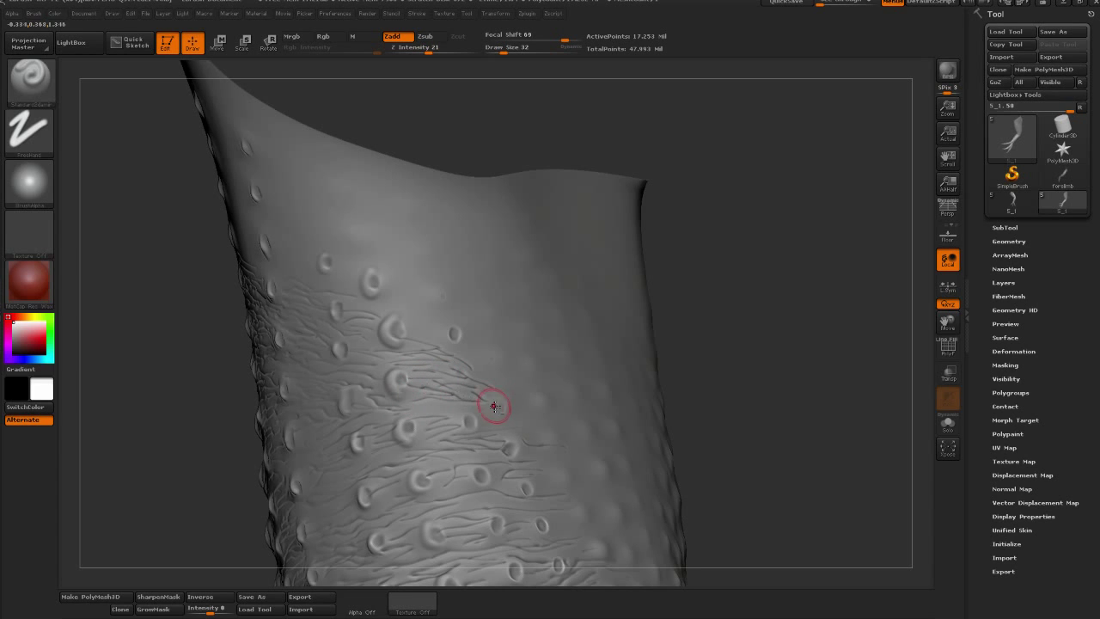
pyautogui.moveTo(661, 408)
pyautogui.mouseDown()
pyautogui.moveTo(742, 351)
pyautogui.moveTo(418, 372)
pyautogui.mouseUp()
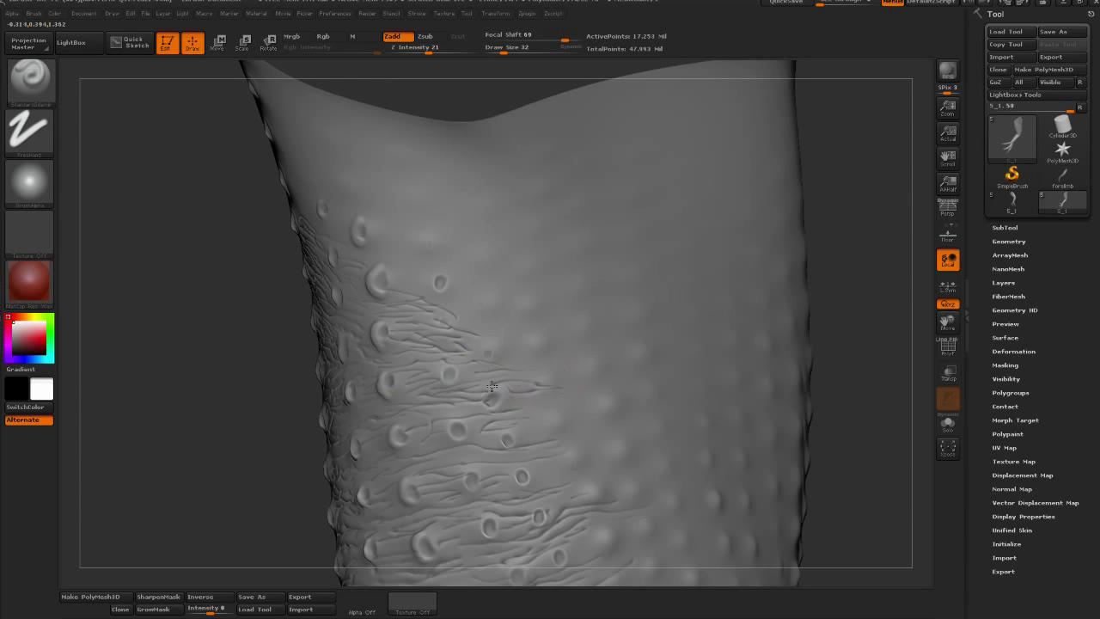
pyautogui.moveTo(510, 434); pyautogui.dragTo(595, 432)
pyautogui.moveTo(850, 425)
pyautogui.mouseDown()
pyautogui.moveTo(435, 386)
pyautogui.moveTo(601, 369)
pyautogui.mouseUp()
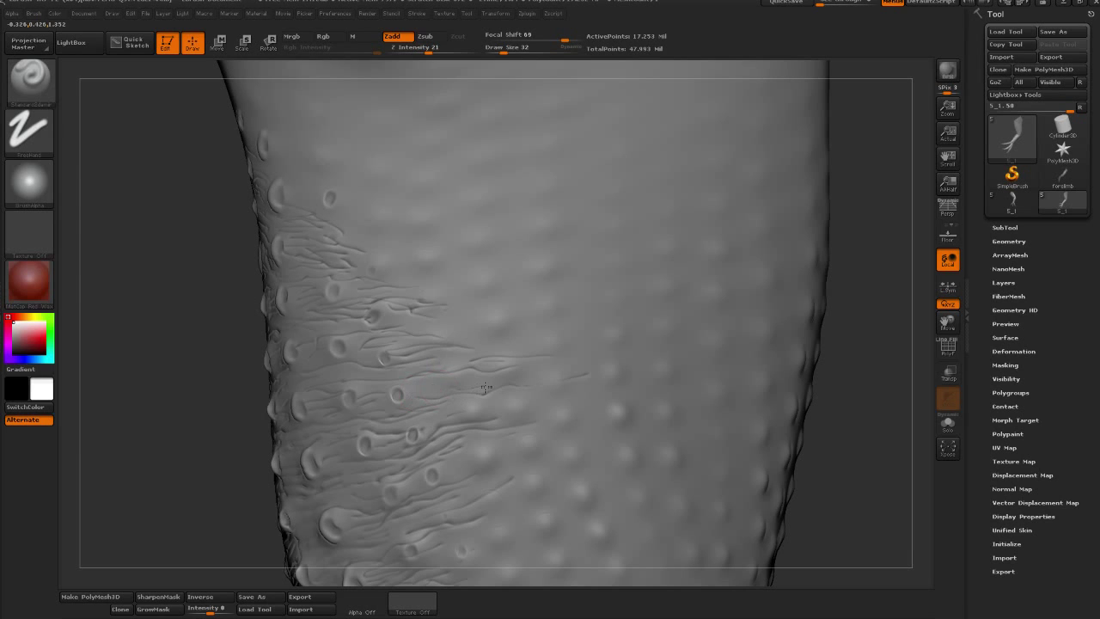
pyautogui.moveTo(645, 375); pyautogui.dragTo(521, 373)
# - Rotate the limb to widen the surface and add another fine wrinkle groove
pyautogui.moveTo(827, 435)
pyautogui.mouseDown()
pyautogui.moveTo(770, 351)
pyautogui.moveTo(437, 401)
pyautogui.mouseUp()
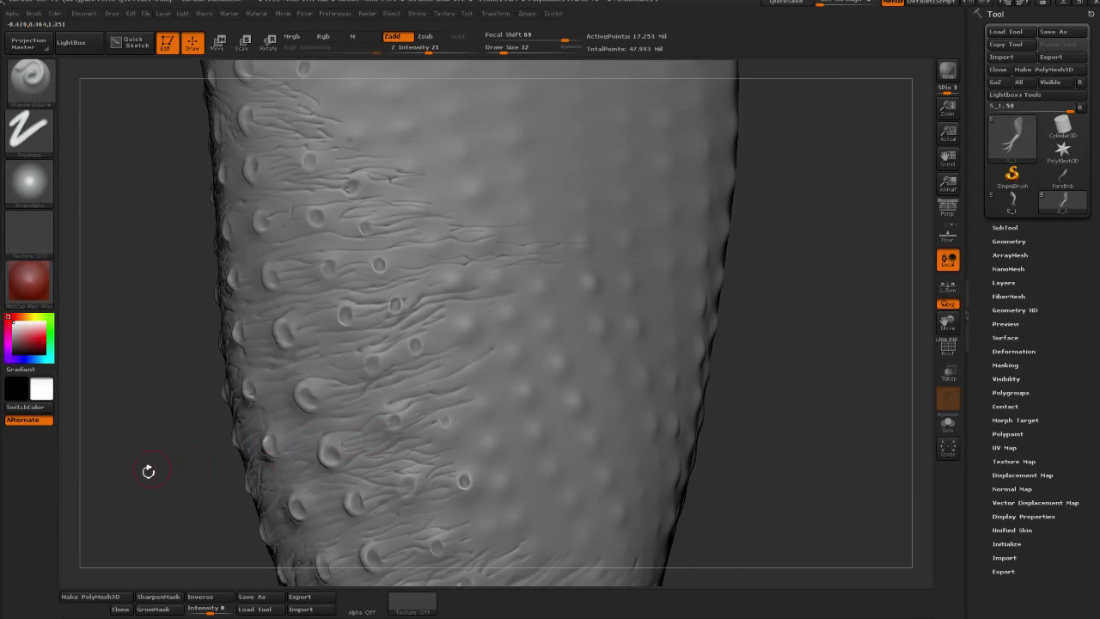
pyautogui.moveTo(788, 415); pyautogui.dragTo(633, 318)
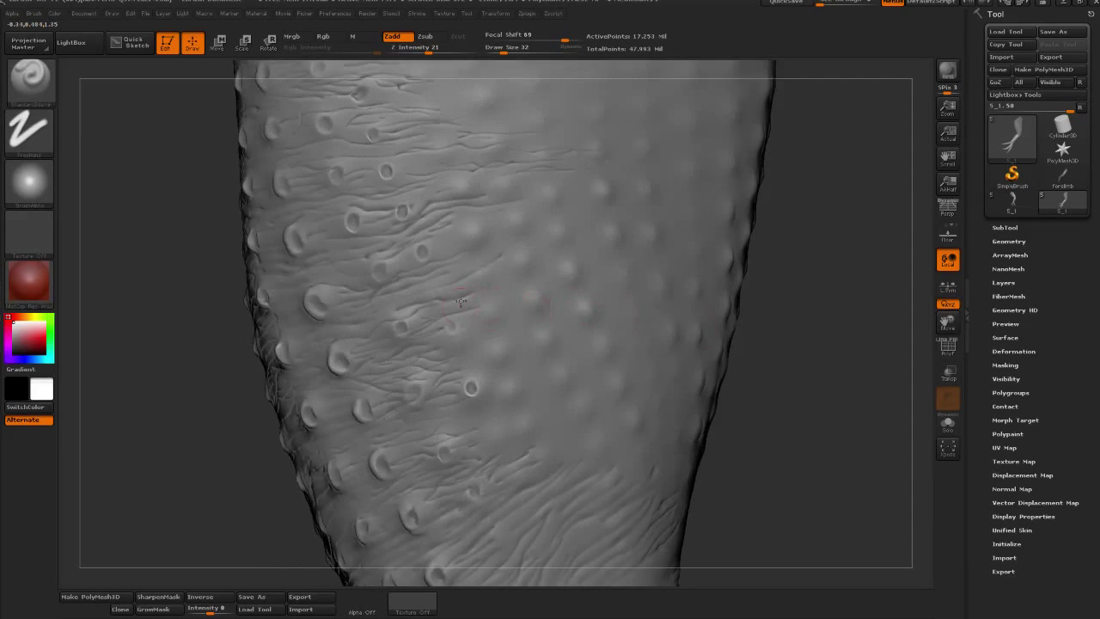
pyautogui.moveTo(852, 243); pyautogui.dragTo(408, 347)
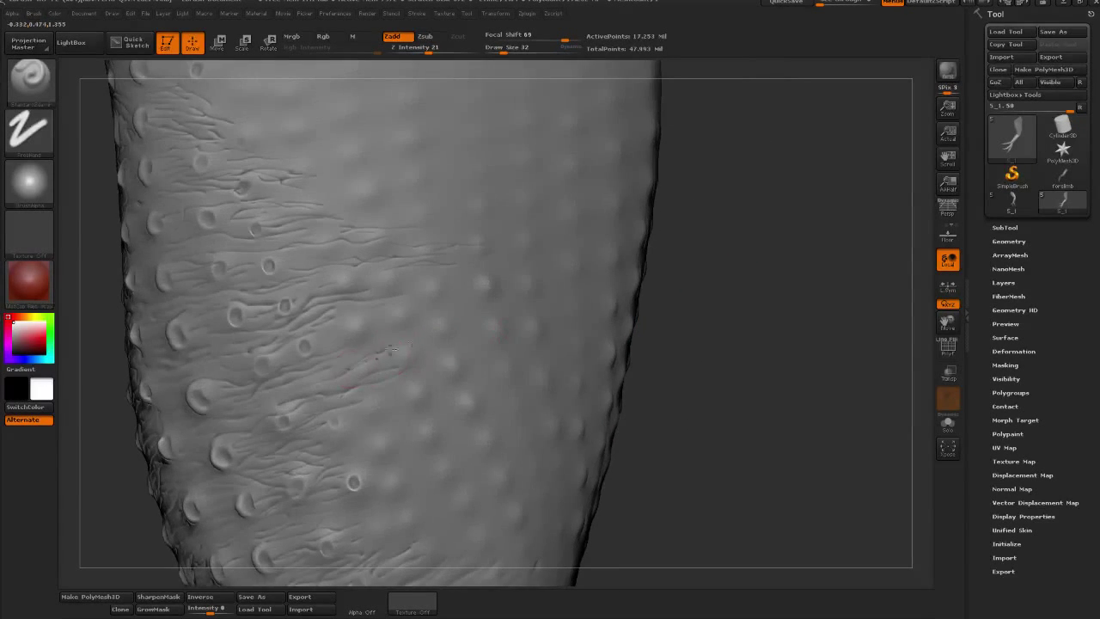
pyautogui.moveTo(835, 300); pyautogui.dragTo(572, 295)
pyautogui.moveTo(901, 267)
pyautogui.mouseDown()
pyautogui.moveTo(842, 315)
pyautogui.moveTo(352, 374)
pyautogui.mouseUp()
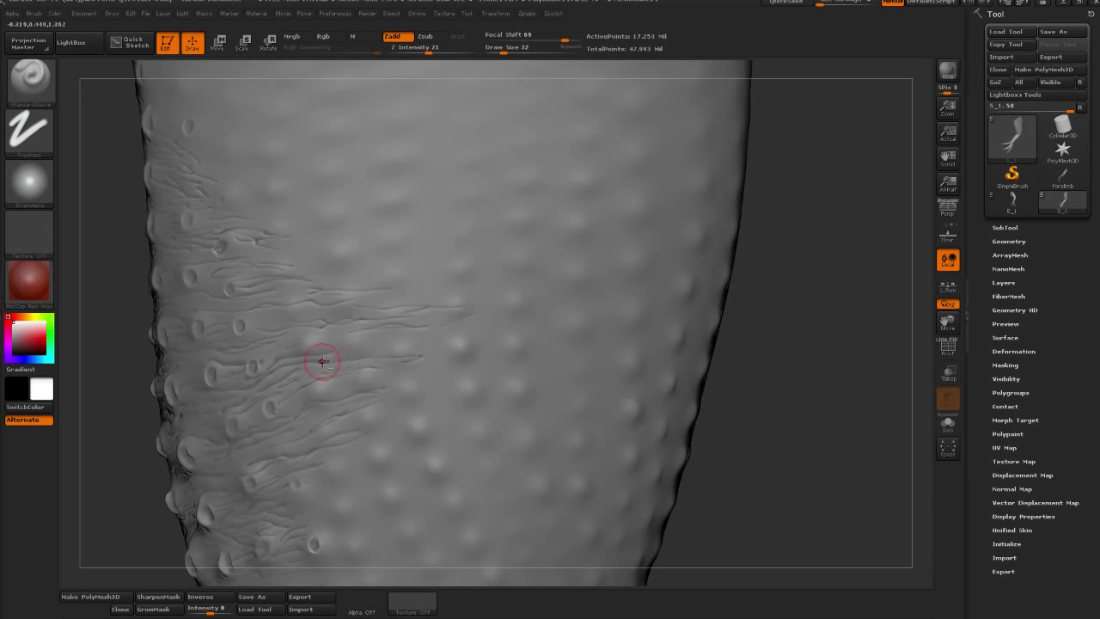
pyautogui.moveTo(319, 364); pyautogui.dragTo(463, 342)
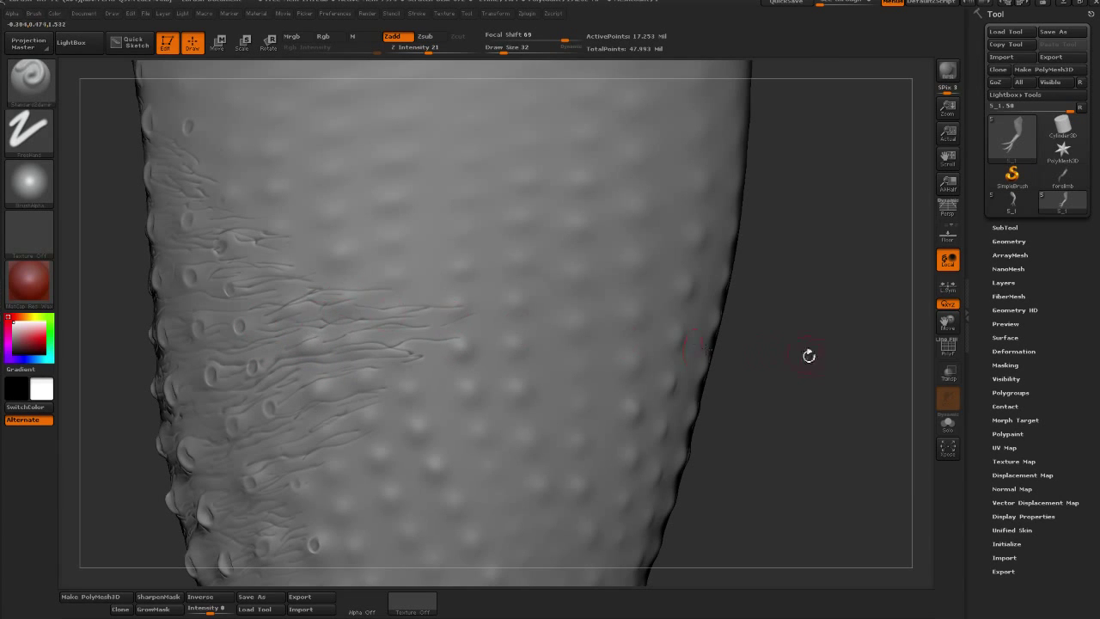
pyautogui.moveTo(810, 356)
pyautogui.mouseDown()
pyautogui.moveTo(638, 312)
pyautogui.moveTo(773, 326)
pyautogui.mouseUp()
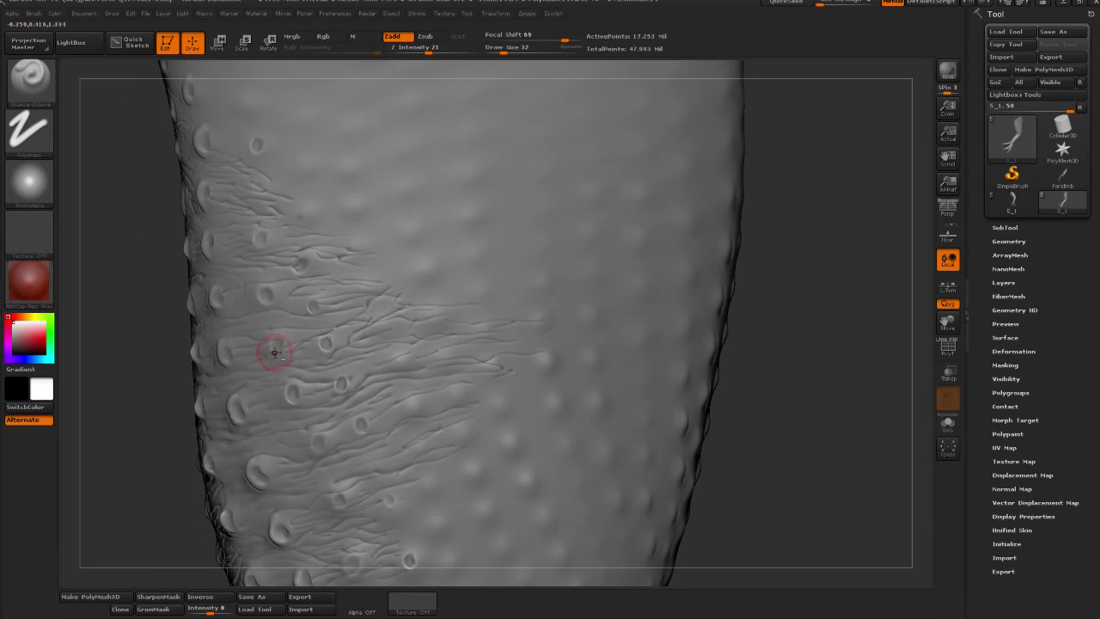
pyautogui.moveTo(806, 296)
pyautogui.mouseDown()
pyautogui.moveTo(830, 290)
pyautogui.moveTo(392, 295)
pyautogui.mouseUp()
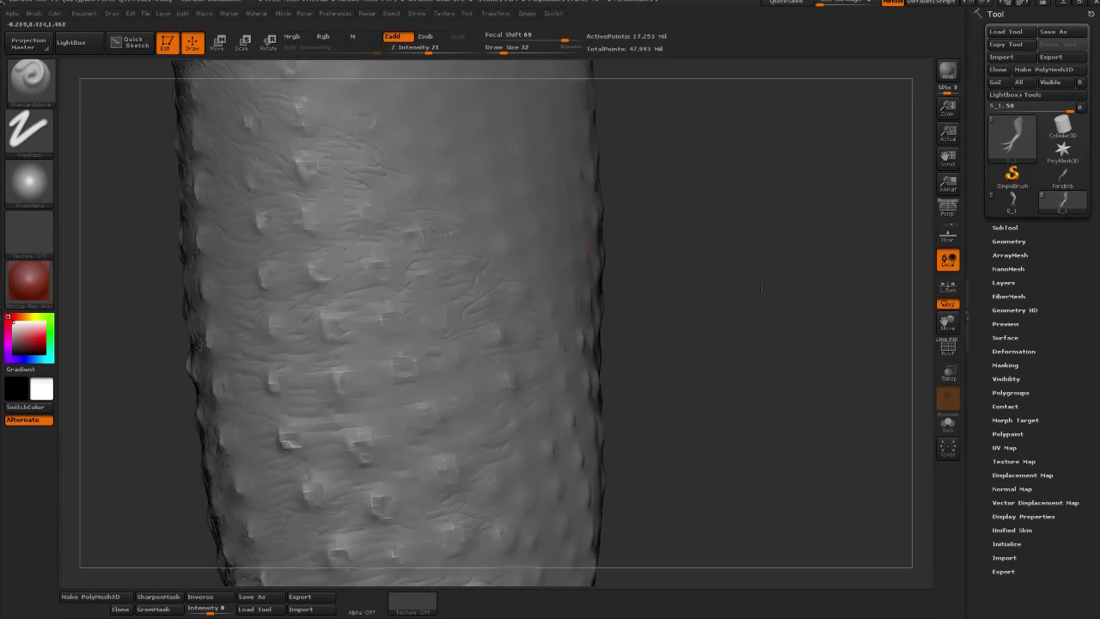
# - Pull back and rotate around the bent limb to view its different sides
pyautogui.moveTo(653, 257); pyautogui.dragTo(633, 324)
pyautogui.moveTo(628, 376); pyautogui.dragTo(630, 378)
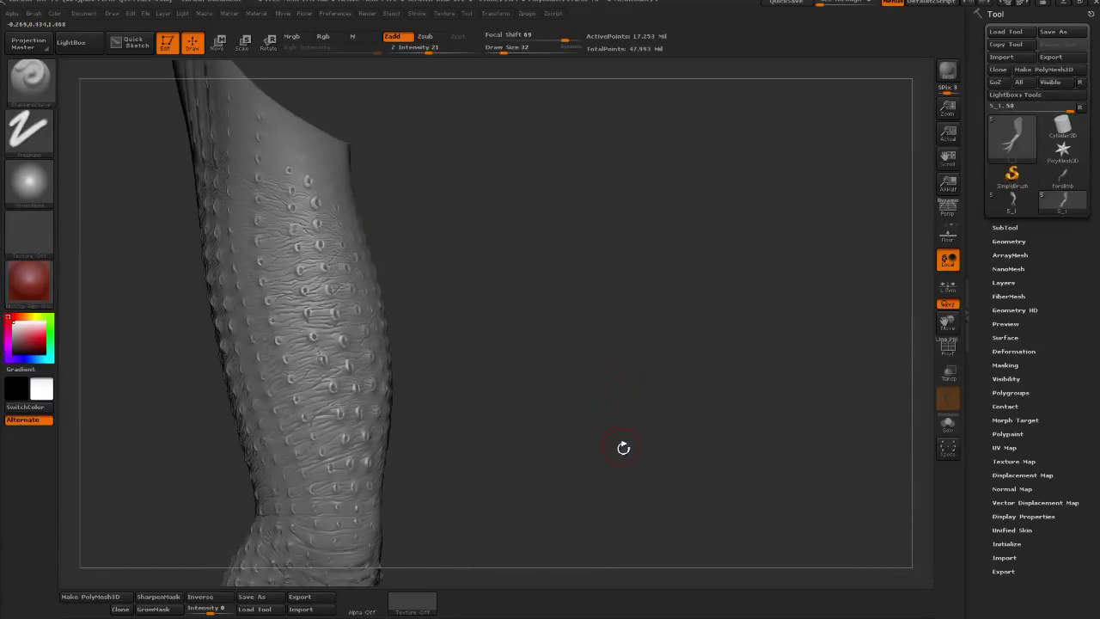
pyautogui.moveTo(625, 449)
pyautogui.mouseDown()
pyautogui.moveTo(621, 416)
pyautogui.moveTo(773, 459)
pyautogui.moveTo(697, 336)
pyautogui.mouseUp()
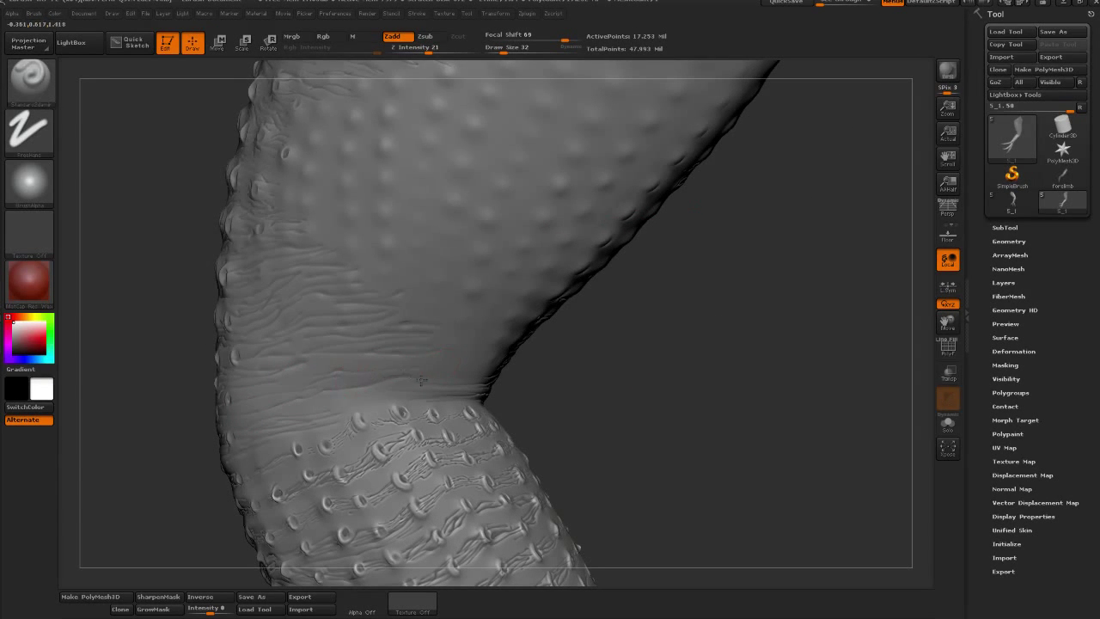
pyautogui.moveTo(717, 375)
pyautogui.mouseDown()
pyautogui.moveTo(396, 394)
pyautogui.moveTo(690, 358)
pyautogui.moveTo(397, 383)
pyautogui.mouseUp()
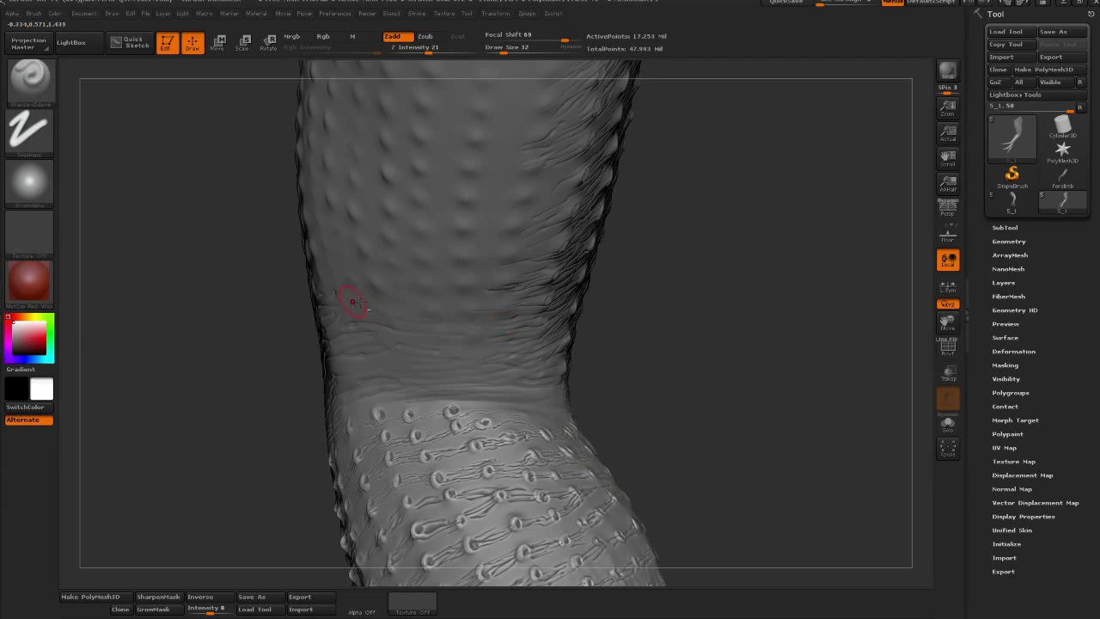
pyautogui.moveTo(638, 315)
pyautogui.mouseDown()
pyautogui.moveTo(690, 306)
pyautogui.moveTo(518, 398)
pyautogui.mouseUp()
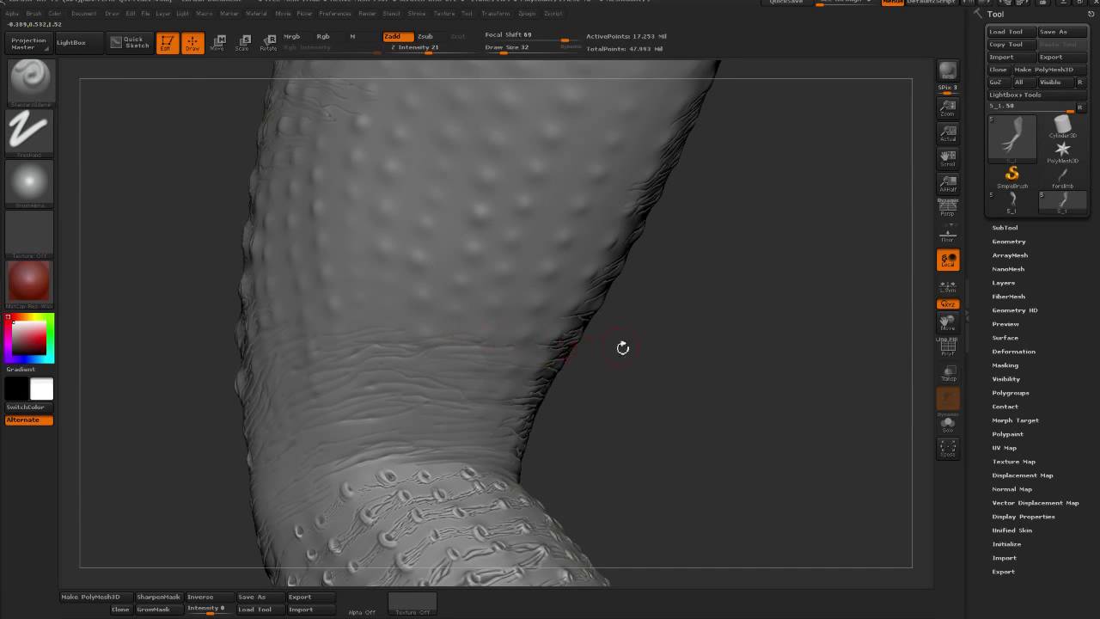
pyautogui.moveTo(623, 346)
pyautogui.mouseDown()
pyautogui.moveTo(550, 343)
pyautogui.moveTo(473, 385)
pyautogui.mouseUp()
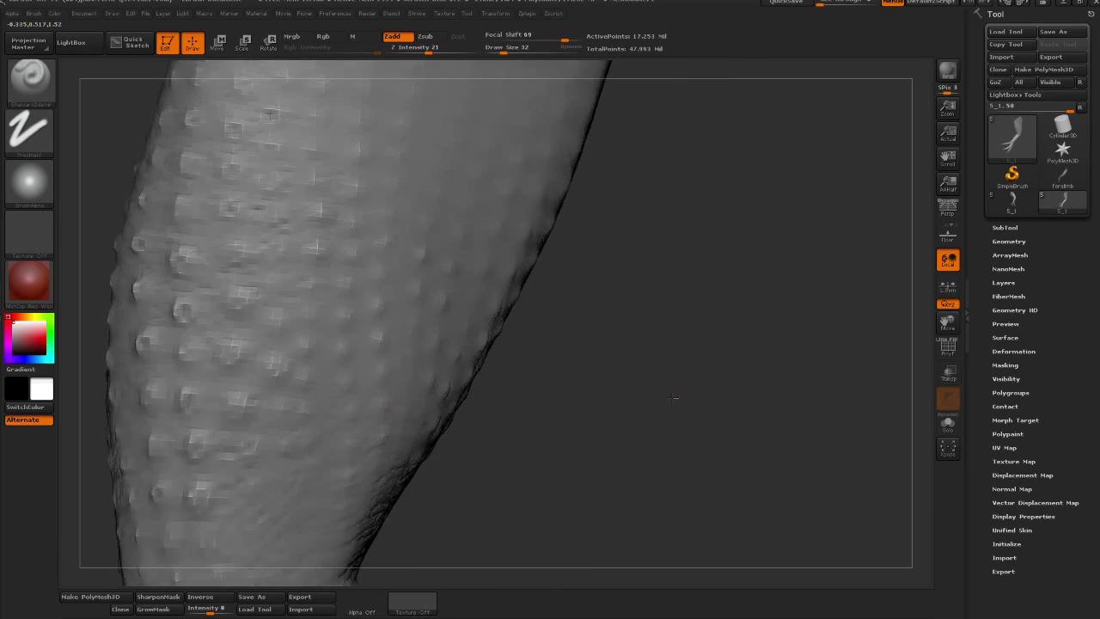
pyautogui.moveTo(696, 343); pyautogui.dragTo(326, 345)
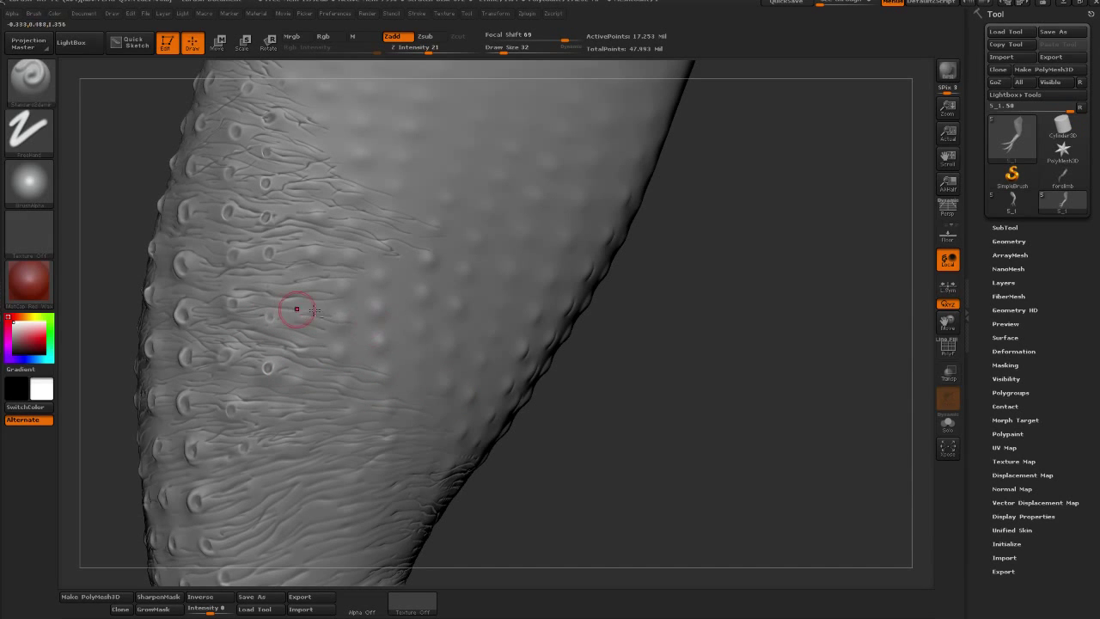
# - Zoom in on the upper limb and carve thin wrinkle creases among the pores
pyautogui.moveTo(589, 336)
pyautogui.mouseDown()
pyautogui.moveTo(678, 365)
pyautogui.moveTo(670, 388)
pyautogui.mouseUp()
pyautogui.scroll(5, 372, 328)
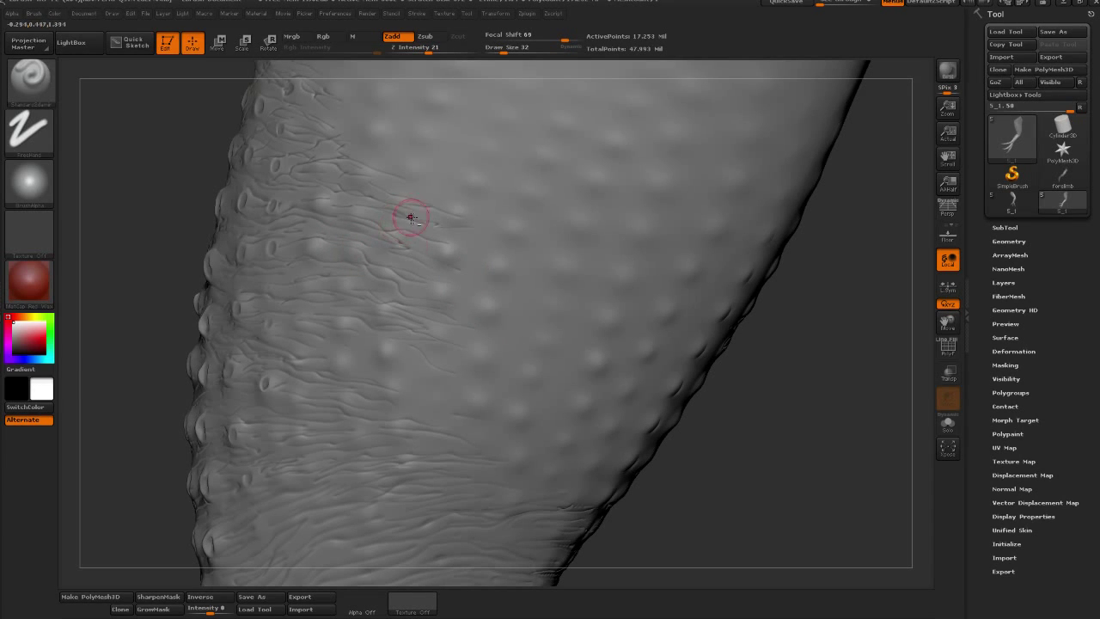
pyautogui.moveTo(383, 267); pyautogui.dragTo(357, 301)
pyautogui.moveTo(316, 378); pyautogui.dragTo(378, 311)
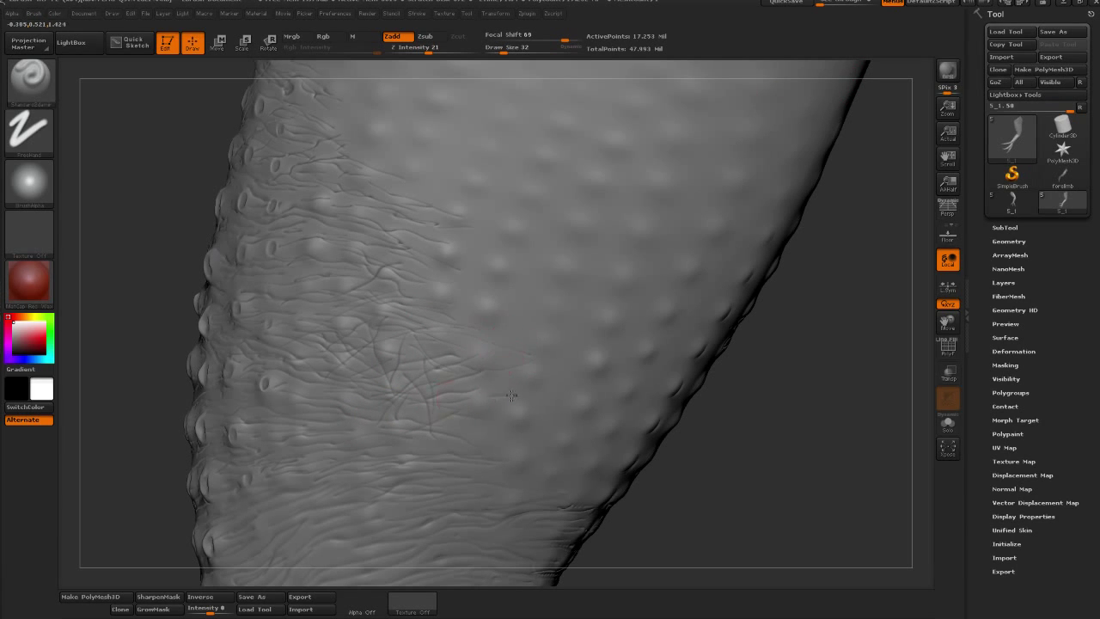
# - Zoom in on the limb's bend and orbit it to a working angle
pyautogui.moveTo(777, 422)
pyautogui.keyDown('ctrl'); pyautogui.mouseDown(button='right')
pyautogui.moveTo(726, 427)
pyautogui.moveTo(696, 390)
pyautogui.mouseUp(button='right'); pyautogui.keyUp('ctrl')
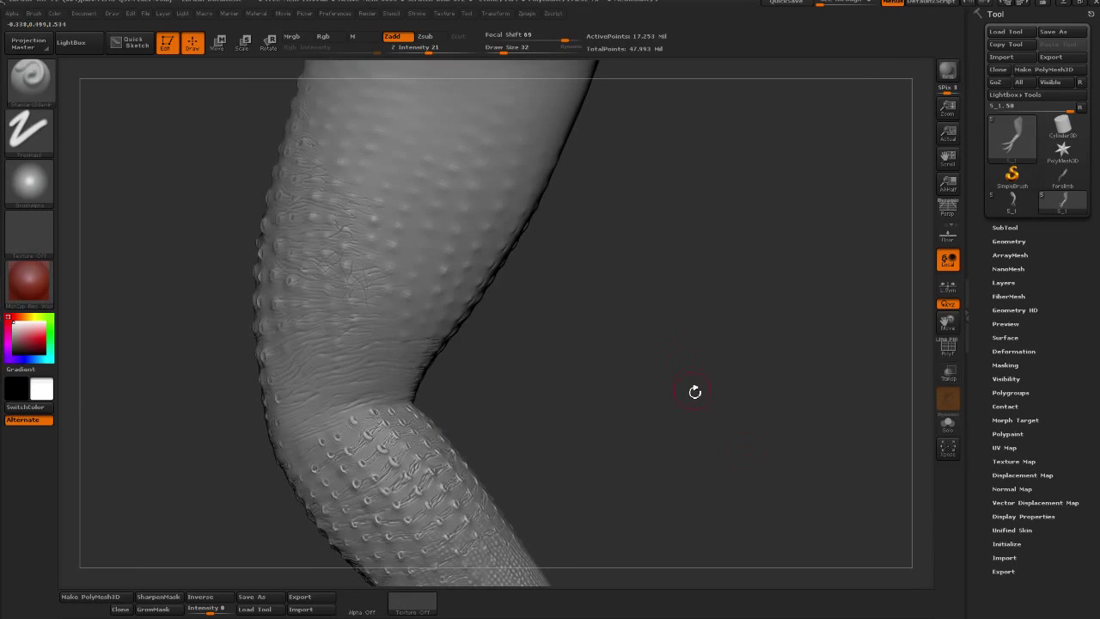
pyautogui.keyDown('ctrl'); pyautogui.moveTo(455, 378); pyautogui.dragTo(306, 444, button='right'); pyautogui.keyUp('ctrl')
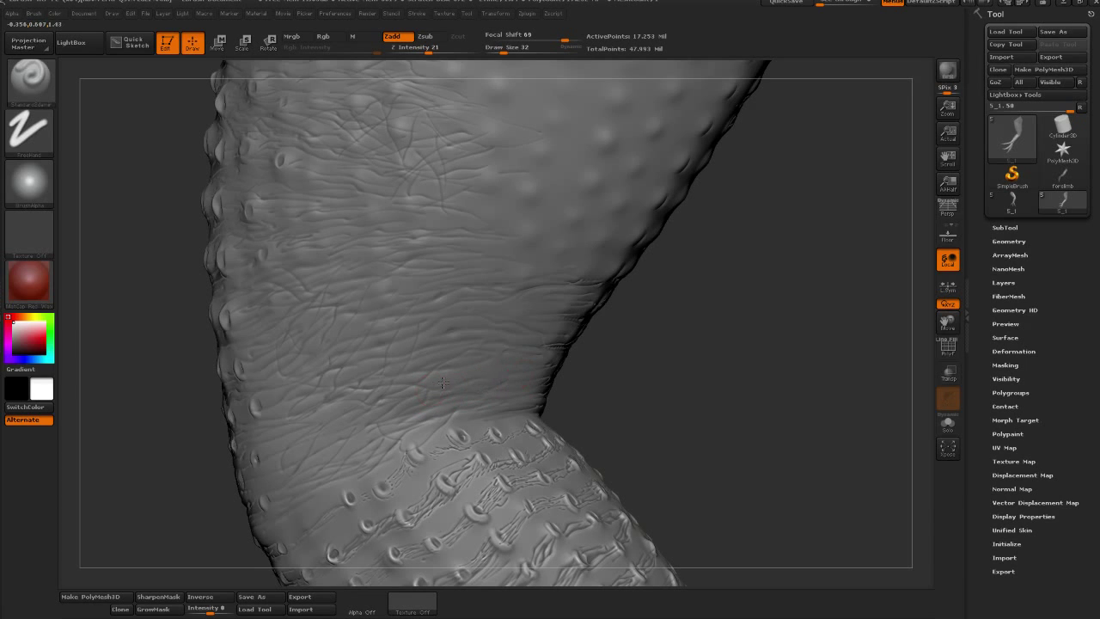
pyautogui.moveTo(677, 404); pyautogui.dragTo(462, 356)
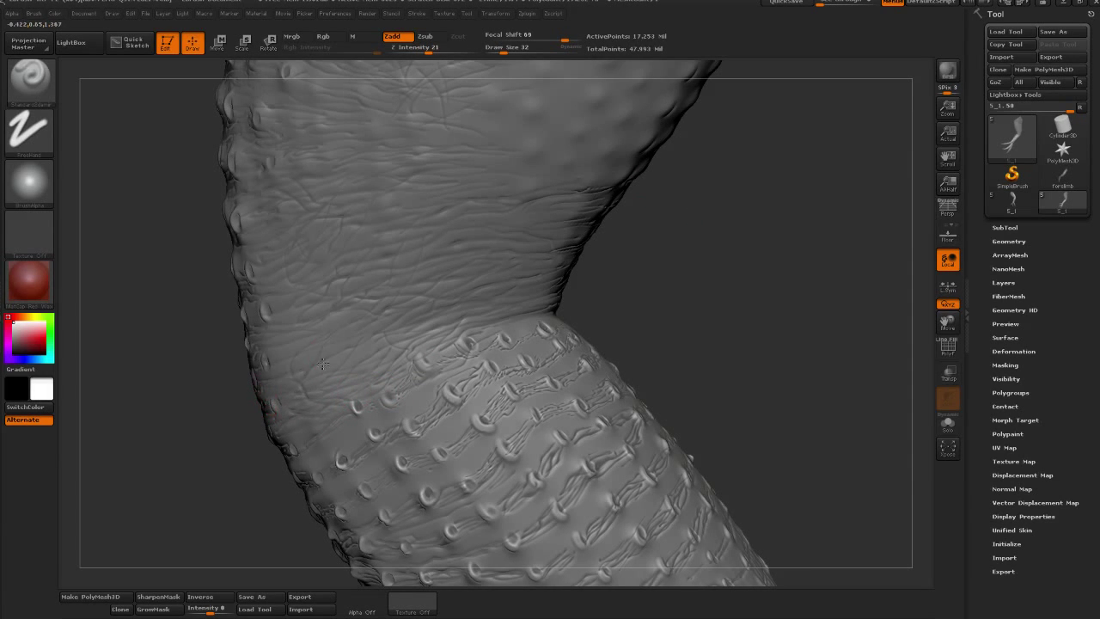
pyautogui.moveTo(756, 316)
pyautogui.mouseDown()
pyautogui.moveTo(692, 304)
pyautogui.moveTo(667, 328)
pyautogui.moveTo(559, 376)
pyautogui.moveTo(719, 366)
pyautogui.moveTo(720, 318)
pyautogui.moveTo(258, 428)
pyautogui.mouseUp()
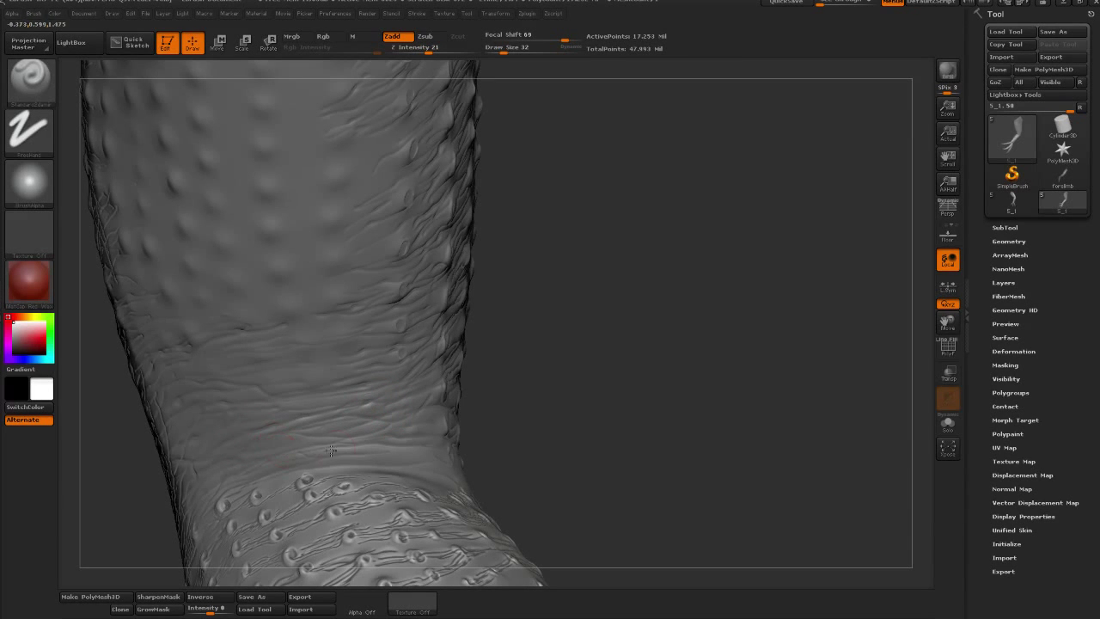
pyautogui.moveTo(582, 420); pyautogui.dragTo(405, 459)
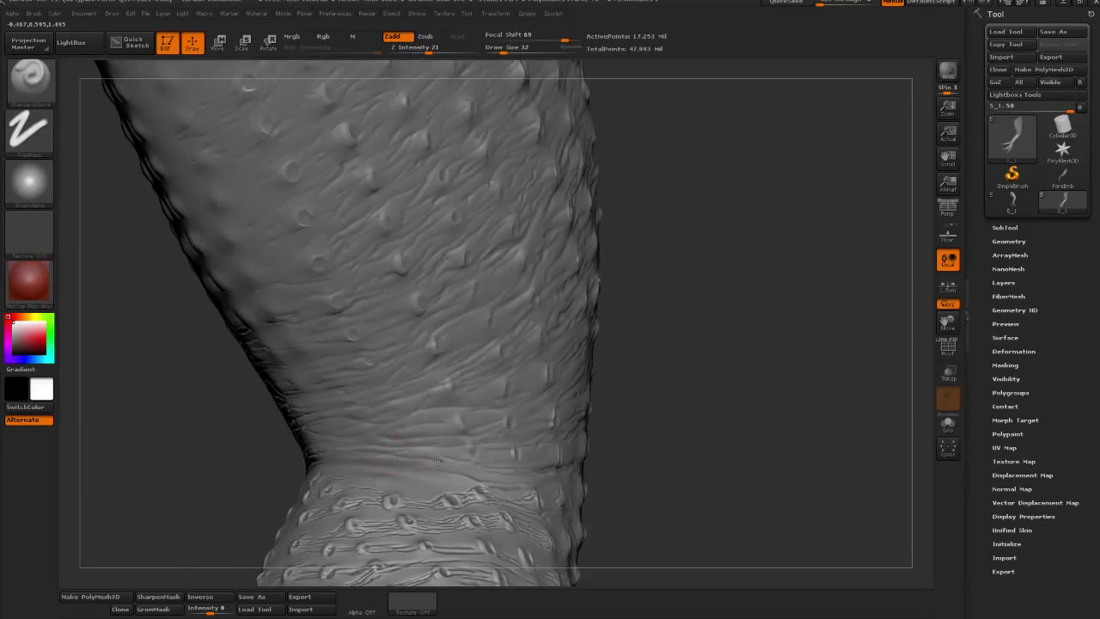
pyautogui.moveTo(622, 445)
pyautogui.mouseDown()
pyautogui.moveTo(668, 398)
pyautogui.moveTo(467, 404)
pyautogui.mouseUp()
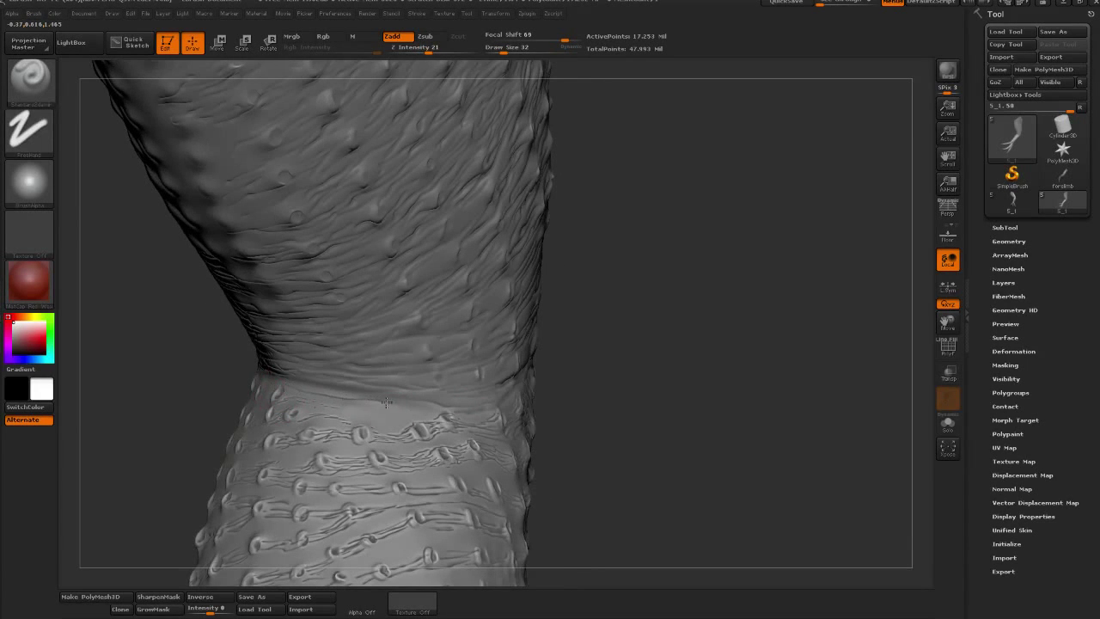
# - Brush faint wrinkle streaks onto the fold band at the bend, then zoom out
pyautogui.moveTo(655, 384); pyautogui.dragTo(317, 366)
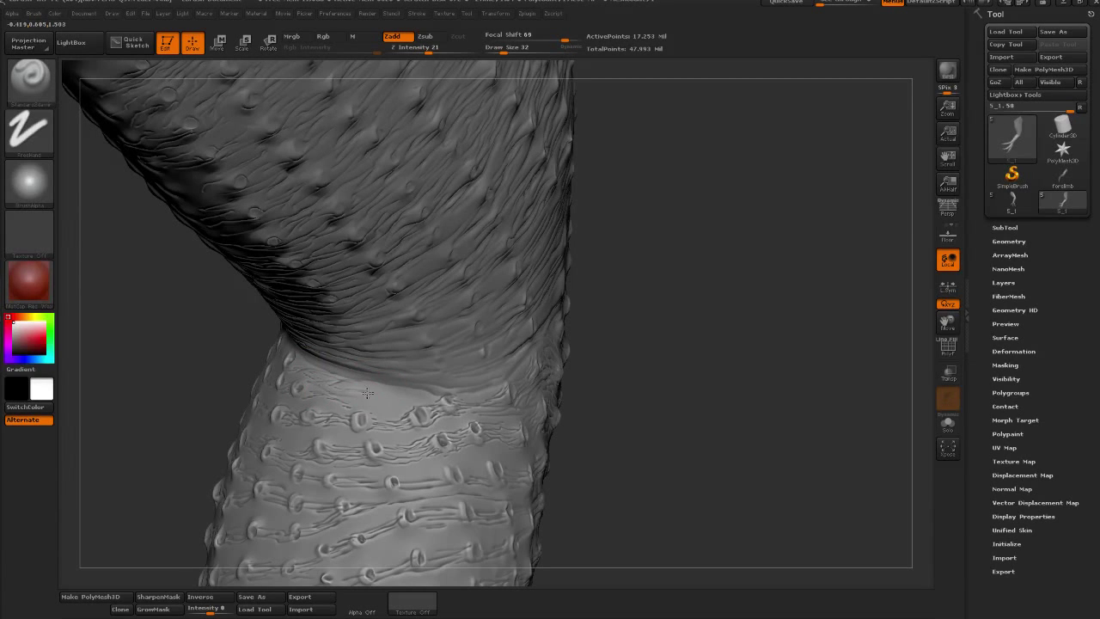
pyautogui.moveTo(367, 392)
pyautogui.mouseDown()
pyautogui.moveTo(357, 400)
pyautogui.moveTo(381, 412)
pyautogui.mouseUp()
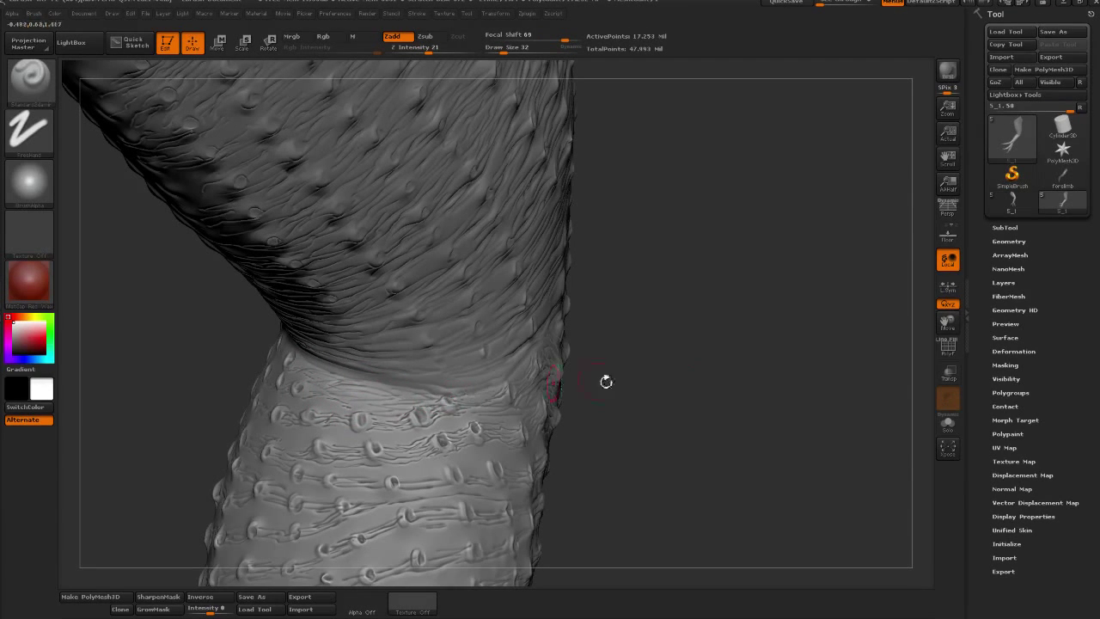
pyautogui.moveTo(606, 381); pyautogui.dragTo(409, 396)
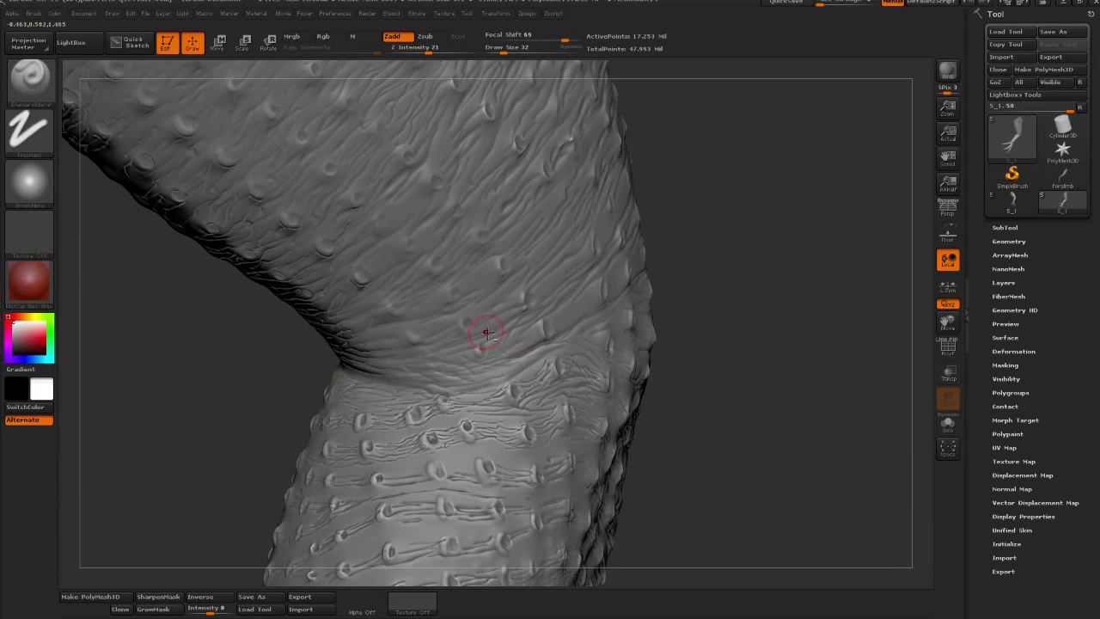
pyautogui.moveTo(776, 309); pyautogui.dragTo(699, 309)
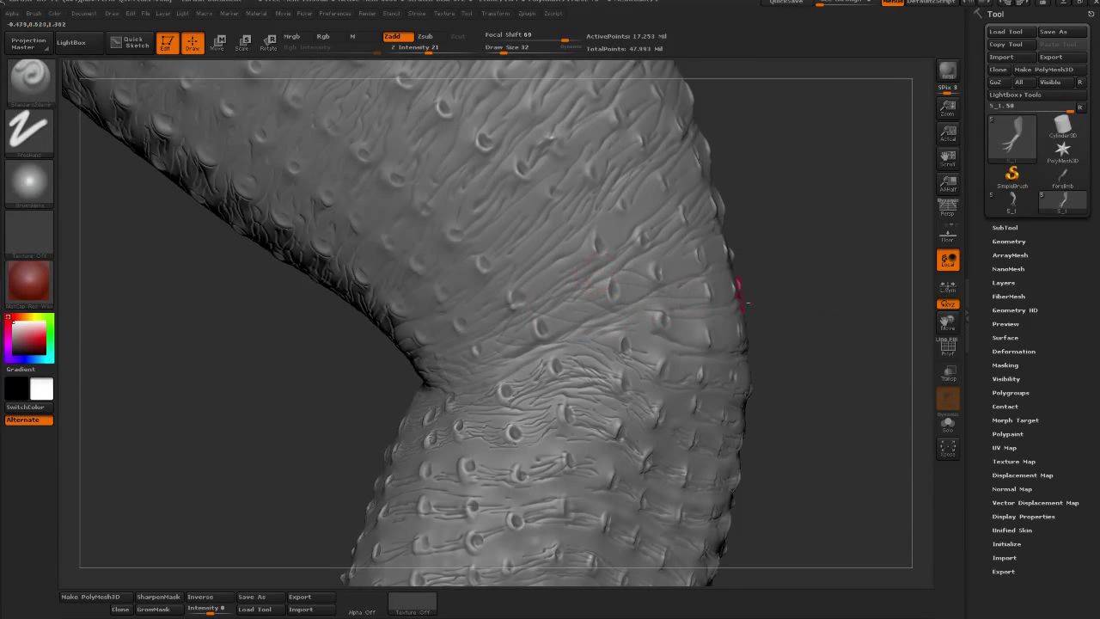
pyautogui.moveTo(747, 303)
pyautogui.mouseDown()
pyautogui.moveTo(771, 343)
pyautogui.moveTo(744, 294)
pyautogui.moveTo(816, 338)
pyautogui.moveTo(675, 317)
pyautogui.moveTo(670, 375)
pyautogui.moveTo(697, 381)
pyautogui.moveTo(673, 382)
pyautogui.moveTo(649, 429)
pyautogui.mouseUp()
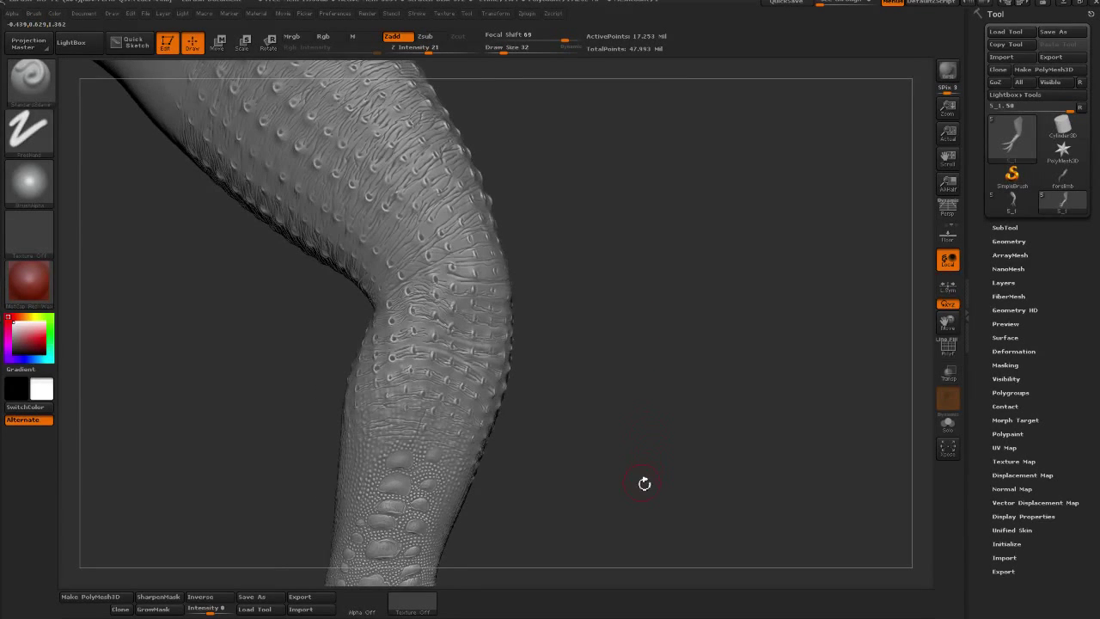
# - Lower Draw Size to 24 and Shift-smooth the crease lines between the pore rows
pyautogui.moveTo(644, 483)
pyautogui.mouseDown()
pyautogui.moveTo(638, 466)
pyautogui.moveTo(763, 252)
pyautogui.moveTo(707, 301)
pyautogui.moveTo(653, 326)
pyautogui.mouseUp()
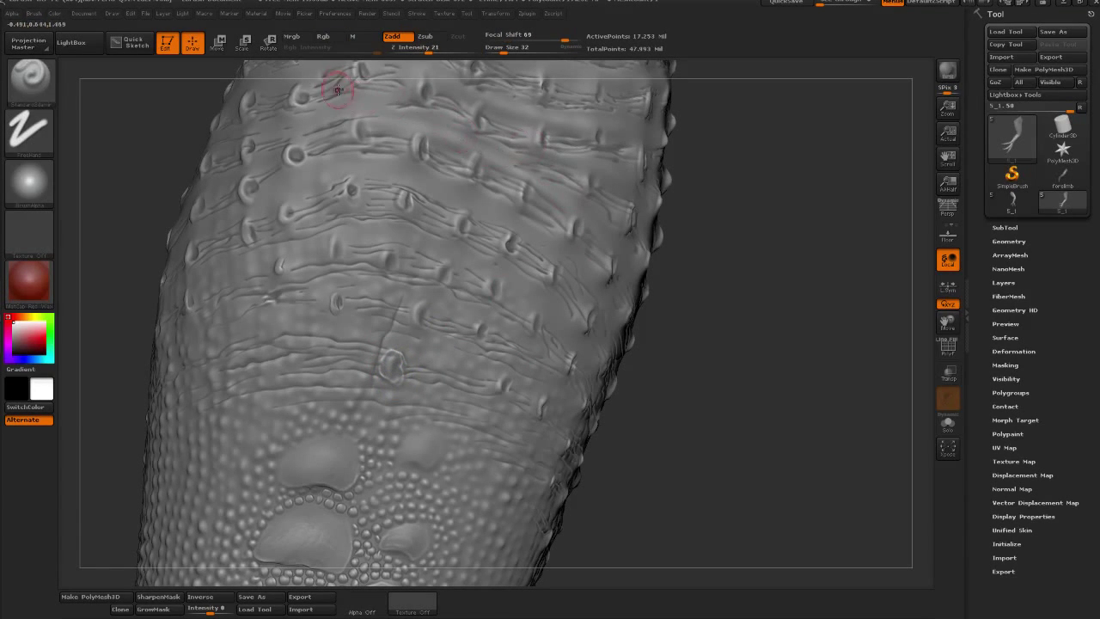
pyautogui.moveTo(505, 51); pyautogui.dragTo(497, 52)
pyautogui.moveTo(658, 111); pyautogui.dragTo(446, 291)
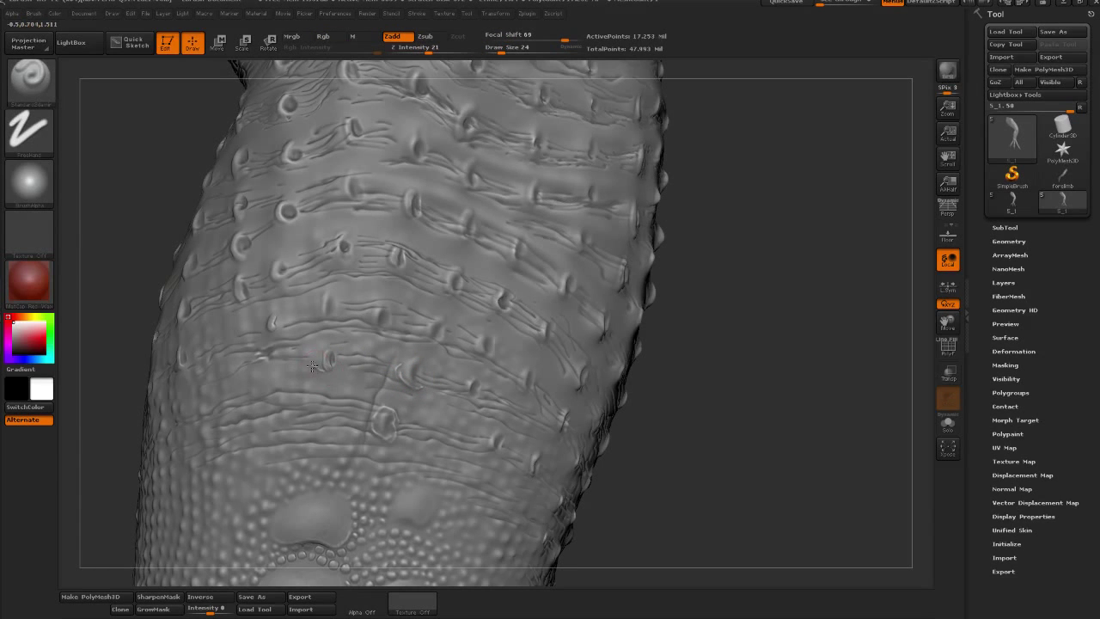
pyautogui.press('shift')
pyautogui.moveTo(800, 395)
pyautogui.mouseDown()
pyautogui.moveTo(695, 474)
pyautogui.moveTo(663, 513)
pyautogui.moveTo(838, 438)
pyautogui.moveTo(574, 66)
pyautogui.moveTo(386, 413)
pyautogui.mouseUp()
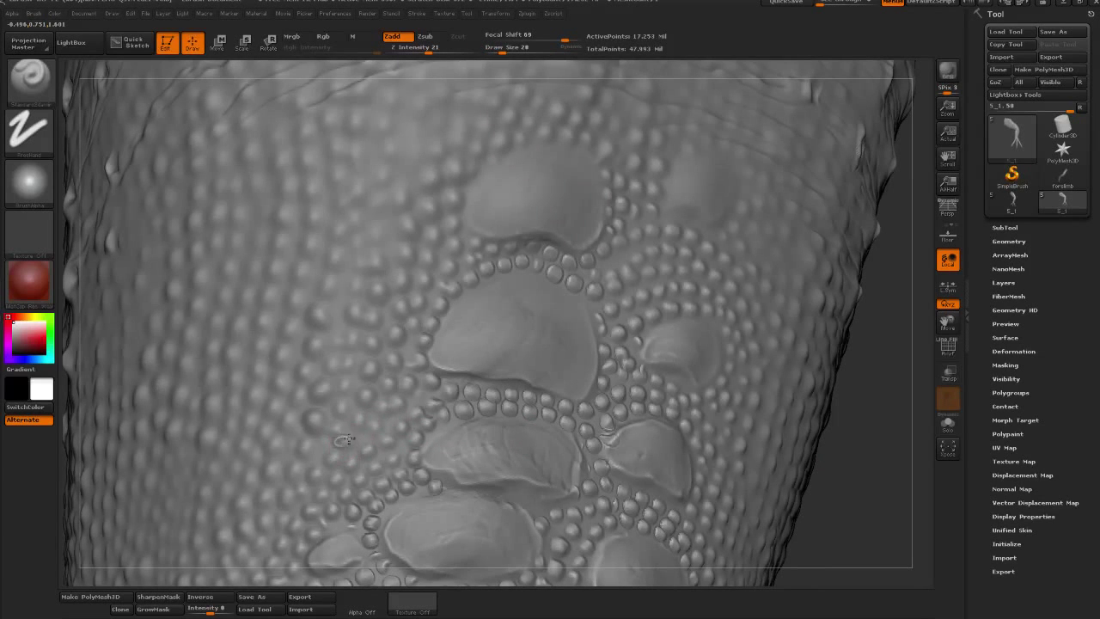
# - Set Draw Size to 17 and sculpt six small bumps among the scale plates
pyautogui.click(1009, 242)
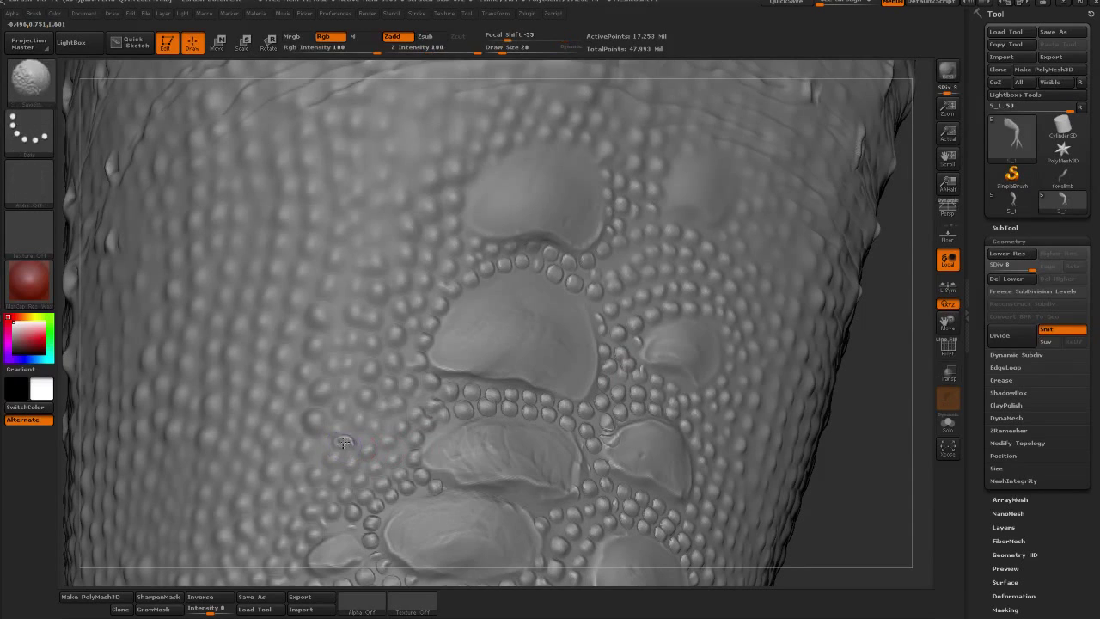
pyautogui.moveTo(503, 49); pyautogui.dragTo(499, 49)
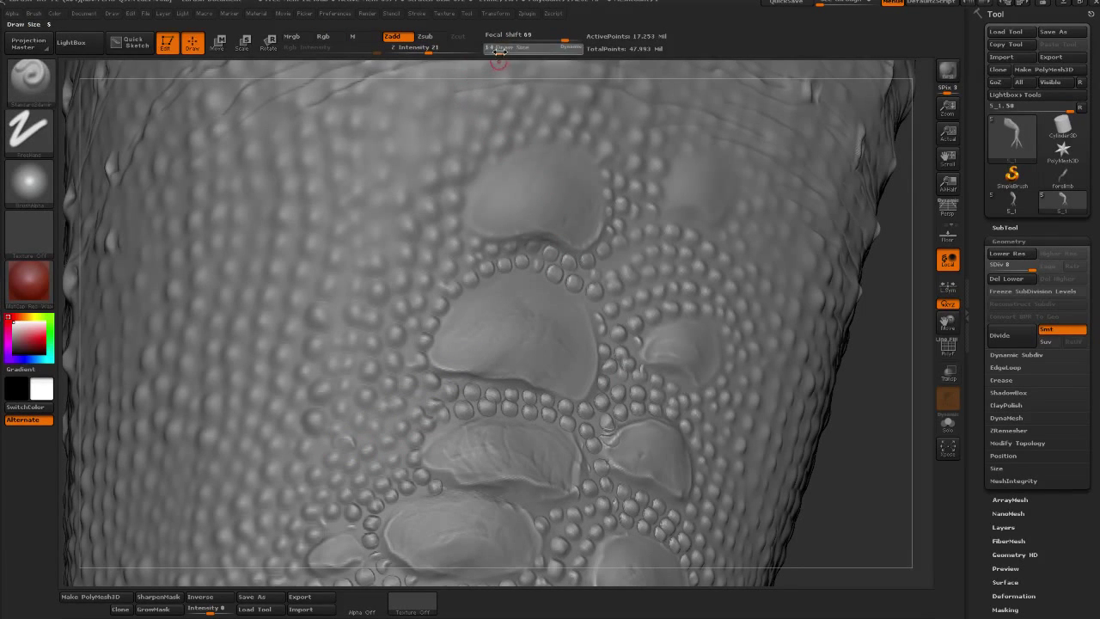
pyautogui.click(341, 443)
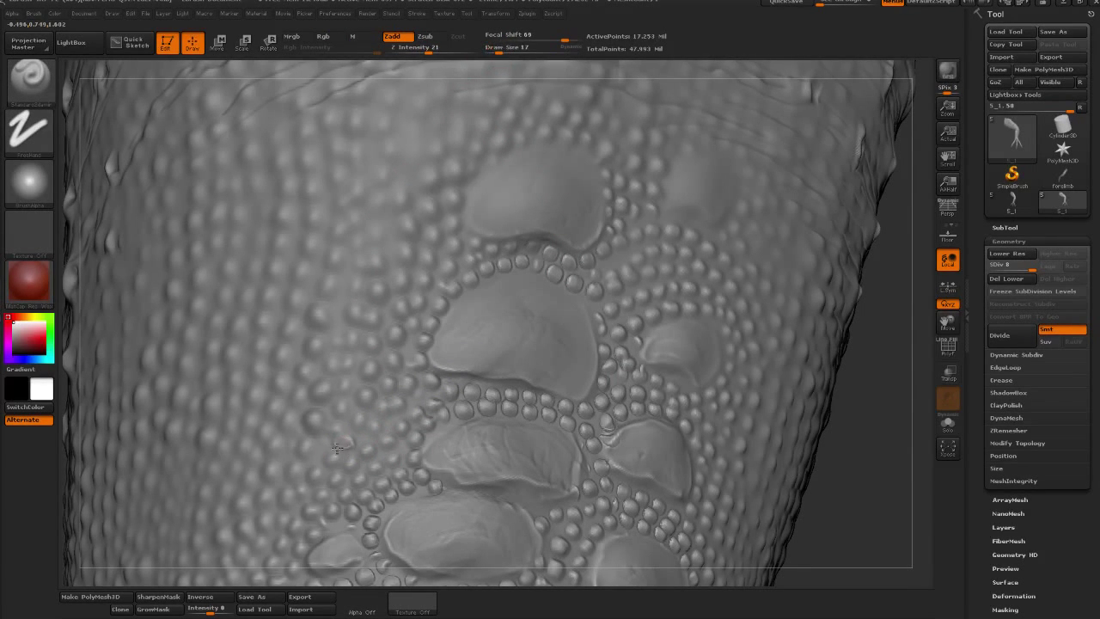
pyautogui.click(368, 448)
pyautogui.click(369, 427)
pyautogui.click(356, 420)
pyautogui.click(363, 394)
pyautogui.click(394, 405)
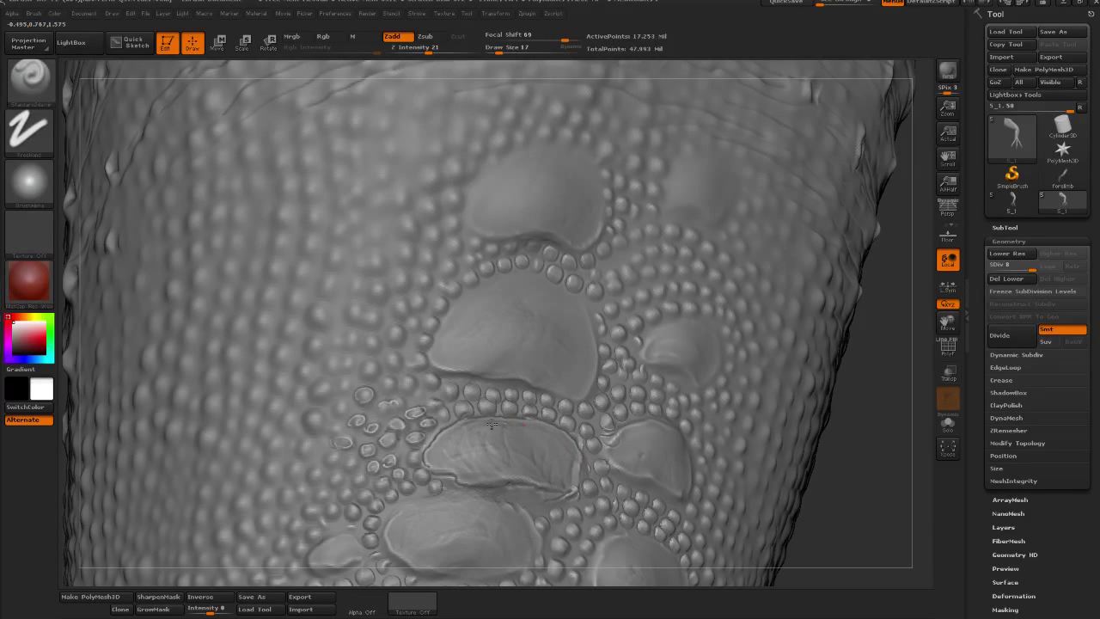
# - Deepen the crease along a scale plate's right edge
pyautogui.moveTo(547, 425); pyautogui.dragTo(580, 453)
pyautogui.moveTo(448, 389)
pyautogui.mouseDown()
pyautogui.moveTo(442, 398)
pyautogui.moveTo(418, 380)
pyautogui.moveTo(420, 364)
pyautogui.moveTo(321, 389)
pyautogui.moveTo(347, 388)
pyautogui.mouseUp()
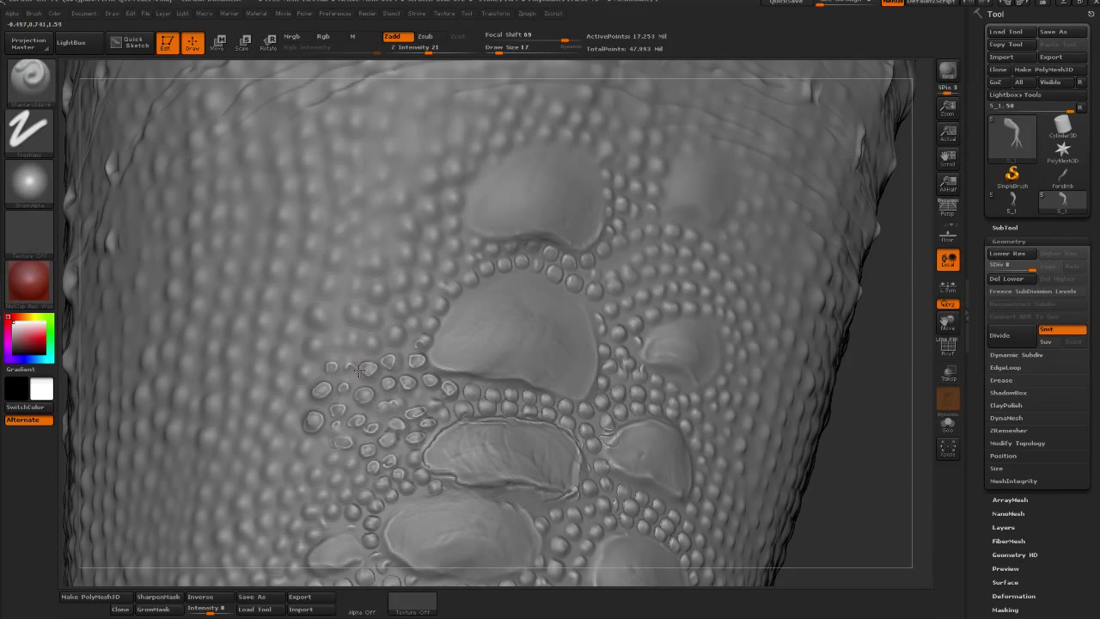
pyautogui.keyDown('alt'); pyautogui.moveTo(864, 421); pyautogui.dragTo(836, 422); pyautogui.keyUp('alt')
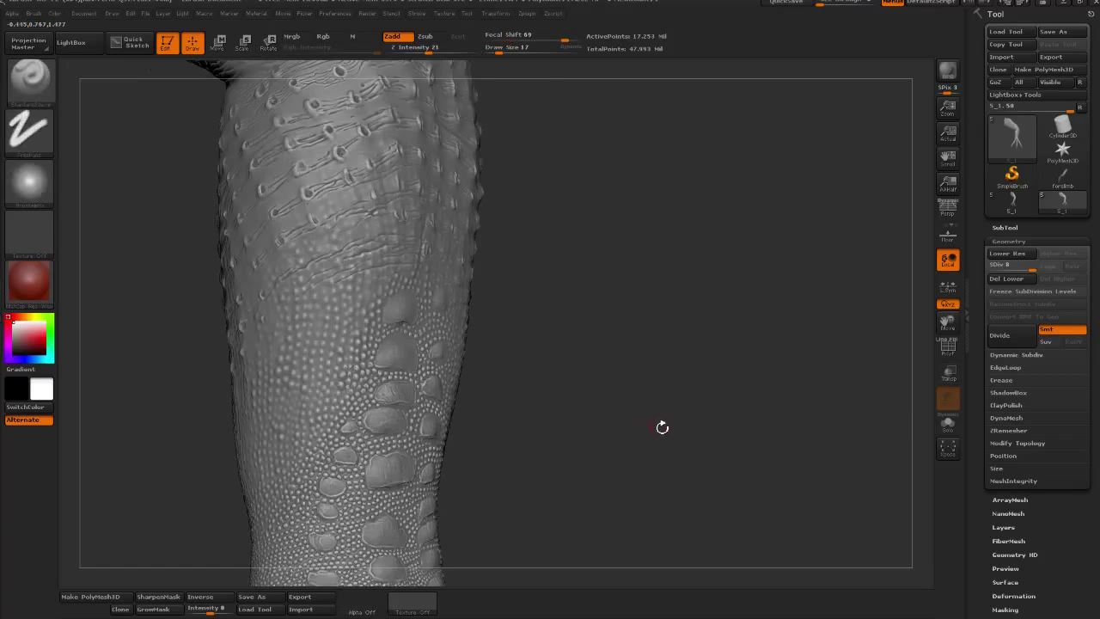
pyautogui.moveTo(662, 427)
pyautogui.mouseDown()
pyautogui.moveTo(597, 389)
pyautogui.moveTo(584, 393)
pyautogui.moveTo(653, 427)
pyautogui.mouseUp()
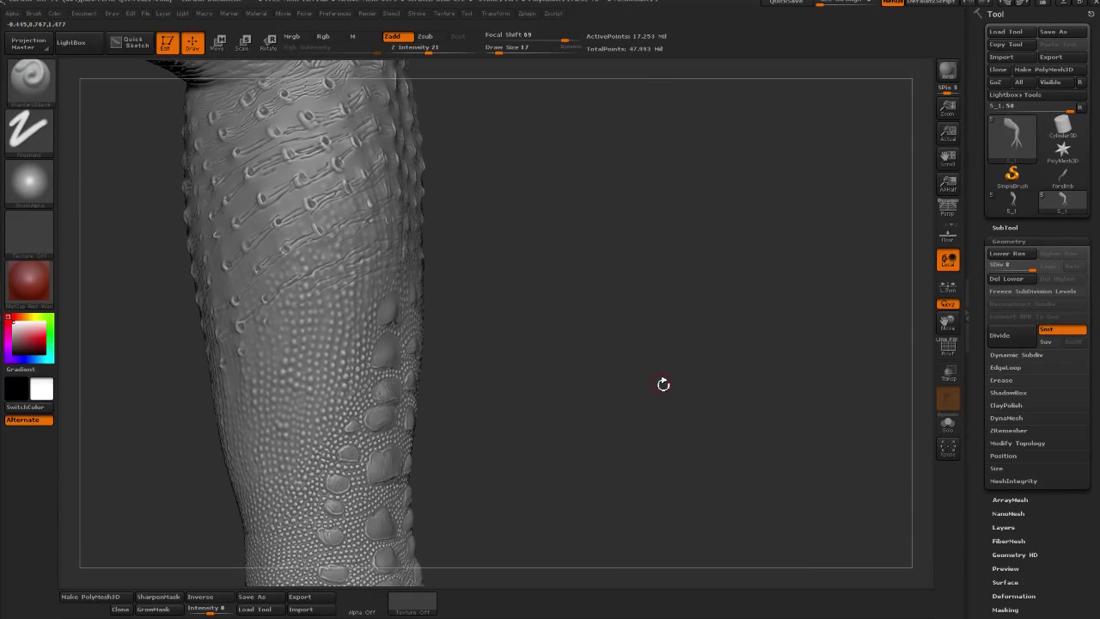
# - Switch to a different sculpting brush with depth 5 and Draw Size 59
pyautogui.click(30, 79)
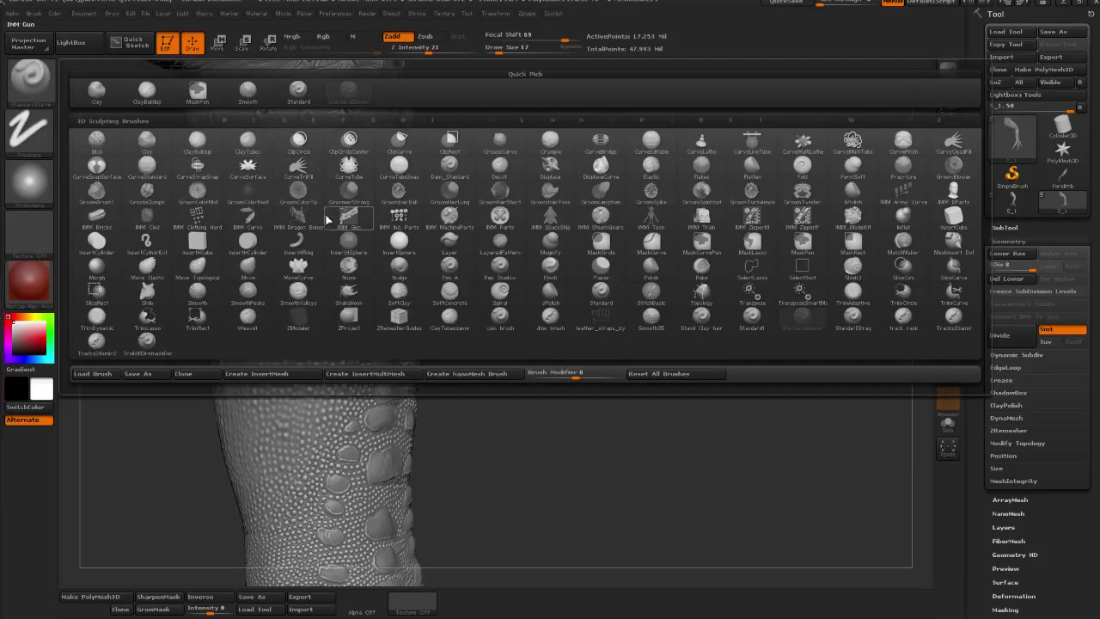
pyautogui.click(434, 322)
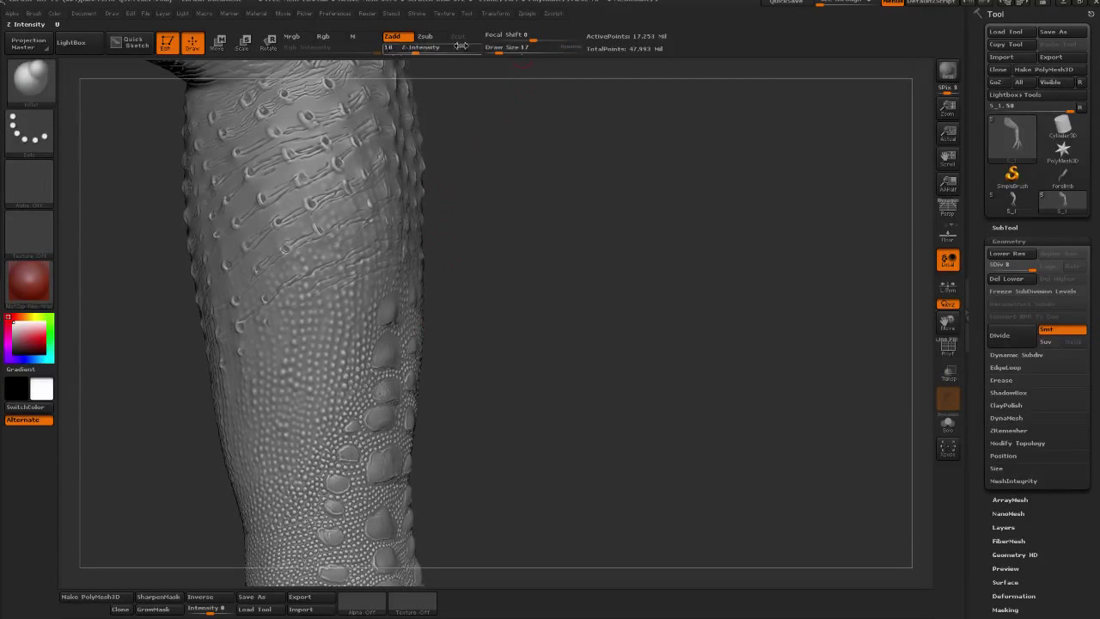
pyautogui.moveTo(461, 45); pyautogui.dragTo(426, 48)
pyautogui.moveTo(502, 48); pyautogui.dragTo(515, 48)
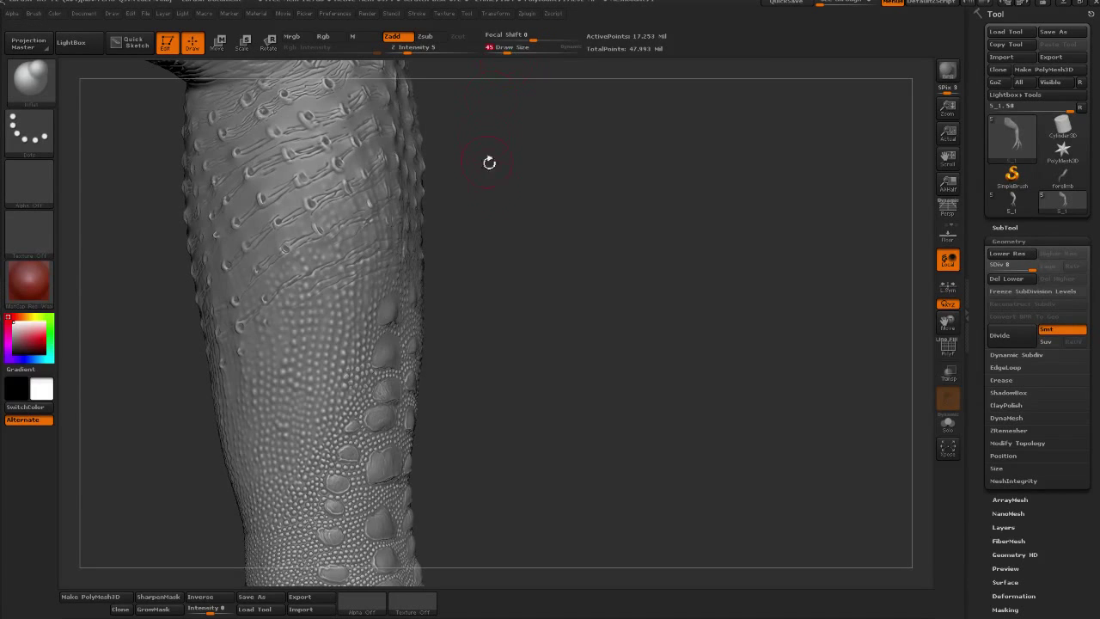
pyautogui.moveTo(489, 163); pyautogui.dragTo(586, 280)
pyautogui.moveTo(507, 49); pyautogui.dragTo(518, 49)
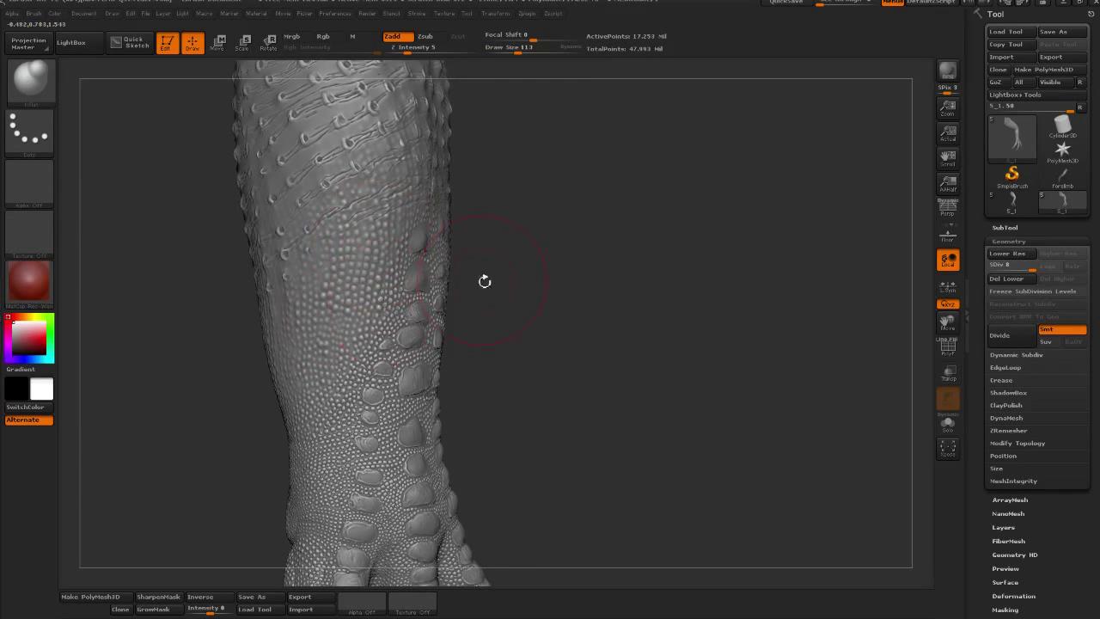
pyautogui.moveTo(594, 262); pyautogui.dragTo(387, 218)
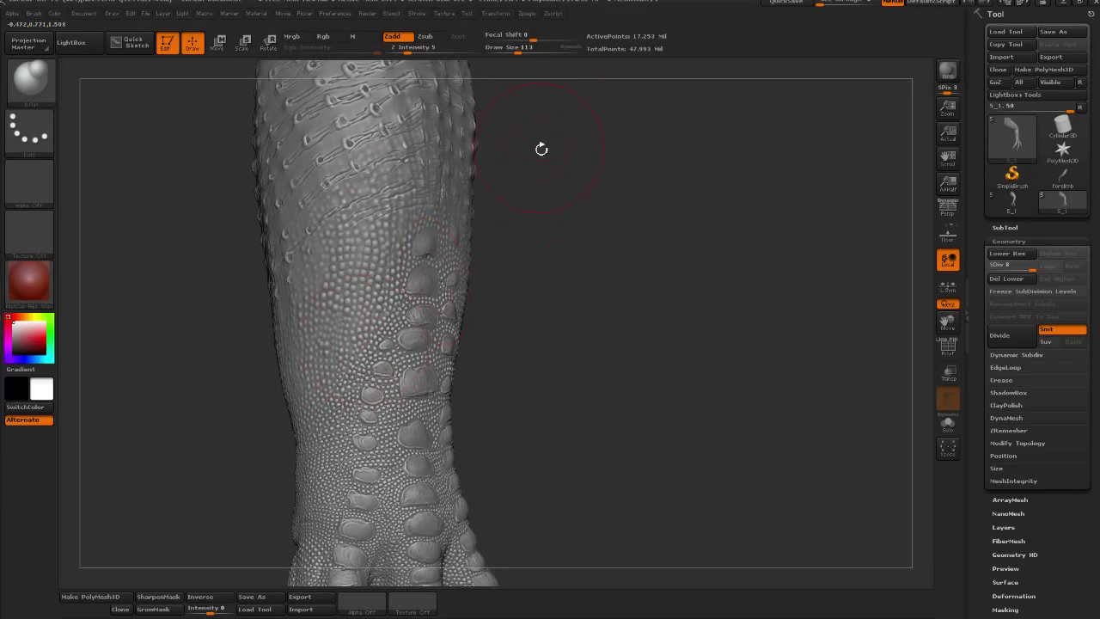
pyautogui.moveTo(518, 48); pyautogui.dragTo(512, 49)
pyautogui.moveTo(615, 275)
pyautogui.mouseDown()
pyautogui.moveTo(636, 266)
pyautogui.moveTo(437, 317)
pyautogui.mouseUp()
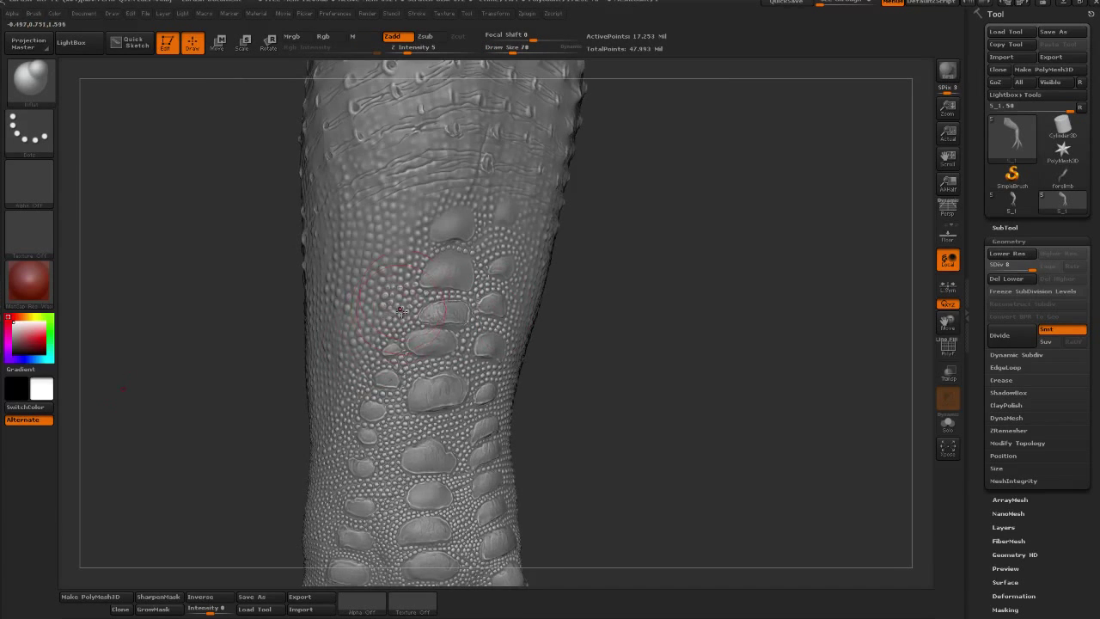
pyautogui.moveTo(513, 48); pyautogui.dragTo(508, 48)
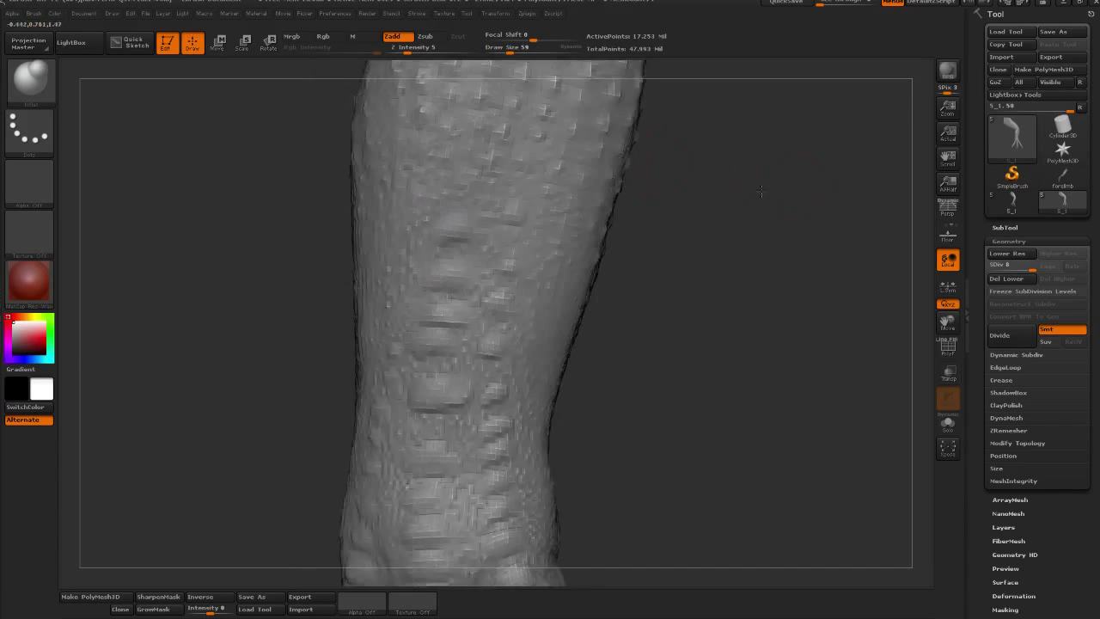
# - Shift-smooth the small bumps near the heel bulge, checking the leg from several sides
pyautogui.moveTo(660, 166); pyautogui.dragTo(438, 251)
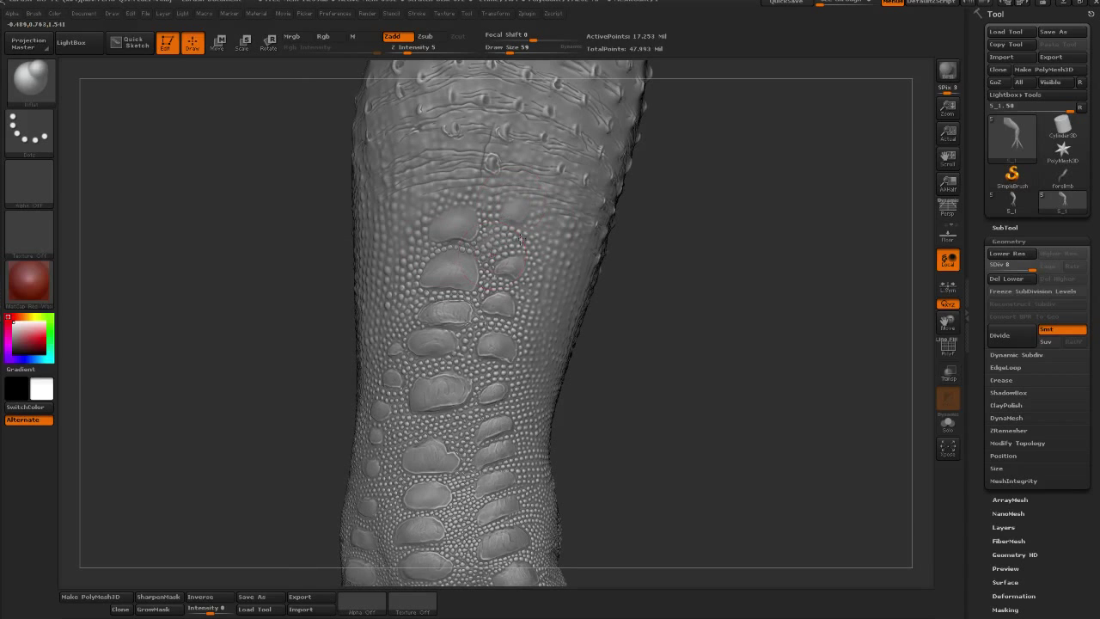
pyautogui.moveTo(559, 287)
pyautogui.mouseDown()
pyautogui.moveTo(776, 289)
pyautogui.moveTo(595, 258)
pyautogui.moveTo(507, 276)
pyautogui.mouseUp()
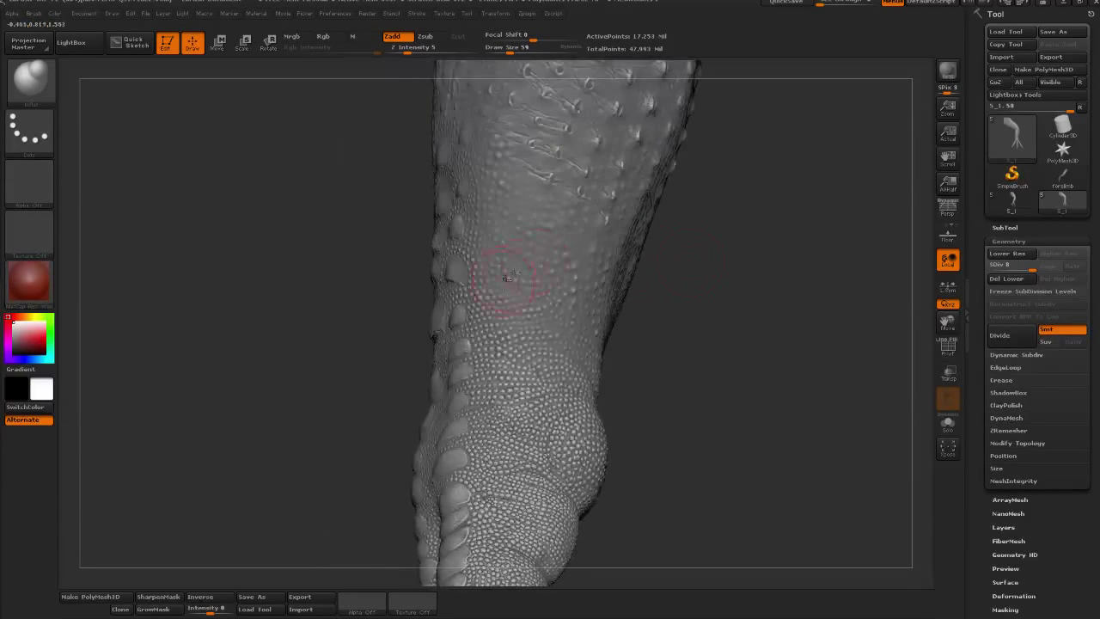
pyautogui.moveTo(754, 296); pyautogui.dragTo(590, 349)
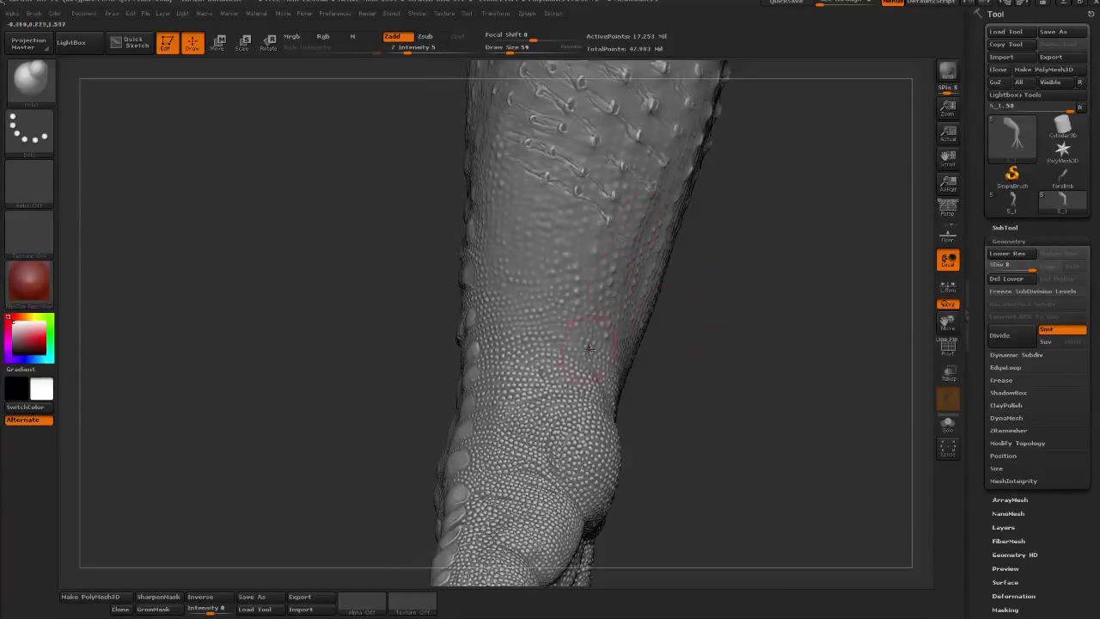
pyautogui.moveTo(781, 290)
pyautogui.mouseDown()
pyautogui.moveTo(898, 301)
pyautogui.moveTo(547, 356)
pyautogui.mouseUp()
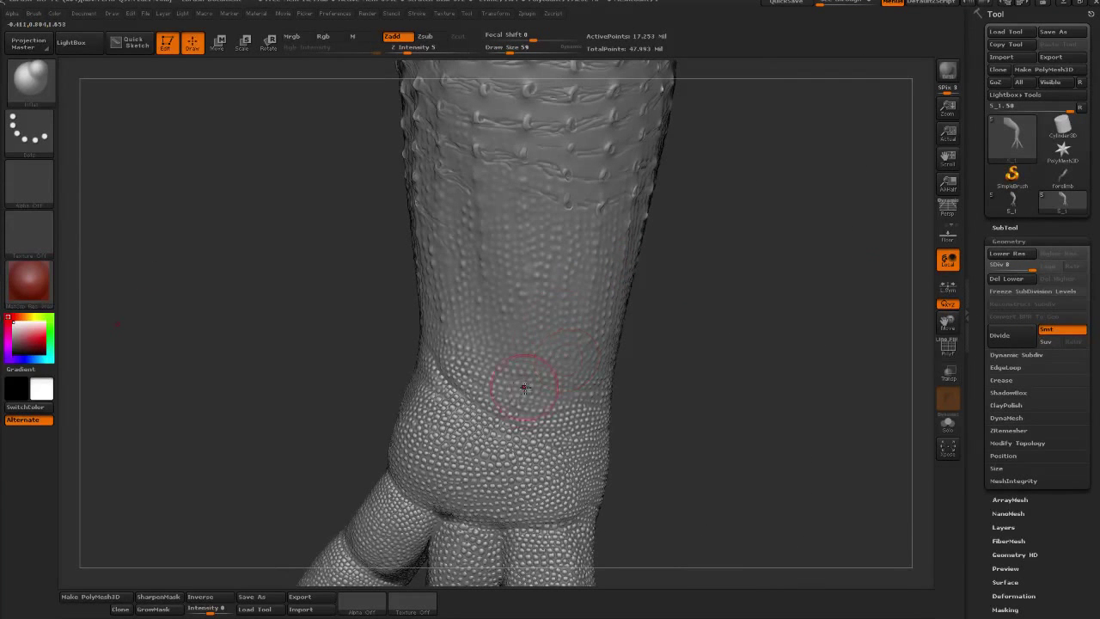
pyautogui.moveTo(477, 348); pyautogui.dragTo(543, 357)
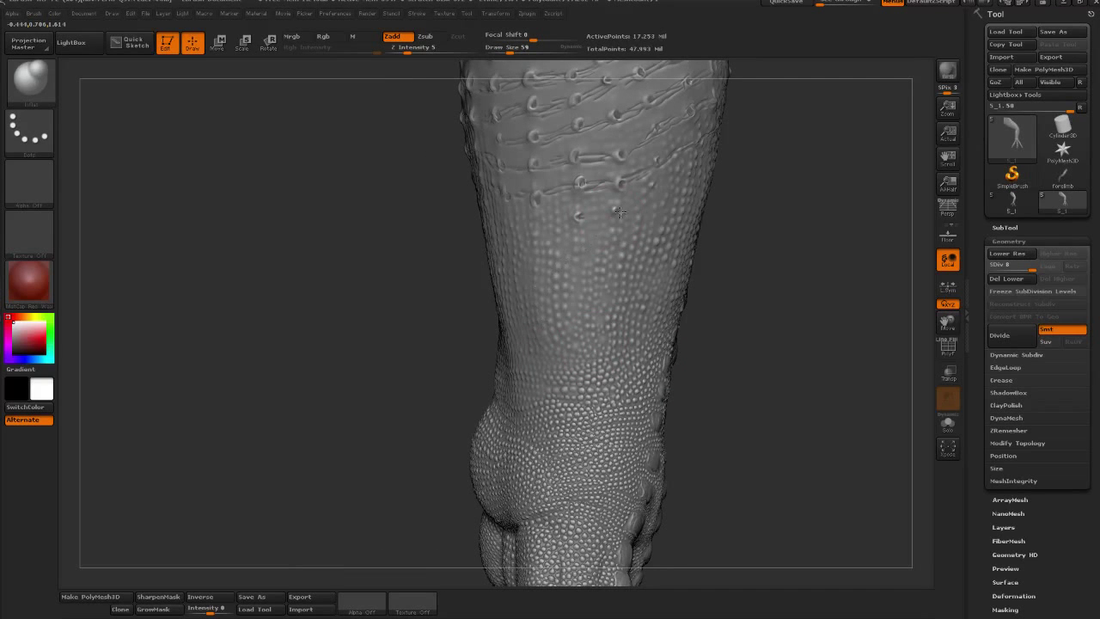
pyautogui.moveTo(710, 335)
pyautogui.mouseDown()
pyautogui.moveTo(670, 368)
pyautogui.moveTo(550, 378)
pyautogui.mouseUp()
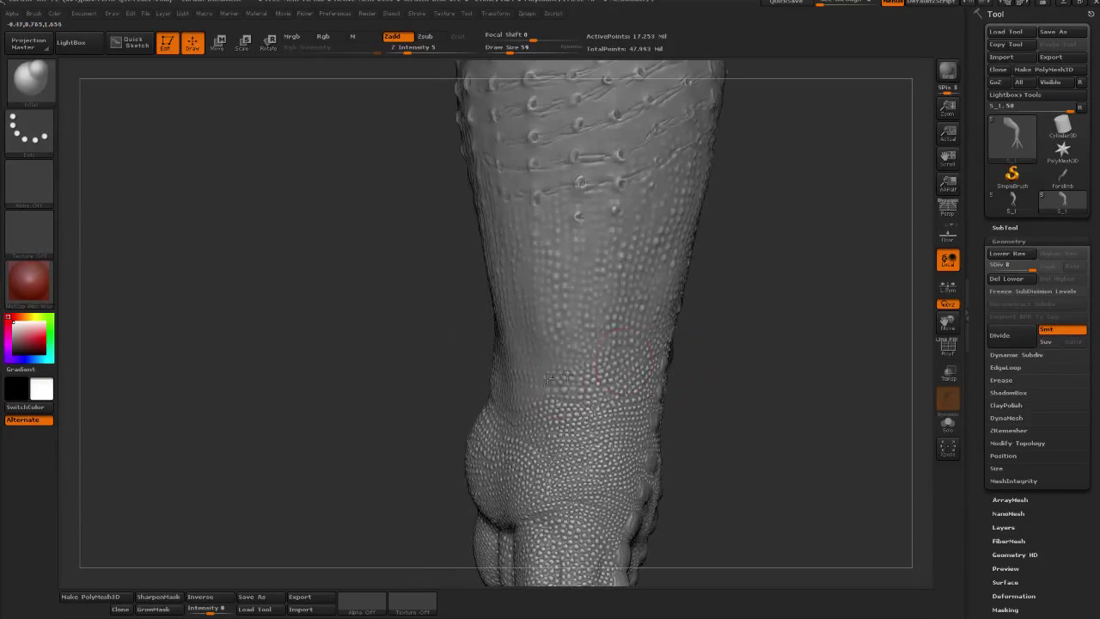
pyautogui.moveTo(682, 382); pyautogui.dragTo(621, 372)
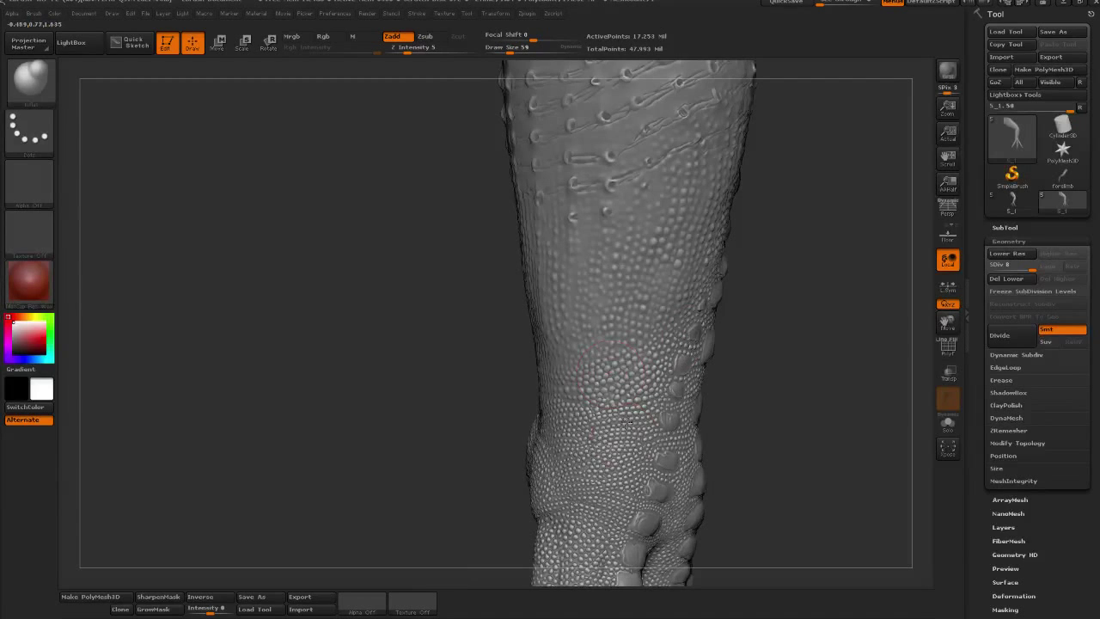
pyautogui.press('shift')
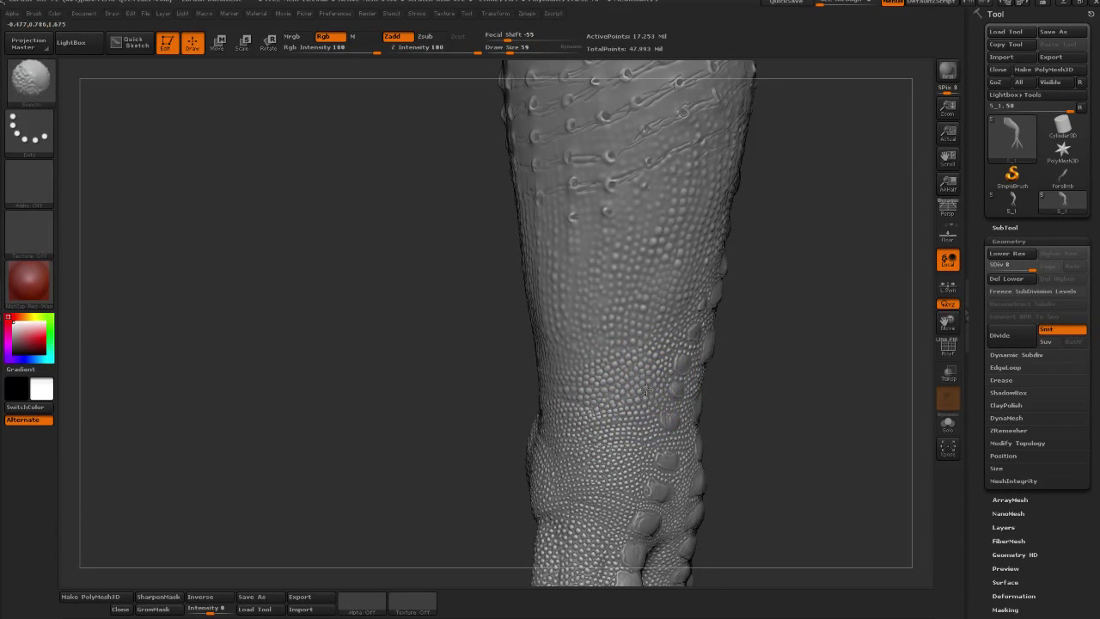
pyautogui.moveTo(643, 406)
pyautogui.keyDown('shift'); pyautogui.mouseDown()
pyautogui.moveTo(559, 392)
pyautogui.moveTo(631, 419)
pyautogui.moveTo(582, 437)
pyautogui.moveTo(664, 450)
pyautogui.moveTo(640, 427)
pyautogui.mouseUp(); pyautogui.keyUp('shift')
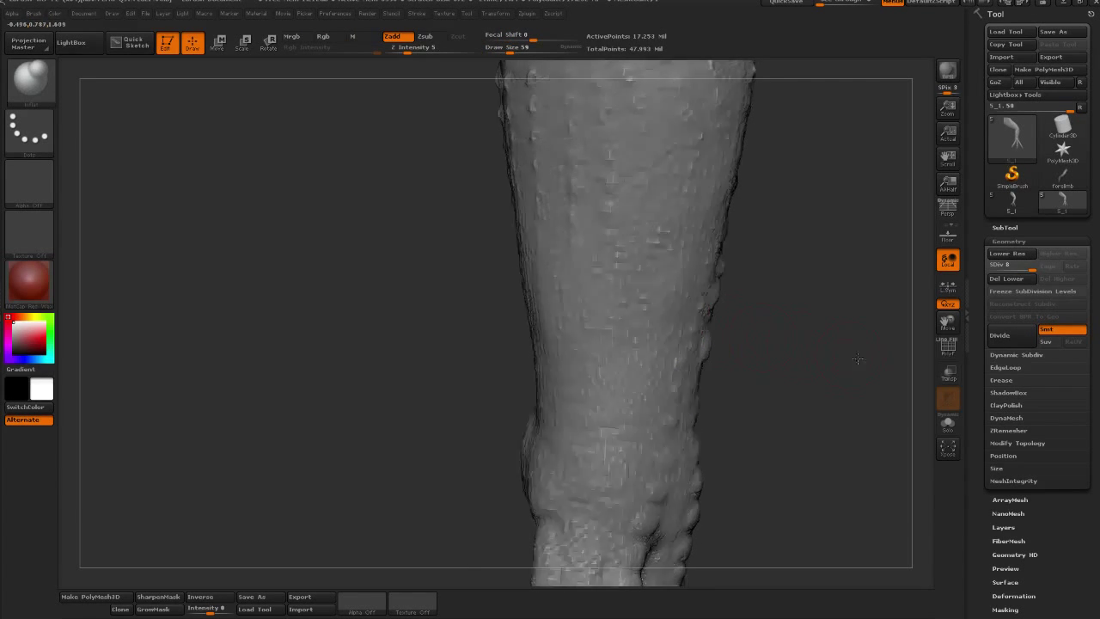
pyautogui.moveTo(765, 339); pyautogui.dragTo(630, 375)
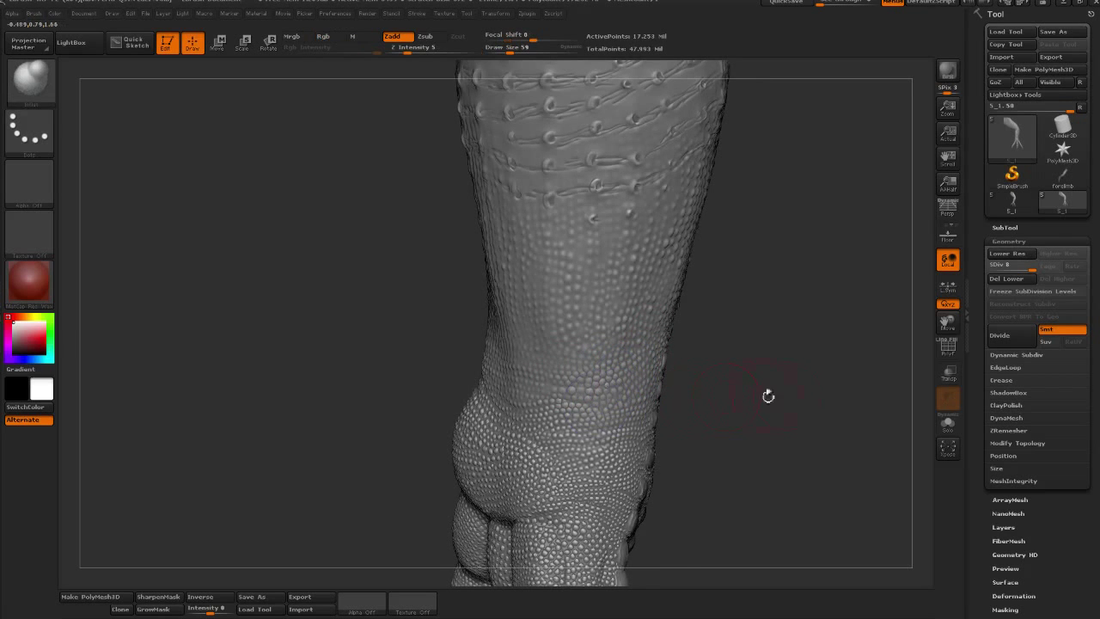
pyautogui.moveTo(768, 392)
pyautogui.mouseDown()
pyautogui.moveTo(822, 369)
pyautogui.moveTo(850, 407)
pyautogui.mouseUp()
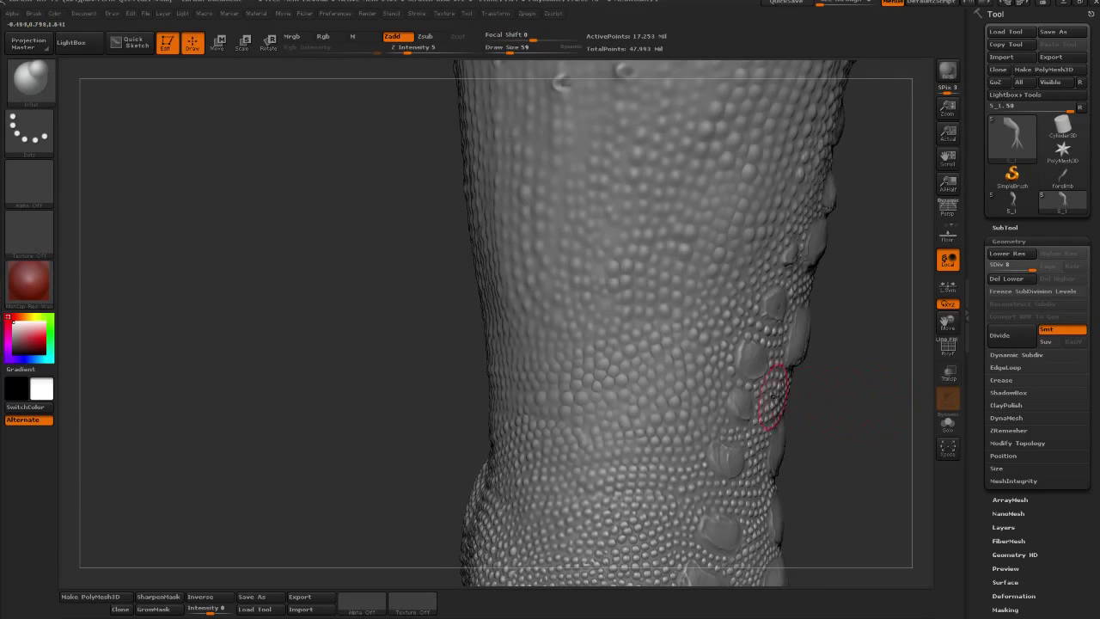
# - Choose a new freehand brush from Quick Pick at Draw Size 30, framing the forearm scales
pyautogui.press('shift')
pyautogui.moveTo(868, 329)
pyautogui.mouseDown()
pyautogui.moveTo(847, 364)
pyautogui.moveTo(877, 413)
pyautogui.moveTo(895, 416)
pyautogui.moveTo(839, 452)
pyautogui.moveTo(902, 498)
pyautogui.moveTo(866, 462)
pyautogui.moveTo(888, 461)
pyautogui.moveTo(872, 447)
pyautogui.mouseUp()
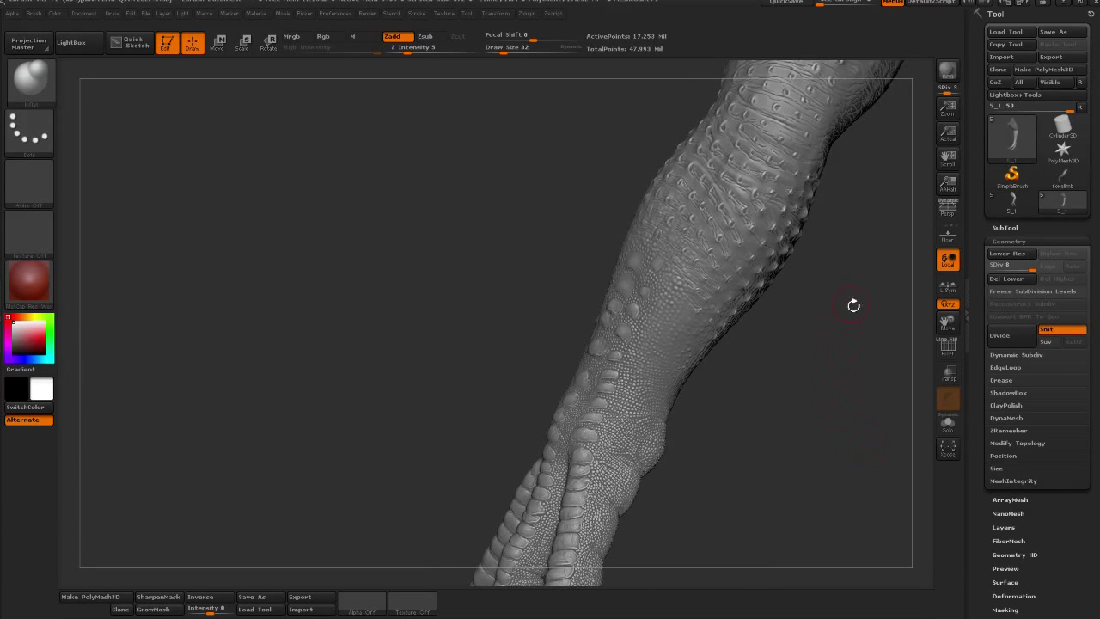
pyautogui.moveTo(801, 331)
pyautogui.mouseDown()
pyautogui.moveTo(868, 306)
pyautogui.moveTo(874, 255)
pyautogui.moveTo(812, 356)
pyautogui.mouseUp()
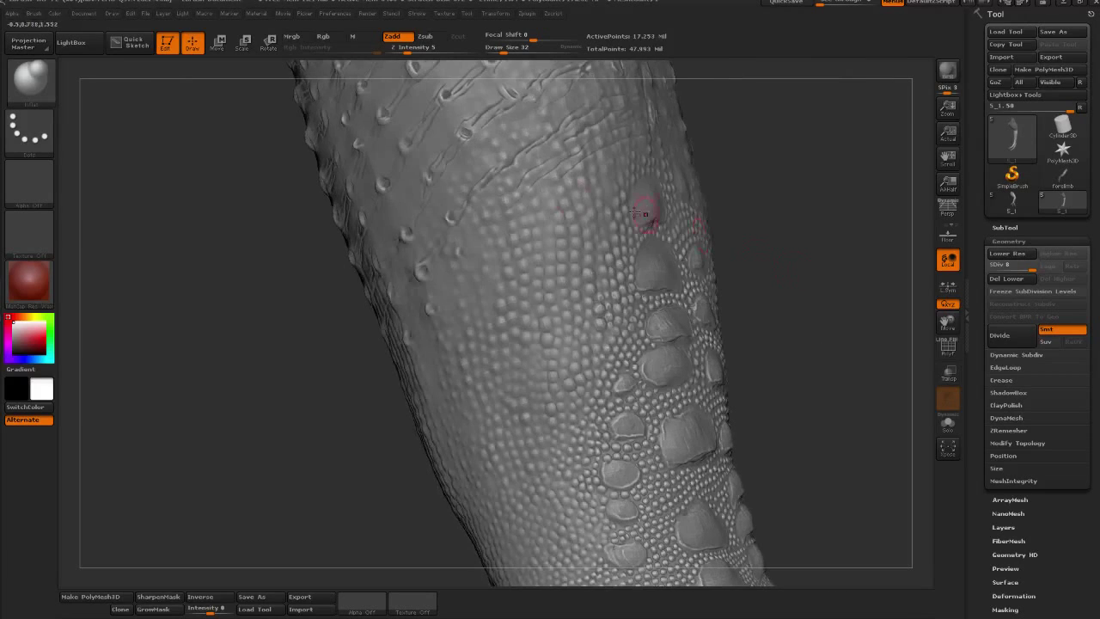
pyautogui.click(47, 86)
pyautogui.click(398, 91)
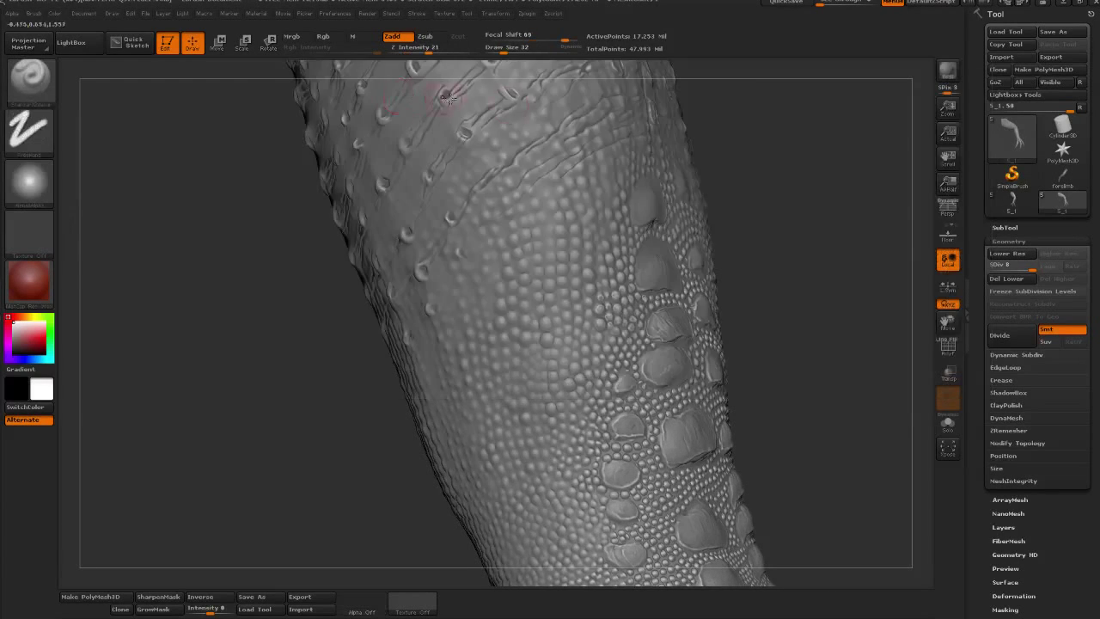
pyautogui.moveTo(441, 94)
pyautogui.mouseDown()
pyautogui.moveTo(658, 184)
pyautogui.moveTo(641, 331)
pyautogui.mouseUp()
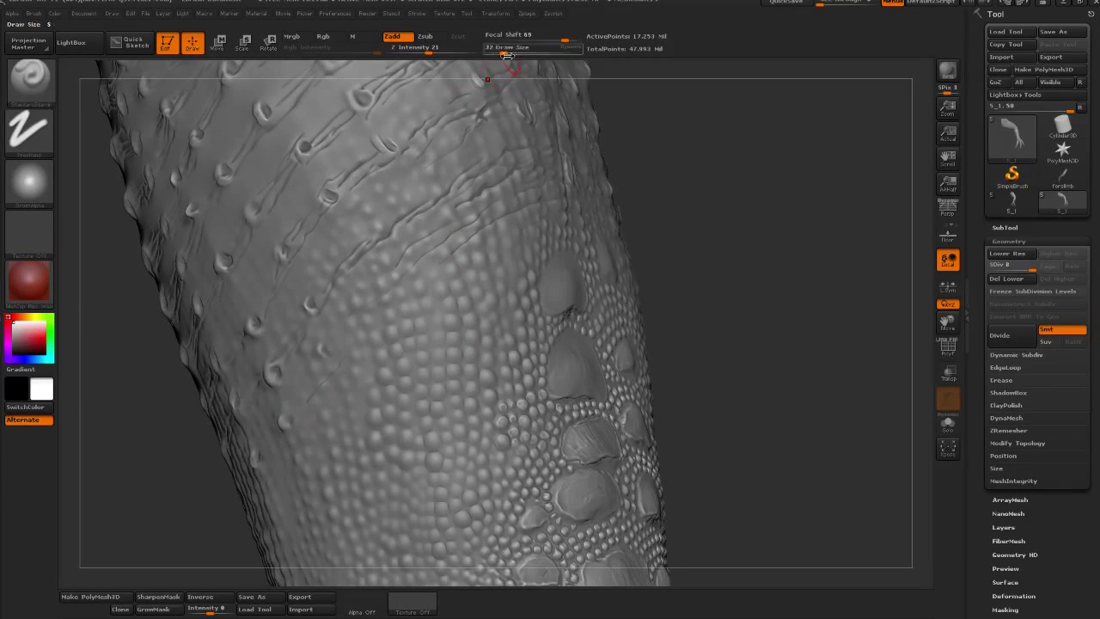
pyautogui.moveTo(640, 210)
pyautogui.mouseDown()
pyautogui.moveTo(673, 233)
pyautogui.moveTo(711, 211)
pyautogui.mouseUp()
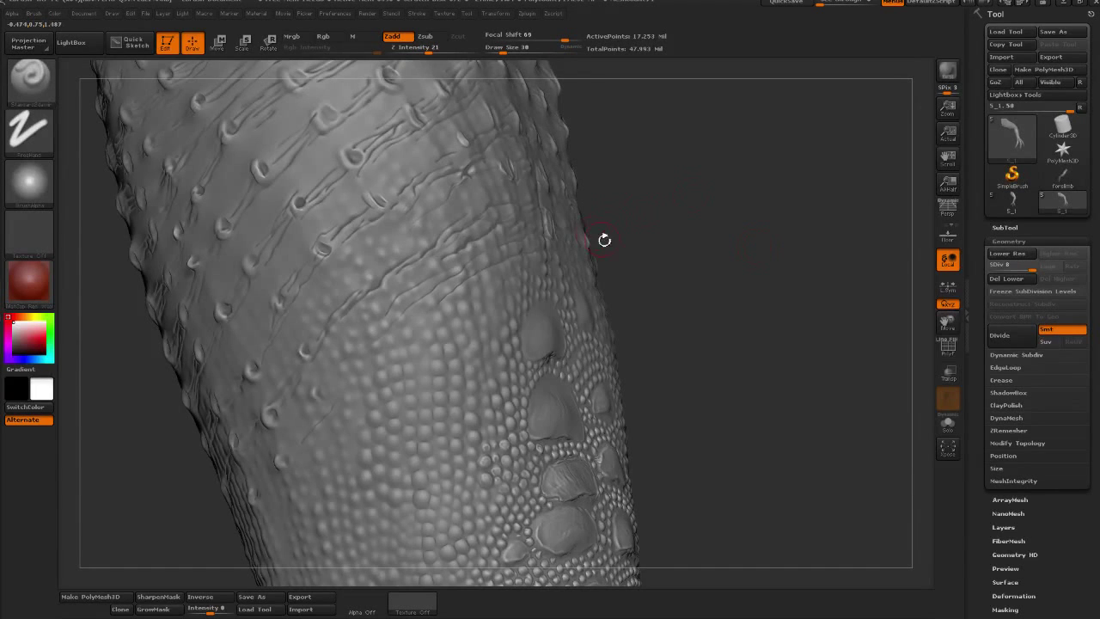
pyautogui.moveTo(604, 240); pyautogui.dragTo(385, 360)
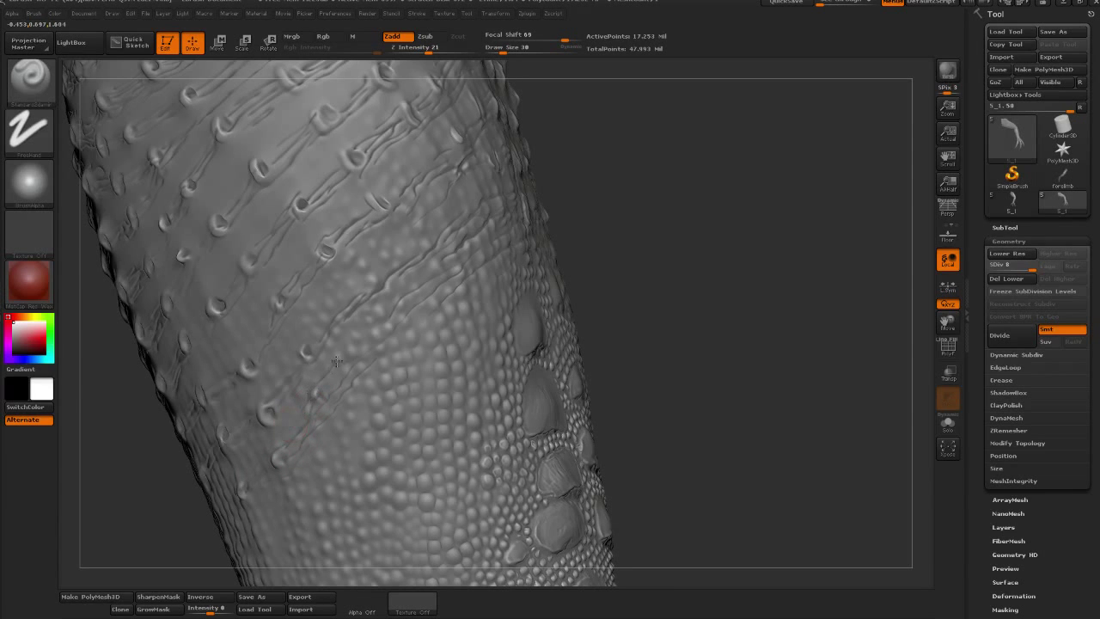
pyautogui.moveTo(565, 307); pyautogui.dragTo(282, 443, button='right')
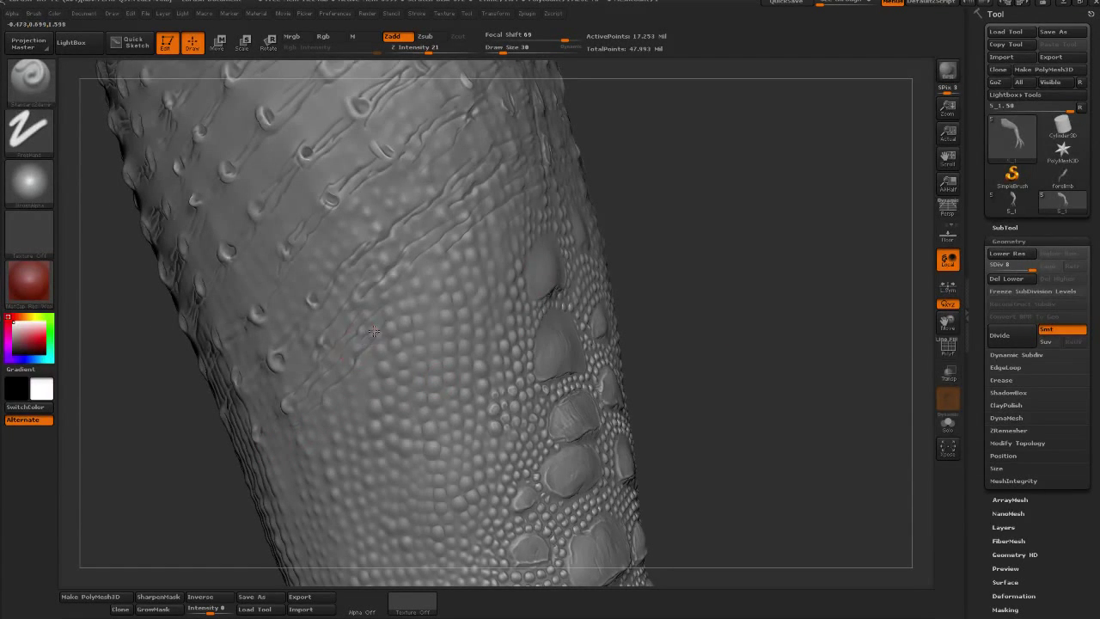
pyautogui.moveTo(451, 249)
pyautogui.mouseDown(button='right')
pyautogui.moveTo(490, 246)
pyautogui.moveTo(347, 246)
pyautogui.mouseUp(button='right')
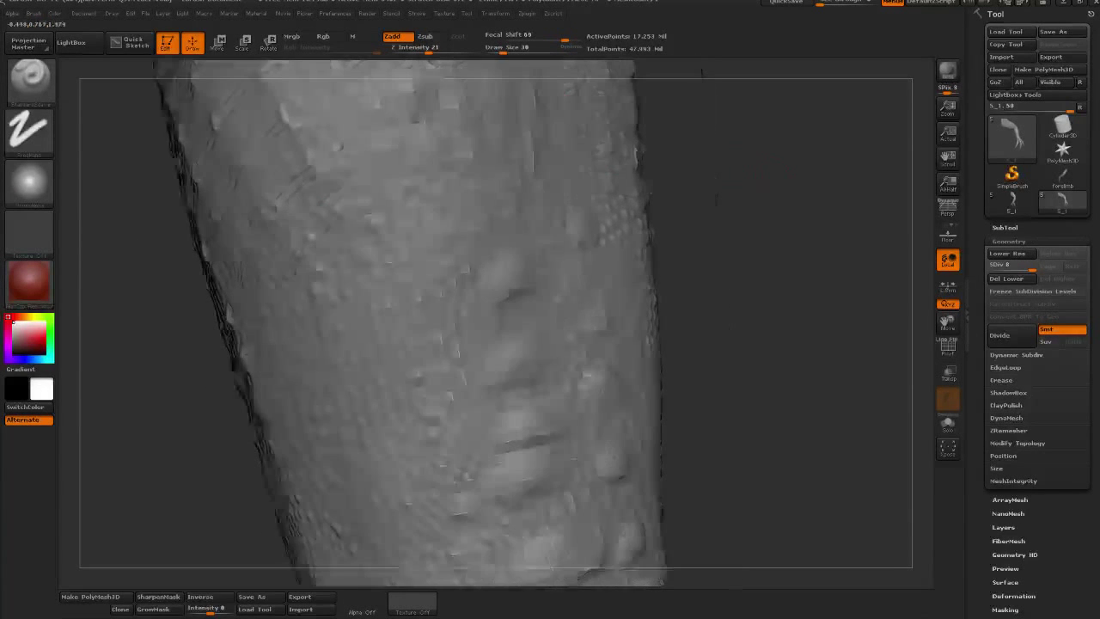
pyautogui.moveTo(775, 175); pyautogui.dragTo(299, 369, button='right')
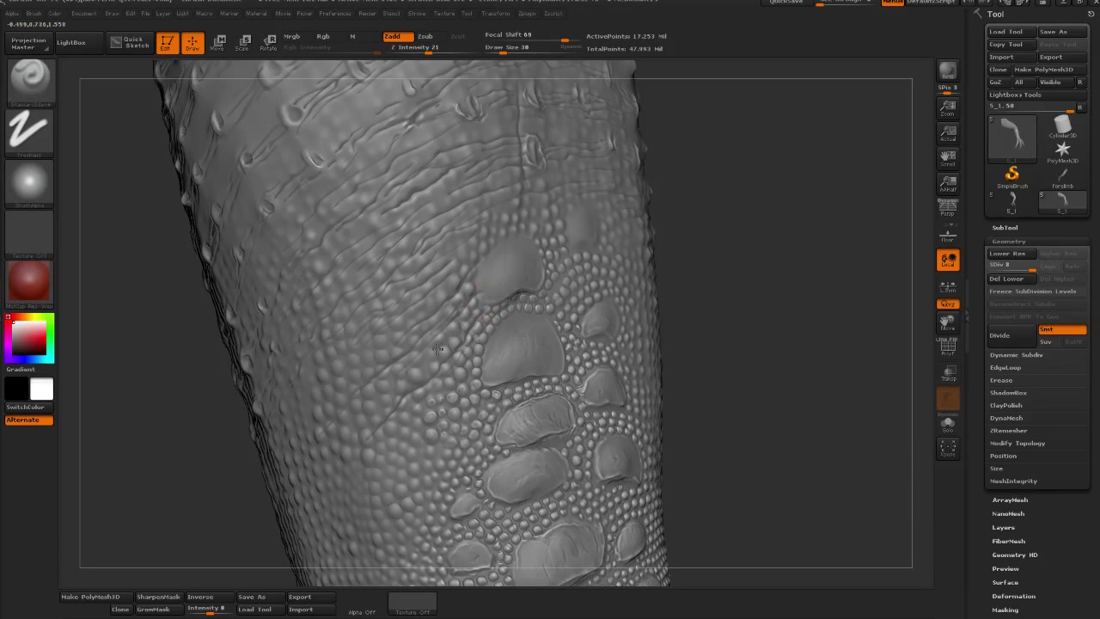
# - Crease the lower-right and lower edges of a forearm scale plate
pyautogui.moveTo(665, 305)
pyautogui.mouseDown()
pyautogui.moveTo(734, 363)
pyautogui.moveTo(788, 354)
pyautogui.moveTo(528, 269)
pyautogui.mouseUp()
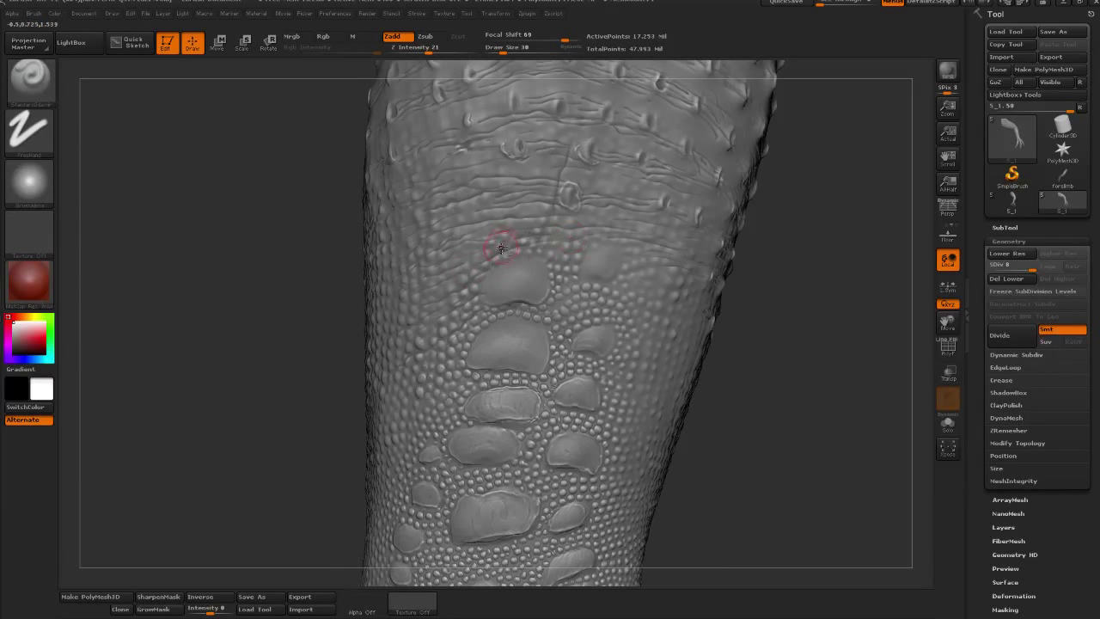
pyautogui.moveTo(756, 284)
pyautogui.keyDown('alt'); pyautogui.mouseDown()
pyautogui.moveTo(300, 353)
pyautogui.moveTo(297, 337)
pyautogui.moveTo(345, 303)
pyautogui.mouseUp(); pyautogui.keyUp('alt')
pyautogui.moveTo(401, 358); pyautogui.dragTo(365, 375)
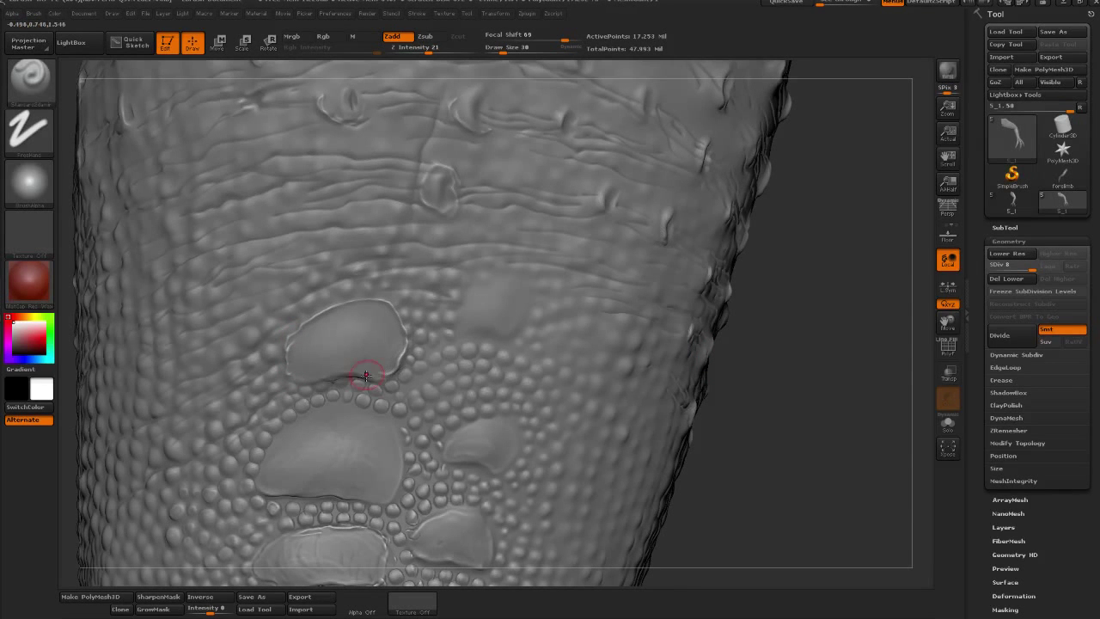
pyautogui.press('b')
pyautogui.press('d')
pyautogui.press('e')
pyautogui.press('b')
pyautogui.press('d')
pyautogui.press('s')
pyautogui.moveTo(298, 374); pyautogui.dragTo(378, 375)
# - Crease an outline around the neighbouring plate and smooth its rough upper-left edge
pyautogui.moveTo(472, 293)
pyautogui.mouseDown()
pyautogui.moveTo(537, 307)
pyautogui.moveTo(469, 288)
pyautogui.mouseUp()
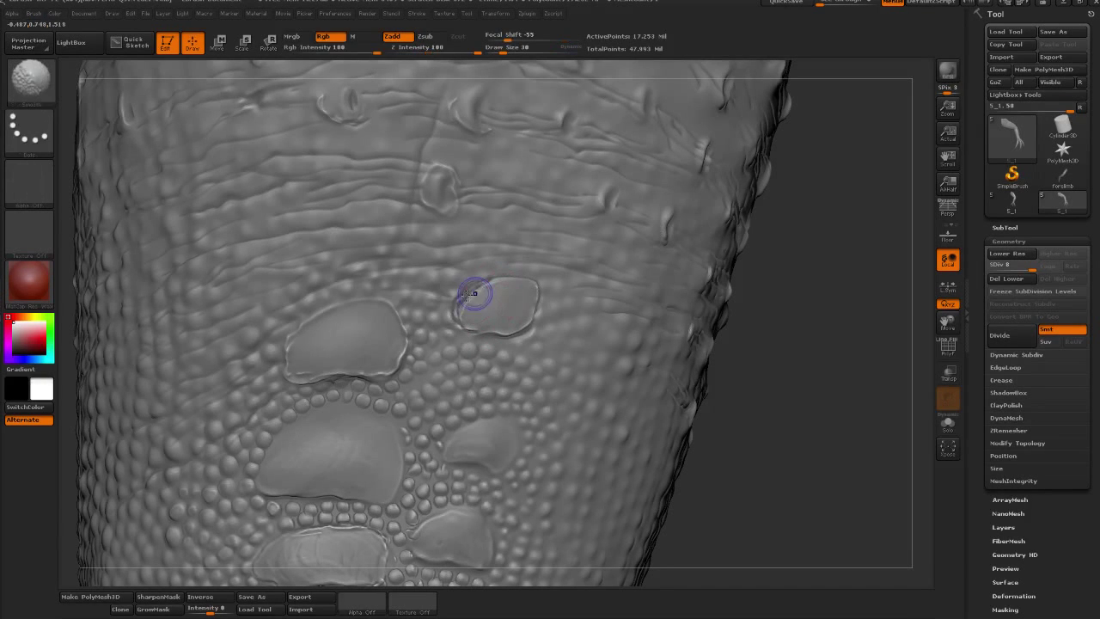
pyautogui.keyDown('shift'); pyautogui.moveTo(472, 295); pyautogui.dragTo(458, 298); pyautogui.keyUp('shift')
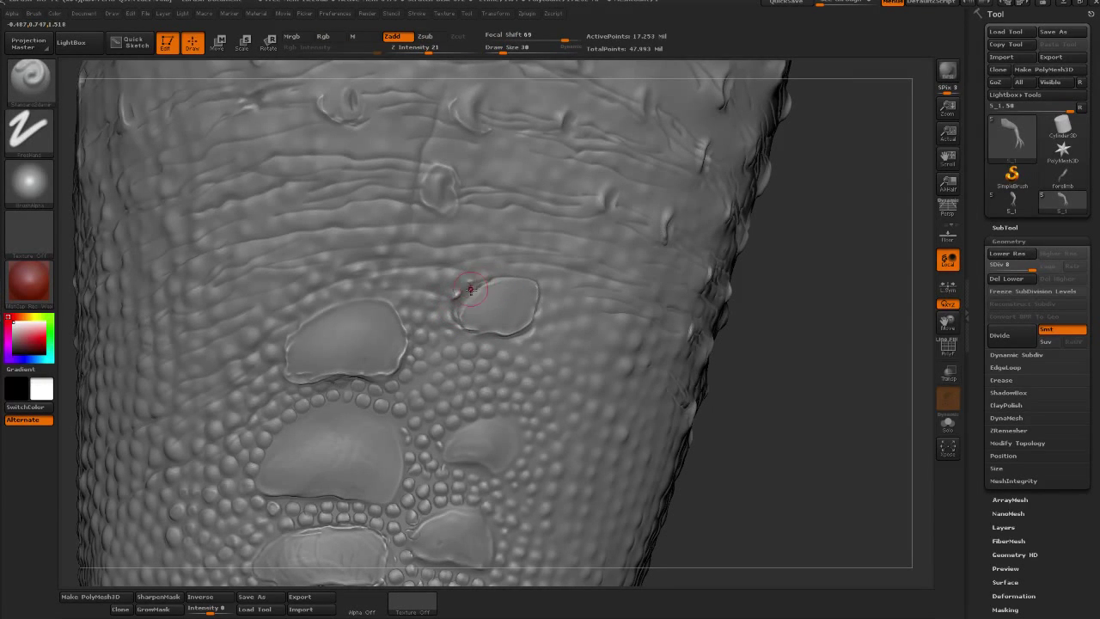
pyautogui.press('shift')
pyautogui.press('shift')
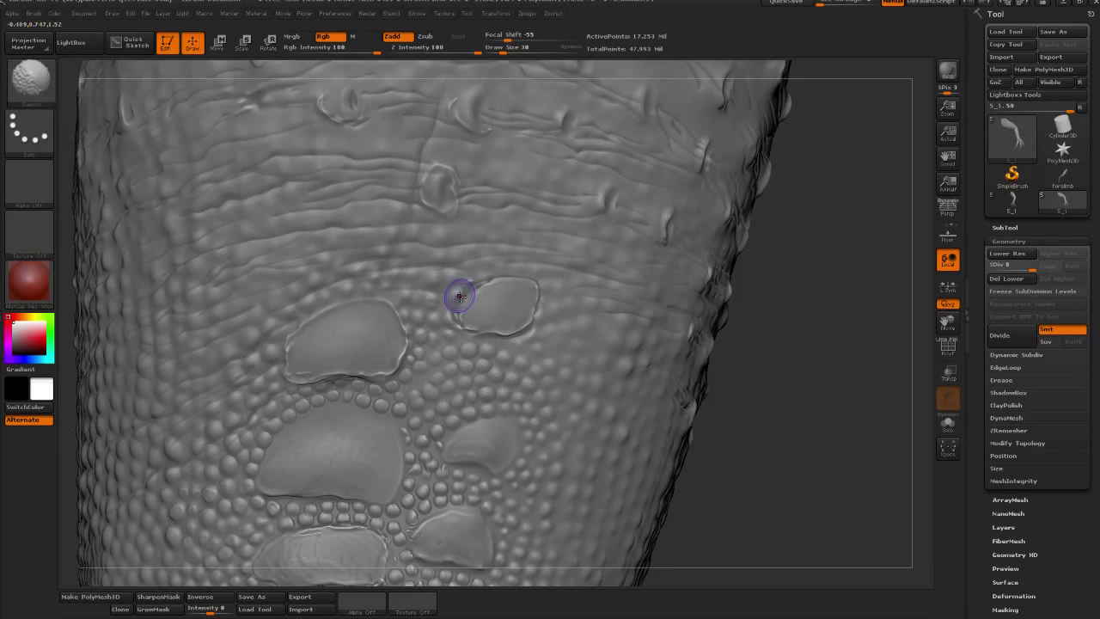
pyautogui.press('shift')
pyautogui.press('shift')
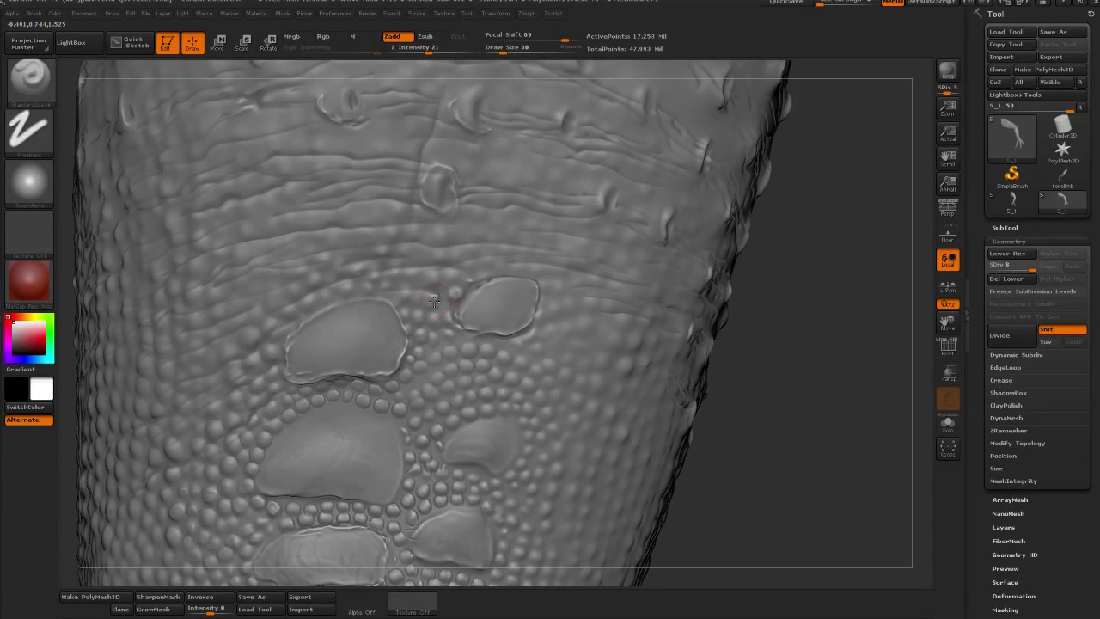
pyautogui.press('shift')
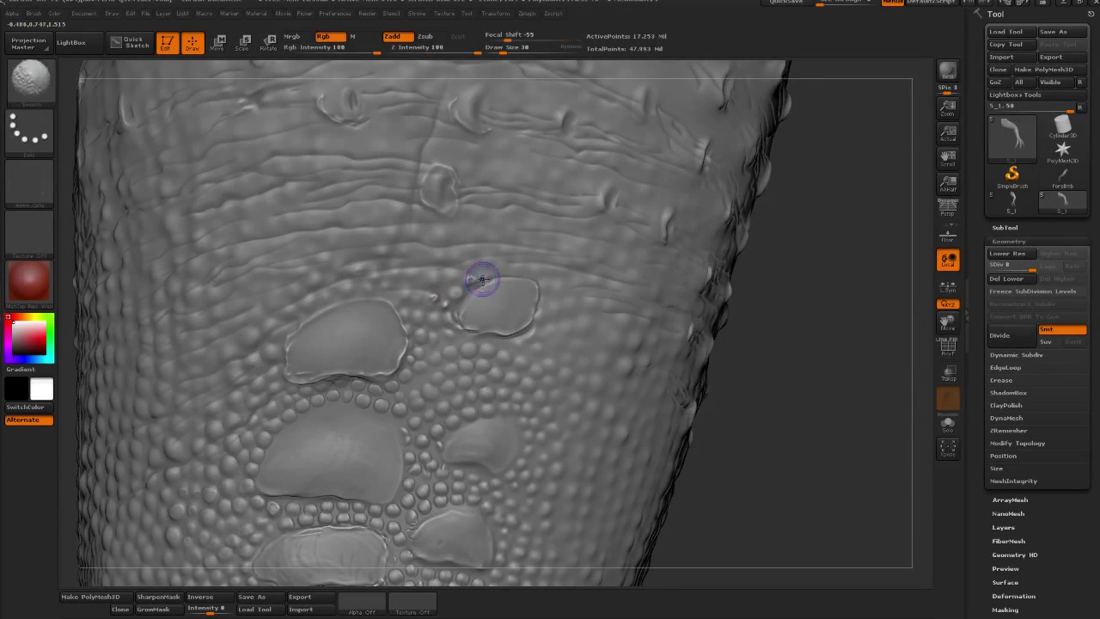
pyautogui.press('shift')
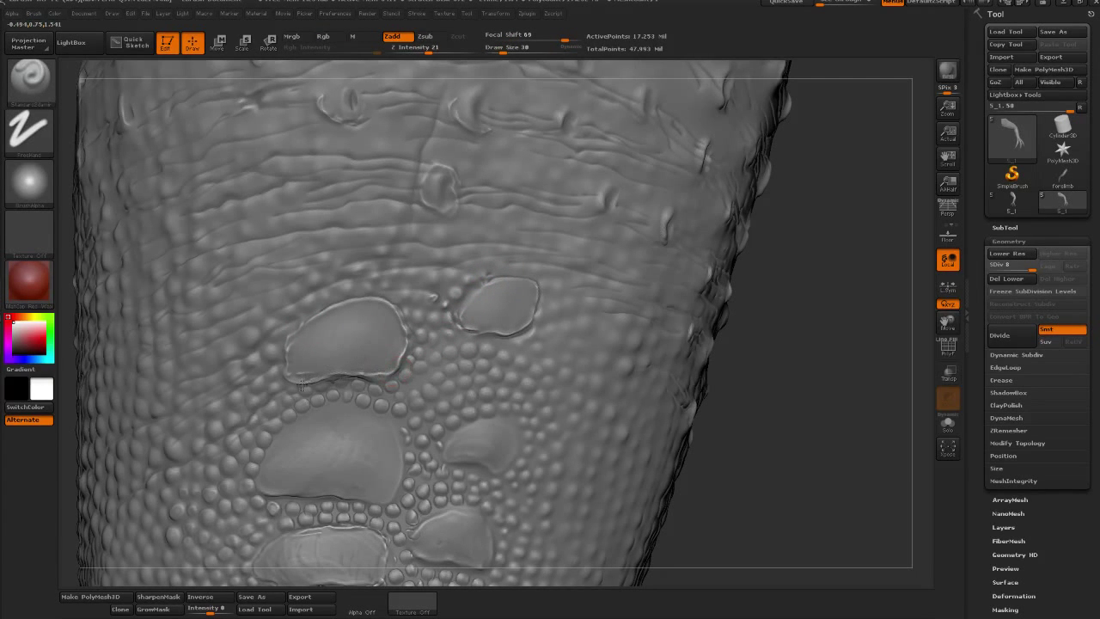
# - Carve a thin groove along the plate's lower edge and Shift-smooth the plate edges
pyautogui.moveTo(467, 294); pyautogui.dragTo(430, 335, button='right')
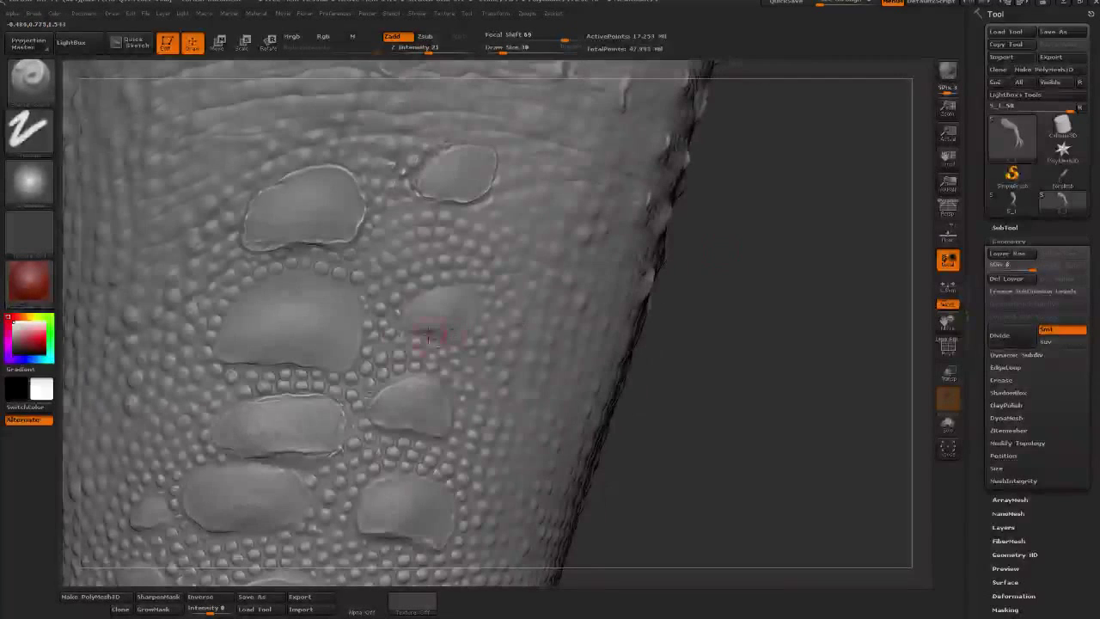
pyautogui.moveTo(413, 333); pyautogui.dragTo(456, 341)
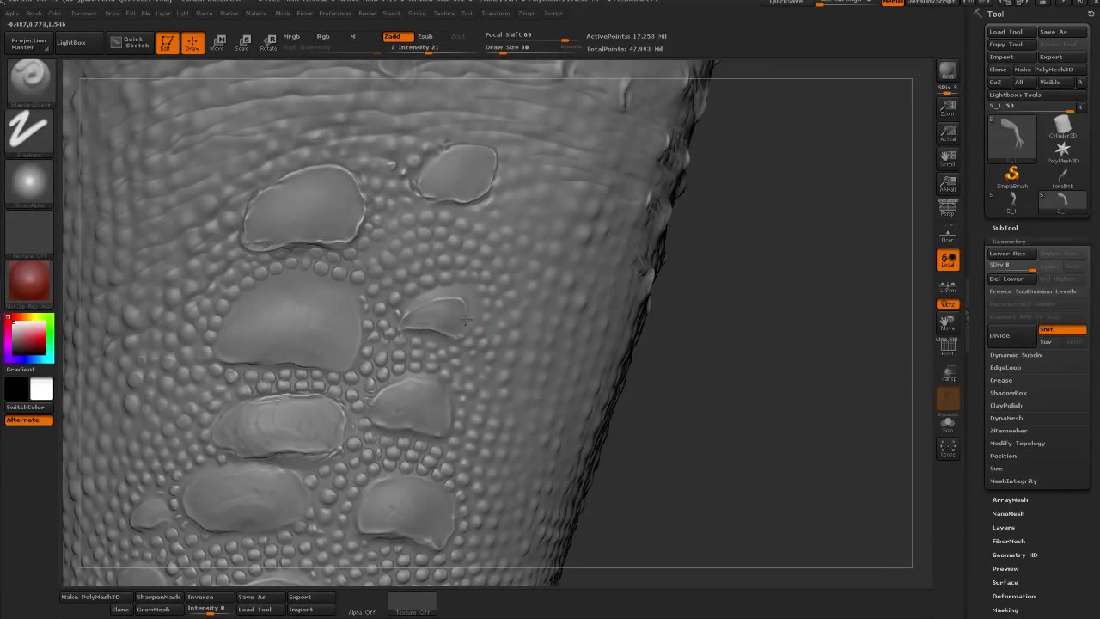
pyautogui.keyDown('shift'); pyautogui.moveTo(454, 318); pyautogui.dragTo(473, 327); pyautogui.keyUp('shift')
pyautogui.moveTo(795, 341); pyautogui.dragTo(714, 351, button='right')
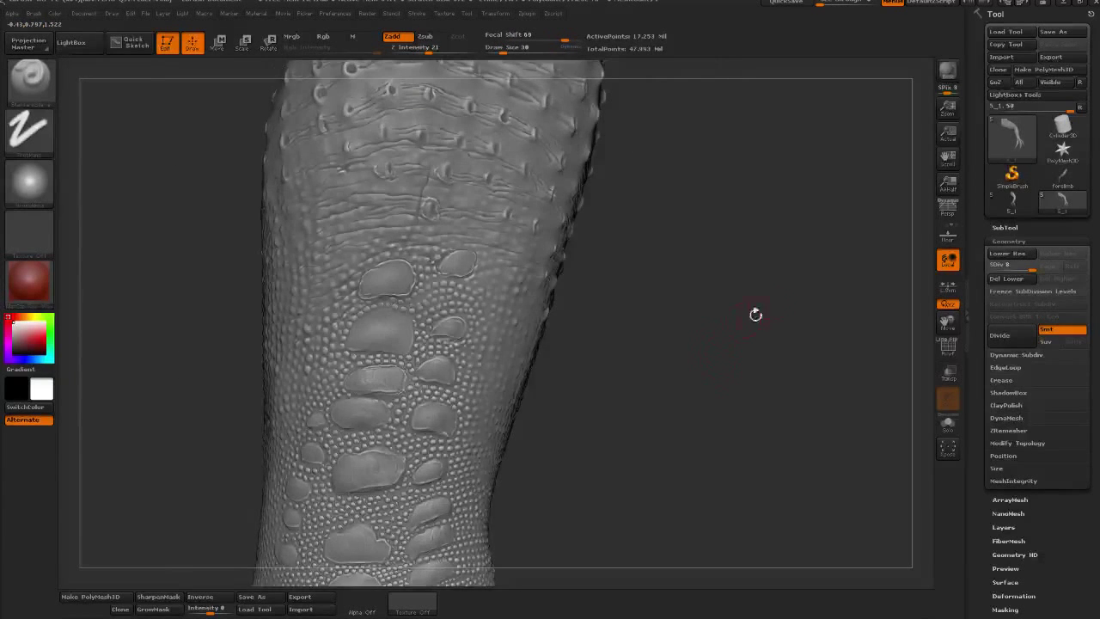
pyautogui.moveTo(755, 314); pyautogui.dragTo(716, 420, button='right')
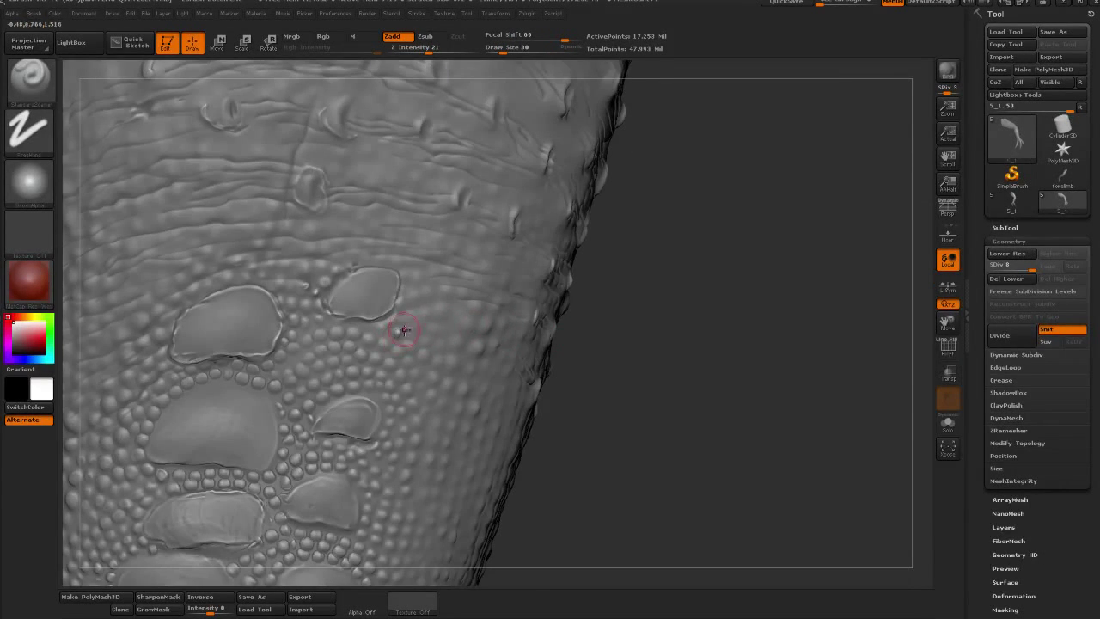
pyautogui.moveTo(405, 331); pyautogui.dragTo(668, 303, button='right')
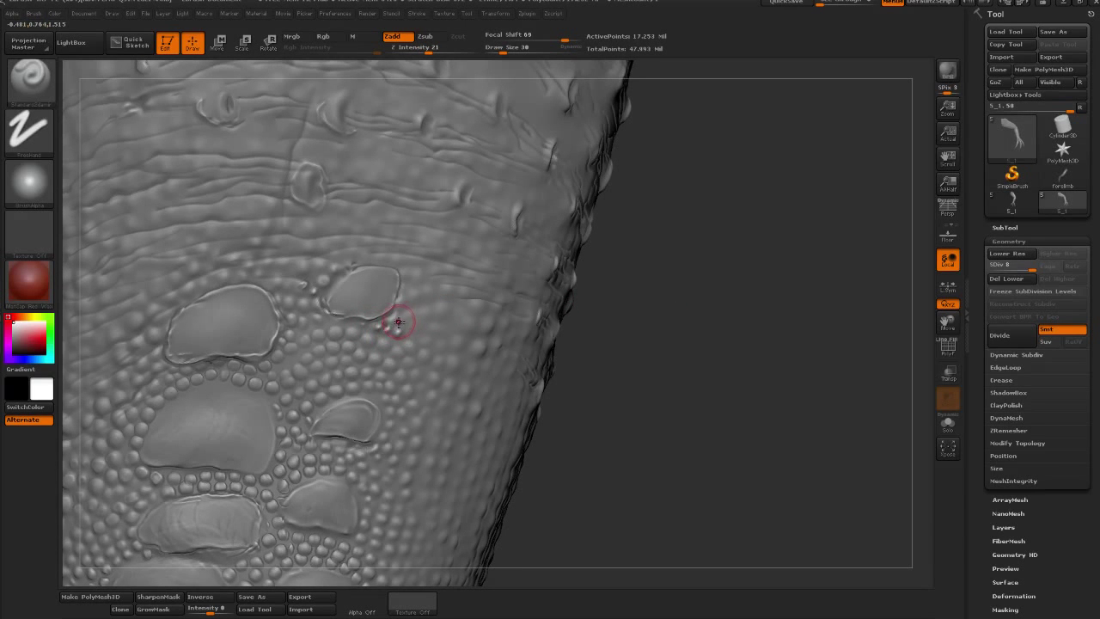
pyautogui.press('shift')
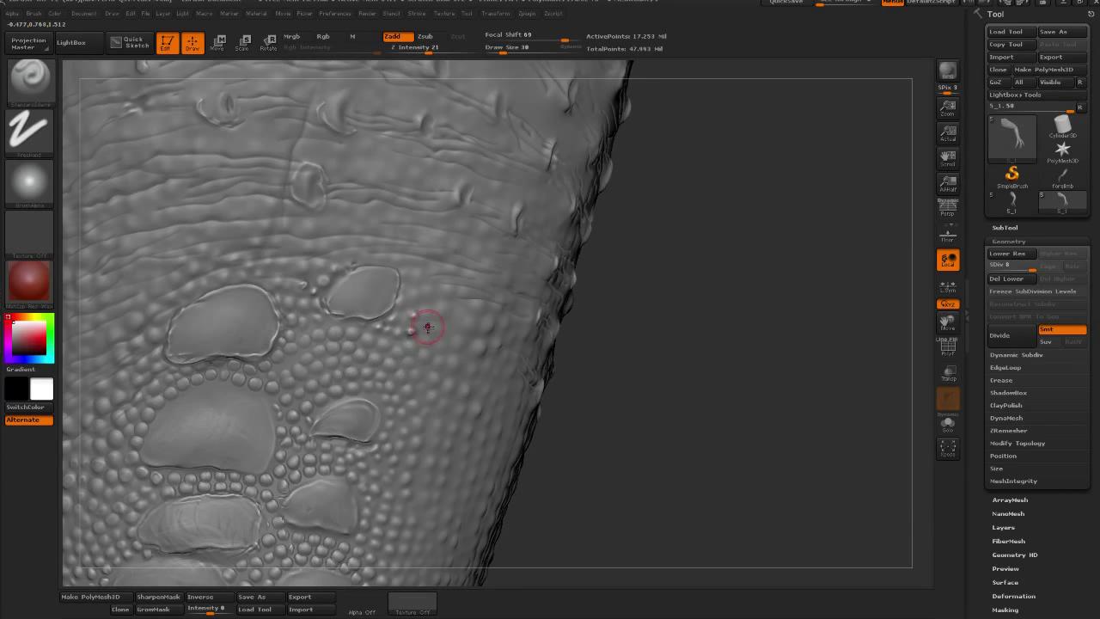
pyautogui.moveTo(426, 327); pyautogui.dragTo(427, 344, button='right')
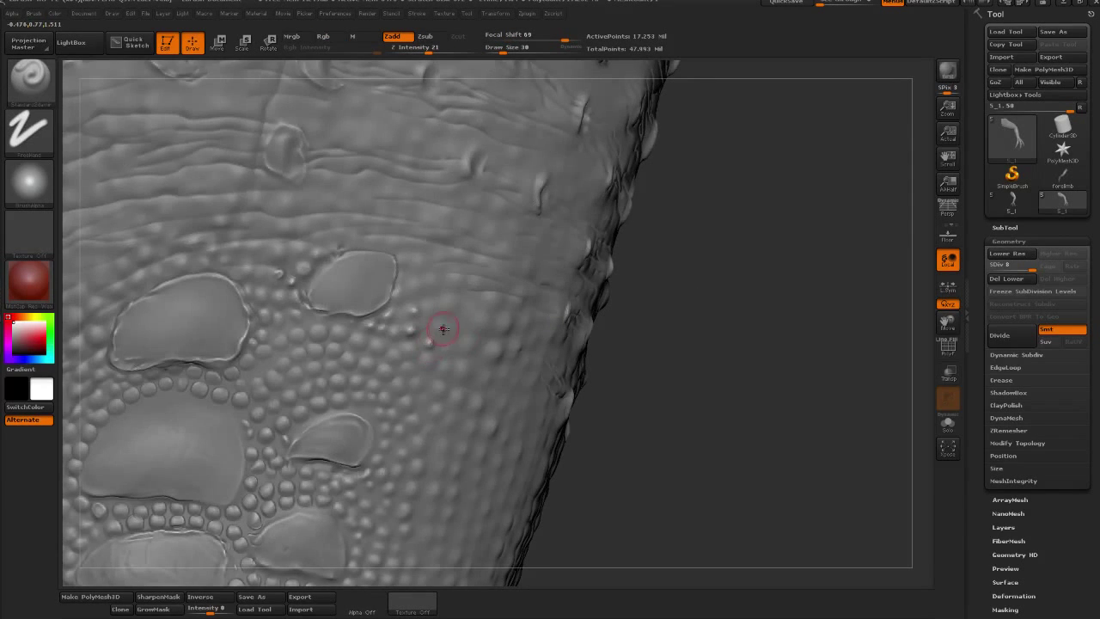
pyautogui.press('shift')
pyautogui.press('shift')
pyautogui.press('shift')
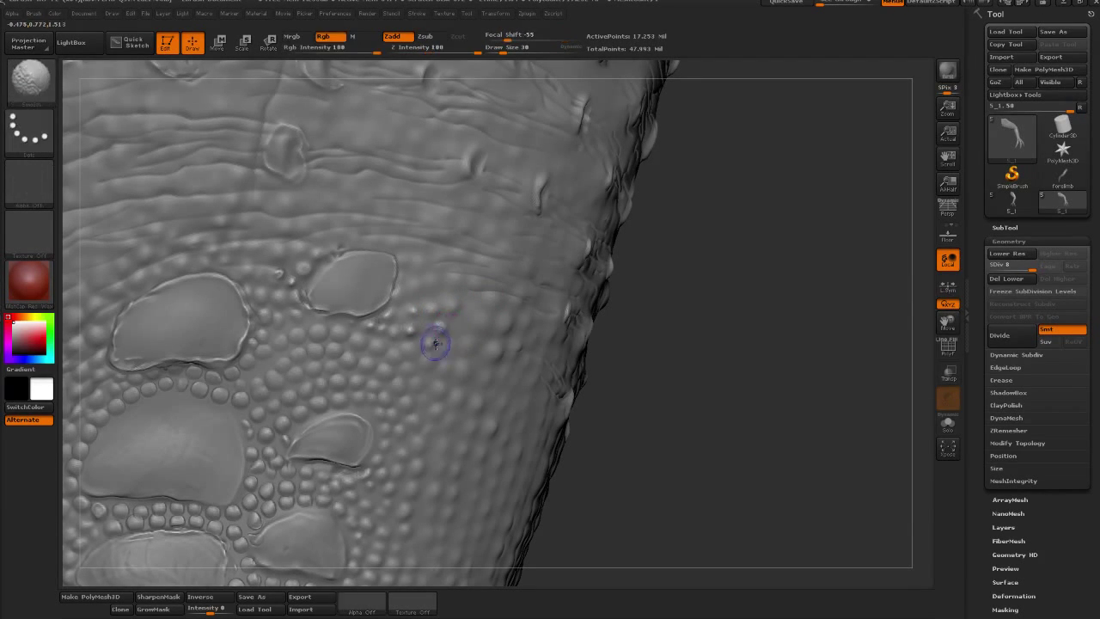
pyautogui.moveTo(528, 332); pyautogui.dragTo(629, 393)
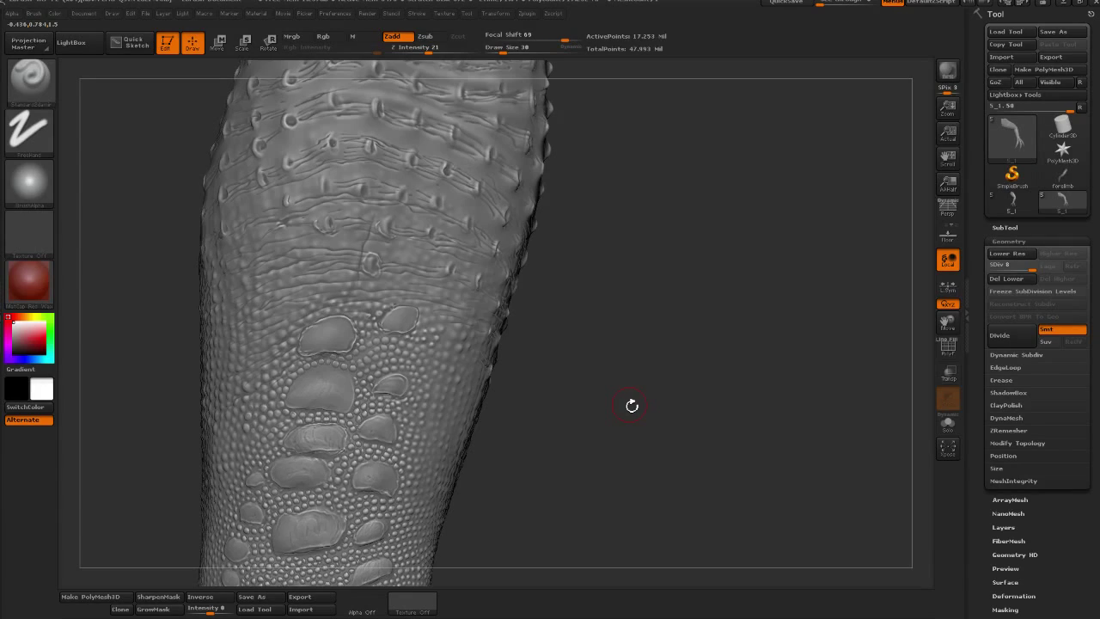
pyautogui.moveTo(802, 366); pyautogui.dragTo(737, 316)
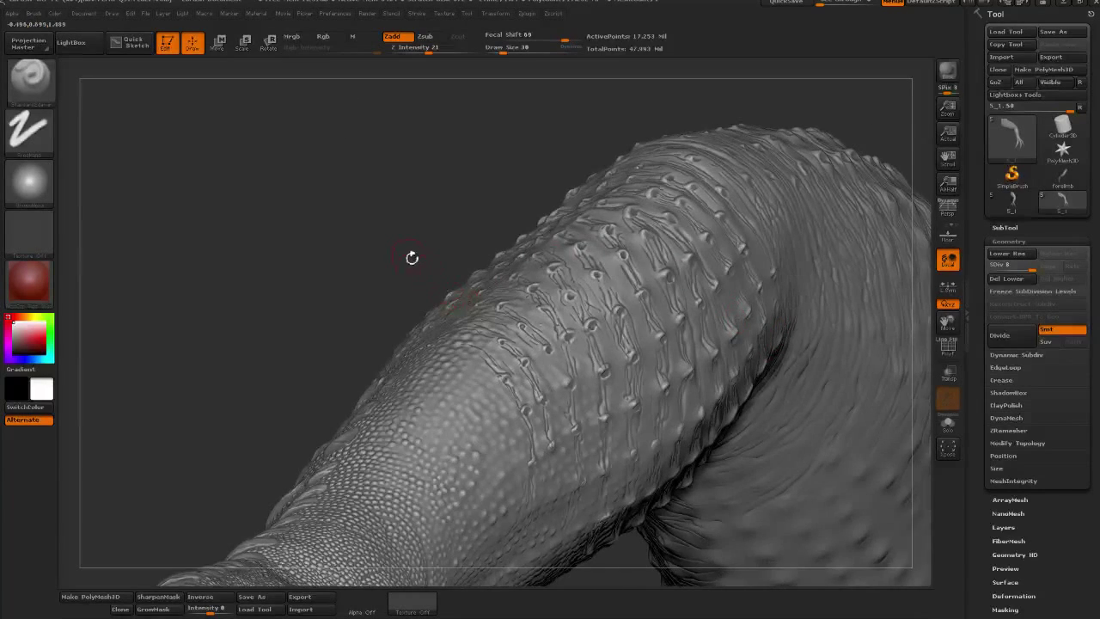
pyautogui.moveTo(411, 258)
pyautogui.mouseDown()
pyautogui.moveTo(361, 339)
pyautogui.moveTo(372, 253)
pyautogui.moveTo(523, 326)
pyautogui.mouseUp()
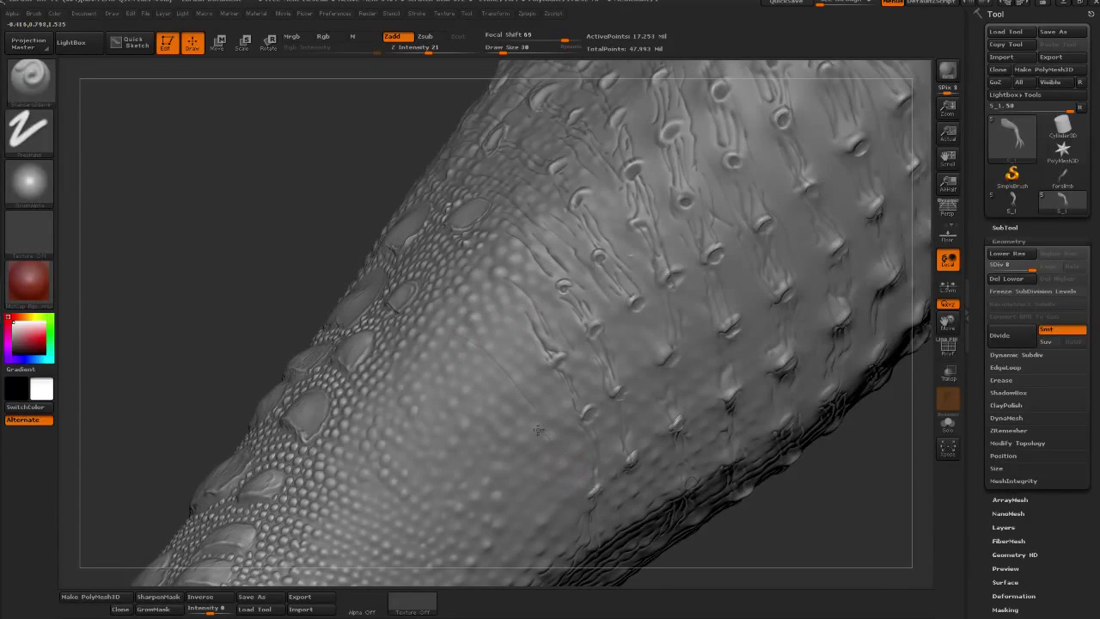
pyautogui.moveTo(260, 319)
pyautogui.mouseDown()
pyautogui.moveTo(785, 433)
pyautogui.moveTo(781, 301)
pyautogui.moveTo(396, 441)
pyautogui.mouseUp()
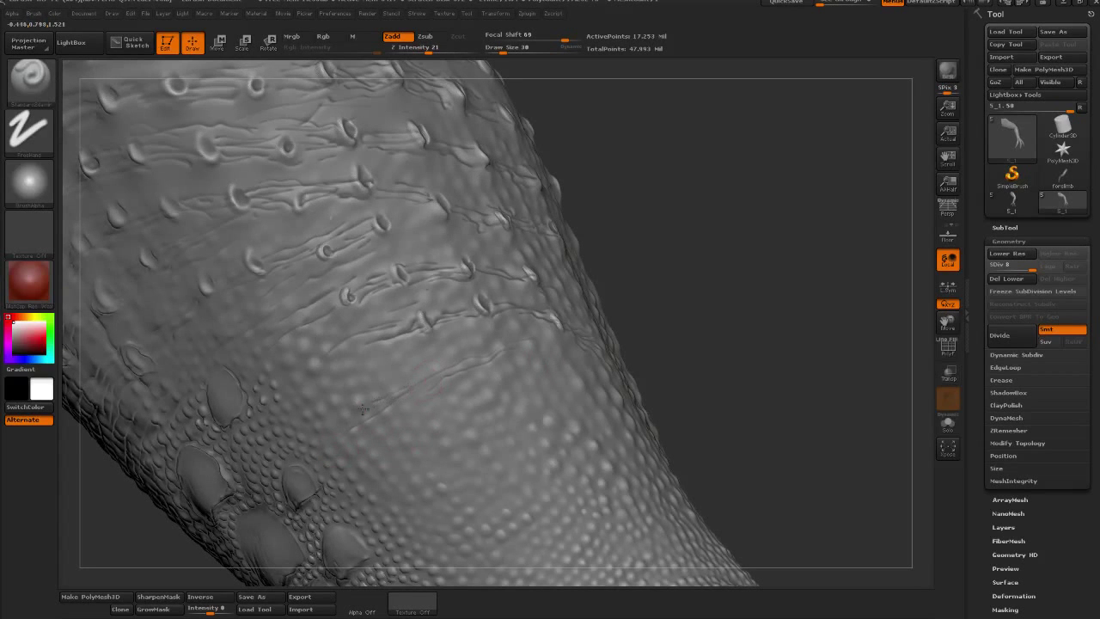
pyautogui.moveTo(532, 369); pyautogui.dragTo(445, 413)
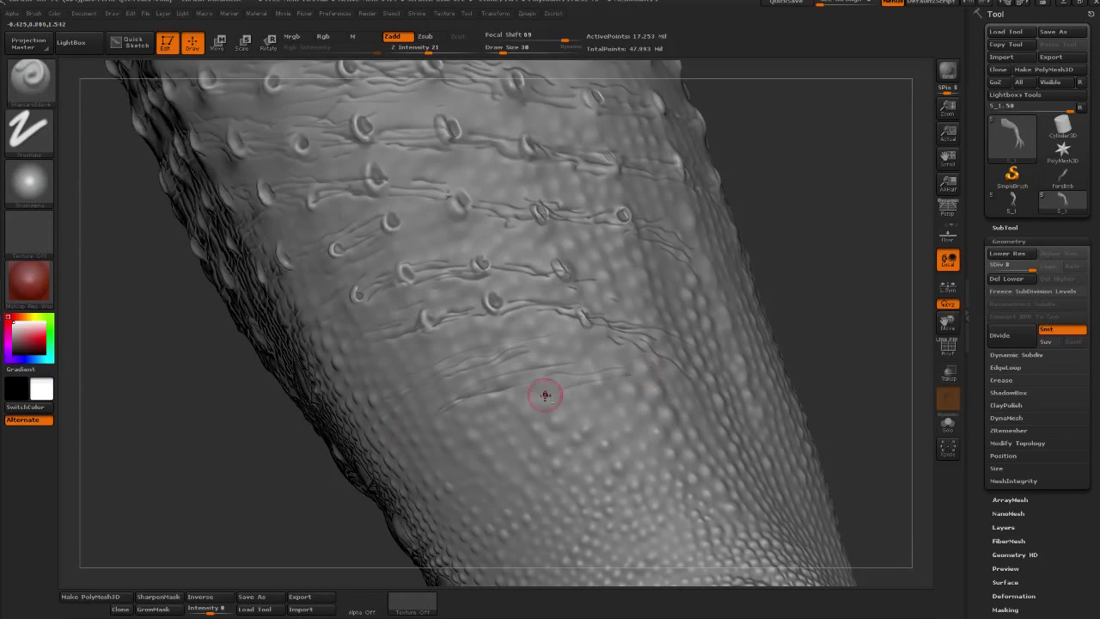
pyautogui.moveTo(644, 387); pyautogui.dragTo(838, 412)
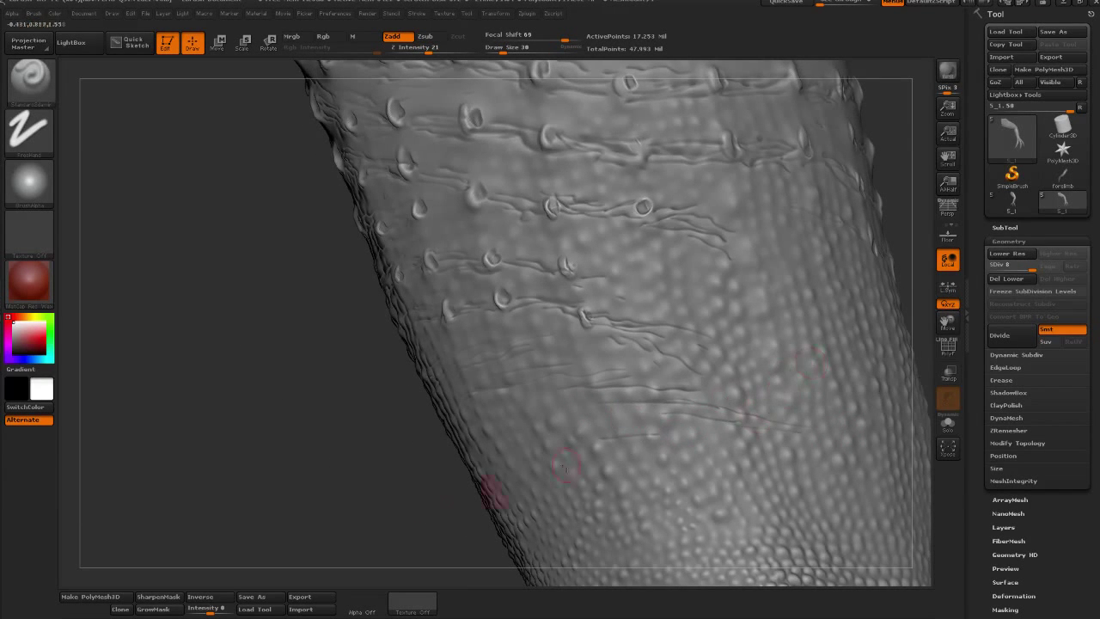
pyautogui.moveTo(491, 491)
pyautogui.mouseDown()
pyautogui.moveTo(765, 398)
pyautogui.moveTo(774, 337)
pyautogui.mouseUp()
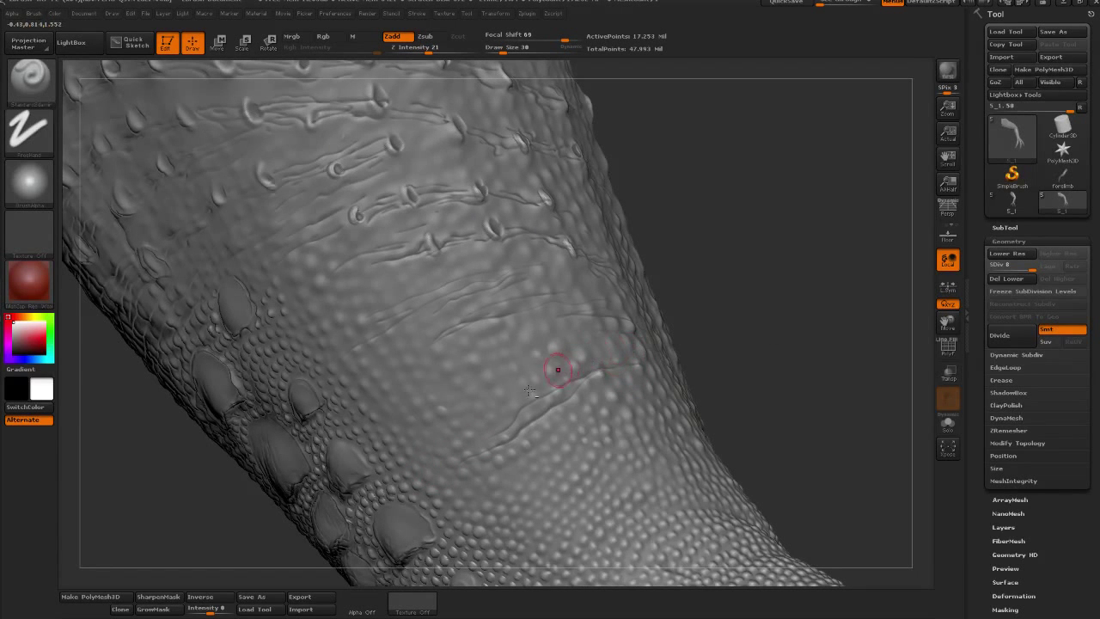
pyautogui.moveTo(533, 378); pyautogui.dragTo(516, 389, button='right')
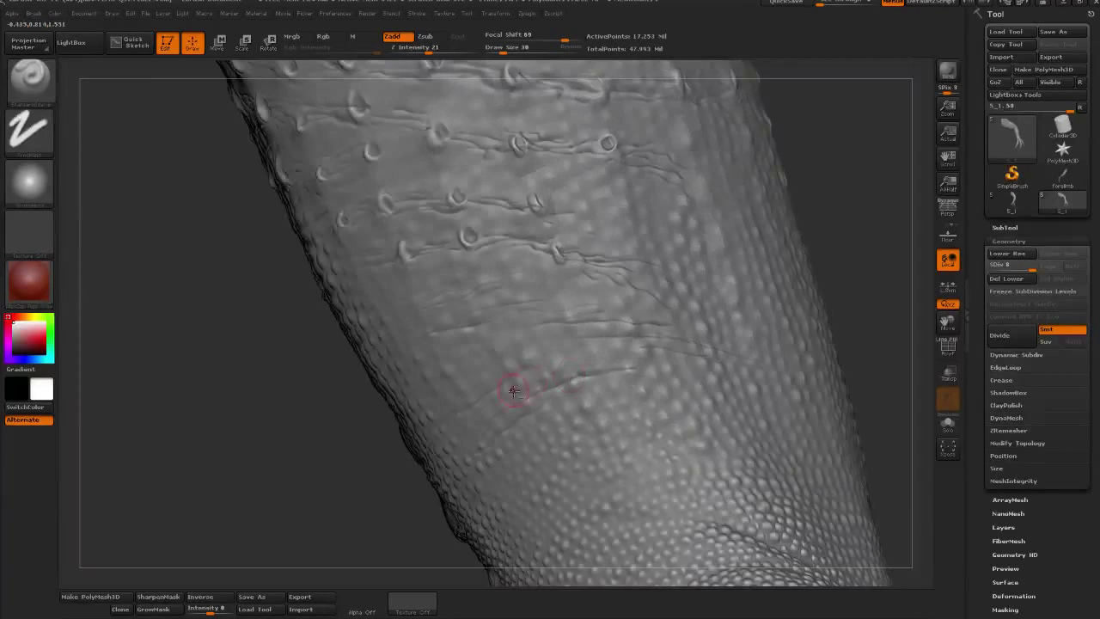
pyautogui.moveTo(668, 364); pyautogui.dragTo(809, 348, button='right')
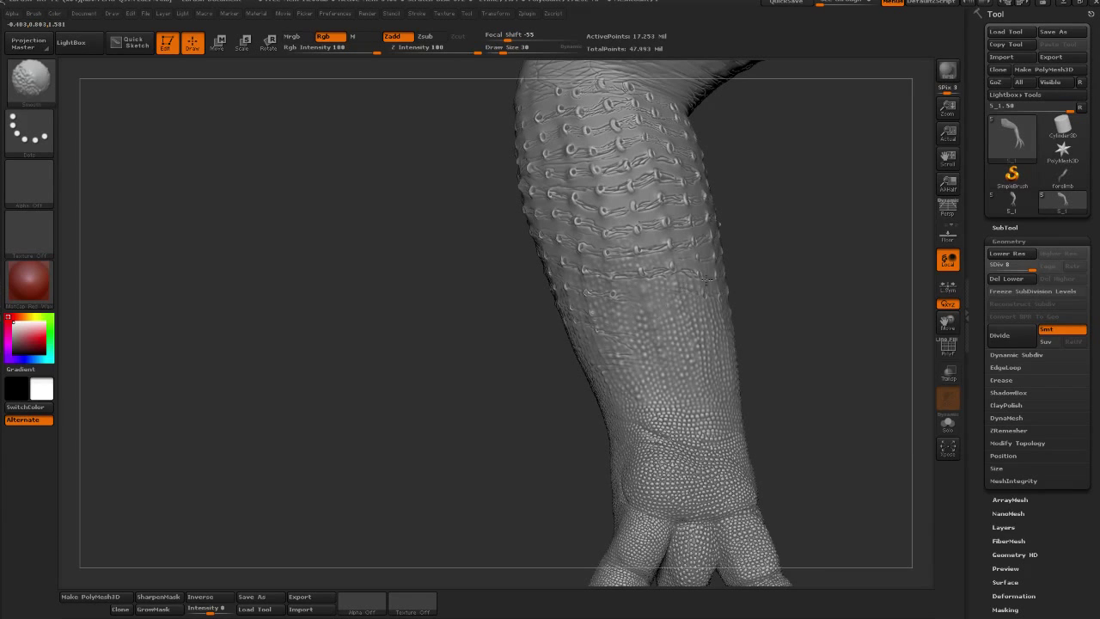
pyautogui.moveTo(861, 295); pyautogui.dragTo(662, 324, button='right')
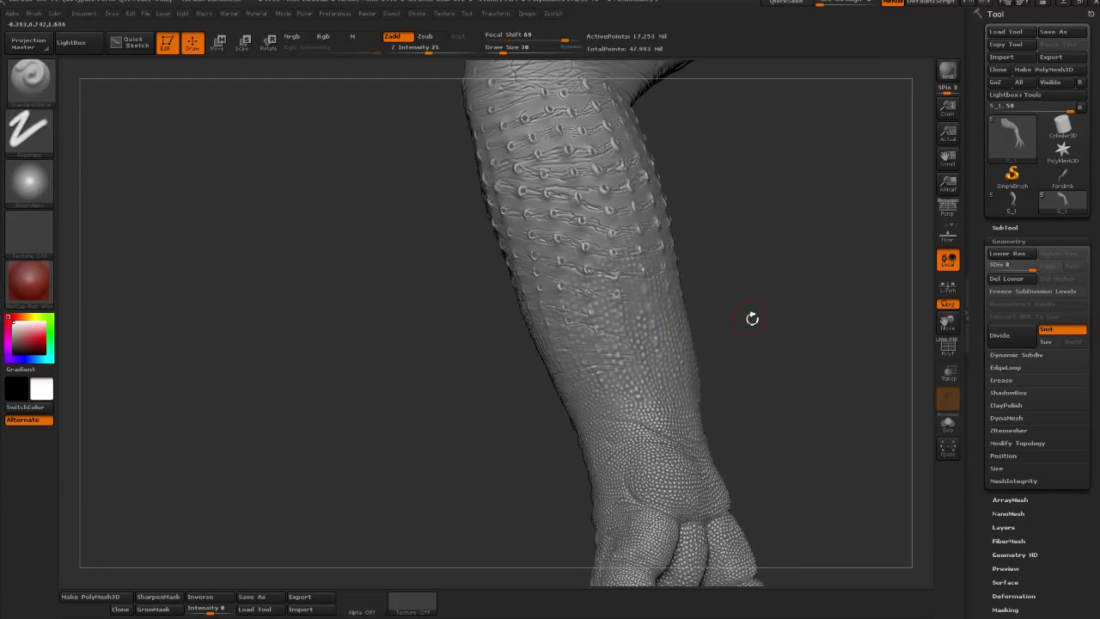
pyautogui.moveTo(751, 315)
pyautogui.mouseDown(button='right')
pyautogui.moveTo(871, 309)
pyautogui.moveTo(761, 363)
pyautogui.mouseUp(button='right')
pyautogui.moveTo(851, 361); pyautogui.dragTo(919, 202, button='right')
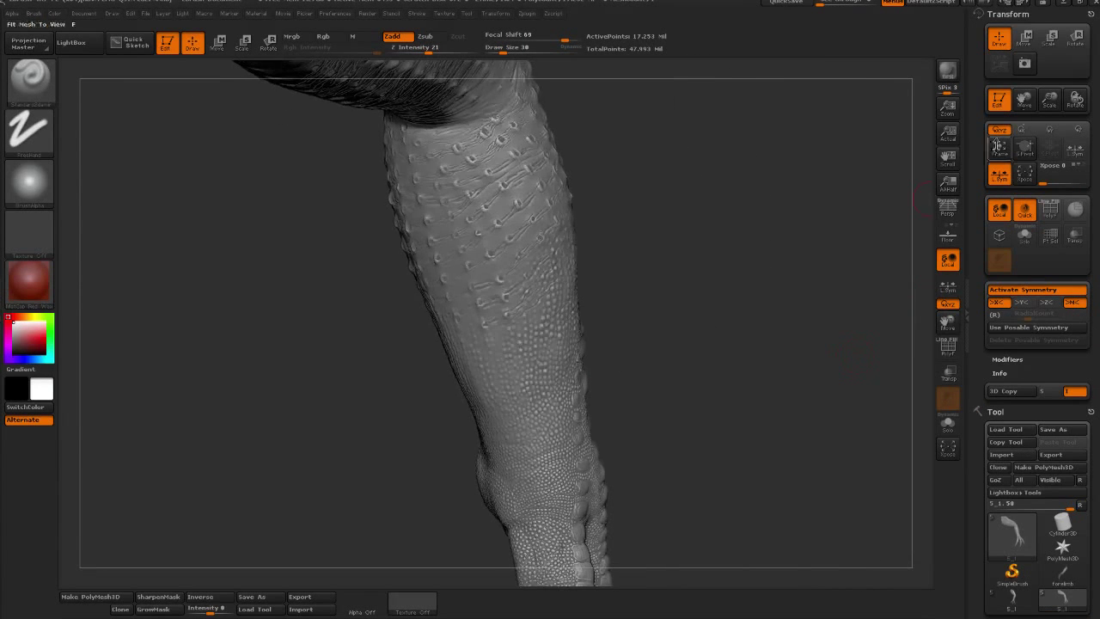
pyautogui.click(1091, 16)
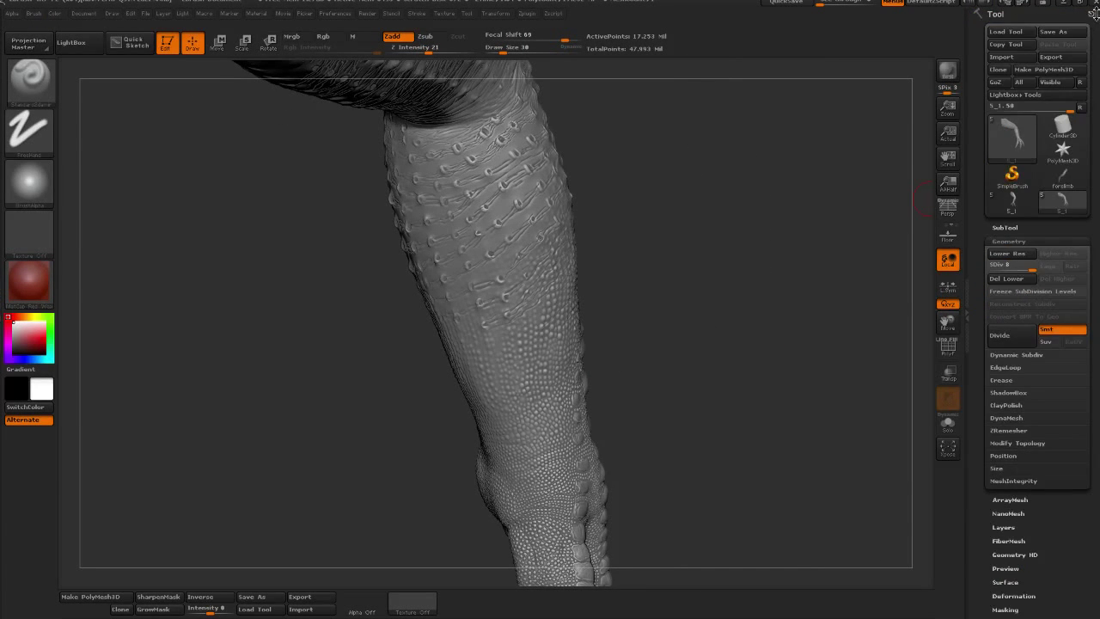
pyautogui.click(1092, 15)
pyautogui.click(995, 13)
pyautogui.moveTo(854, 383)
pyautogui.mouseDown()
pyautogui.moveTo(840, 363)
pyautogui.moveTo(839, 387)
pyautogui.moveTo(799, 395)
pyautogui.moveTo(876, 448)
pyautogui.moveTo(838, 421)
pyautogui.moveTo(810, 377)
pyautogui.moveTo(855, 457)
pyautogui.mouseUp()
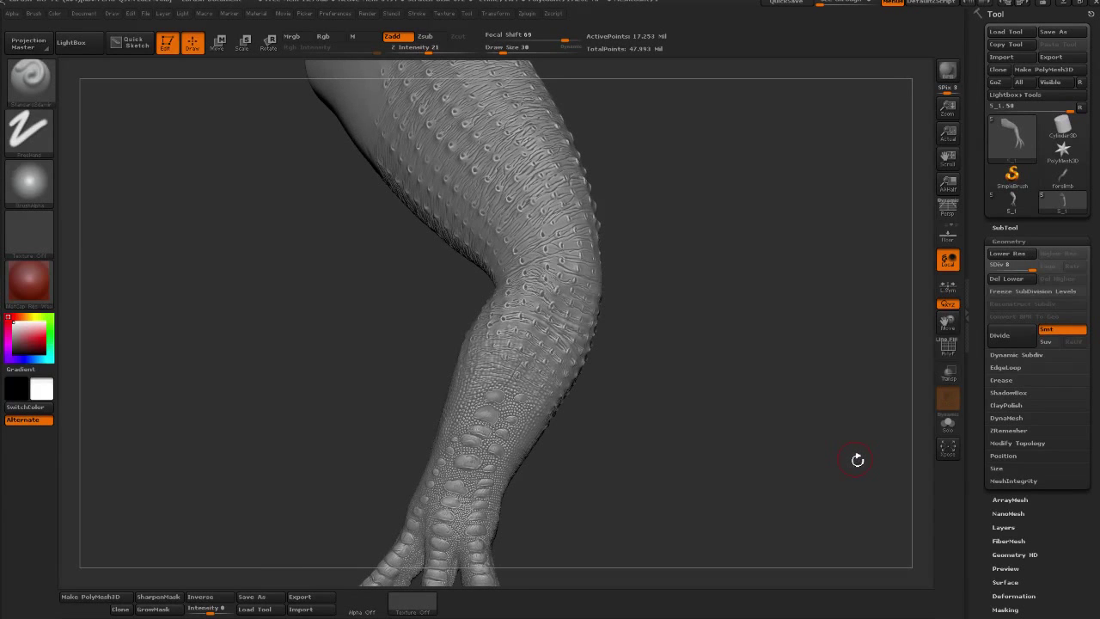
pyautogui.moveTo(854, 463)
pyautogui.mouseDown()
pyautogui.moveTo(803, 476)
pyautogui.moveTo(793, 444)
pyautogui.moveTo(810, 454)
pyautogui.moveTo(807, 395)
pyautogui.moveTo(826, 484)
pyautogui.moveTo(793, 471)
pyautogui.moveTo(804, 477)
pyautogui.moveTo(830, 456)
pyautogui.moveTo(872, 469)
pyautogui.moveTo(768, 405)
pyautogui.moveTo(819, 427)
pyautogui.moveTo(872, 427)
pyautogui.moveTo(846, 442)
pyautogui.mouseUp()
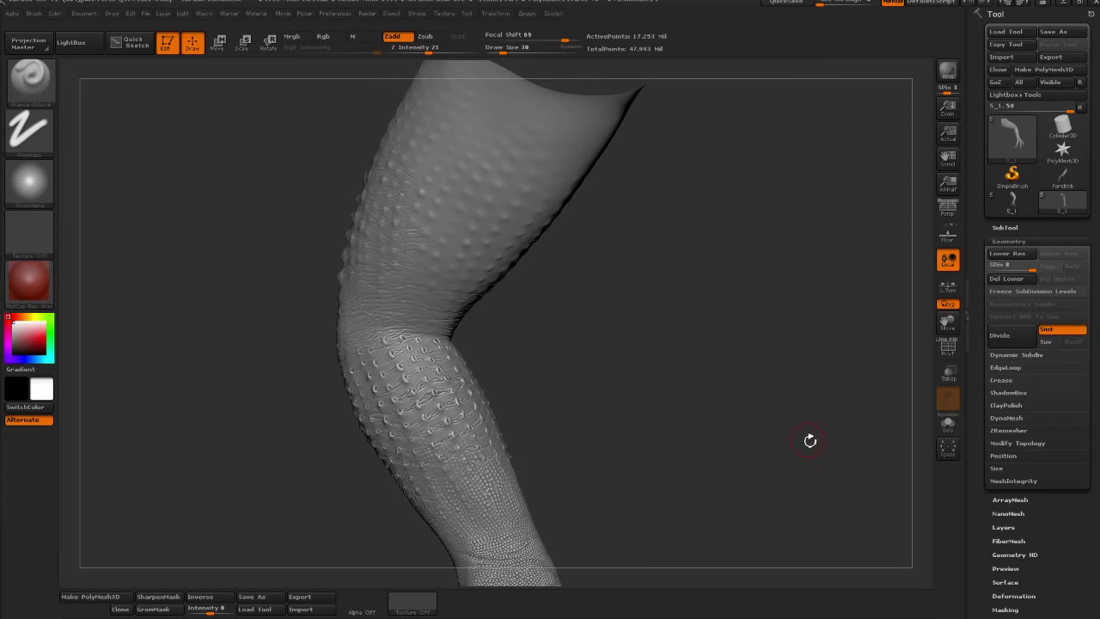
pyautogui.moveTo(772, 437)
pyautogui.mouseDown()
pyautogui.moveTo(731, 439)
pyautogui.moveTo(865, 475)
pyautogui.moveTo(739, 371)
pyautogui.moveTo(717, 334)
pyautogui.moveTo(852, 352)
pyautogui.mouseUp()
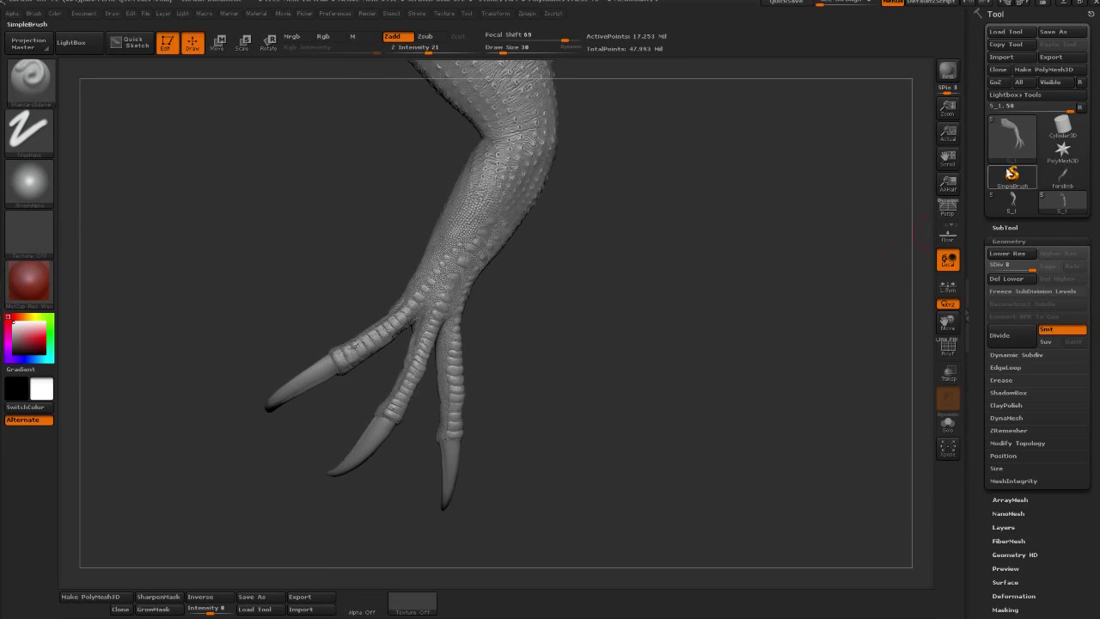
# - Save the tool as 3b.ZTL in the Deinocheirus folder, replacing the existing file
pyautogui.click(1058, 35)
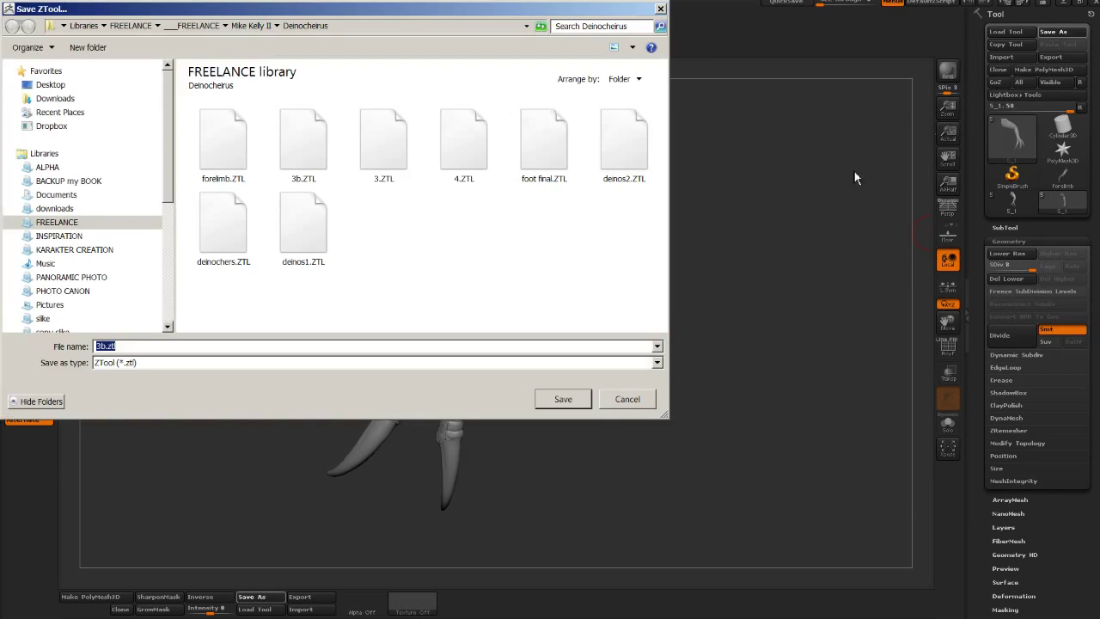
pyautogui.click(305, 160)
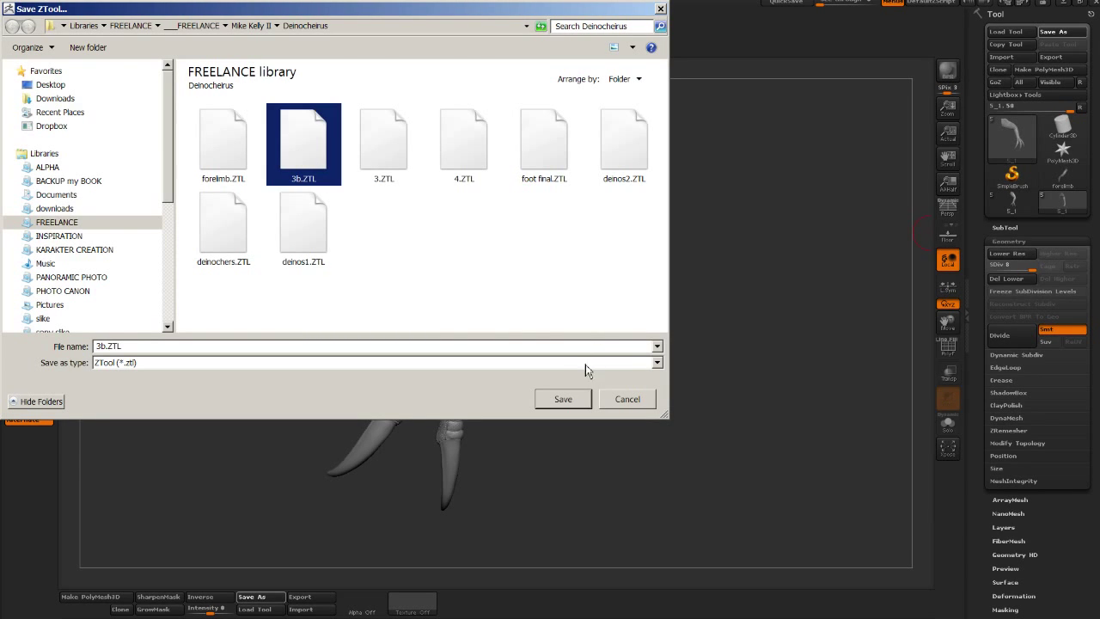
pyautogui.click(571, 404)
pyautogui.click(601, 321)
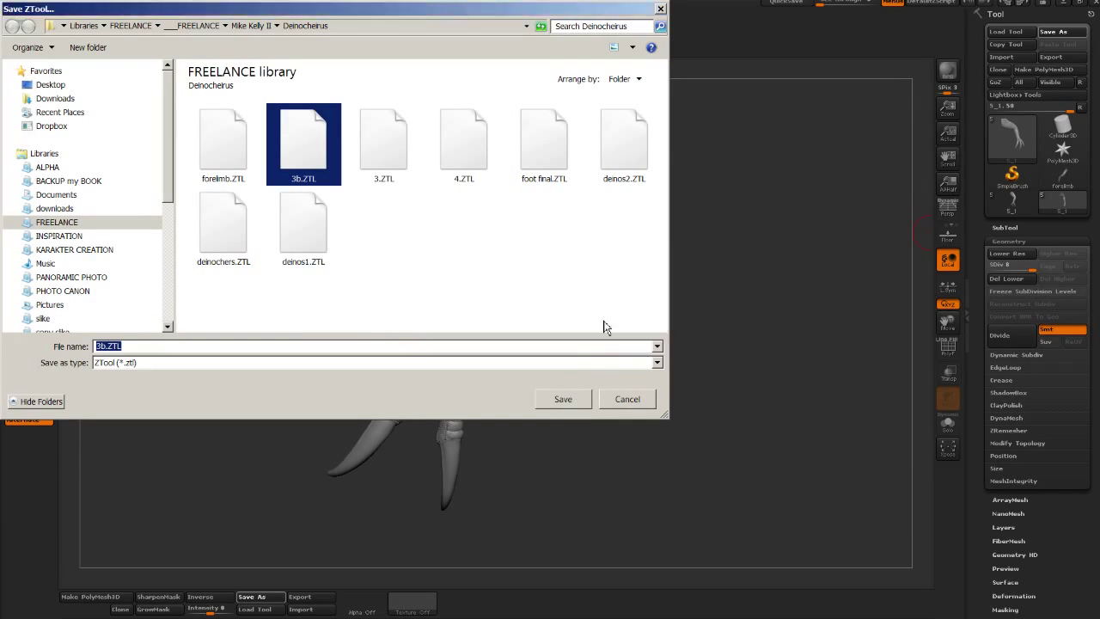
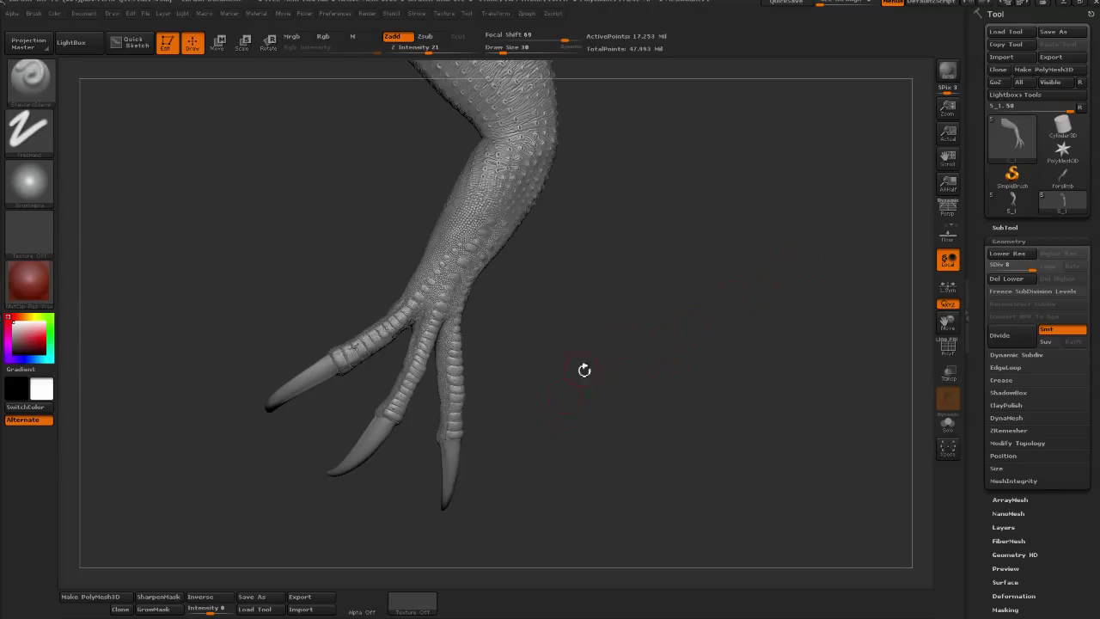
# - Lower the foot's subdivision level and frame a close view along the three claws
pyautogui.hotkey('shift', 'd')
pyautogui.moveTo(624, 354)
pyautogui.mouseDown()
pyautogui.moveTo(620, 463)
pyautogui.moveTo(483, 343)
pyautogui.moveTo(499, 388)
pyautogui.moveTo(502, 326)
pyautogui.mouseUp()
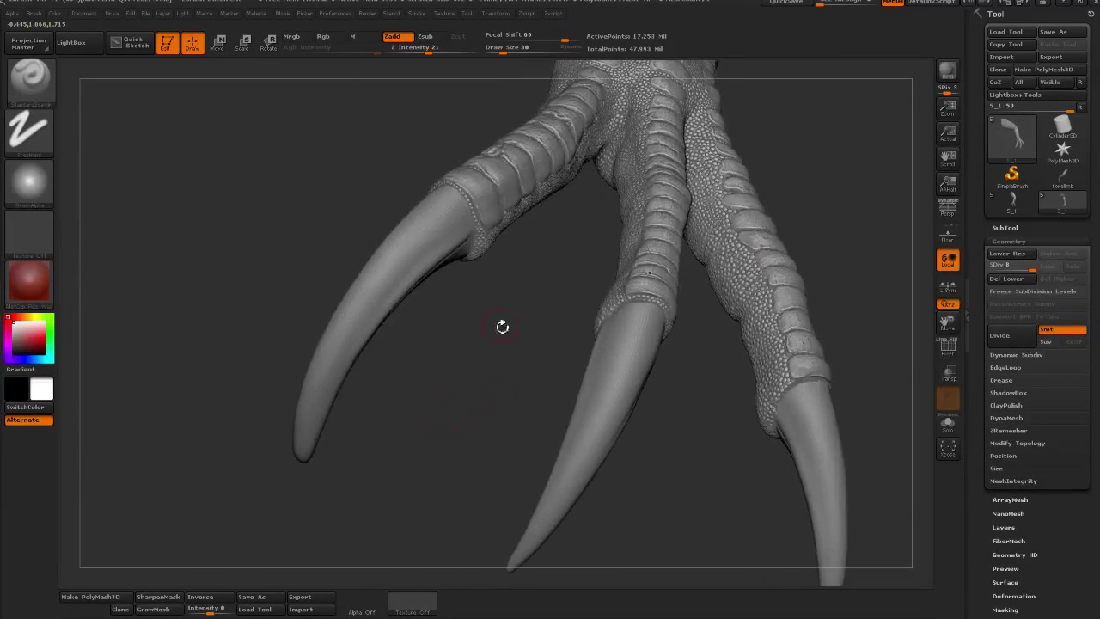
pyautogui.moveTo(462, 155)
pyautogui.mouseDown()
pyautogui.moveTo(408, 412)
pyautogui.moveTo(348, 254)
pyautogui.mouseUp()
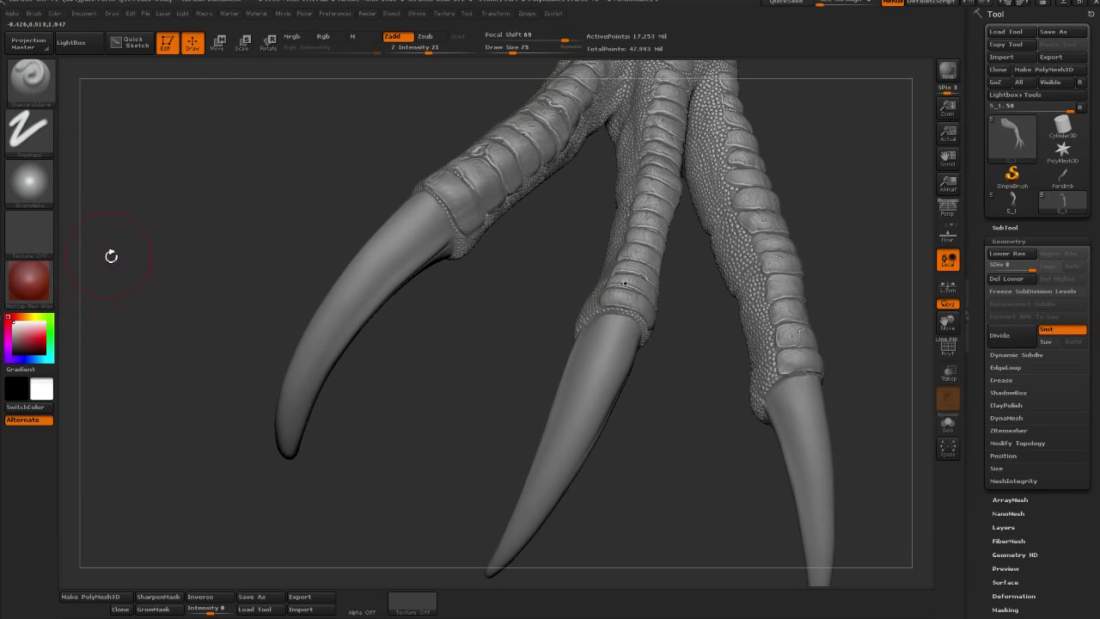
# - Load the a3c cracked-noise alpha and set the stroke type to FreeHand
pyautogui.click(43, 251)
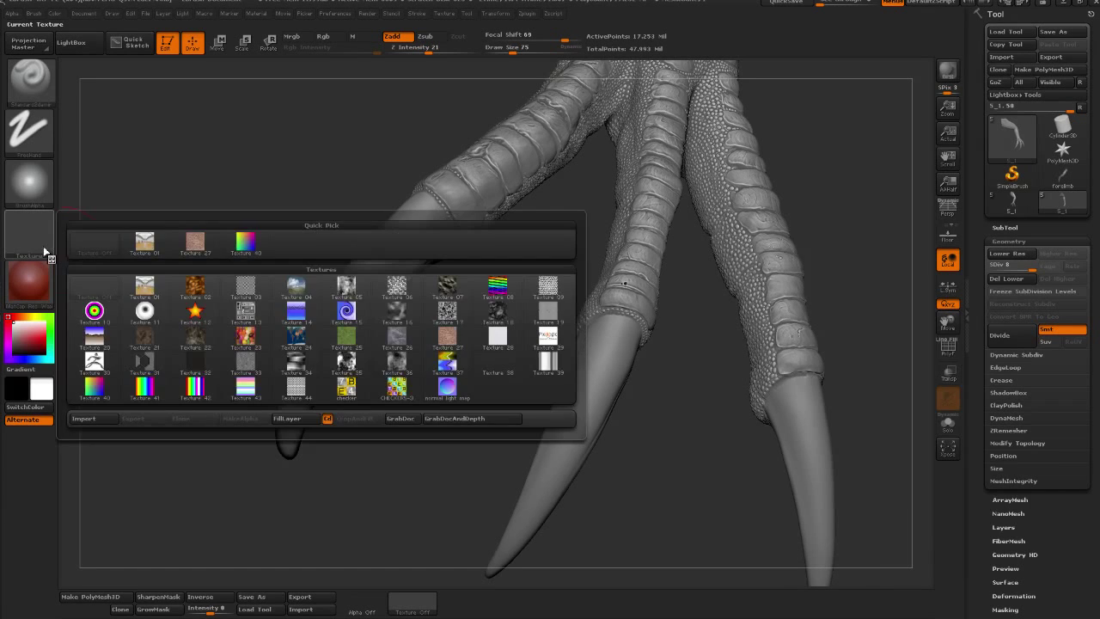
pyautogui.click(31, 184)
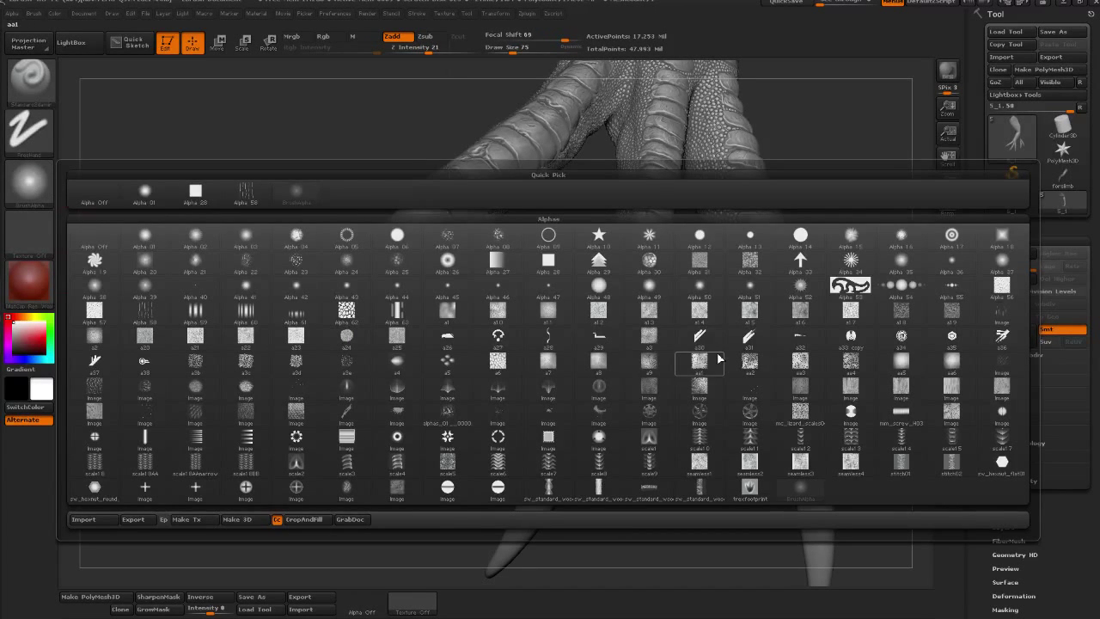
pyautogui.moveTo(246, 362)
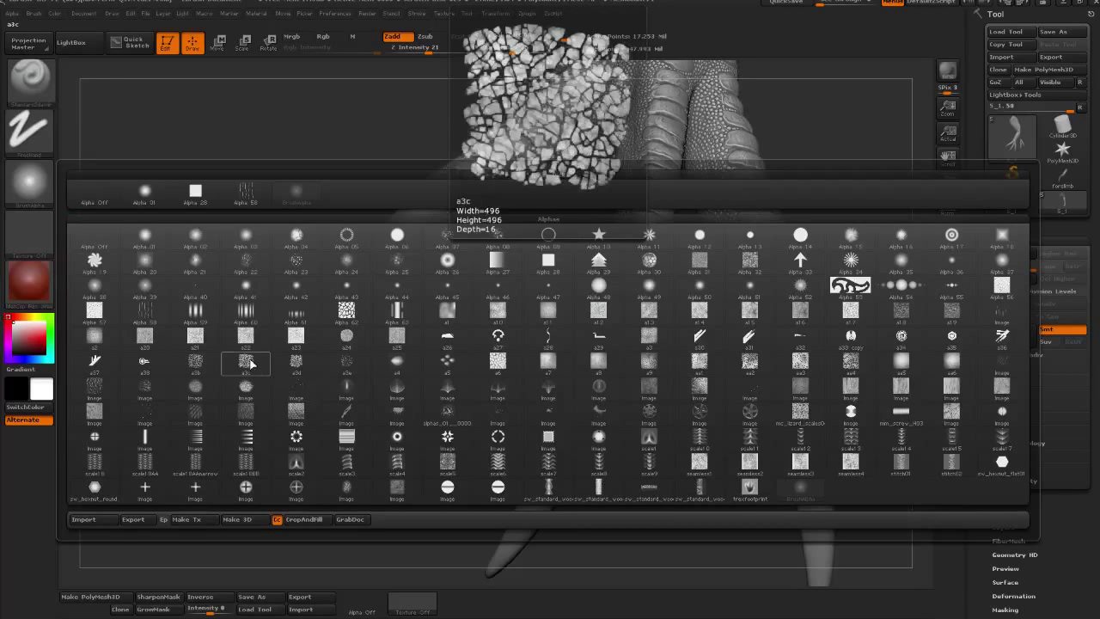
pyautogui.click(247, 362)
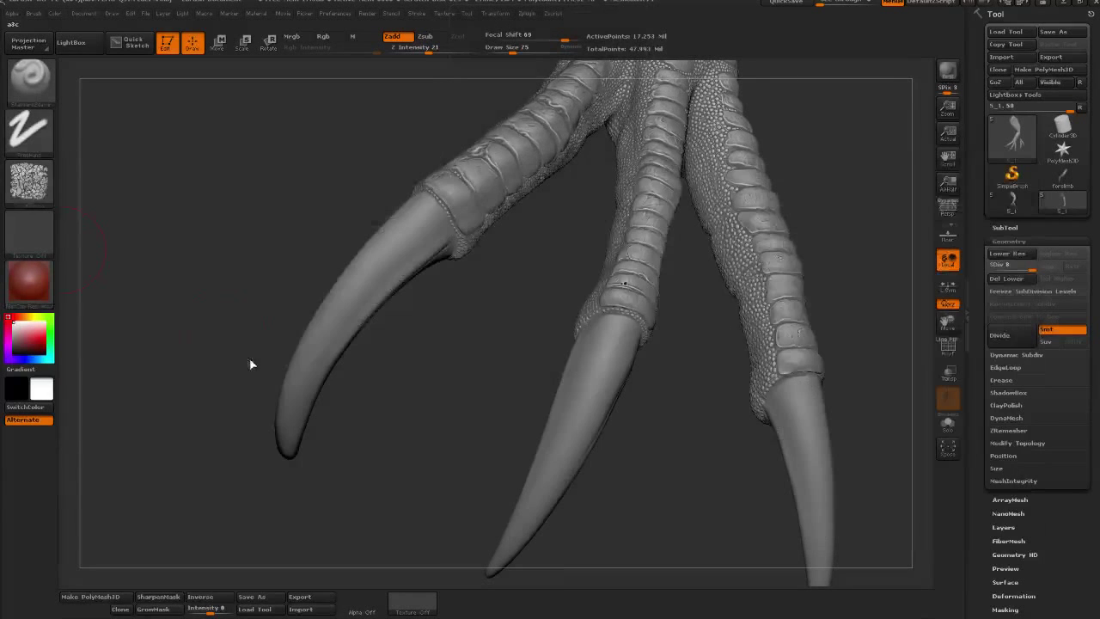
pyautogui.click(37, 131)
pyautogui.click(143, 146)
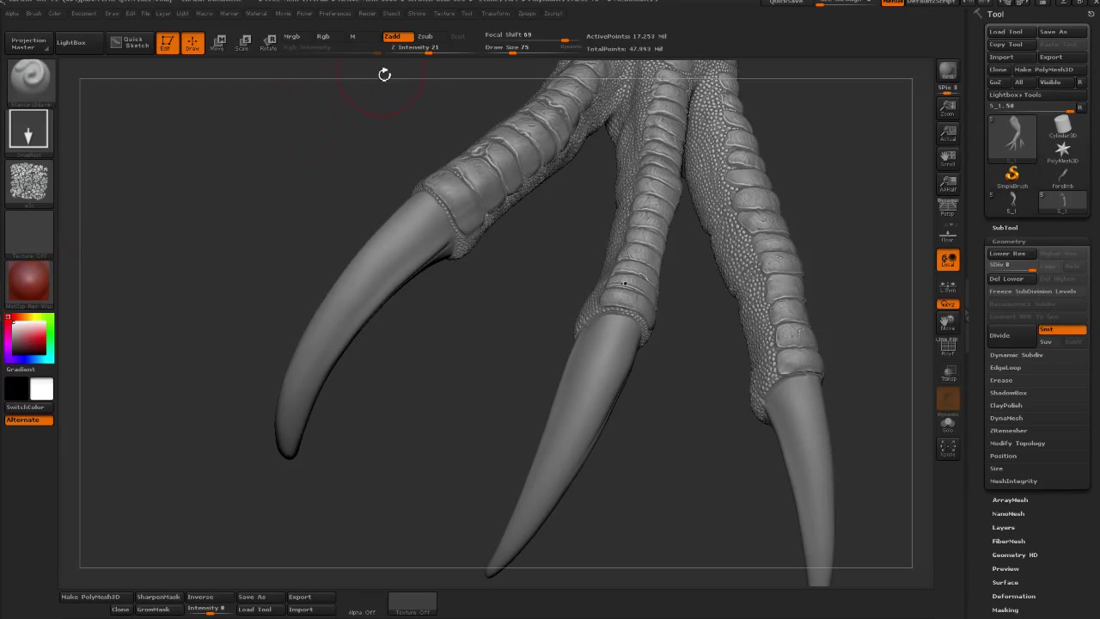
pyautogui.moveTo(443, 323); pyautogui.dragTo(158, 177)
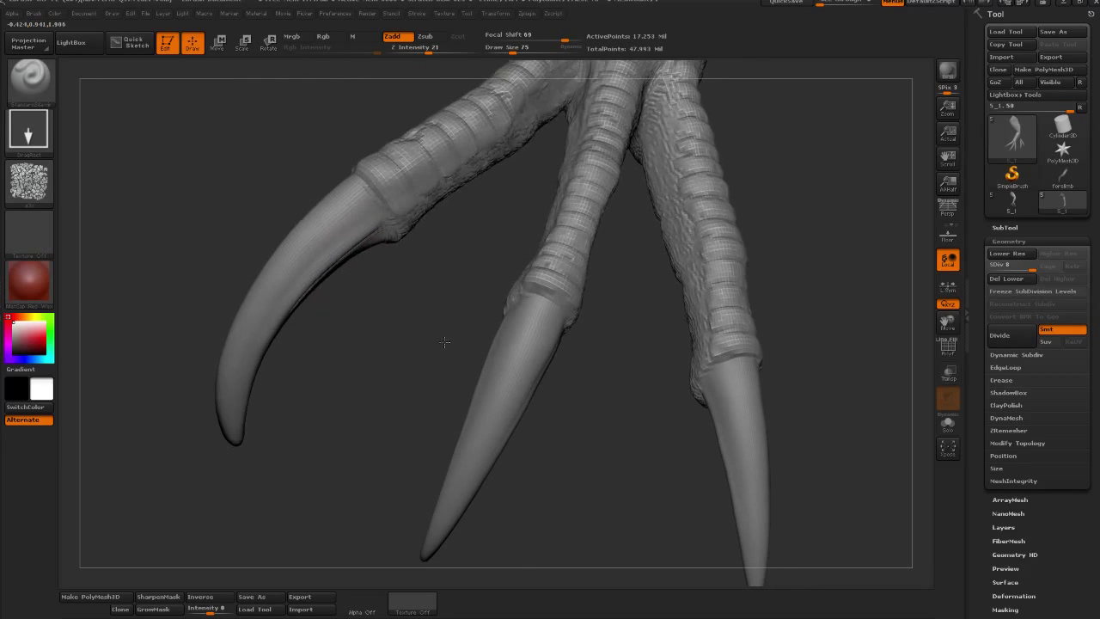
pyautogui.click(49, 135)
pyautogui.click(194, 144)
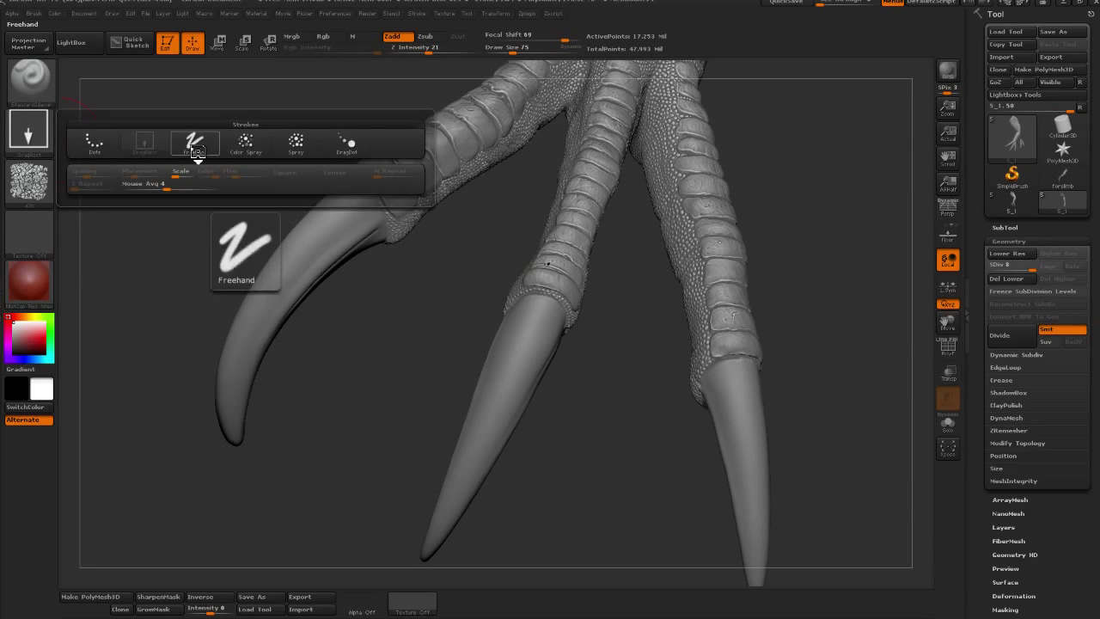
# - Enable Roll in the Stroke Modifiers and set its Roll Distance
pyautogui.click(422, 16)
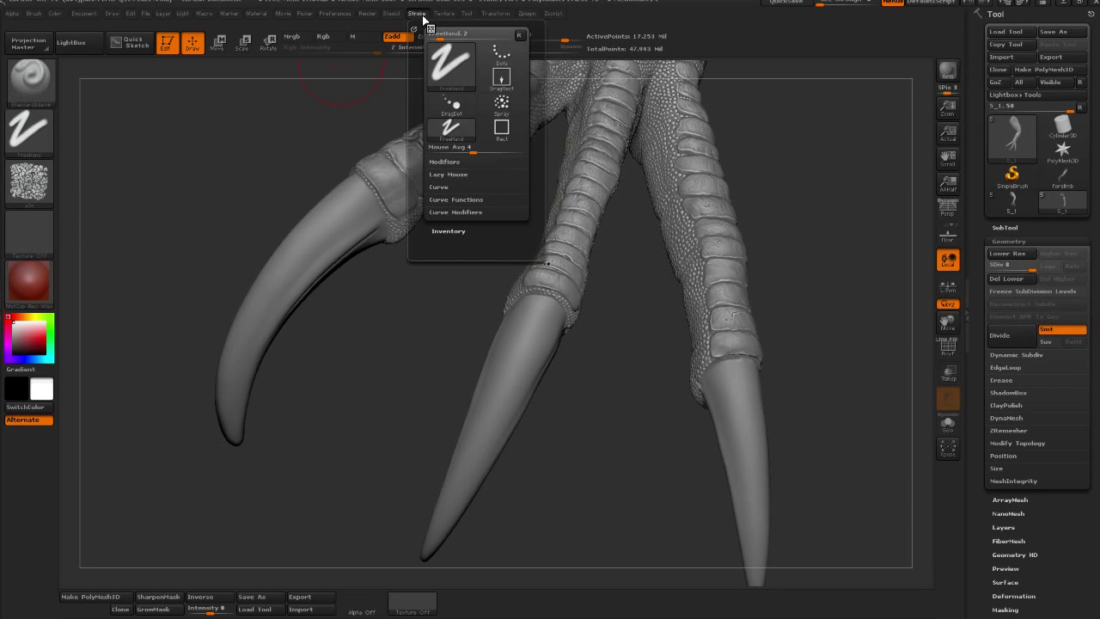
pyautogui.click(465, 166)
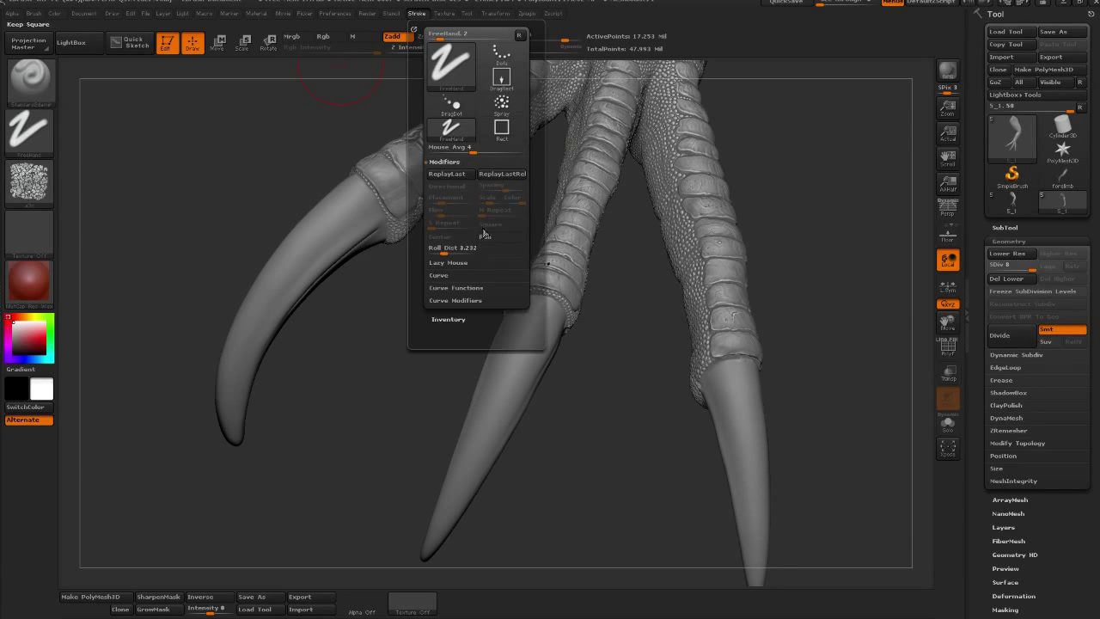
pyautogui.click(448, 249)
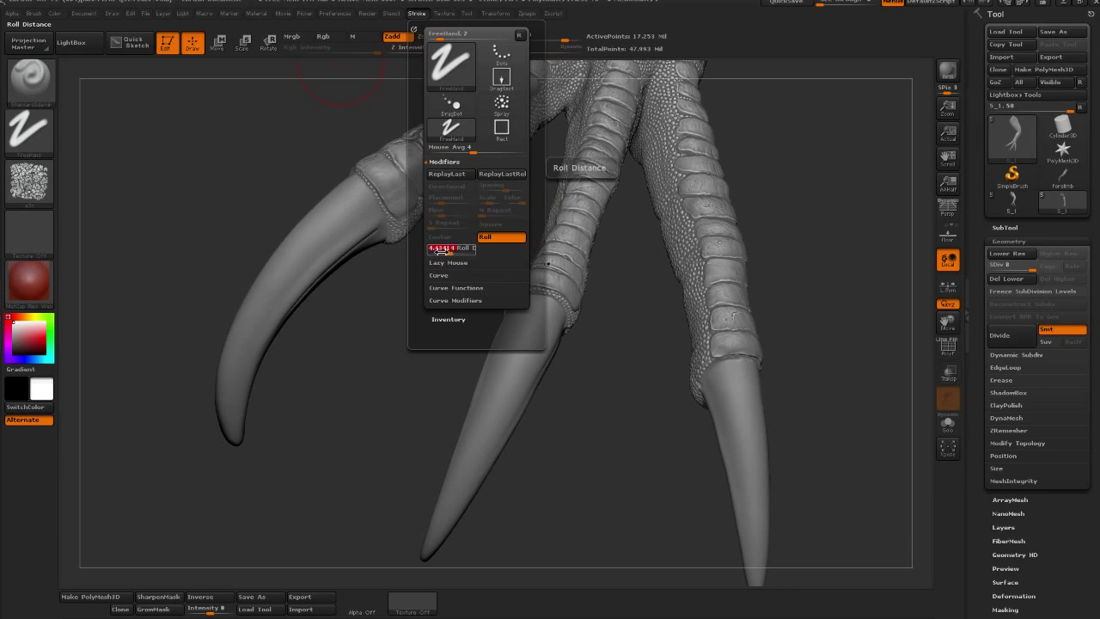
pyautogui.press('Return')
# - Switch to the hPolish (B-H-P) brush and give it the a3c alpha
pyautogui.press('b')
pyautogui.press('h')
pyautogui.press('p')
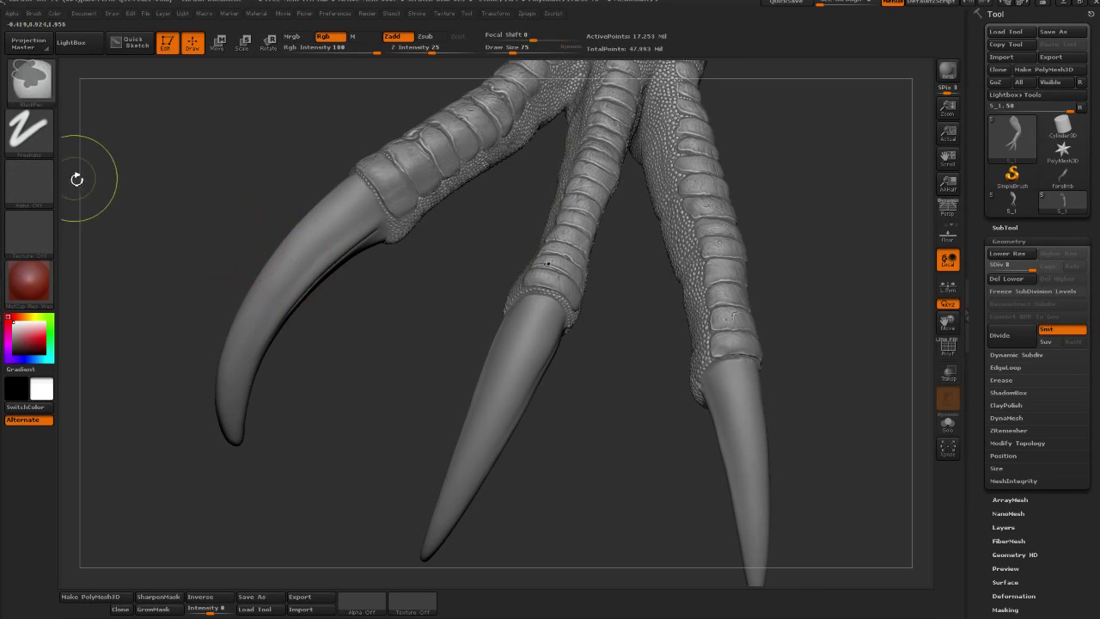
pyautogui.click(44, 146)
pyautogui.click(53, 192)
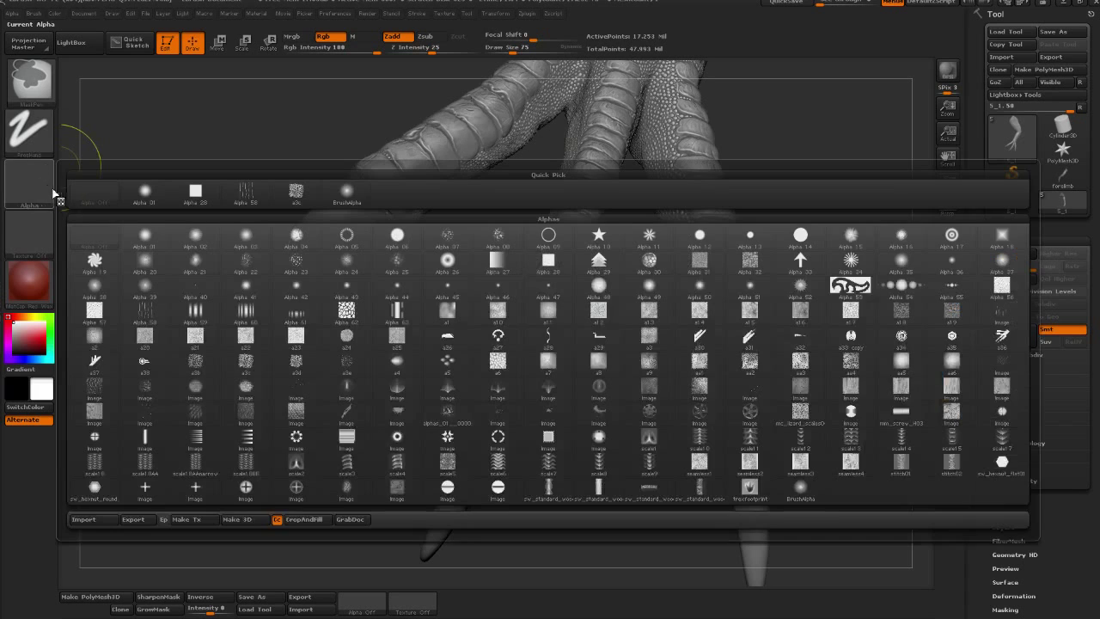
pyautogui.click(294, 196)
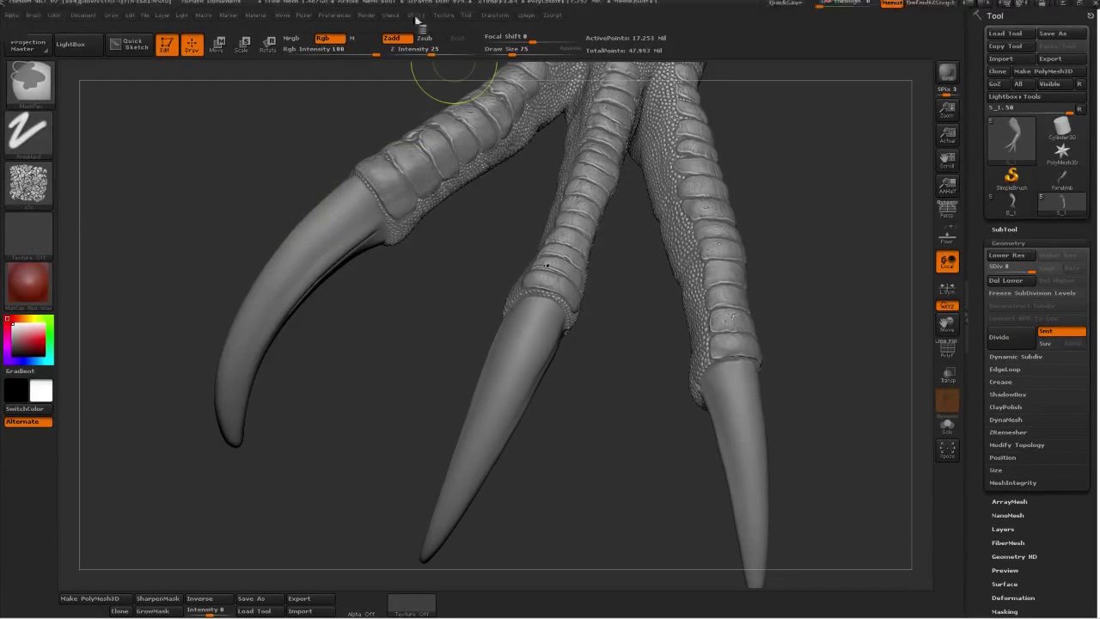
# - Return to the Standard brush and restore ZBrush to a smaller window
pyautogui.click(419, 15)
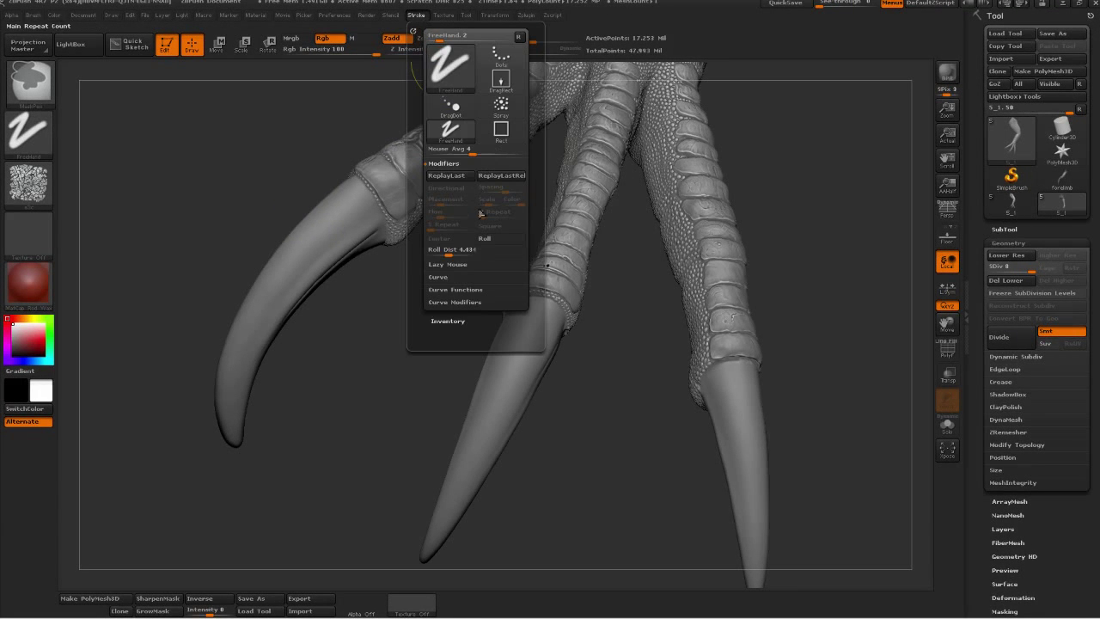
pyautogui.press('b')
pyautogui.press('s')
pyautogui.press('t')
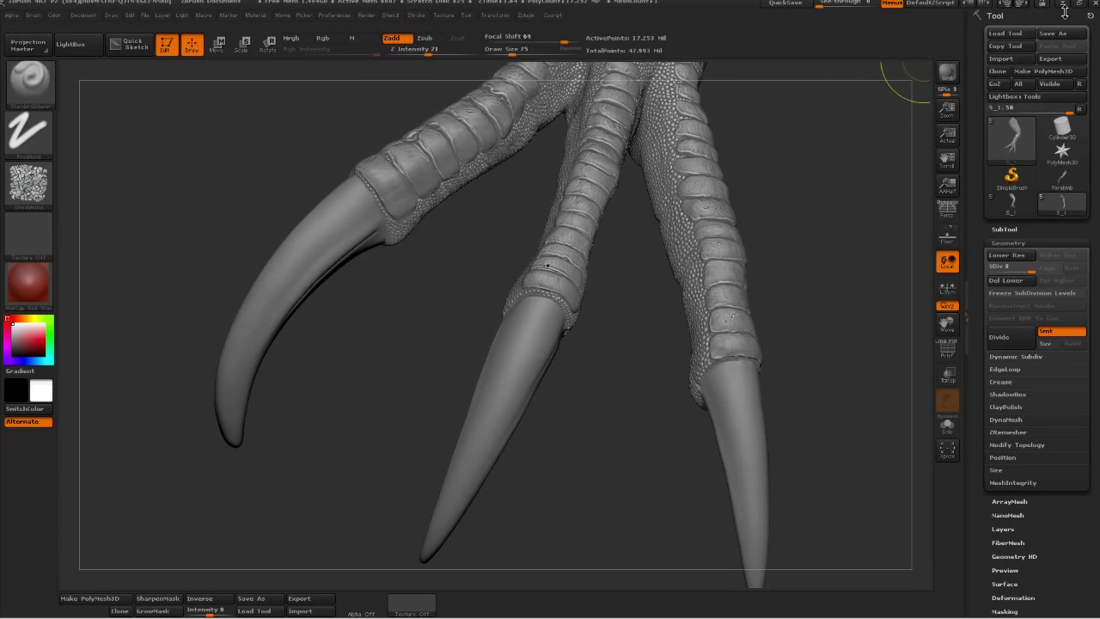
pyautogui.click(1082, 5)
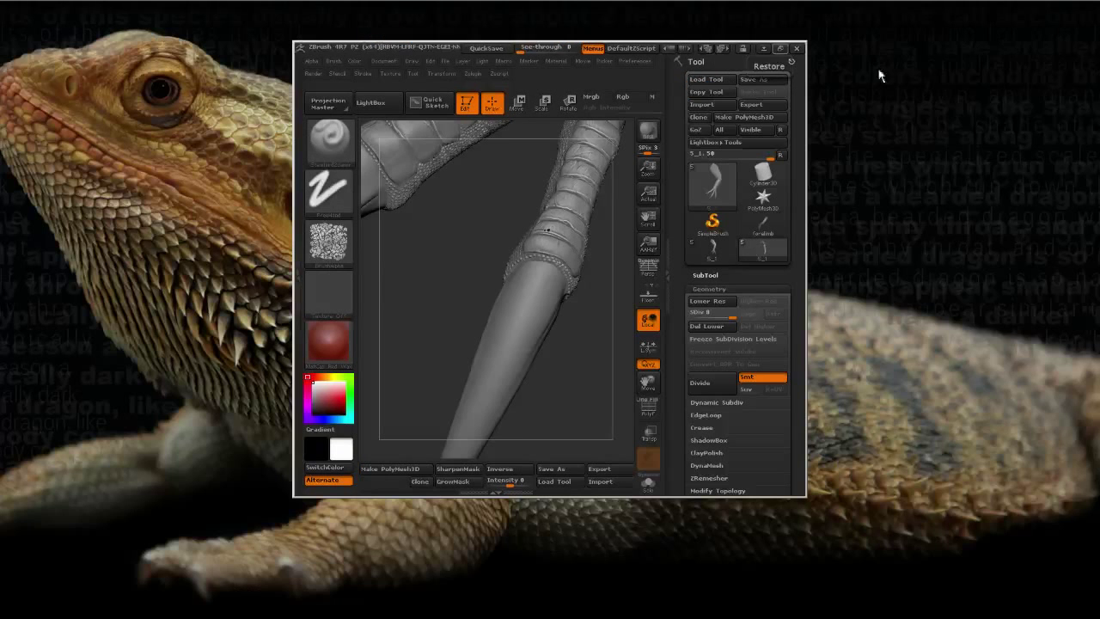
# - Maximize ZBrush and paint a test a3c streak down the middle talon
pyautogui.click(780, 49)
pyautogui.keyDown('alt'); pyautogui.moveTo(508, 238); pyautogui.dragTo(495, 131); pyautogui.keyUp('alt')
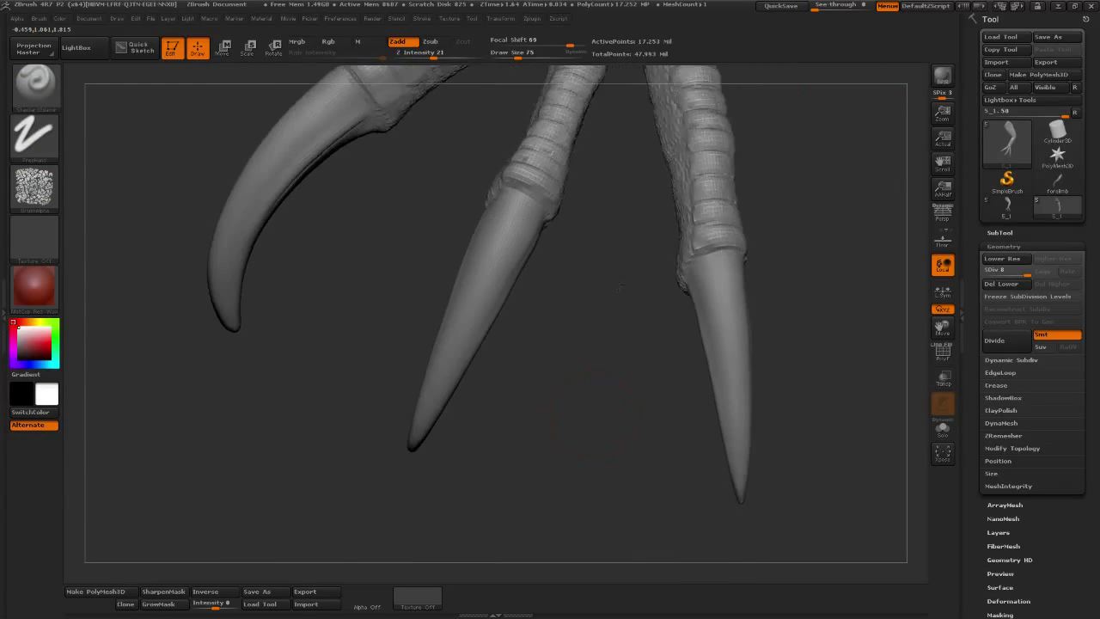
pyautogui.moveTo(518, 217); pyautogui.dragTo(421, 421)
pyautogui.press('b')
pyautogui.press('s')
pyautogui.press('t')
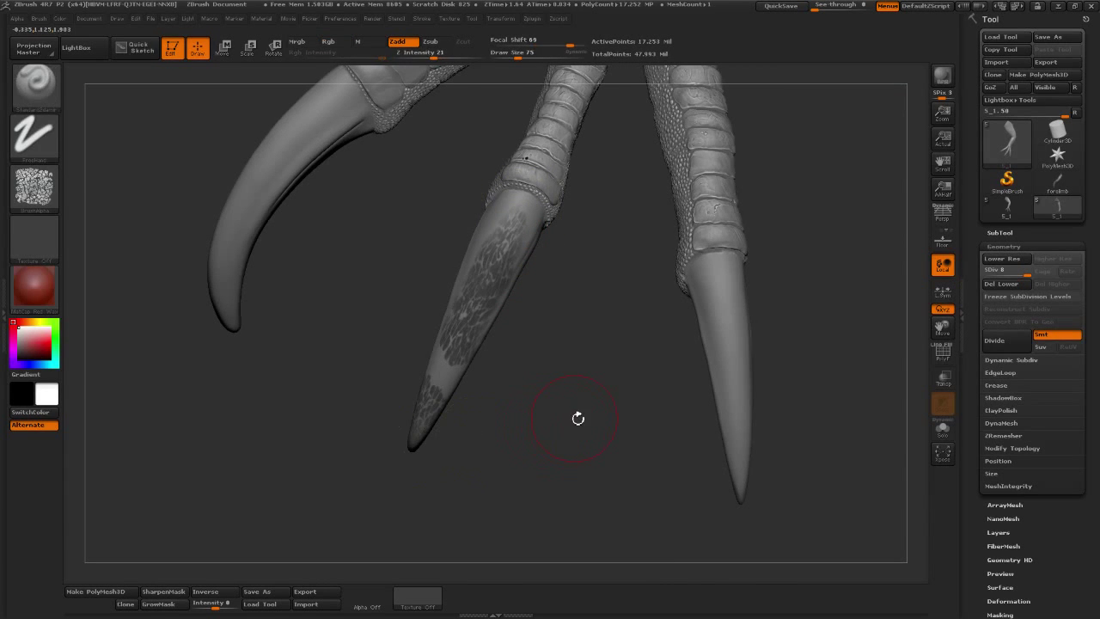
pyautogui.moveTo(577, 417); pyautogui.dragTo(605, 129)
# - Undo the test streak and raise the brush Draw Size to 150
pyautogui.moveTo(526, 55); pyautogui.dragTo(531, 56)
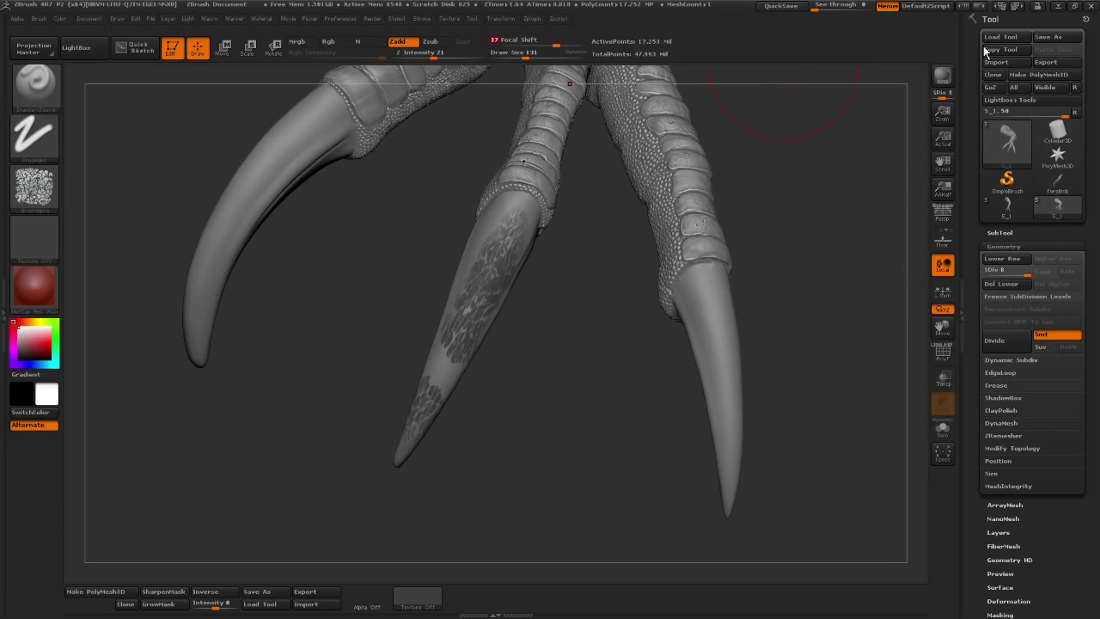
pyautogui.hotkey('ctrl', 'z')
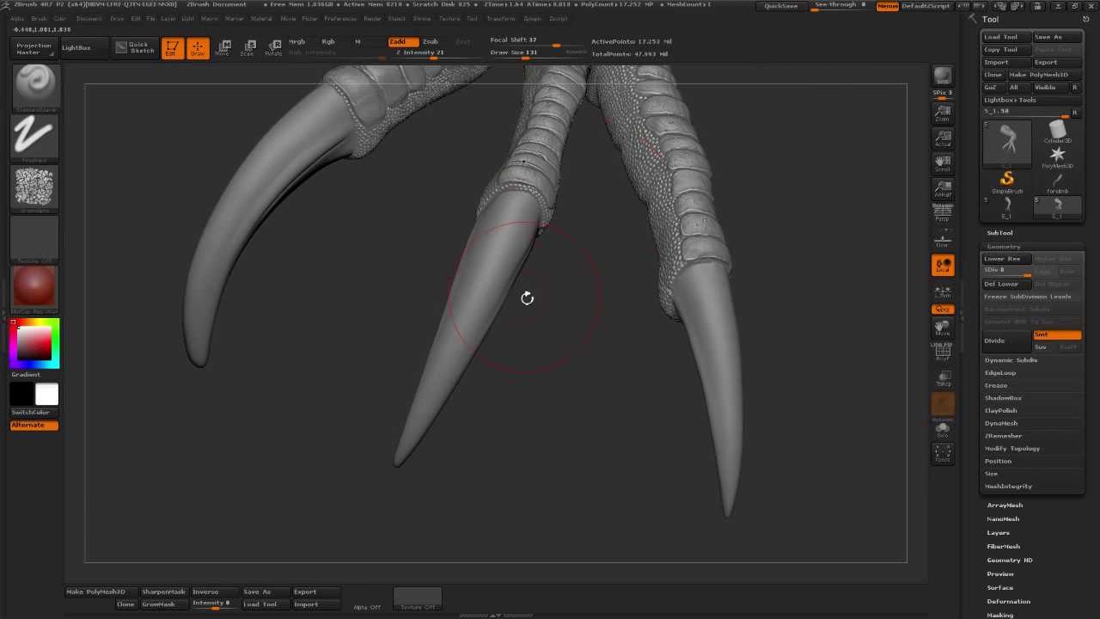
pyautogui.moveTo(527, 297); pyautogui.dragTo(600, 285)
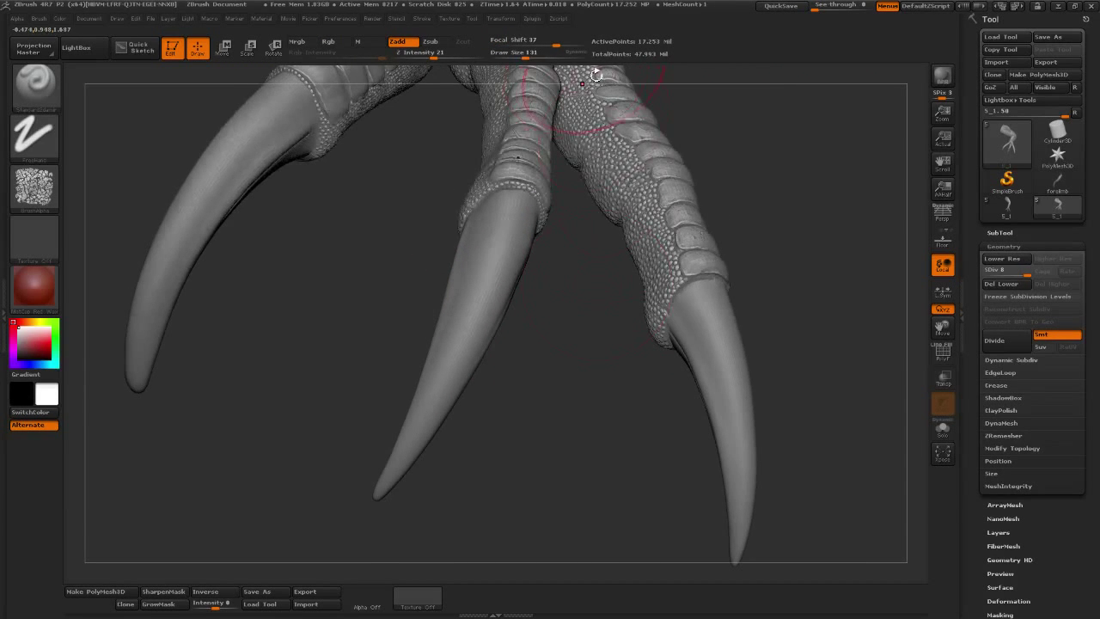
pyautogui.moveTo(525, 55); pyautogui.dragTo(534, 56)
pyautogui.moveTo(550, 360); pyautogui.dragTo(527, 126)
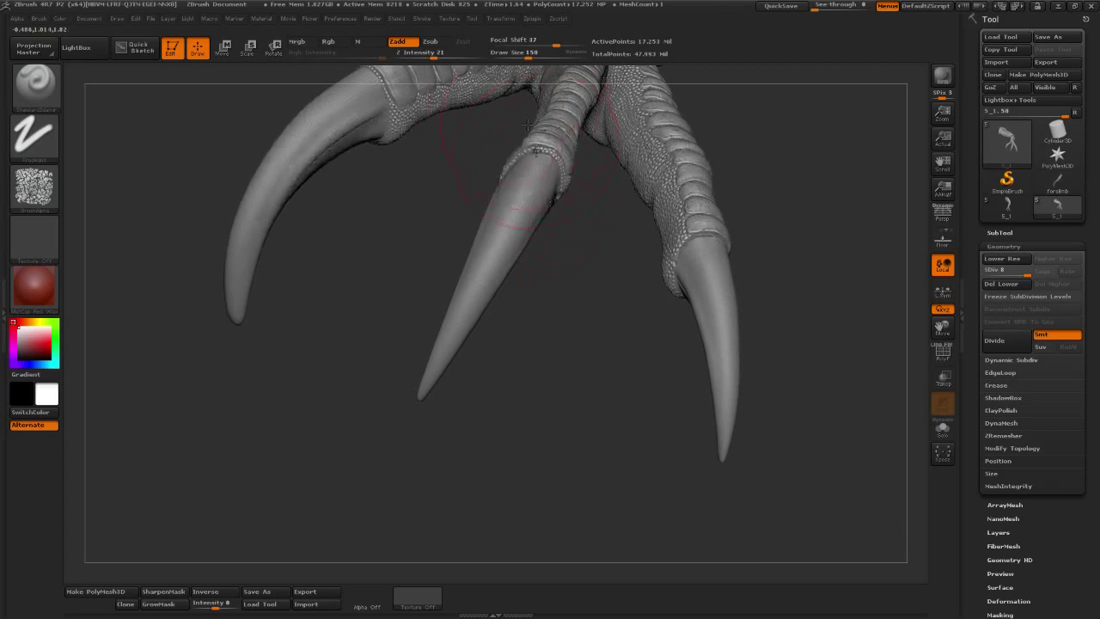
pyautogui.click(421, 18)
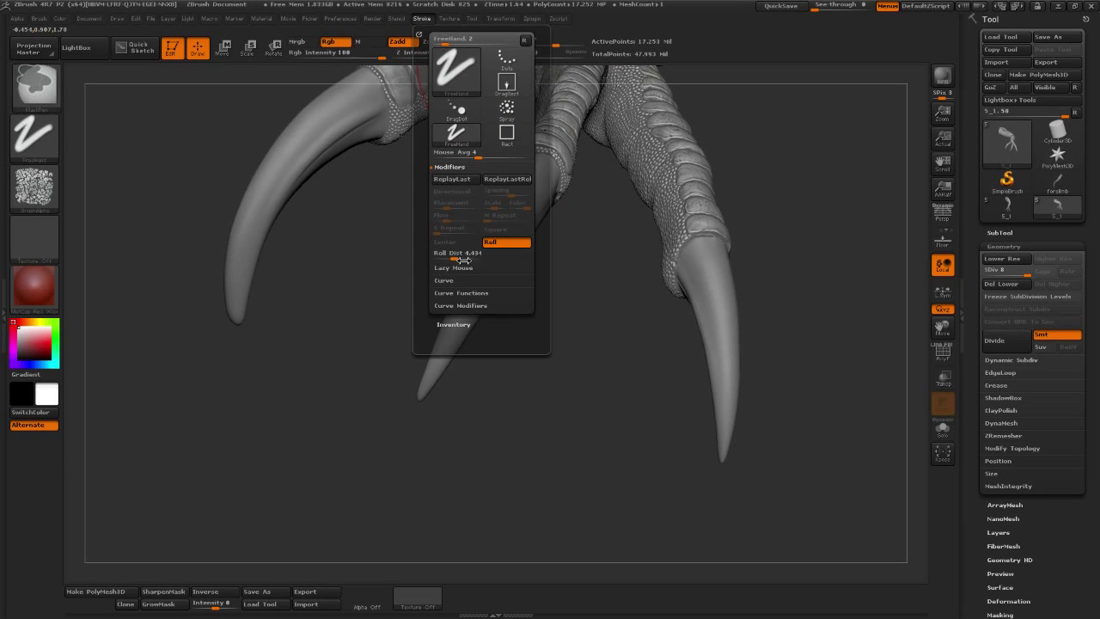
pyautogui.moveTo(474, 255); pyautogui.dragTo(469, 257)
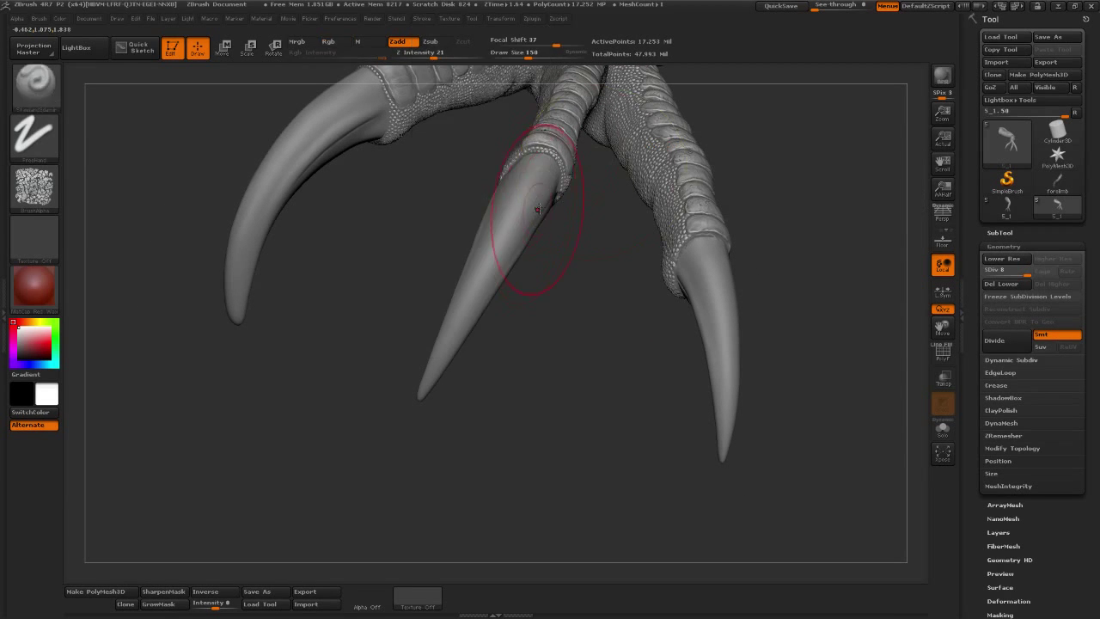
pyautogui.moveTo(541, 164); pyautogui.dragTo(423, 387)
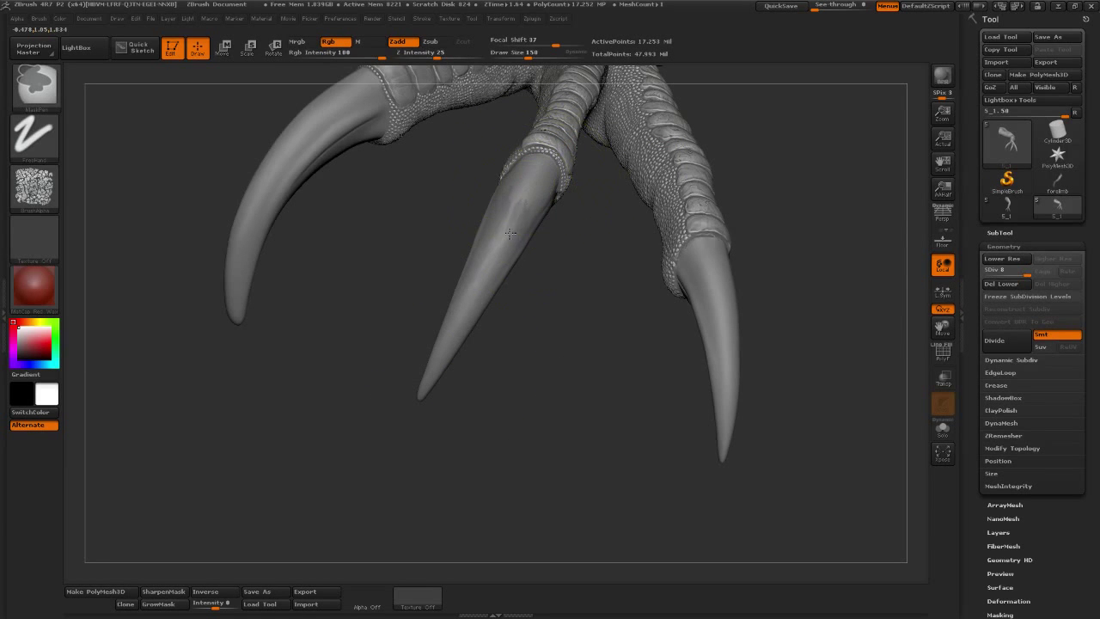
pyautogui.moveTo(569, 376); pyautogui.dragTo(521, 275)
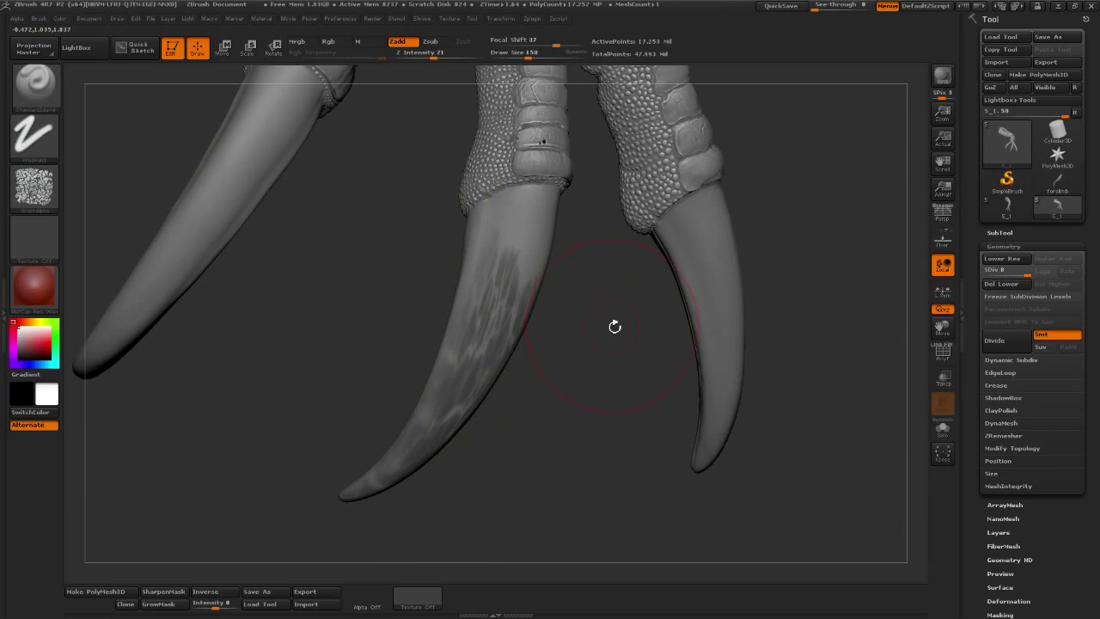
pyautogui.moveTo(614, 326); pyautogui.dragTo(520, 216)
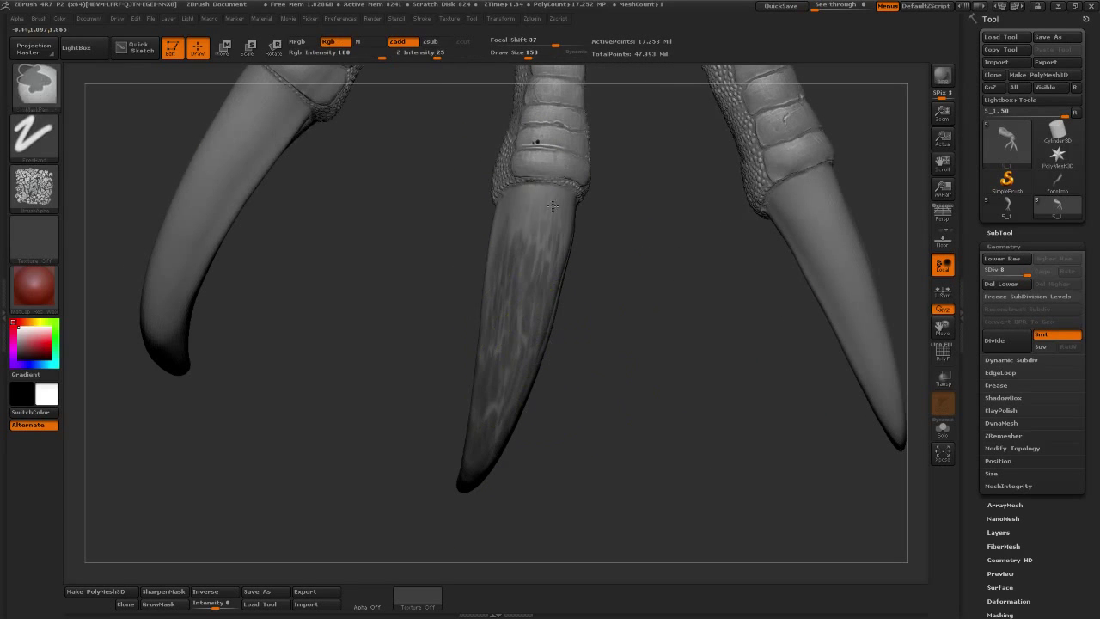
pyautogui.moveTo(688, 349)
pyautogui.mouseDown()
pyautogui.moveTo(584, 352)
pyautogui.moveTo(580, 251)
pyautogui.mouseUp()
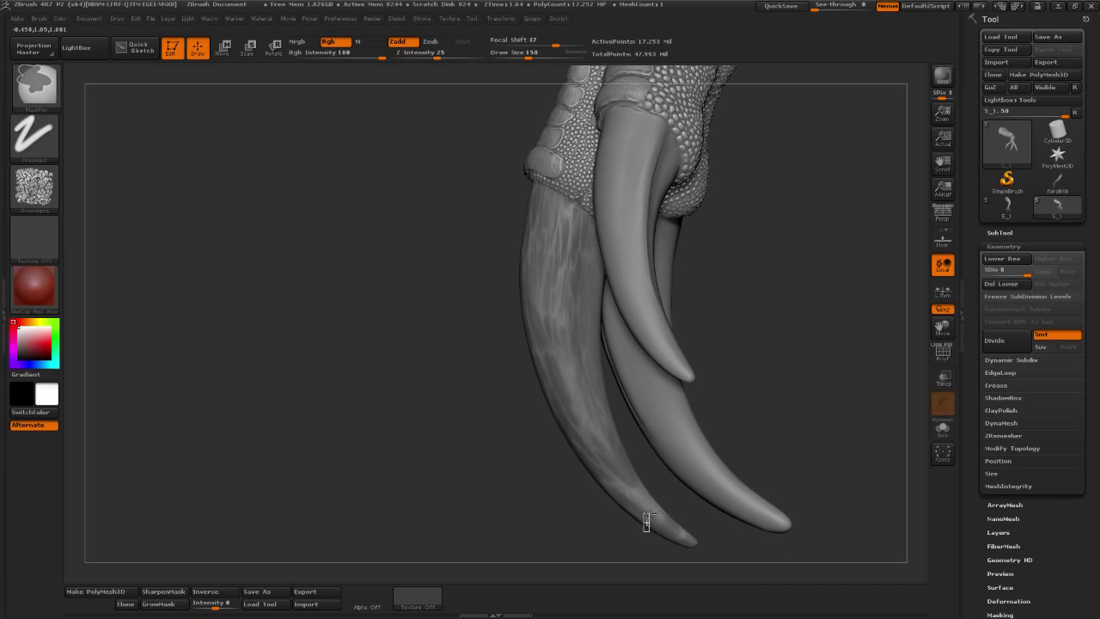
pyautogui.press('b')
pyautogui.press('s')
pyautogui.press('t')
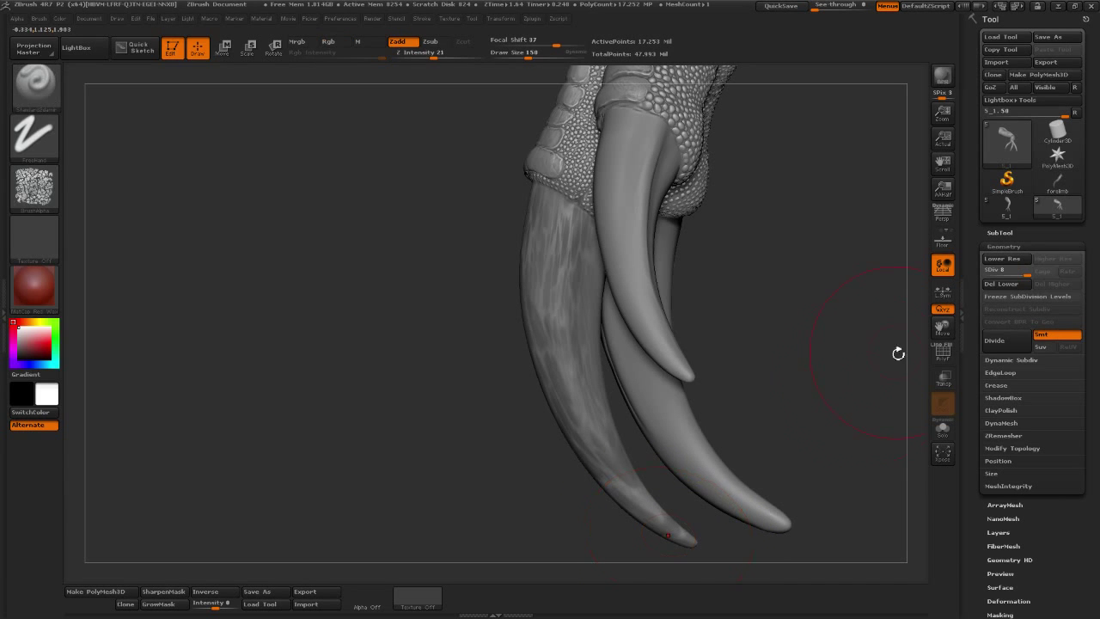
pyautogui.moveTo(879, 385)
pyautogui.mouseDown()
pyautogui.moveTo(768, 300)
pyautogui.moveTo(809, 322)
pyautogui.mouseUp()
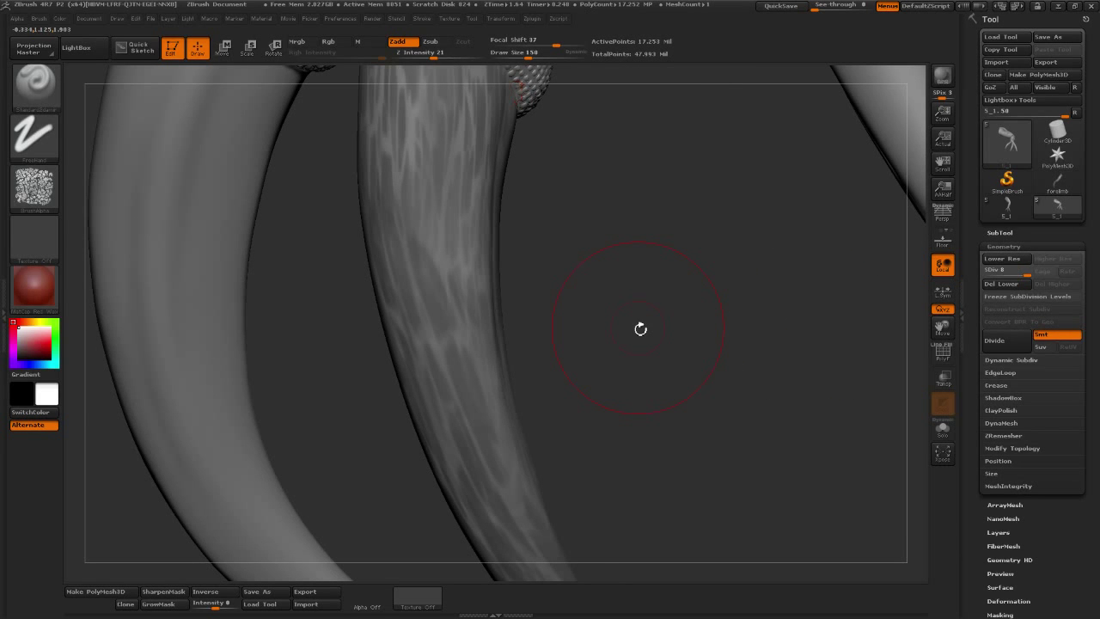
pyautogui.moveTo(858, 314); pyautogui.dragTo(807, 292)
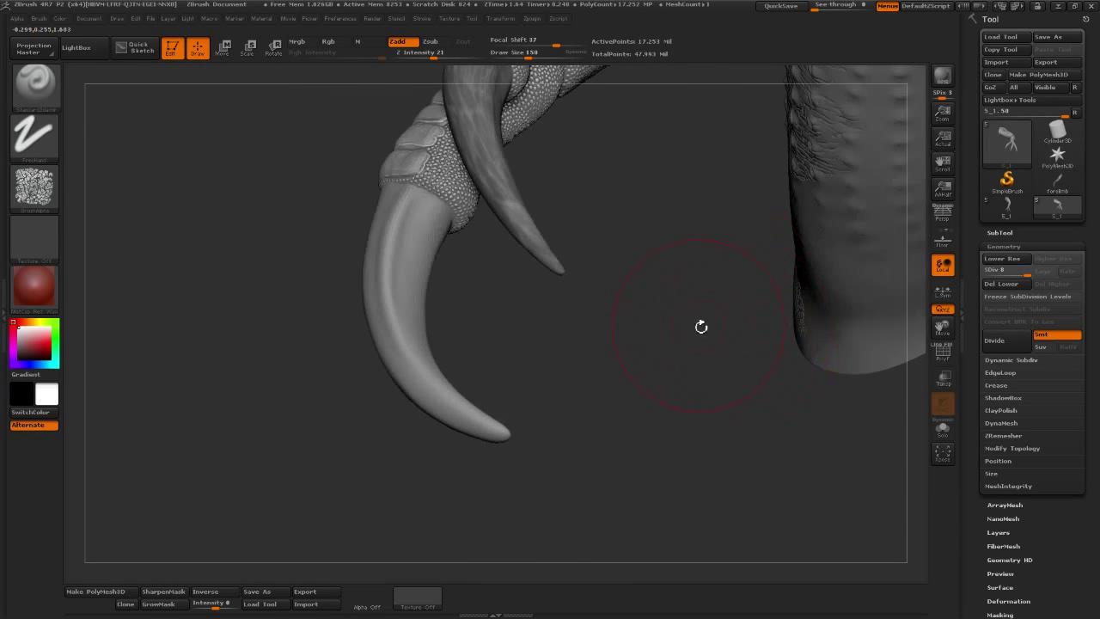
pyautogui.moveTo(701, 326); pyautogui.dragTo(679, 366)
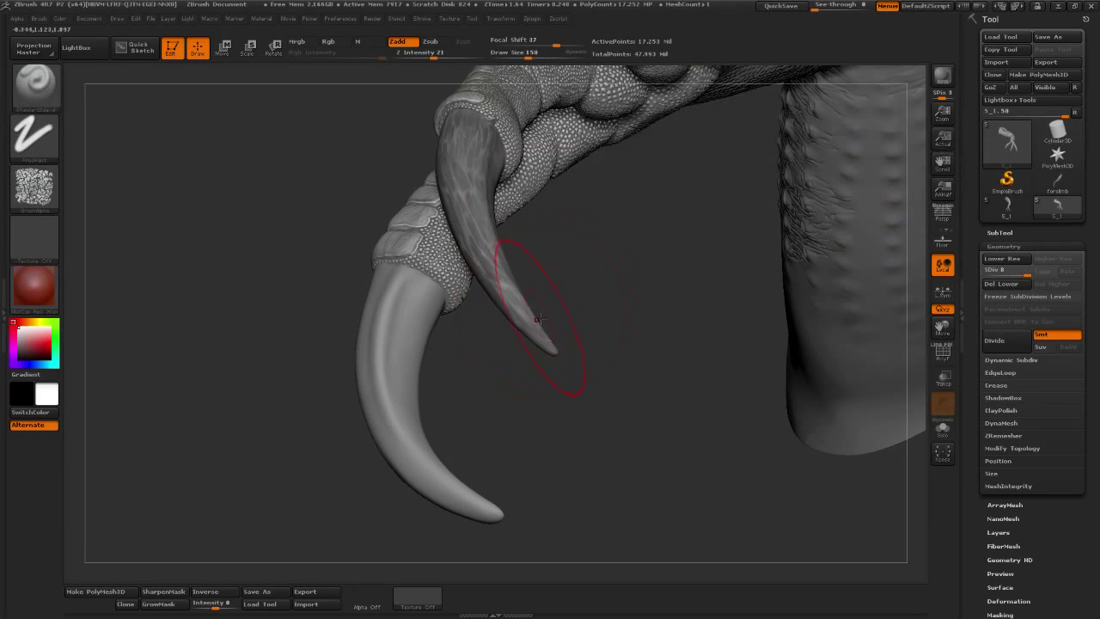
pyautogui.moveTo(538, 319)
pyautogui.mouseDown()
pyautogui.moveTo(628, 307)
pyautogui.moveTo(442, 361)
pyautogui.moveTo(390, 363)
pyautogui.mouseUp()
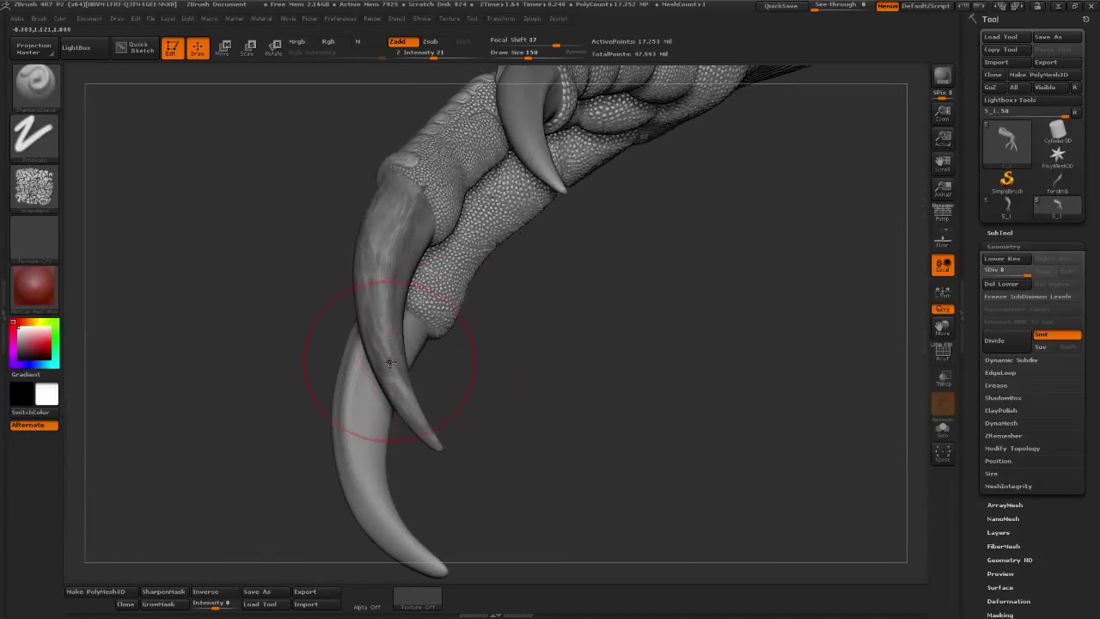
# - Paint streaky texture up the middle claw and down the right claw
pyautogui.moveTo(497, 341)
pyautogui.mouseDown()
pyautogui.moveTo(702, 469)
pyautogui.moveTo(543, 456)
pyautogui.moveTo(536, 405)
pyautogui.moveTo(563, 348)
pyautogui.mouseUp()
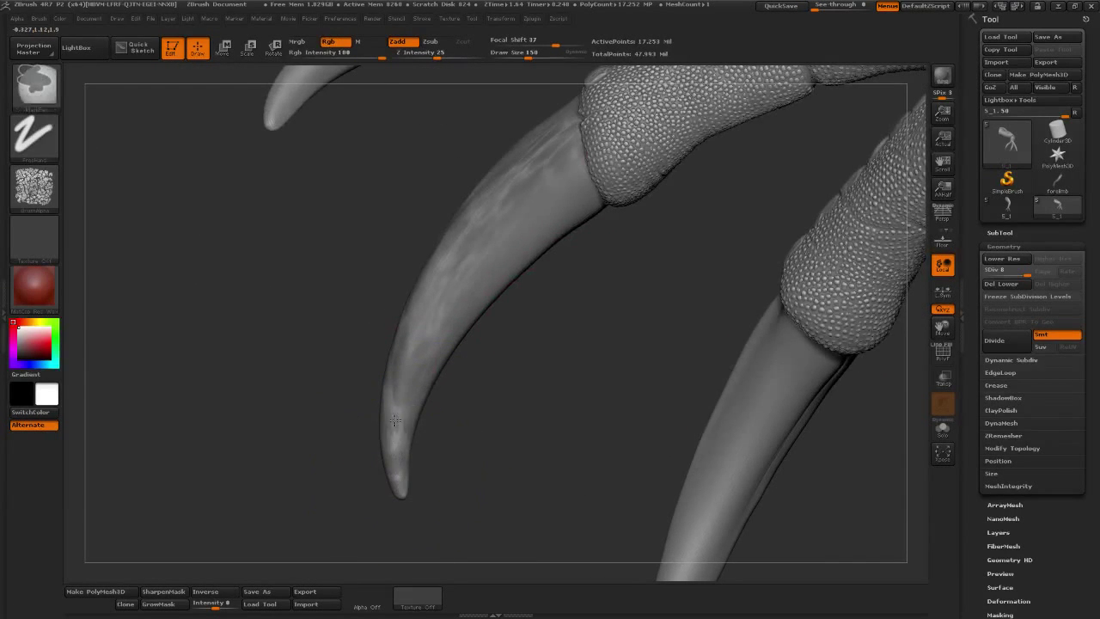
pyautogui.moveTo(605, 322); pyautogui.dragTo(717, 399)
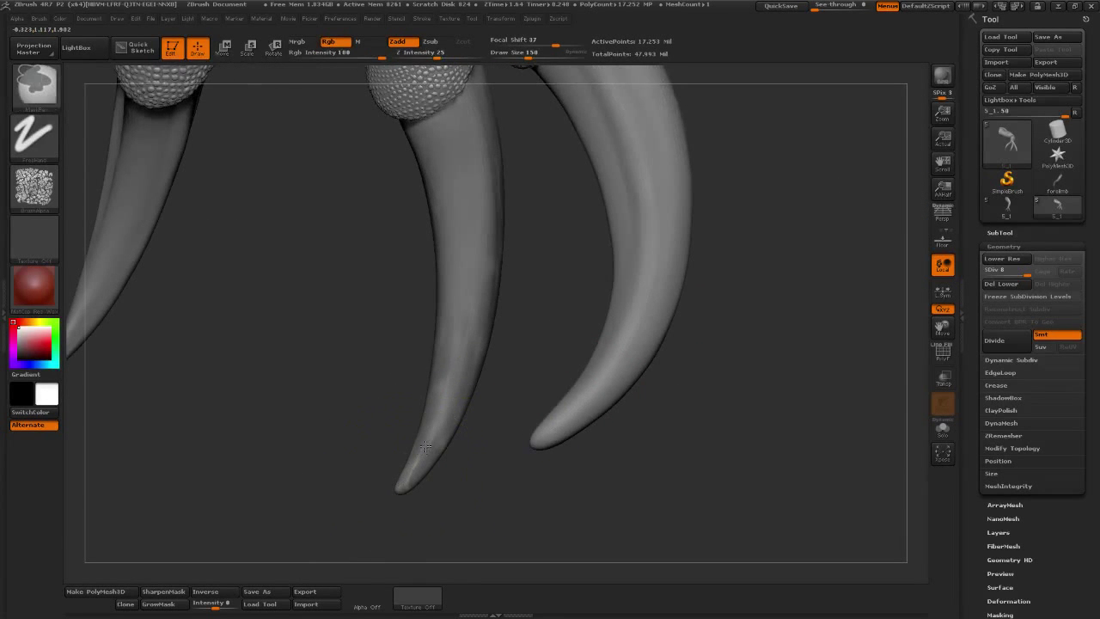
pyautogui.moveTo(456, 356); pyautogui.dragTo(464, 99)
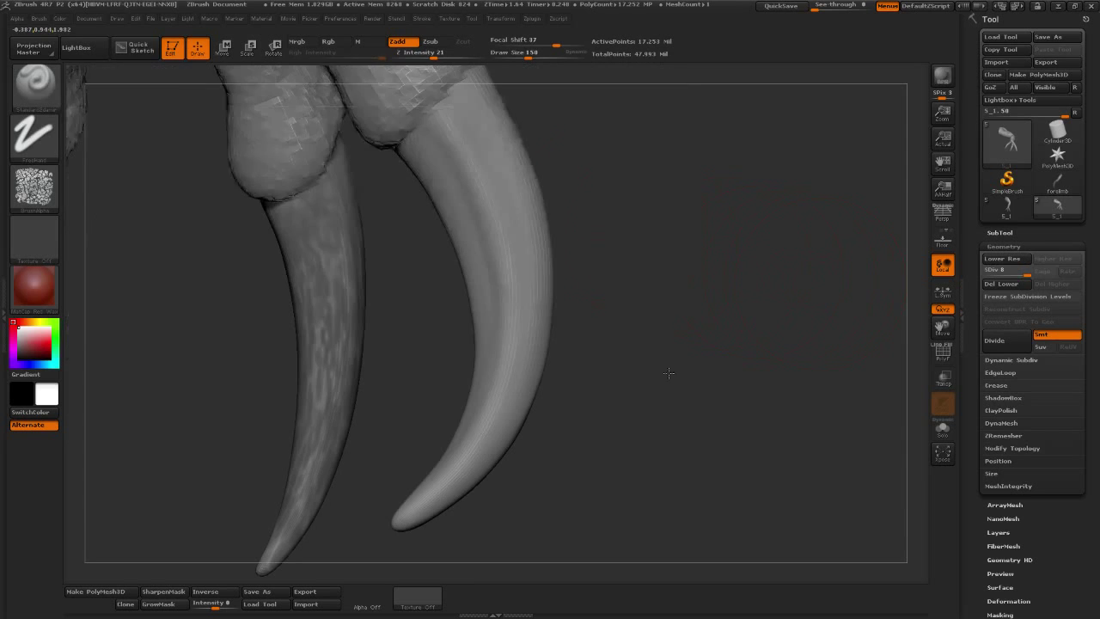
pyautogui.moveTo(482, 186); pyautogui.dragTo(414, 515)
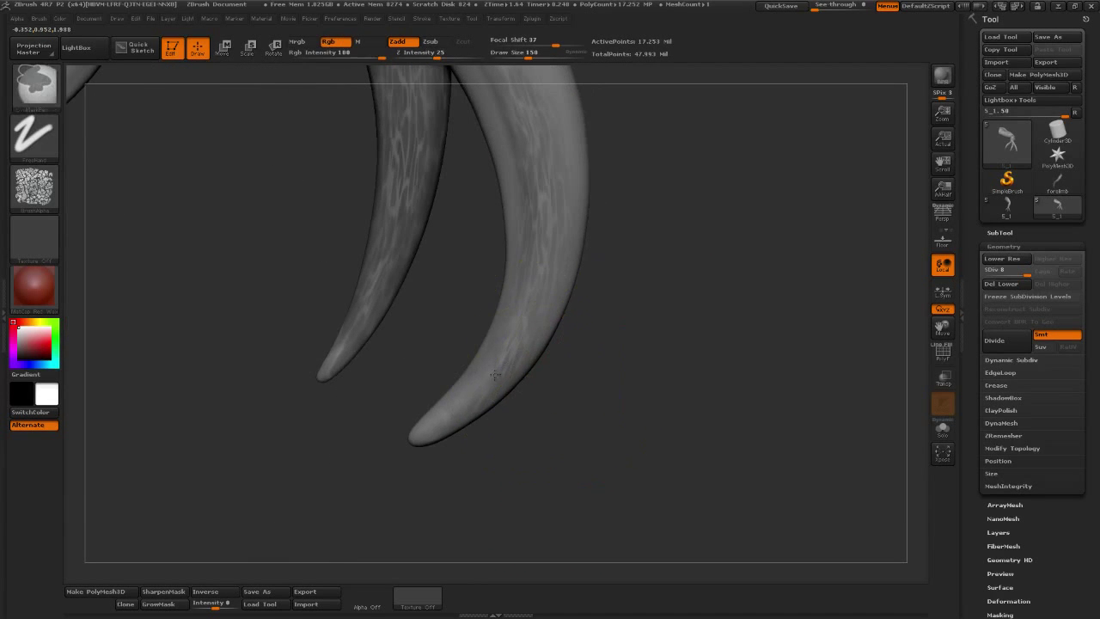
pyautogui.moveTo(342, 483)
pyautogui.mouseDown()
pyautogui.moveTo(744, 368)
pyautogui.moveTo(314, 491)
pyautogui.mouseUp()
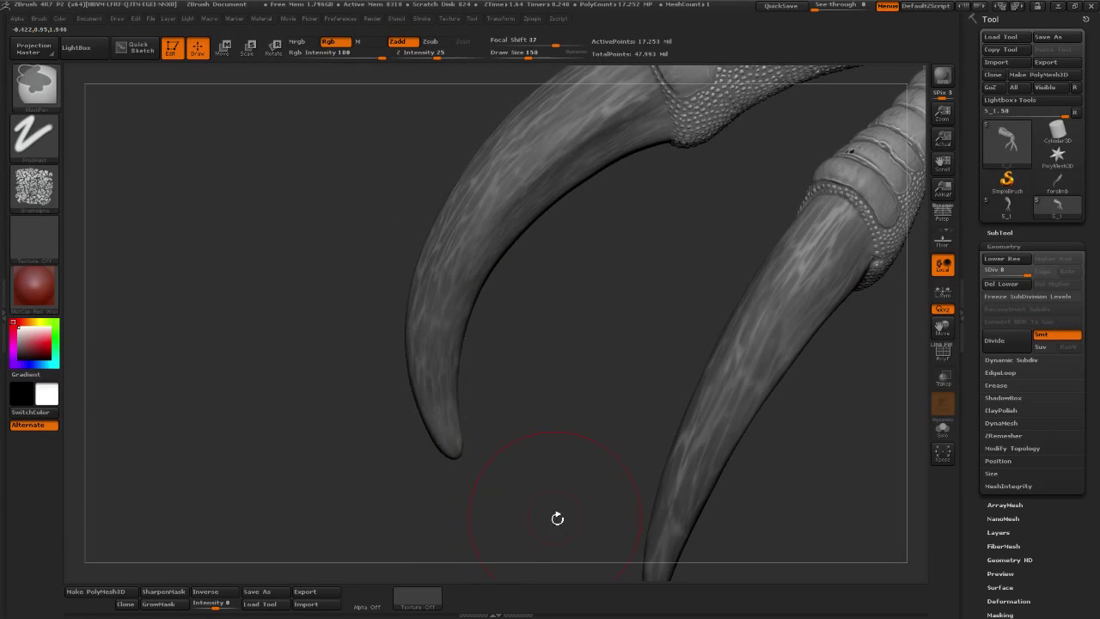
# - Add stippled texture up the right claw toward its collar
pyautogui.press('ctrl')
pyautogui.moveTo(567, 522)
pyautogui.mouseDown()
pyautogui.moveTo(660, 309)
pyautogui.moveTo(632, 239)
pyautogui.mouseUp()
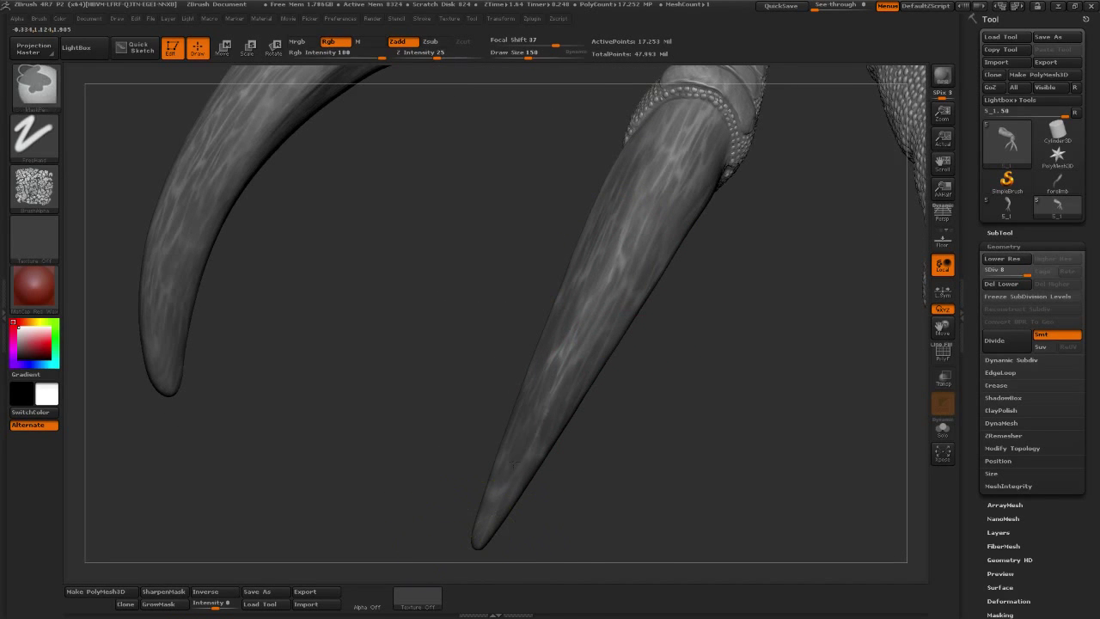
pyautogui.press('ctrl')
pyautogui.moveTo(776, 491); pyautogui.dragTo(405, 361)
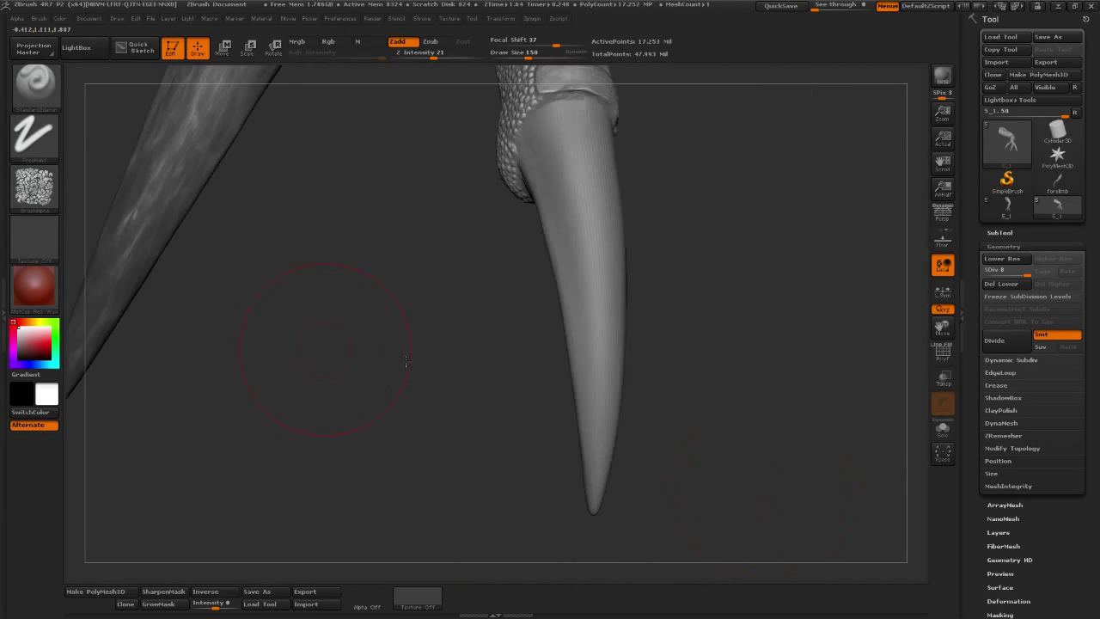
pyautogui.press('ctrl')
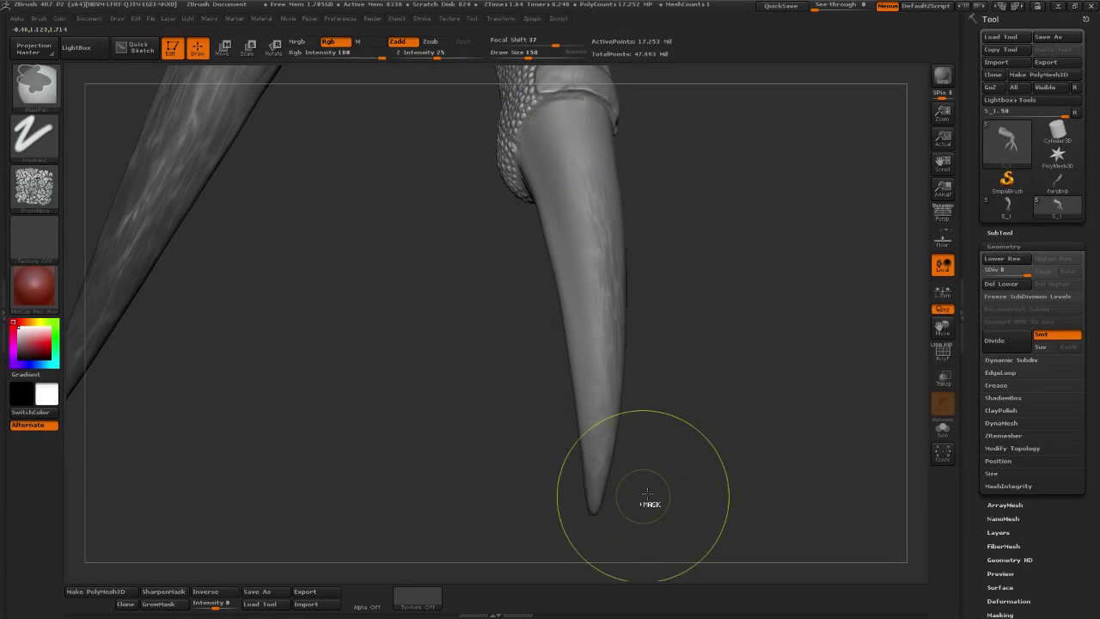
pyautogui.moveTo(638, 508); pyautogui.dragTo(547, 128)
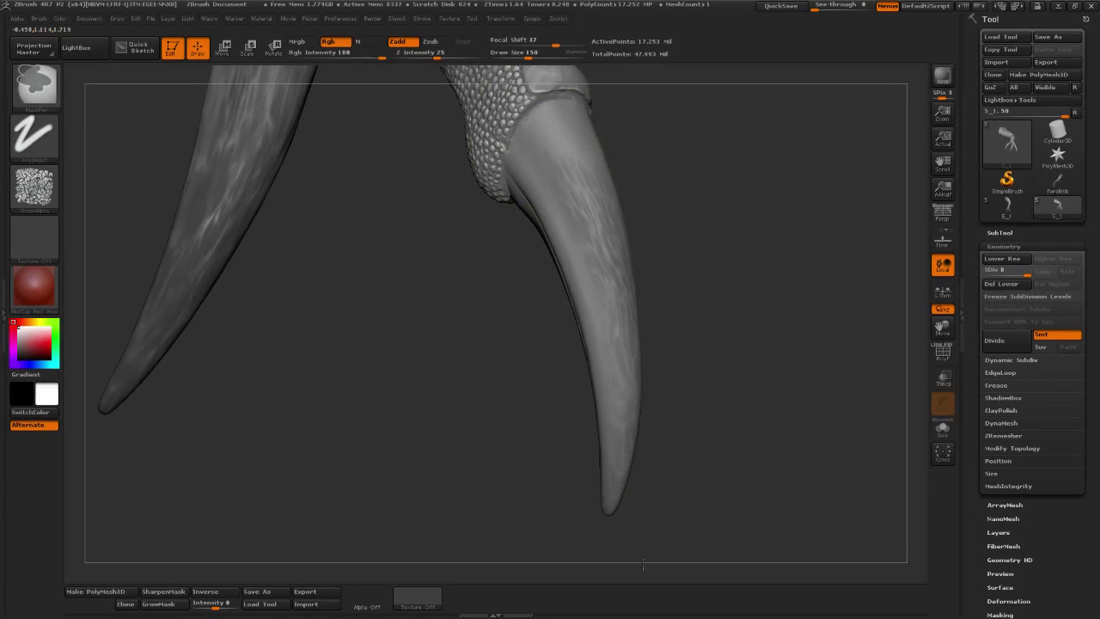
pyautogui.moveTo(642, 564); pyautogui.dragTo(668, 344)
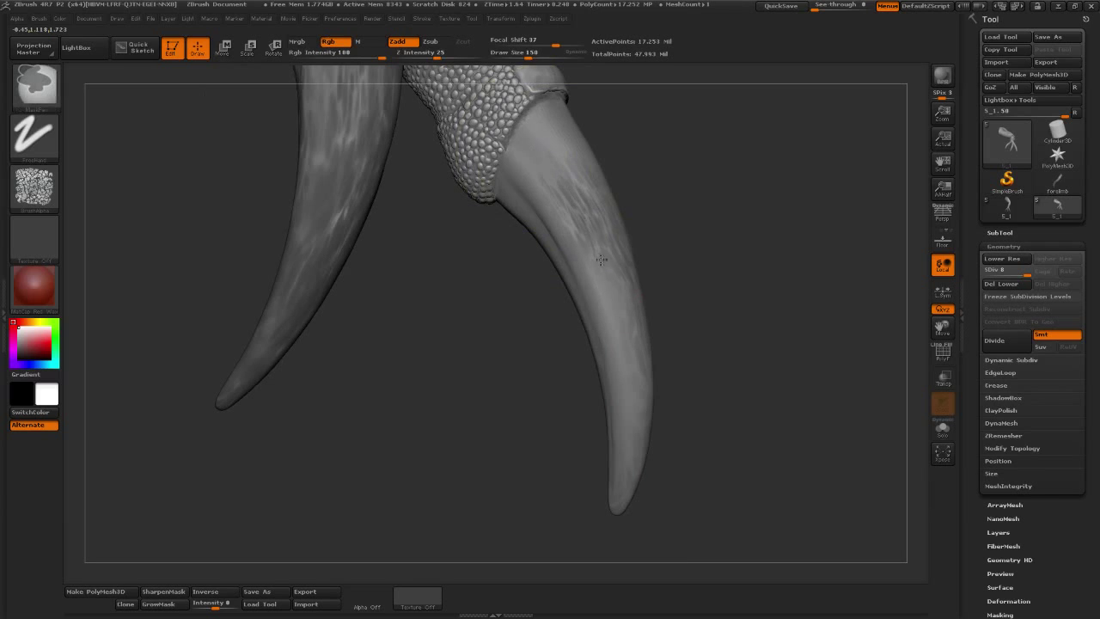
pyautogui.moveTo(639, 561); pyautogui.dragTo(678, 372)
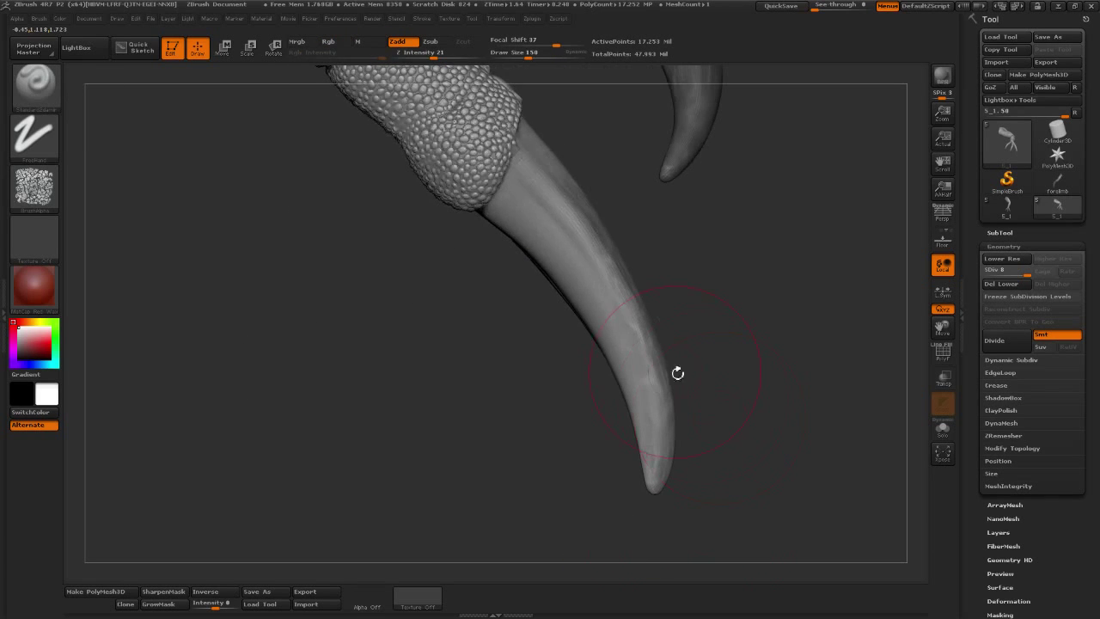
pyautogui.moveTo(618, 310); pyautogui.dragTo(655, 485)
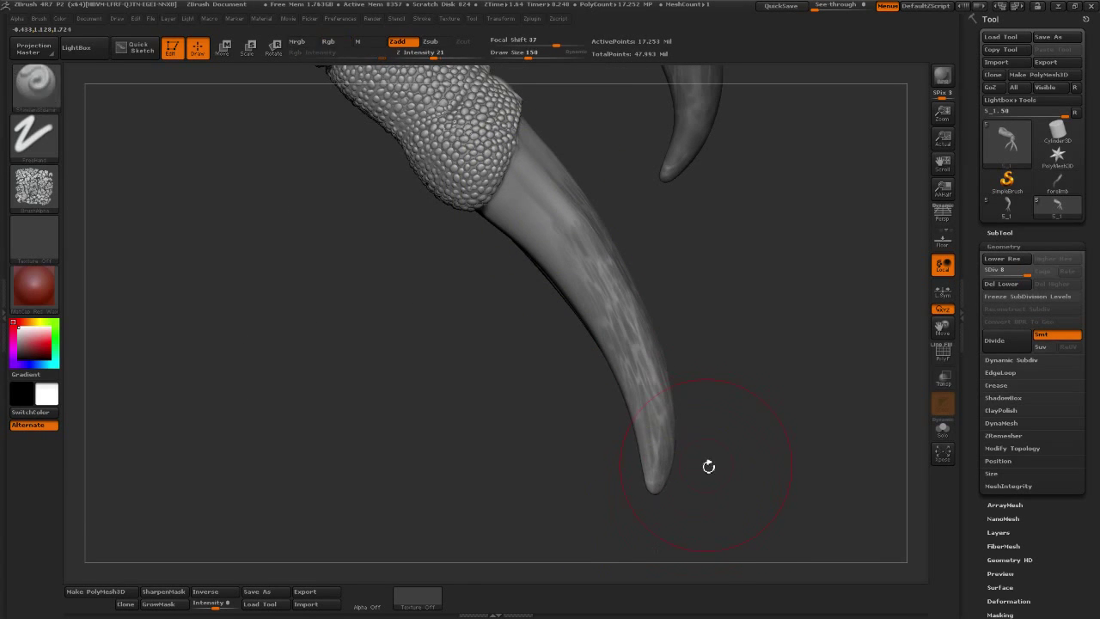
pyautogui.moveTo(639, 348); pyautogui.dragTo(557, 207)
# - Sculpt streaky detail across the right claw down to its tip
pyautogui.moveTo(731, 265); pyautogui.dragTo(694, 338)
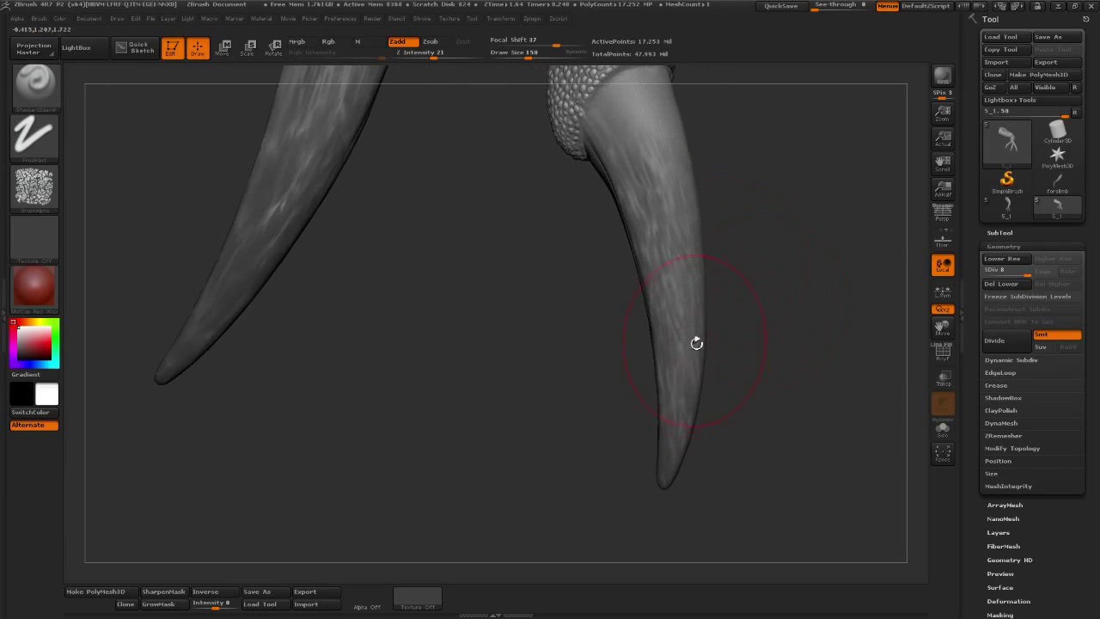
pyautogui.moveTo(629, 110)
pyautogui.mouseDown()
pyautogui.moveTo(601, 258)
pyautogui.moveTo(594, 436)
pyautogui.mouseUp()
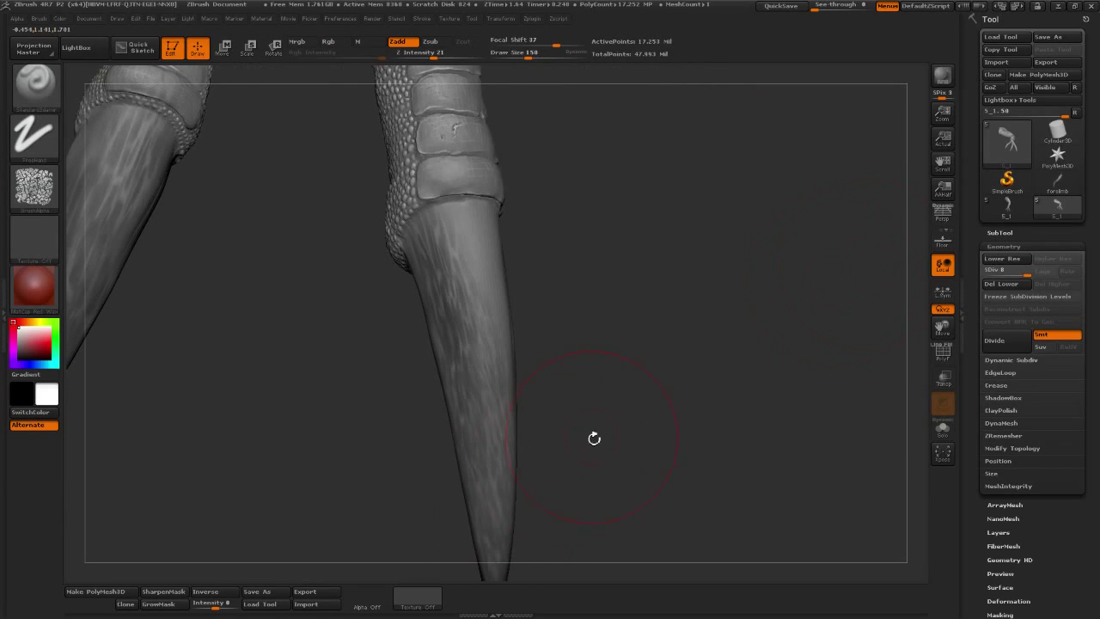
pyautogui.moveTo(584, 258); pyautogui.dragTo(515, 481)
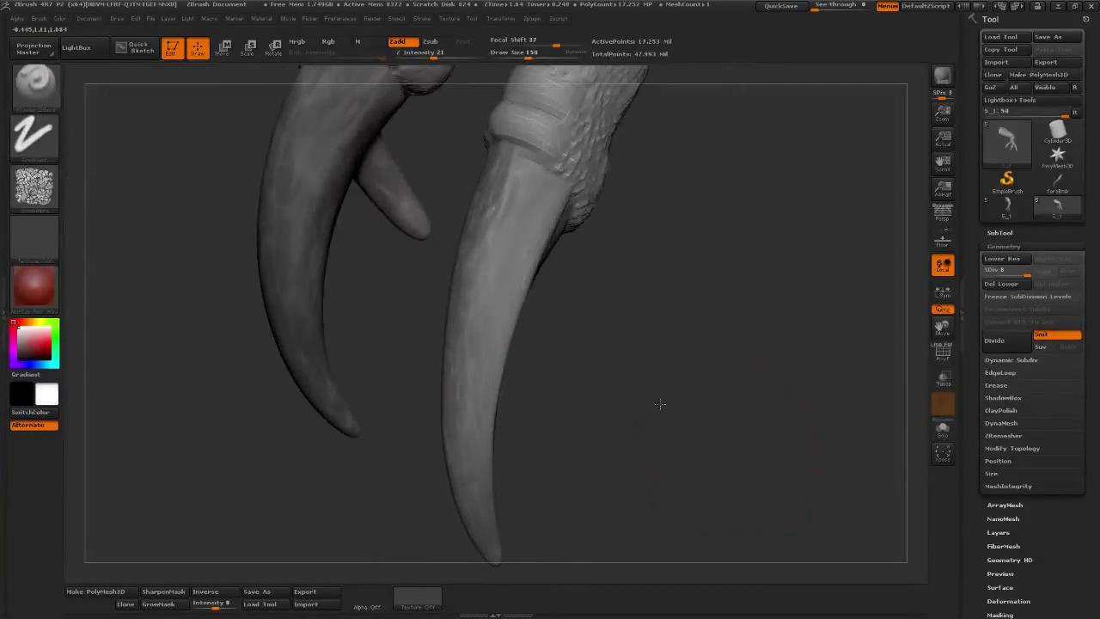
pyautogui.moveTo(489, 361)
pyautogui.mouseDown()
pyautogui.moveTo(515, 215)
pyautogui.moveTo(528, 257)
pyautogui.moveTo(500, 431)
pyautogui.mouseUp()
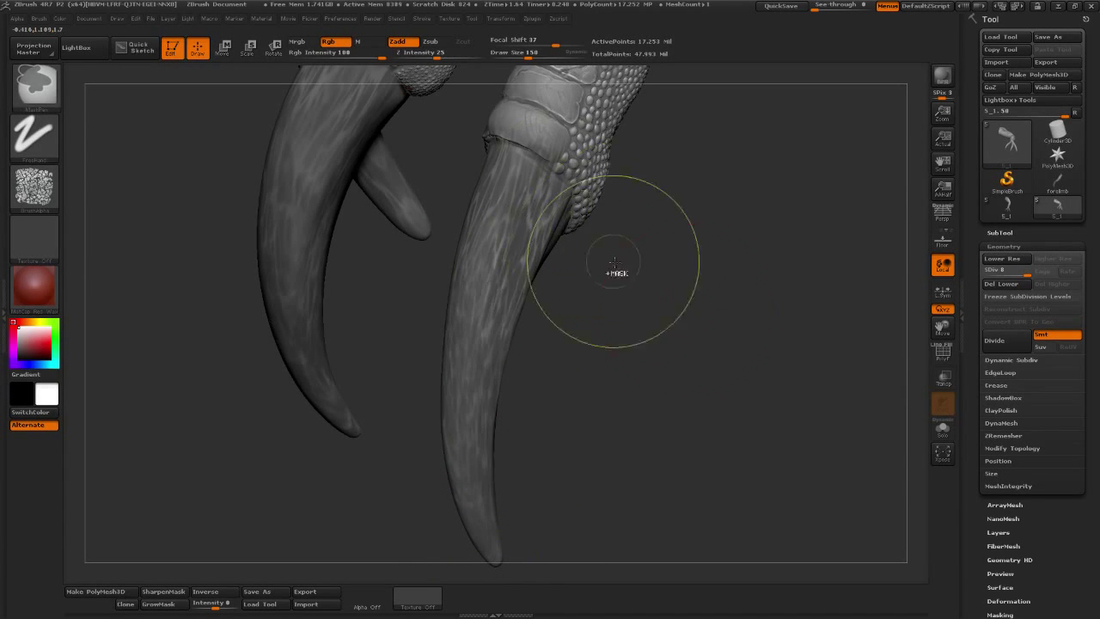
pyautogui.keyDown('shift'); pyautogui.moveTo(613, 275); pyautogui.dragTo(631, 441); pyautogui.keyUp('shift')
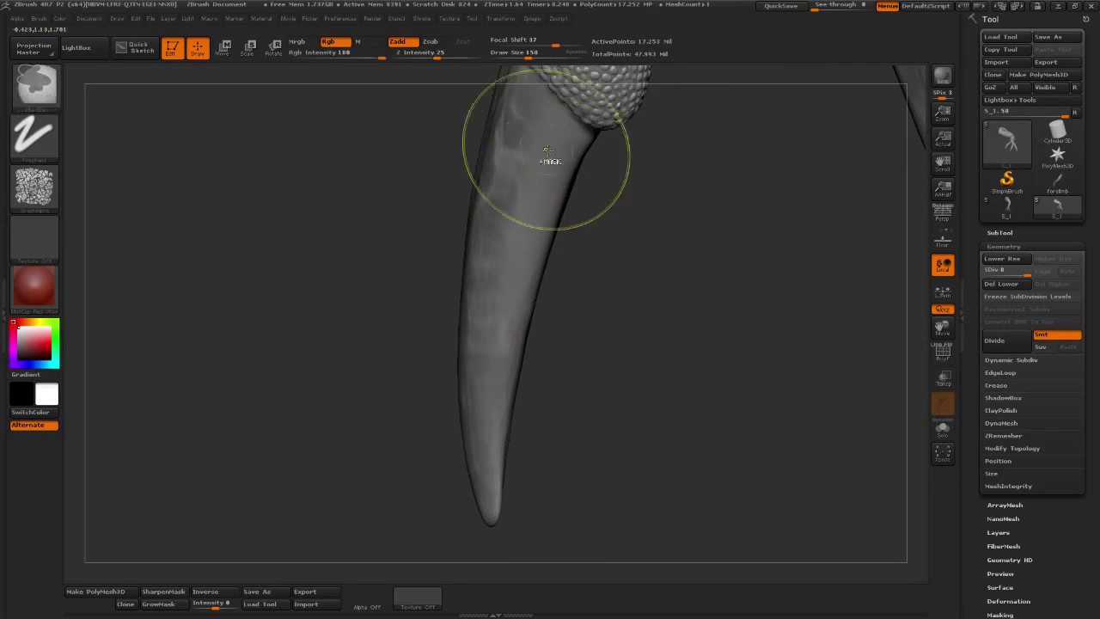
pyautogui.moveTo(527, 172); pyautogui.dragTo(496, 515)
pyautogui.moveTo(609, 427)
pyautogui.mouseDown()
pyautogui.moveTo(538, 555)
pyautogui.moveTo(518, 469)
pyautogui.mouseUp()
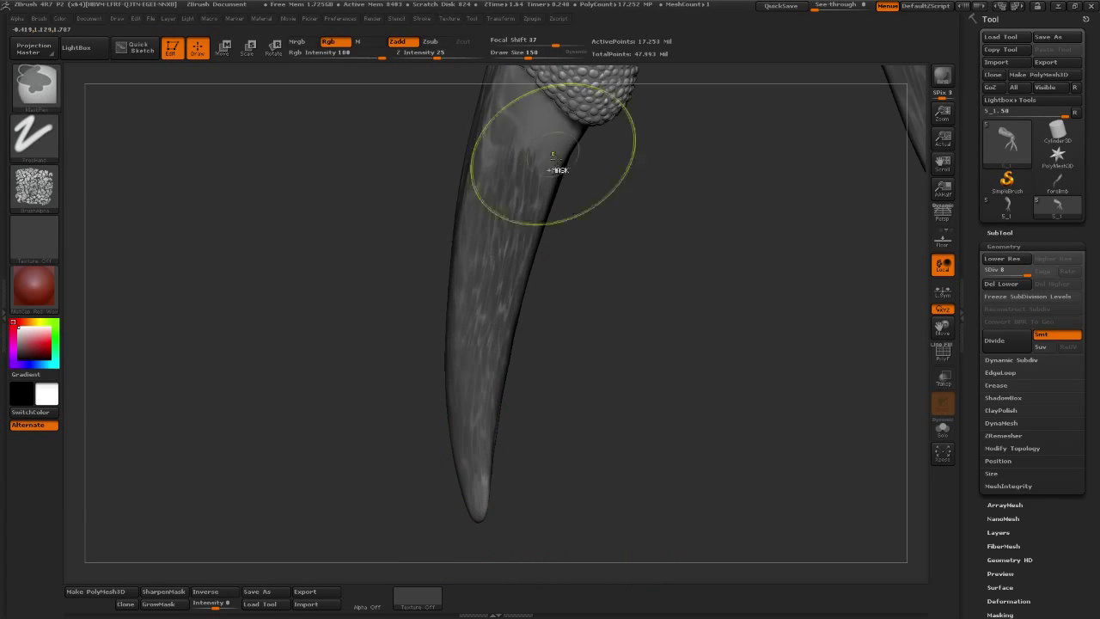
pyautogui.keyDown('alt'); pyautogui.moveTo(653, 258); pyautogui.dragTo(473, 442); pyautogui.keyUp('alt')
pyautogui.moveTo(584, 283); pyautogui.dragTo(567, 321)
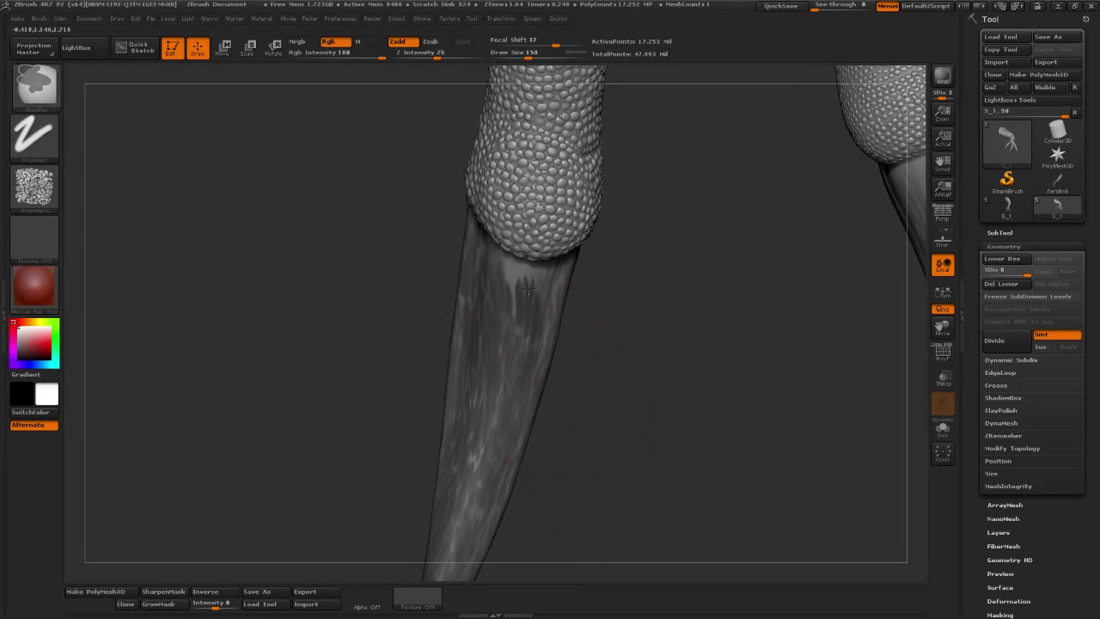
pyautogui.moveTo(690, 370)
pyautogui.mouseDown()
pyautogui.moveTo(690, 437)
pyautogui.moveTo(635, 392)
pyautogui.mouseUp()
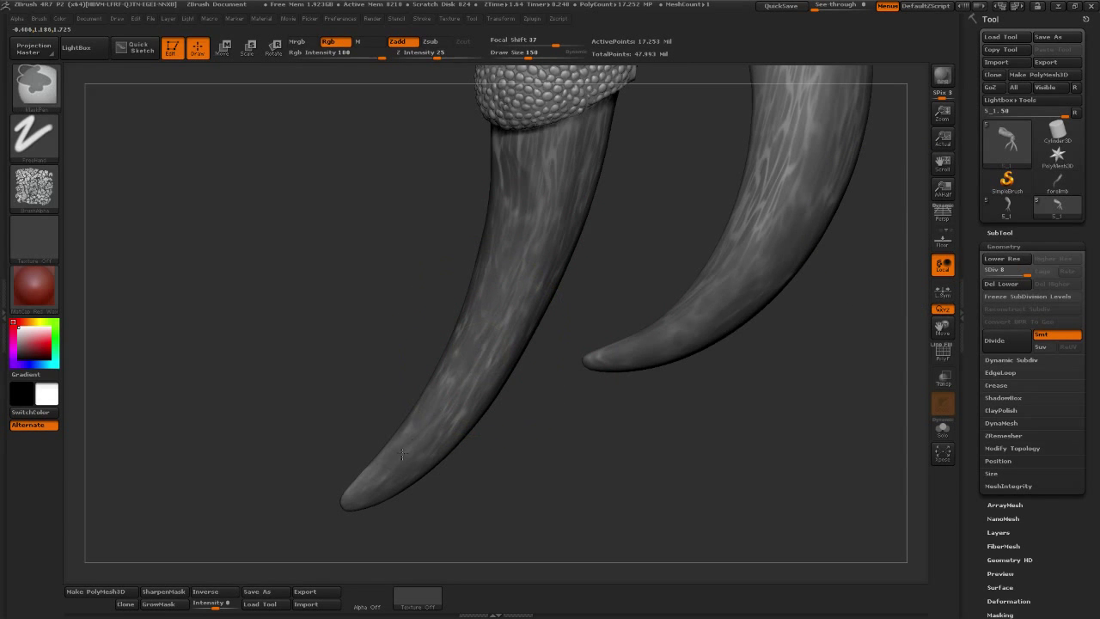
# - Mask streaks along the front claw's shaft toward its tip
pyautogui.press('ctrl')
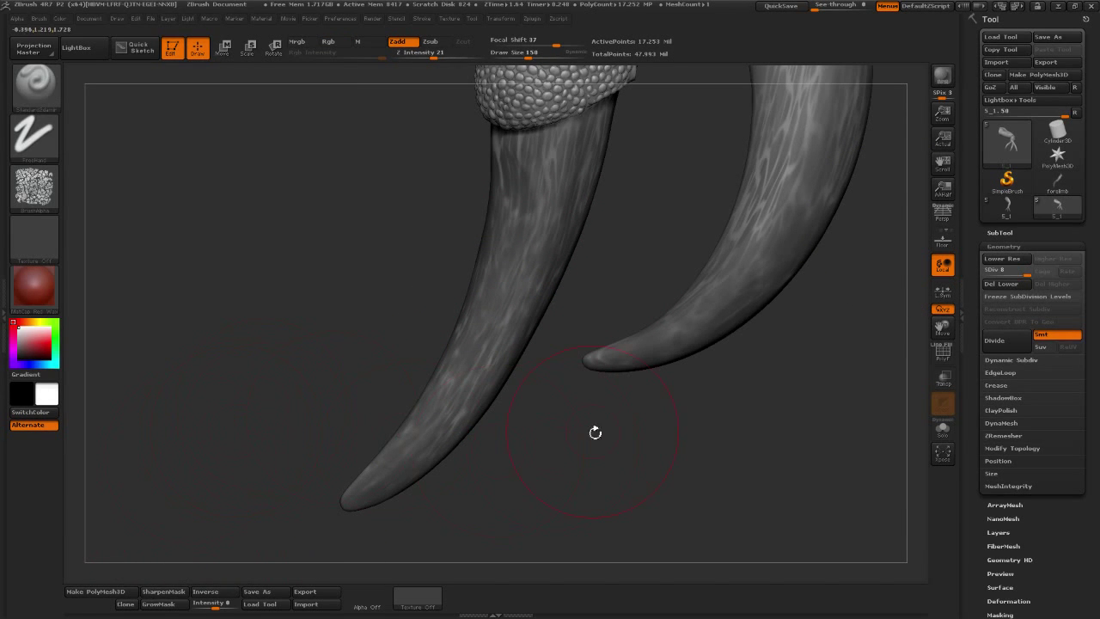
pyautogui.moveTo(594, 432); pyautogui.dragTo(668, 197)
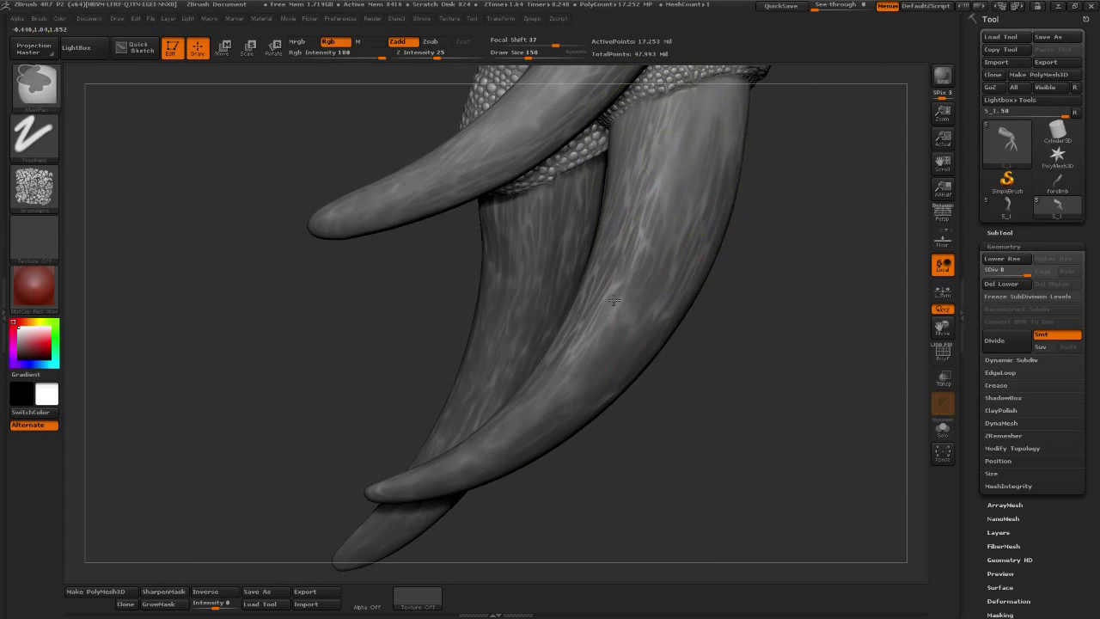
pyautogui.moveTo(724, 368); pyautogui.dragTo(576, 380)
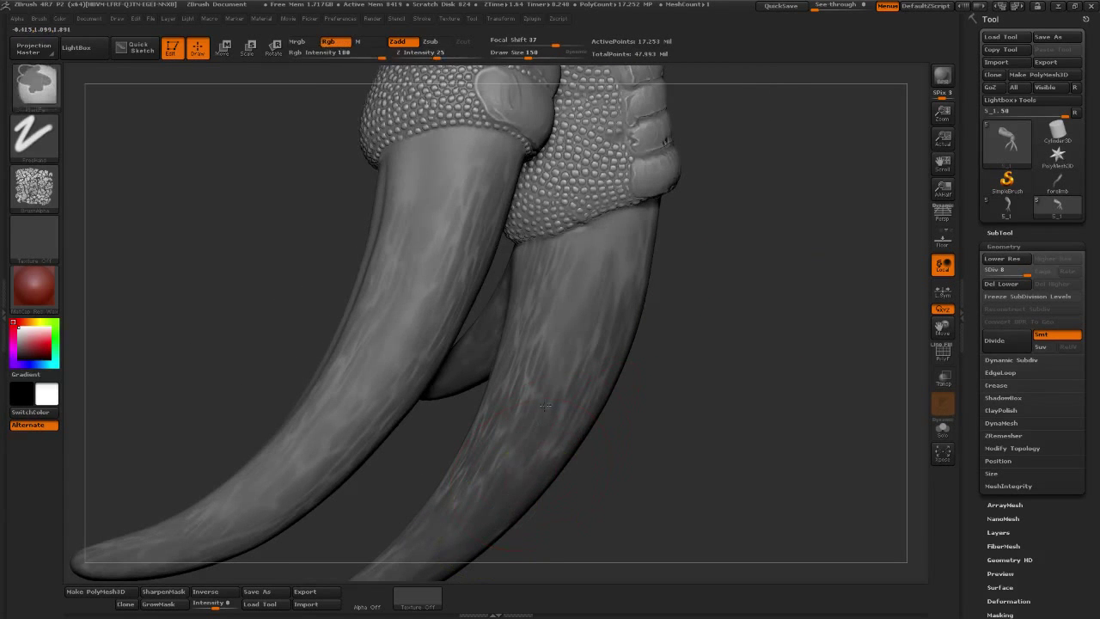
pyautogui.moveTo(730, 343)
pyautogui.mouseDown()
pyautogui.moveTo(477, 408)
pyautogui.moveTo(529, 215)
pyautogui.mouseUp()
pyautogui.keyDown('ctrl'); pyautogui.moveTo(577, 283); pyautogui.dragTo(490, 429); pyautogui.keyUp('ctrl')
pyautogui.keyDown('ctrl'); pyautogui.moveTo(579, 146); pyautogui.dragTo(603, 228); pyautogui.keyUp('ctrl')
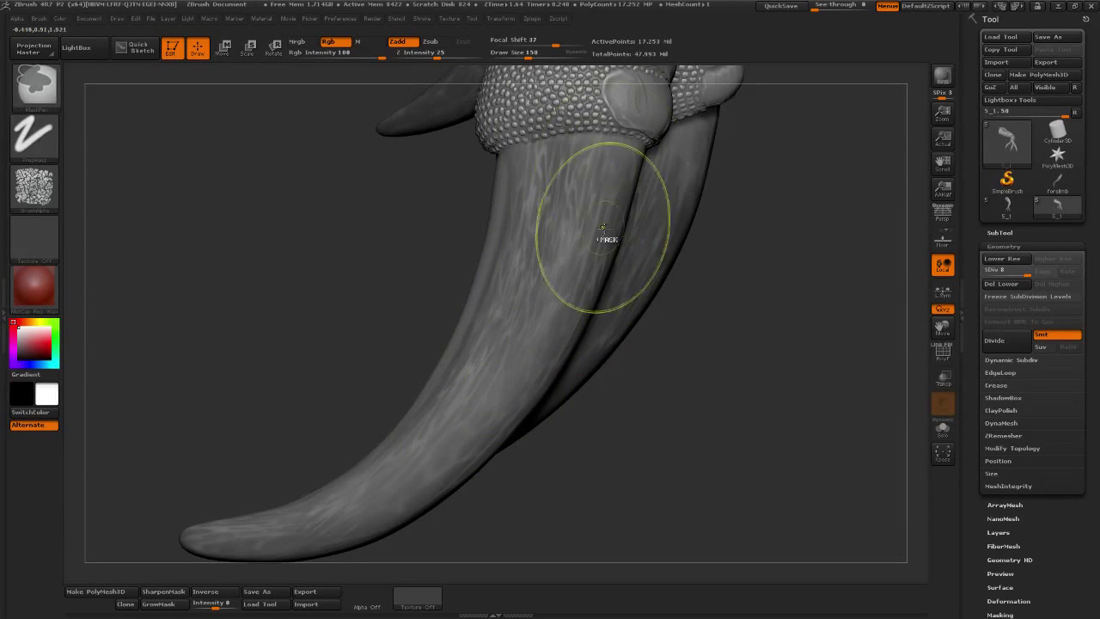
pyautogui.moveTo(713, 360)
pyautogui.mouseDown()
pyautogui.moveTo(651, 422)
pyautogui.moveTo(393, 441)
pyautogui.mouseUp()
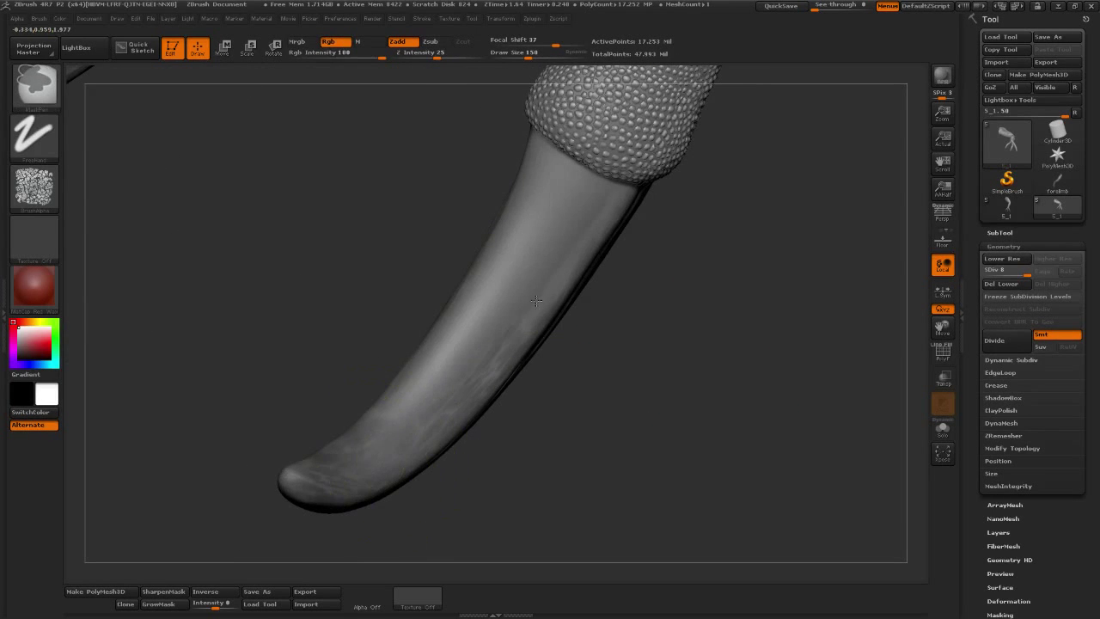
pyautogui.moveTo(536, 300)
pyautogui.keyDown('ctrl'); pyautogui.mouseDown()
pyautogui.moveTo(344, 449)
pyautogui.moveTo(535, 172)
pyautogui.moveTo(402, 419)
pyautogui.mouseUp(); pyautogui.keyUp('ctrl')
pyautogui.keyDown('ctrl'); pyautogui.moveTo(567, 228); pyautogui.dragTo(393, 433); pyautogui.keyUp('ctrl')
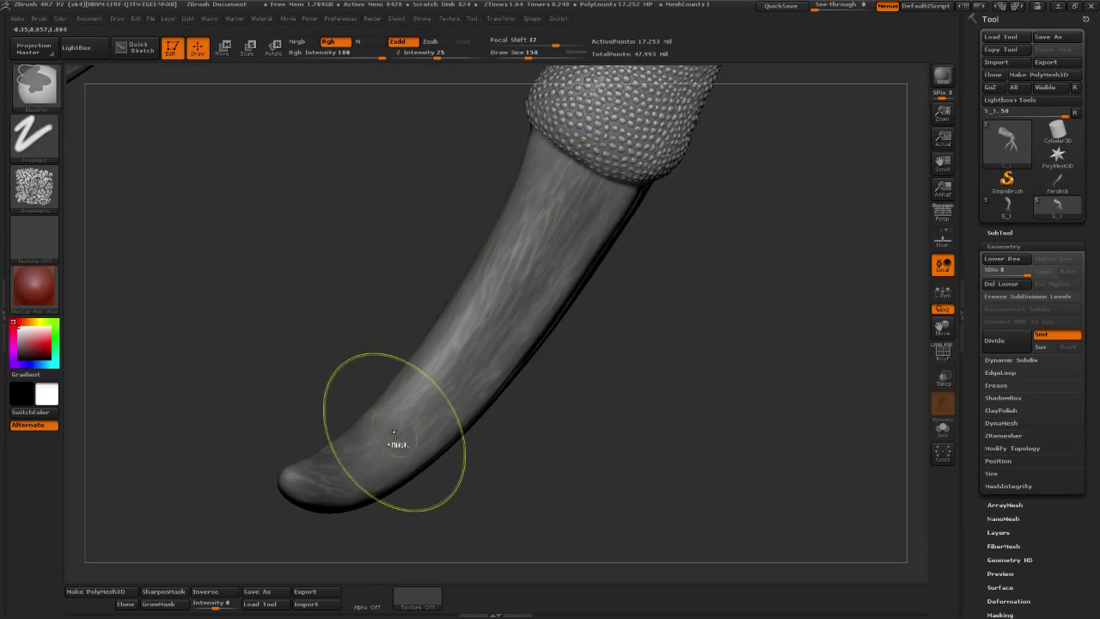
pyautogui.moveTo(668, 421); pyautogui.dragTo(588, 378)
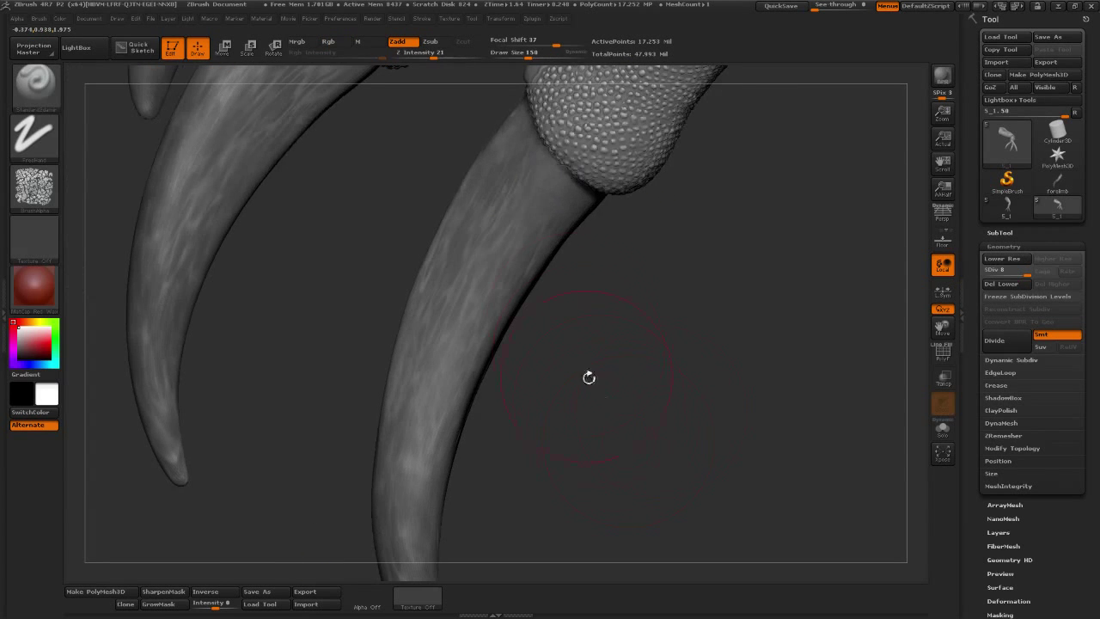
pyautogui.moveTo(624, 484)
pyautogui.mouseDown()
pyautogui.moveTo(641, 528)
pyautogui.moveTo(605, 413)
pyautogui.moveTo(656, 411)
pyautogui.mouseUp()
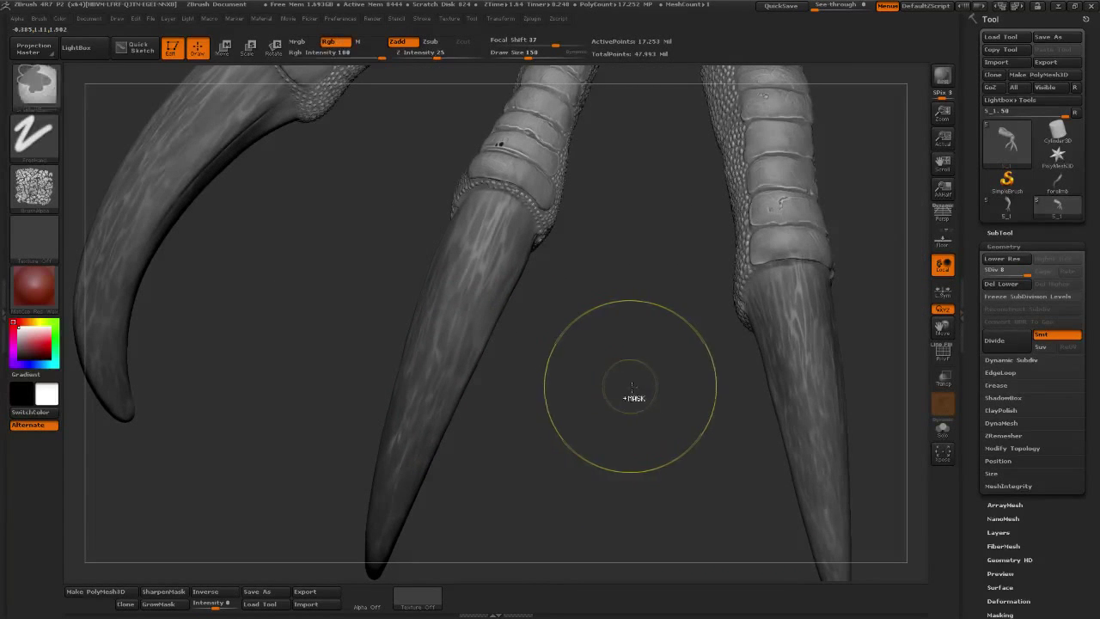
# - Cover the whole model with a mask
pyautogui.keyDown('ctrl'); pyautogui.click(634, 391); pyautogui.keyUp('ctrl')
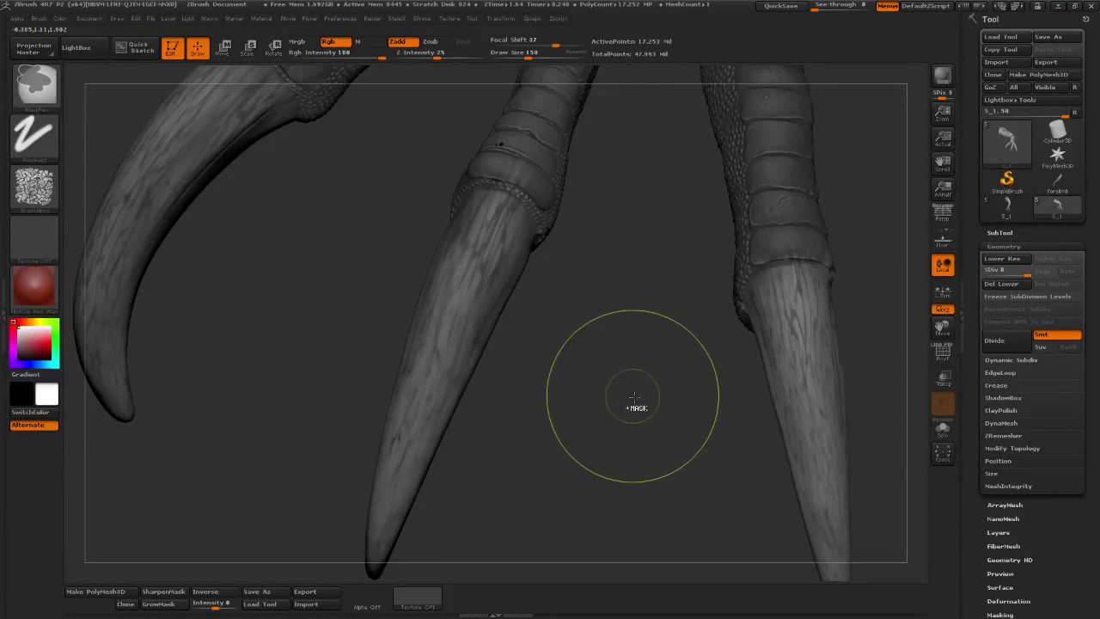
pyautogui.scroll(-1, 603, 387)
pyautogui.scroll(-1, 584, 383)
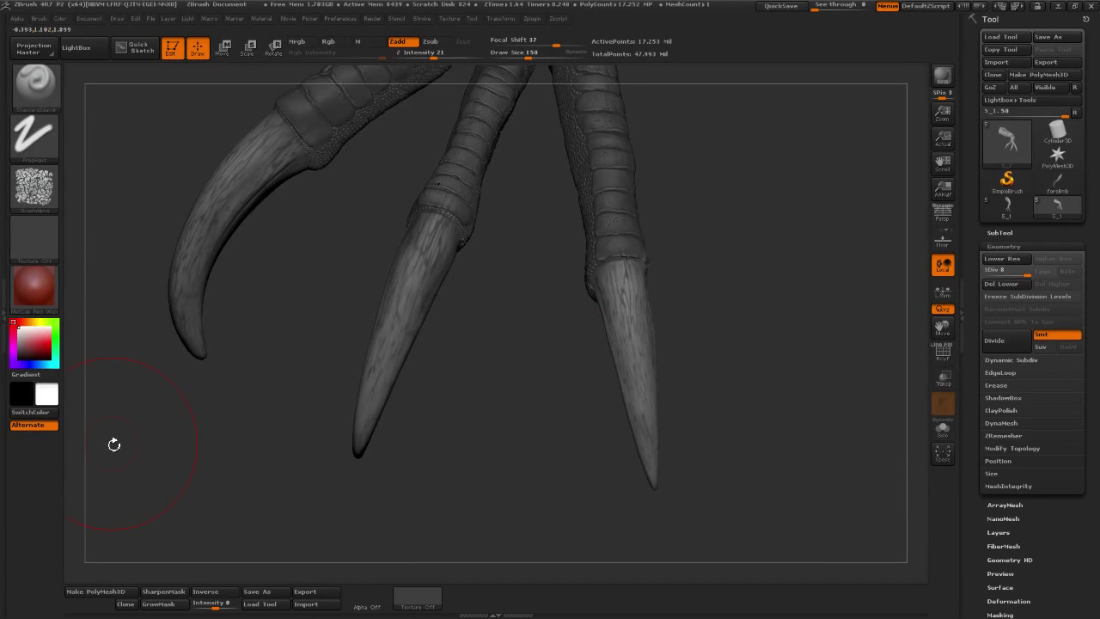
# - Switch to the Move brush with Z Intensity 23 and Rgb turned off
pyautogui.click(43, 90)
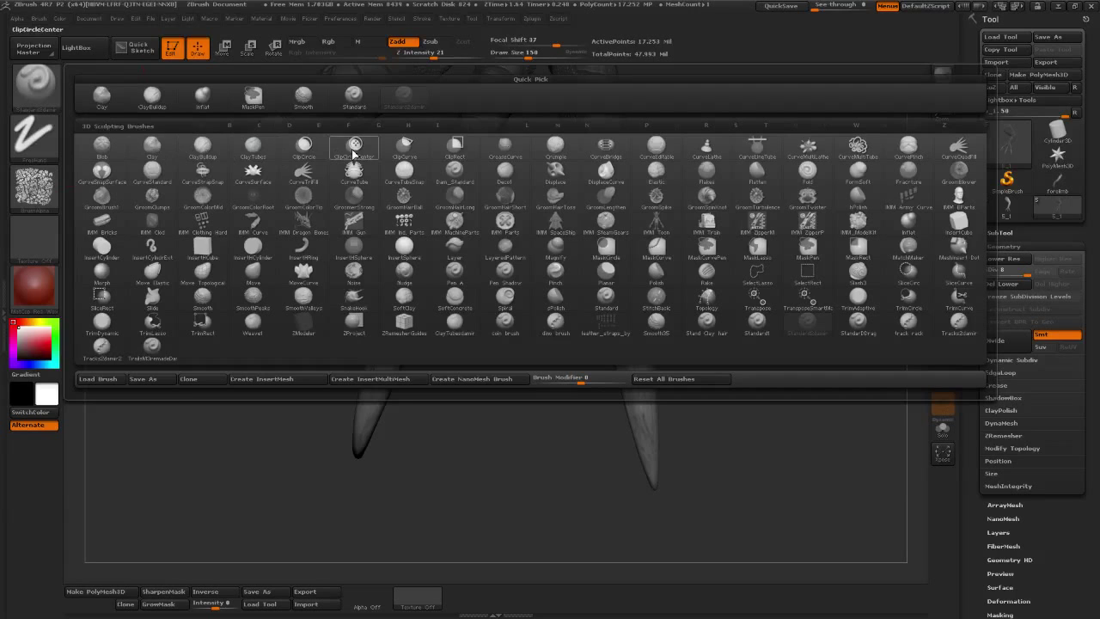
pyautogui.click(352, 94)
pyautogui.click(47, 86)
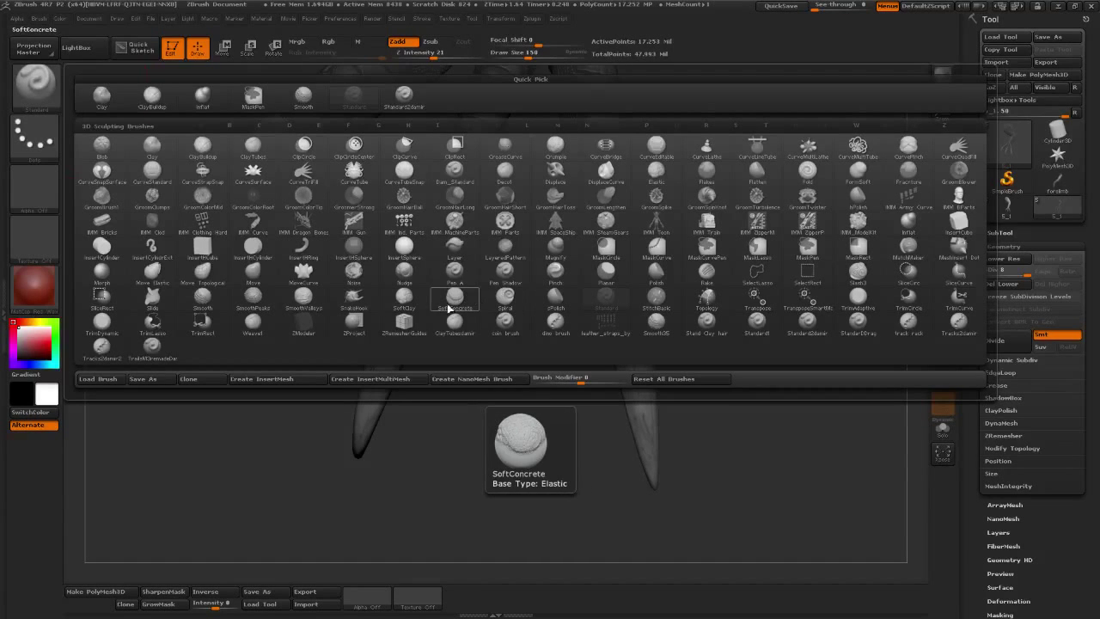
pyautogui.click(265, 280)
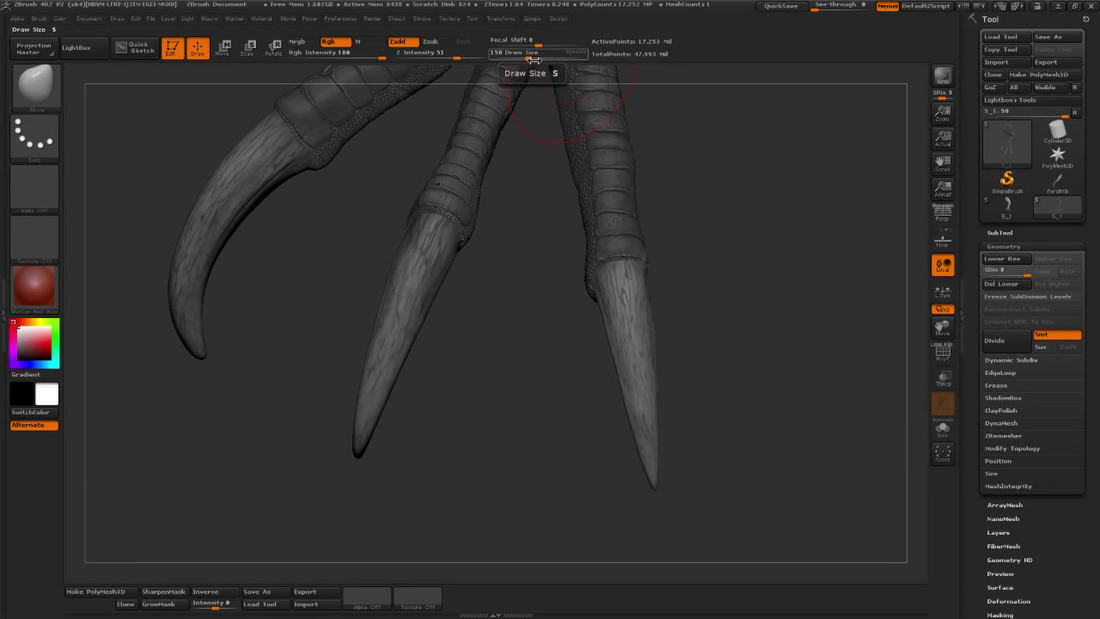
pyautogui.moveTo(527, 54); pyautogui.dragTo(522, 54)
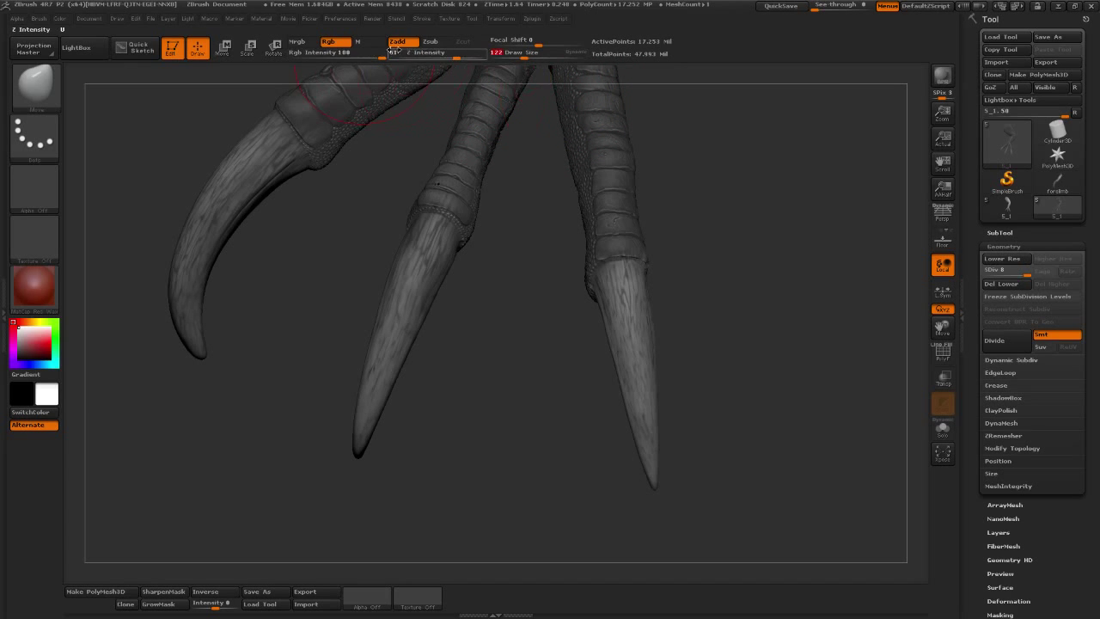
pyautogui.moveTo(409, 59); pyautogui.dragTo(381, 64)
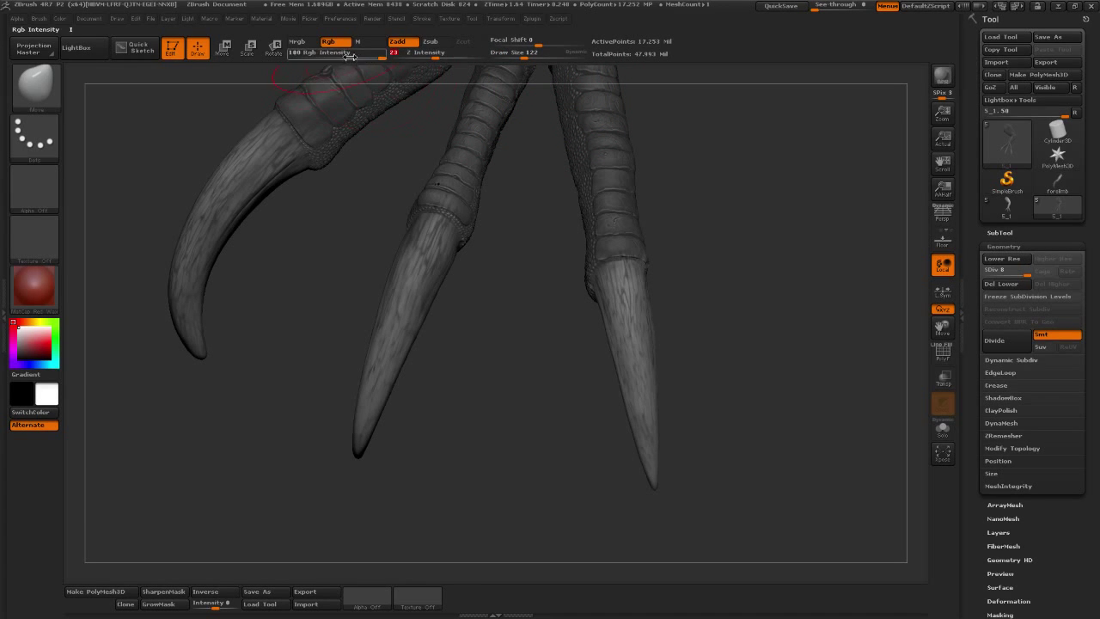
pyautogui.click(328, 41)
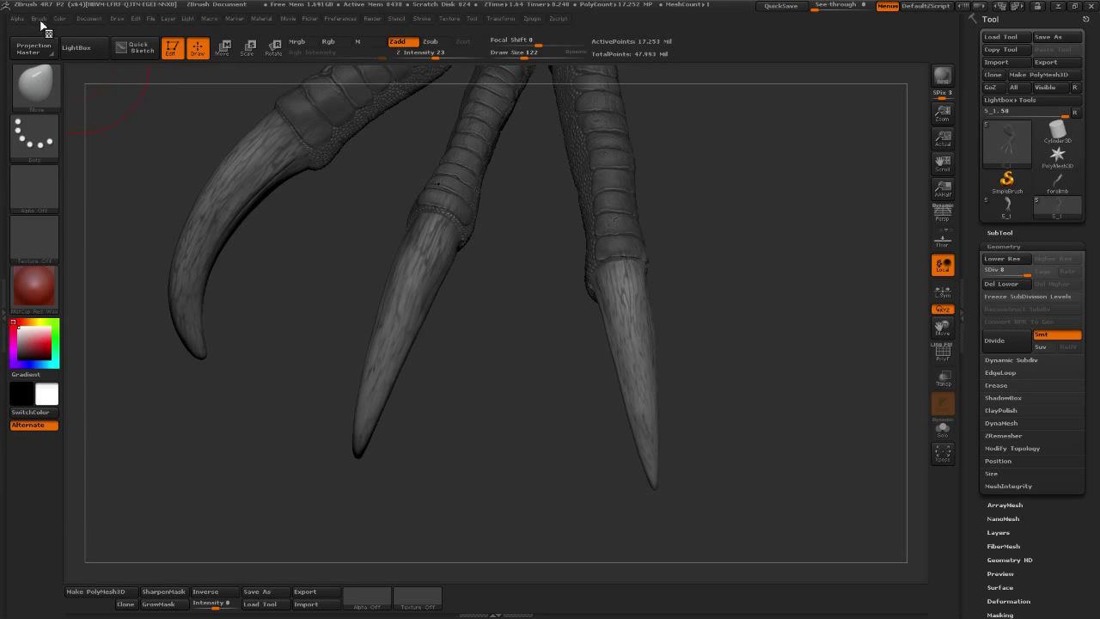
# - Turn on BackfaceMask under Brush > Auto Masking
pyautogui.click(39, 18)
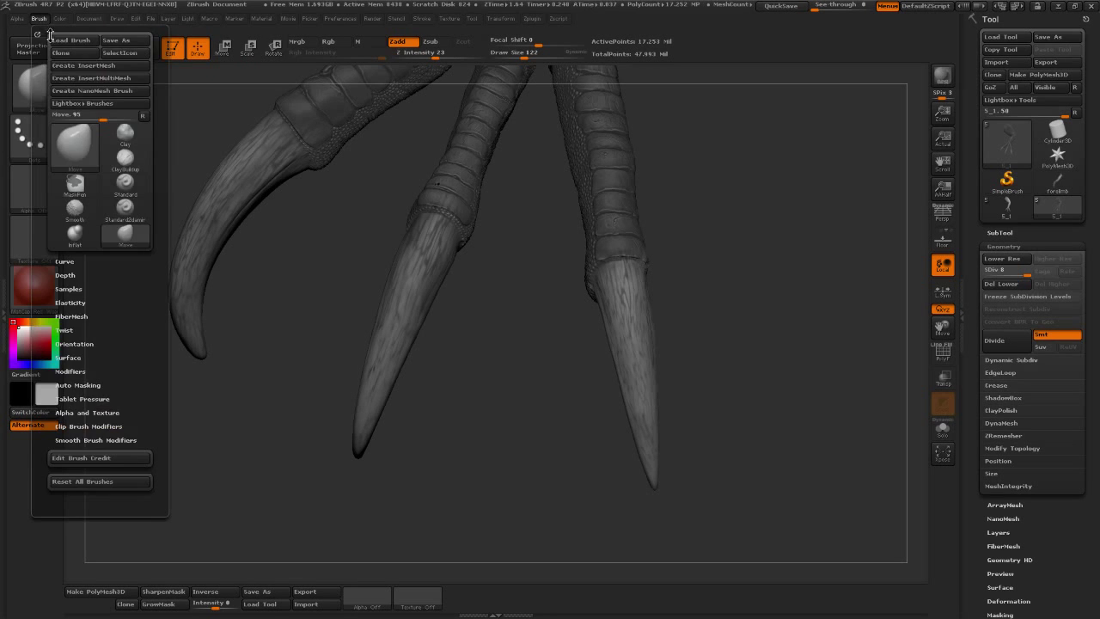
pyautogui.click(86, 385)
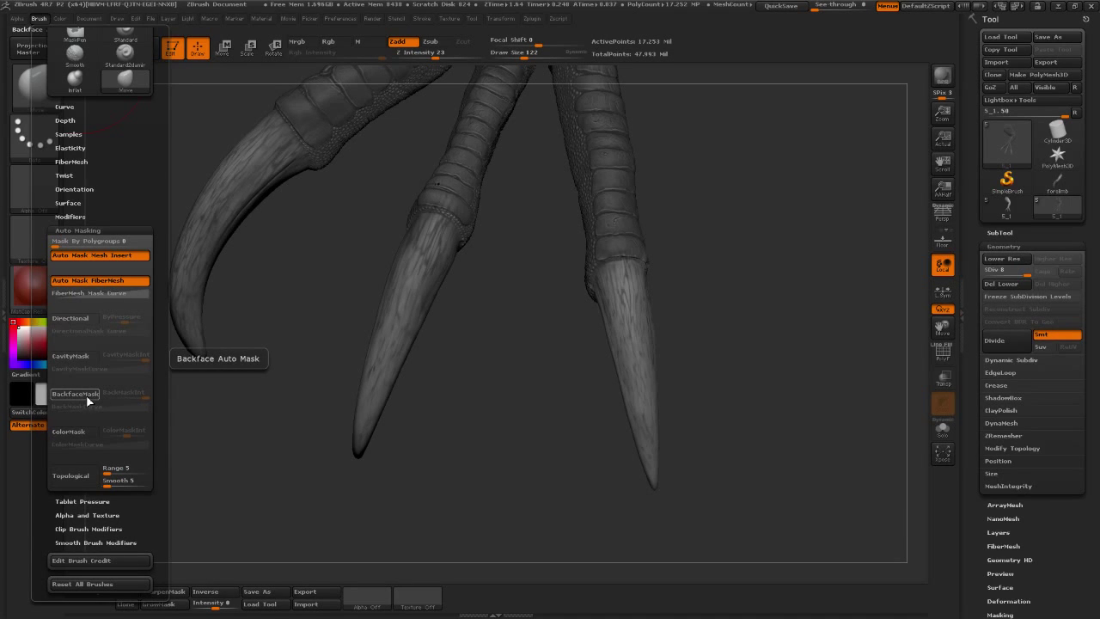
pyautogui.click(86, 394)
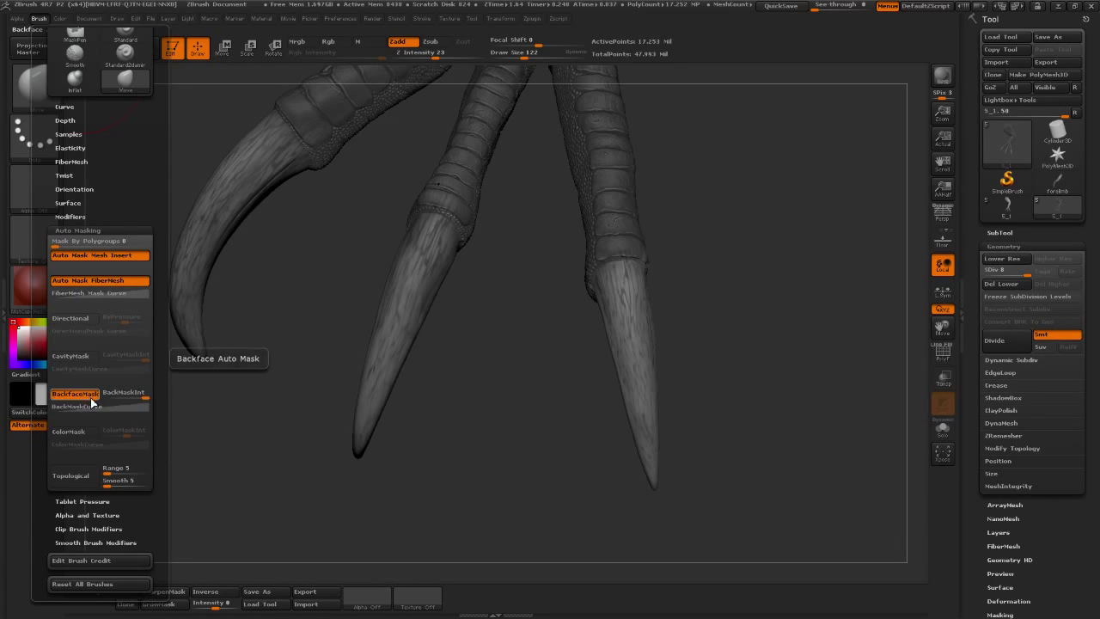
pyautogui.moveTo(517, 402); pyautogui.dragTo(393, 262)
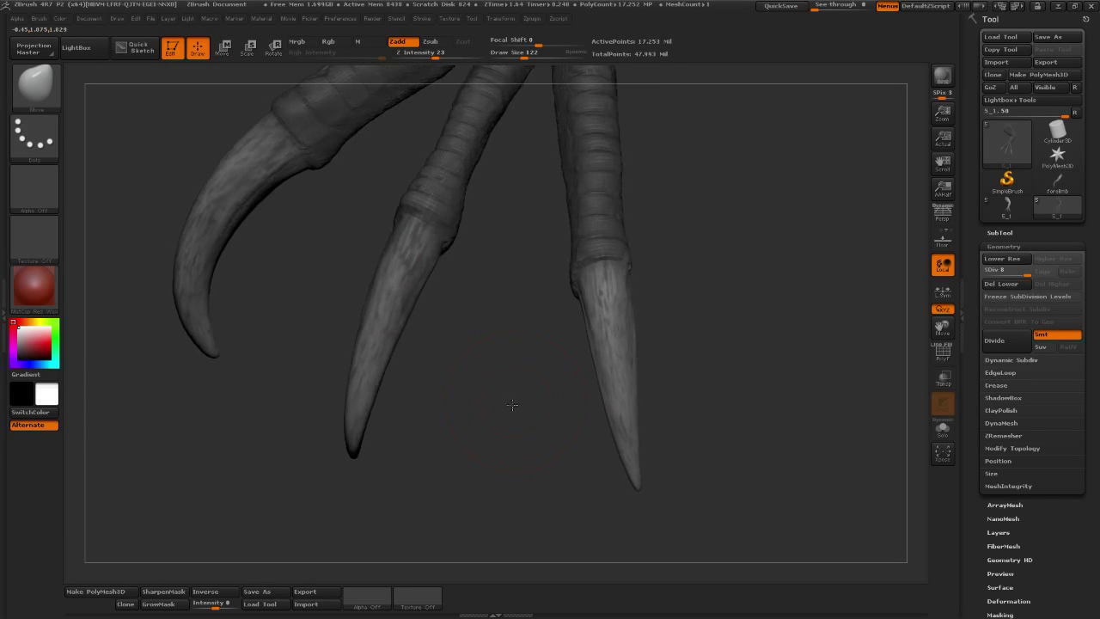
# - Resize the brush while orbiting toward the right claw
pyautogui.click(44, 20)
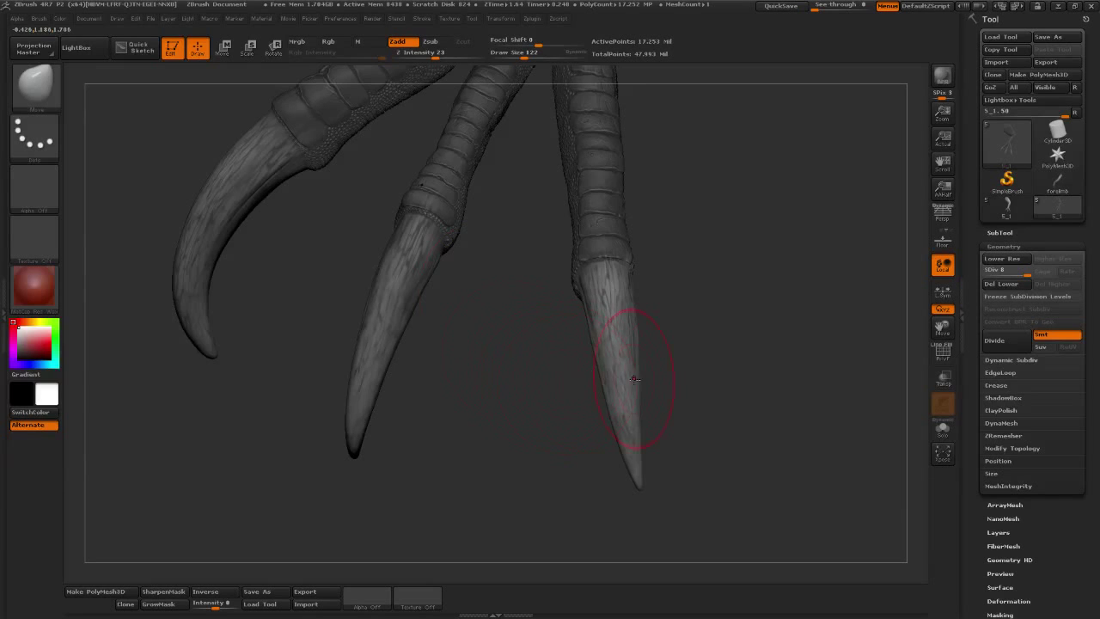
pyautogui.moveTo(634, 378); pyautogui.dragTo(574, 234)
pyautogui.moveTo(524, 53); pyautogui.dragTo(559, 53)
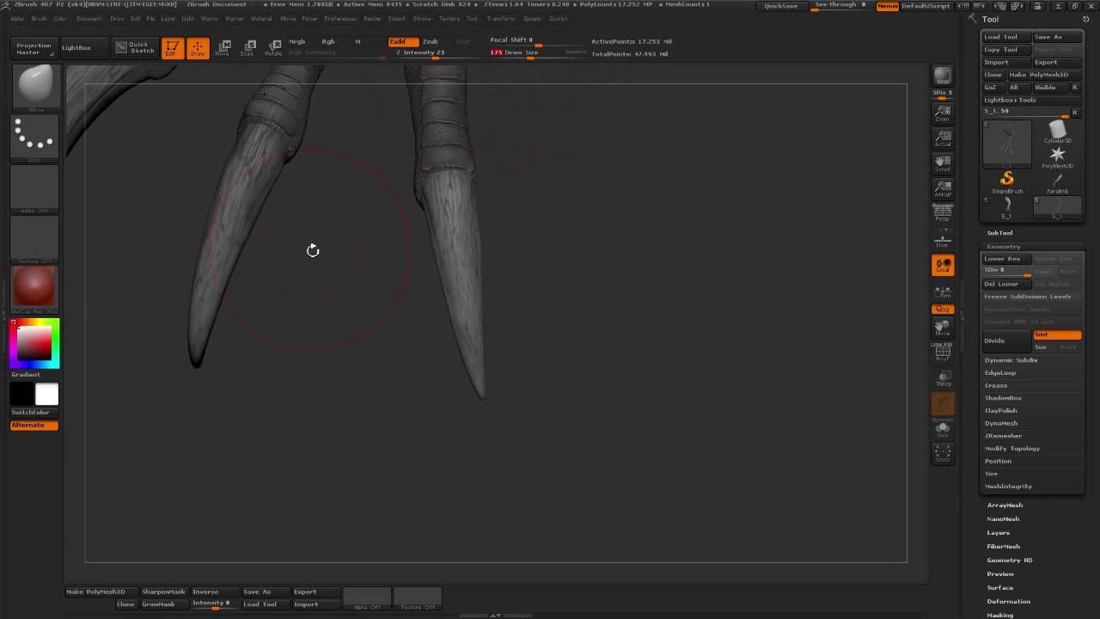
pyautogui.moveTo(551, 324)
pyautogui.mouseDown()
pyautogui.moveTo(667, 277)
pyautogui.moveTo(547, 69)
pyautogui.moveTo(521, 53)
pyautogui.mouseUp()
pyautogui.moveTo(605, 224); pyautogui.dragTo(592, 267)
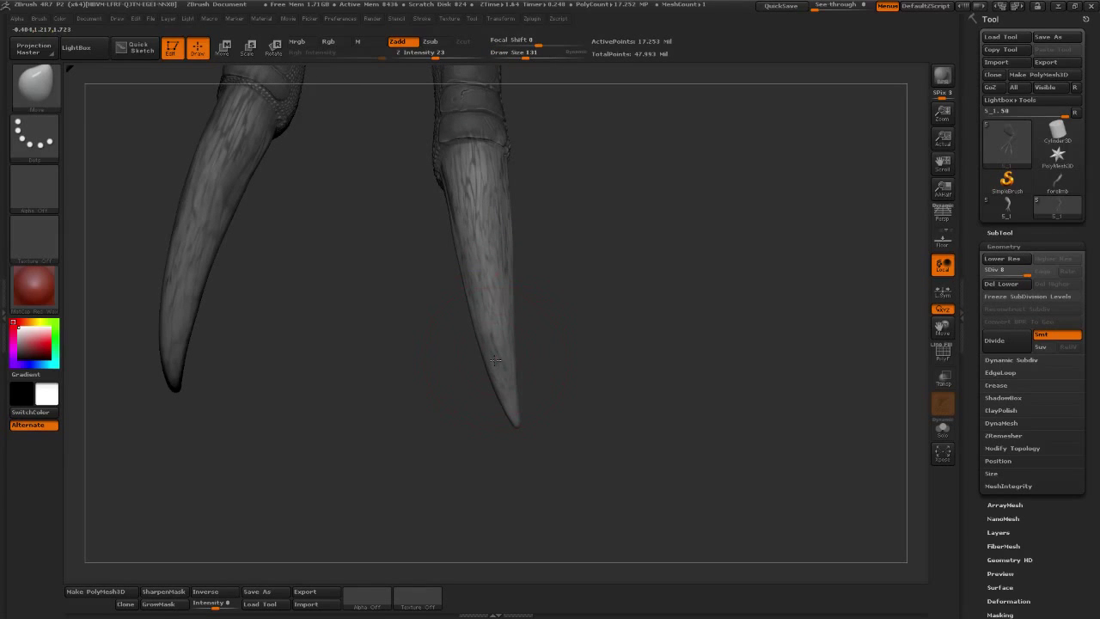
pyautogui.moveTo(521, 53); pyautogui.dragTo(540, 53)
pyautogui.moveTo(504, 299); pyautogui.dragTo(928, 191)
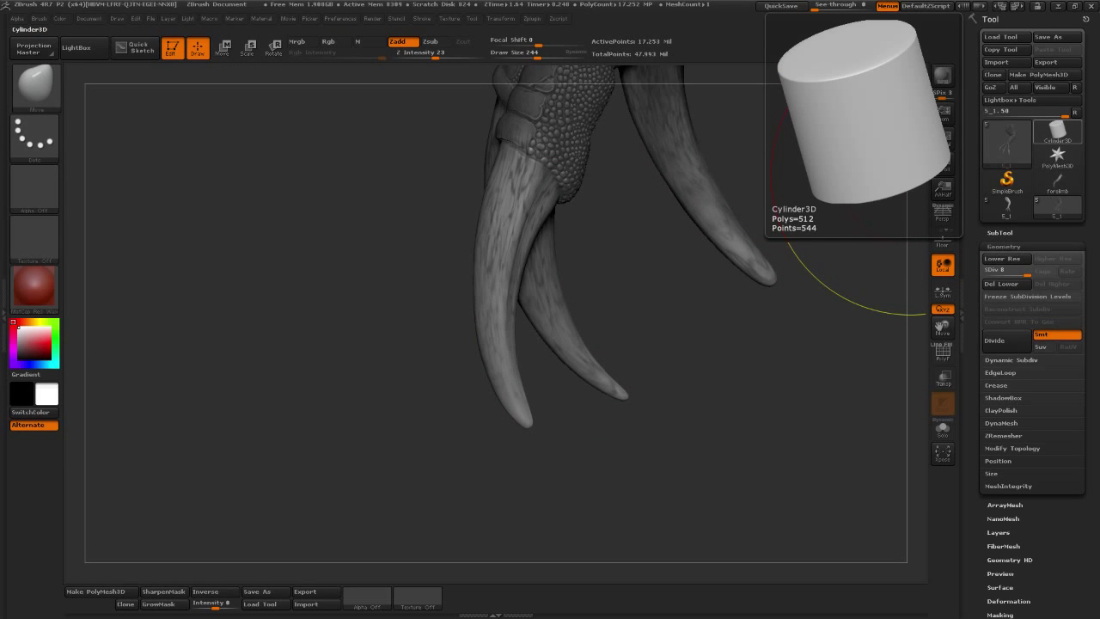
# - Adjust BackMaskInt in Brush > Auto Masking and close in on one claw
pyautogui.click(38, 18)
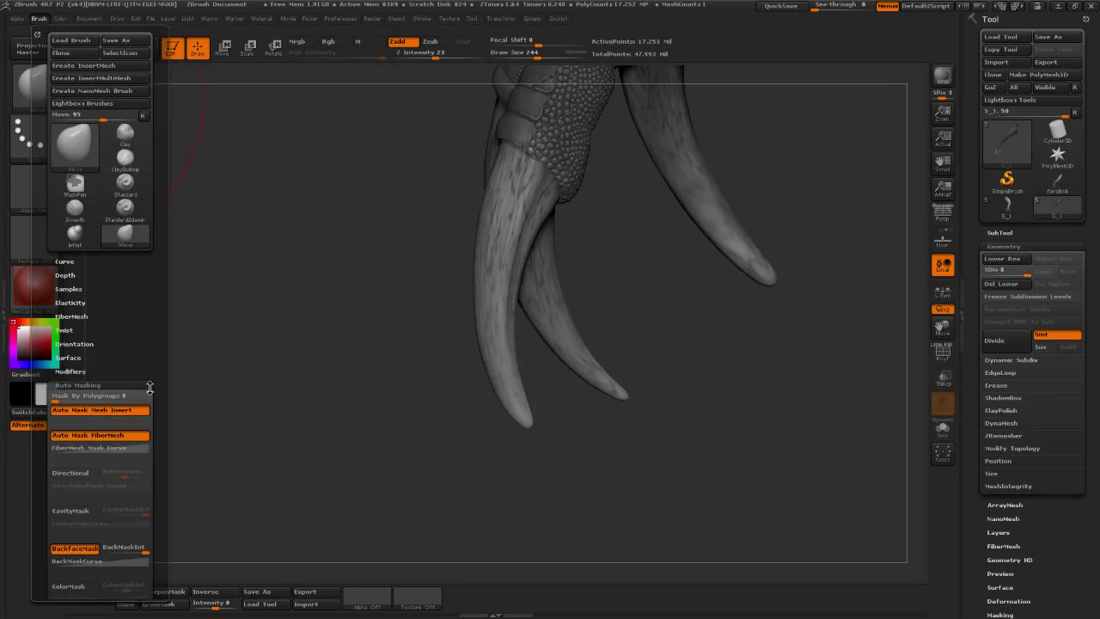
pyautogui.moveTo(150, 387); pyautogui.dragTo(150, 231)
pyautogui.moveTo(147, 391); pyautogui.dragTo(104, 391)
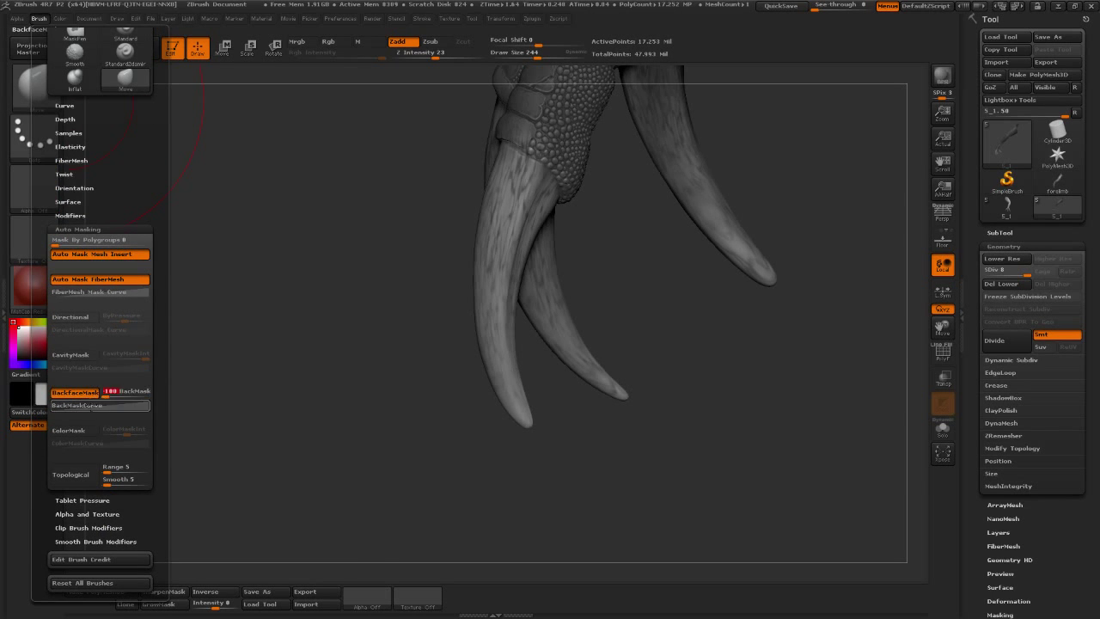
pyautogui.moveTo(403, 436)
pyautogui.mouseDown()
pyautogui.moveTo(481, 351)
pyautogui.moveTo(478, 396)
pyautogui.mouseUp()
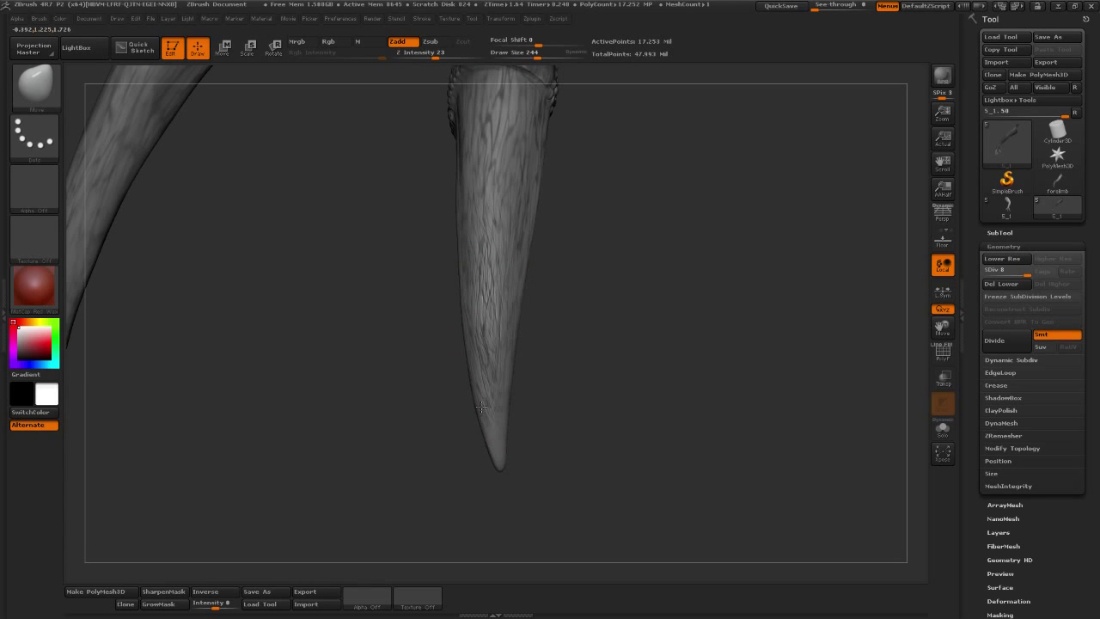
pyautogui.moveTo(505, 445)
pyautogui.mouseDown()
pyautogui.moveTo(503, 426)
pyautogui.moveTo(591, 406)
pyautogui.moveTo(503, 352)
pyautogui.mouseUp()
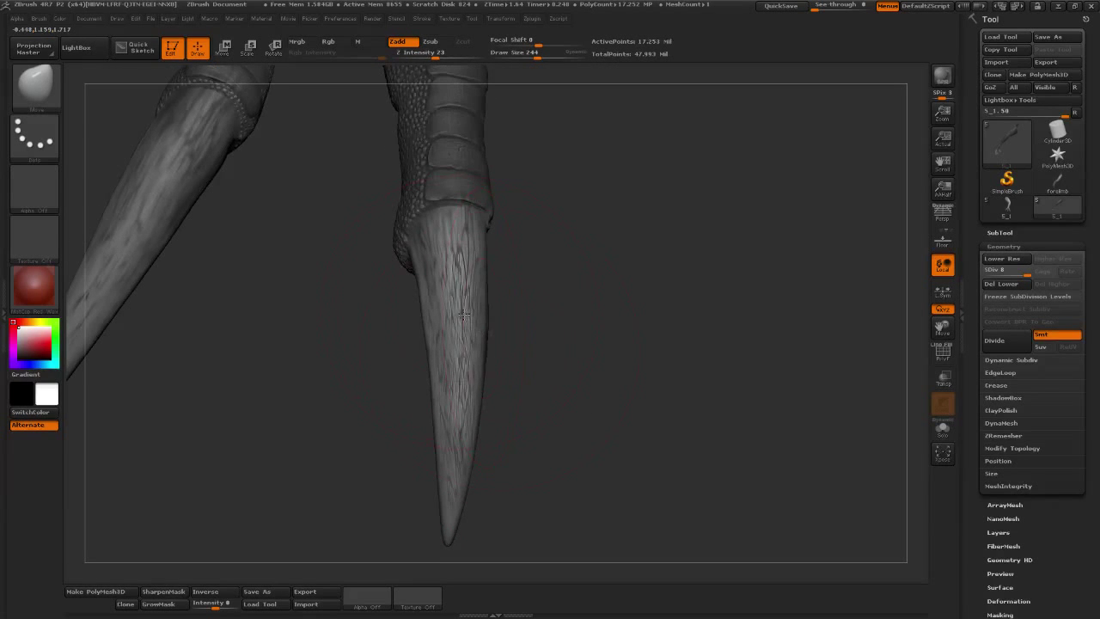
pyautogui.moveTo(474, 297); pyautogui.dragTo(388, 283)
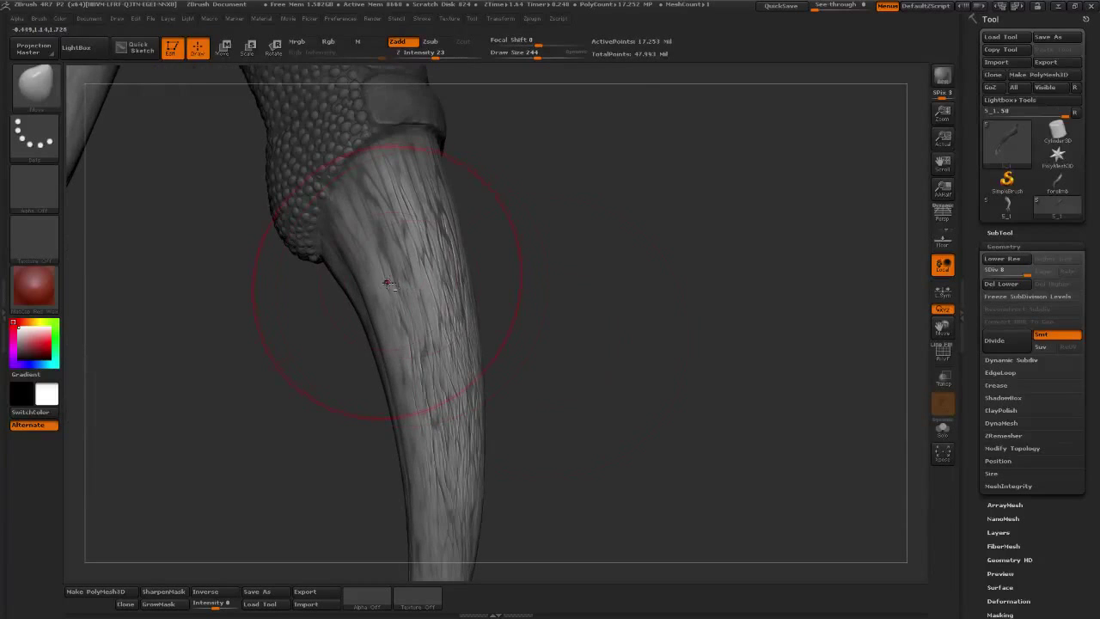
pyautogui.moveTo(530, 300); pyautogui.dragTo(481, 286)
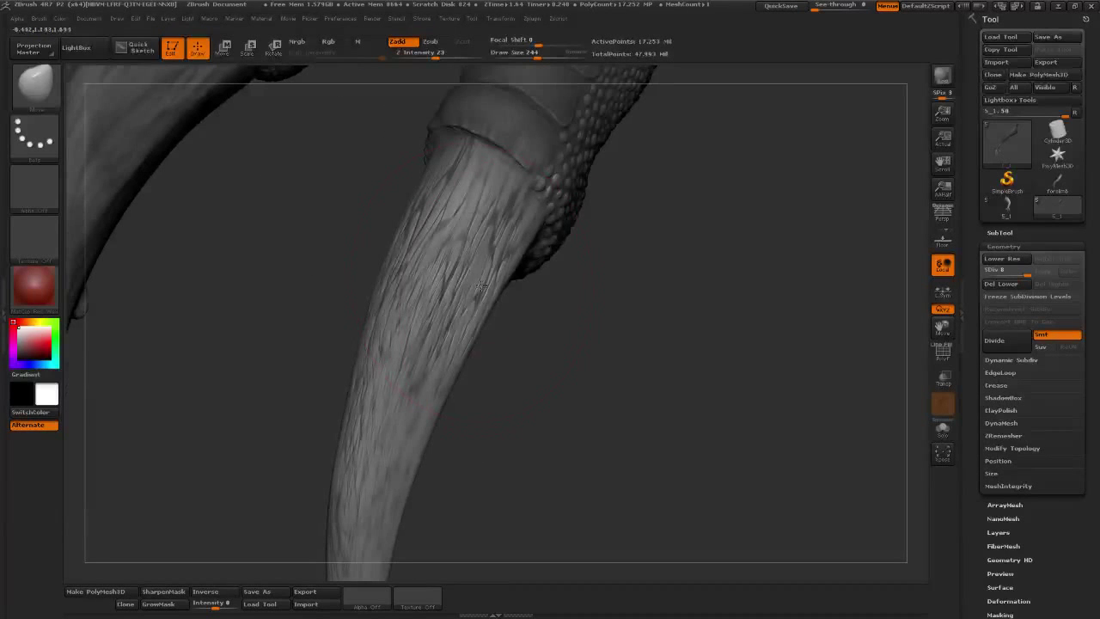
# - Shrink the brush and orbit along the claw tips until one hangs straight down
pyautogui.press('[')
pyautogui.press('[')
pyautogui.press('[')
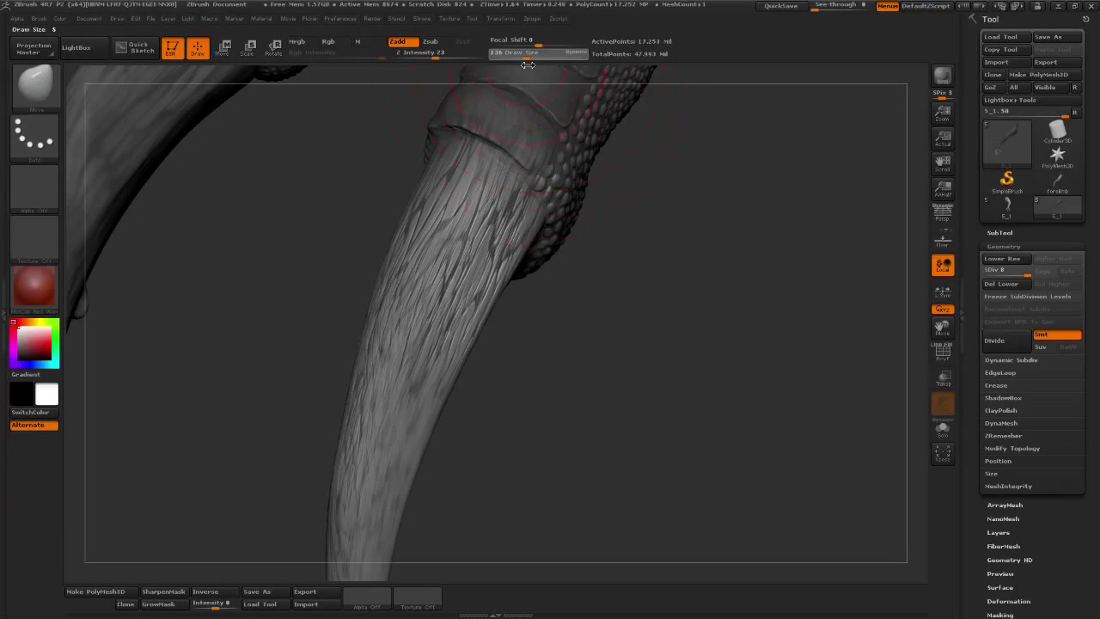
pyautogui.moveTo(584, 358); pyautogui.dragTo(570, 312)
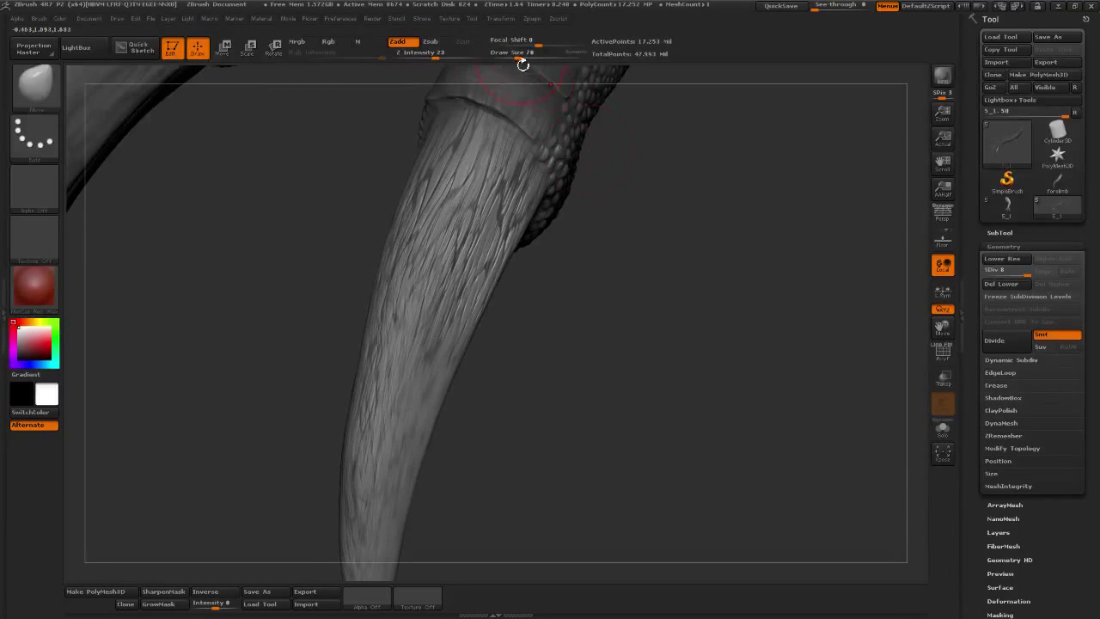
pyautogui.moveTo(517, 53); pyautogui.dragTo(524, 53)
pyautogui.moveTo(518, 302); pyautogui.dragTo(512, 279)
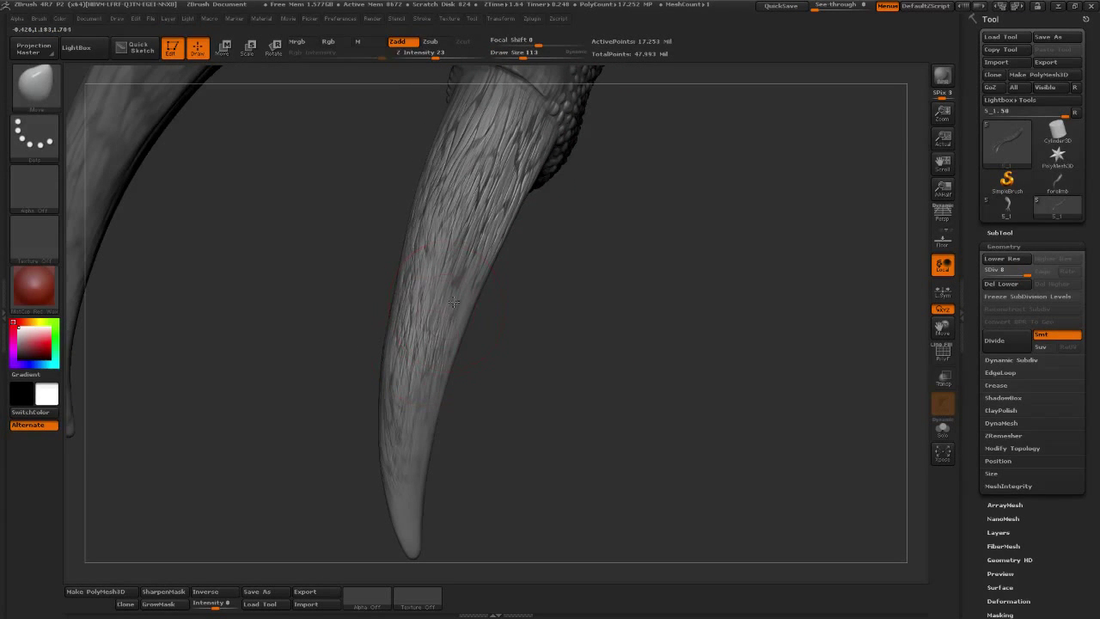
pyautogui.moveTo(480, 370); pyautogui.dragTo(418, 415)
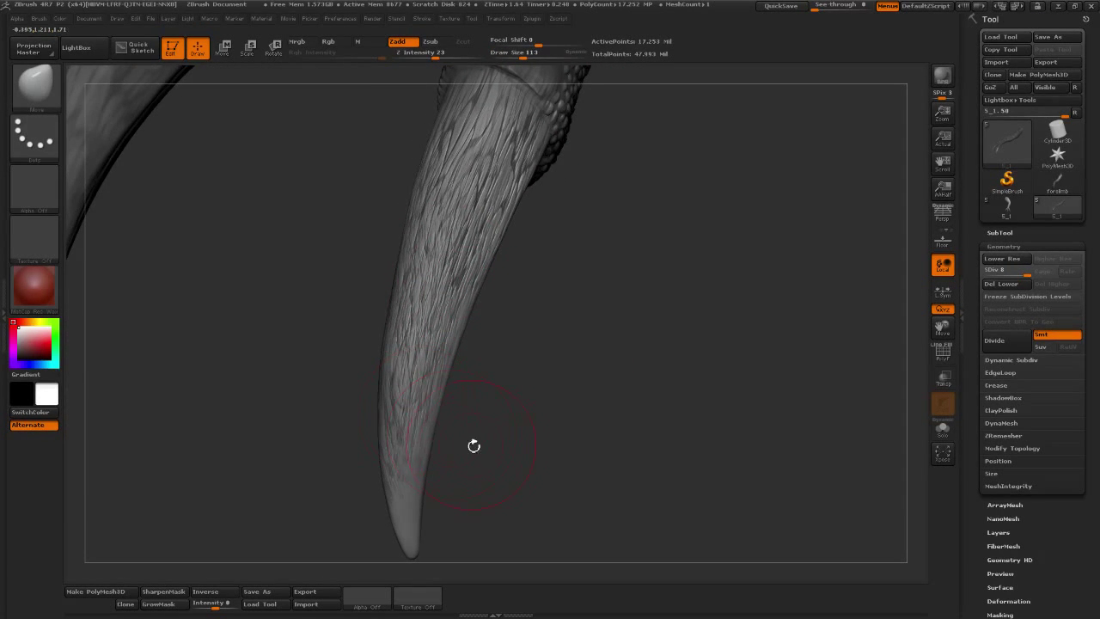
pyautogui.moveTo(473, 445)
pyautogui.mouseDown()
pyautogui.moveTo(569, 400)
pyautogui.moveTo(544, 98)
pyautogui.mouseUp()
pyautogui.moveTo(521, 56); pyautogui.dragTo(534, 57)
pyautogui.moveTo(447, 360); pyautogui.dragTo(391, 347)
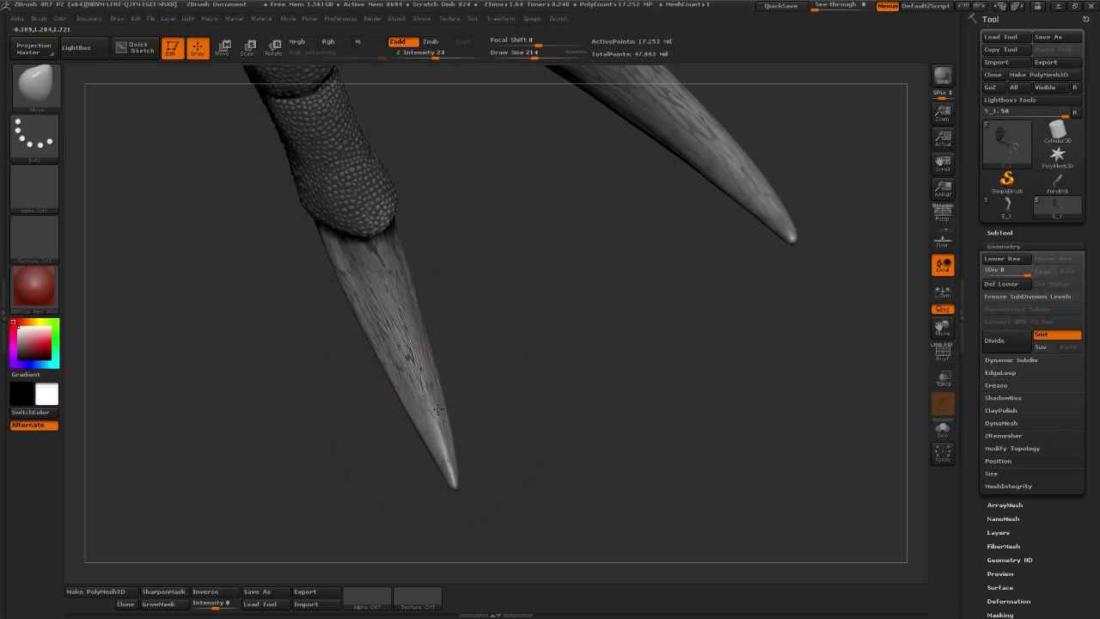
pyautogui.moveTo(514, 426); pyautogui.dragTo(418, 467)
pyautogui.moveTo(424, 416)
pyautogui.mouseDown()
pyautogui.moveTo(438, 462)
pyautogui.moveTo(449, 453)
pyautogui.moveTo(280, 396)
pyautogui.mouseUp()
# - Switch to Smooth, then to MaskPen with the GrainHaystack alpha
pyautogui.press('shift')
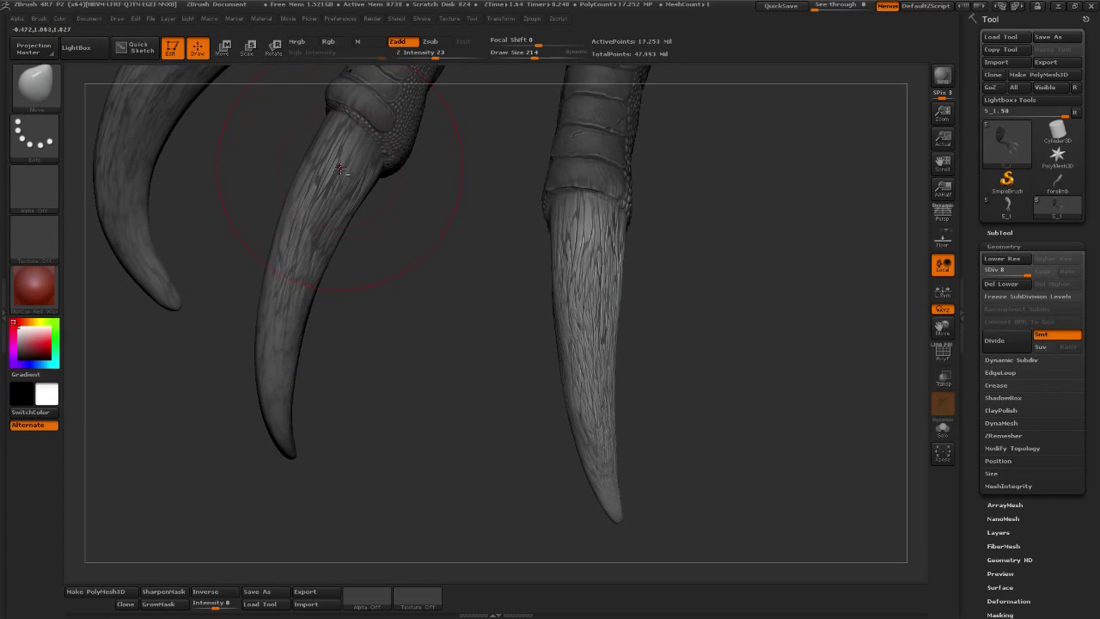
pyautogui.moveTo(339, 167)
pyautogui.keyDown('alt'); pyautogui.mouseDown()
pyautogui.moveTo(516, 140)
pyautogui.moveTo(504, 343)
pyautogui.mouseUp(); pyautogui.keyUp('alt')
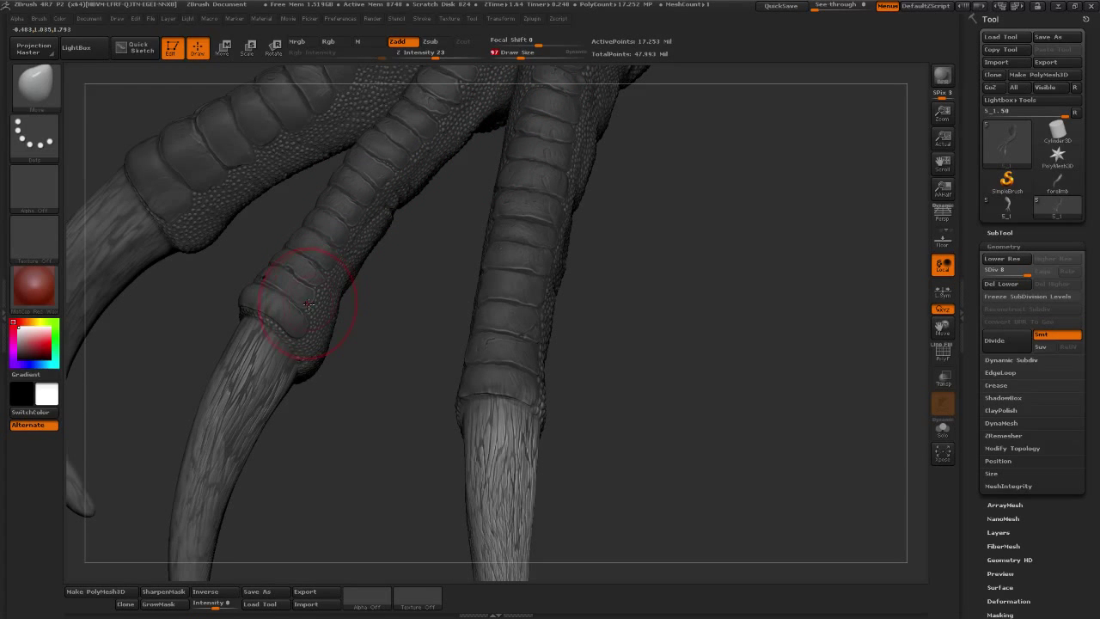
pyautogui.press('ctrl')
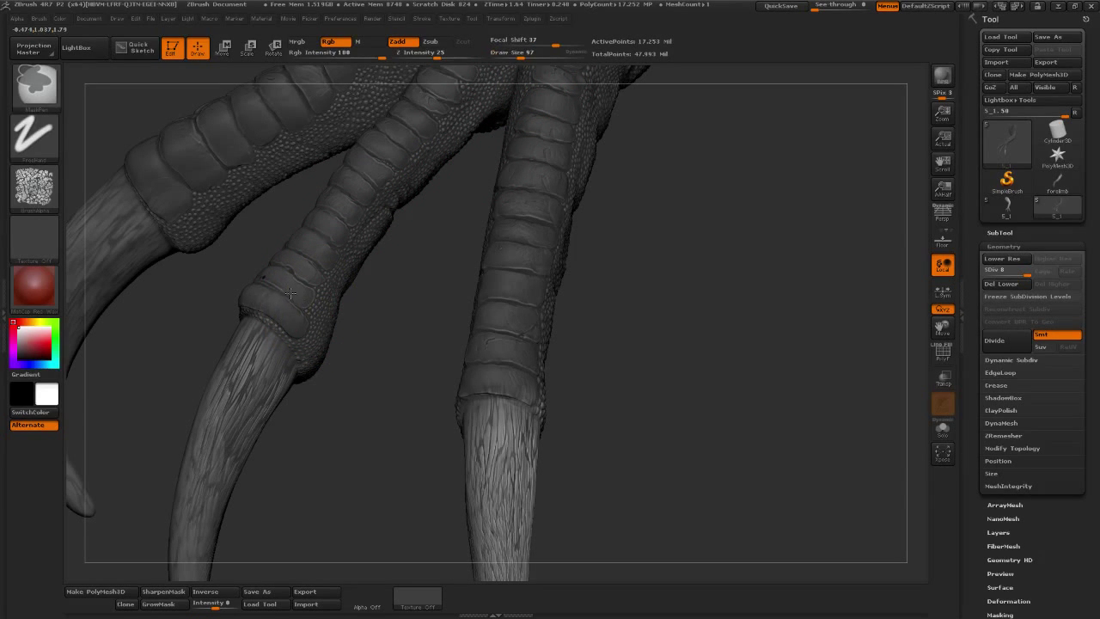
# - Orbit around the claws and scaled cuff, then clear the mask and return to Move
pyautogui.moveTo(304, 314); pyautogui.dragTo(505, 364)
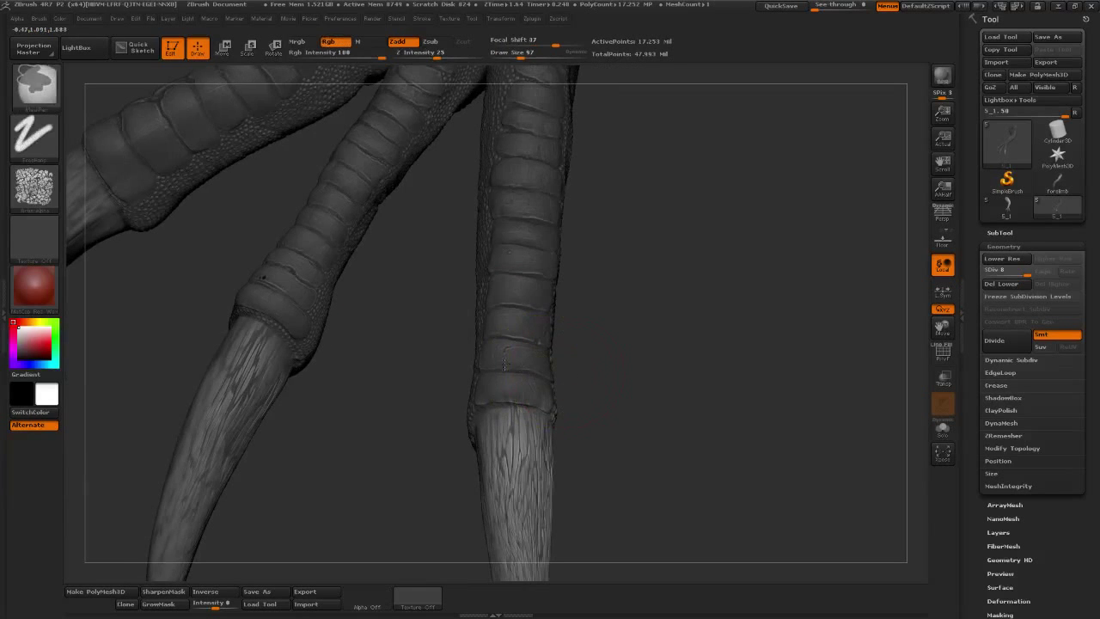
pyautogui.moveTo(603, 387); pyautogui.dragTo(472, 393)
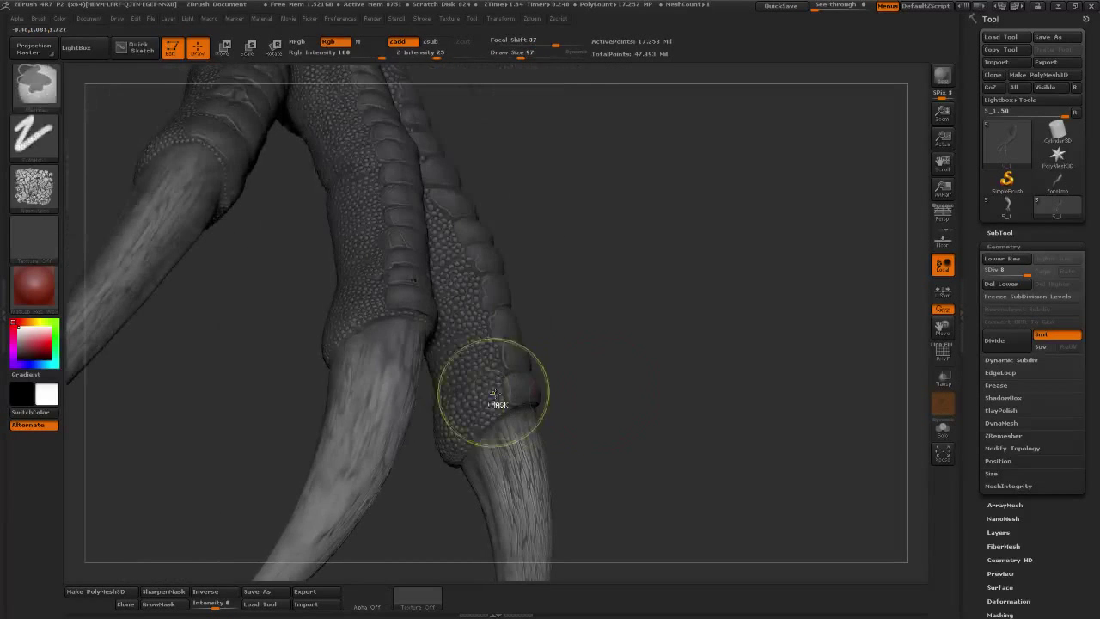
pyautogui.moveTo(555, 307); pyautogui.dragTo(441, 295)
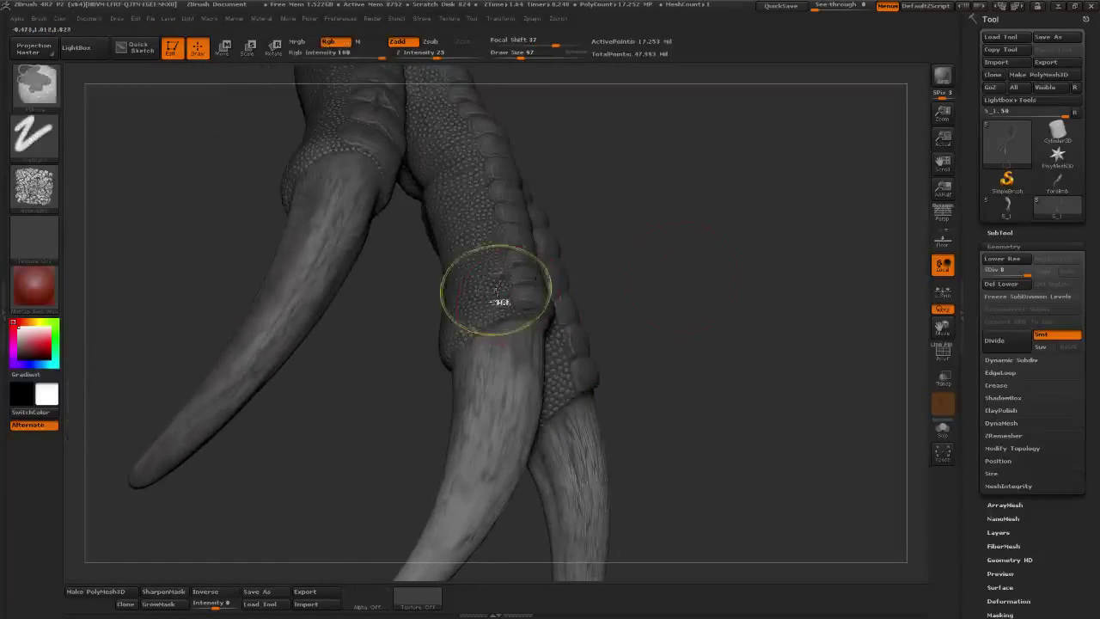
pyautogui.moveTo(682, 226); pyautogui.dragTo(434, 261)
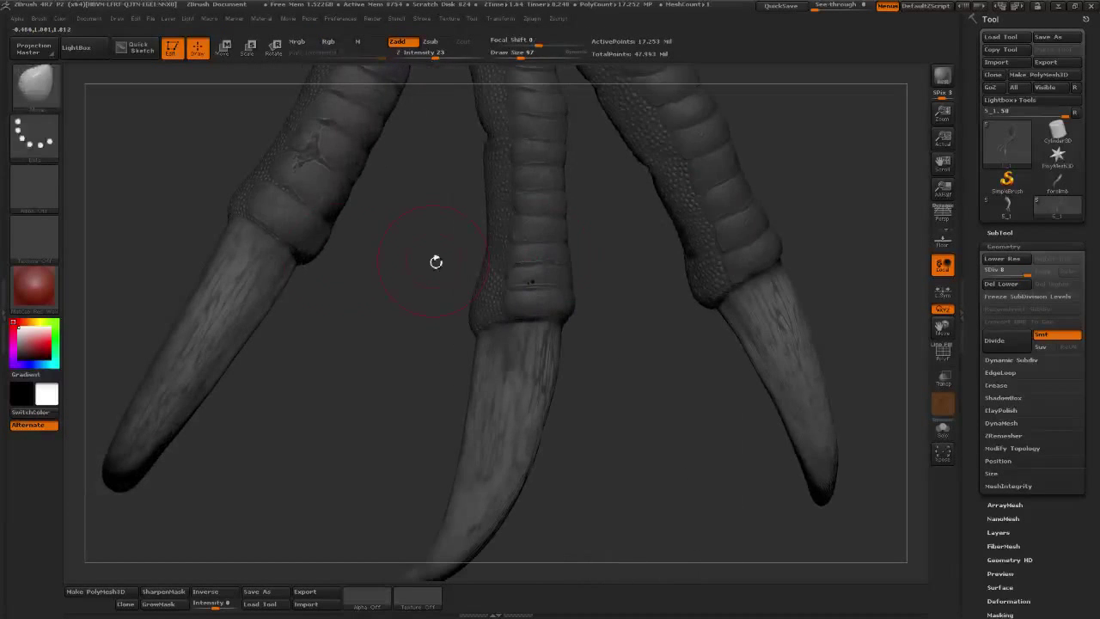
pyautogui.moveTo(313, 219); pyautogui.dragTo(268, 194)
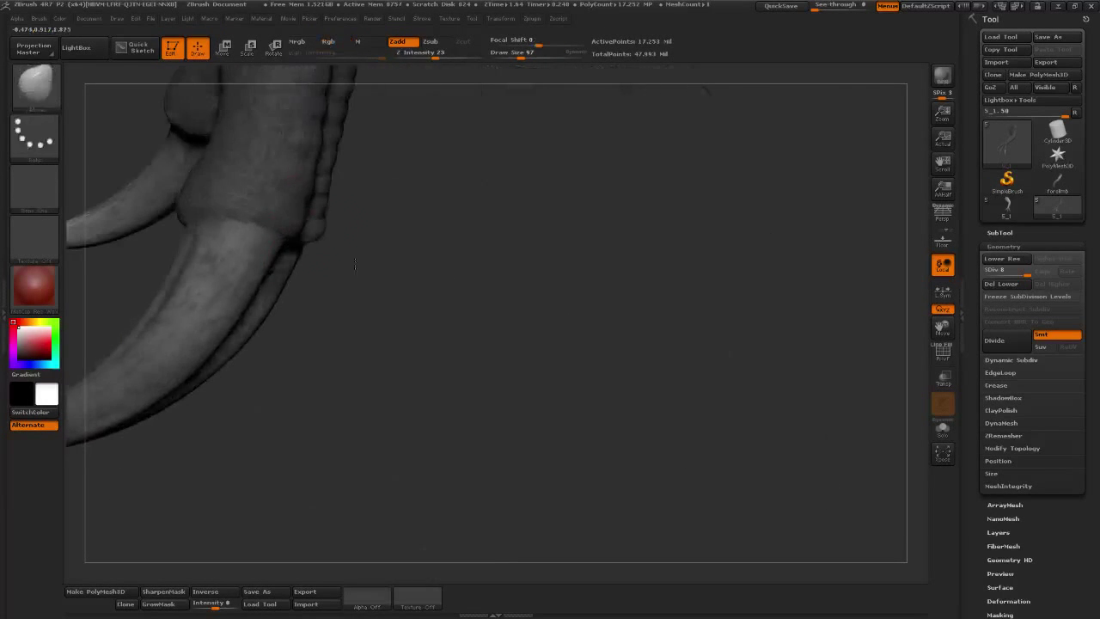
pyautogui.moveTo(353, 208); pyautogui.dragTo(258, 216)
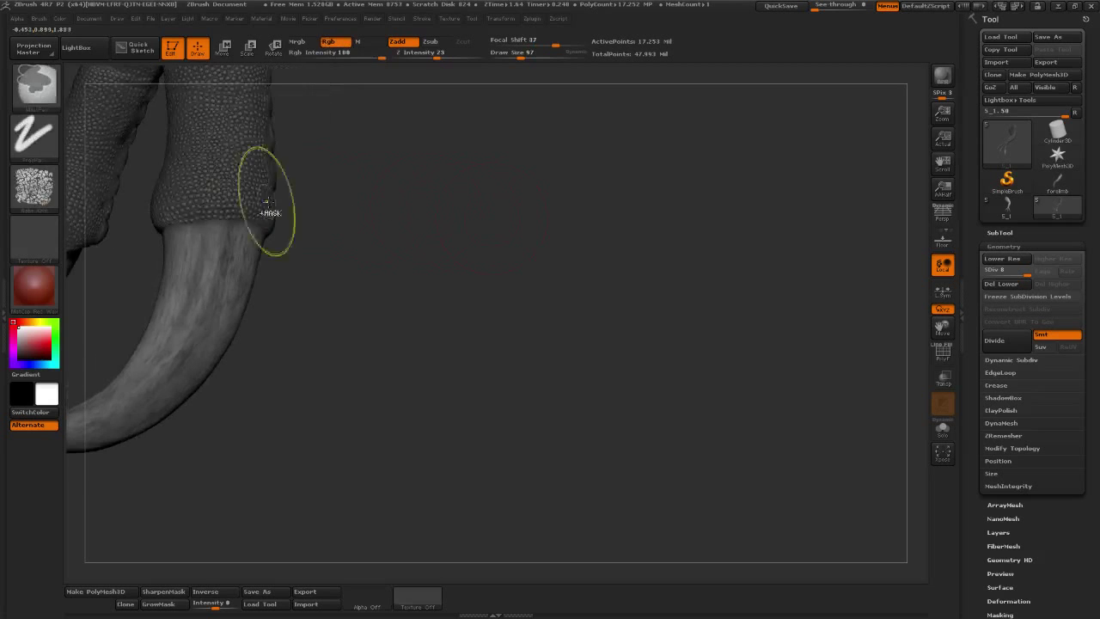
pyautogui.moveTo(175, 201); pyautogui.dragTo(272, 183)
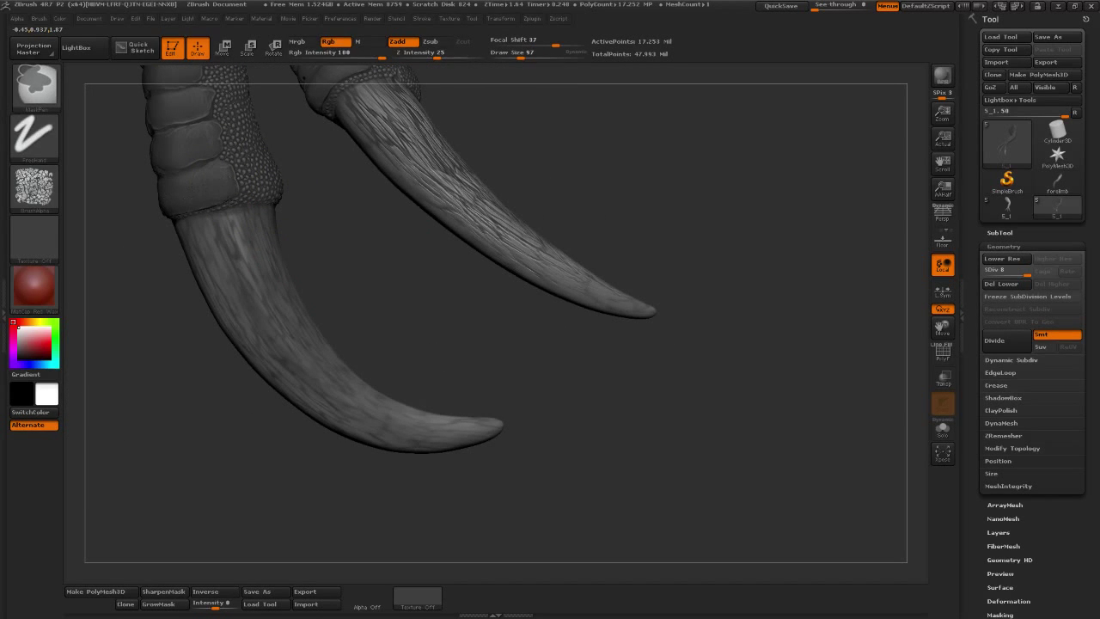
pyautogui.hotkey('ctrl', 'shift', 'a')
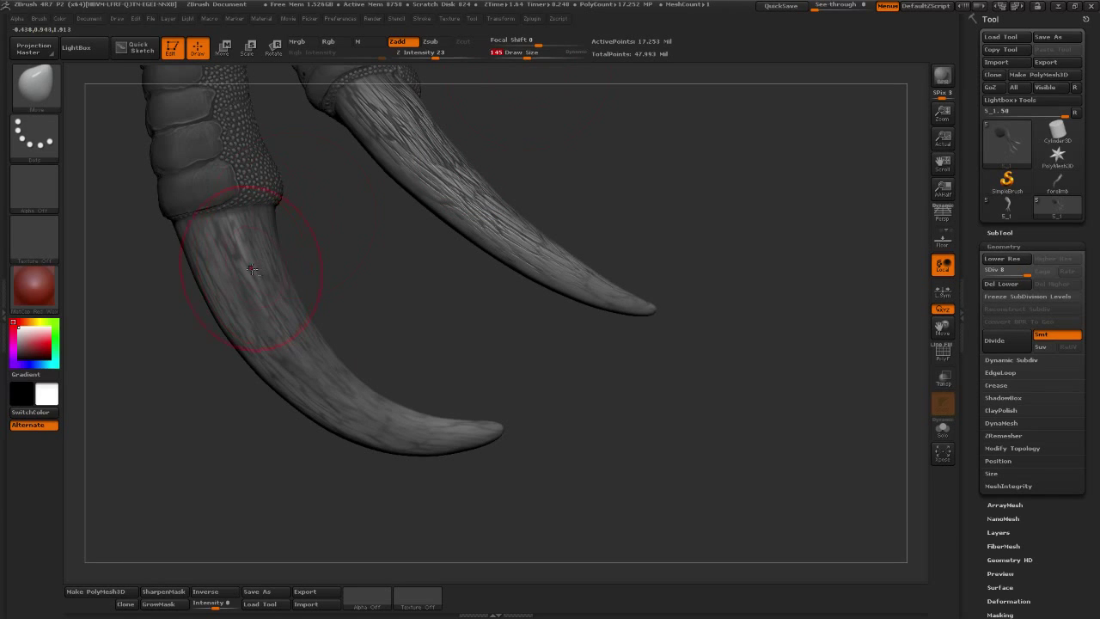
# - Set Draw Size to 318, then 283, while turning the claws for a closer look
pyautogui.press(']')
pyautogui.moveTo(539, 465)
pyautogui.mouseDown()
pyautogui.moveTo(430, 326)
pyautogui.moveTo(375, 202)
pyautogui.mouseUp()
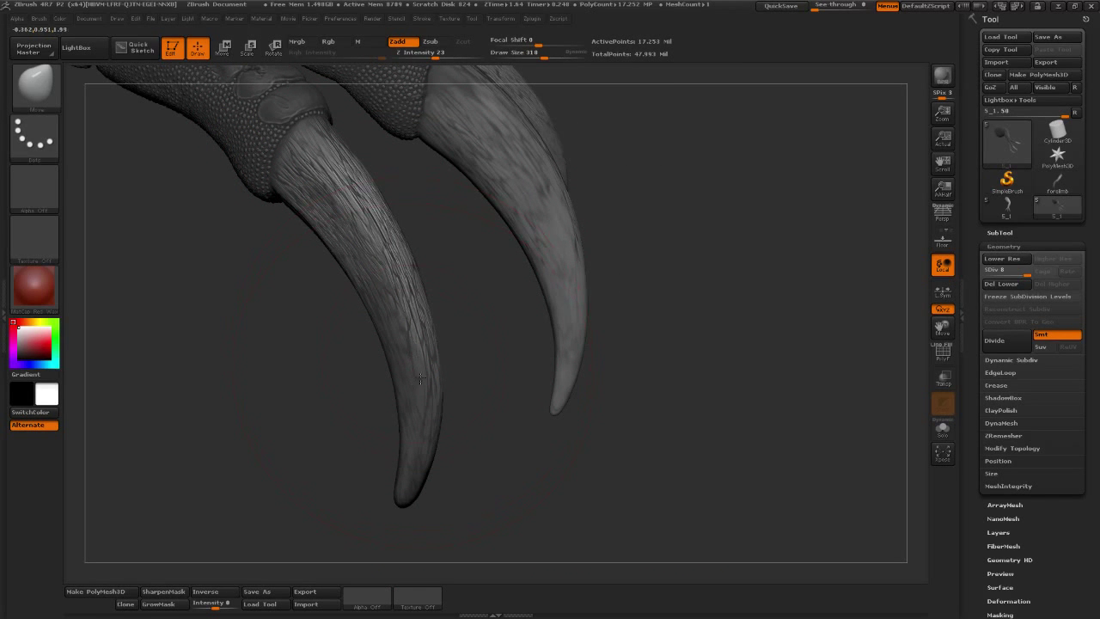
pyautogui.press('[')
pyautogui.moveTo(456, 464); pyautogui.dragTo(481, 447)
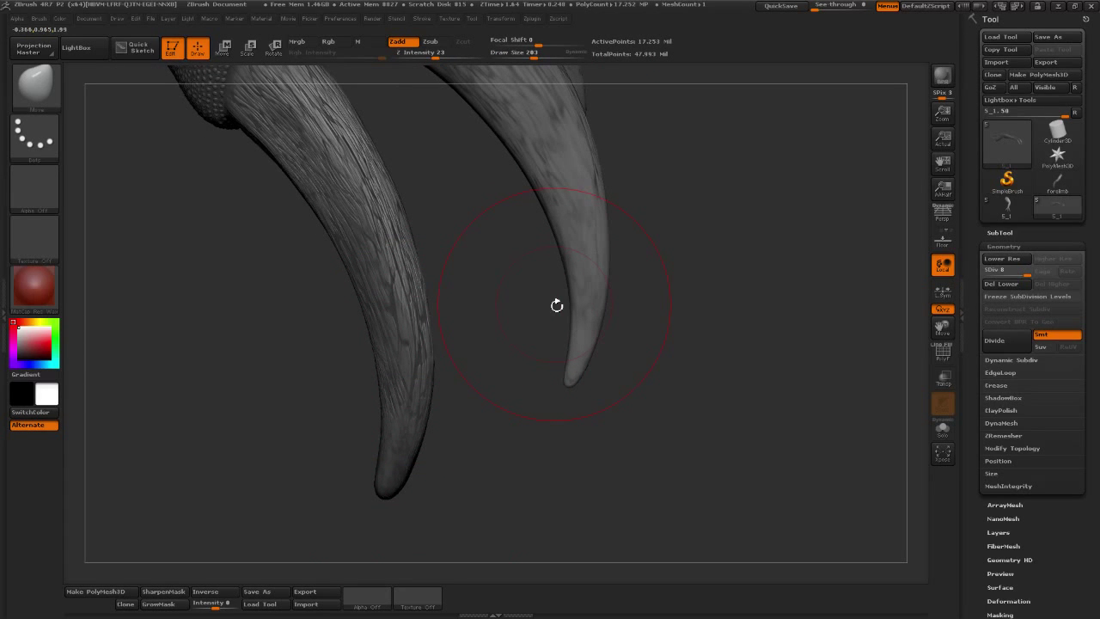
pyautogui.moveTo(557, 305); pyautogui.dragTo(513, 388)
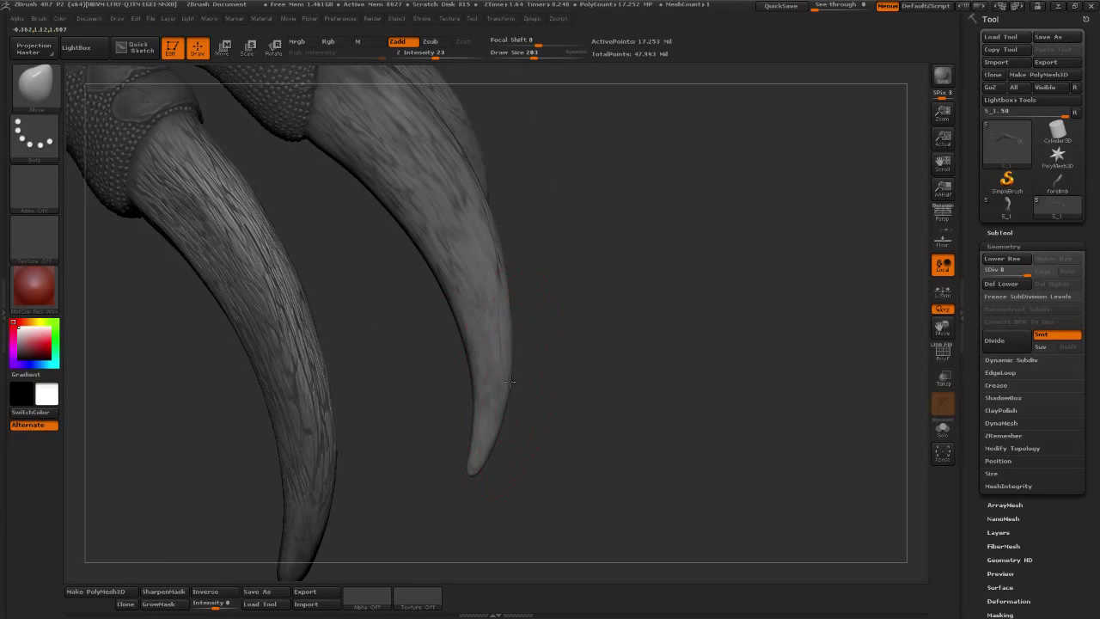
pyautogui.moveTo(466, 222); pyautogui.dragTo(381, 243)
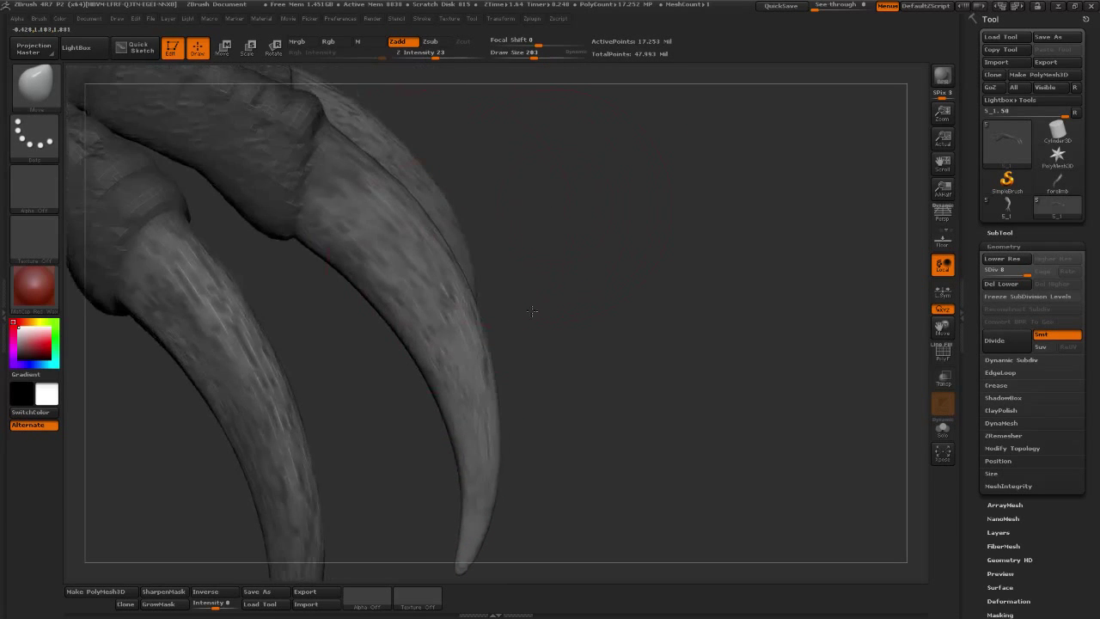
pyautogui.moveTo(358, 199)
pyautogui.mouseDown()
pyautogui.moveTo(388, 221)
pyautogui.moveTo(371, 264)
pyautogui.moveTo(348, 181)
pyautogui.mouseUp()
# - Orbit around the claw tips and lower Draw Size to 126
pyautogui.moveTo(550, 298)
pyautogui.mouseDown()
pyautogui.moveTo(392, 321)
pyautogui.moveTo(466, 319)
pyautogui.moveTo(501, 394)
pyautogui.moveTo(429, 400)
pyautogui.moveTo(454, 341)
pyautogui.mouseUp()
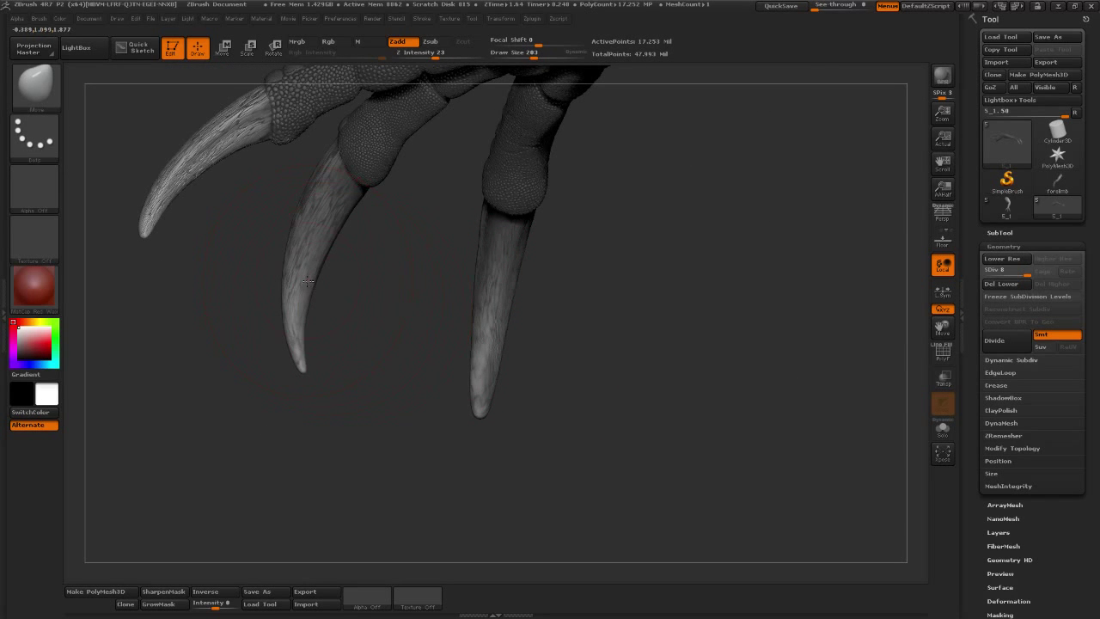
pyautogui.keyDown('alt'); pyautogui.moveTo(308, 280); pyautogui.dragTo(323, 300); pyautogui.keyUp('alt')
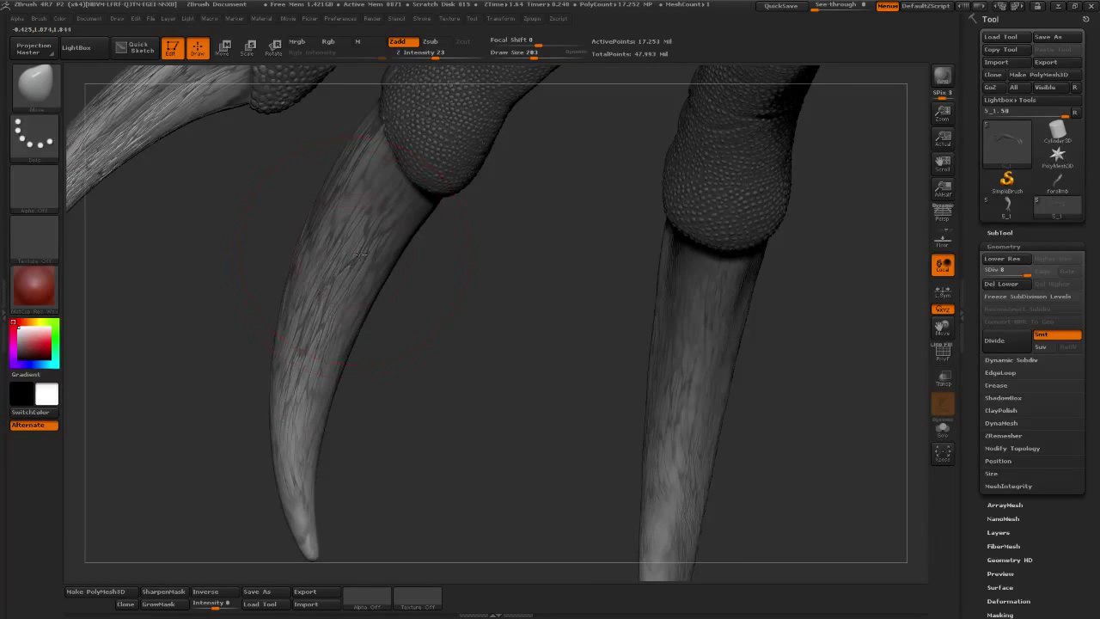
pyautogui.moveTo(395, 201); pyautogui.dragTo(405, 184)
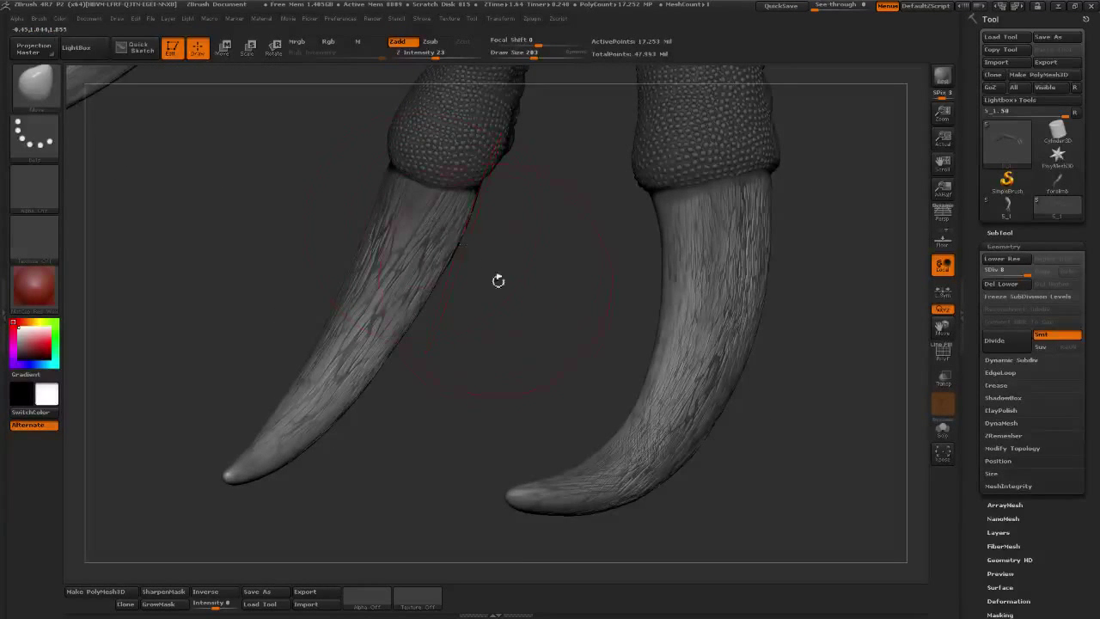
pyautogui.moveTo(496, 283); pyautogui.dragTo(335, 372)
pyautogui.moveTo(725, 398)
pyautogui.mouseDown()
pyautogui.moveTo(717, 294)
pyautogui.moveTo(486, 254)
pyautogui.mouseUp()
pyautogui.moveTo(579, 272)
pyautogui.mouseDown()
pyautogui.moveTo(515, 368)
pyautogui.moveTo(559, 342)
pyautogui.moveTo(543, 417)
pyautogui.moveTo(558, 364)
pyautogui.moveTo(647, 370)
pyautogui.moveTo(668, 462)
pyautogui.moveTo(779, 473)
pyautogui.moveTo(501, 433)
pyautogui.moveTo(678, 361)
pyautogui.moveTo(574, 477)
pyautogui.moveTo(559, 432)
pyautogui.moveTo(555, 454)
pyautogui.moveTo(572, 459)
pyautogui.mouseUp()
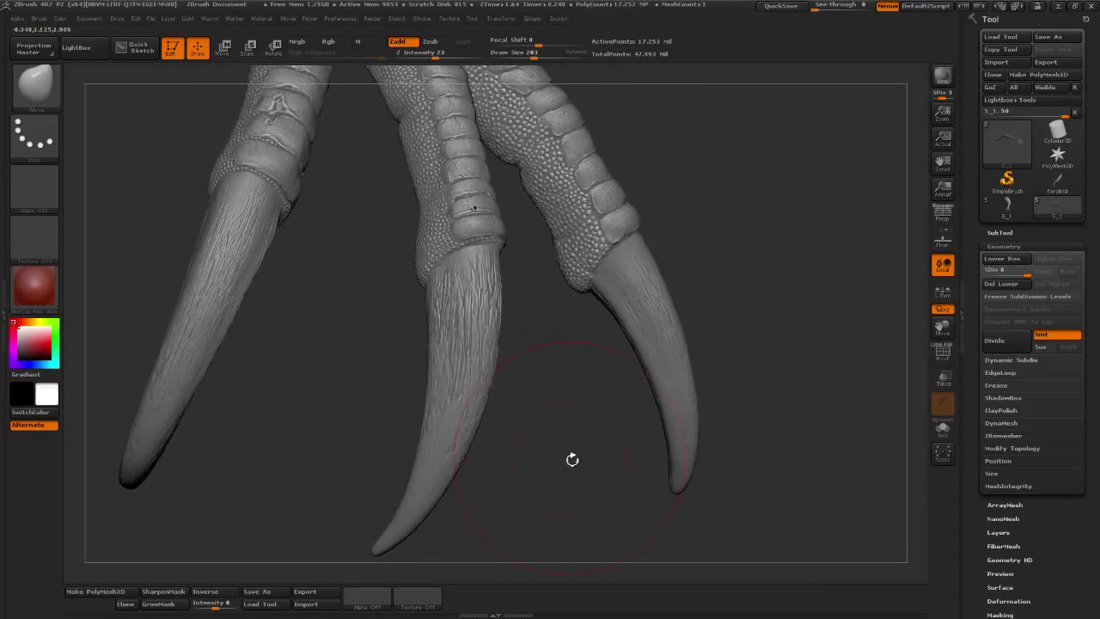
pyautogui.moveTo(516, 53); pyautogui.dragTo(502, 53)
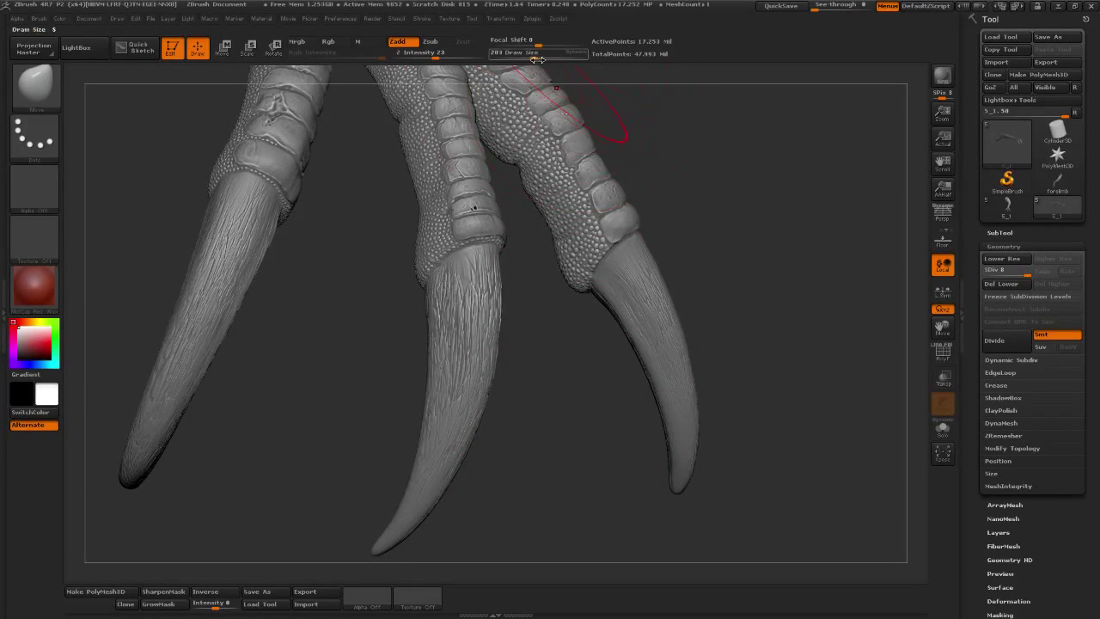
pyautogui.moveTo(529, 405)
pyautogui.keyDown('alt'); pyautogui.mouseDown()
pyautogui.moveTo(567, 421)
pyautogui.moveTo(636, 407)
pyautogui.moveTo(668, 376)
pyautogui.mouseUp(); pyautogui.keyUp('alt')
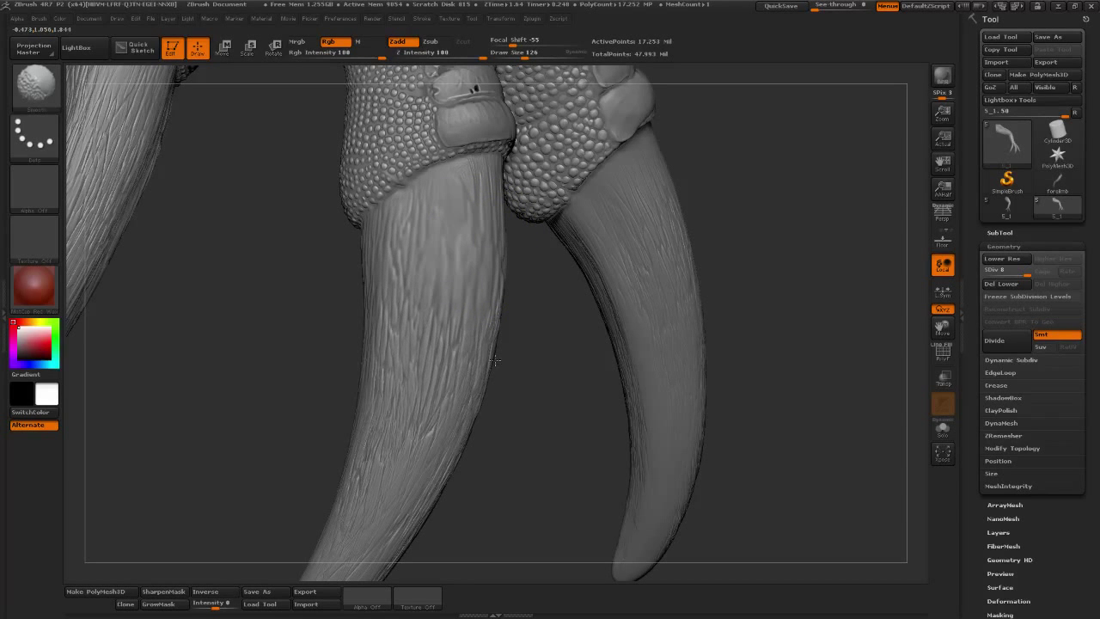
# - Orbit and zoom around the three claws to inspect their streaky tips and scaled cuffs
pyautogui.moveTo(520, 456); pyautogui.dragTo(381, 351)
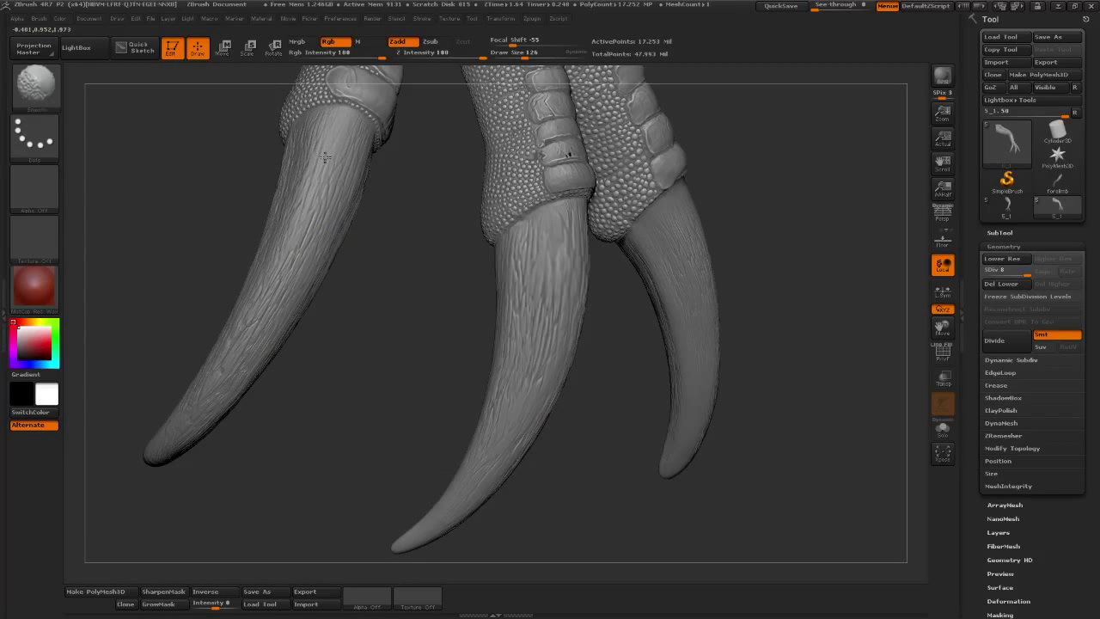
pyautogui.moveTo(341, 368)
pyautogui.keyDown('alt'); pyautogui.mouseDown()
pyautogui.moveTo(482, 460)
pyautogui.moveTo(507, 456)
pyautogui.mouseUp(); pyautogui.keyUp('alt')
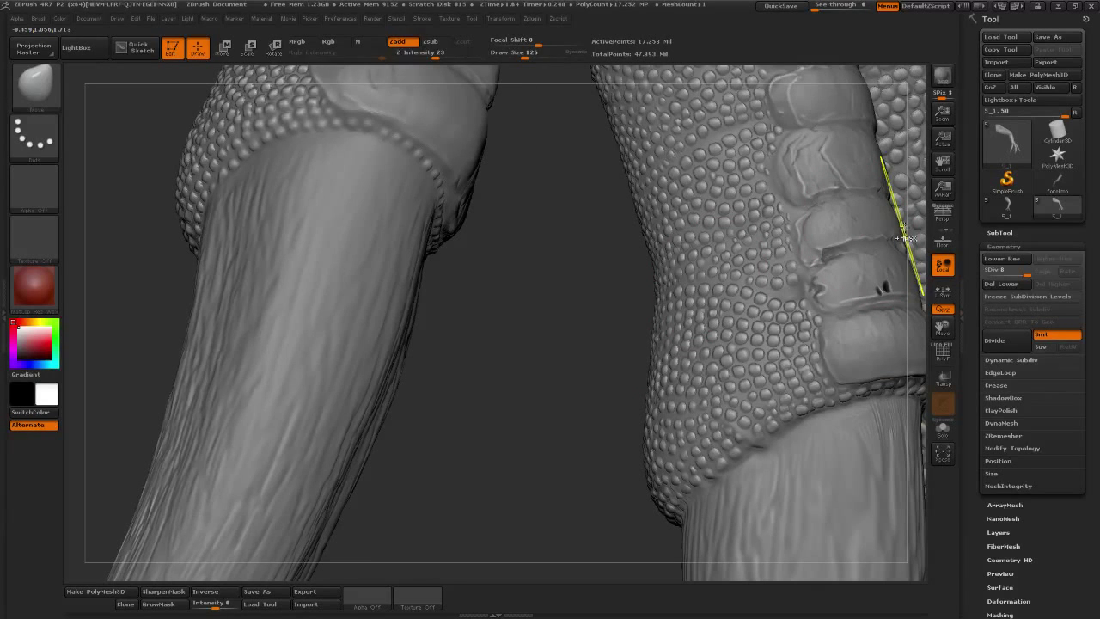
pyautogui.moveTo(474, 326); pyautogui.dragTo(413, 432)
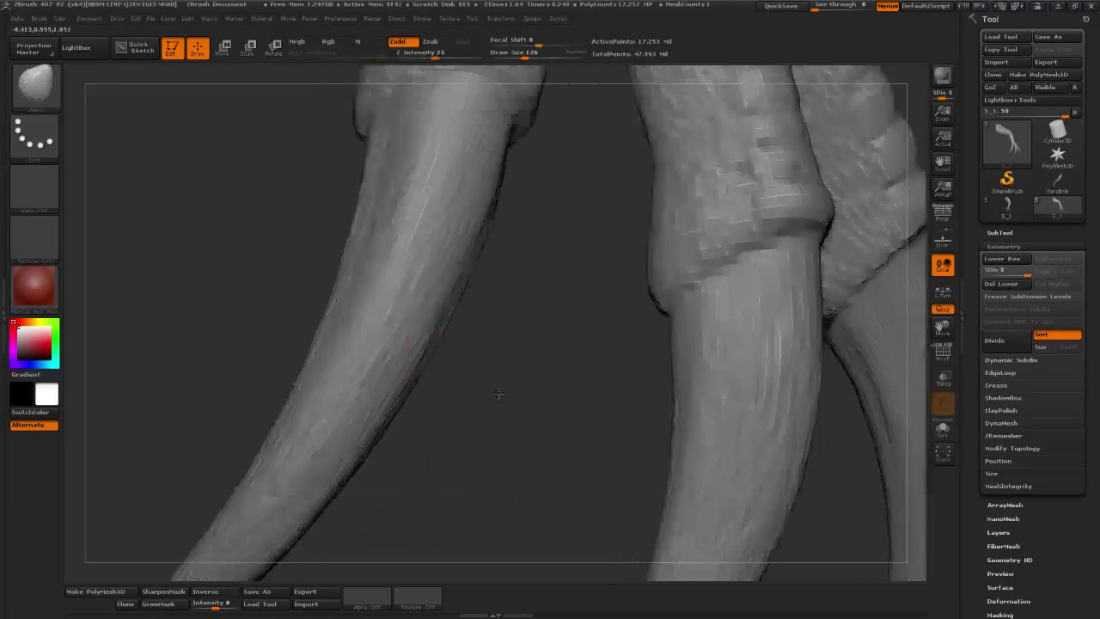
pyautogui.moveTo(400, 466); pyautogui.dragTo(356, 454)
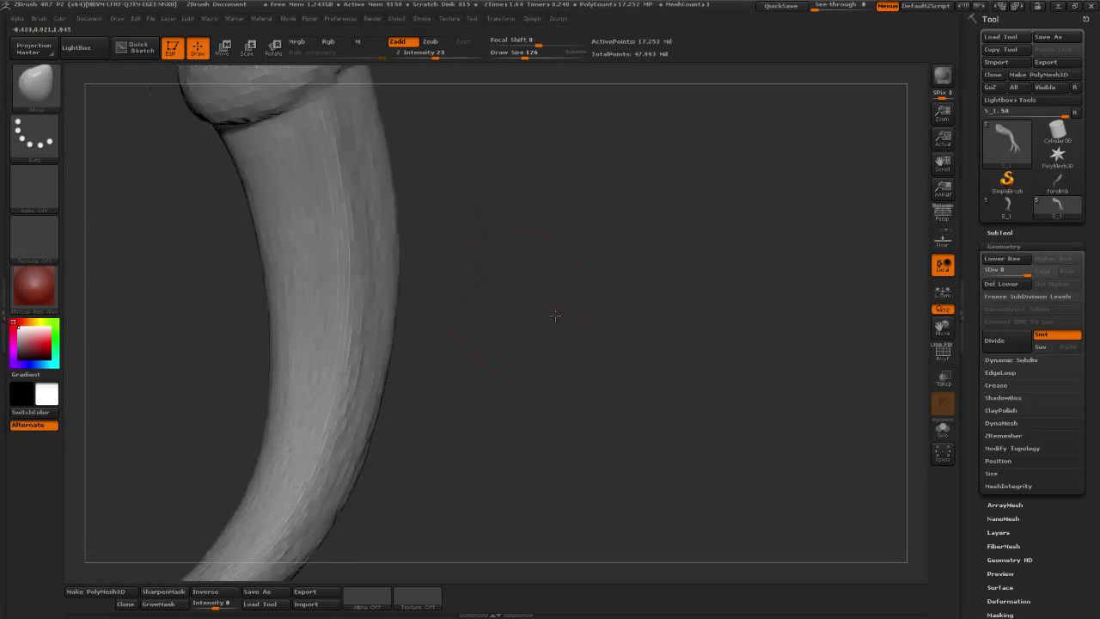
pyautogui.moveTo(555, 314); pyautogui.dragTo(375, 318)
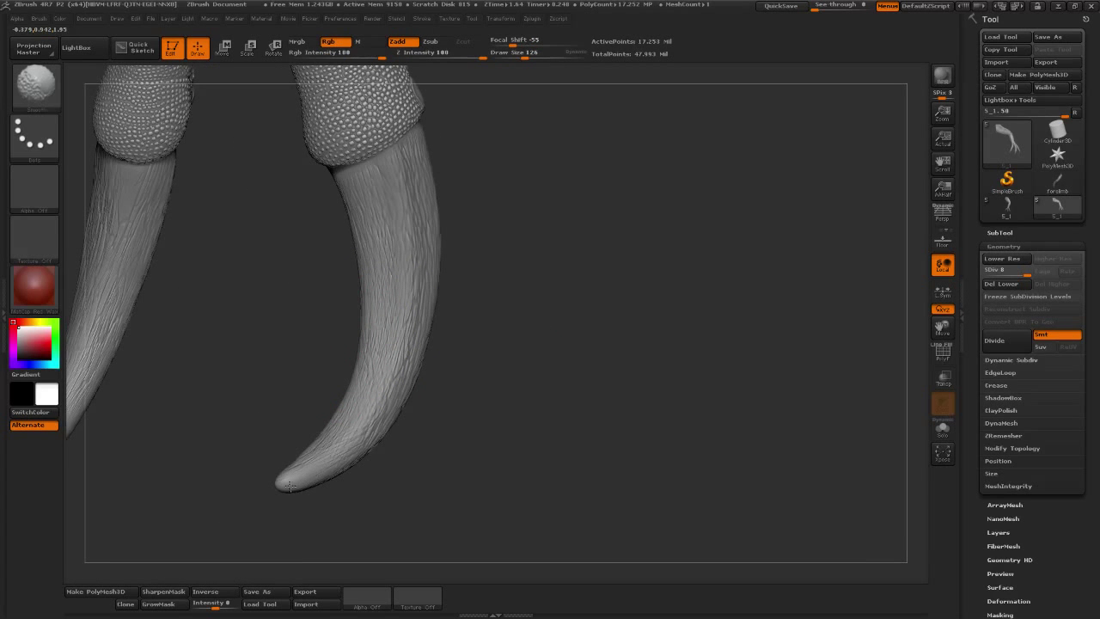
pyautogui.moveTo(518, 411); pyautogui.dragTo(363, 403)
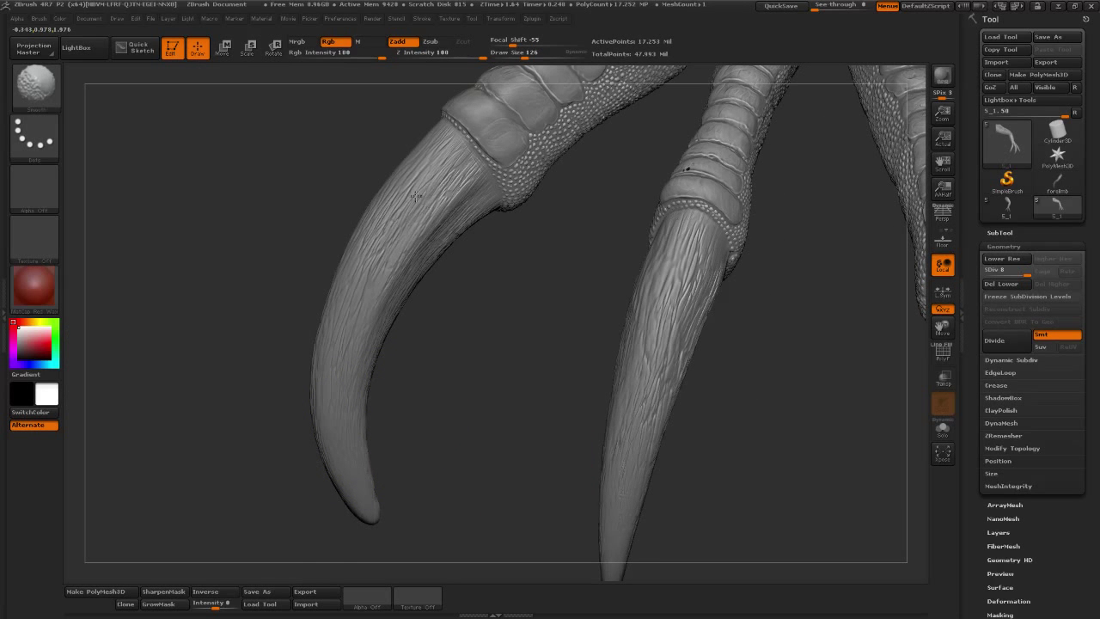
pyautogui.moveTo(527, 283); pyautogui.dragTo(562, 325)
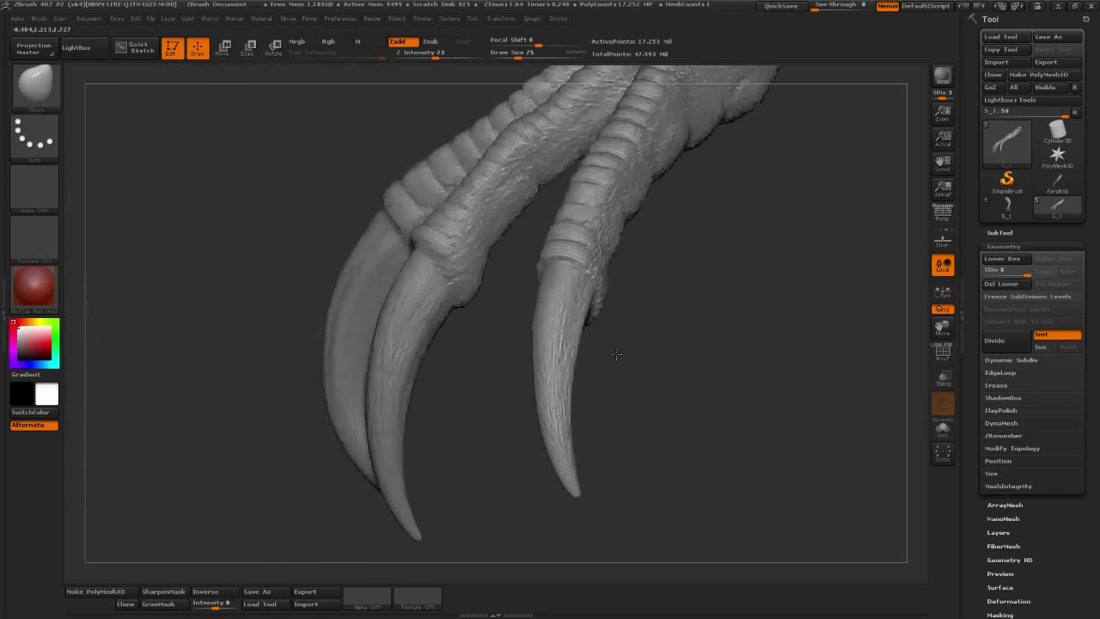
# - Orbit over the scaled toes and switch to the Standard brush with the BST hotkey
pyautogui.moveTo(686, 365)
pyautogui.mouseDown()
pyautogui.moveTo(727, 370)
pyautogui.moveTo(710, 391)
pyautogui.moveTo(610, 435)
pyautogui.moveTo(584, 398)
pyautogui.moveTo(658, 432)
pyautogui.moveTo(588, 411)
pyautogui.mouseUp()
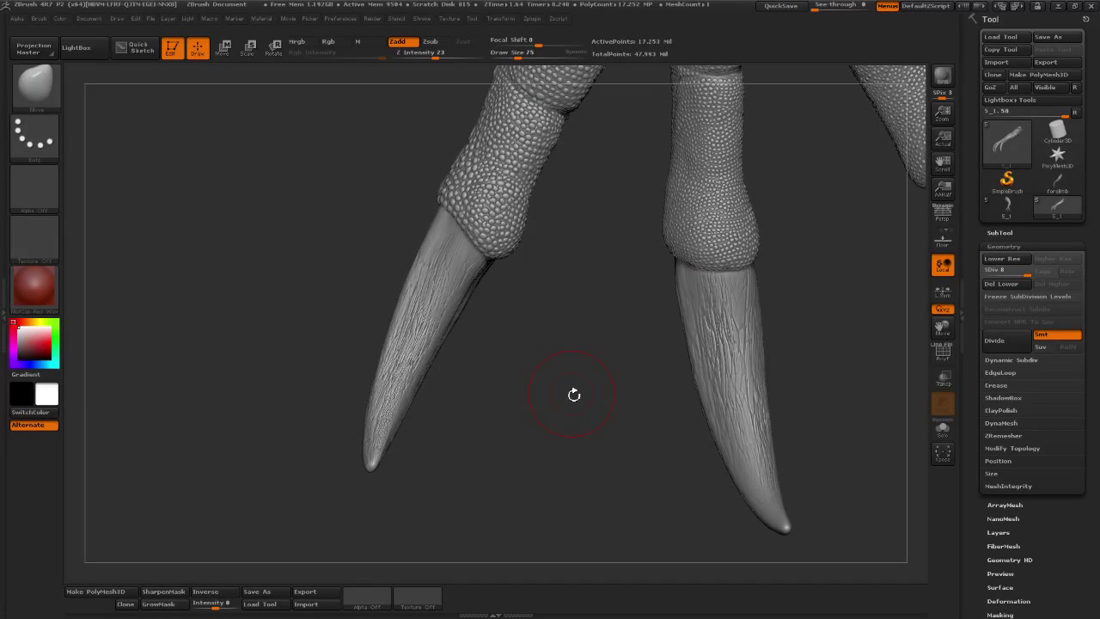
pyautogui.moveTo(518, 303)
pyautogui.mouseDown()
pyautogui.moveTo(504, 412)
pyautogui.moveTo(469, 462)
pyautogui.moveTo(499, 437)
pyautogui.moveTo(489, 438)
pyautogui.moveTo(540, 449)
pyautogui.moveTo(548, 465)
pyautogui.moveTo(627, 441)
pyautogui.moveTo(599, 450)
pyautogui.moveTo(614, 437)
pyautogui.moveTo(599, 422)
pyautogui.moveTo(676, 446)
pyautogui.moveTo(646, 444)
pyautogui.moveTo(624, 481)
pyautogui.moveTo(607, 382)
pyautogui.moveTo(557, 332)
pyautogui.mouseUp()
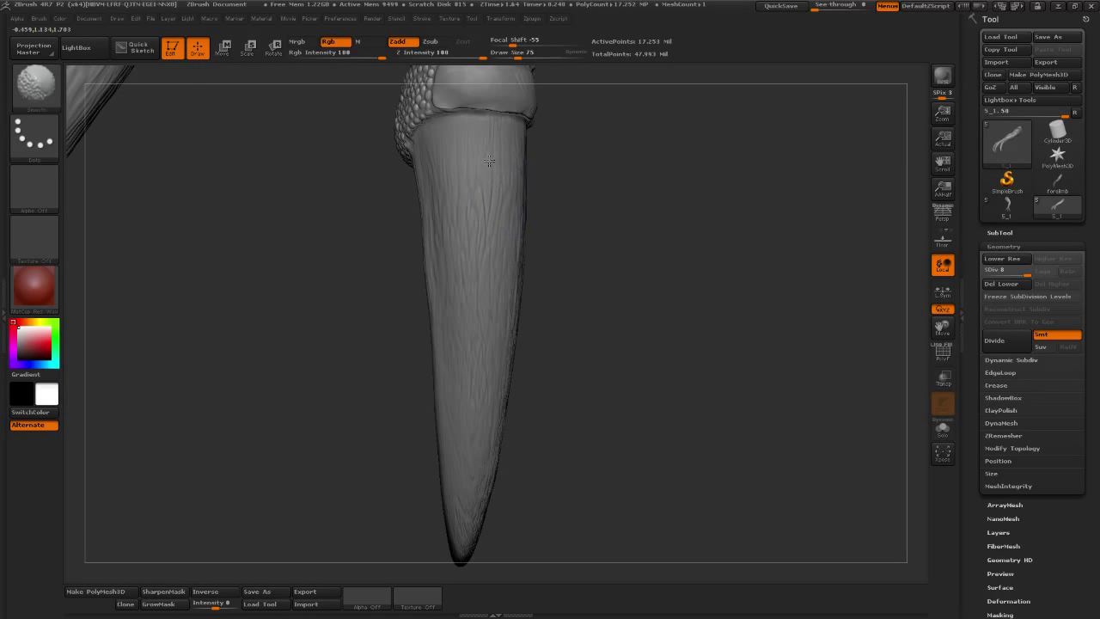
pyautogui.moveTo(550, 224); pyautogui.dragTo(428, 256)
pyautogui.press('b')
pyautogui.press('s')
pyautogui.press('t')
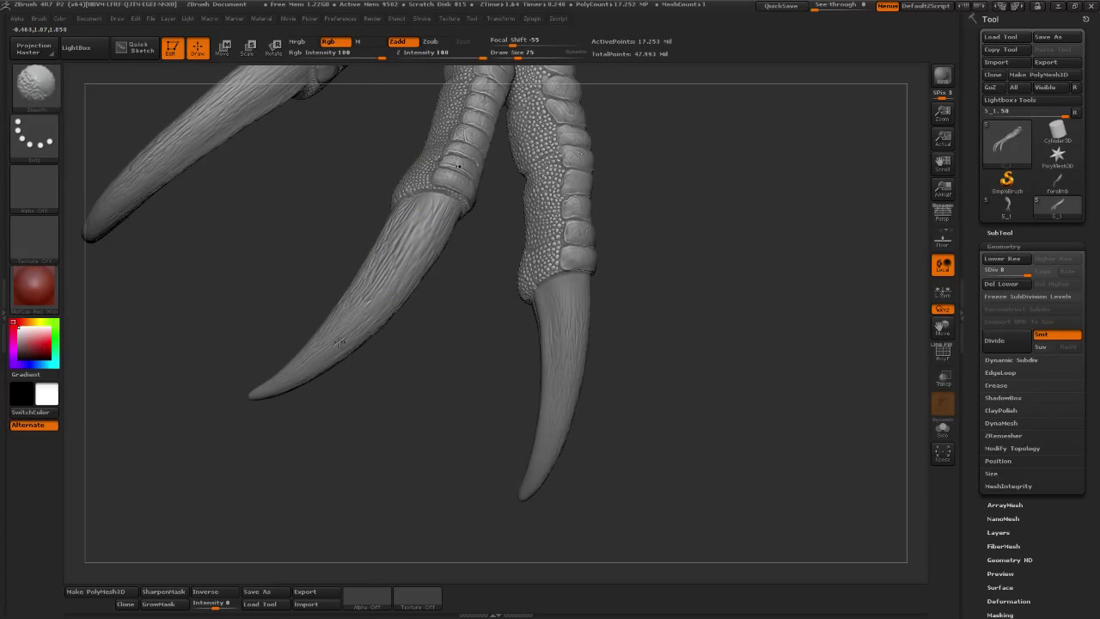
# - Return to the Move brush (BMV) and bring up the full sculpting brush library
pyautogui.keyDown('alt'); pyautogui.moveTo(339, 342); pyautogui.dragTo(306, 191); pyautogui.keyUp('alt')
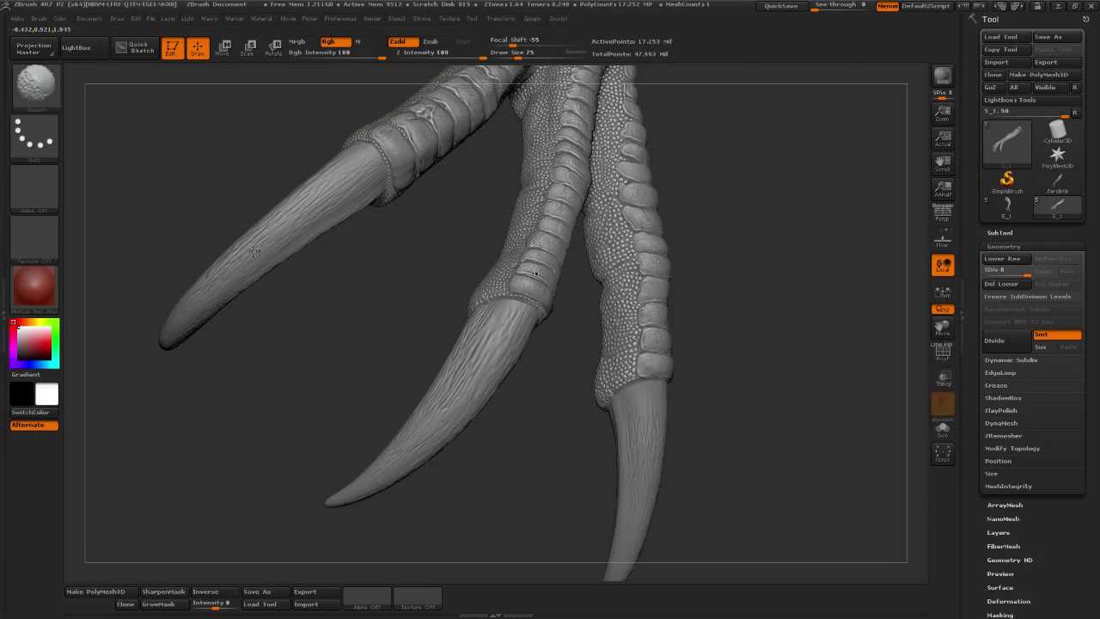
pyautogui.press('b')
pyautogui.press('m')
pyautogui.press('v')
pyautogui.keyDown('alt'); pyautogui.moveTo(242, 249); pyautogui.dragTo(348, 283); pyautogui.keyUp('alt')
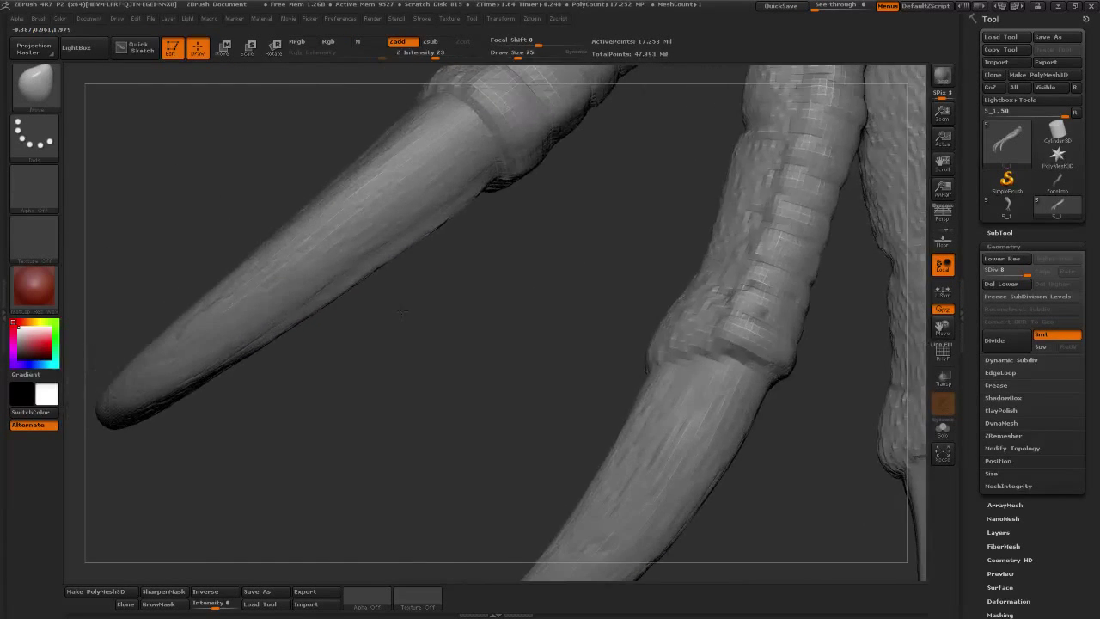
pyautogui.click(35, 86)
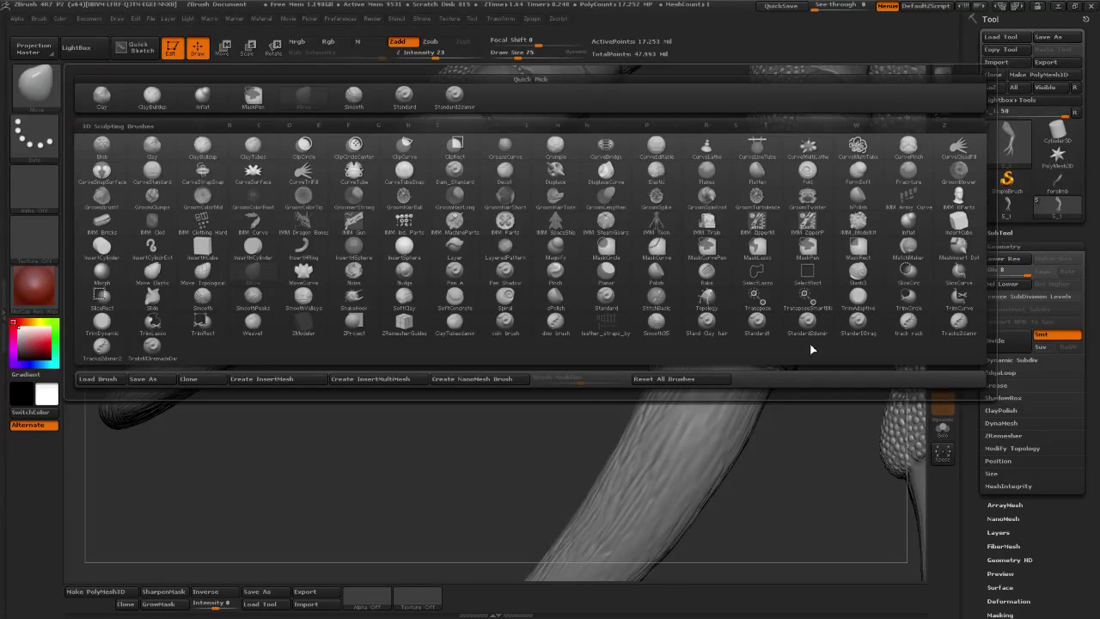
# - Pick a carving brush and shrink it to Draw Size 37 at Z Intensity 20
pyautogui.click(152, 314)
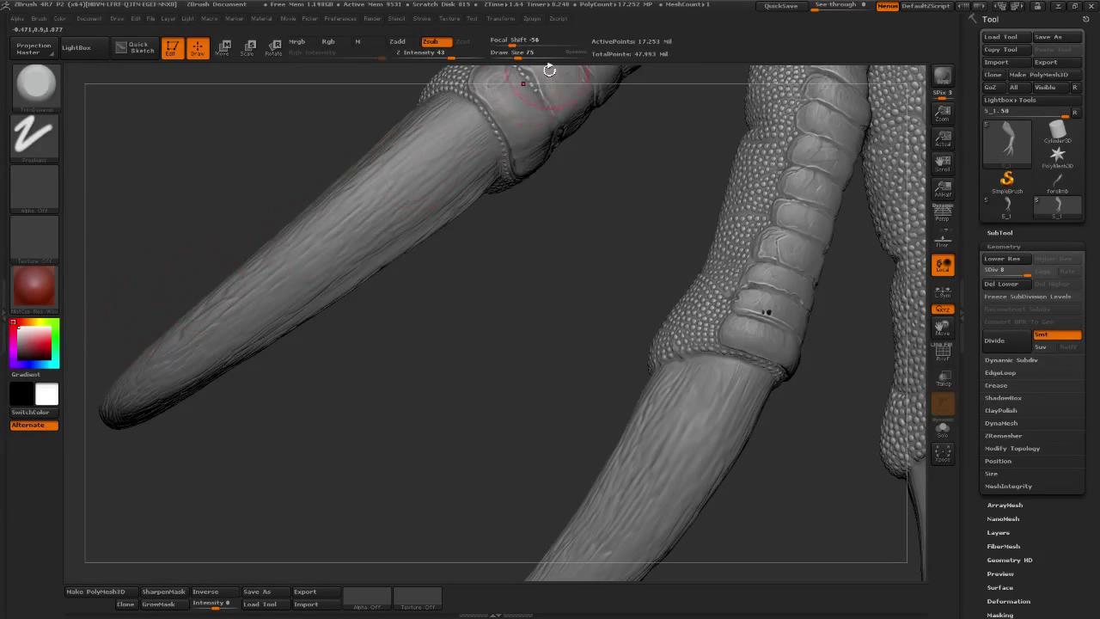
pyautogui.moveTo(517, 52); pyautogui.dragTo(440, 58)
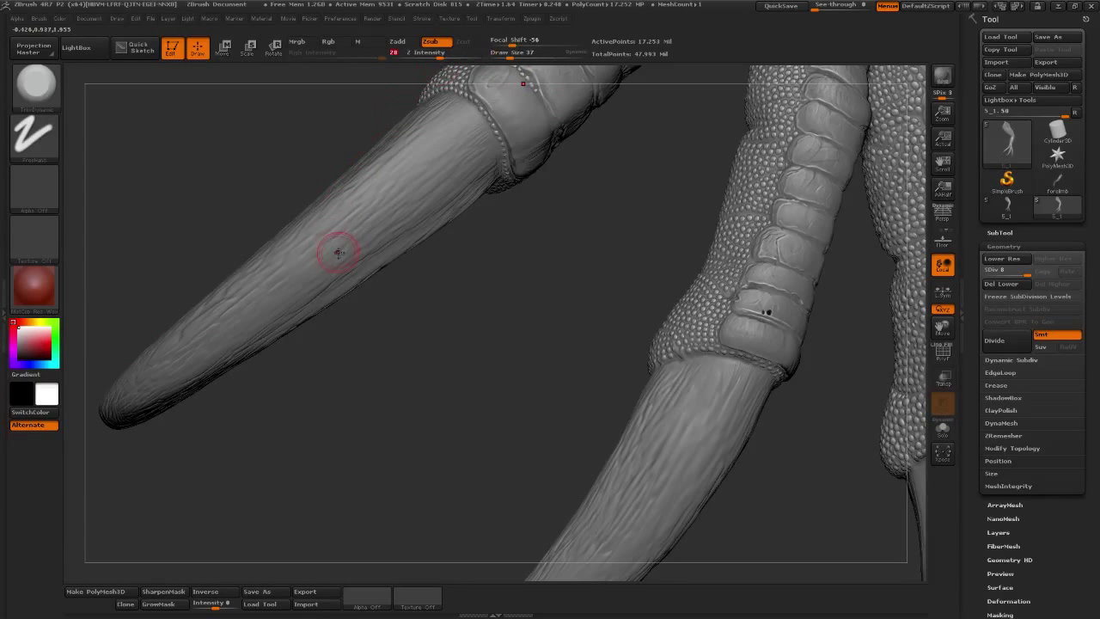
pyautogui.moveTo(509, 58); pyautogui.dragTo(512, 58)
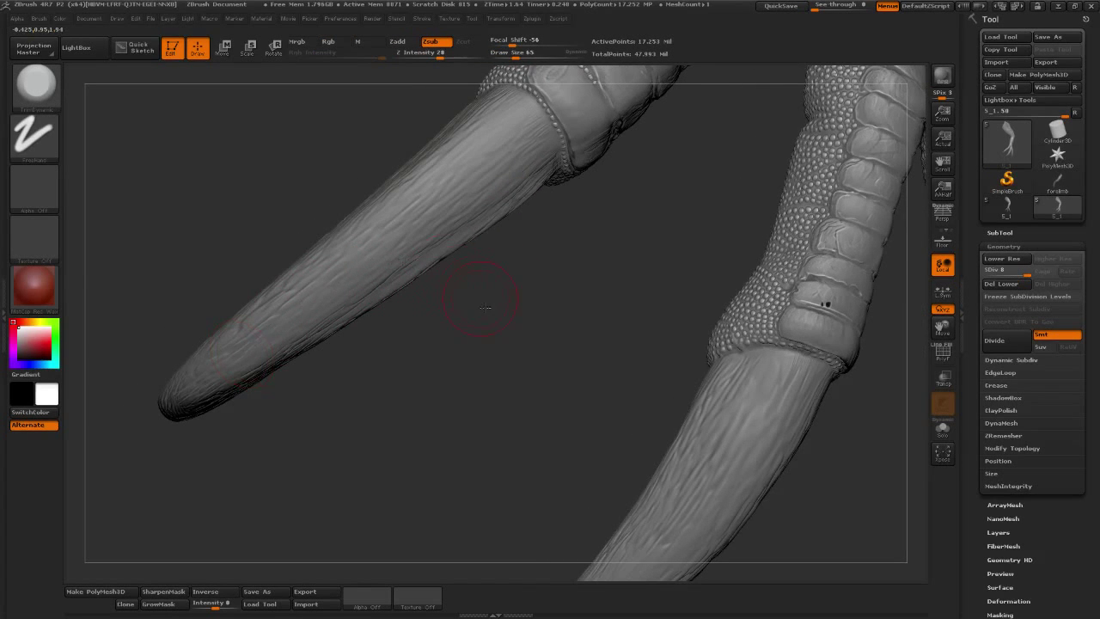
pyautogui.moveTo(483, 306); pyautogui.dragTo(260, 325)
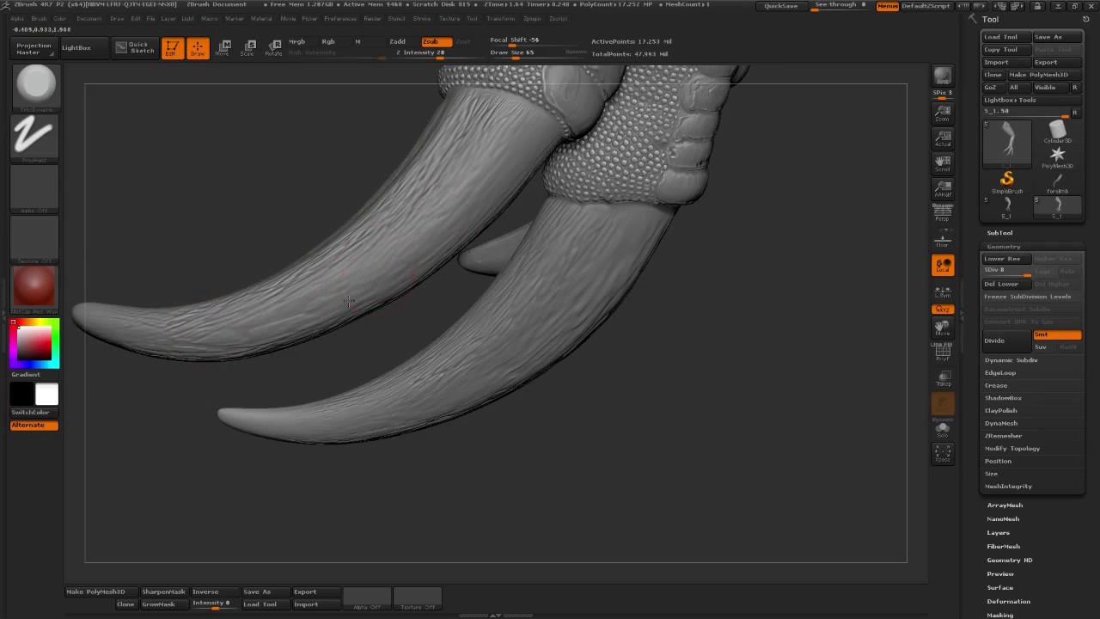
pyautogui.moveTo(643, 356)
pyautogui.mouseDown()
pyautogui.moveTo(317, 333)
pyautogui.moveTo(288, 291)
pyautogui.mouseUp()
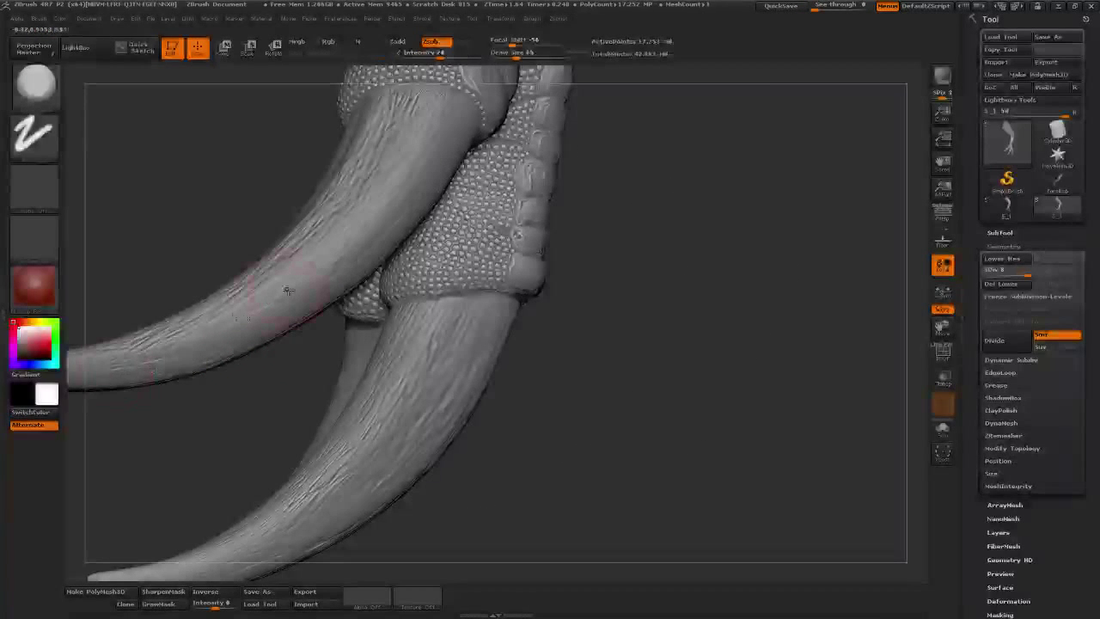
pyautogui.moveTo(210, 312); pyautogui.dragTo(194, 327)
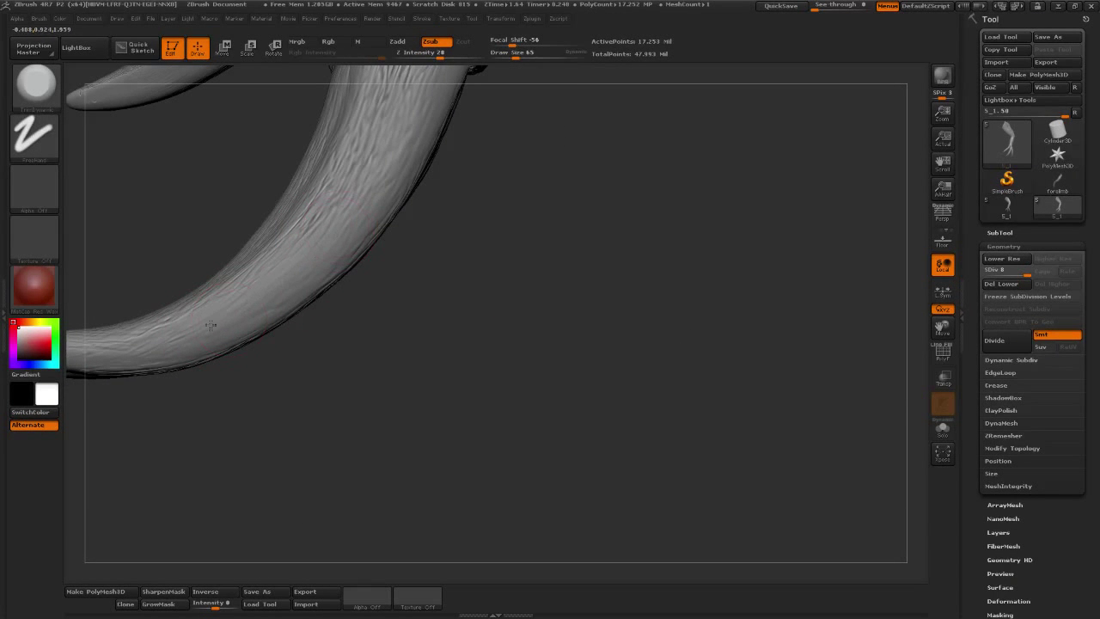
pyautogui.moveTo(209, 325); pyautogui.dragTo(279, 277)
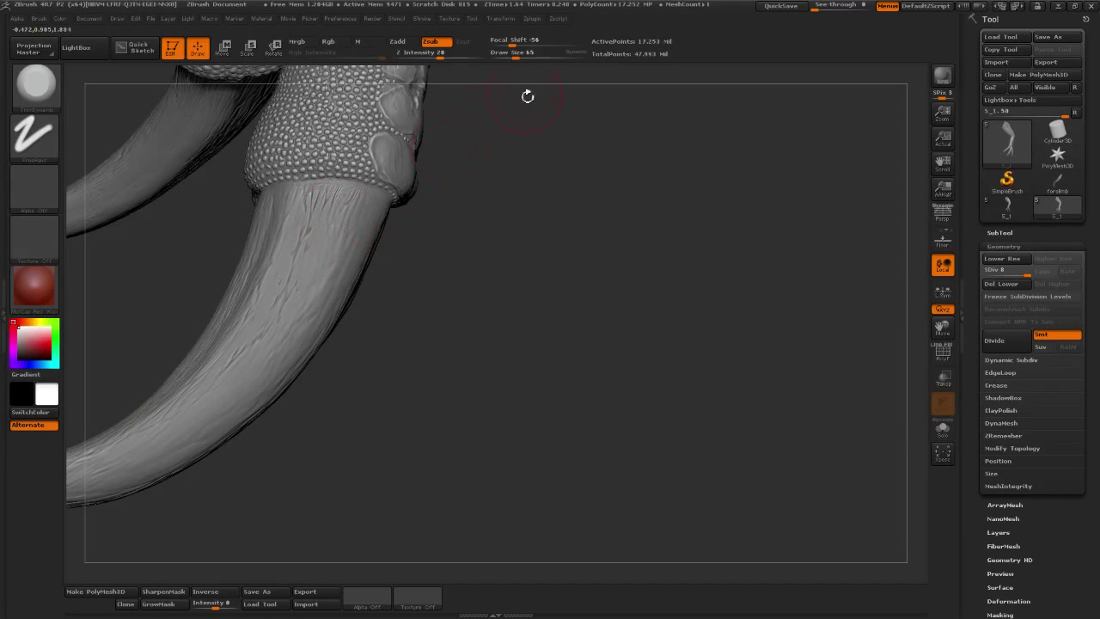
pyautogui.moveTo(514, 55); pyautogui.dragTo(507, 55)
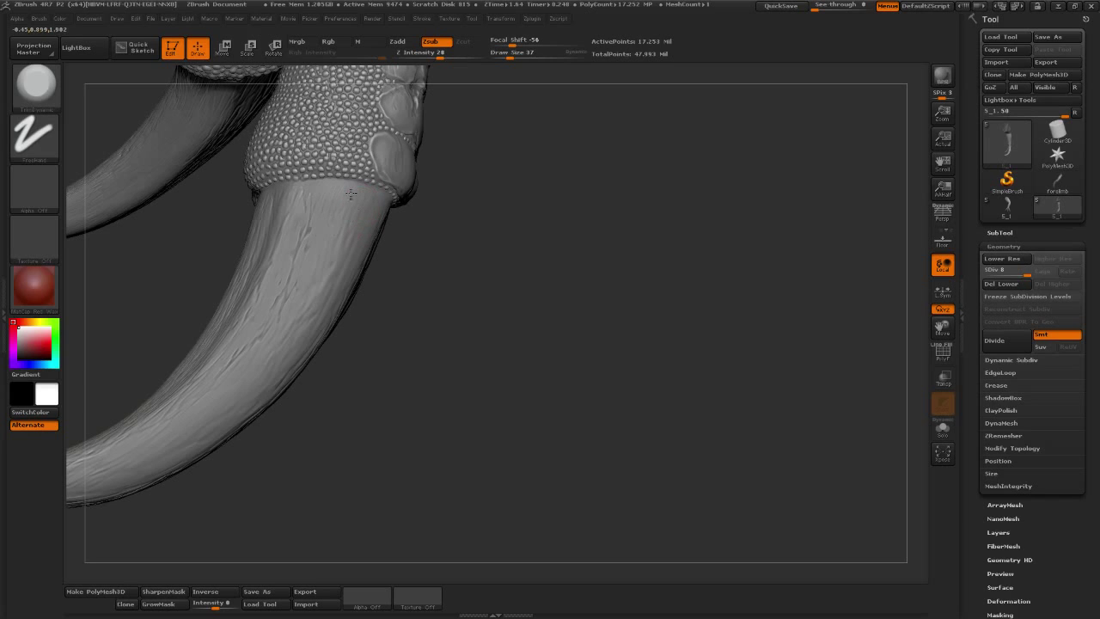
# - Sculpt fine lengthwise streaks along the second claw, orbiting between views
pyautogui.moveTo(300, 297); pyautogui.dragTo(301, 257, button='middle')
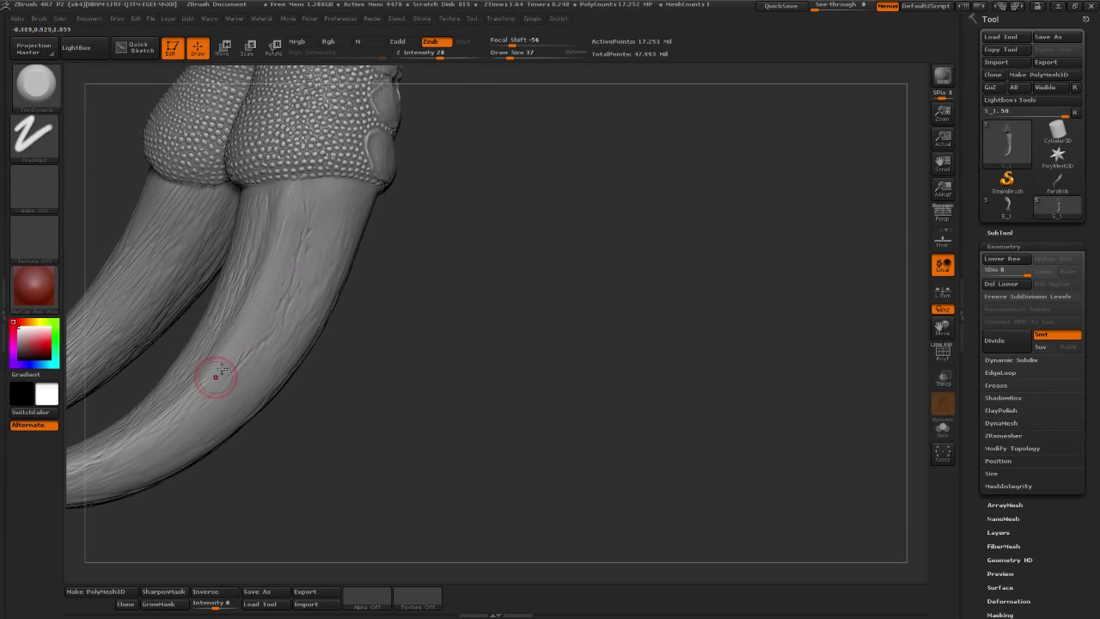
pyautogui.moveTo(338, 352)
pyautogui.mouseDown()
pyautogui.moveTo(428, 357)
pyautogui.moveTo(229, 367)
pyautogui.mouseUp()
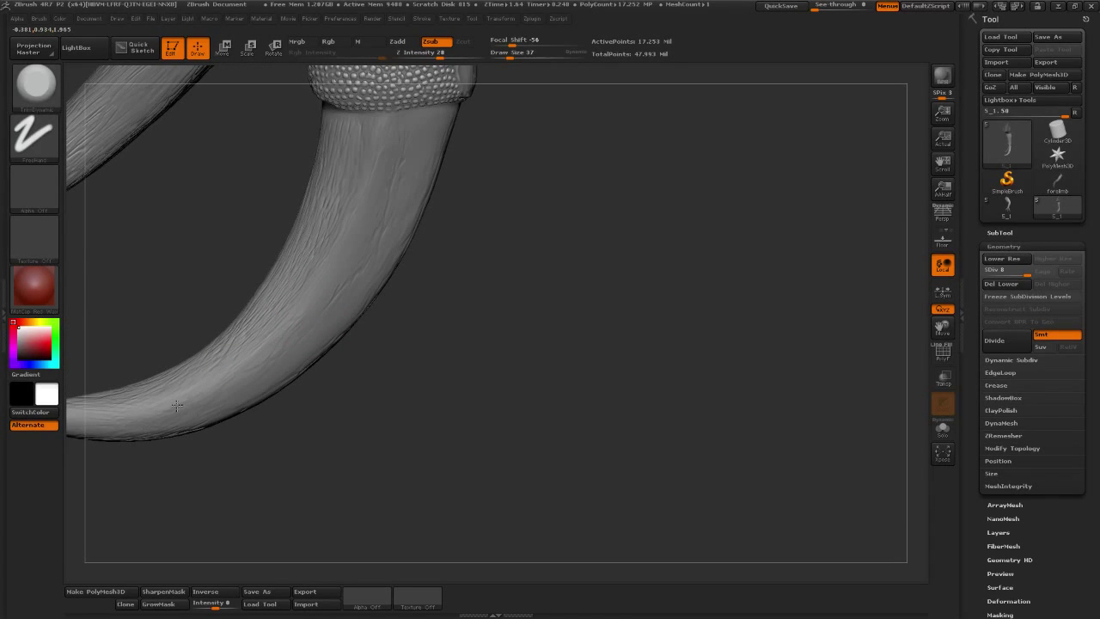
pyautogui.moveTo(176, 405)
pyautogui.mouseDown()
pyautogui.moveTo(540, 371)
pyautogui.moveTo(508, 326)
pyautogui.moveTo(524, 184)
pyautogui.moveTo(499, 108)
pyautogui.moveTo(545, 233)
pyautogui.moveTo(388, 209)
pyautogui.moveTo(393, 177)
pyautogui.moveTo(326, 239)
pyautogui.mouseUp()
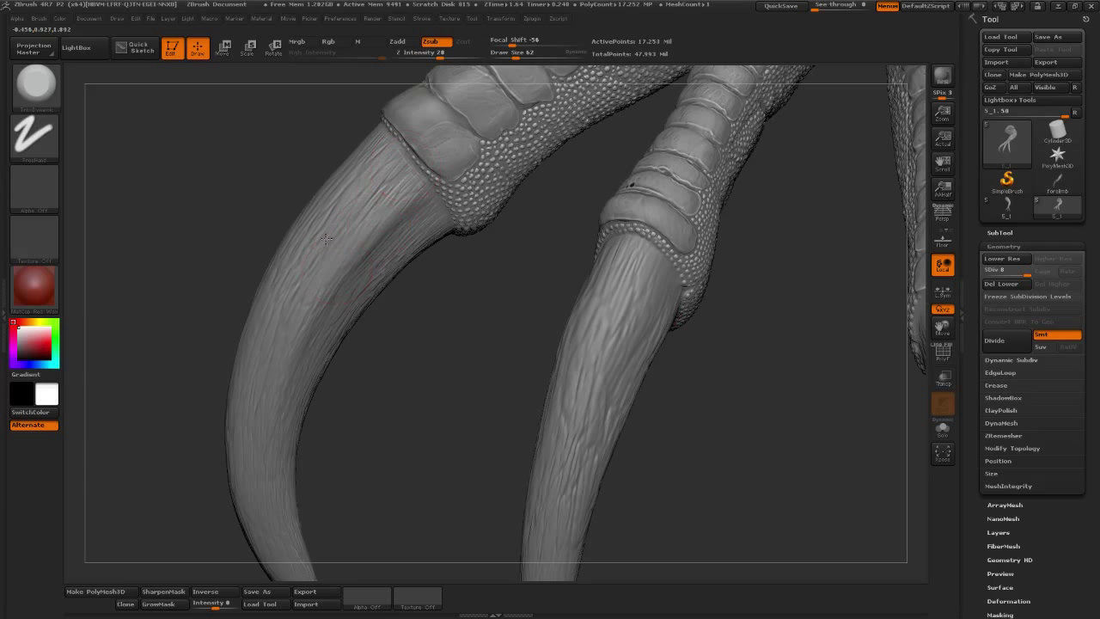
pyautogui.moveTo(411, 164)
pyautogui.mouseDown()
pyautogui.moveTo(386, 163)
pyautogui.moveTo(372, 186)
pyautogui.mouseUp()
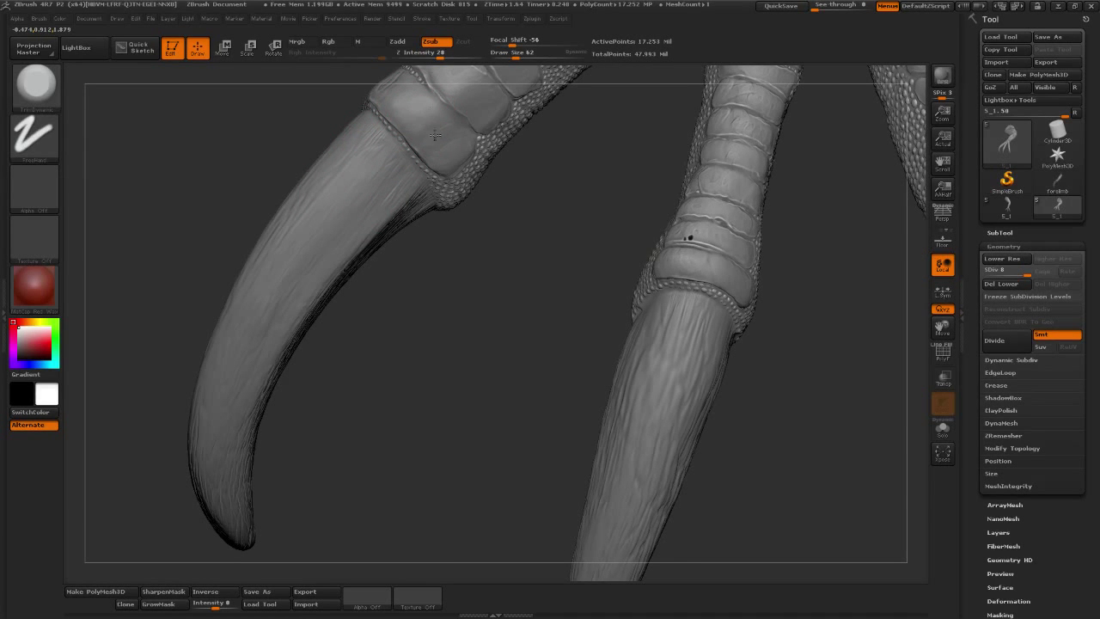
pyautogui.moveTo(512, 266)
pyautogui.mouseDown()
pyautogui.moveTo(490, 258)
pyautogui.moveTo(529, 296)
pyautogui.mouseUp()
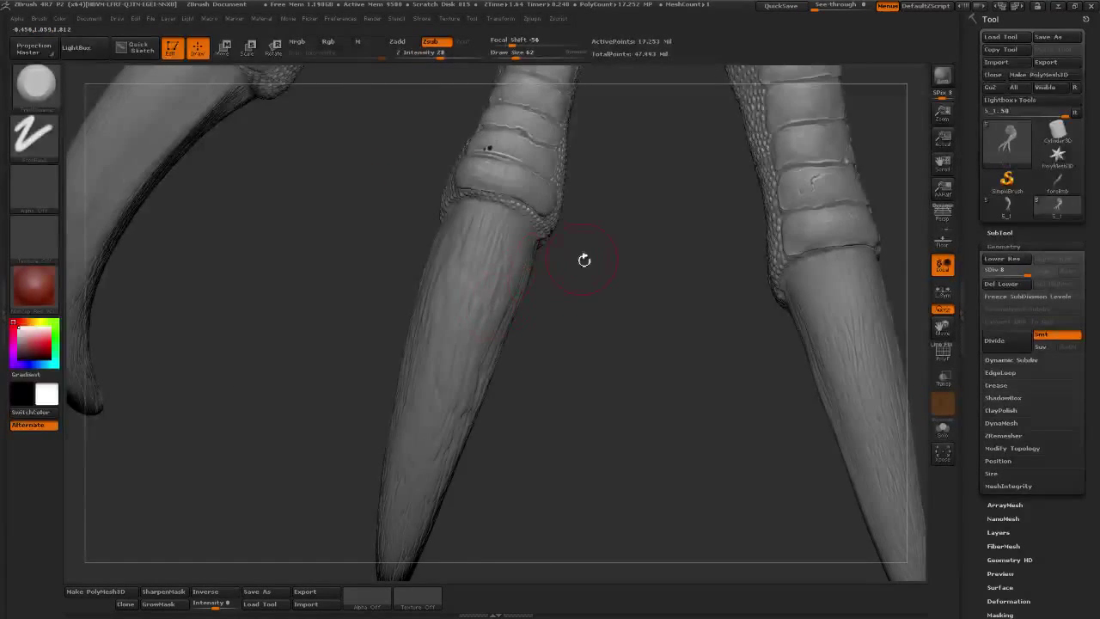
pyautogui.moveTo(584, 259)
pyautogui.mouseDown()
pyautogui.moveTo(564, 258)
pyautogui.moveTo(602, 283)
pyautogui.mouseUp()
pyautogui.moveTo(670, 403); pyautogui.dragTo(587, 260)
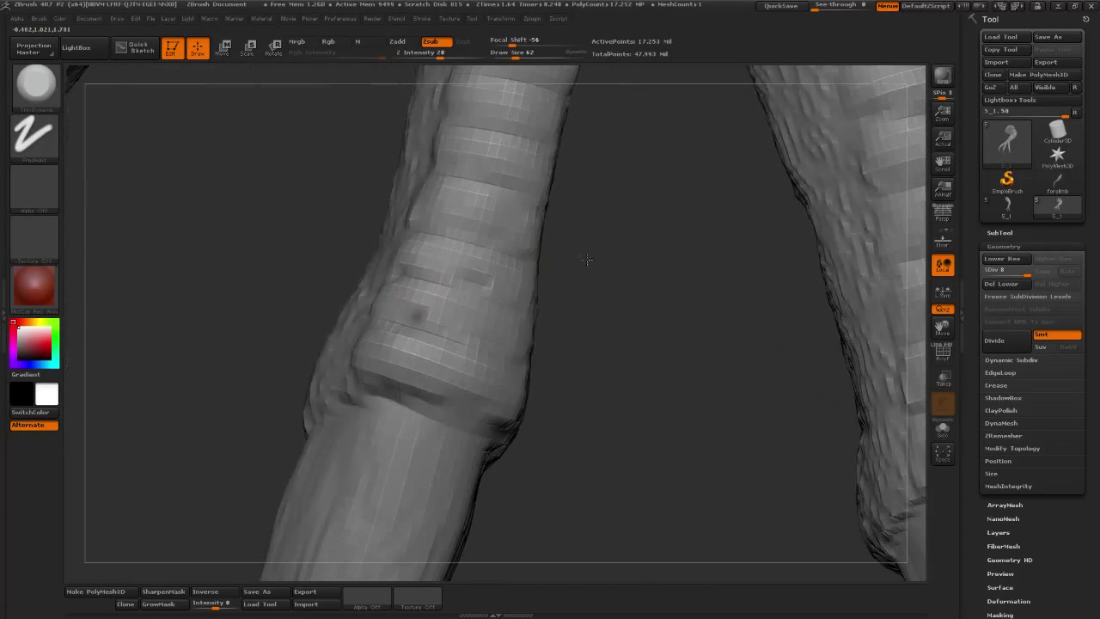
pyautogui.moveTo(626, 368)
pyautogui.mouseDown()
pyautogui.moveTo(327, 246)
pyautogui.moveTo(88, 192)
pyautogui.mouseUp()
# - Toggle brushes with the BST hotkey and set the streak brush to cut inward
pyautogui.moveTo(774, 352); pyautogui.dragTo(430, 248)
pyautogui.press('b')
pyautogui.press('s')
pyautogui.press('t')
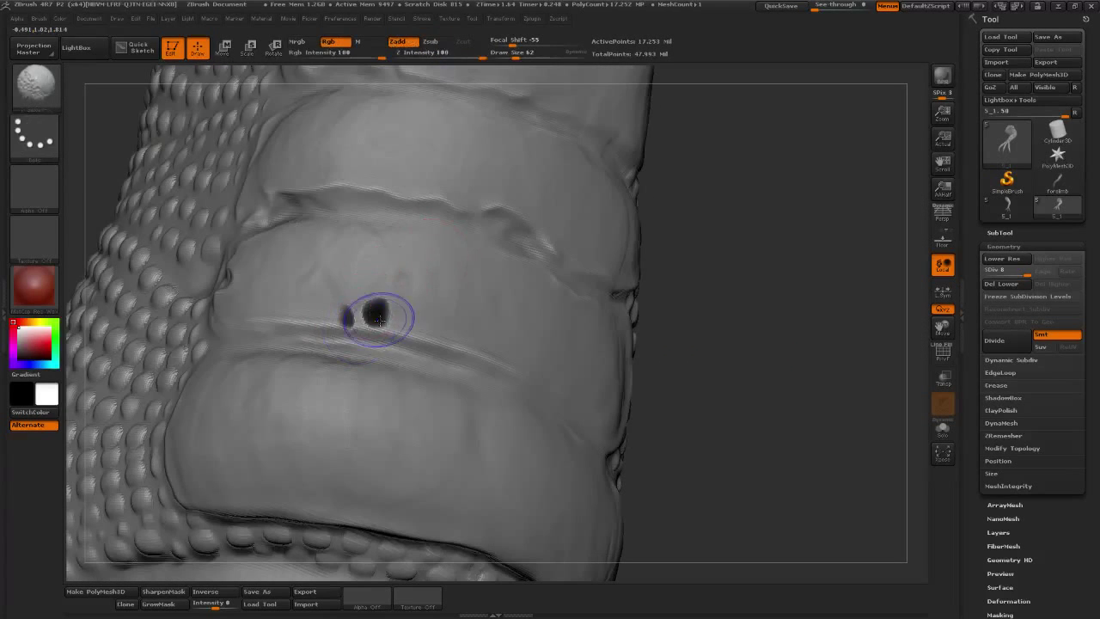
pyautogui.press('b')
pyautogui.press('s')
pyautogui.press('t')
pyautogui.moveTo(699, 292); pyautogui.dragTo(585, 371)
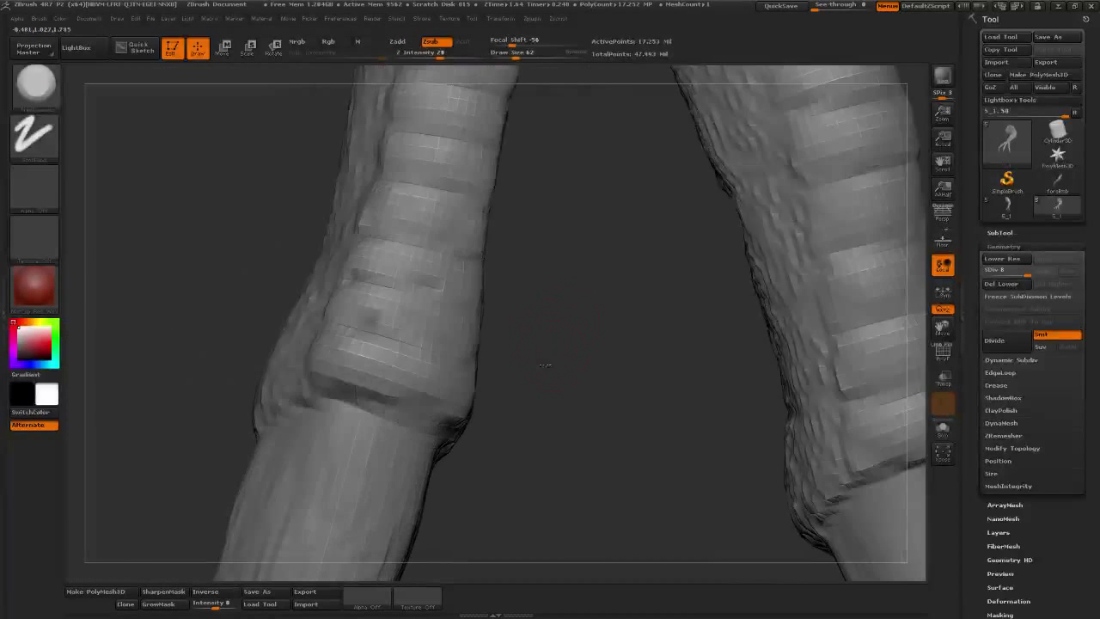
pyautogui.press('b')
pyautogui.press('s')
pyautogui.press('t')
pyautogui.moveTo(625, 404)
pyautogui.mouseDown()
pyautogui.moveTo(527, 400)
pyautogui.moveTo(475, 454)
pyautogui.moveTo(510, 508)
pyautogui.moveTo(467, 398)
pyautogui.moveTo(513, 461)
pyautogui.moveTo(513, 412)
pyautogui.mouseUp()
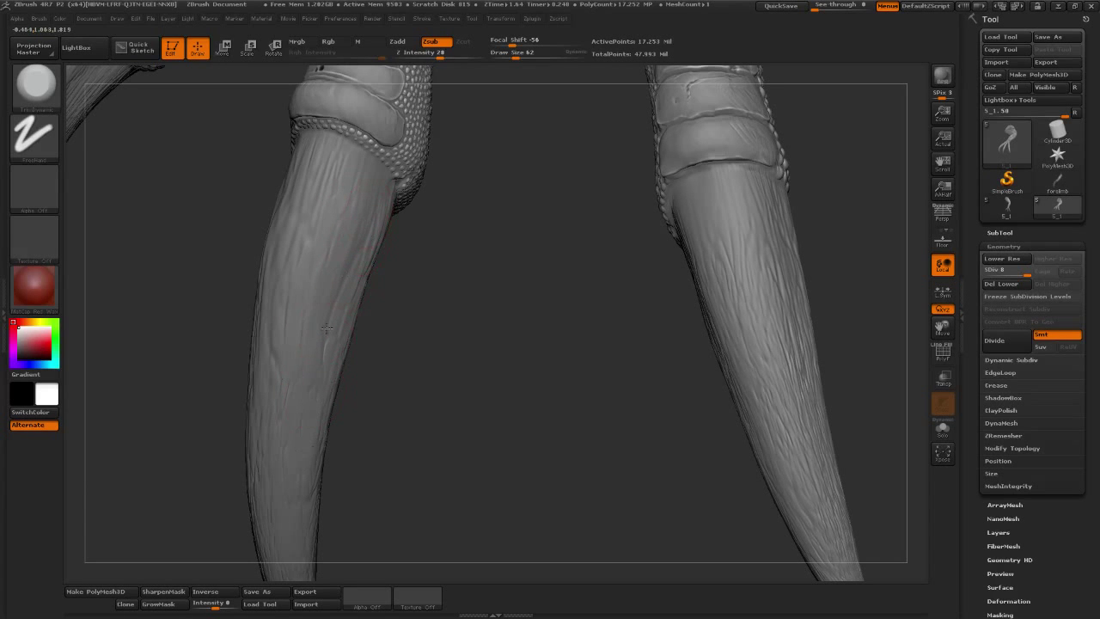
# - Carve fine striations along the top and length of the left claw
pyautogui.moveTo(325, 214); pyautogui.dragTo(355, 214)
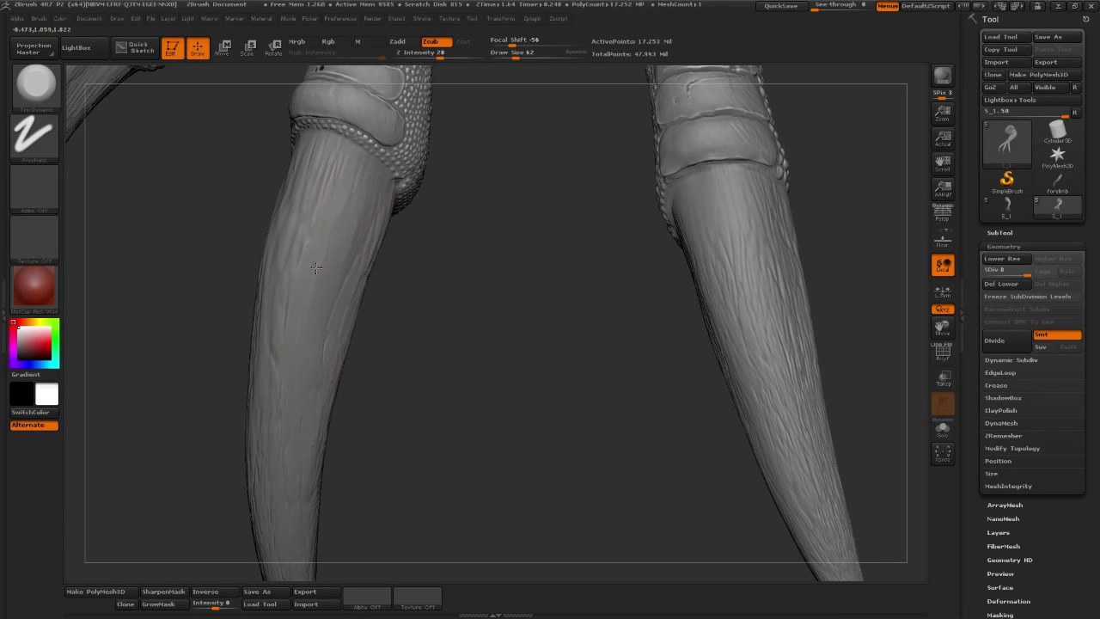
pyautogui.moveTo(400, 404); pyautogui.dragTo(274, 289)
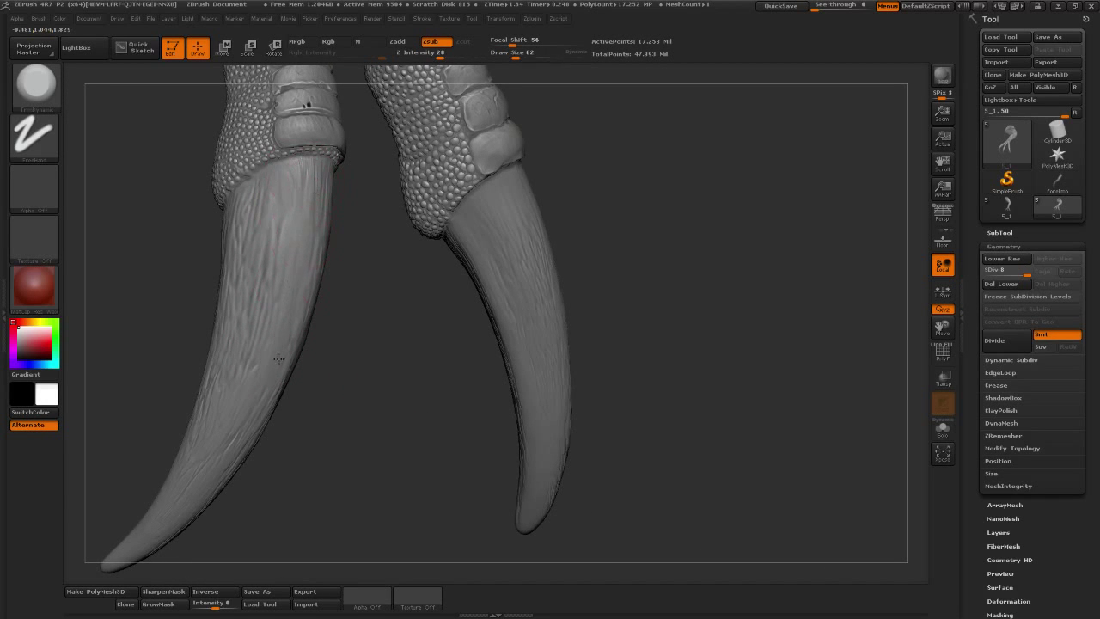
pyautogui.moveTo(280, 191); pyautogui.dragTo(240, 230)
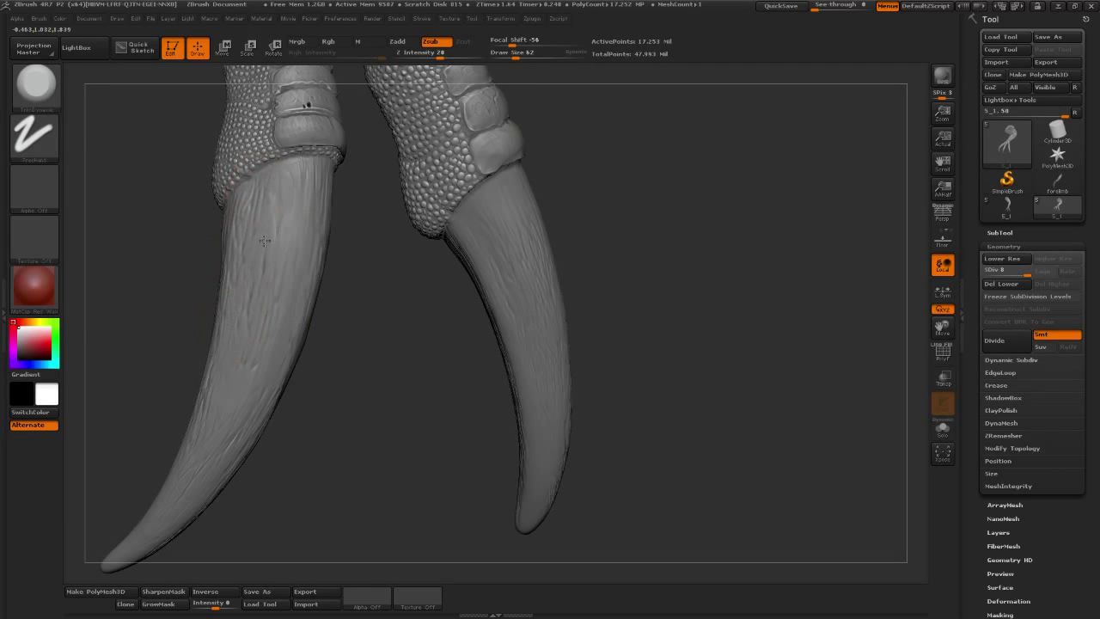
pyautogui.moveTo(294, 289); pyautogui.dragTo(172, 502)
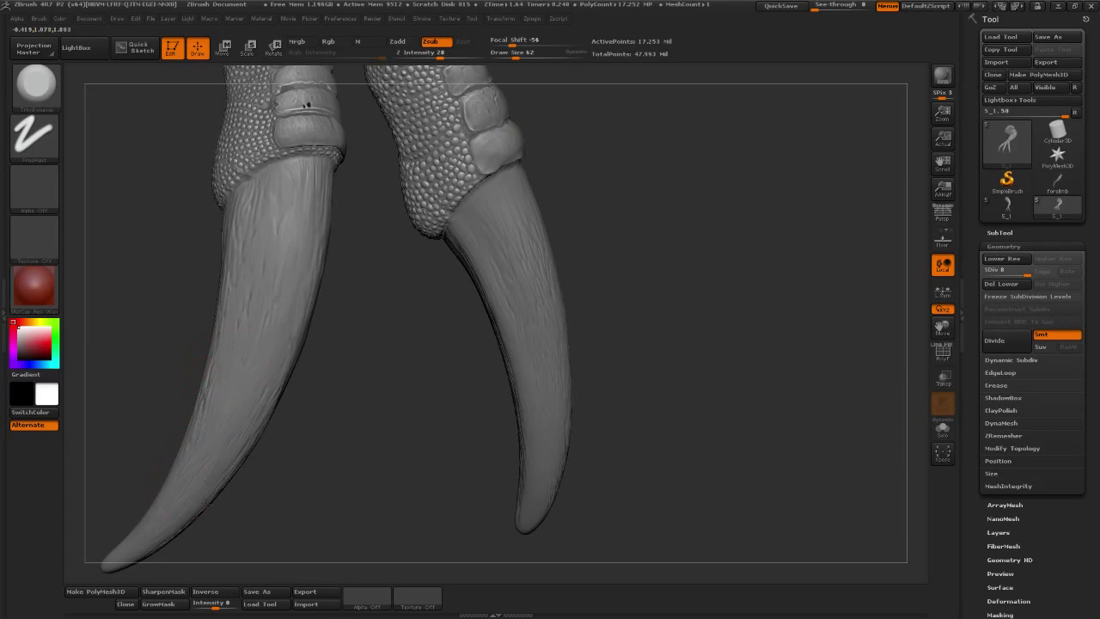
pyautogui.moveTo(344, 404); pyautogui.dragTo(211, 393)
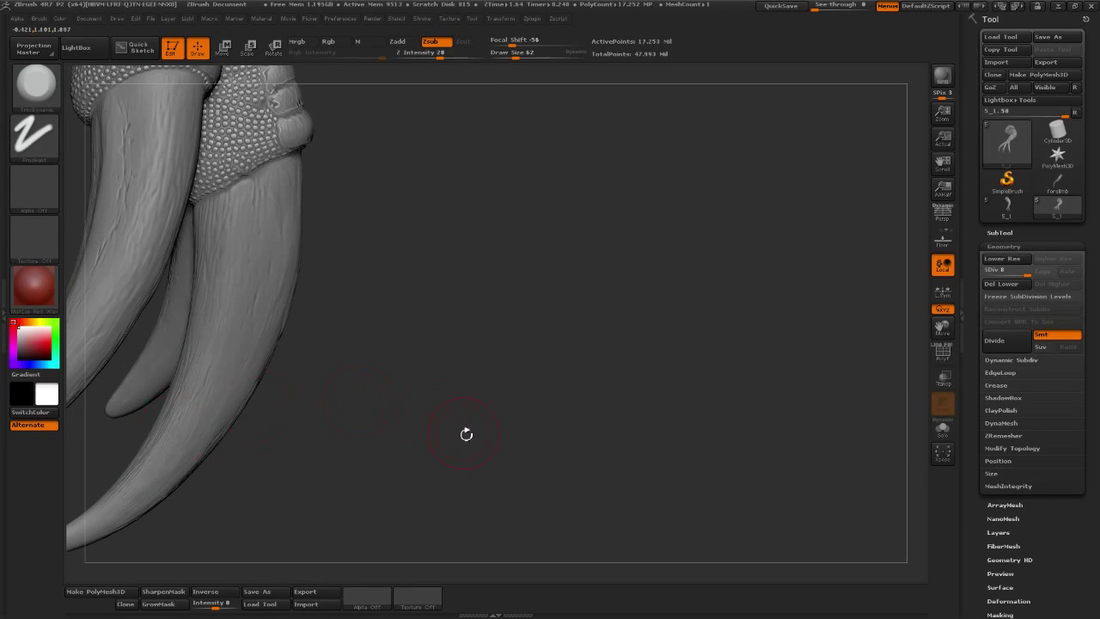
pyautogui.moveTo(466, 434); pyautogui.dragTo(196, 273)
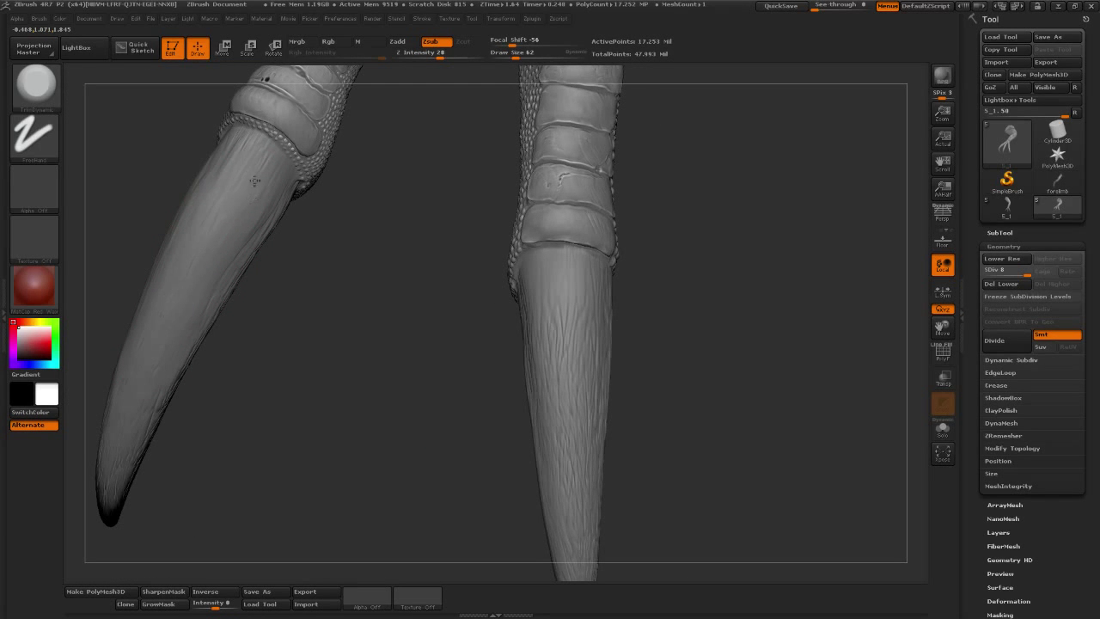
pyautogui.keyDown('alt'); pyautogui.moveTo(565, 461); pyautogui.dragTo(504, 258, button='right'); pyautogui.keyUp('alt')
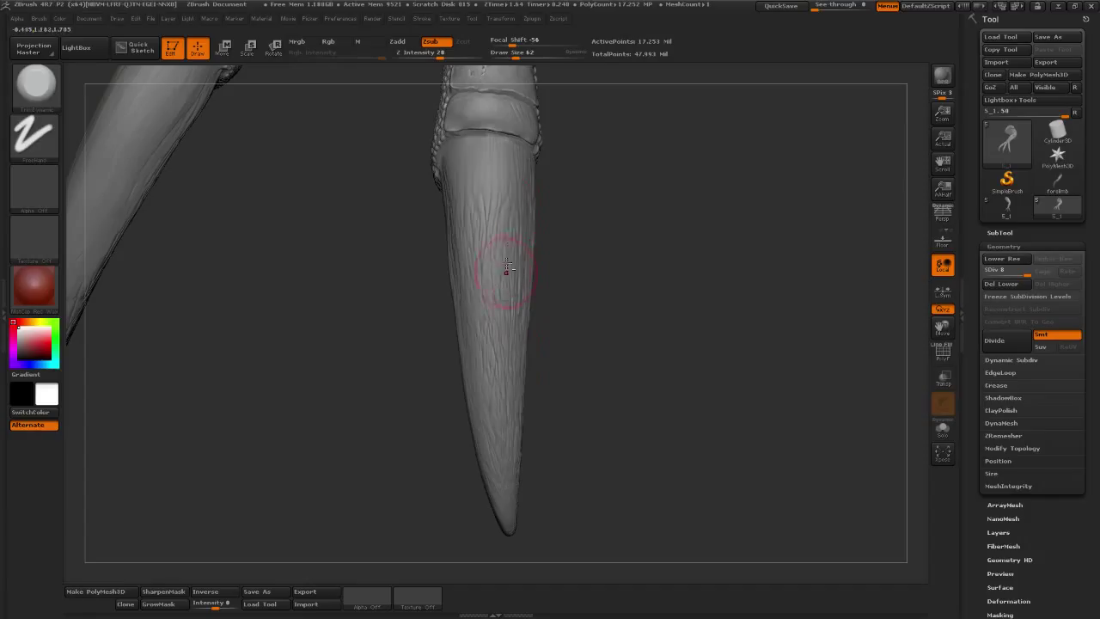
# - Shift-smooth the claw surfaces while orbiting around the claw tips and scaly bases
pyautogui.press('shift')
pyautogui.moveTo(576, 386); pyautogui.dragTo(486, 212)
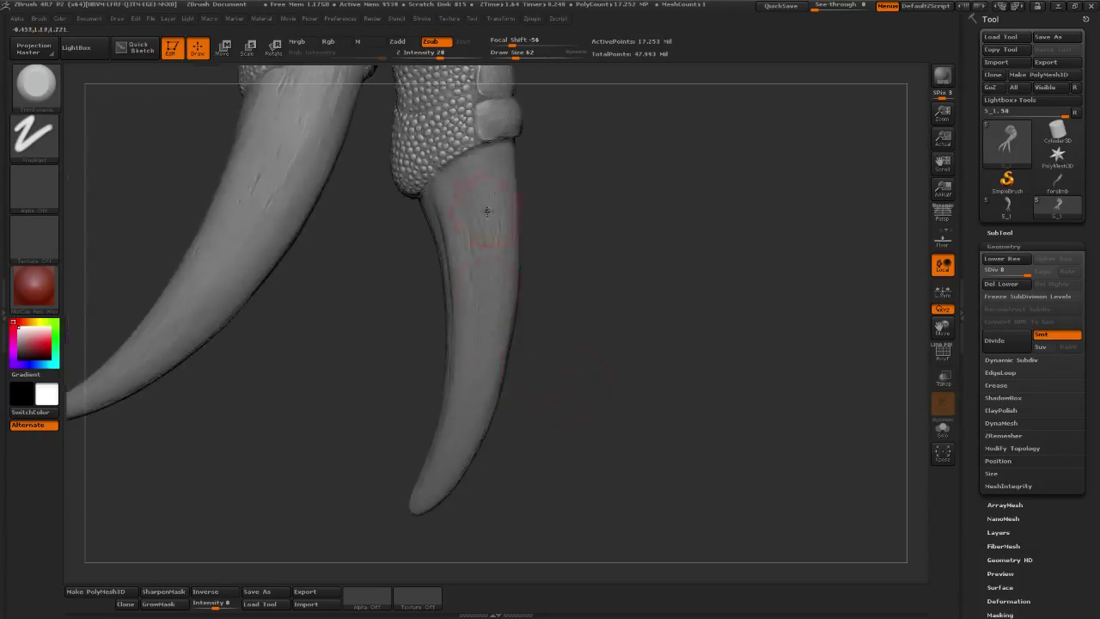
pyautogui.moveTo(585, 266)
pyautogui.mouseDown()
pyautogui.moveTo(627, 368)
pyautogui.moveTo(394, 376)
pyautogui.moveTo(566, 236)
pyautogui.mouseUp()
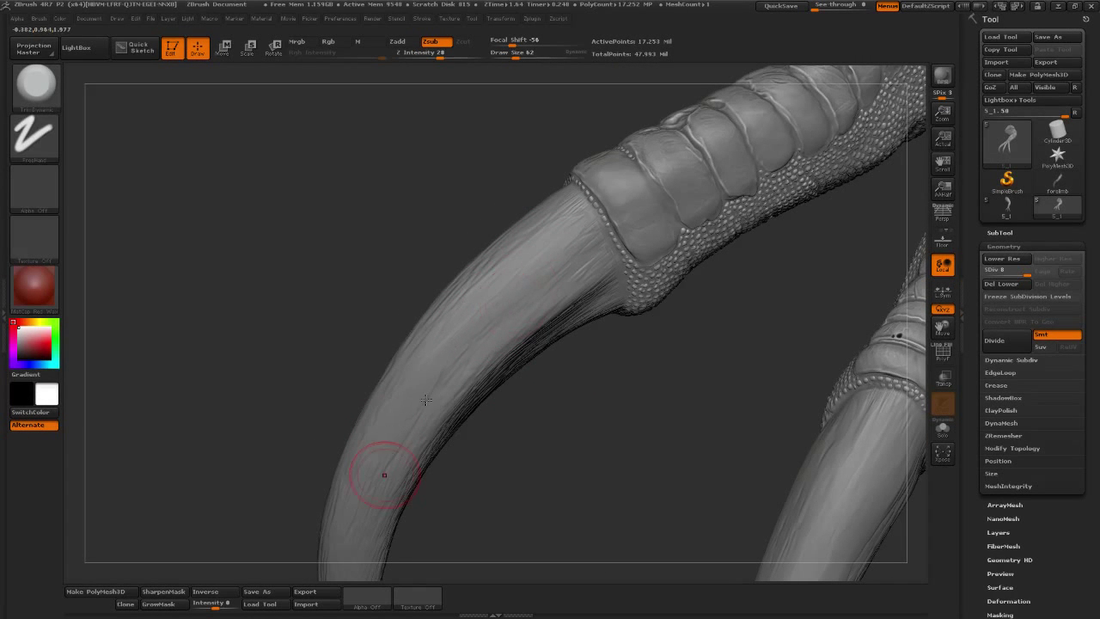
pyautogui.moveTo(467, 437); pyautogui.dragTo(409, 415)
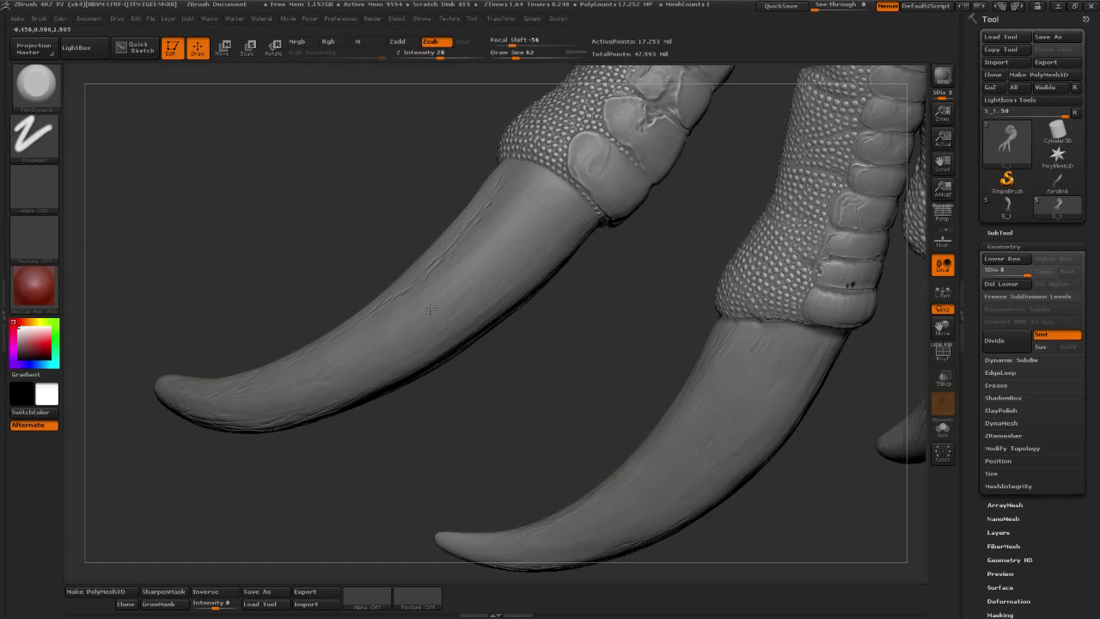
pyautogui.moveTo(452, 313); pyautogui.dragTo(391, 322, button='right')
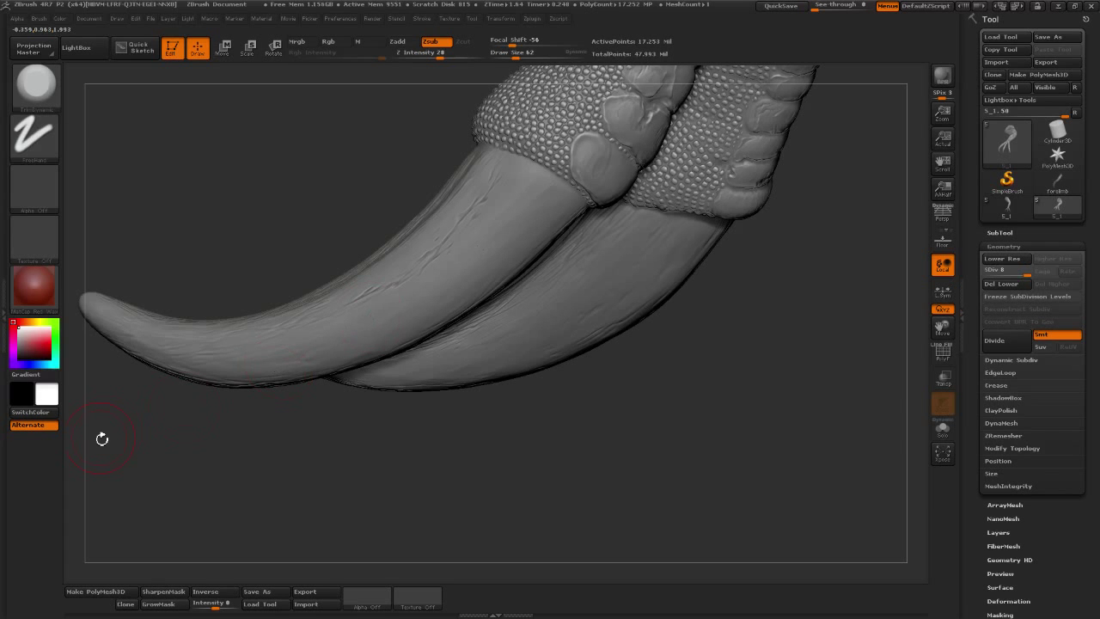
pyautogui.moveTo(717, 472)
pyautogui.mouseDown(button='right')
pyautogui.moveTo(644, 481)
pyautogui.moveTo(665, 498)
pyautogui.moveTo(694, 473)
pyautogui.moveTo(694, 449)
pyautogui.moveTo(662, 455)
pyautogui.mouseUp(button='right')
pyautogui.moveTo(859, 343)
pyautogui.mouseDown(button='right')
pyautogui.moveTo(841, 384)
pyautogui.moveTo(483, 501)
pyautogui.mouseUp(button='right')
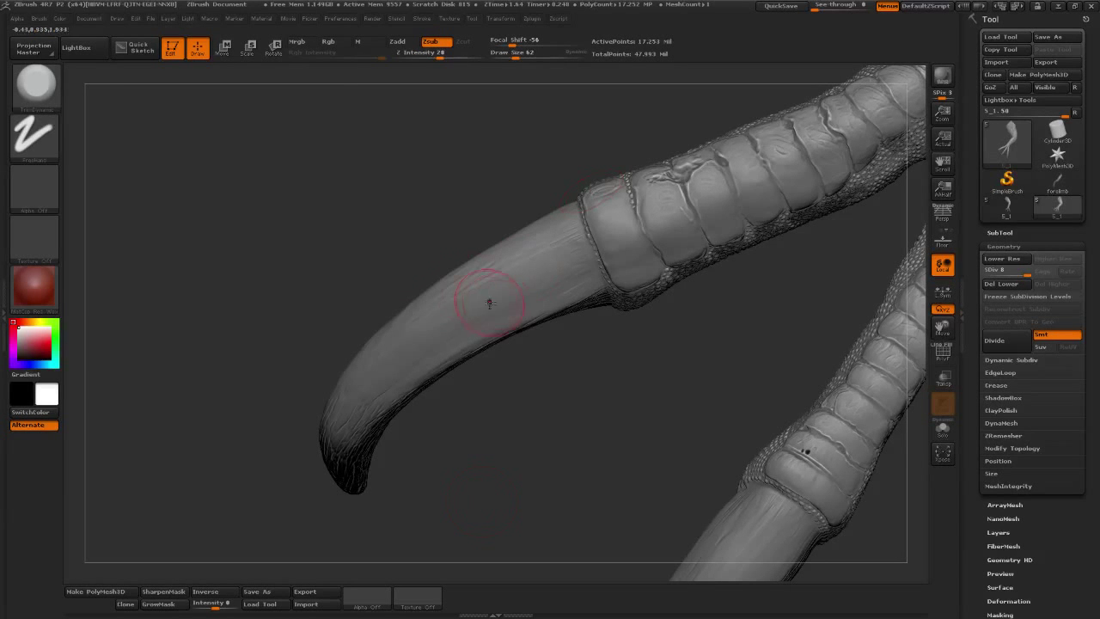
# - Stamp a cracked Decol mask pattern over the upper claw, then enlarge the brush to 109
pyautogui.click(36, 84)
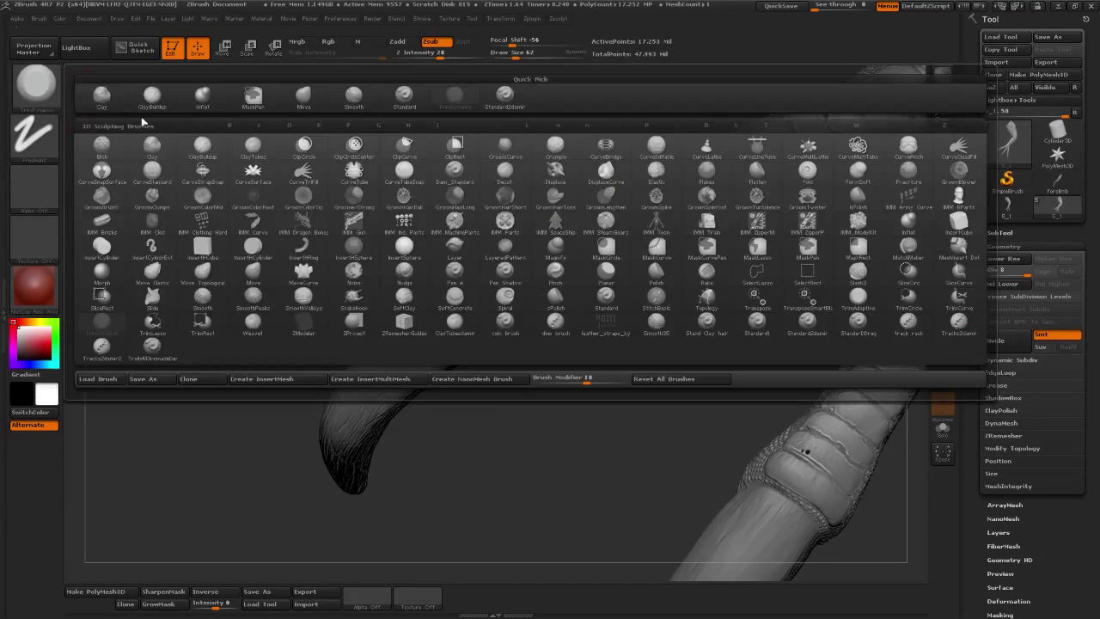
pyautogui.click(514, 172)
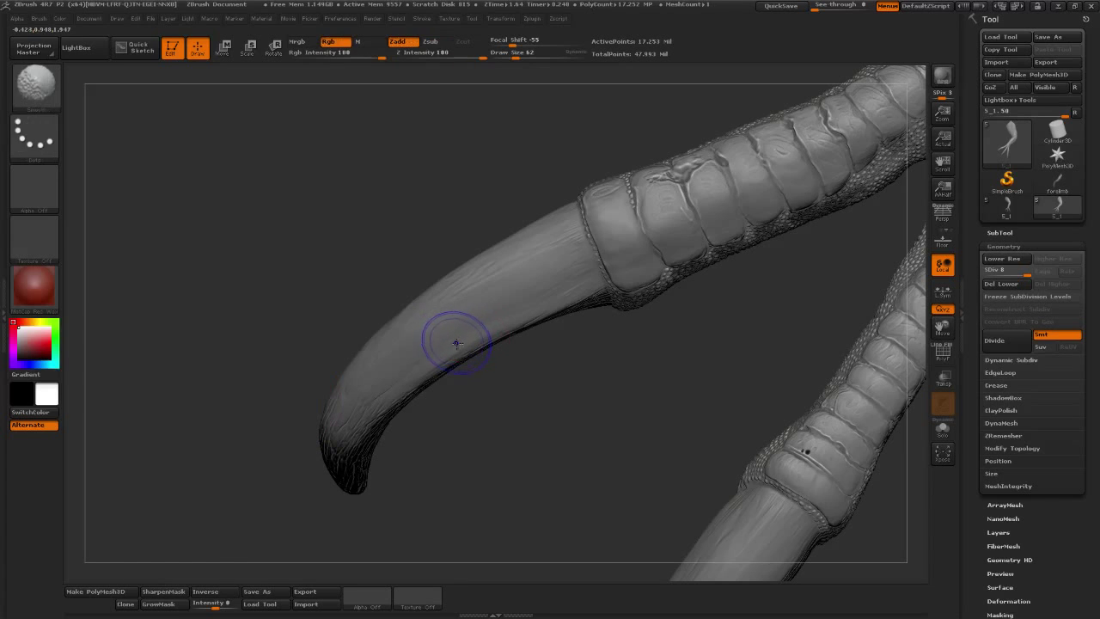
pyautogui.keyDown('ctrl'); pyautogui.moveTo(342, 315); pyautogui.dragTo(474, 407); pyautogui.keyUp('ctrl')
pyautogui.moveTo(536, 363)
pyautogui.mouseDown()
pyautogui.moveTo(543, 447)
pyautogui.moveTo(506, 466)
pyautogui.moveTo(448, 440)
pyautogui.moveTo(423, 442)
pyautogui.mouseUp()
pyautogui.moveTo(350, 390)
pyautogui.mouseDown()
pyautogui.moveTo(504, 352)
pyautogui.moveTo(438, 385)
pyautogui.moveTo(417, 422)
pyautogui.moveTo(275, 263)
pyautogui.moveTo(575, 417)
pyautogui.mouseUp()
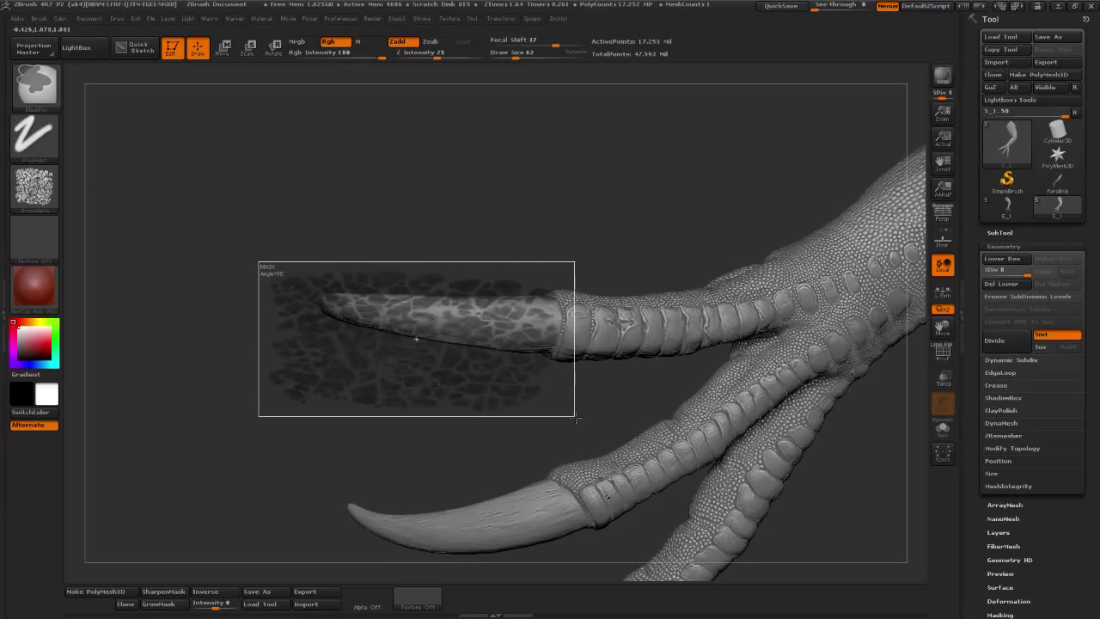
pyautogui.moveTo(481, 417)
pyautogui.keyDown('alt'); pyautogui.mouseDown()
pyautogui.moveTo(494, 438)
pyautogui.moveTo(476, 524)
pyautogui.moveTo(517, 465)
pyautogui.moveTo(527, 480)
pyautogui.moveTo(550, 412)
pyautogui.mouseUp(); pyautogui.keyUp('alt')
pyautogui.moveTo(514, 53); pyautogui.dragTo(521, 53)
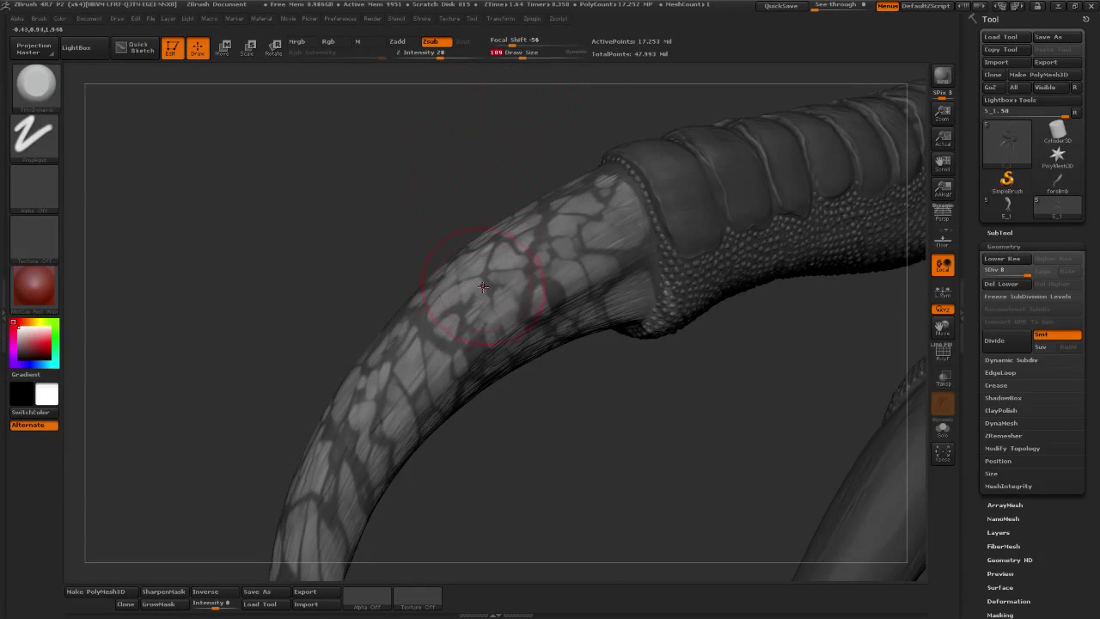
# - Carve crack lines into the masked claw plates, smooth one area, and view the three claws
pyautogui.click(55, 106)
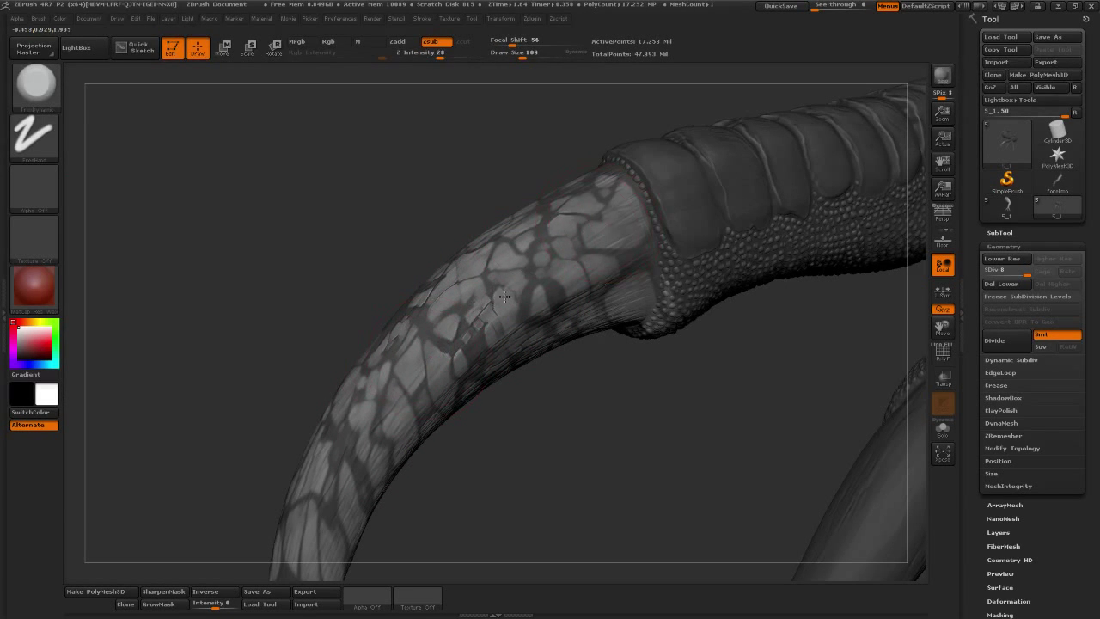
pyautogui.moveTo(479, 501); pyautogui.dragTo(438, 355)
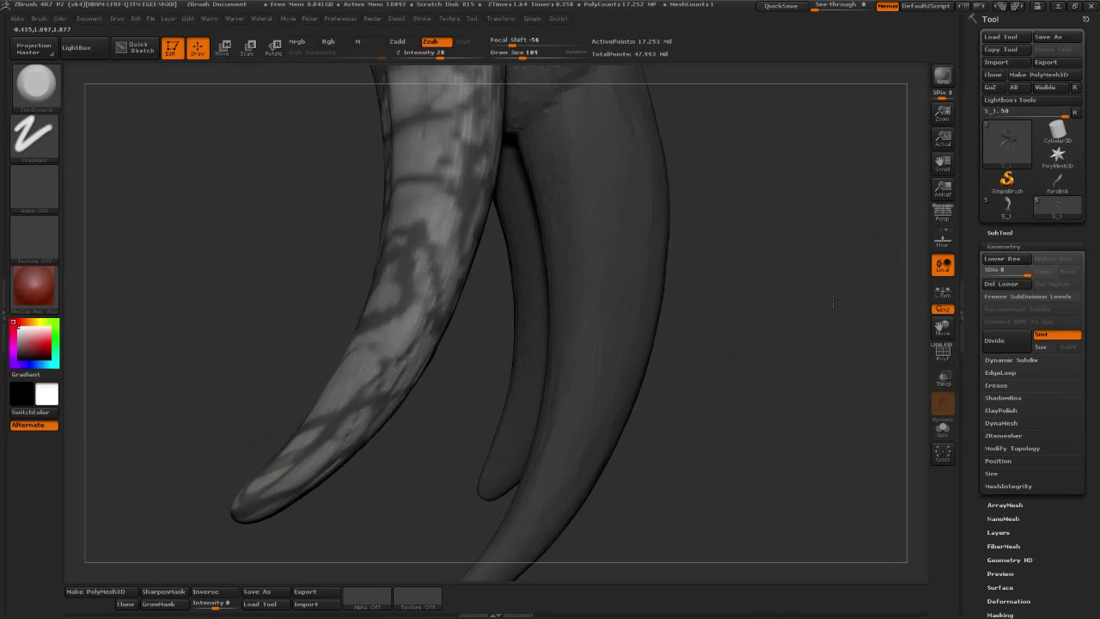
pyautogui.keyDown('alt'); pyautogui.moveTo(832, 301); pyautogui.dragTo(358, 265); pyautogui.keyUp('alt')
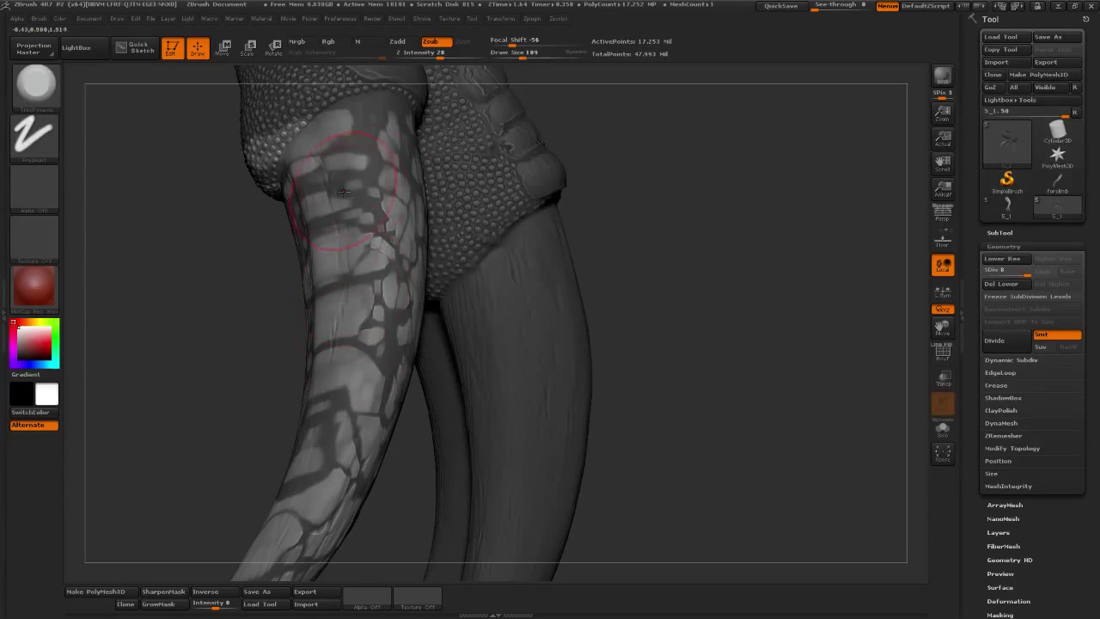
pyautogui.moveTo(352, 220); pyautogui.dragTo(363, 283)
pyautogui.moveTo(725, 313); pyautogui.dragTo(361, 309)
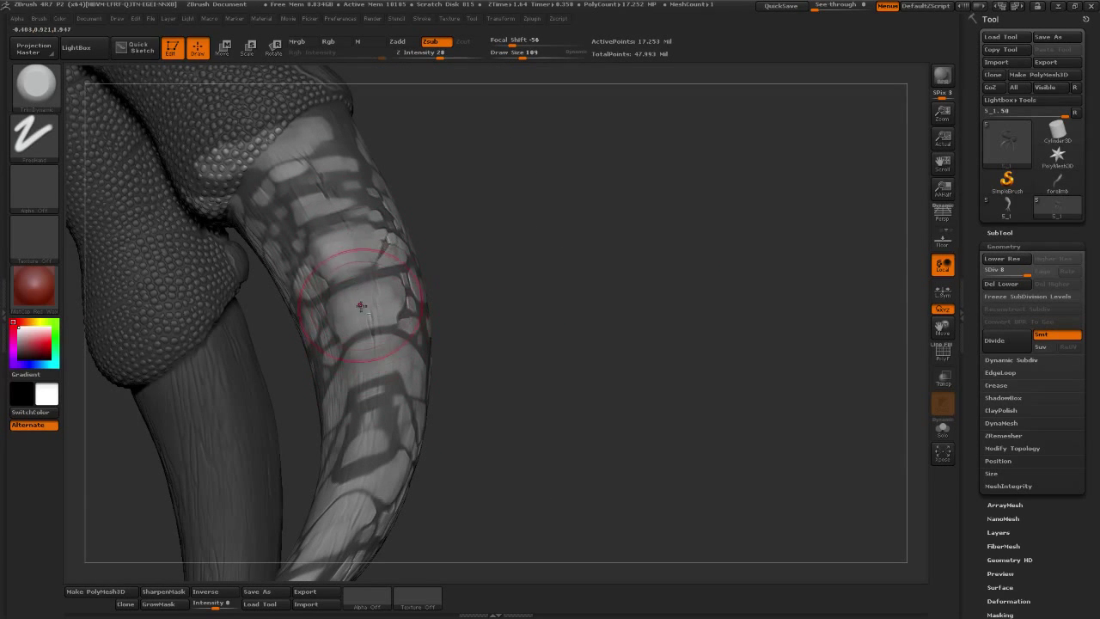
pyautogui.moveTo(301, 163); pyautogui.dragTo(374, 199)
pyautogui.keyDown('shift'); pyautogui.moveTo(382, 257); pyautogui.dragTo(339, 284); pyautogui.keyUp('shift')
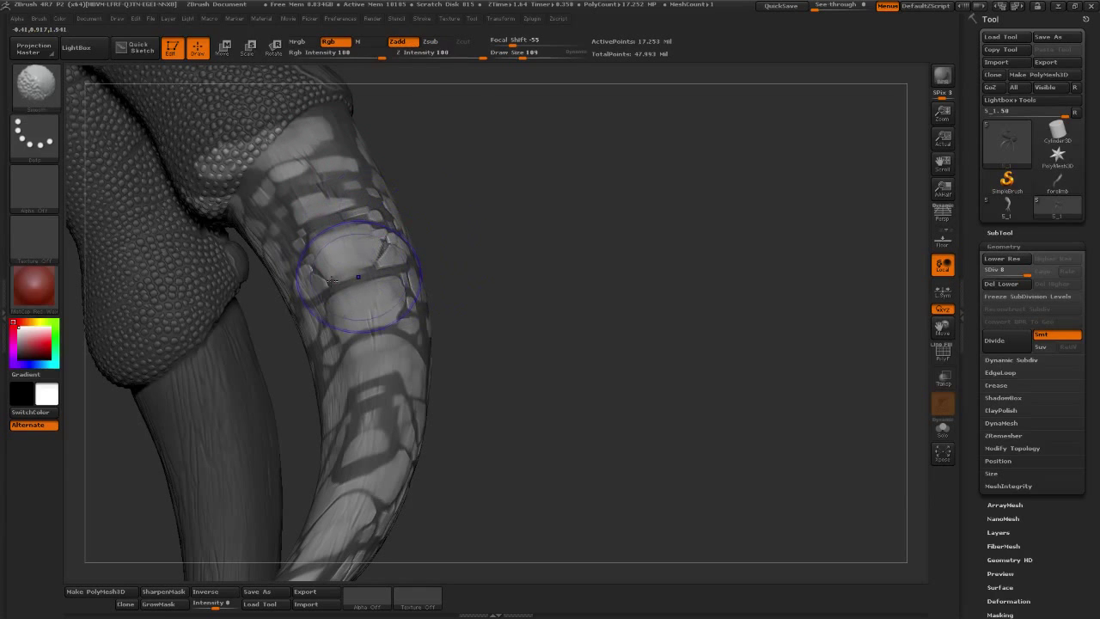
pyautogui.moveTo(580, 320); pyautogui.dragTo(694, 319)
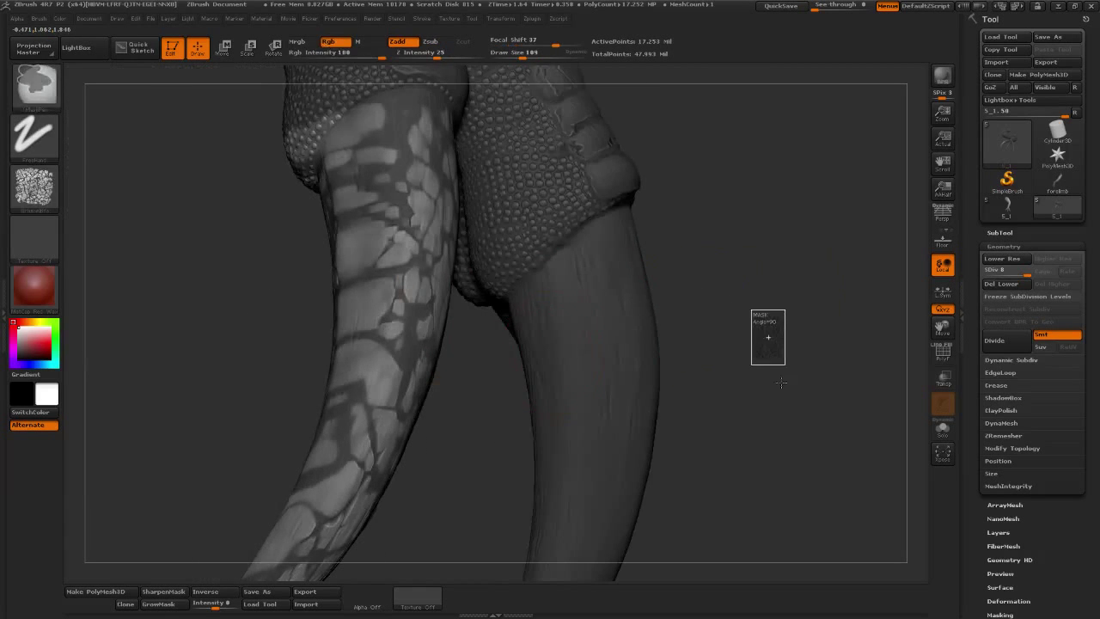
pyautogui.moveTo(765, 327)
pyautogui.mouseDown()
pyautogui.moveTo(768, 387)
pyautogui.moveTo(825, 378)
pyautogui.mouseUp()
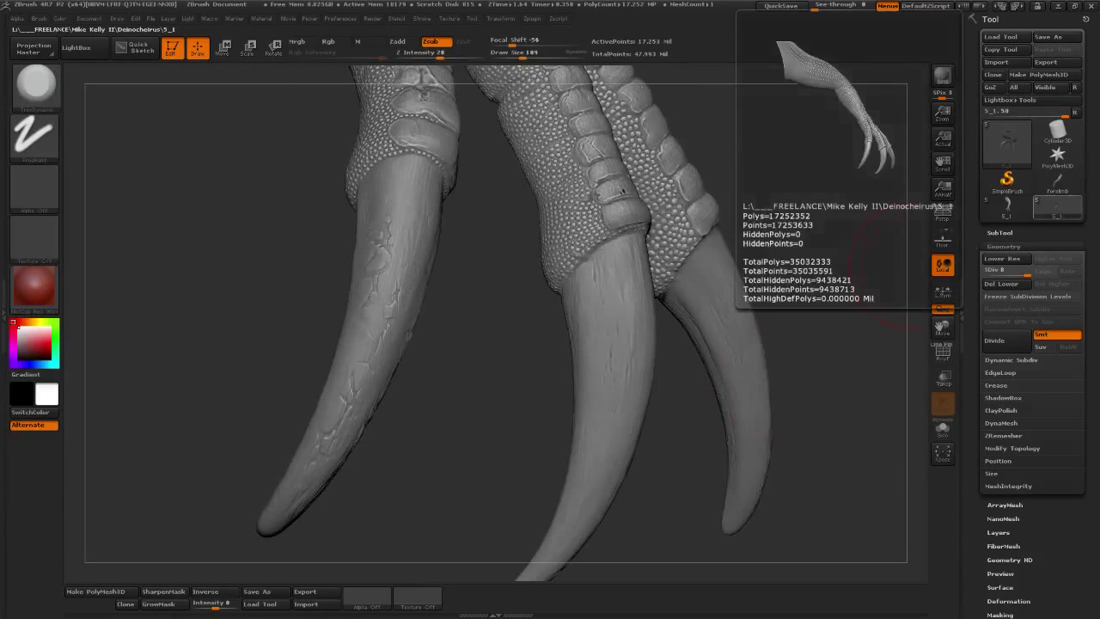
# - Zoom onto the patterned claw, checking the expanded Ctrl help and Alt carve mode
pyautogui.moveTo(584, 386)
pyautogui.mouseDown()
pyautogui.moveTo(457, 395)
pyautogui.moveTo(868, 185)
pyautogui.mouseUp()
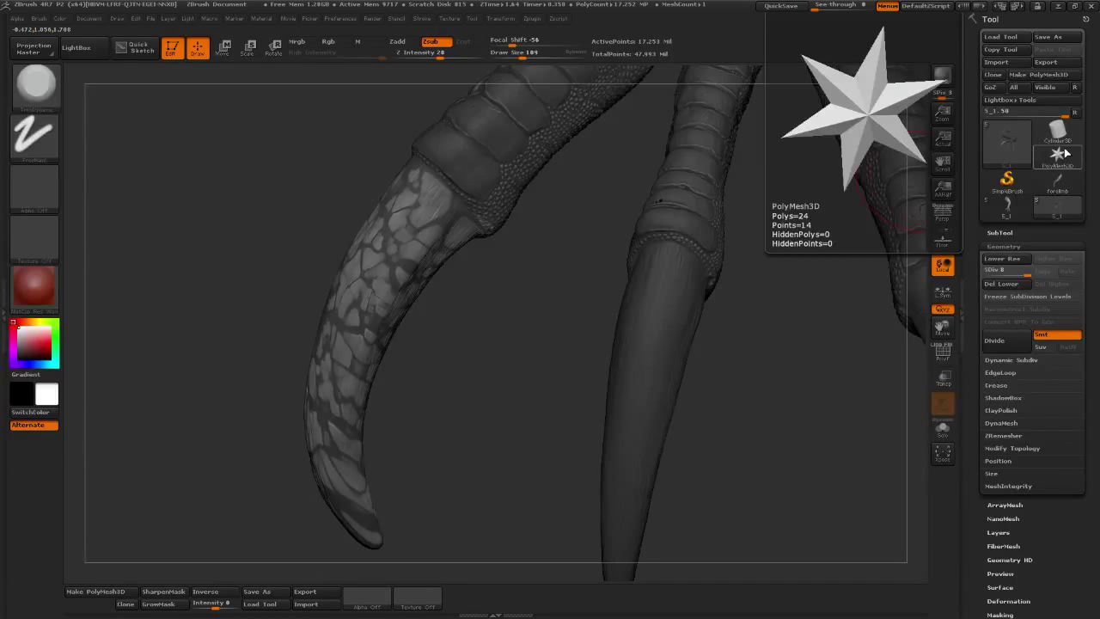
pyautogui.press('ctrl')
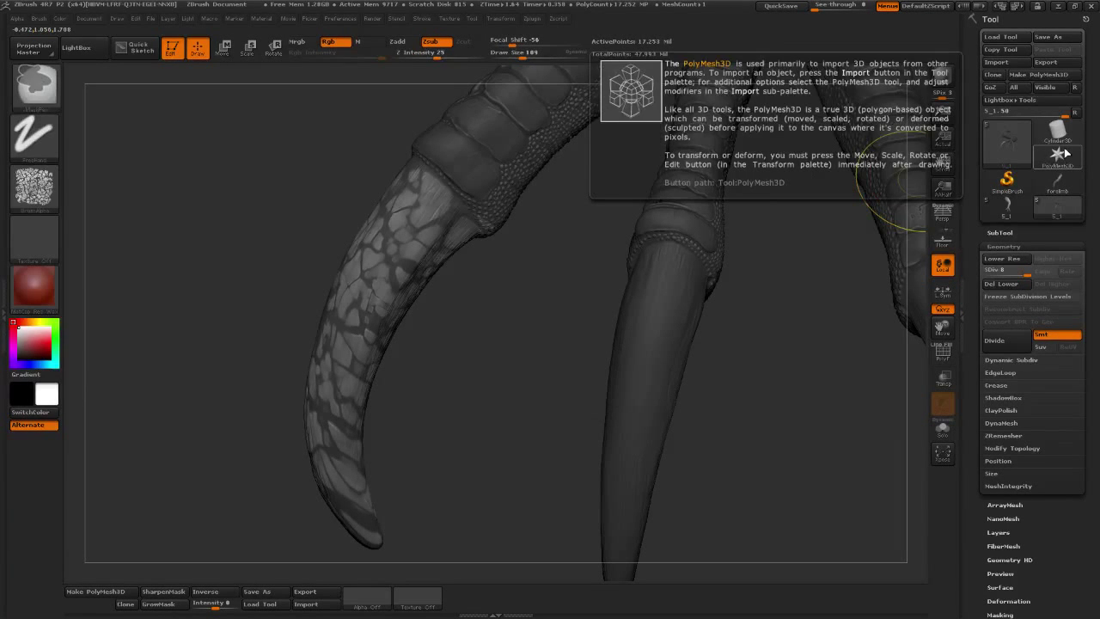
pyautogui.press('alt')
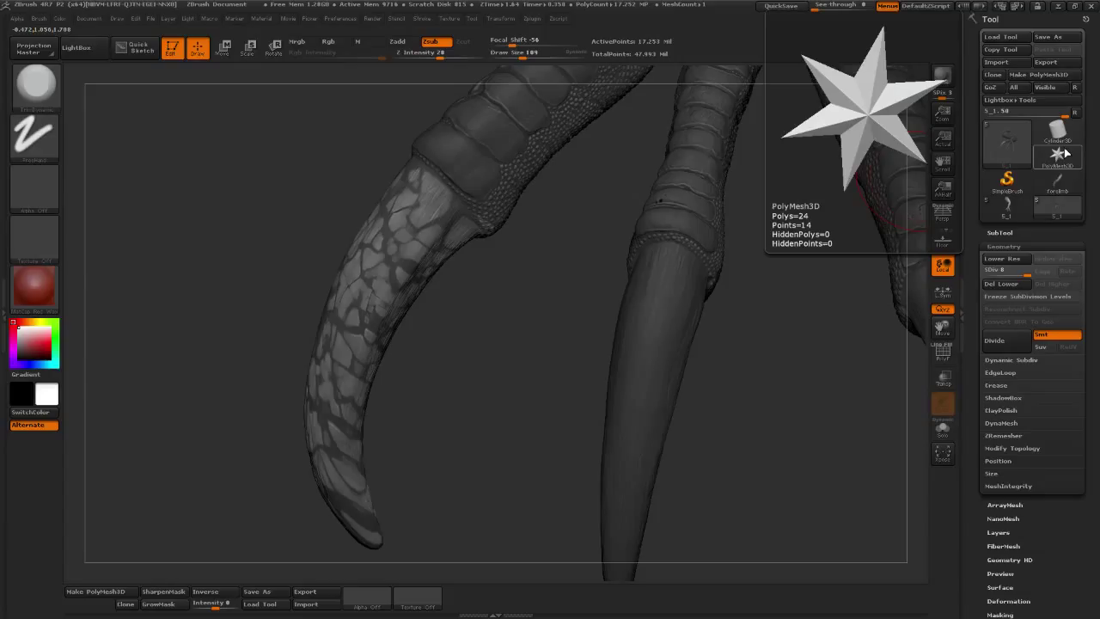
pyautogui.press('ctrl')
pyautogui.keyDown('alt'); pyautogui.moveTo(650, 392); pyautogui.dragTo(783, 288); pyautogui.keyUp('alt')
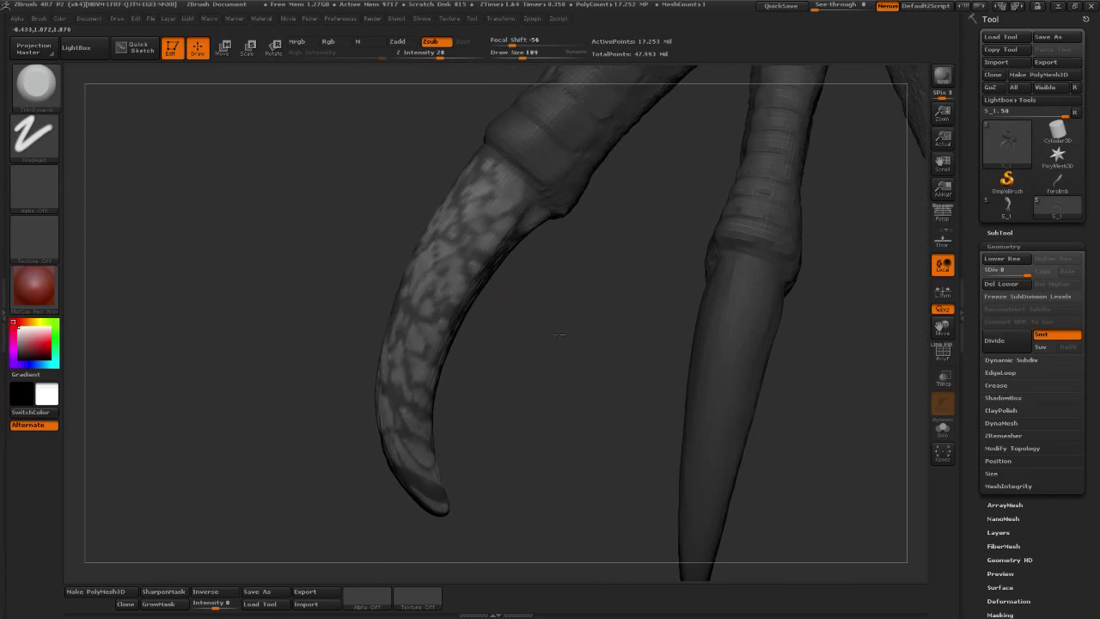
pyautogui.moveTo(1057, 183)
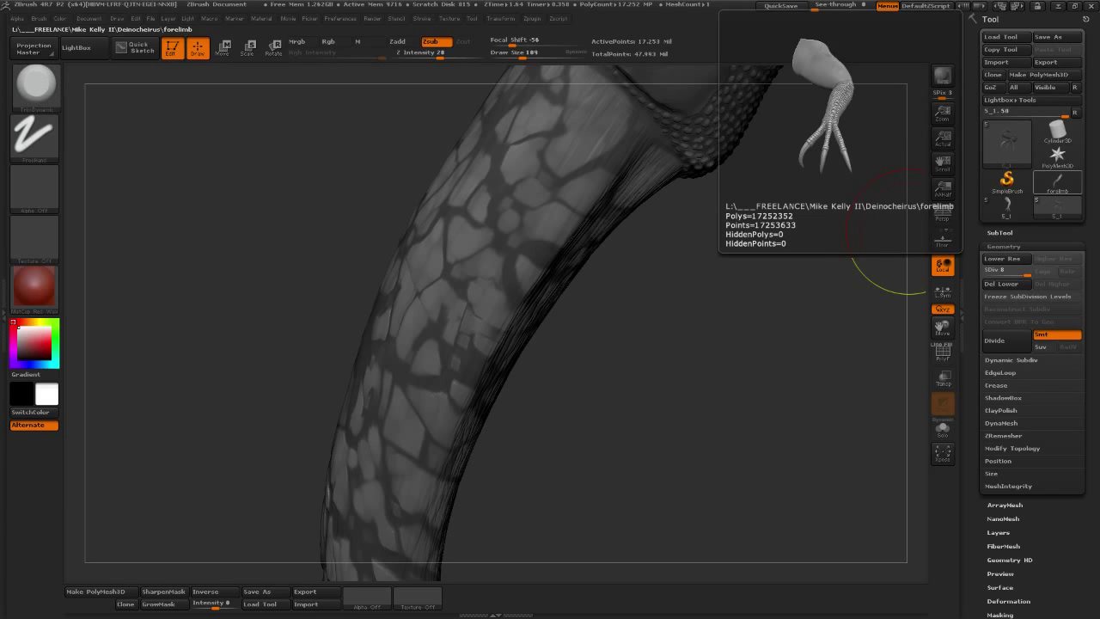
# - Select the Move brush and reshape the curved claw from several angles
pyautogui.click(34, 85)
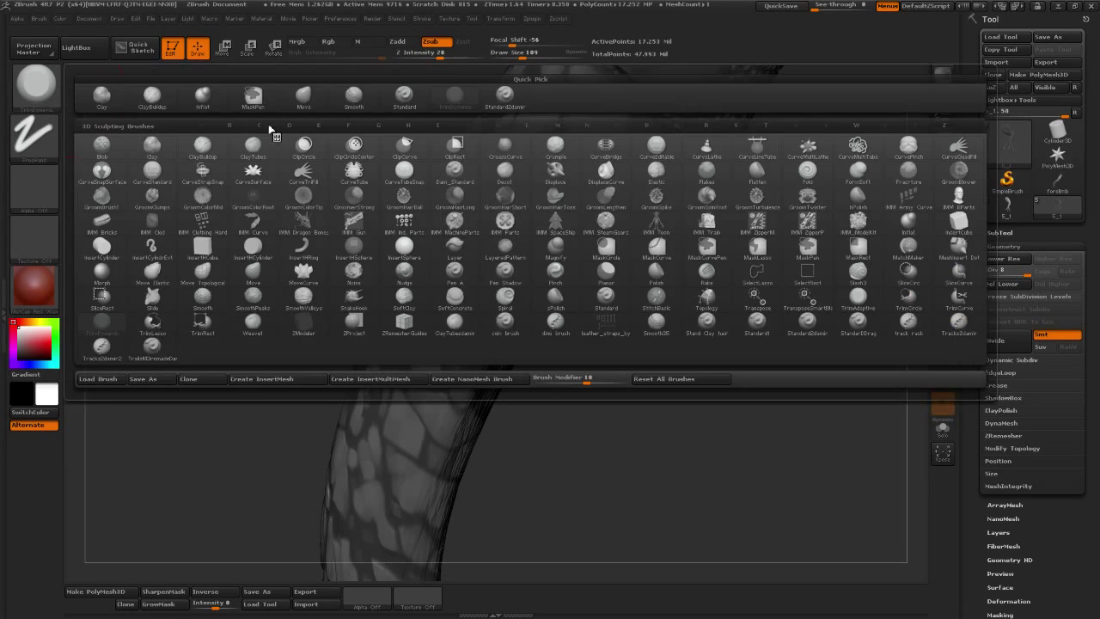
pyautogui.click(320, 110)
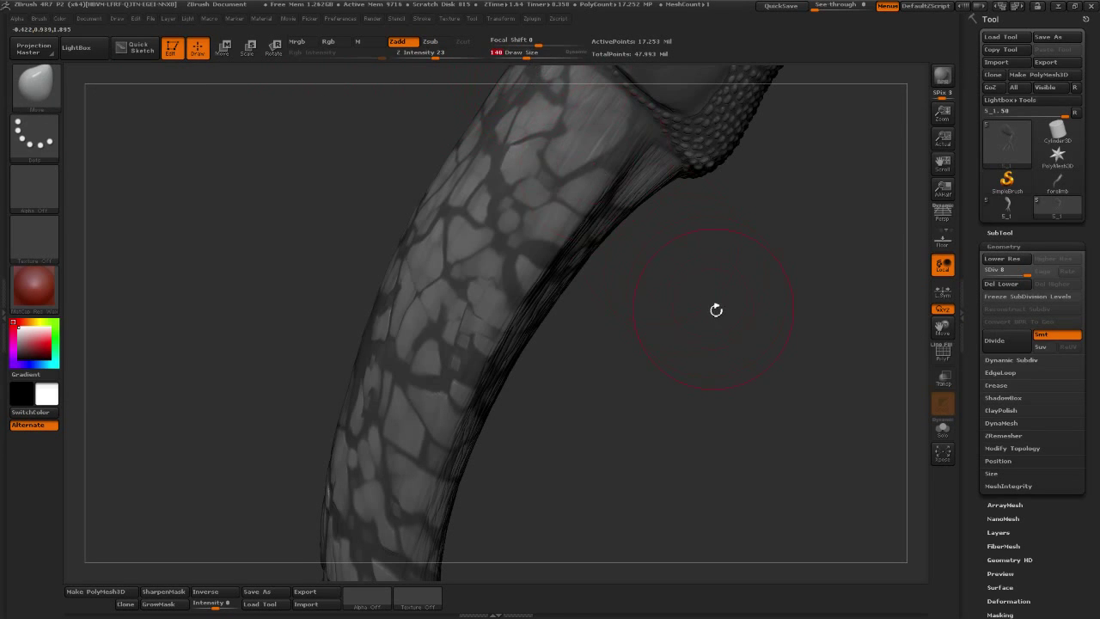
pyautogui.moveTo(715, 309)
pyautogui.mouseDown()
pyautogui.moveTo(625, 291)
pyautogui.moveTo(464, 197)
pyautogui.mouseUp()
pyautogui.moveTo(550, 240)
pyautogui.mouseDown()
pyautogui.moveTo(601, 263)
pyautogui.moveTo(467, 326)
pyautogui.mouseUp()
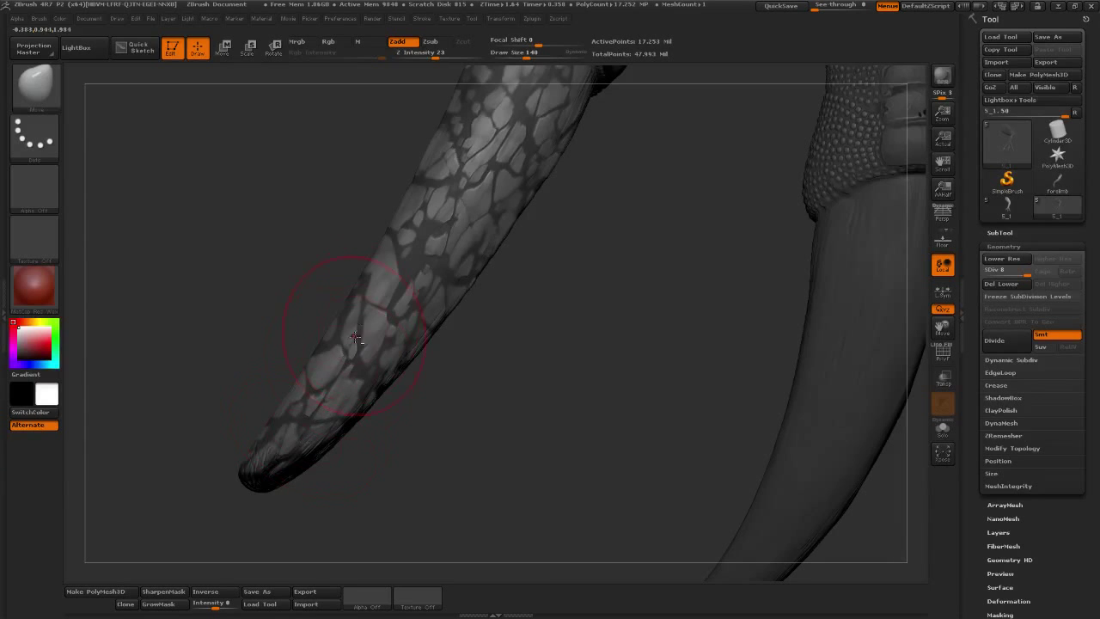
pyautogui.moveTo(498, 370); pyautogui.dragTo(356, 307)
pyautogui.moveTo(509, 251)
pyautogui.mouseDown()
pyautogui.moveTo(336, 231)
pyautogui.moveTo(573, 247)
pyautogui.moveTo(395, 335)
pyautogui.mouseUp()
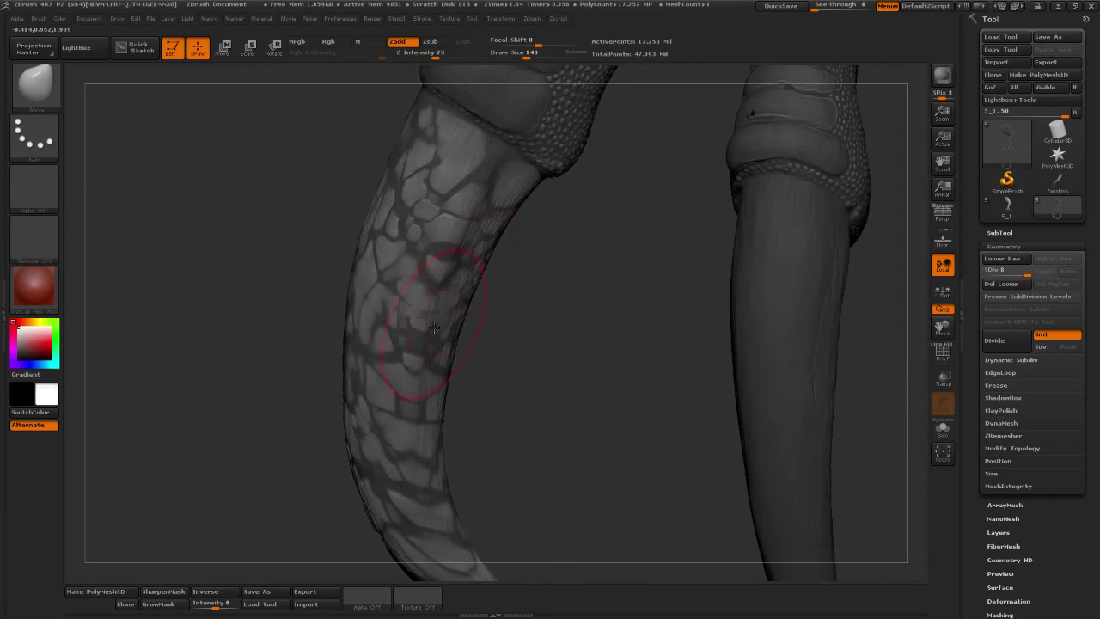
# - Shift-smooth the claw and reopen the sculpting brush library
pyautogui.moveTo(522, 359)
pyautogui.mouseDown()
pyautogui.moveTo(408, 333)
pyautogui.moveTo(533, 309)
pyautogui.moveTo(572, 370)
pyautogui.moveTo(499, 327)
pyautogui.moveTo(416, 232)
pyautogui.moveTo(425, 175)
pyautogui.mouseUp()
pyautogui.press('shift')
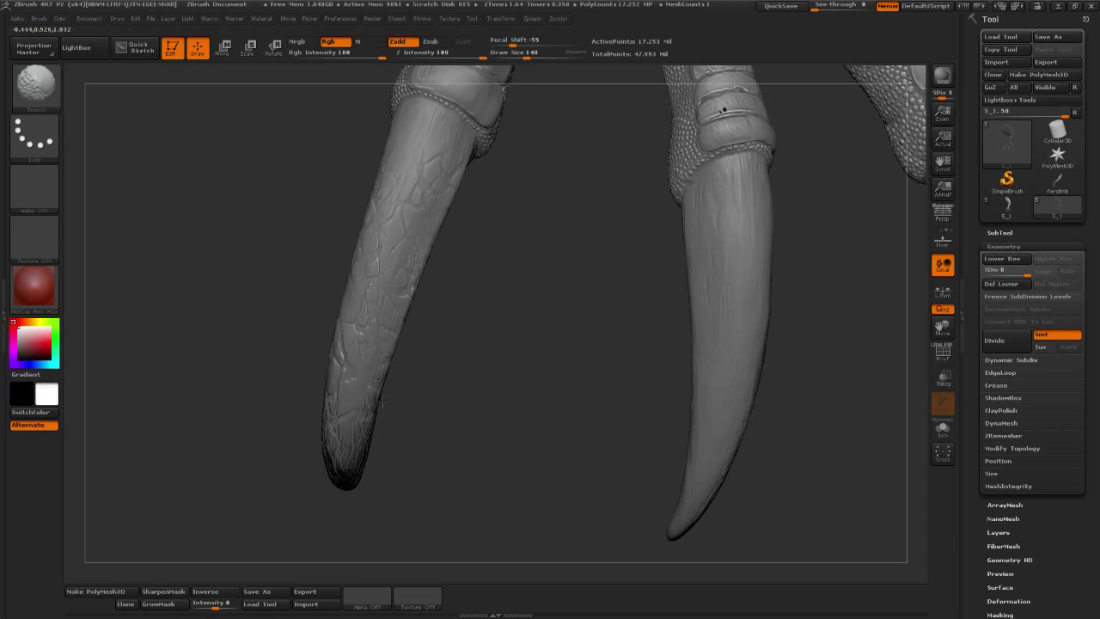
pyautogui.keyDown('alt'); pyautogui.moveTo(317, 421); pyautogui.dragTo(504, 265); pyautogui.keyUp('alt')
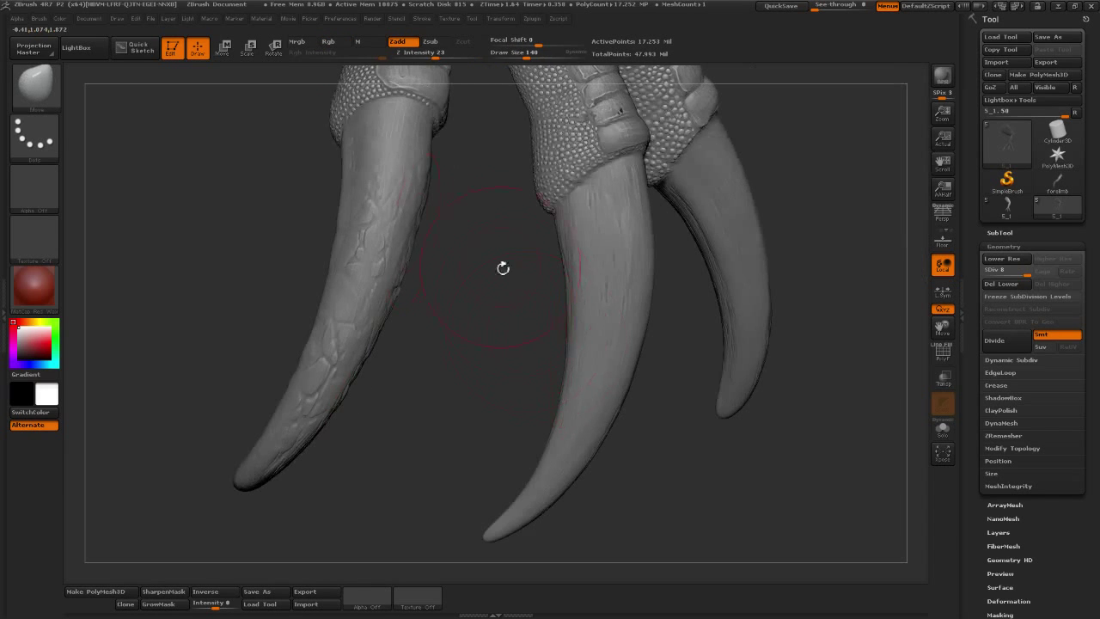
pyautogui.click(36, 86)
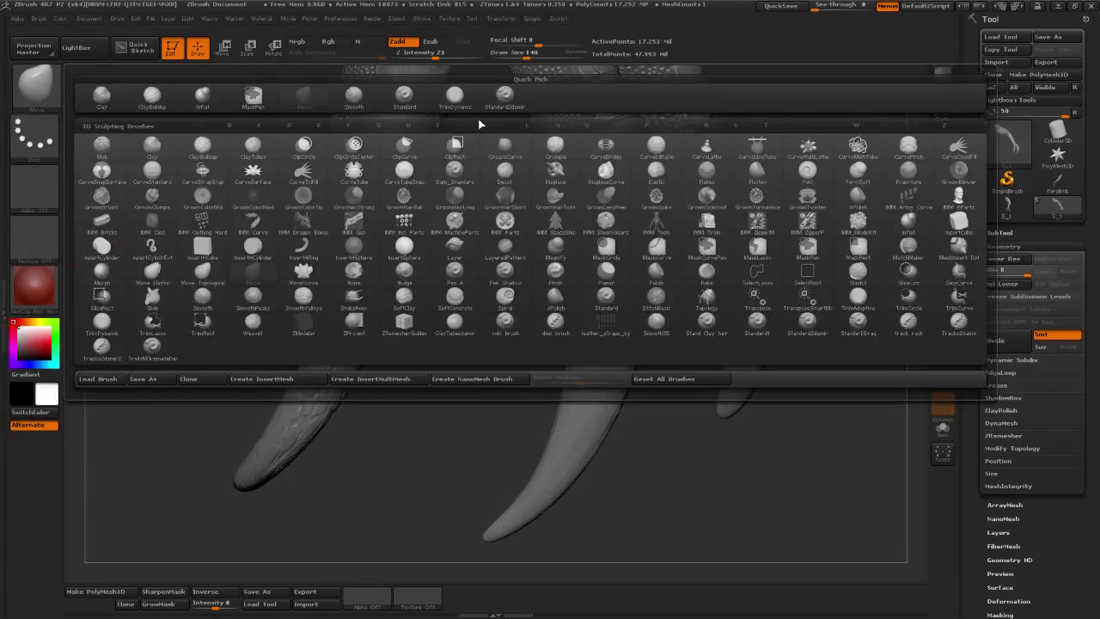
# - Choose ClayBuildup and reduce its Draw Size to 72
pyautogui.click(464, 113)
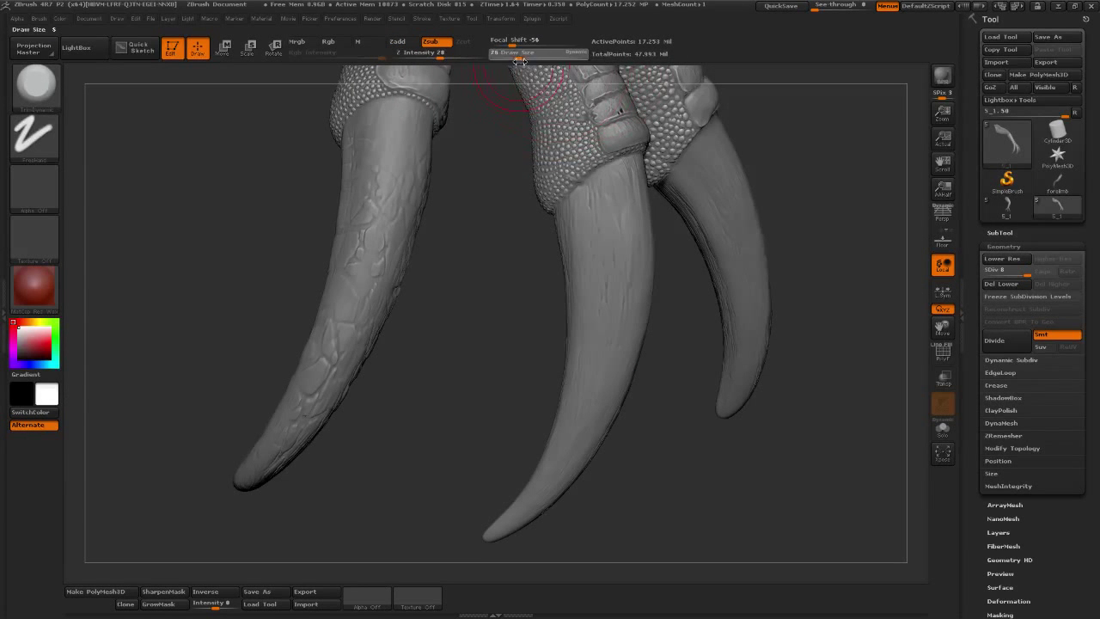
pyautogui.moveTo(526, 53); pyautogui.dragTo(512, 53)
pyautogui.moveTo(473, 160)
pyautogui.mouseDown()
pyautogui.moveTo(439, 283)
pyautogui.moveTo(351, 290)
pyautogui.mouseUp()
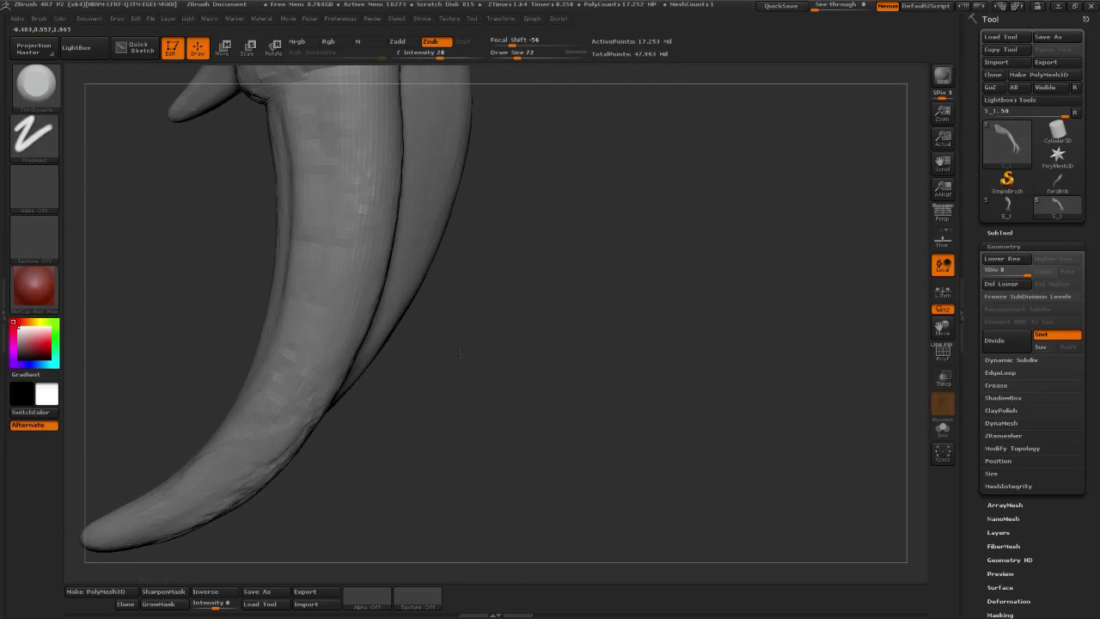
pyautogui.moveTo(467, 288)
pyautogui.mouseDown()
pyautogui.moveTo(518, 70)
pyautogui.moveTo(507, 53)
pyautogui.mouseUp()
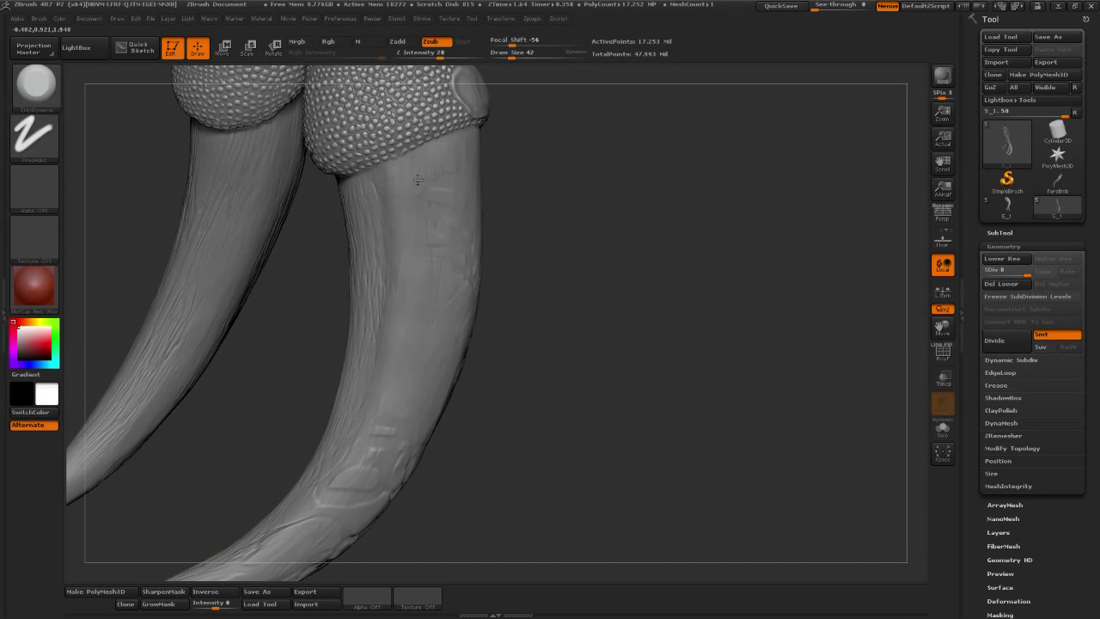
# - Scratch fine lengthwise streaks along the claws at Draw Size 42
pyautogui.click(454, 233)
pyautogui.moveTo(642, 318)
pyautogui.mouseDown()
pyautogui.moveTo(458, 299)
pyautogui.moveTo(418, 319)
pyautogui.moveTo(542, 342)
pyautogui.moveTo(375, 388)
pyautogui.mouseUp()
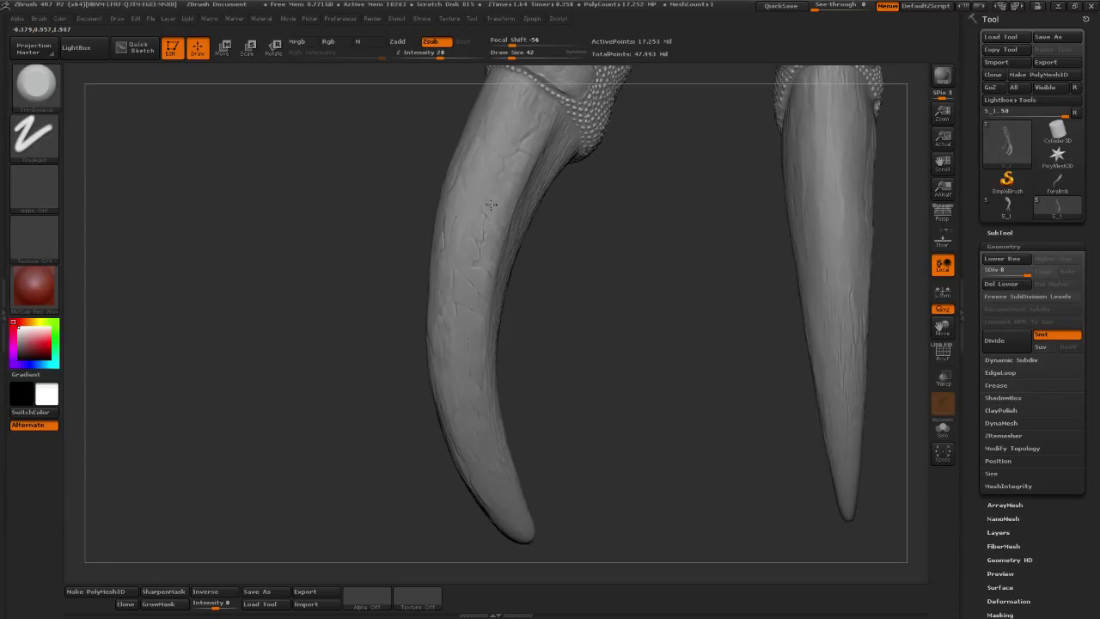
pyautogui.moveTo(491, 205); pyautogui.dragTo(447, 309)
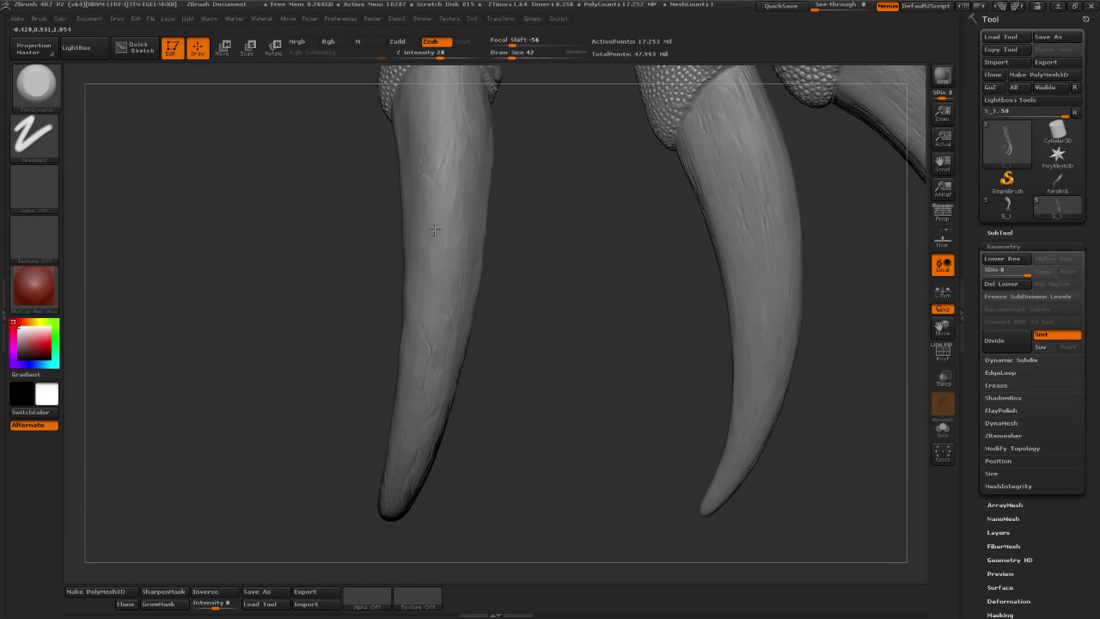
pyautogui.moveTo(535, 424)
pyautogui.mouseDown()
pyautogui.moveTo(446, 384)
pyautogui.moveTo(387, 380)
pyautogui.mouseUp()
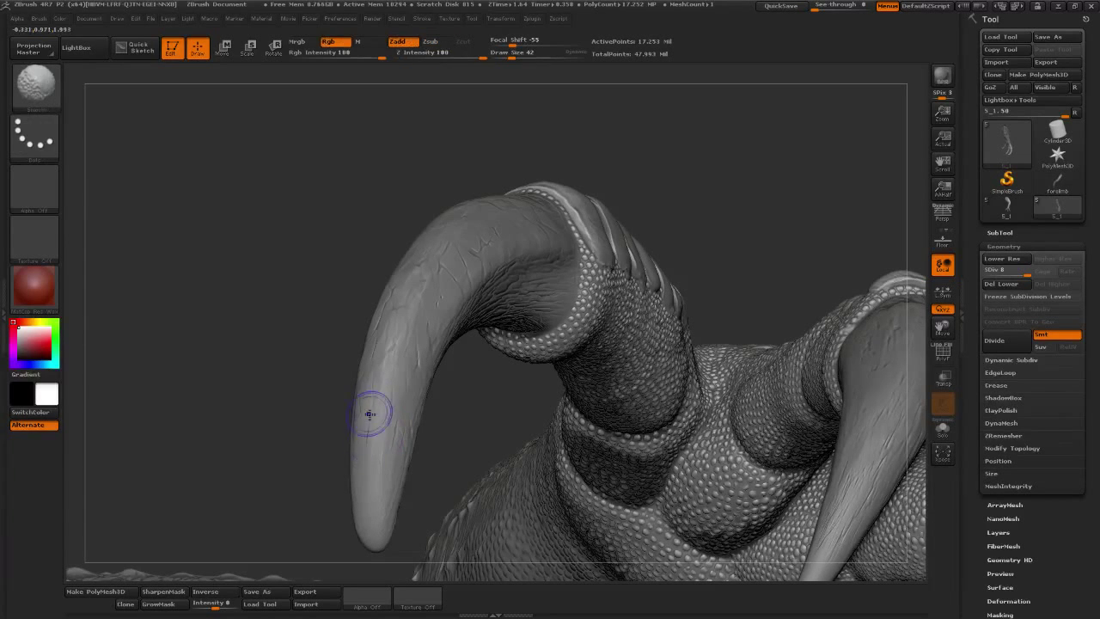
pyautogui.moveTo(370, 413); pyautogui.dragTo(513, 430)
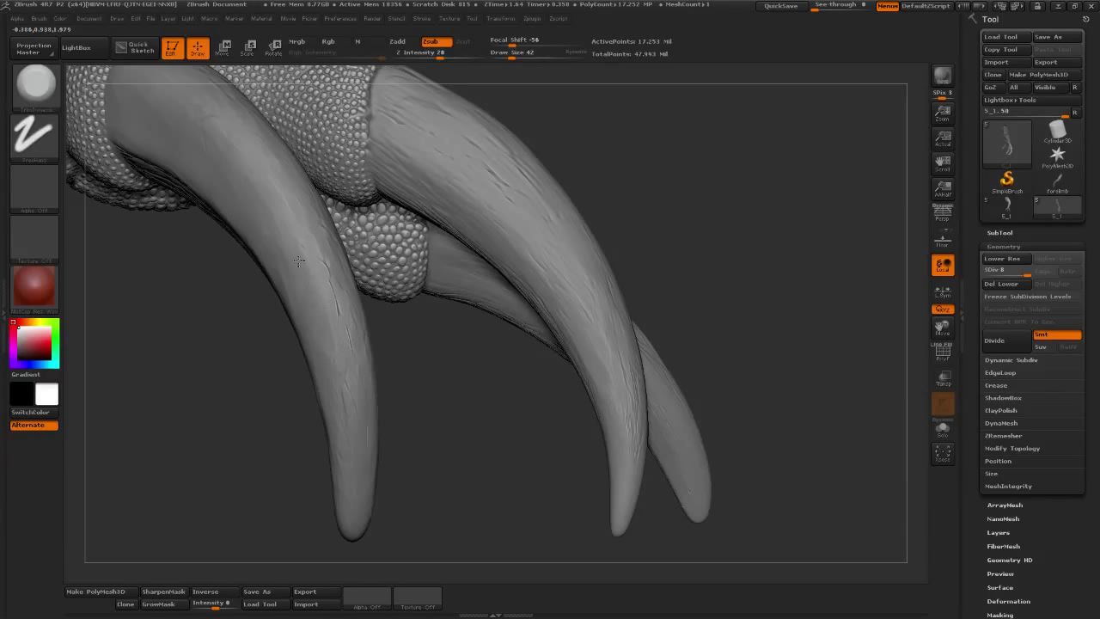
pyautogui.moveTo(302, 279)
pyautogui.mouseDown()
pyautogui.moveTo(779, 338)
pyautogui.moveTo(709, 394)
pyautogui.moveTo(710, 377)
pyautogui.moveTo(712, 412)
pyautogui.moveTo(707, 400)
pyautogui.moveTo(741, 426)
pyautogui.mouseUp()
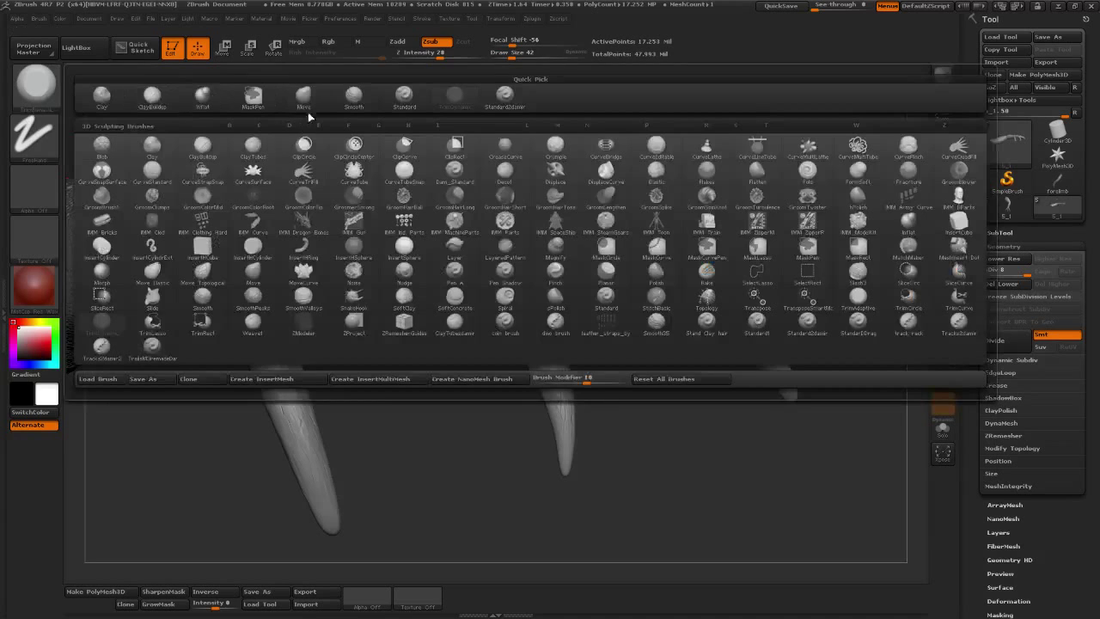
# - Select the Move brush with a softer Focal Shift of 29
pyautogui.click(304, 94)
pyautogui.moveTo(490, 45); pyautogui.dragTo(552, 45)
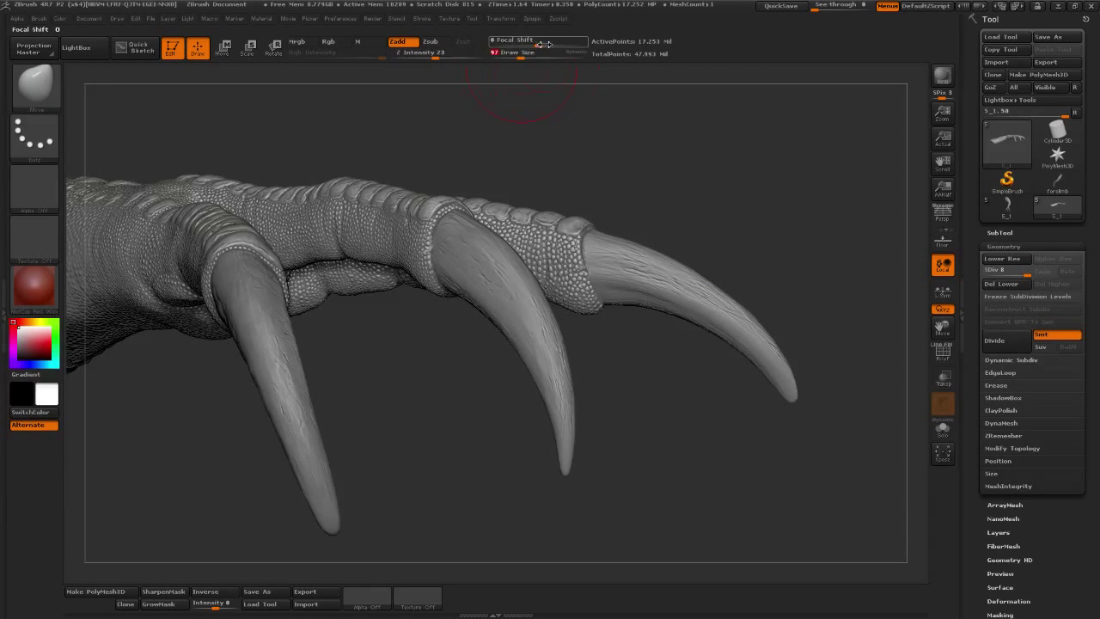
pyautogui.moveTo(490, 98); pyautogui.dragTo(530, 65)
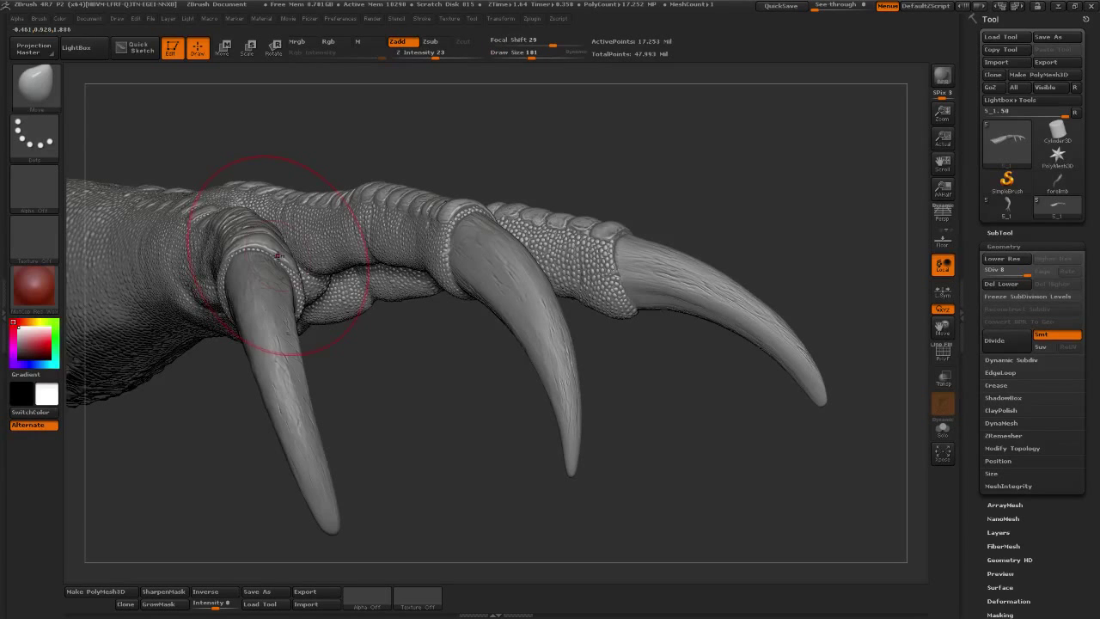
# - Turn off BackfaceMask under Brush > Auto Masking so the brush affects back faces
pyautogui.click(38, 18)
pyautogui.click(39, 18)
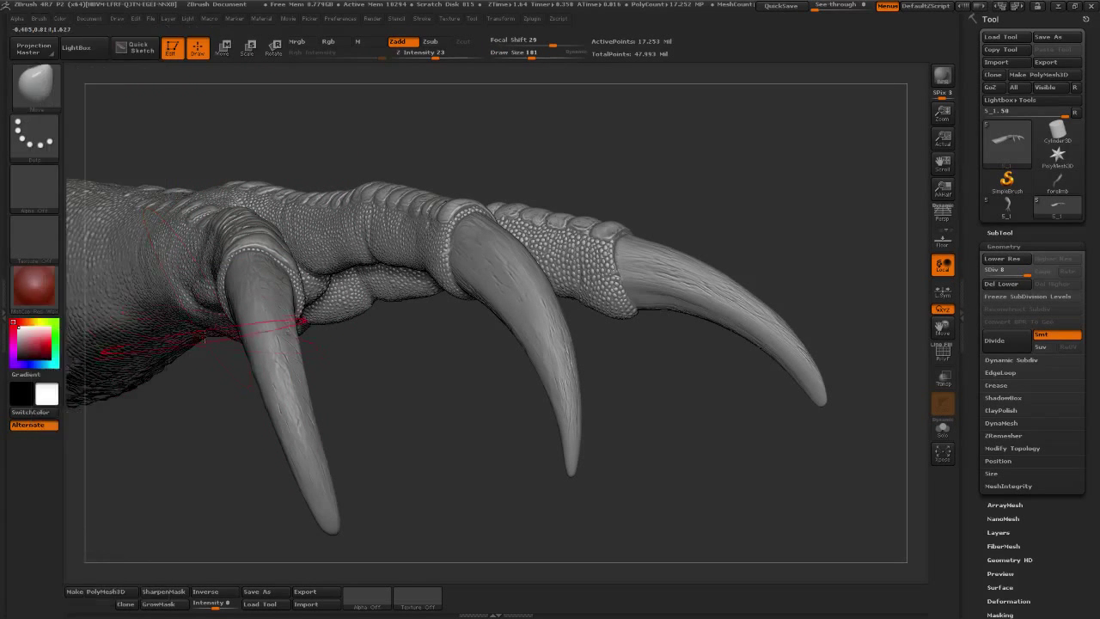
pyautogui.click(39, 18)
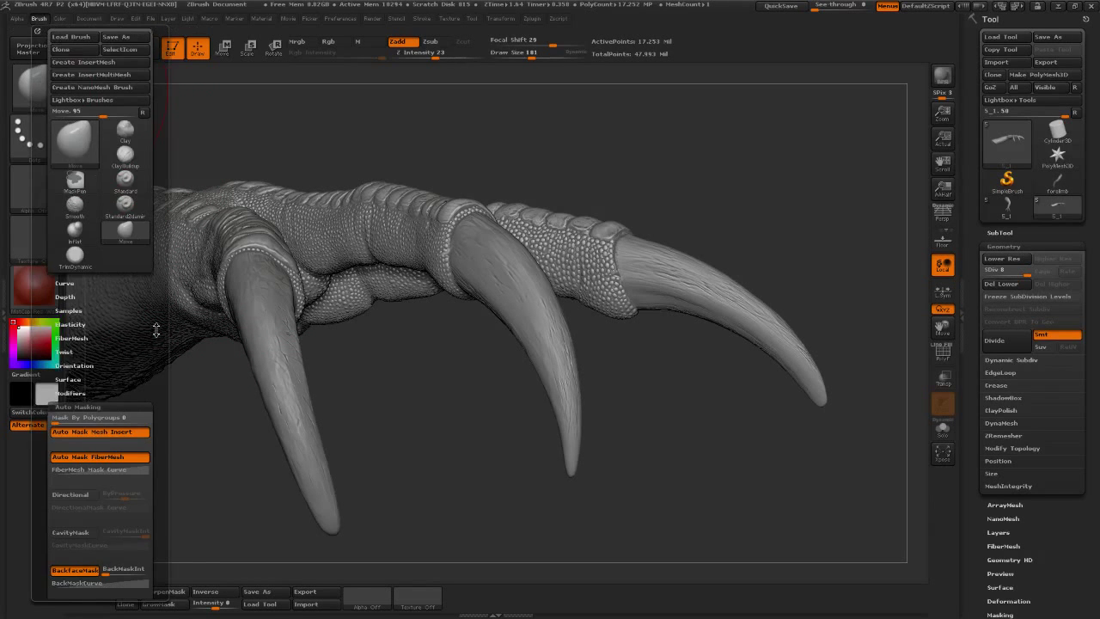
pyautogui.click(107, 347)
pyautogui.click(76, 341)
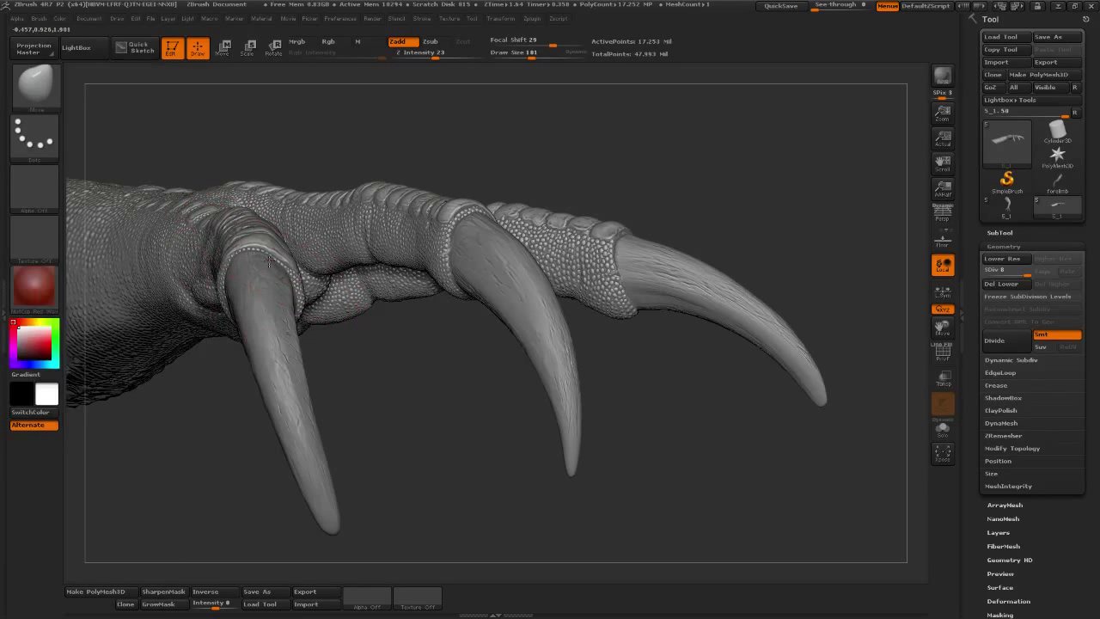
pyautogui.scroll(3, 271, 256)
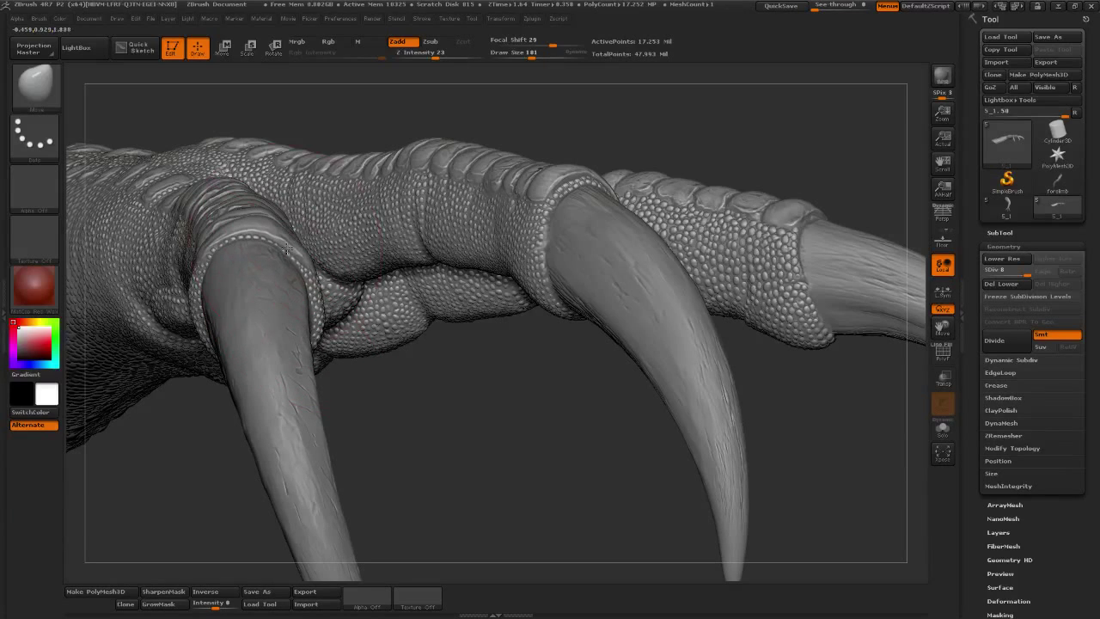
# - Mask the middle toe's claw tip with a MaskRect drag
pyautogui.moveTo(507, 130)
pyautogui.mouseDown()
pyautogui.moveTo(531, 126)
pyautogui.moveTo(449, 158)
pyautogui.moveTo(510, 136)
pyautogui.moveTo(662, 147)
pyautogui.moveTo(555, 192)
pyautogui.moveTo(529, 172)
pyautogui.mouseUp()
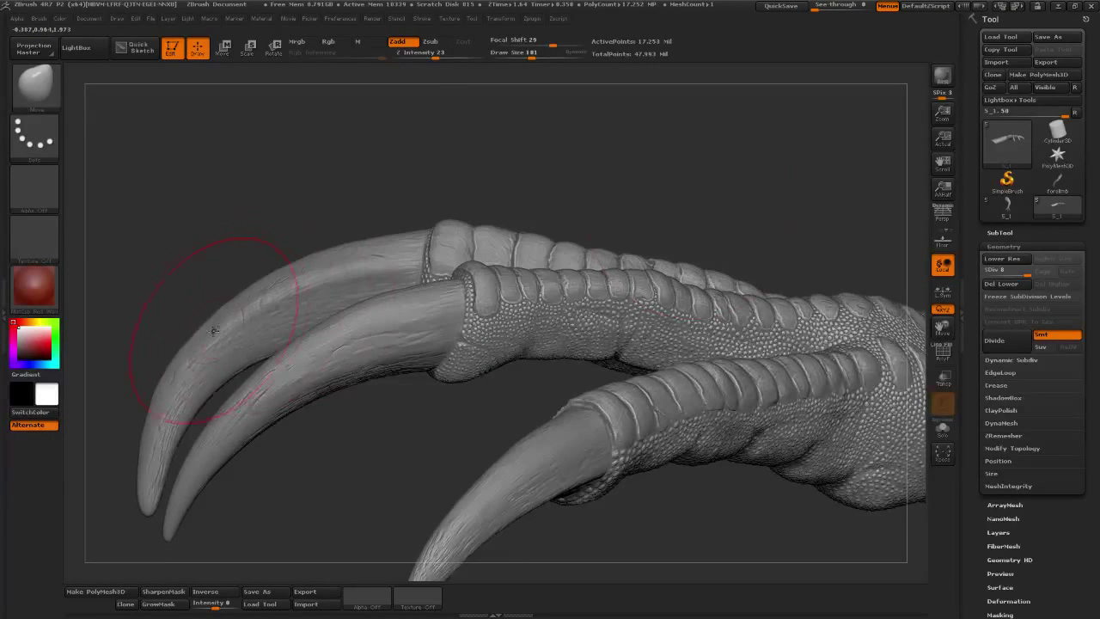
pyautogui.moveTo(570, 177)
pyautogui.mouseDown()
pyautogui.moveTo(553, 174)
pyautogui.moveTo(650, 292)
pyautogui.mouseUp()
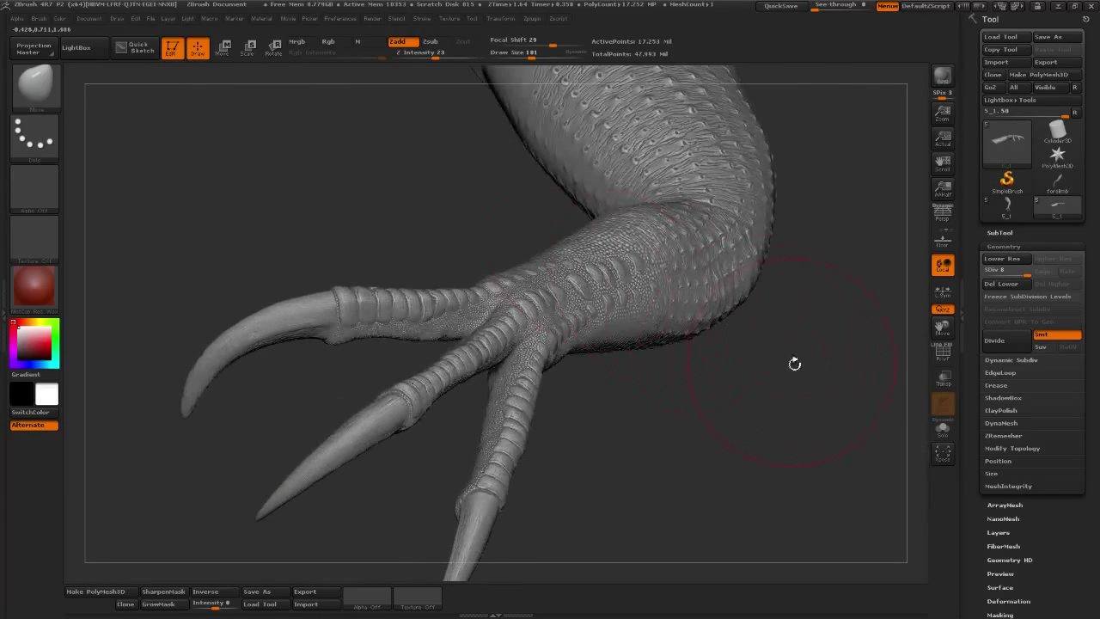
pyautogui.moveTo(793, 363); pyautogui.dragTo(553, 93)
pyautogui.moveTo(538, 149)
pyautogui.keyDown('alt'); pyautogui.mouseDown()
pyautogui.moveTo(635, 218)
pyautogui.moveTo(464, 218)
pyautogui.mouseUp(); pyautogui.keyUp('alt')
pyautogui.moveTo(459, 297)
pyautogui.mouseDown()
pyautogui.moveTo(559, 444)
pyautogui.moveTo(328, 264)
pyautogui.mouseUp()
pyautogui.moveTo(372, 317)
pyautogui.mouseDown()
pyautogui.moveTo(361, 389)
pyautogui.moveTo(197, 257)
pyautogui.mouseUp()
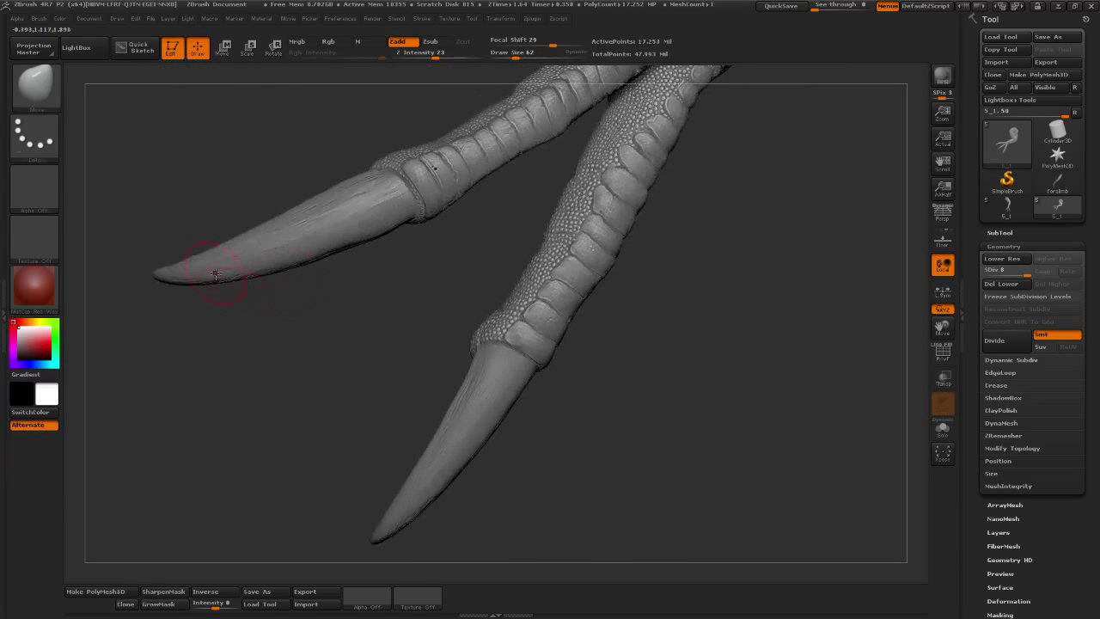
pyautogui.moveTo(255, 364); pyautogui.dragTo(237, 354)
pyautogui.moveTo(295, 332)
pyautogui.mouseDown()
pyautogui.moveTo(518, 387)
pyautogui.moveTo(687, 378)
pyautogui.moveTo(595, 342)
pyautogui.moveTo(301, 326)
pyautogui.moveTo(323, 373)
pyautogui.mouseUp()
pyautogui.moveTo(234, 324)
pyautogui.mouseDown()
pyautogui.moveTo(189, 249)
pyautogui.moveTo(283, 265)
pyautogui.moveTo(421, 323)
pyautogui.moveTo(520, 332)
pyautogui.moveTo(656, 393)
pyautogui.moveTo(767, 404)
pyautogui.moveTo(830, 387)
pyautogui.moveTo(823, 359)
pyautogui.mouseUp()
pyautogui.moveTo(464, 375)
pyautogui.mouseDown()
pyautogui.moveTo(553, 415)
pyautogui.moveTo(489, 386)
pyautogui.moveTo(529, 381)
pyautogui.moveTo(493, 138)
pyautogui.mouseUp()
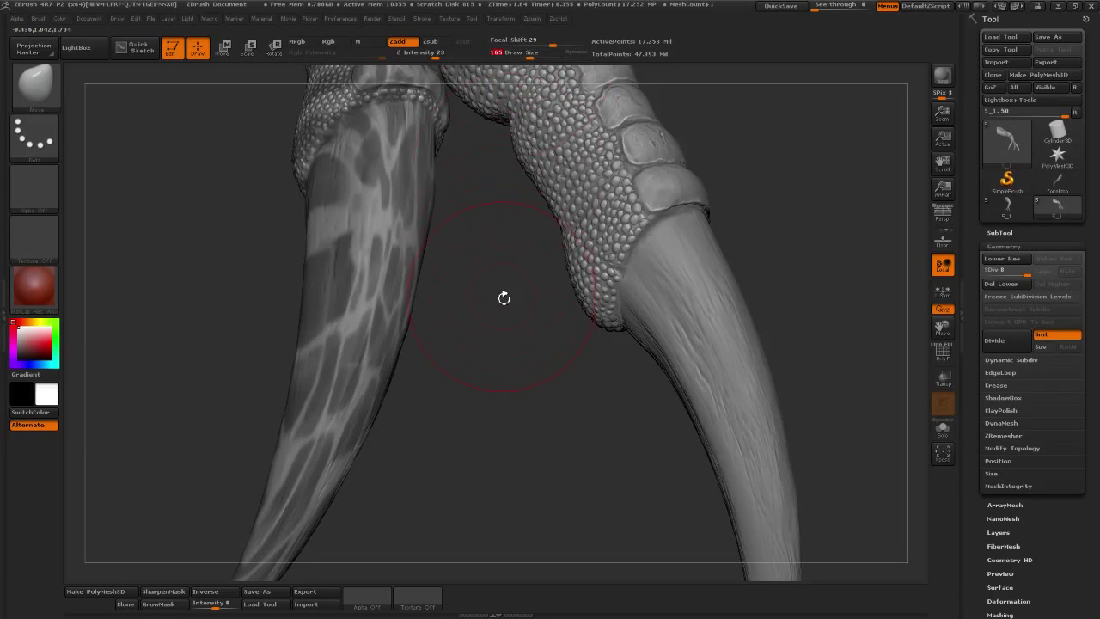
# - Invert the mask and orbit the foot until three toes are back in view
pyautogui.keyDown('ctrl'); pyautogui.click(504, 328); pyautogui.keyUp('ctrl')
pyautogui.moveTo(505, 328); pyautogui.dragTo(384, 322)
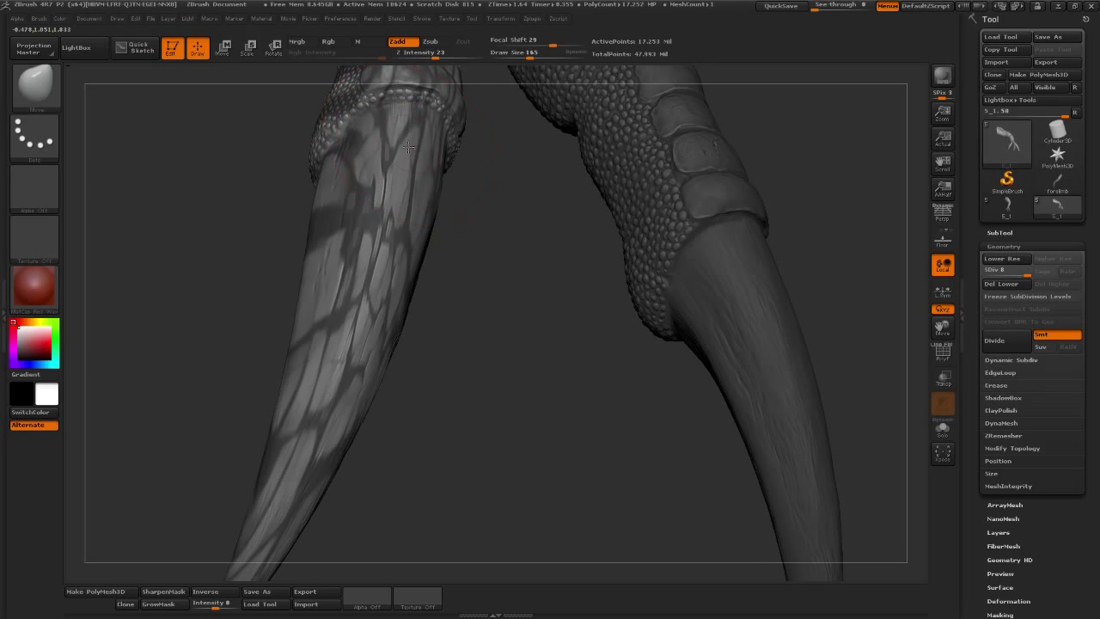
pyautogui.moveTo(409, 148)
pyautogui.mouseDown()
pyautogui.moveTo(344, 369)
pyautogui.moveTo(283, 471)
pyautogui.mouseUp()
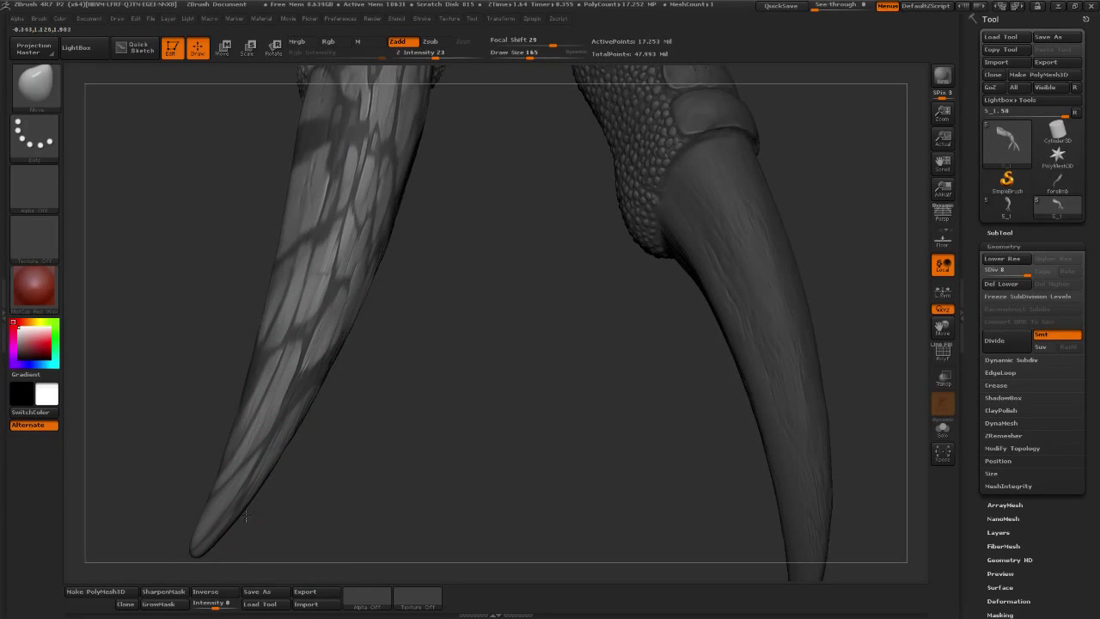
pyautogui.moveTo(245, 517); pyautogui.dragTo(244, 500)
pyautogui.moveTo(367, 439)
pyautogui.mouseDown()
pyautogui.moveTo(263, 335)
pyautogui.moveTo(336, 246)
pyautogui.mouseUp()
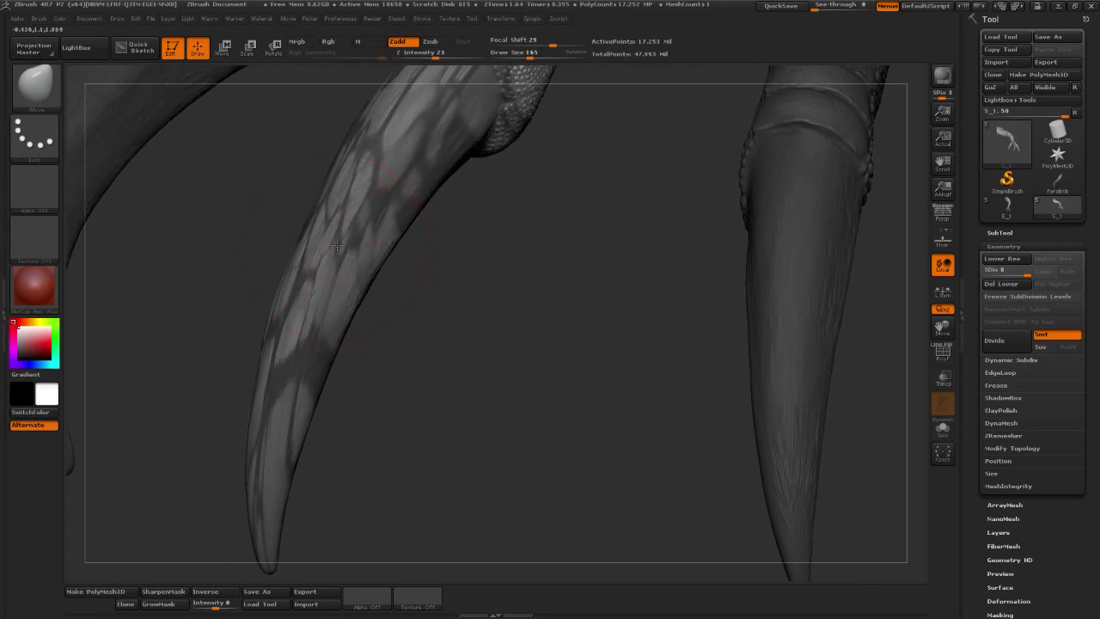
pyautogui.moveTo(462, 270)
pyautogui.mouseDown()
pyautogui.moveTo(510, 335)
pyautogui.moveTo(487, 321)
pyautogui.moveTo(326, 331)
pyautogui.mouseUp()
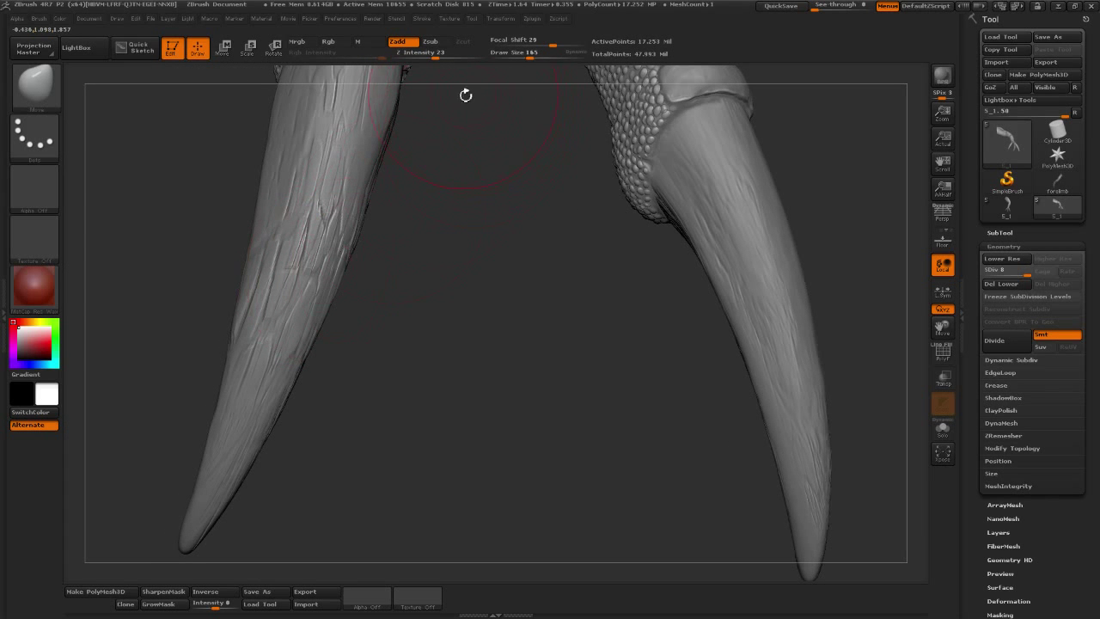
pyautogui.moveTo(596, 292)
pyautogui.mouseDown()
pyautogui.moveTo(371, 323)
pyautogui.moveTo(463, 341)
pyautogui.mouseUp()
pyautogui.moveTo(571, 419)
pyautogui.mouseDown()
pyautogui.moveTo(581, 426)
pyautogui.moveTo(603, 378)
pyautogui.moveTo(558, 441)
pyautogui.moveTo(425, 459)
pyautogui.mouseUp()
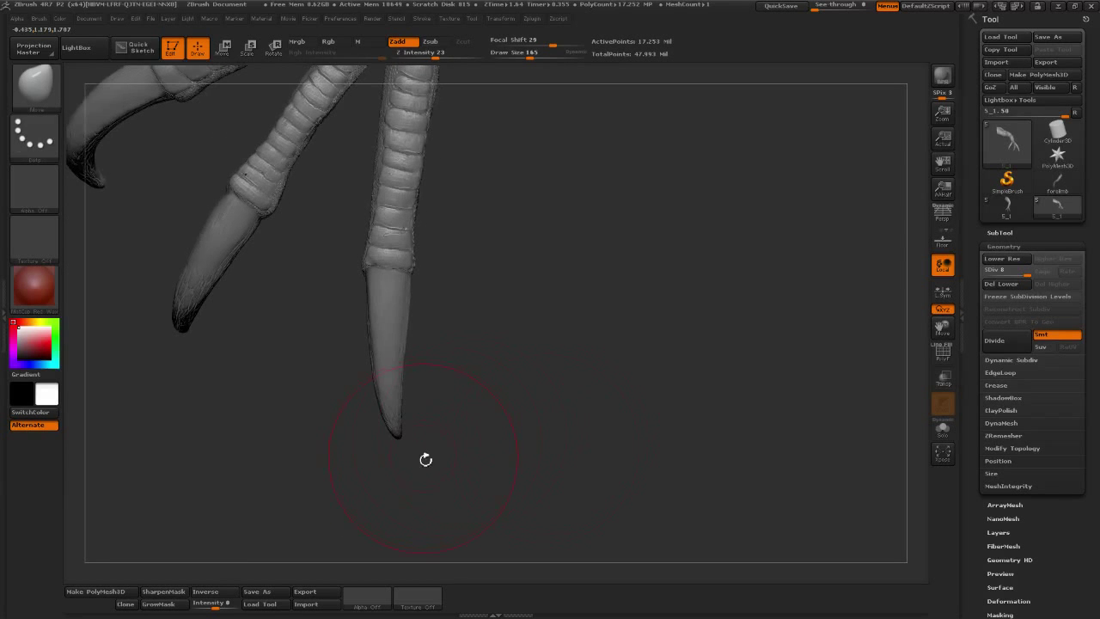
# - Drag cellular noise mask rectangles over the claw tip, redrawing until the shaft is mottled
pyautogui.press('b')
pyautogui.press('c')
pyautogui.press('t')
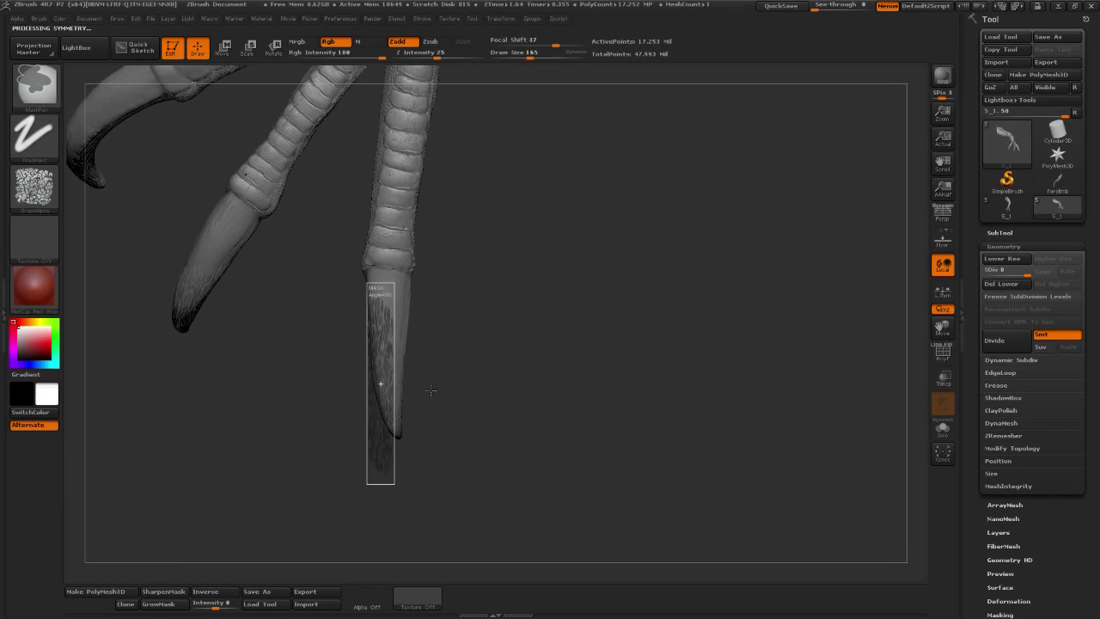
pyautogui.moveTo(383, 415); pyautogui.dragTo(368, 284)
pyautogui.keyDown('ctrl'); pyautogui.moveTo(490, 443); pyautogui.dragTo(491, 468); pyautogui.keyUp('ctrl')
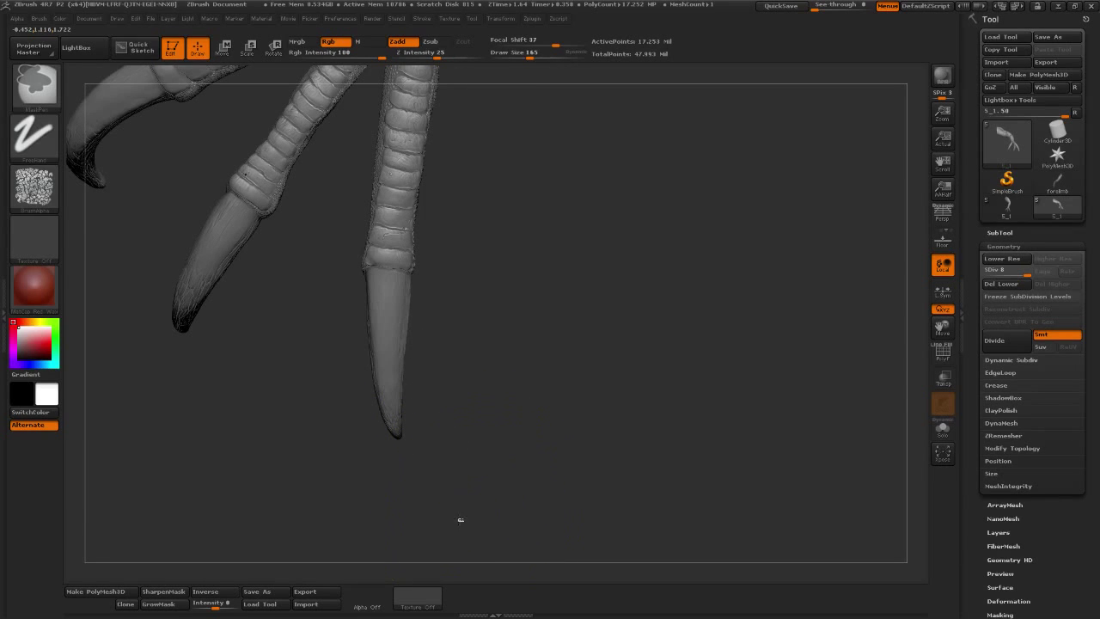
pyautogui.moveTo(397, 420)
pyautogui.keyDown('ctrl'); pyautogui.mouseDown()
pyautogui.moveTo(330, 318)
pyautogui.moveTo(360, 235)
pyautogui.mouseUp(); pyautogui.keyUp('ctrl')
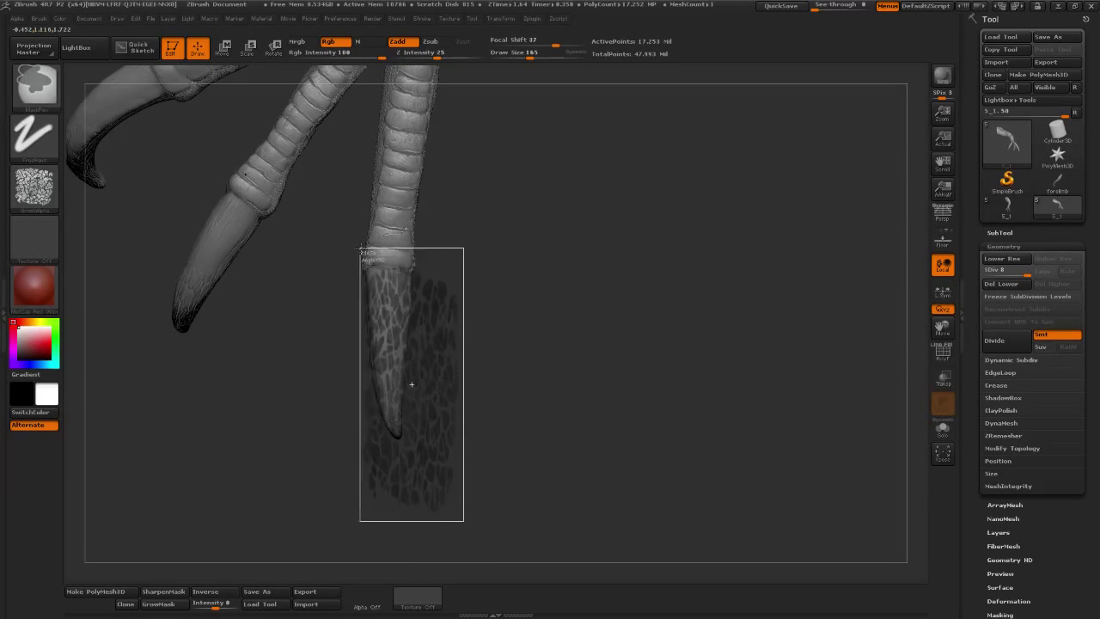
pyautogui.keyDown('ctrl'); pyautogui.moveTo(552, 398); pyautogui.dragTo(558, 411); pyautogui.keyUp('ctrl')
pyautogui.keyDown('ctrl'); pyautogui.click(557, 409); pyautogui.keyUp('ctrl')
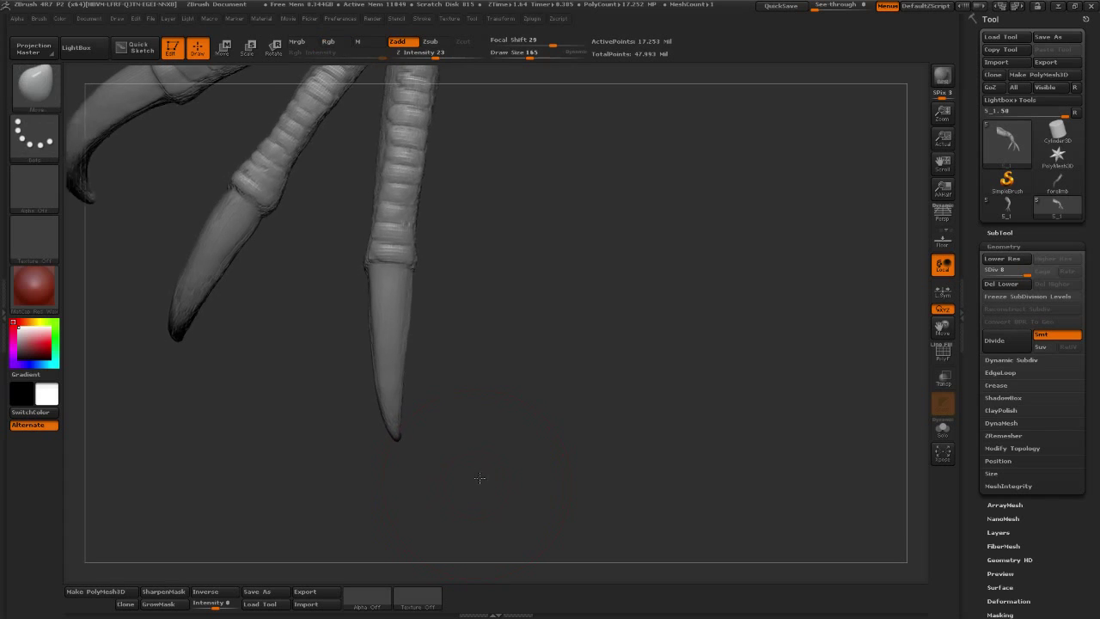
pyautogui.keyDown('ctrl'); pyautogui.moveTo(414, 452); pyautogui.dragTo(350, 213); pyautogui.keyUp('ctrl')
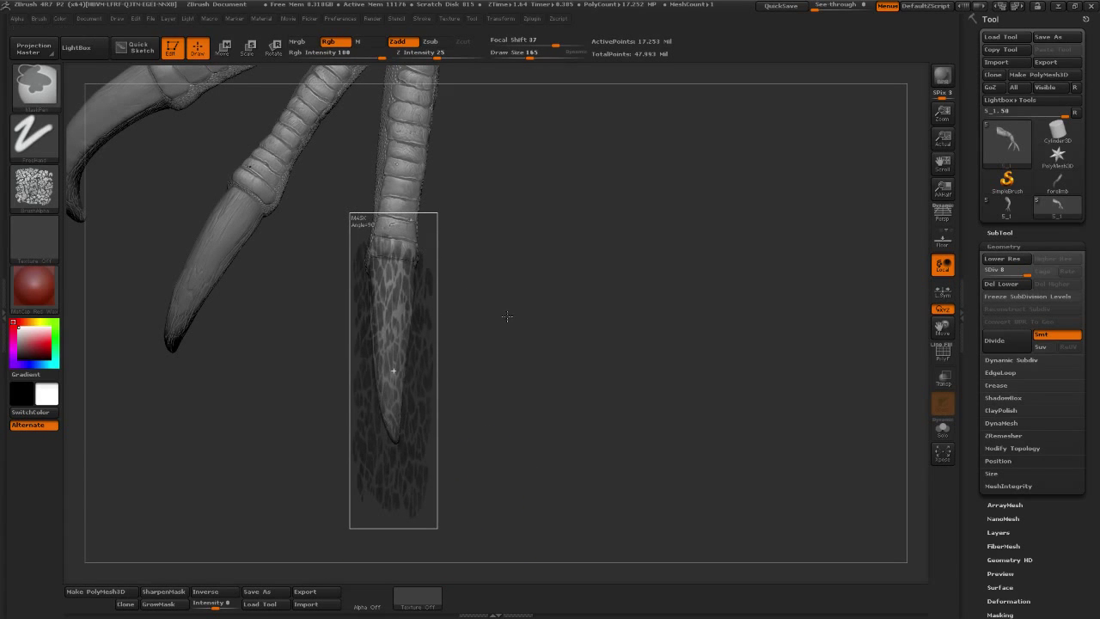
pyautogui.moveTo(528, 318)
pyautogui.mouseDown()
pyautogui.moveTo(532, 326)
pyautogui.moveTo(407, 373)
pyautogui.mouseUp()
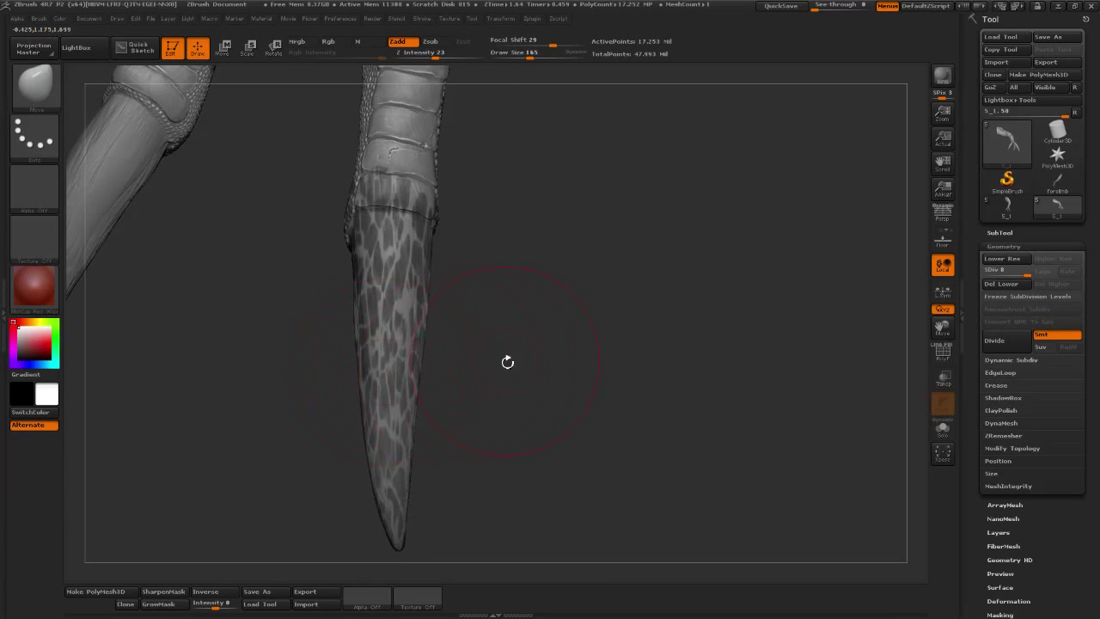
# - Zoom and orbit around the masked claw shaft, ending with it upright
pyautogui.moveTo(507, 362)
pyautogui.mouseDown()
pyautogui.moveTo(516, 318)
pyautogui.moveTo(515, 369)
pyautogui.mouseUp()
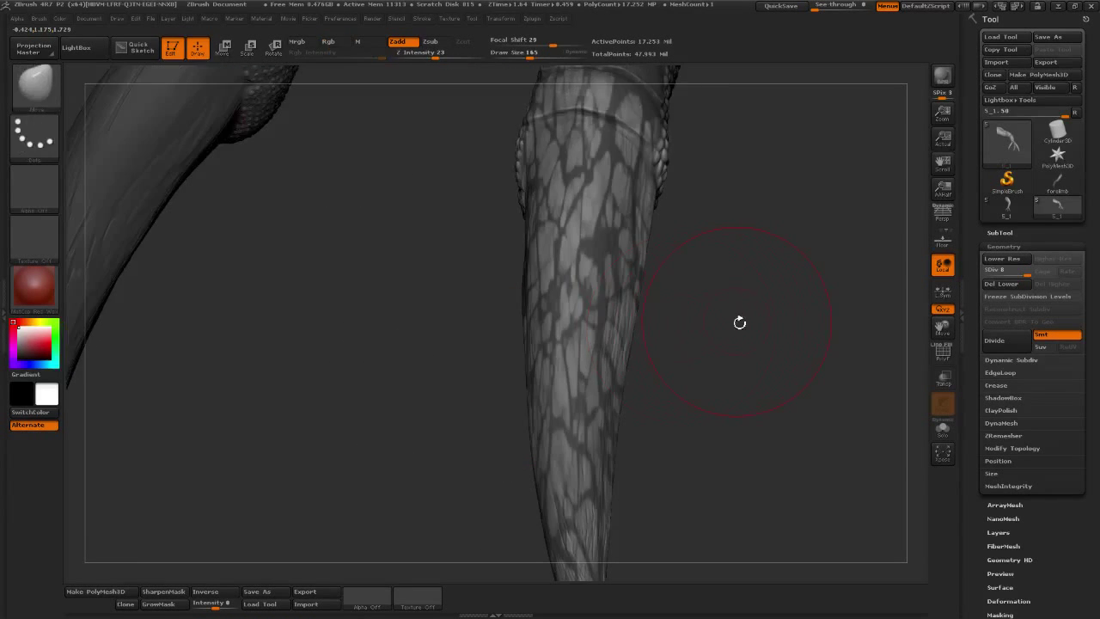
pyautogui.moveTo(739, 323); pyautogui.dragTo(493, 318)
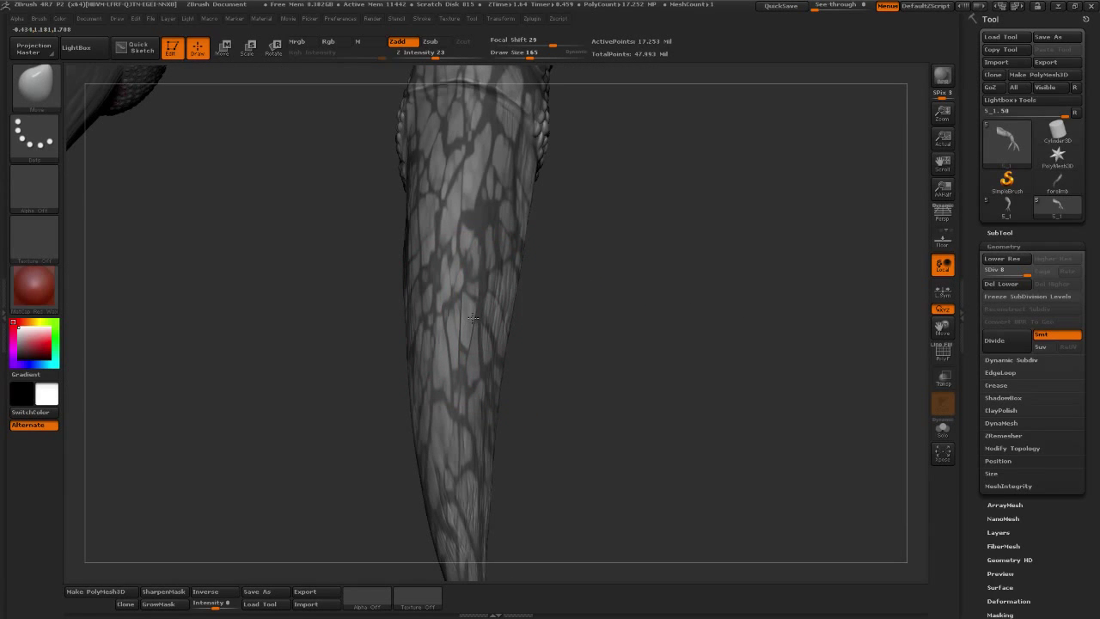
pyautogui.moveTo(603, 250); pyautogui.dragTo(576, 283)
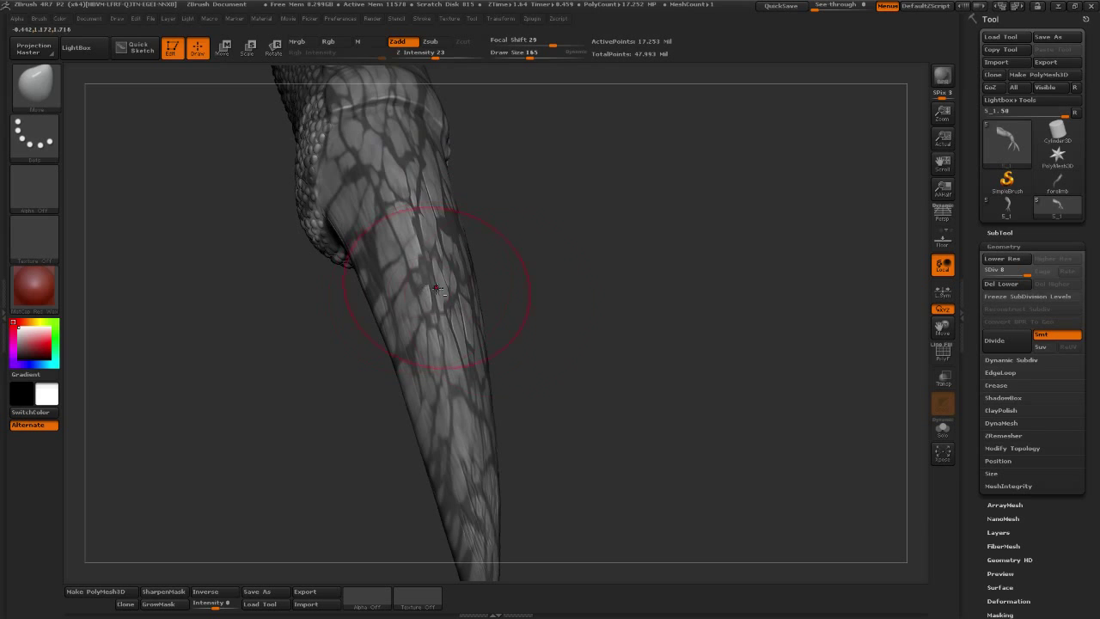
pyautogui.moveTo(437, 289); pyautogui.dragTo(394, 275)
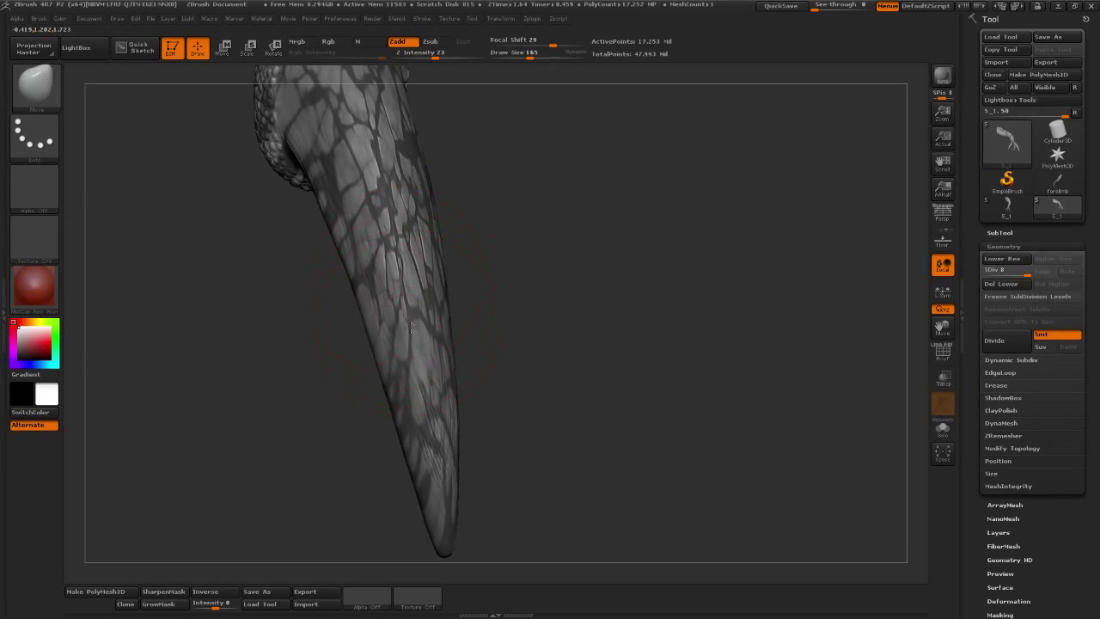
pyautogui.moveTo(557, 370)
pyautogui.mouseDown()
pyautogui.moveTo(418, 344)
pyautogui.moveTo(417, 356)
pyautogui.mouseUp()
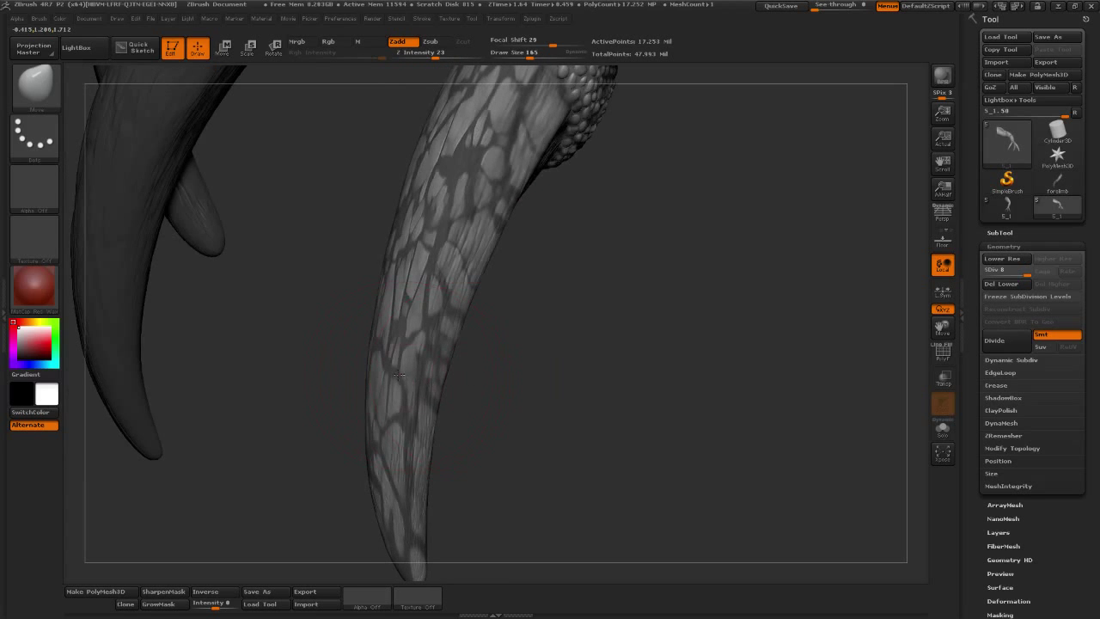
pyautogui.moveTo(501, 335); pyautogui.dragTo(525, 415)
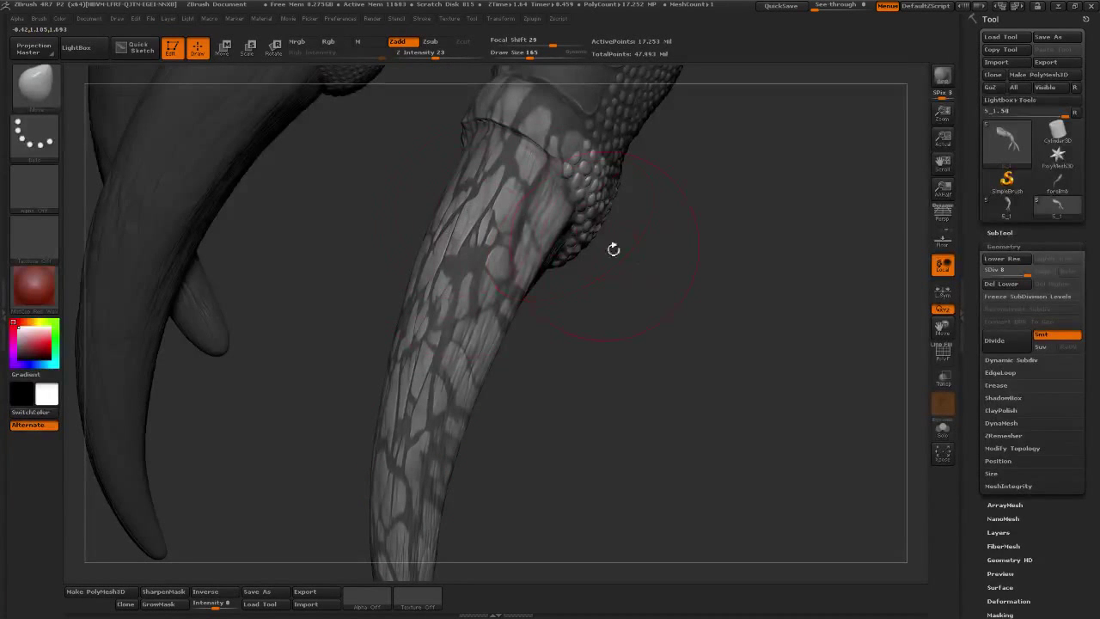
pyautogui.moveTo(614, 250); pyautogui.dragTo(604, 107)
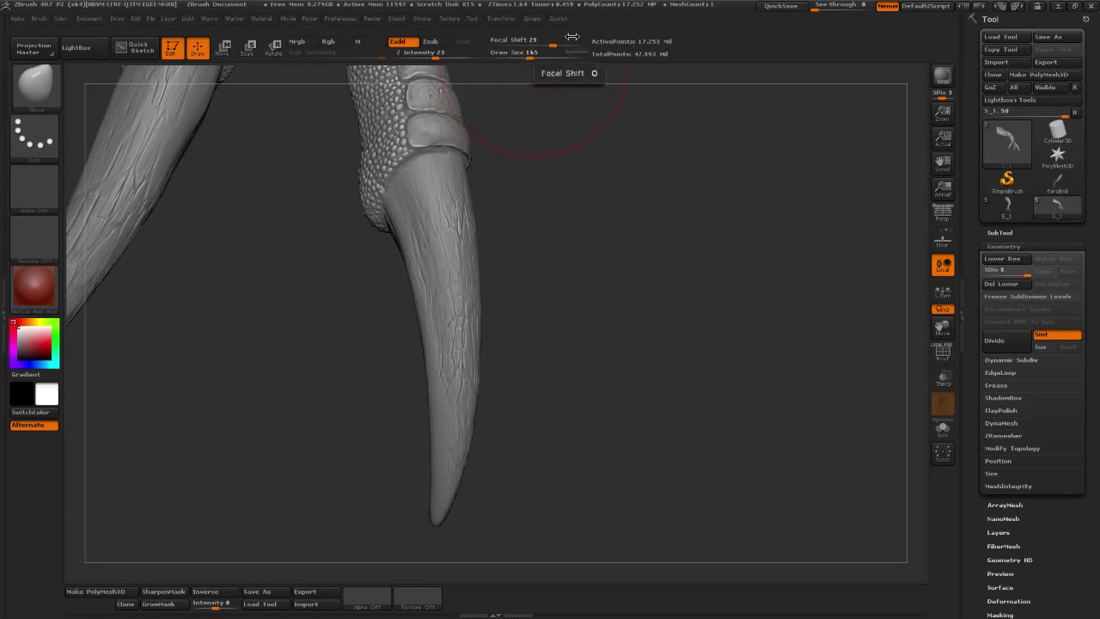
# - Set Draw Size to 58 and choose a subtractive trim brush in Zsub mode
pyautogui.moveTo(538, 59); pyautogui.dragTo(518, 59)
pyautogui.click(47, 86)
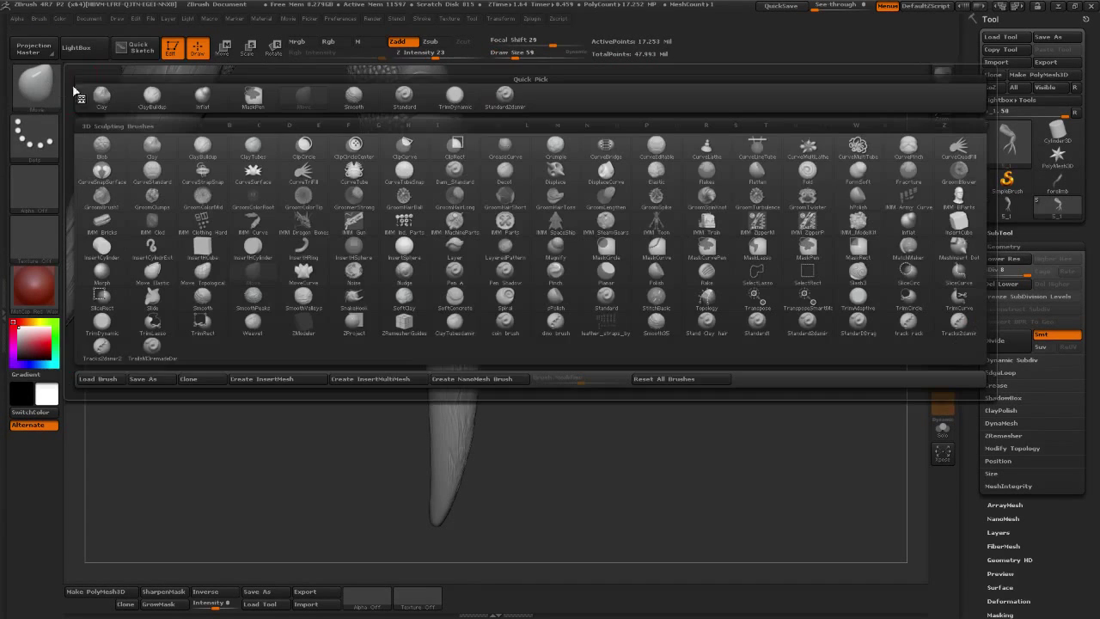
pyautogui.click(439, 112)
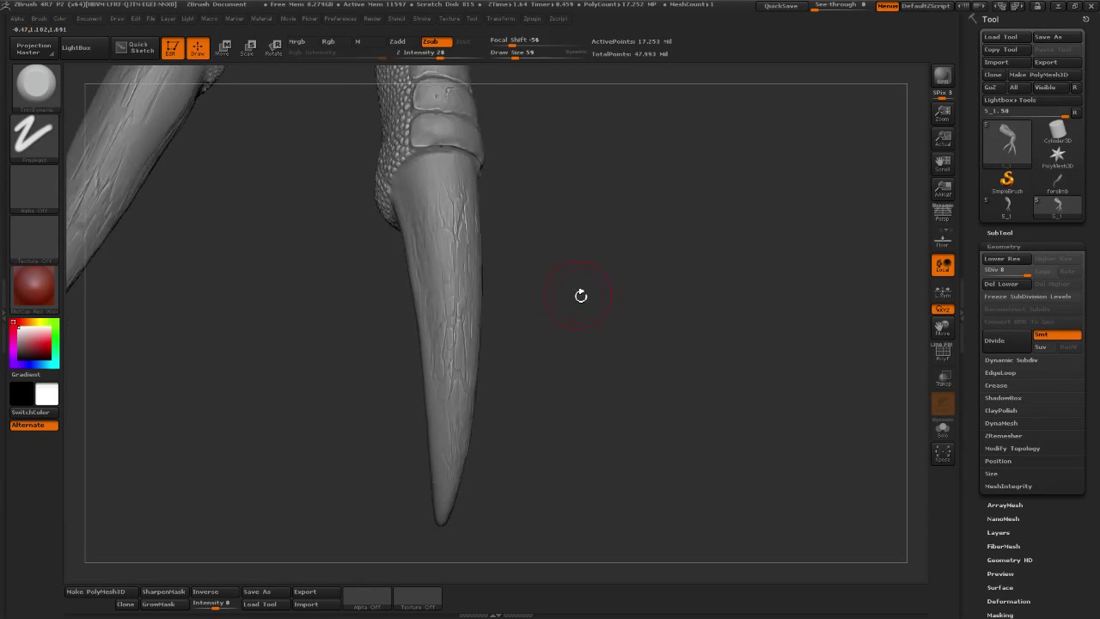
# - Stroke fine lengthwise streaks along both curved claw shafts from several angles
pyautogui.keyDown('alt'); pyautogui.moveTo(575, 281); pyautogui.dragTo(450, 436); pyautogui.keyUp('alt')
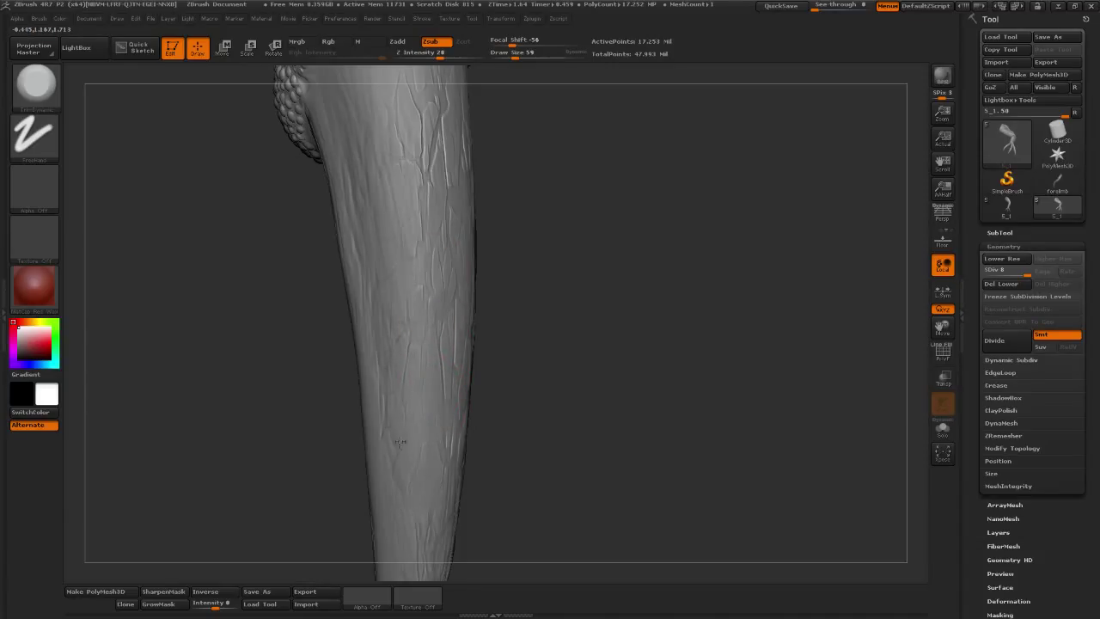
pyautogui.moveTo(592, 252); pyautogui.dragTo(439, 352)
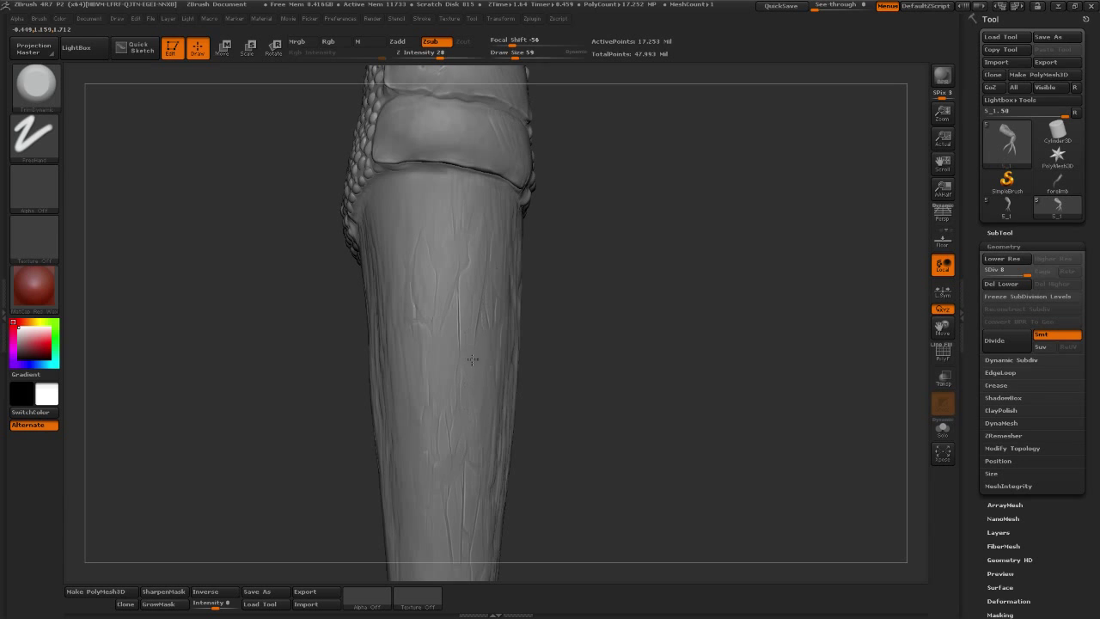
pyautogui.moveTo(468, 468)
pyautogui.mouseDown()
pyautogui.moveTo(479, 392)
pyautogui.moveTo(559, 388)
pyautogui.moveTo(559, 405)
pyautogui.mouseUp()
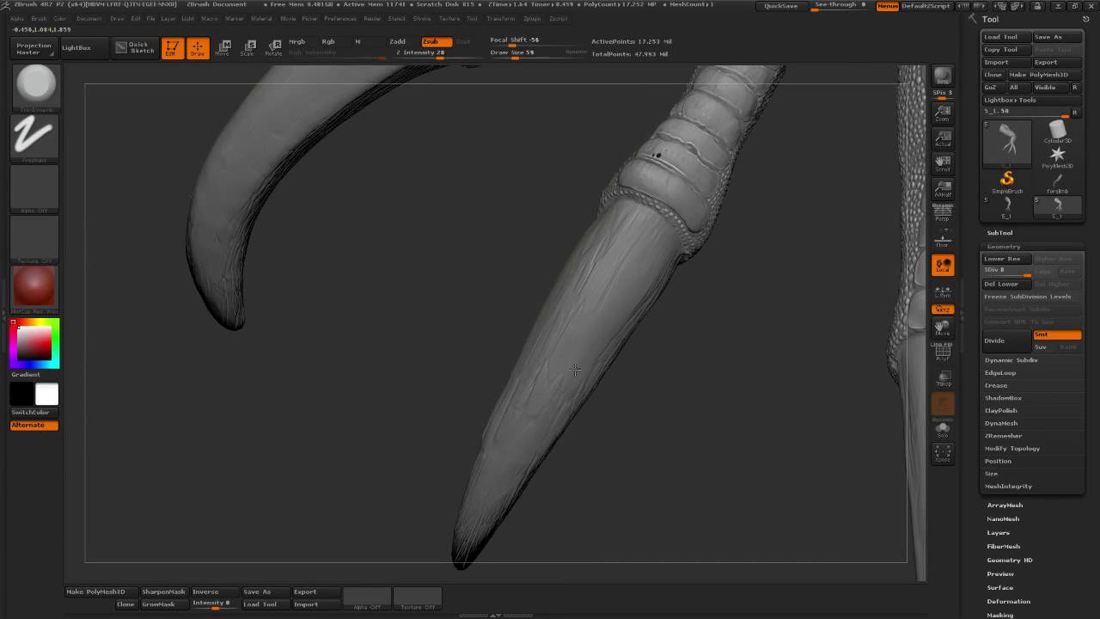
pyautogui.moveTo(623, 392); pyautogui.dragTo(524, 349)
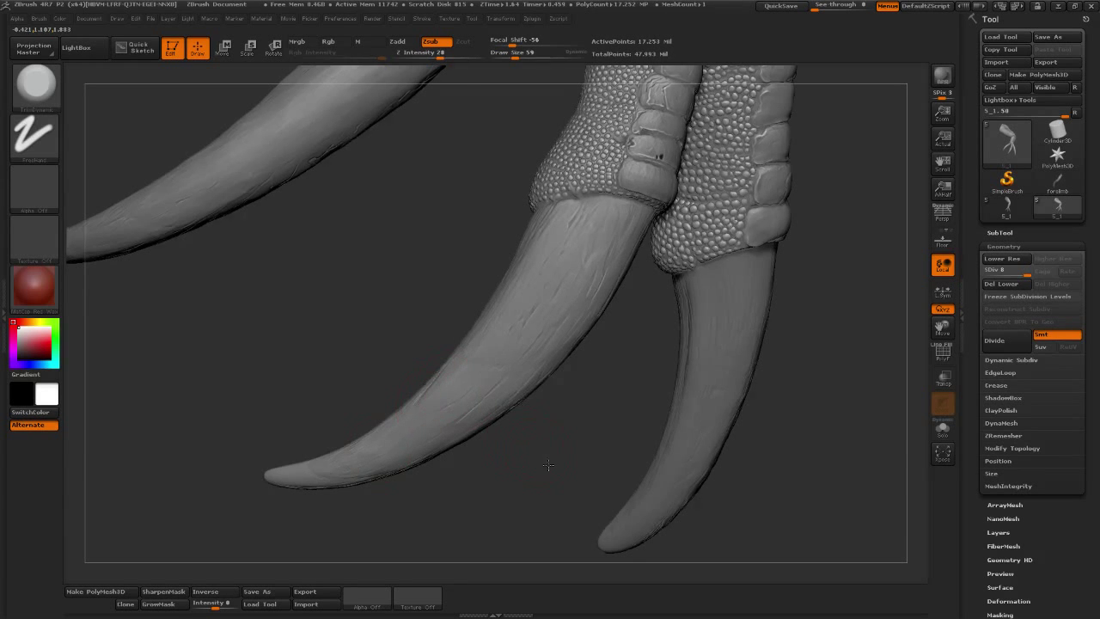
pyautogui.moveTo(445, 385); pyautogui.dragTo(329, 430, button='right')
pyautogui.moveTo(401, 432); pyautogui.dragTo(526, 469, button='right')
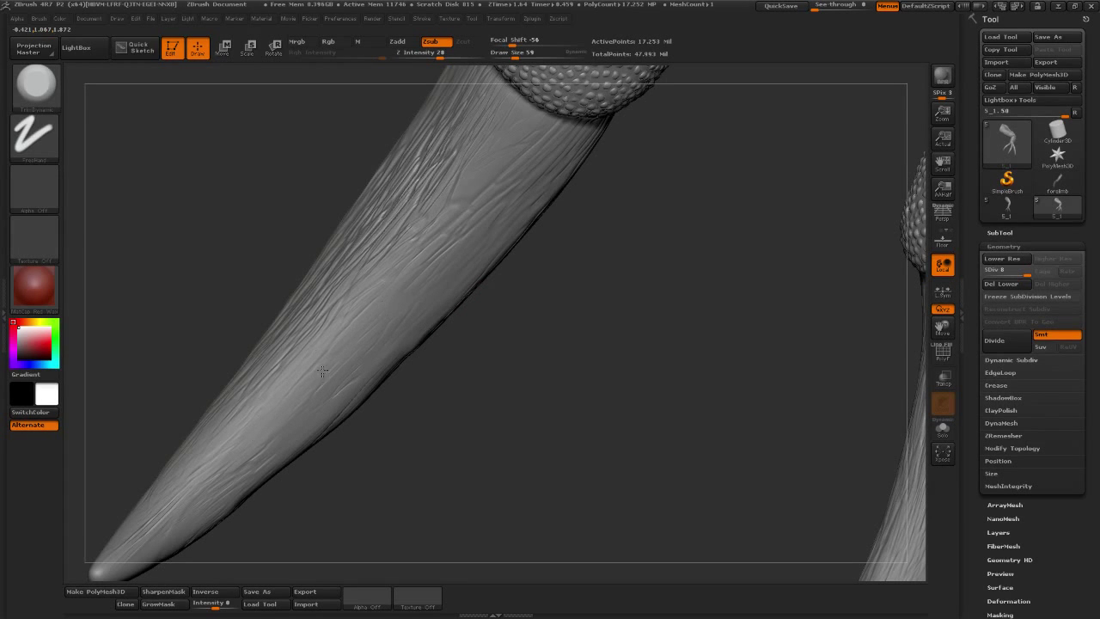
pyautogui.moveTo(393, 312); pyautogui.dragTo(498, 159, button='right')
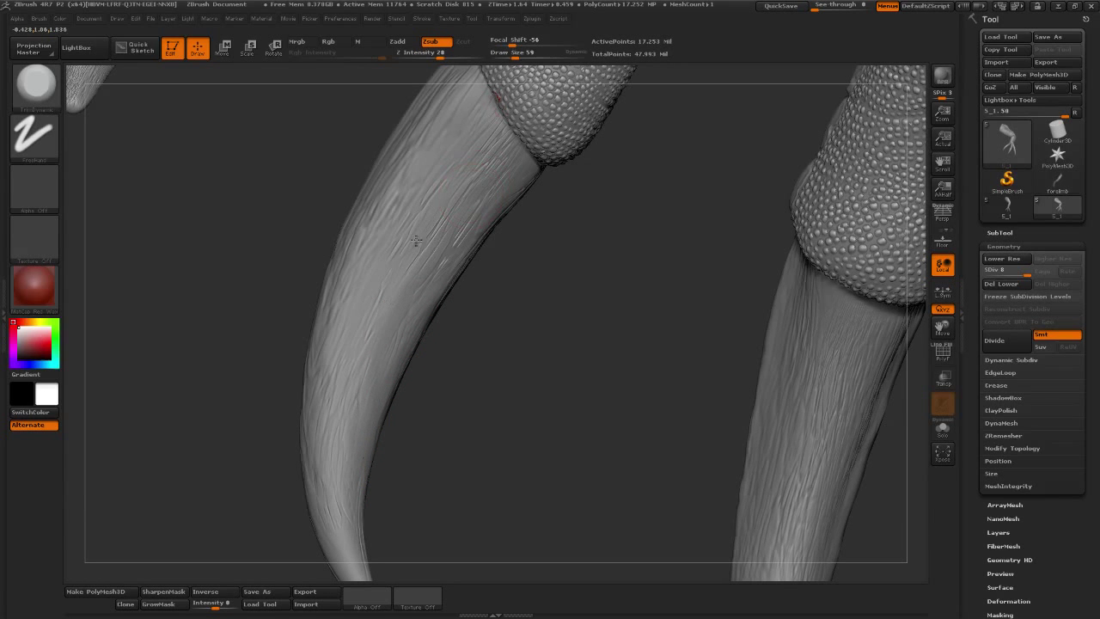
pyautogui.moveTo(537, 284)
pyautogui.mouseDown()
pyautogui.moveTo(567, 388)
pyautogui.moveTo(395, 377)
pyautogui.moveTo(382, 333)
pyautogui.mouseUp()
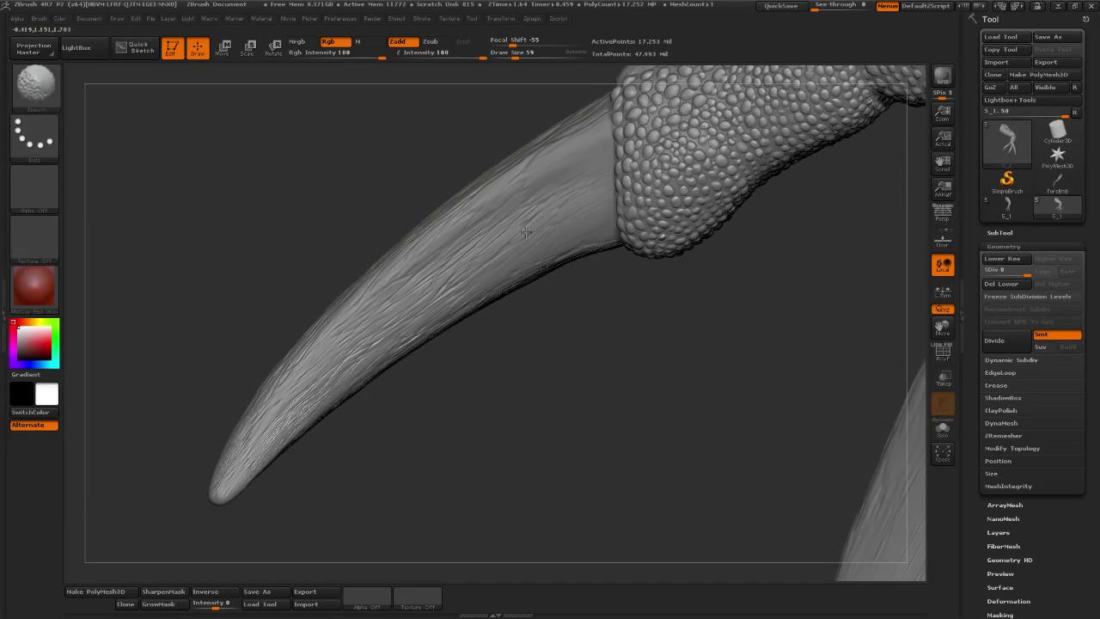
# - Smooth the streaks near the claw tip, then zoom out to view the whole foot
pyautogui.moveTo(270, 381)
pyautogui.keyDown('shift'); pyautogui.mouseDown()
pyautogui.moveTo(307, 405)
pyautogui.moveTo(283, 429)
pyautogui.mouseUp(); pyautogui.keyUp('shift')
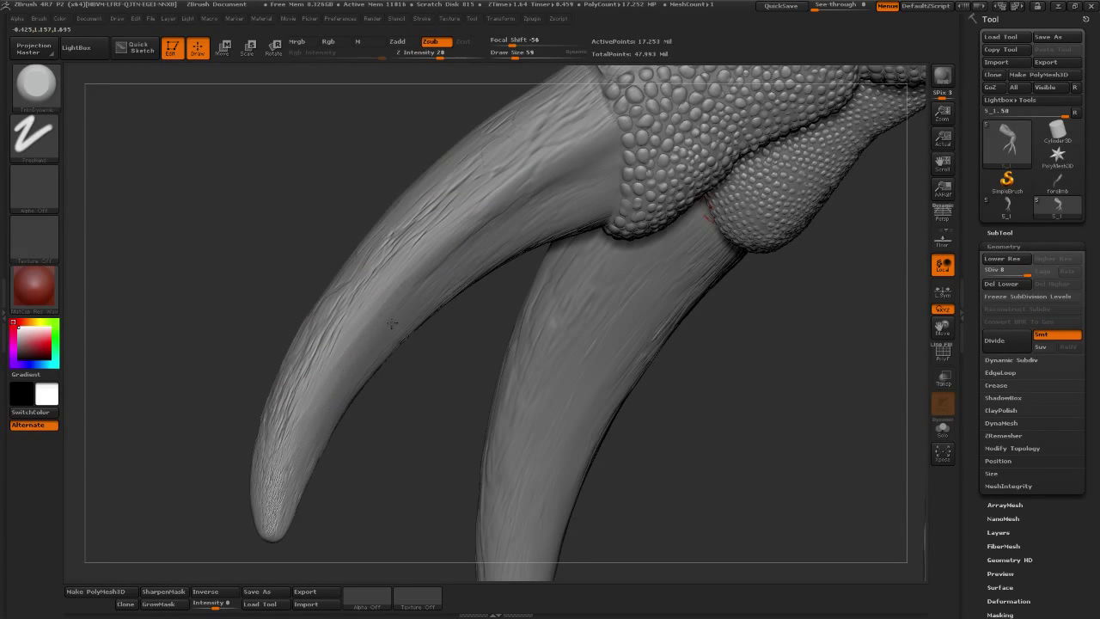
pyautogui.moveTo(422, 402)
pyautogui.mouseDown()
pyautogui.moveTo(622, 400)
pyautogui.moveTo(534, 192)
pyautogui.mouseUp()
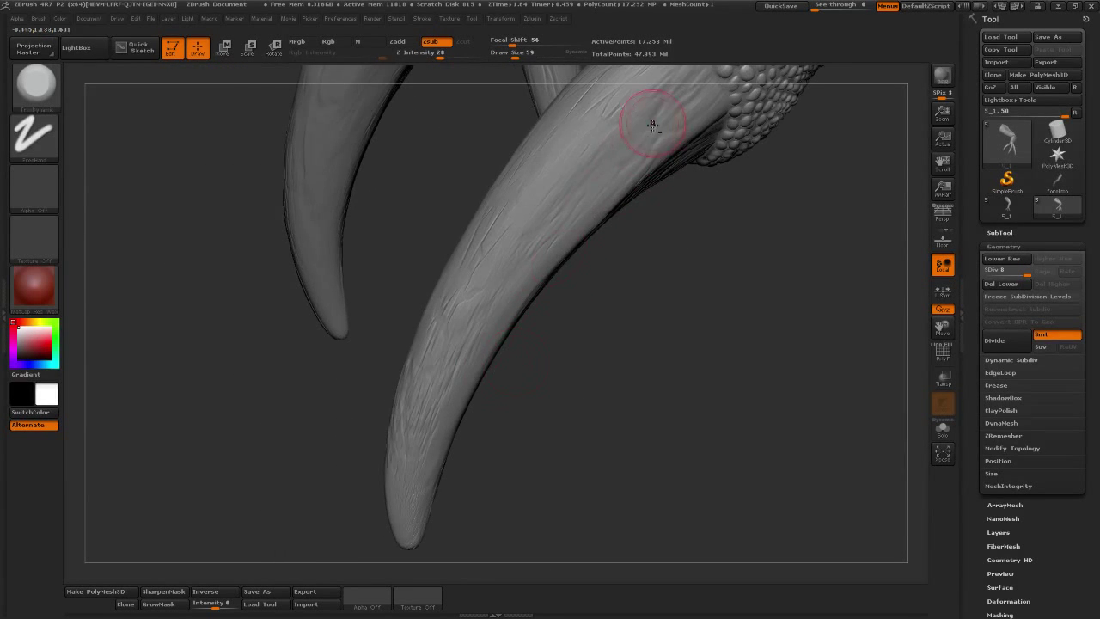
pyautogui.keyDown('alt'); pyautogui.moveTo(744, 180); pyautogui.dragTo(662, 182); pyautogui.keyUp('alt')
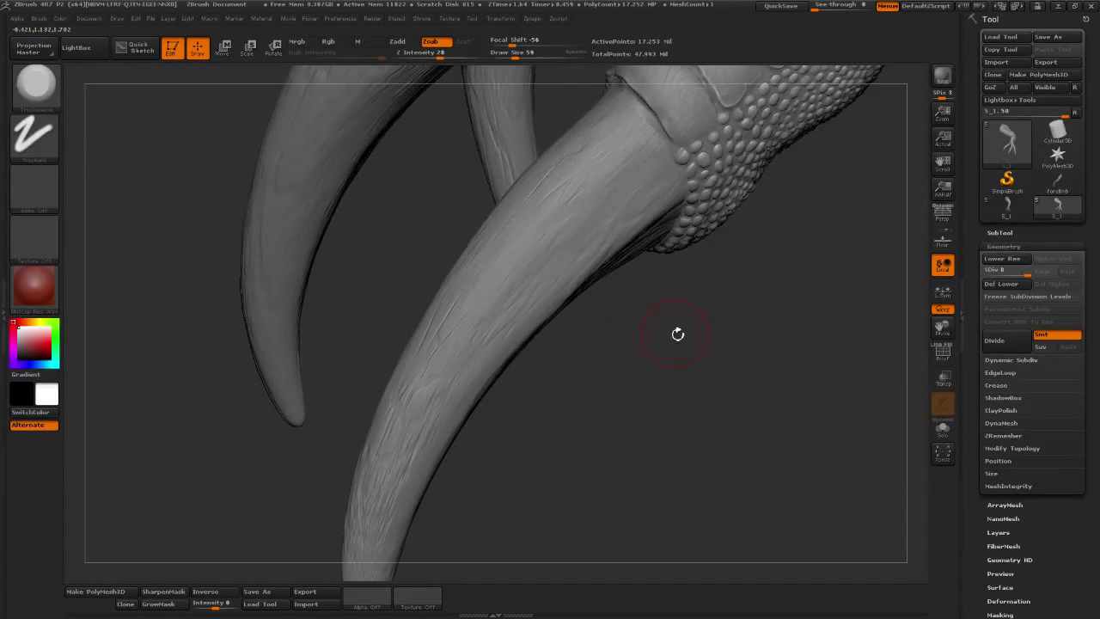
pyautogui.moveTo(675, 331)
pyautogui.mouseDown()
pyautogui.moveTo(737, 287)
pyautogui.moveTo(560, 315)
pyautogui.mouseUp()
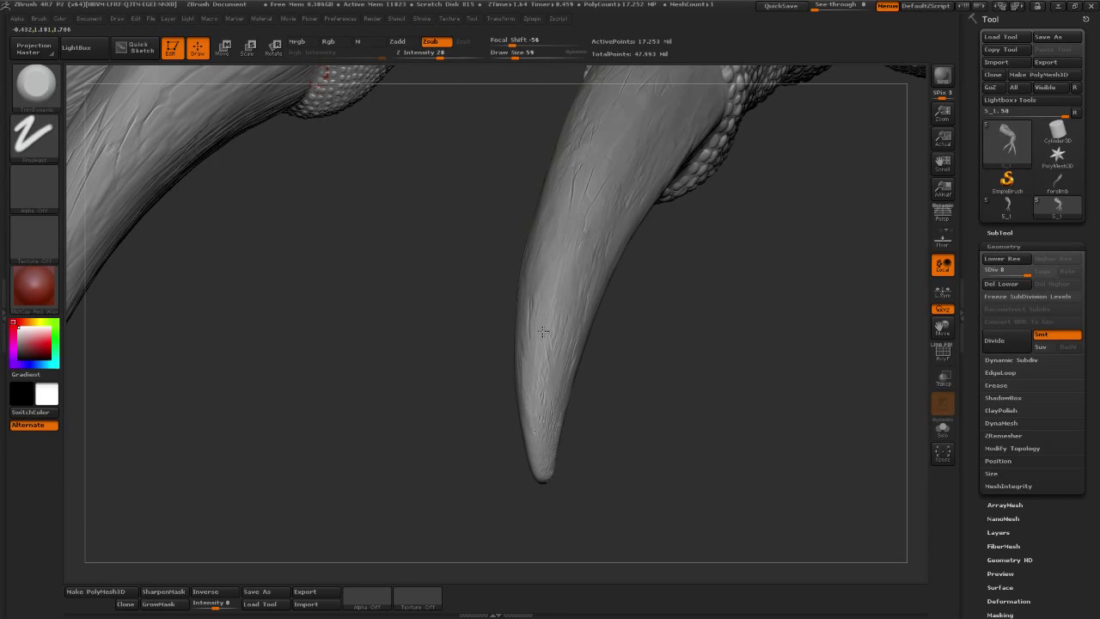
pyautogui.moveTo(560, 429)
pyautogui.mouseDown()
pyautogui.moveTo(608, 341)
pyautogui.moveTo(748, 363)
pyautogui.moveTo(727, 441)
pyautogui.moveTo(748, 359)
pyautogui.moveTo(813, 341)
pyautogui.moveTo(748, 434)
pyautogui.moveTo(786, 428)
pyautogui.moveTo(785, 373)
pyautogui.moveTo(776, 385)
pyautogui.moveTo(759, 348)
pyautogui.moveTo(731, 356)
pyautogui.moveTo(777, 312)
pyautogui.moveTo(798, 363)
pyautogui.moveTo(778, 440)
pyautogui.mouseUp()
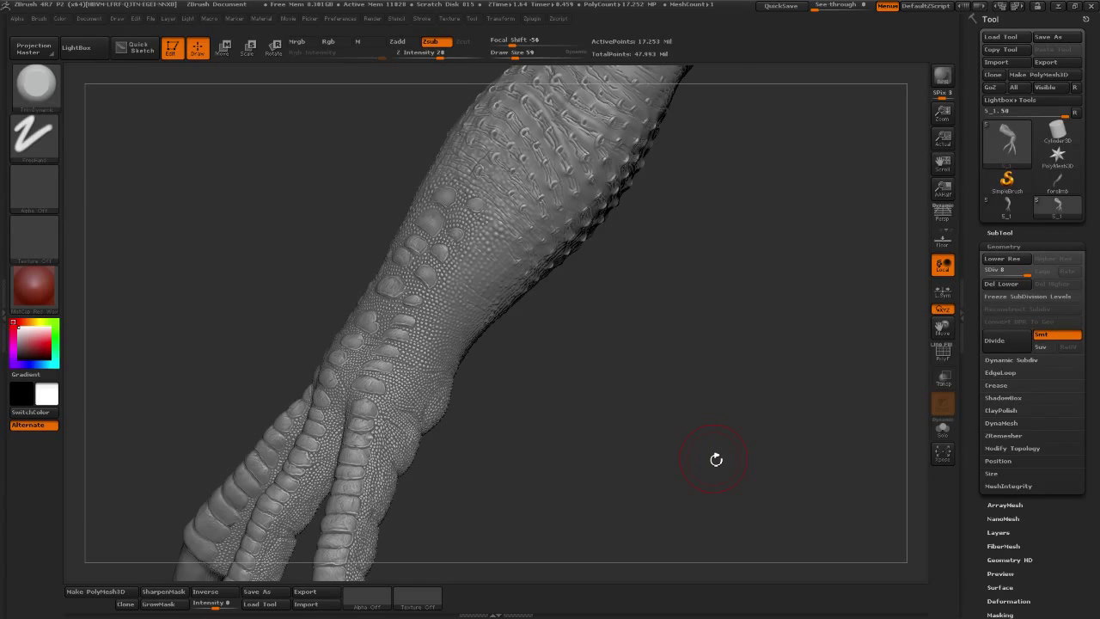
# - Turn to the ankle, set ClayTubes to Draw Size 17 and Z Intensity 37, and dab a first bump
pyautogui.moveTo(636, 356); pyautogui.dragTo(601, 174)
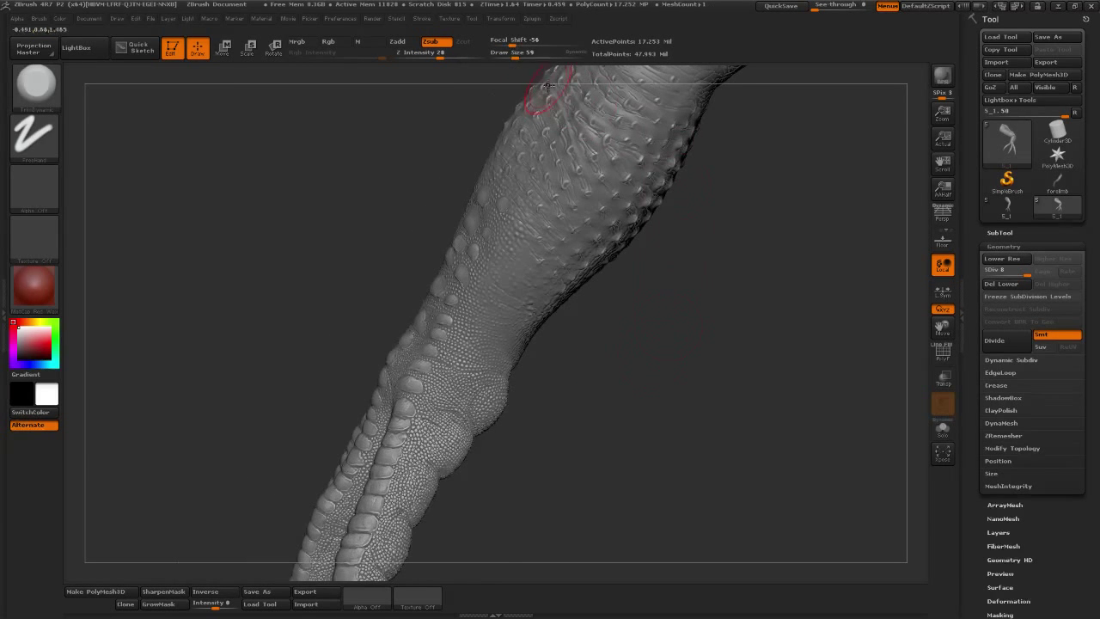
pyautogui.moveTo(633, 359)
pyautogui.mouseDown()
pyautogui.moveTo(587, 387)
pyautogui.moveTo(710, 386)
pyautogui.moveTo(710, 317)
pyautogui.moveTo(735, 429)
pyautogui.moveTo(727, 409)
pyautogui.moveTo(736, 392)
pyautogui.moveTo(694, 332)
pyautogui.moveTo(734, 272)
pyautogui.moveTo(478, 235)
pyautogui.mouseUp()
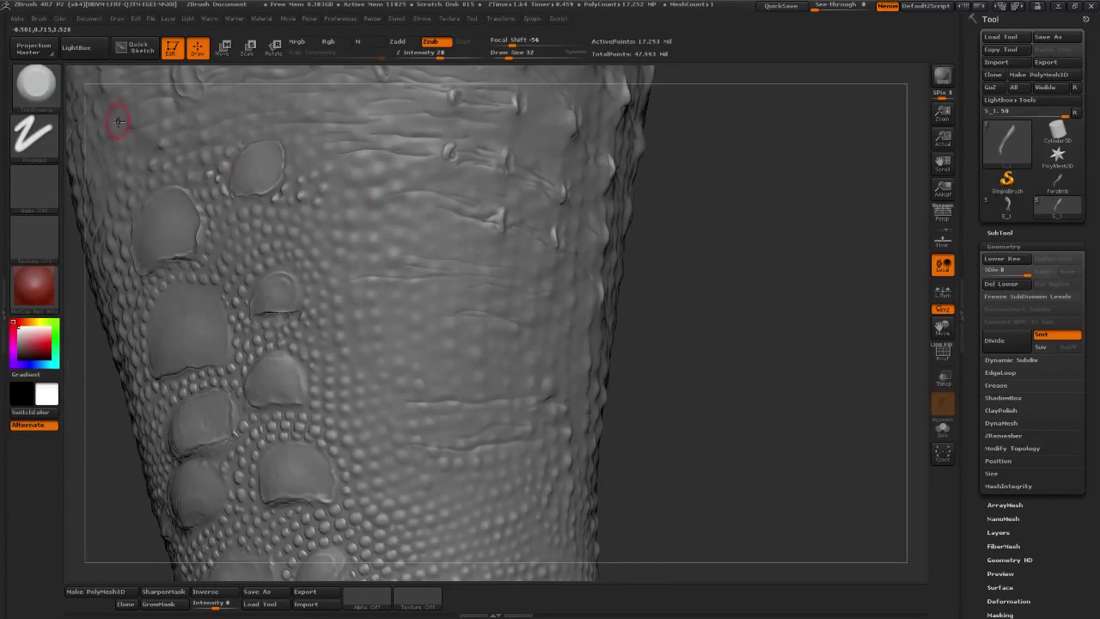
pyautogui.click(59, 97)
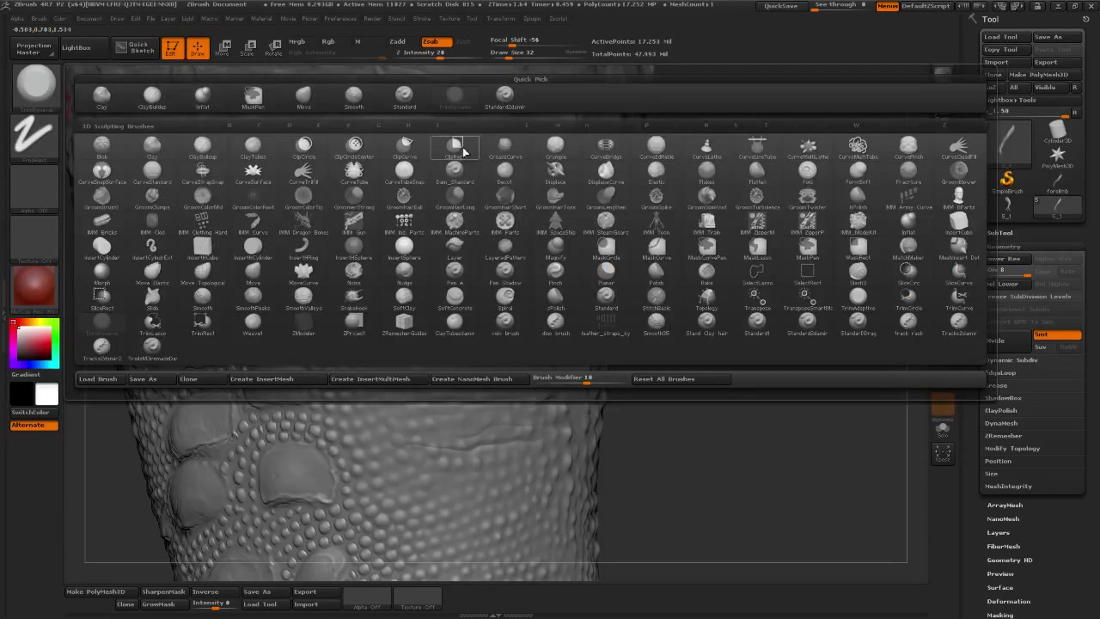
pyautogui.click(456, 321)
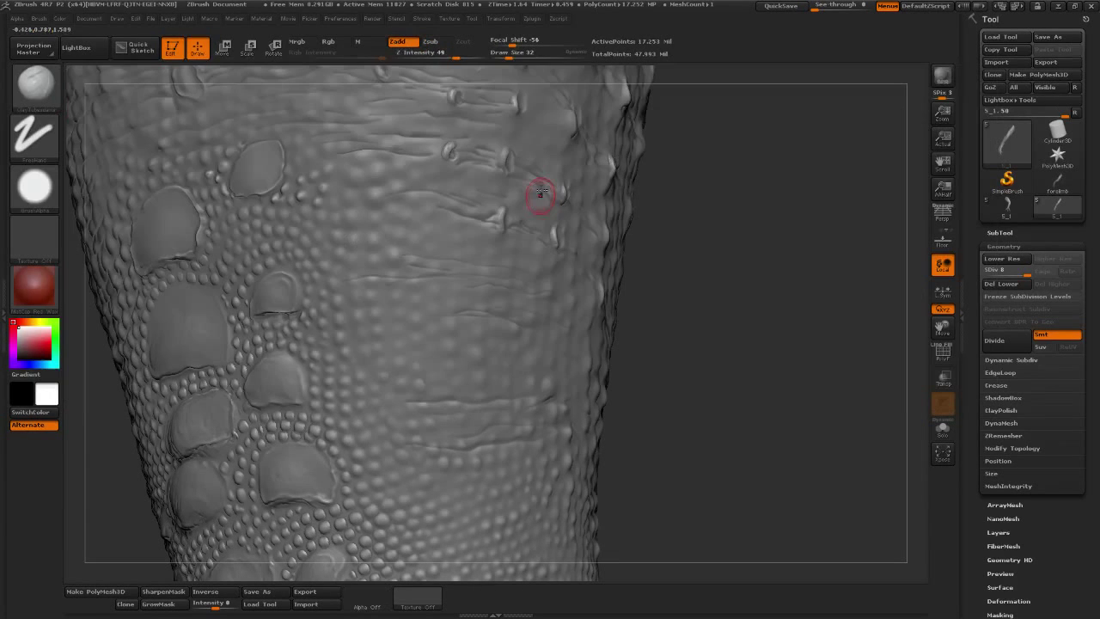
pyautogui.moveTo(511, 57); pyautogui.dragTo(503, 56)
pyautogui.click(39, 18)
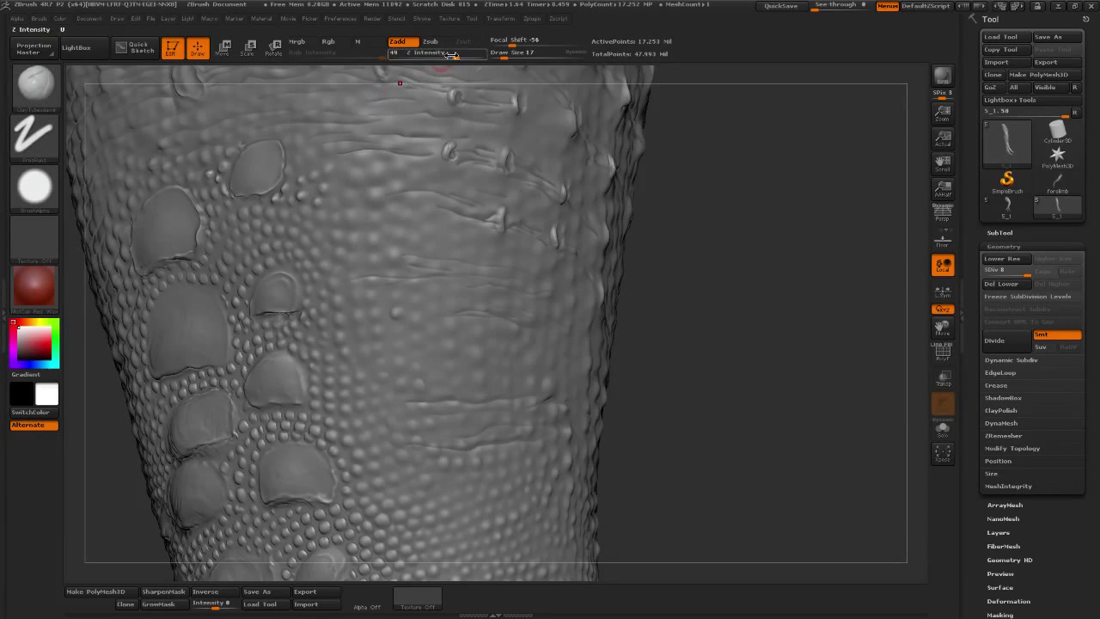
pyautogui.moveTo(456, 57); pyautogui.dragTo(443, 57)
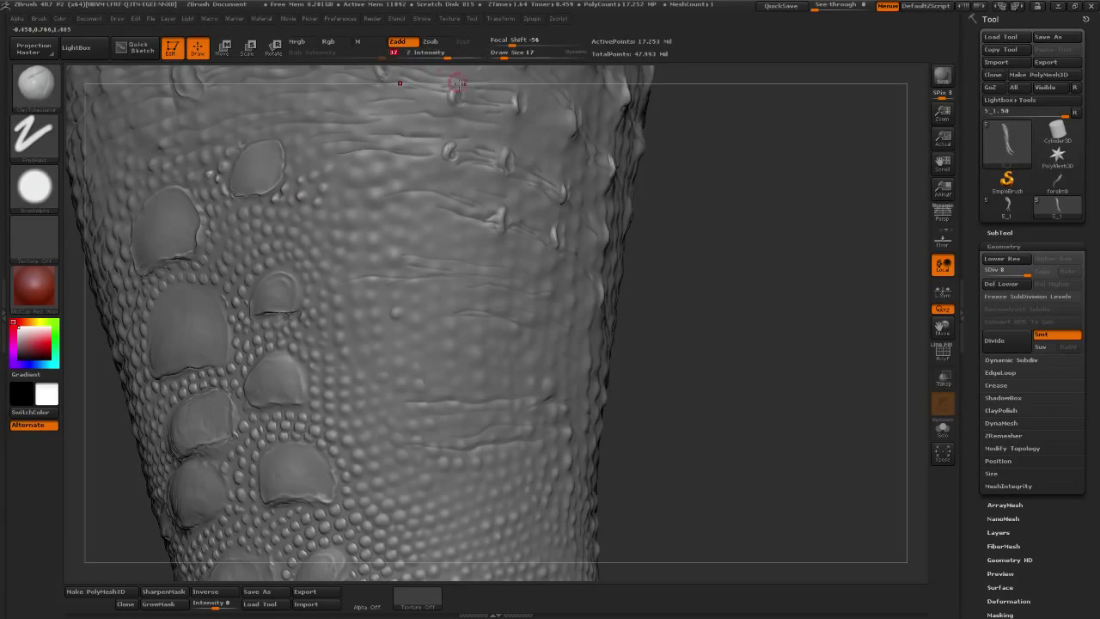
pyautogui.click(374, 262)
# - Dot a small cluster of bumps over the upper and middle ankle, then briefly smooth
pyautogui.click(335, 237)
pyautogui.click(352, 239)
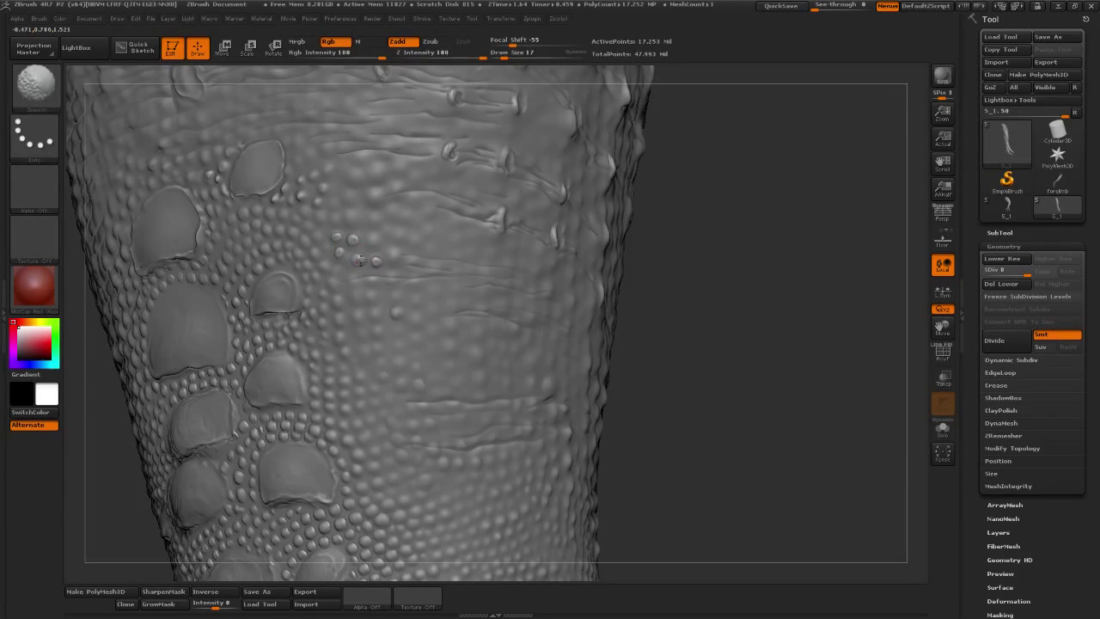
pyautogui.click(352, 216)
pyautogui.click(330, 282)
pyautogui.click(352, 279)
pyautogui.click(340, 298)
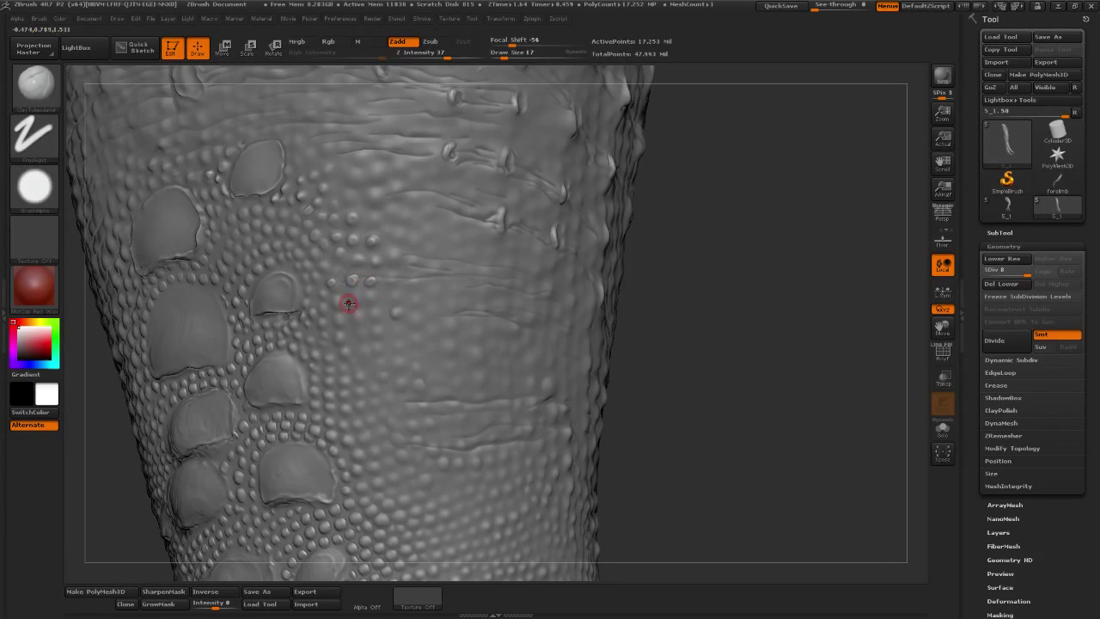
pyautogui.click(354, 296)
pyautogui.click(353, 312)
pyautogui.click(369, 313)
pyautogui.press('shift')
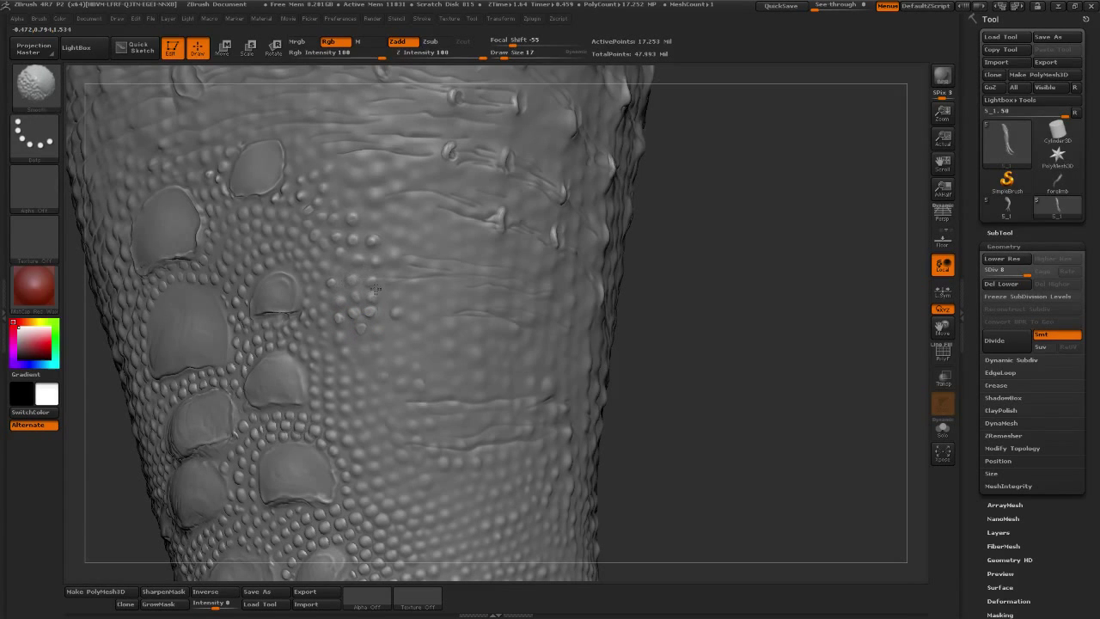
# - Add bumps along the cluster's lower edge and in columns extending to its right
pyautogui.moveTo(692, 341); pyautogui.dragTo(349, 314)
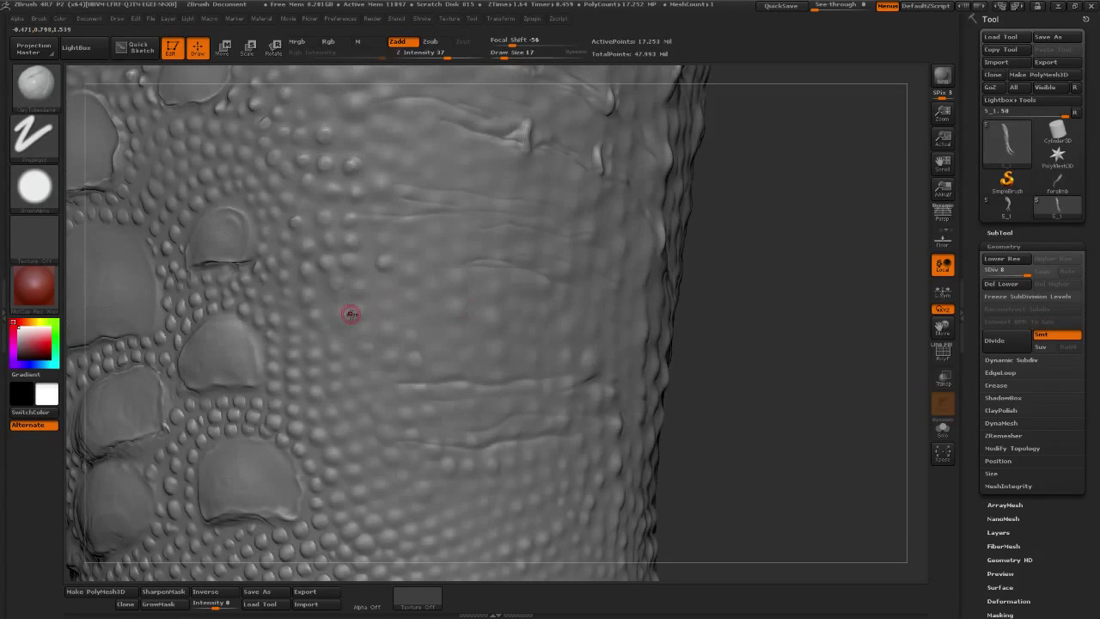
pyautogui.click(344, 313)
pyautogui.click(359, 309)
pyautogui.click(360, 287)
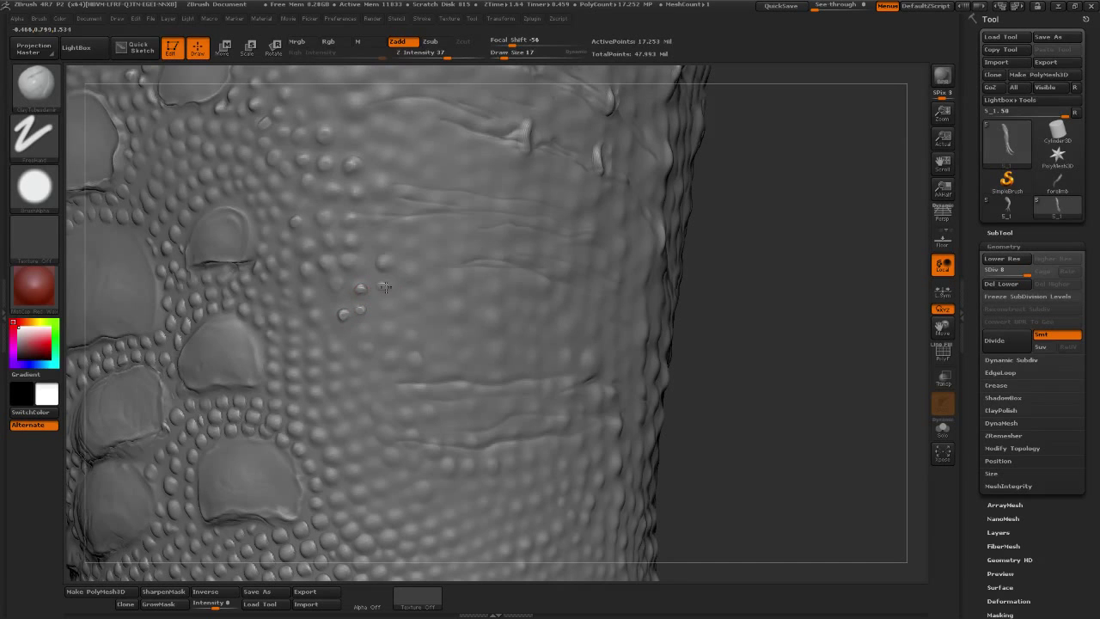
pyautogui.click(412, 271)
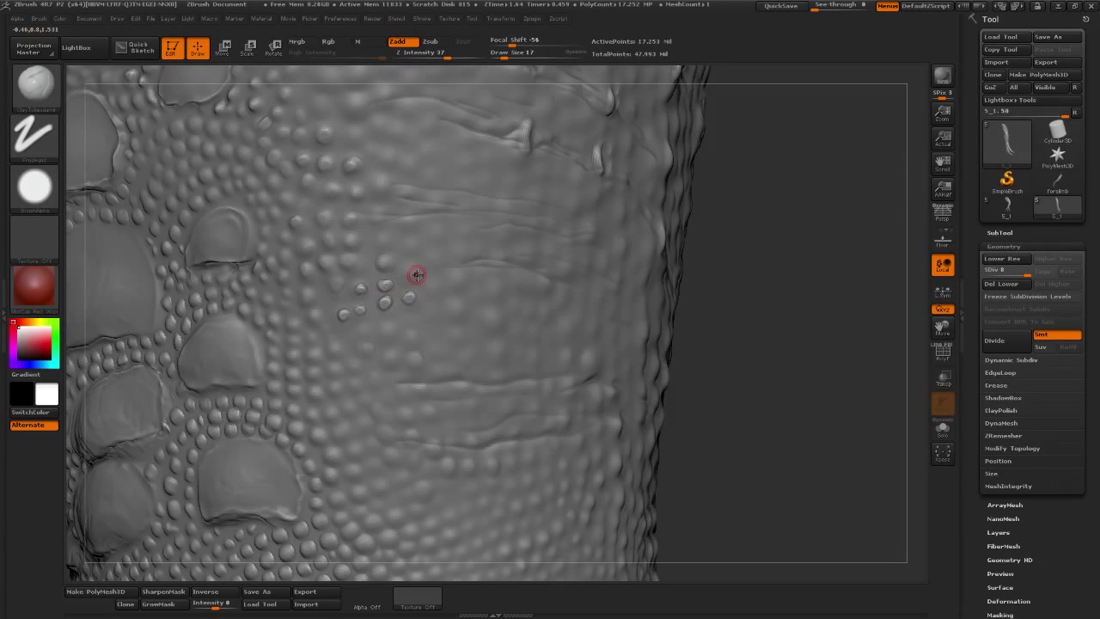
pyautogui.click(429, 288)
pyautogui.click(456, 281)
pyautogui.click(451, 306)
pyautogui.click(452, 332)
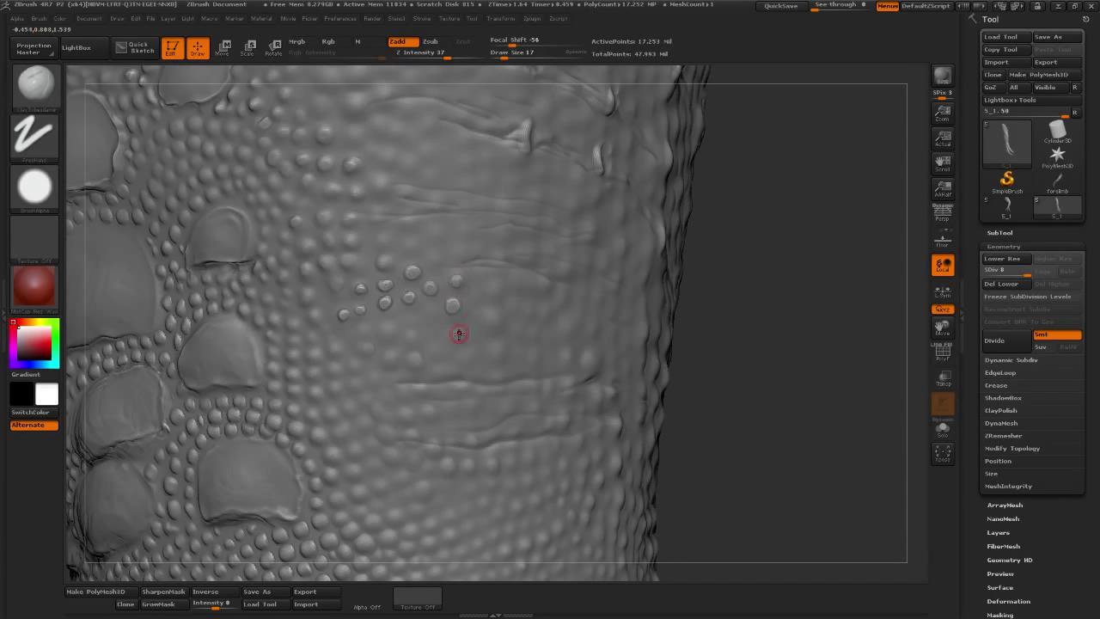
pyautogui.click(468, 351)
pyautogui.click(499, 355)
pyautogui.click(495, 373)
pyautogui.click(493, 323)
pyautogui.click(501, 295)
# - Fill the lower middle and trail bumps down to link with the large scales
pyautogui.click(416, 335)
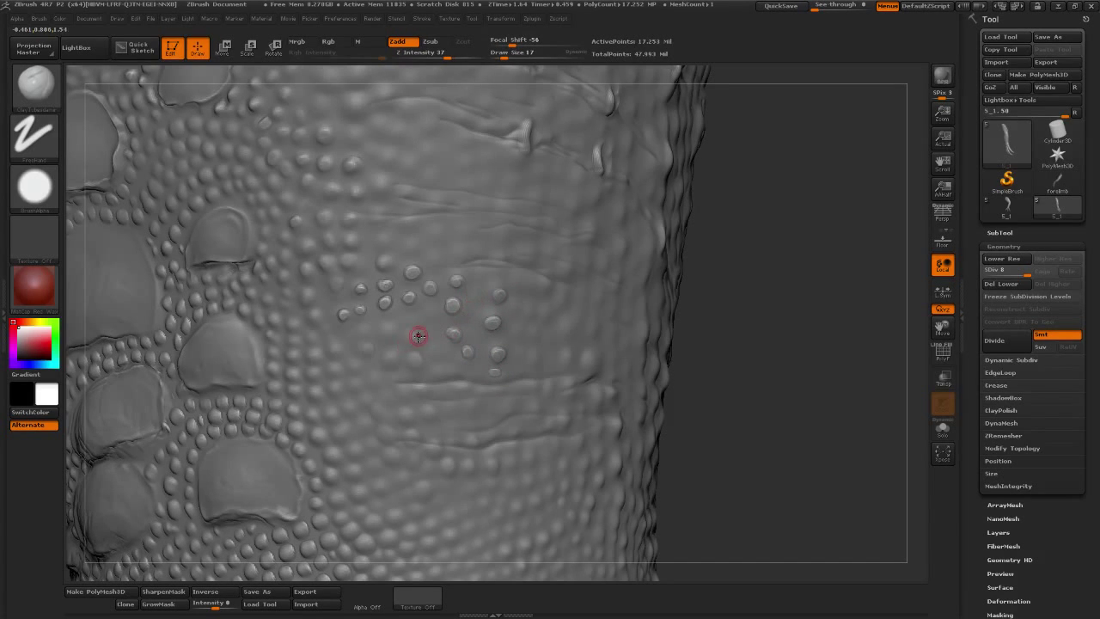
pyautogui.click(391, 328)
pyautogui.click(390, 353)
pyautogui.click(418, 355)
pyautogui.click(372, 375)
pyautogui.click(356, 382)
pyautogui.click(314, 373)
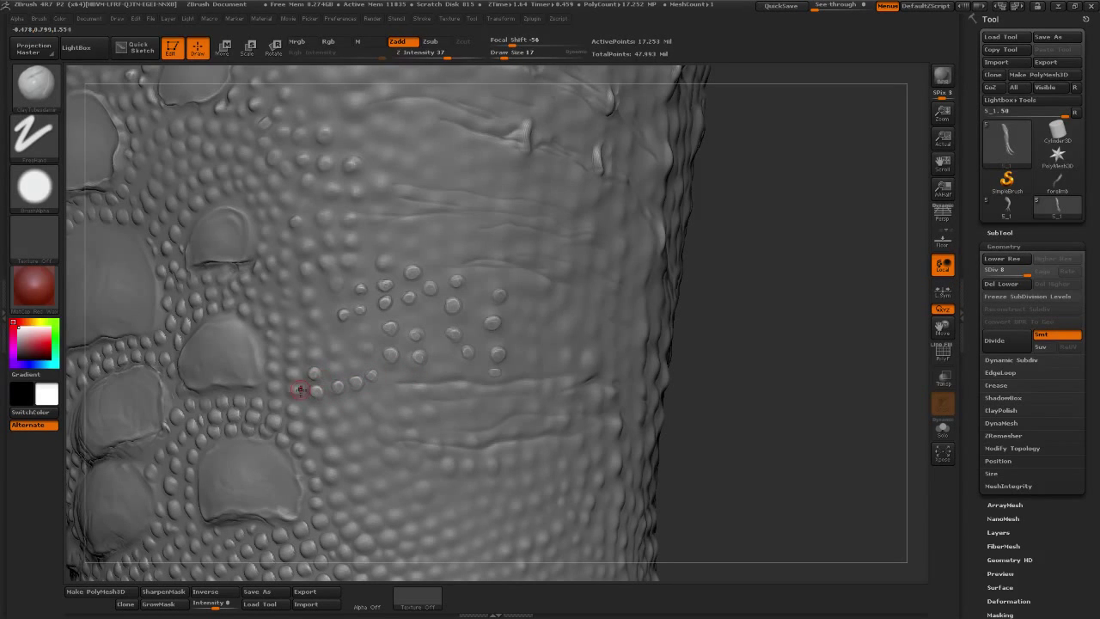
pyautogui.click(293, 372)
pyautogui.click(294, 354)
pyautogui.click(313, 353)
pyautogui.click(332, 352)
pyautogui.click(334, 368)
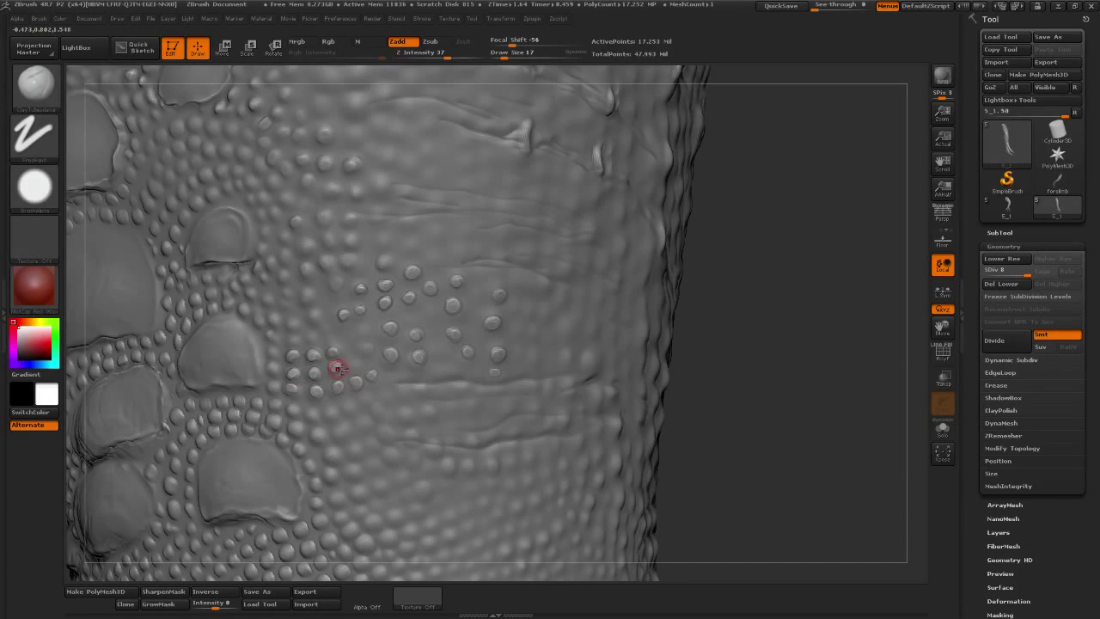
pyautogui.click(355, 362)
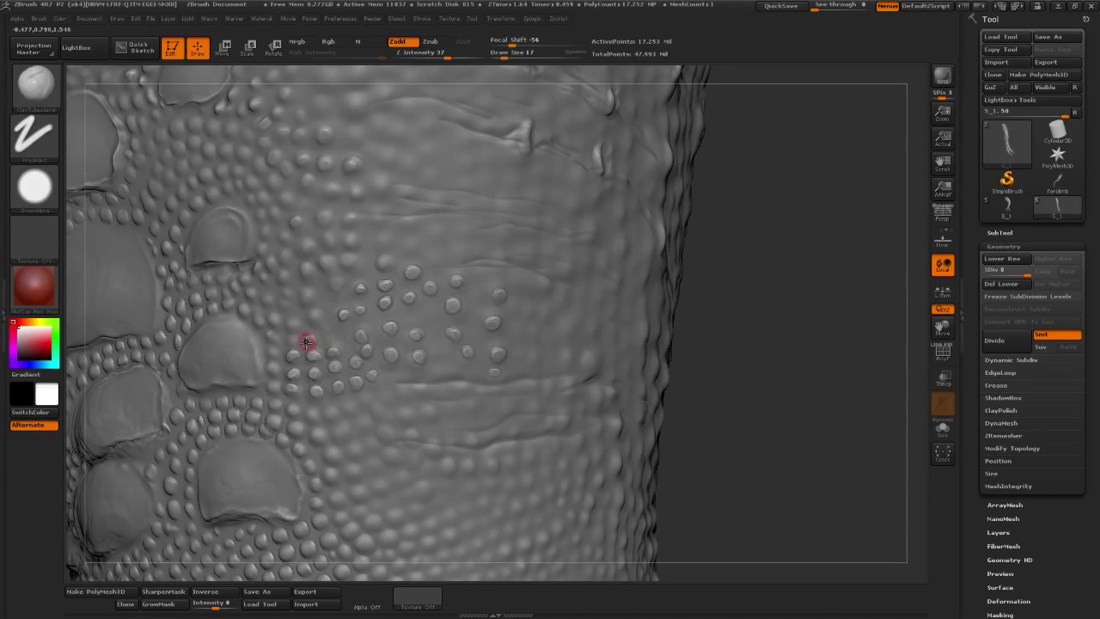
pyautogui.press('shift')
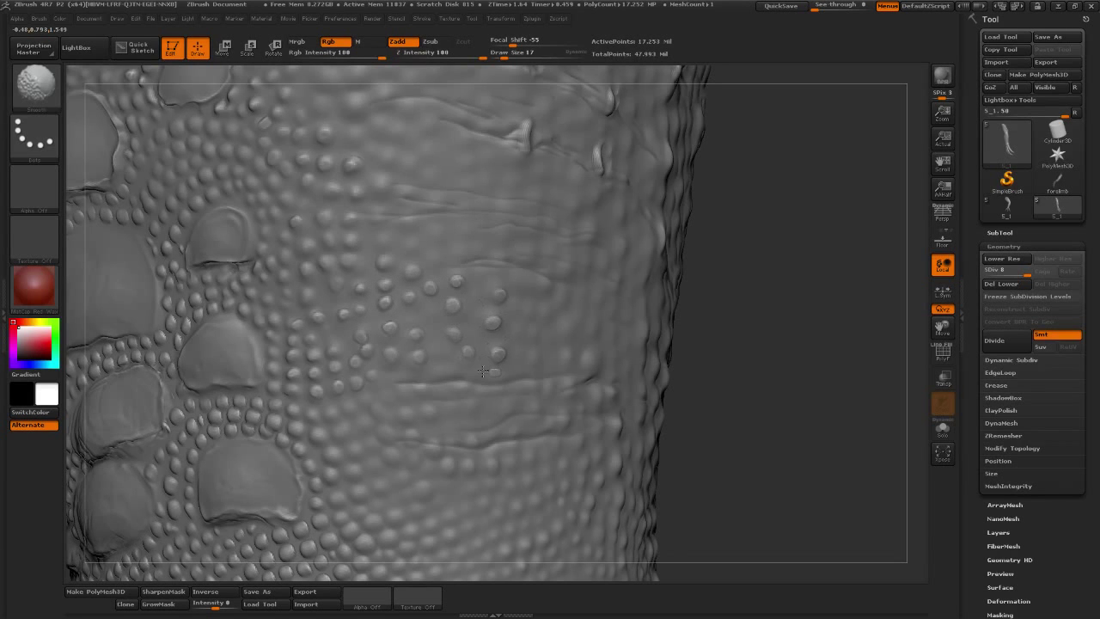
# - Orbit the leg and undo the last stray chain of bumps
pyautogui.moveTo(679, 366); pyautogui.dragTo(630, 334)
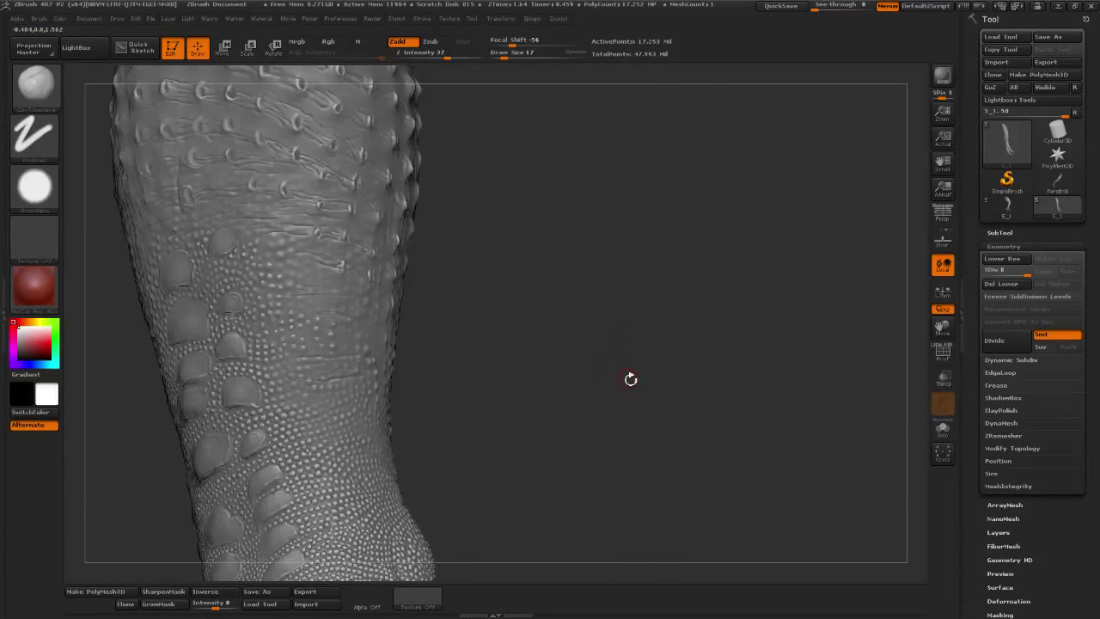
pyautogui.moveTo(630, 379)
pyautogui.mouseDown()
pyautogui.moveTo(556, 346)
pyautogui.moveTo(593, 444)
pyautogui.moveTo(724, 453)
pyautogui.moveTo(401, 417)
pyautogui.mouseUp()
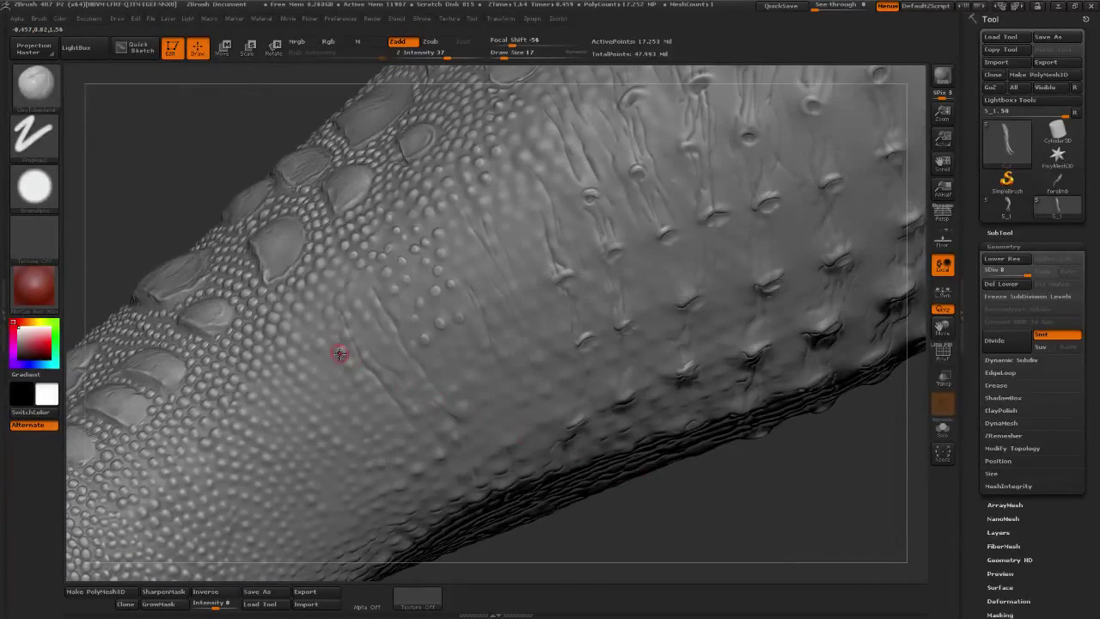
pyautogui.moveTo(344, 351)
pyautogui.mouseDown()
pyautogui.moveTo(756, 470)
pyautogui.moveTo(373, 344)
pyautogui.moveTo(398, 368)
pyautogui.mouseUp()
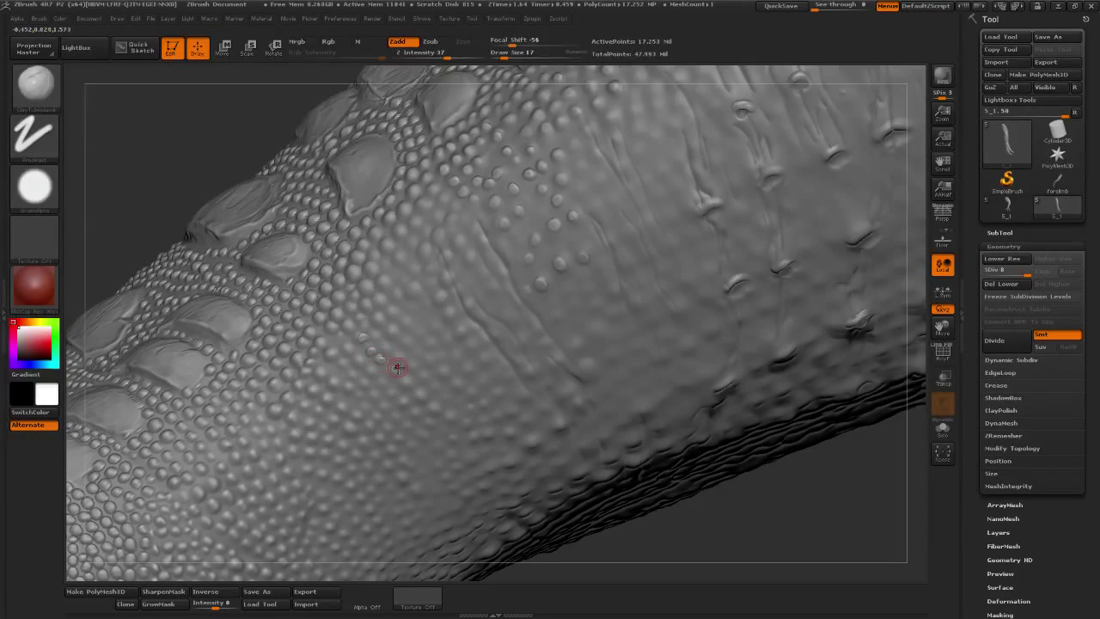
pyautogui.hotkey('ctrl', 'z')
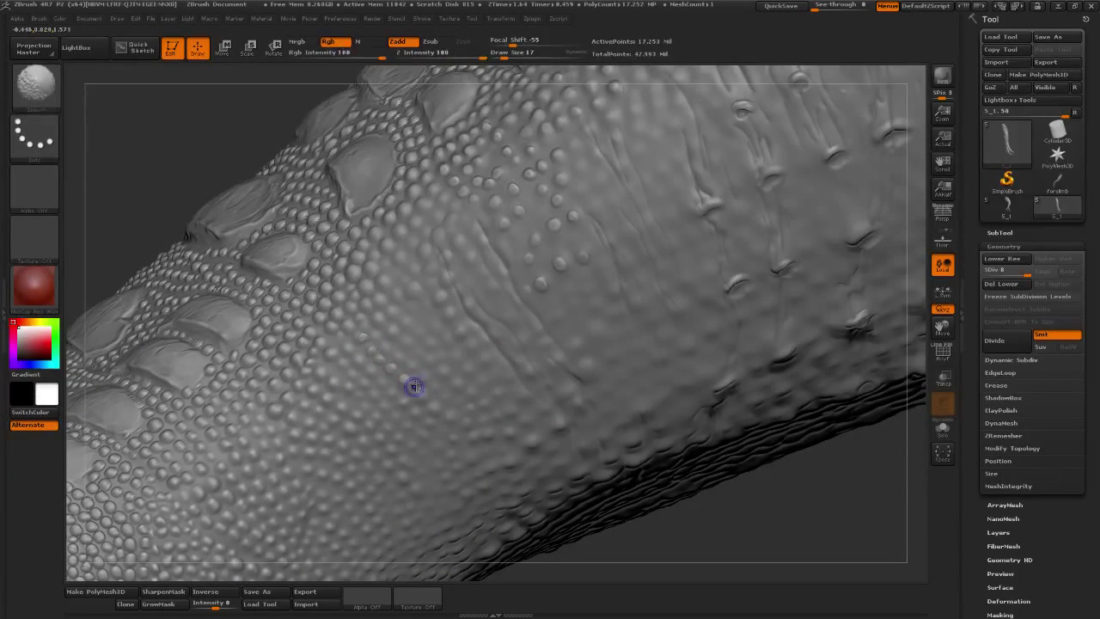
# - Extend a bump chain upward and add small bumps beside the large scales
pyautogui.moveTo(773, 491)
pyautogui.mouseDown()
pyautogui.moveTo(407, 341)
pyautogui.moveTo(449, 373)
pyautogui.mouseUp()
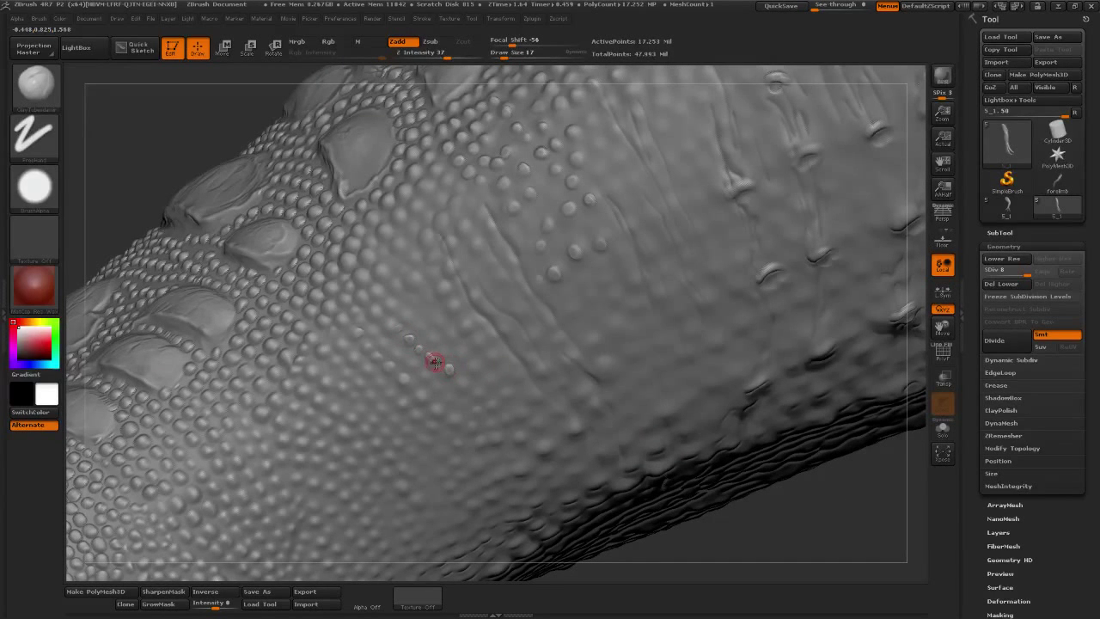
pyautogui.moveTo(396, 329); pyautogui.dragTo(408, 314)
pyautogui.press('shift')
pyautogui.click(393, 306)
pyautogui.click(372, 311)
pyautogui.click(392, 326)
# - Dot a short diagonal line of bumps plus two more up and to the left
pyautogui.click(414, 300)
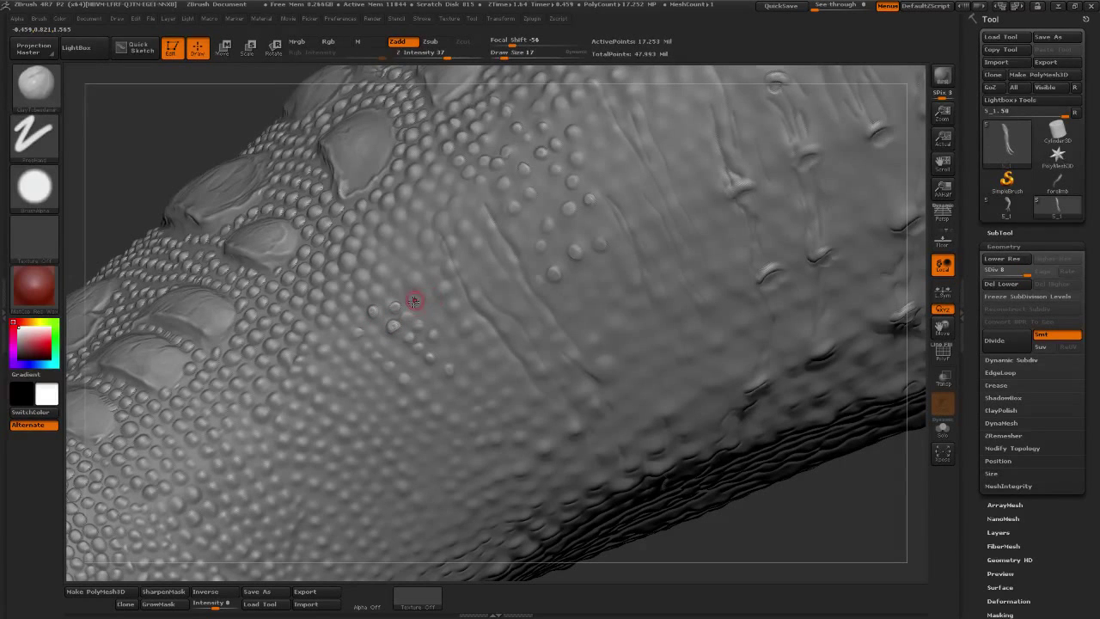
pyautogui.click(428, 314)
pyautogui.click(440, 322)
pyautogui.click(415, 280)
pyautogui.click(396, 287)
pyautogui.press('ctrl')
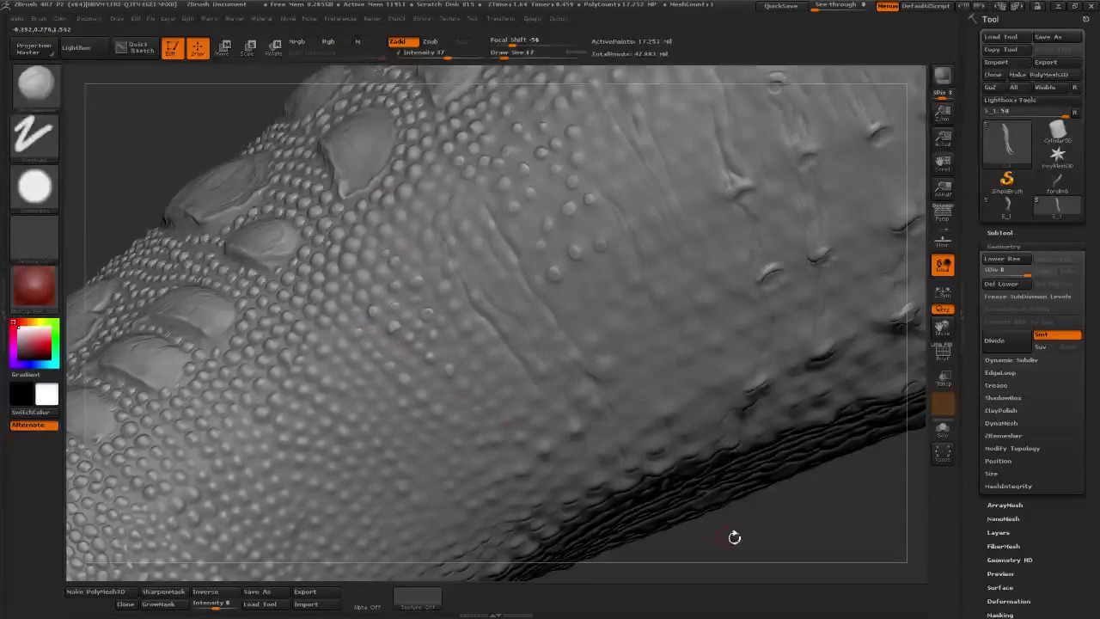
pyautogui.moveTo(804, 529)
pyautogui.mouseDown()
pyautogui.moveTo(814, 540)
pyautogui.moveTo(422, 312)
pyautogui.mouseUp()
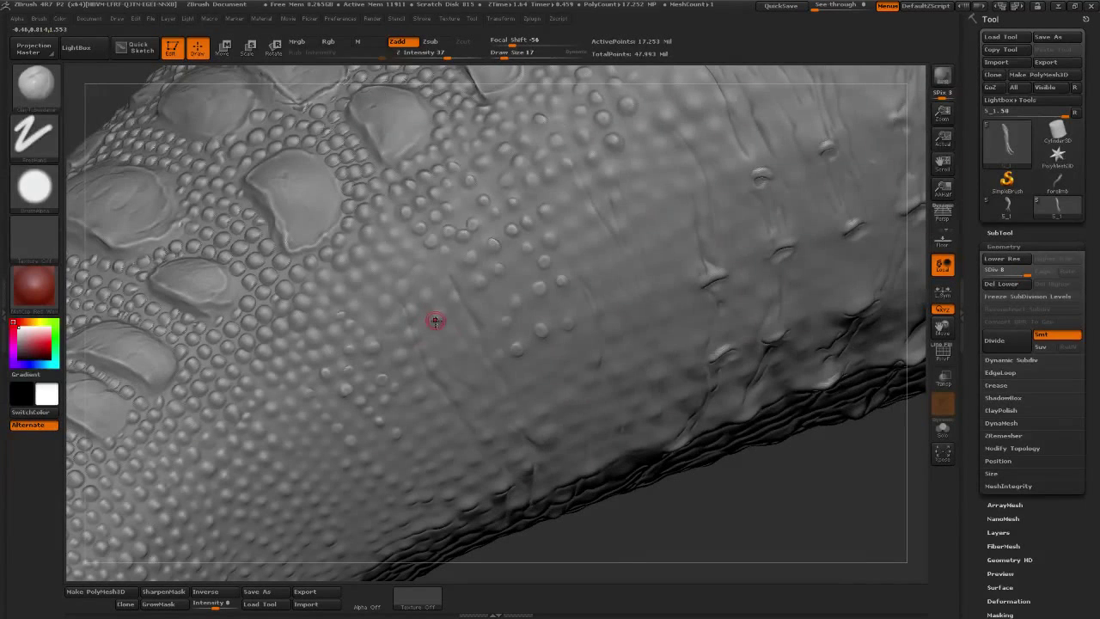
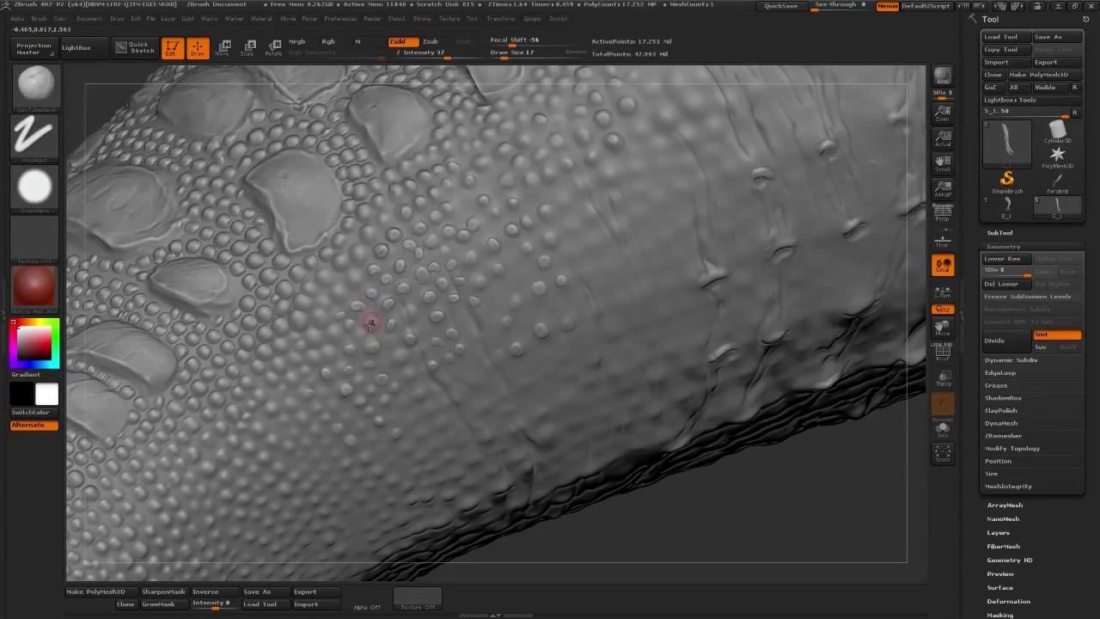
# - Dab two more small bumps into the dotted leg skin, toggling Smooth around them
pyautogui.press('shift')
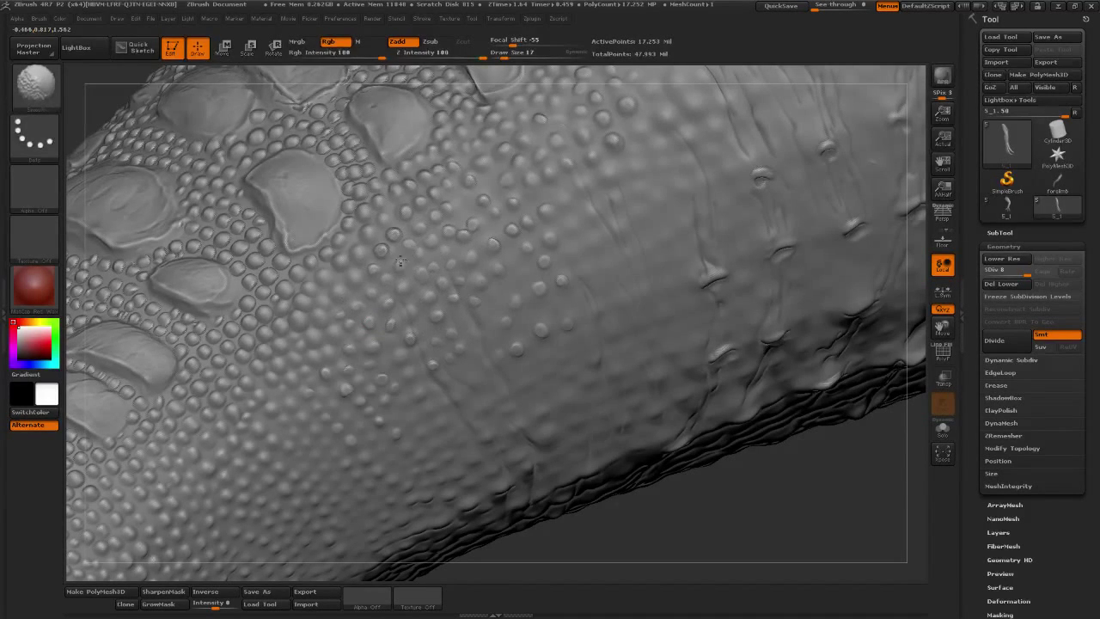
pyautogui.moveTo(700, 490); pyautogui.dragTo(593, 395)
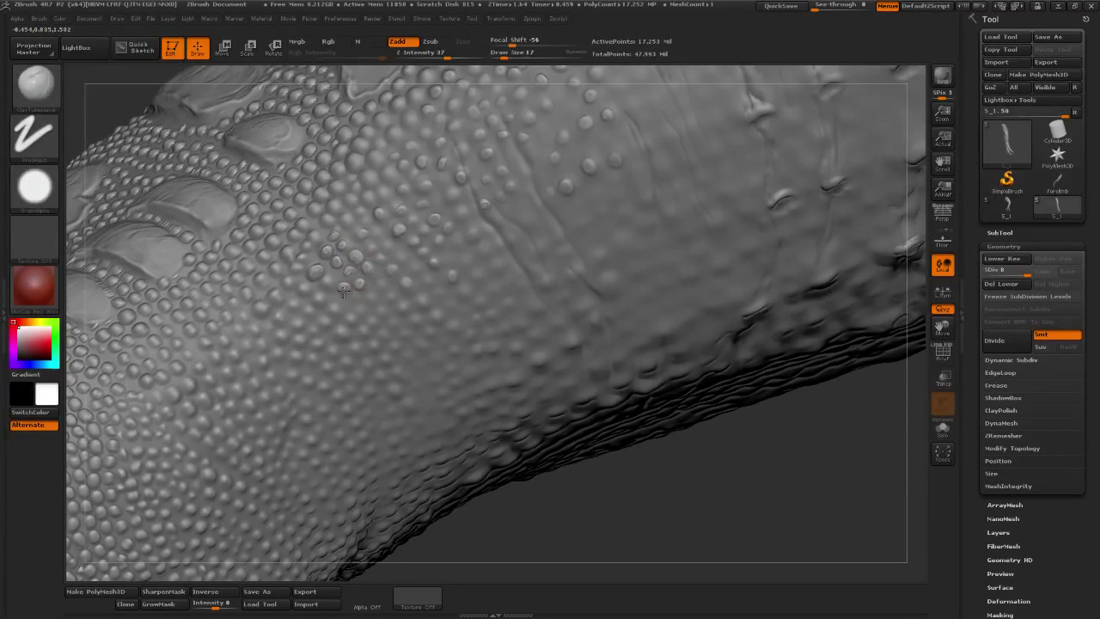
pyautogui.click(388, 287)
pyautogui.click(410, 332)
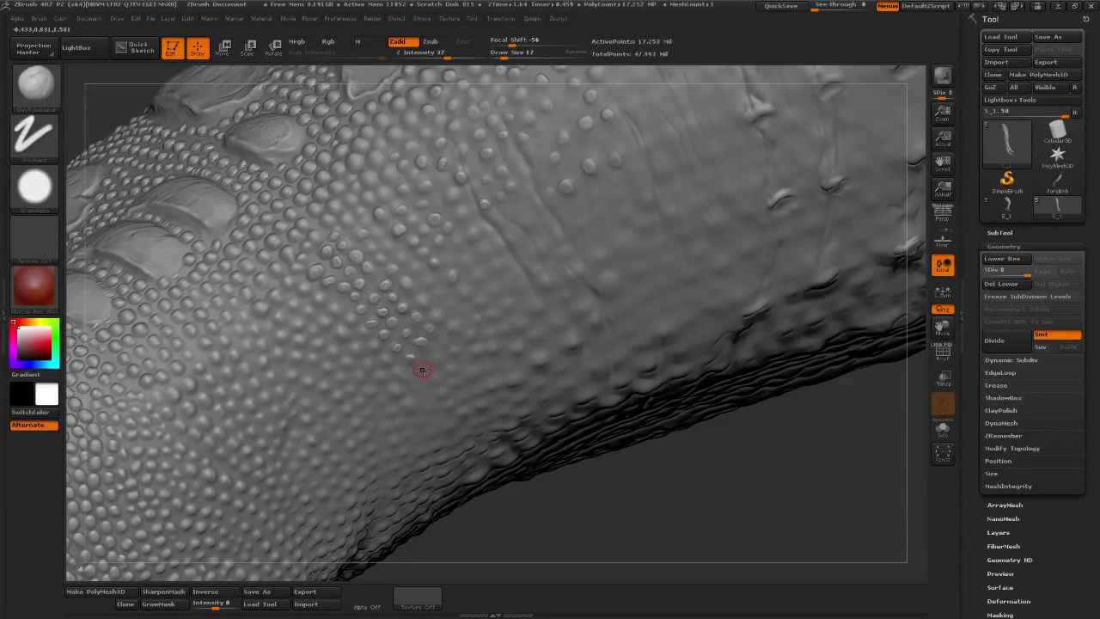
pyautogui.press('1')
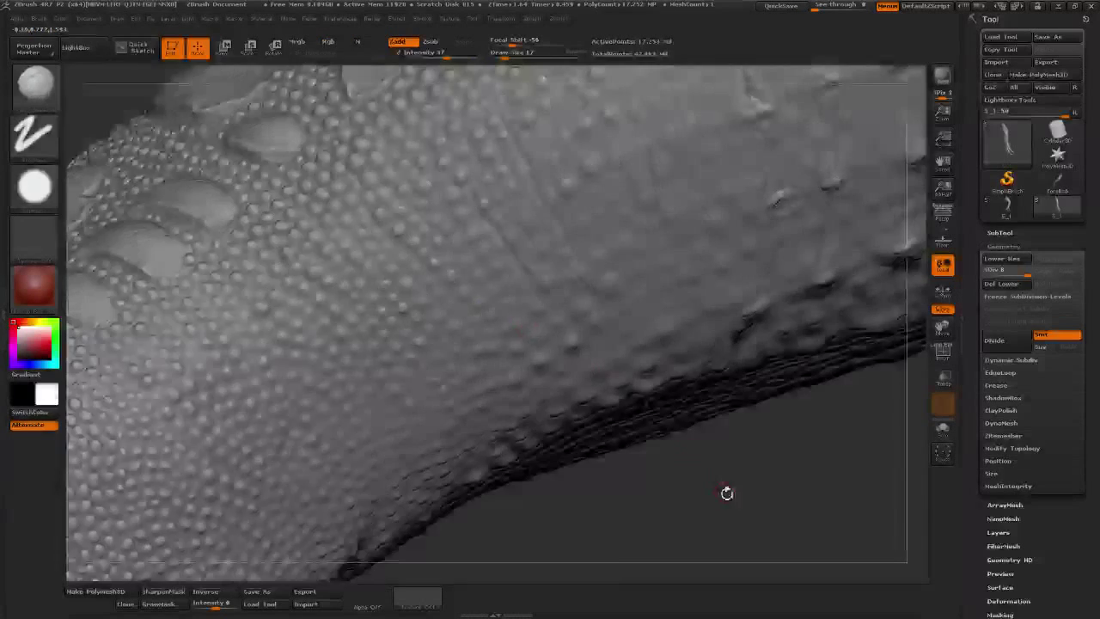
# - Rotate the leg and add a small bump to the sparse mid-leg skin patch
pyautogui.moveTo(725, 491); pyautogui.dragTo(477, 349)
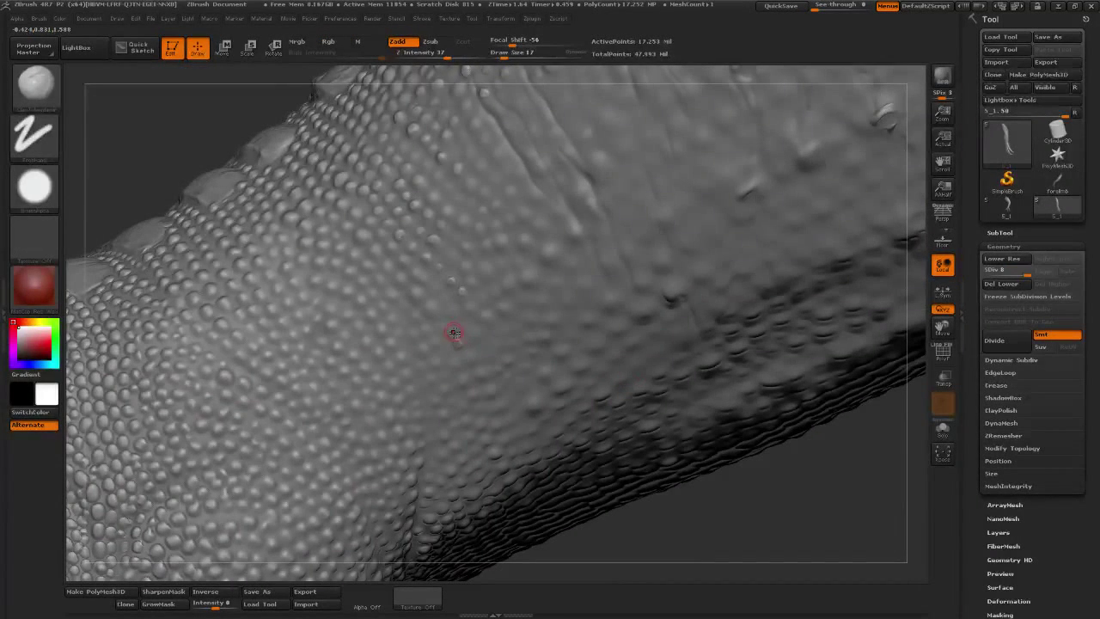
pyautogui.click(436, 313)
pyautogui.press('b')
pyautogui.press('s')
pyautogui.press('t')
pyautogui.press('shift')
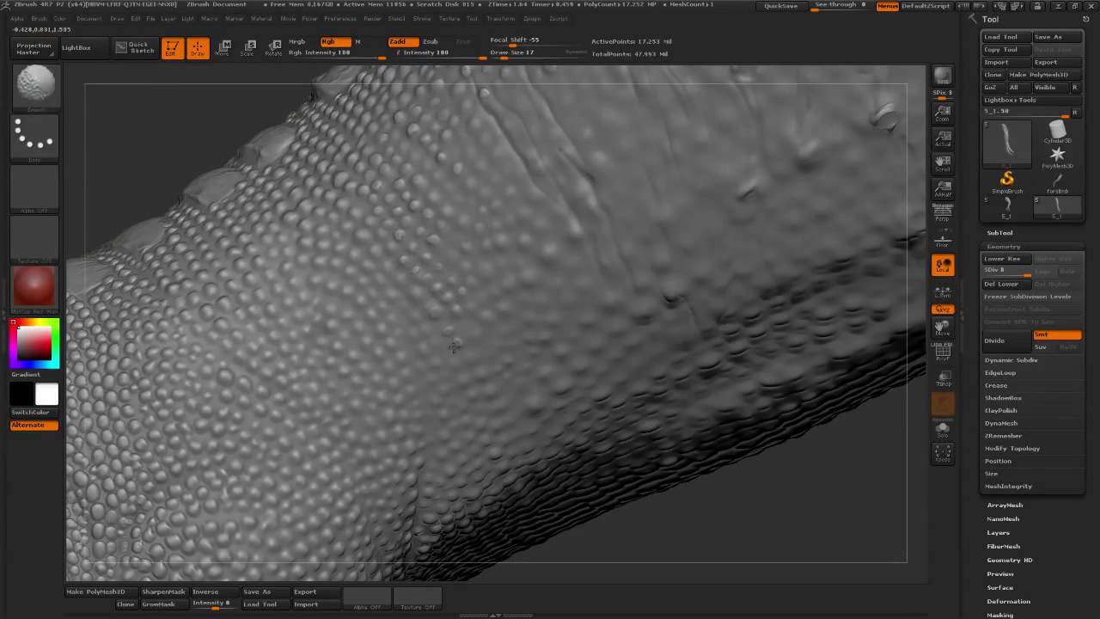
# - Soften fine detail with Smooth, return to Standard, and pull back to view the toes
pyautogui.press('shift')
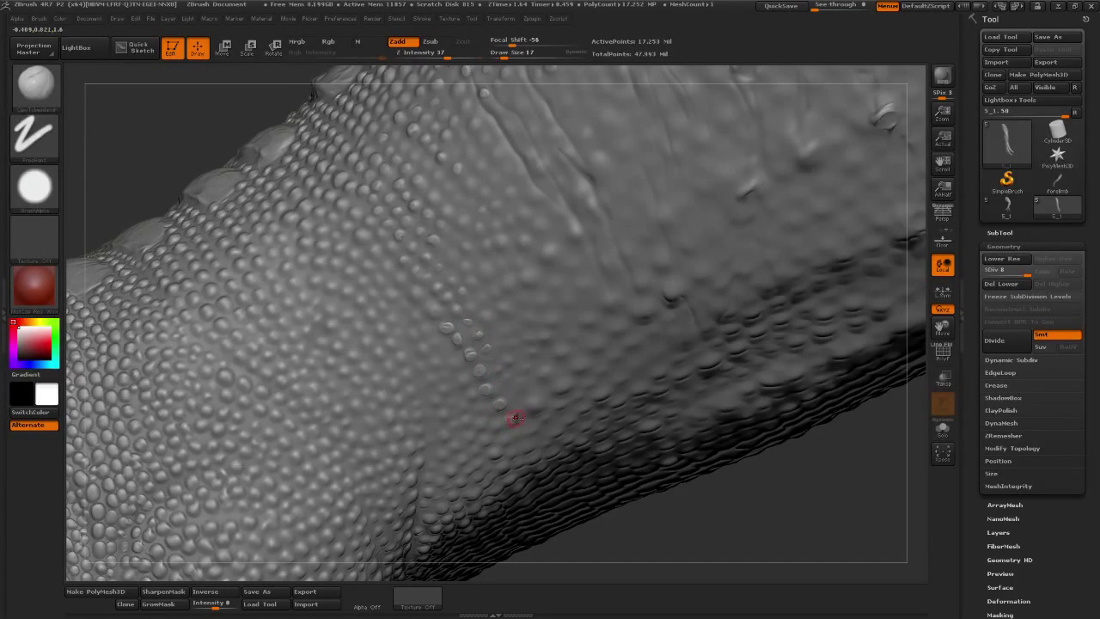
pyautogui.press('b')
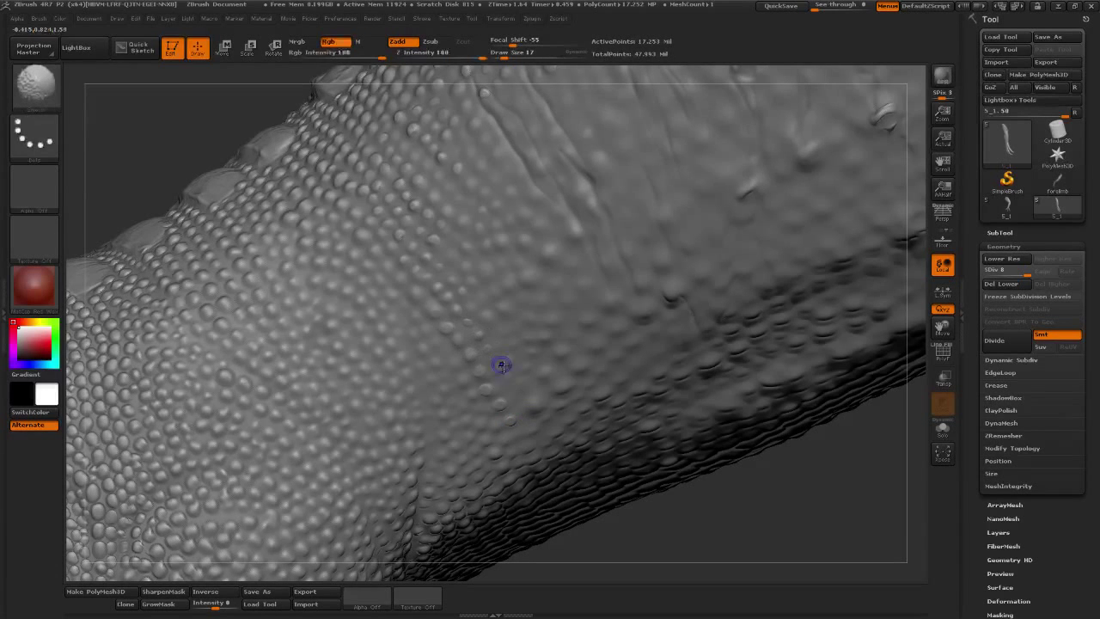
pyautogui.press('b')
pyautogui.press('s')
pyautogui.press('t')
pyautogui.moveTo(764, 508); pyautogui.dragTo(441, 333)
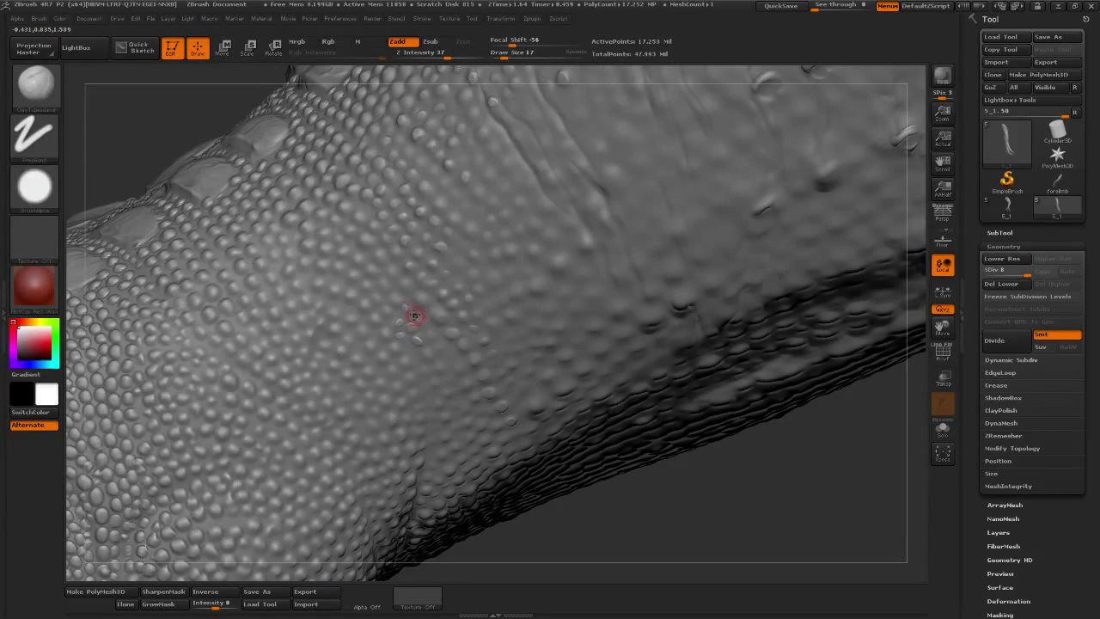
pyautogui.press('shift')
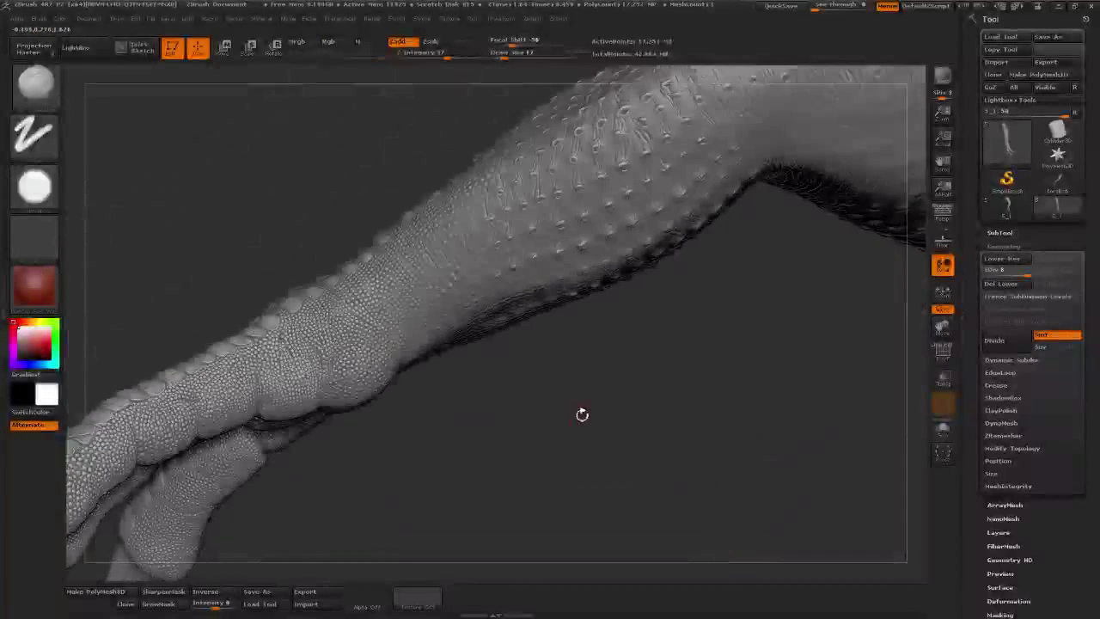
pyautogui.moveTo(581, 412); pyautogui.dragTo(603, 437)
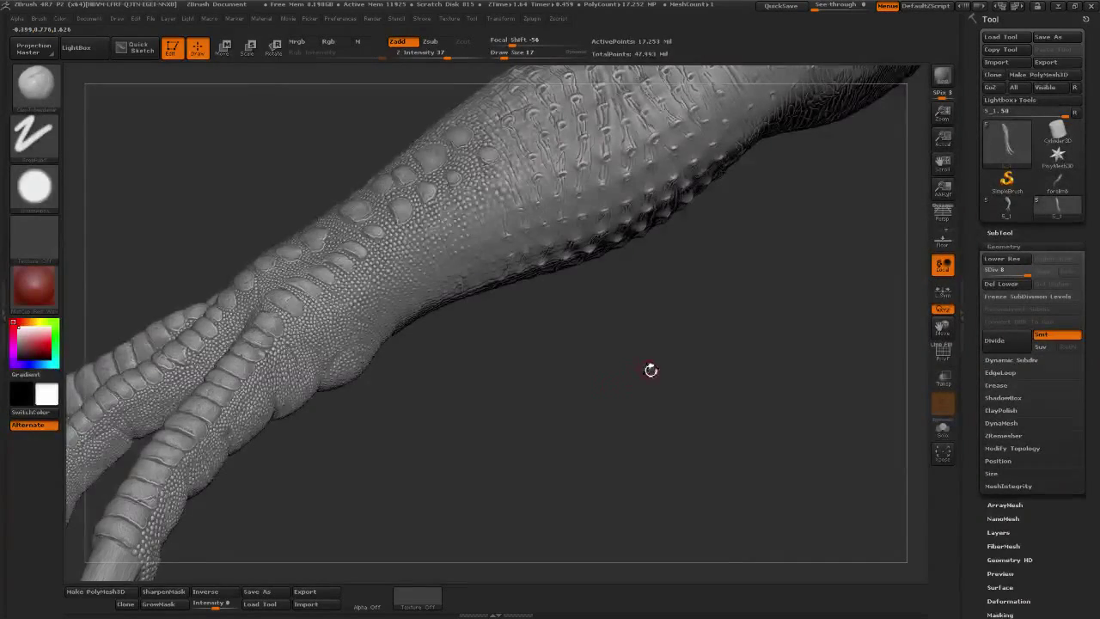
# - Add two small round bumps along the scale border and smooth them
pyautogui.moveTo(651, 368)
pyautogui.mouseDown()
pyautogui.moveTo(661, 342)
pyautogui.moveTo(668, 493)
pyautogui.moveTo(515, 391)
pyautogui.mouseUp()
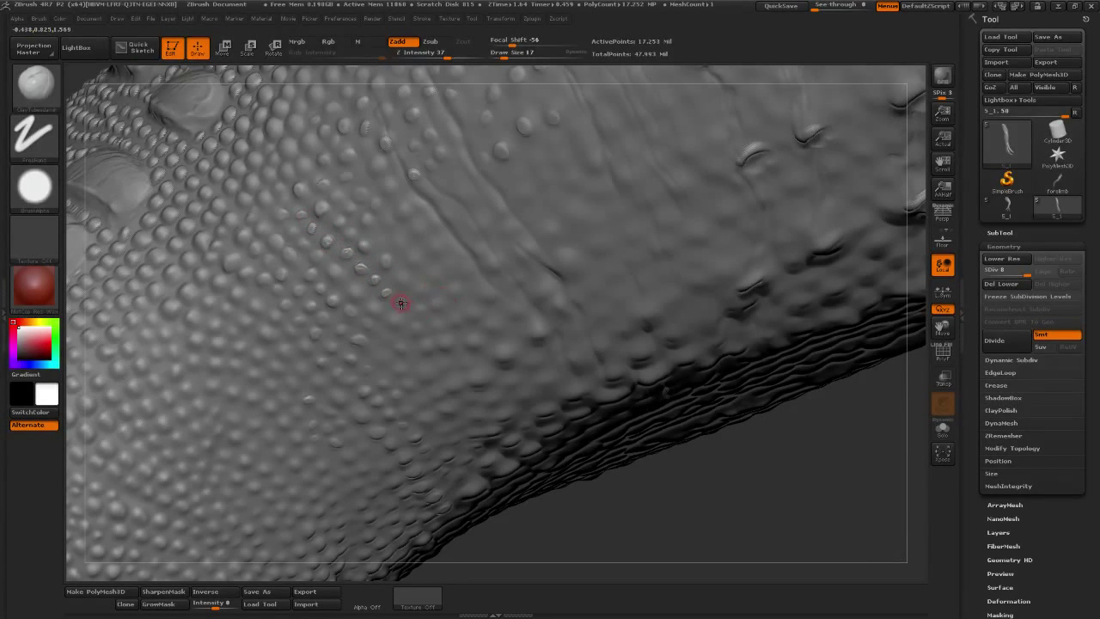
pyautogui.click(416, 327)
pyautogui.click(426, 373)
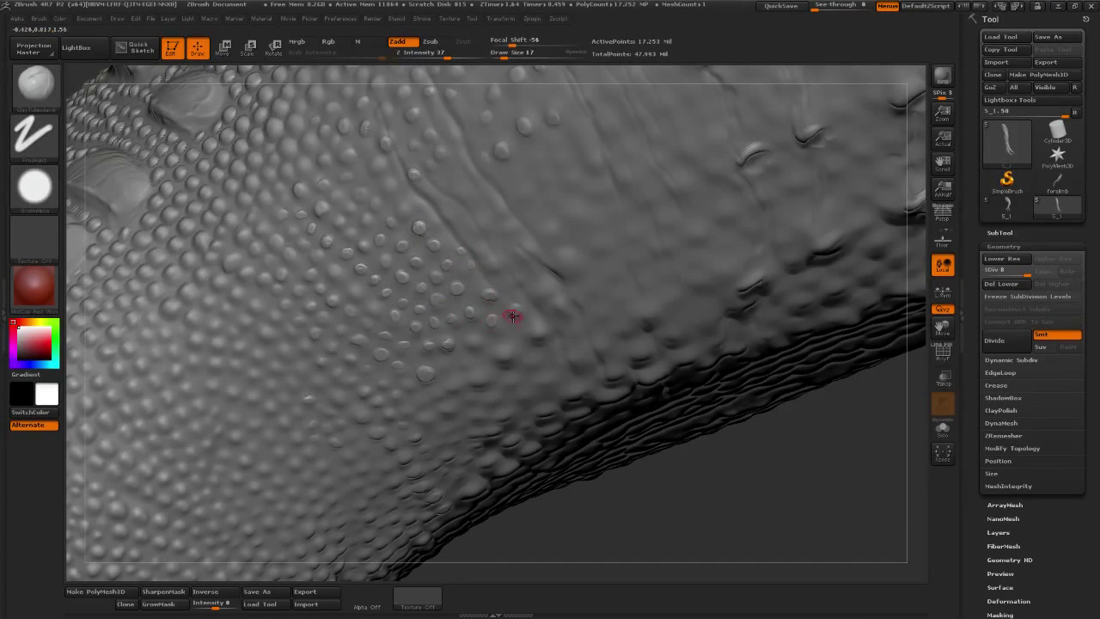
pyautogui.press('shift')
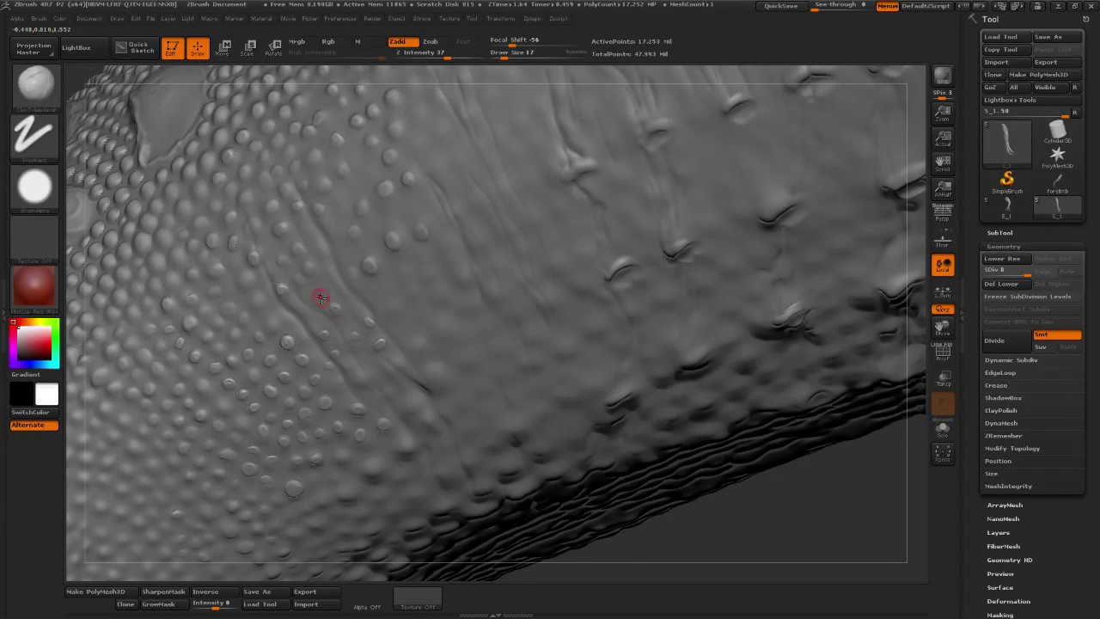
pyautogui.press('shift')
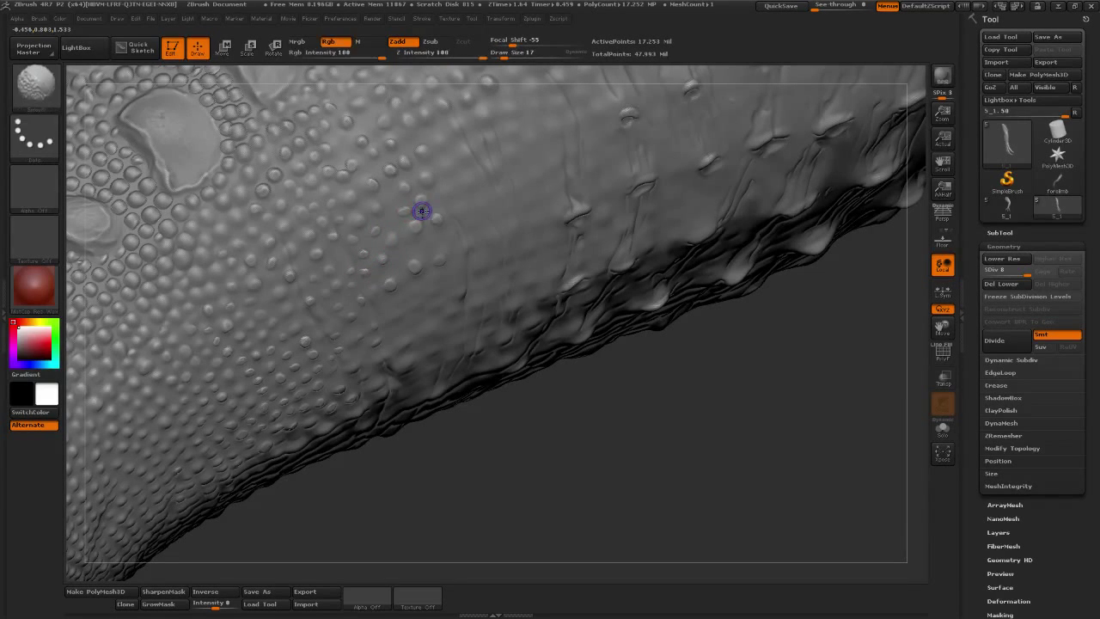
# - Re-angle along the leg's edge and dab three more bump dots into the smoother skin
pyautogui.moveTo(742, 410)
pyautogui.mouseDown()
pyautogui.moveTo(628, 344)
pyautogui.moveTo(301, 292)
pyautogui.mouseUp()
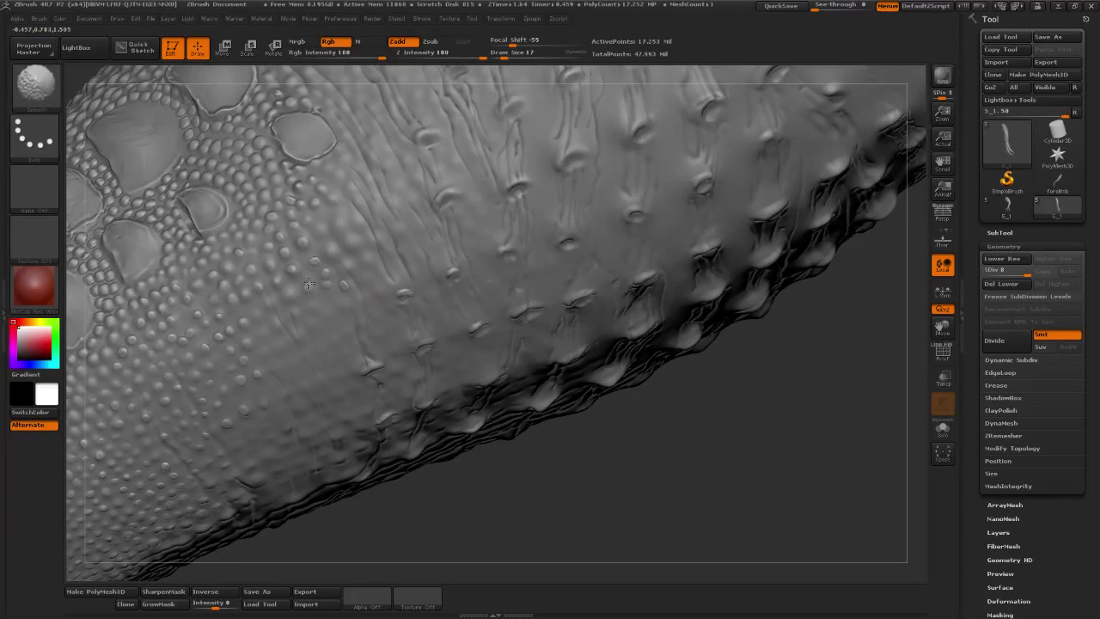
pyautogui.press('shift')
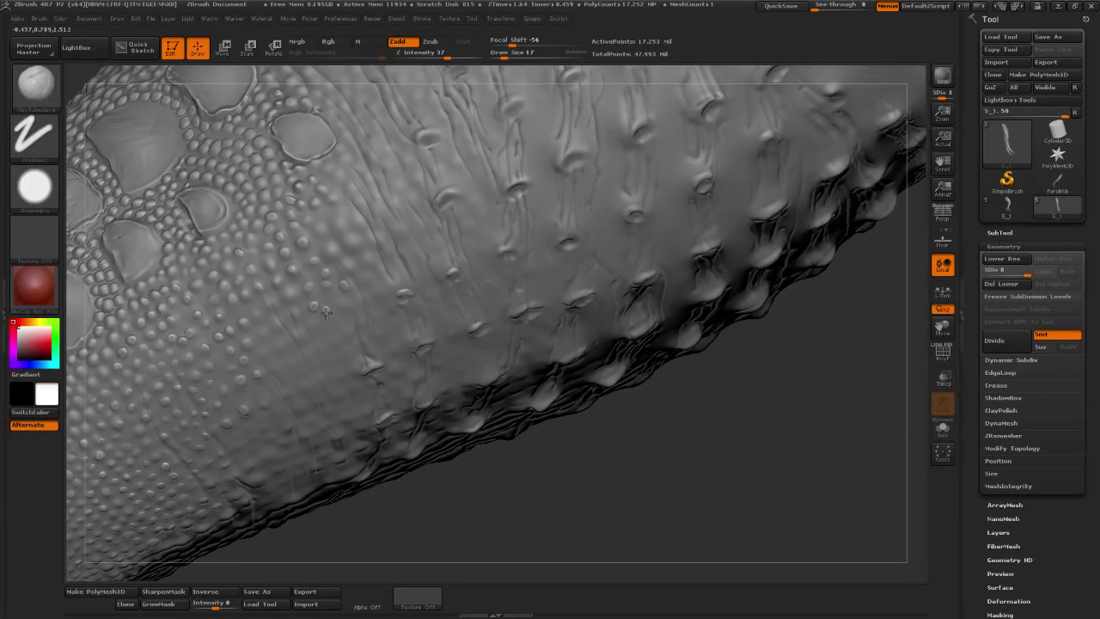
pyautogui.click(325, 309)
pyautogui.click(342, 306)
pyautogui.click(315, 323)
pyautogui.press('shift')
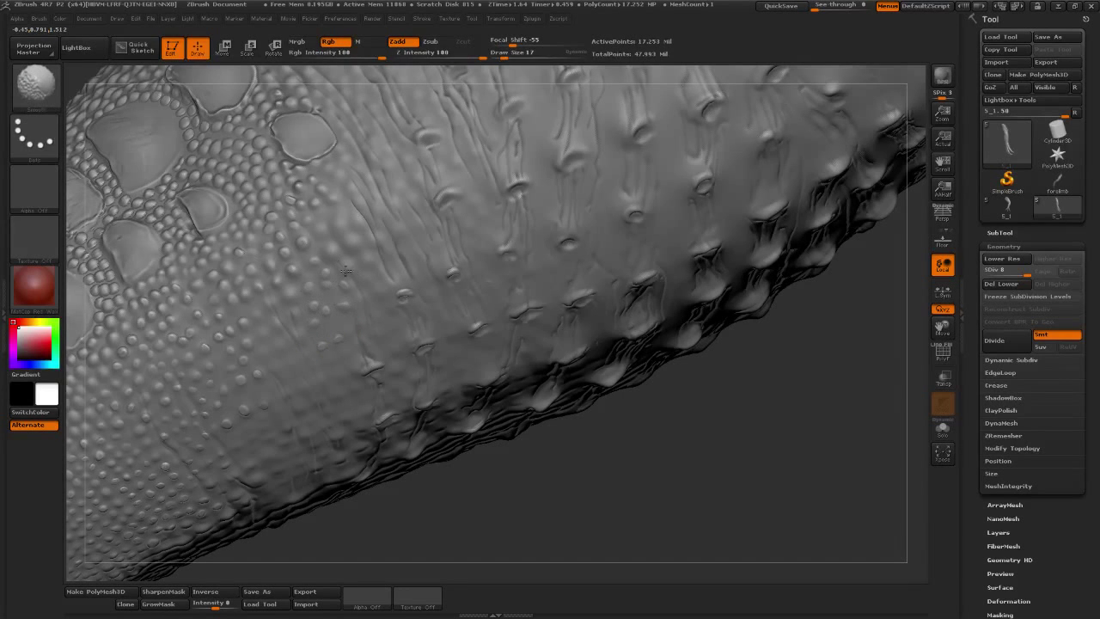
pyautogui.press('shift')
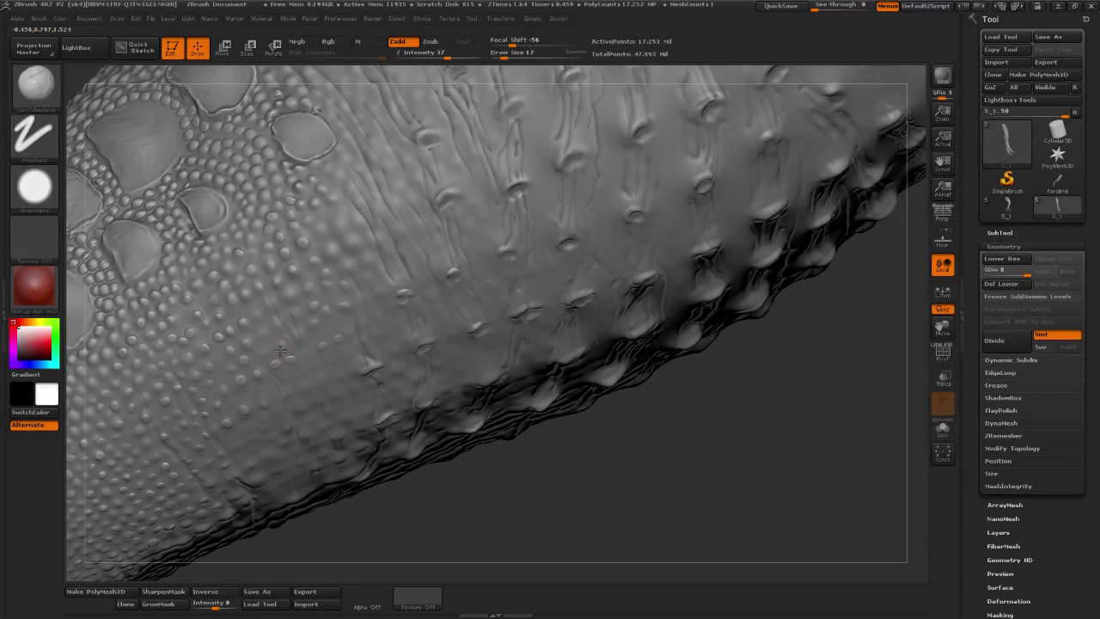
pyautogui.press('shift')
pyautogui.press('shift')
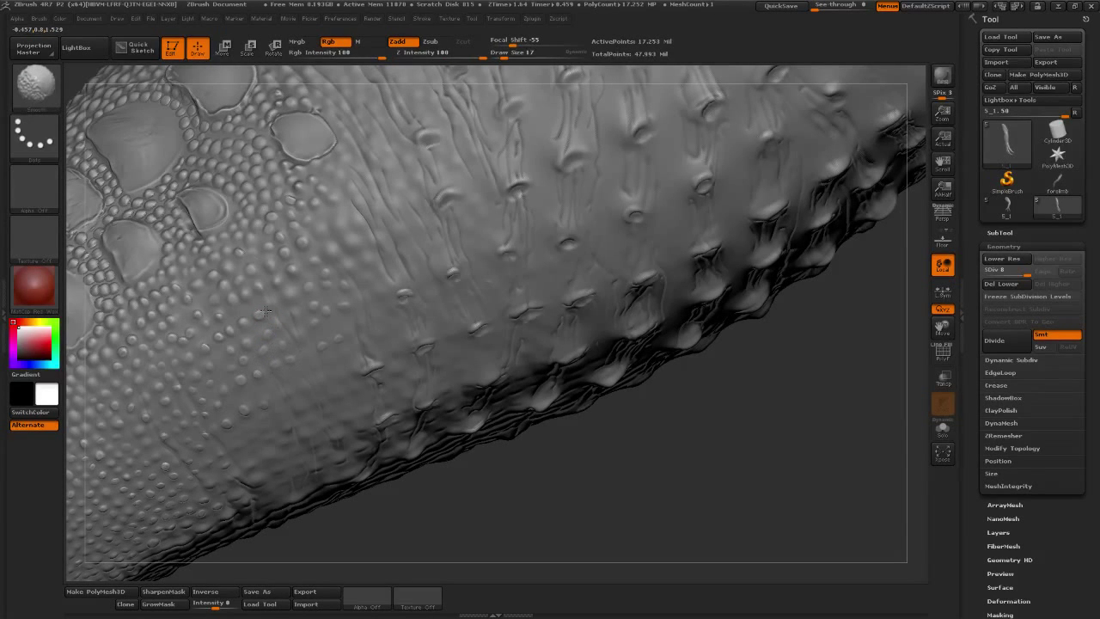
pyautogui.press('shift')
pyautogui.moveTo(613, 409); pyautogui.dragTo(523, 436)
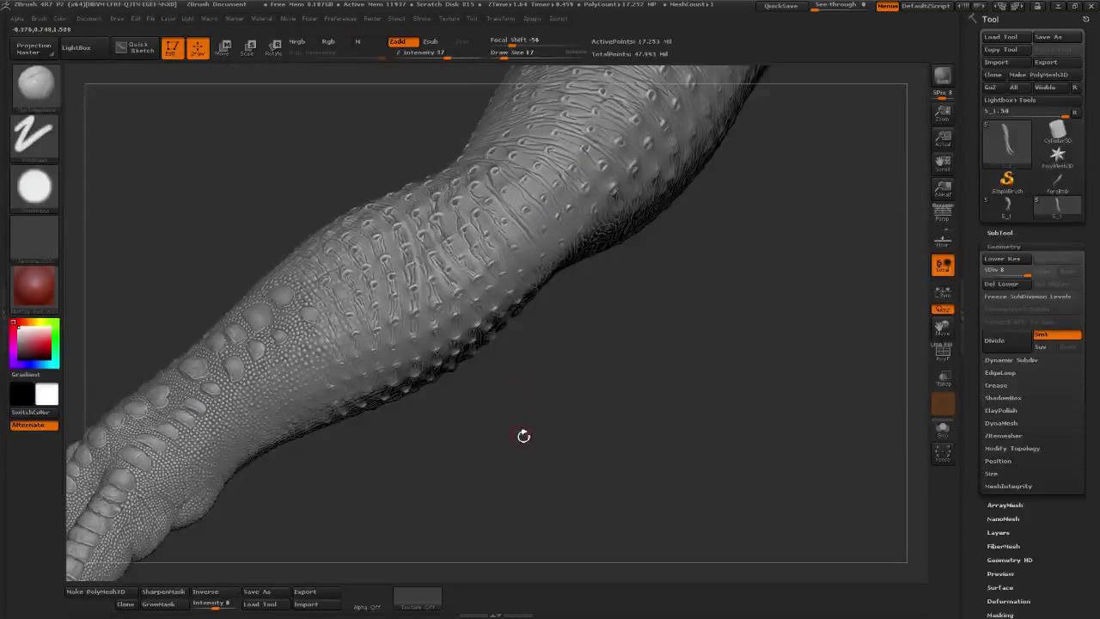
# - Zoom into the skin edge and dab a chain of small round scale bumps
pyautogui.moveTo(239, 506)
pyautogui.mouseDown()
pyautogui.moveTo(479, 400)
pyautogui.moveTo(545, 415)
pyautogui.moveTo(492, 450)
pyautogui.moveTo(473, 437)
pyautogui.moveTo(584, 434)
pyautogui.moveTo(624, 385)
pyautogui.moveTo(609, 316)
pyautogui.moveTo(645, 398)
pyautogui.moveTo(731, 309)
pyautogui.moveTo(768, 353)
pyautogui.moveTo(733, 280)
pyautogui.moveTo(776, 365)
pyautogui.moveTo(753, 321)
pyautogui.moveTo(773, 360)
pyautogui.moveTo(761, 368)
pyautogui.moveTo(788, 329)
pyautogui.moveTo(768, 322)
pyautogui.moveTo(790, 366)
pyautogui.mouseUp()
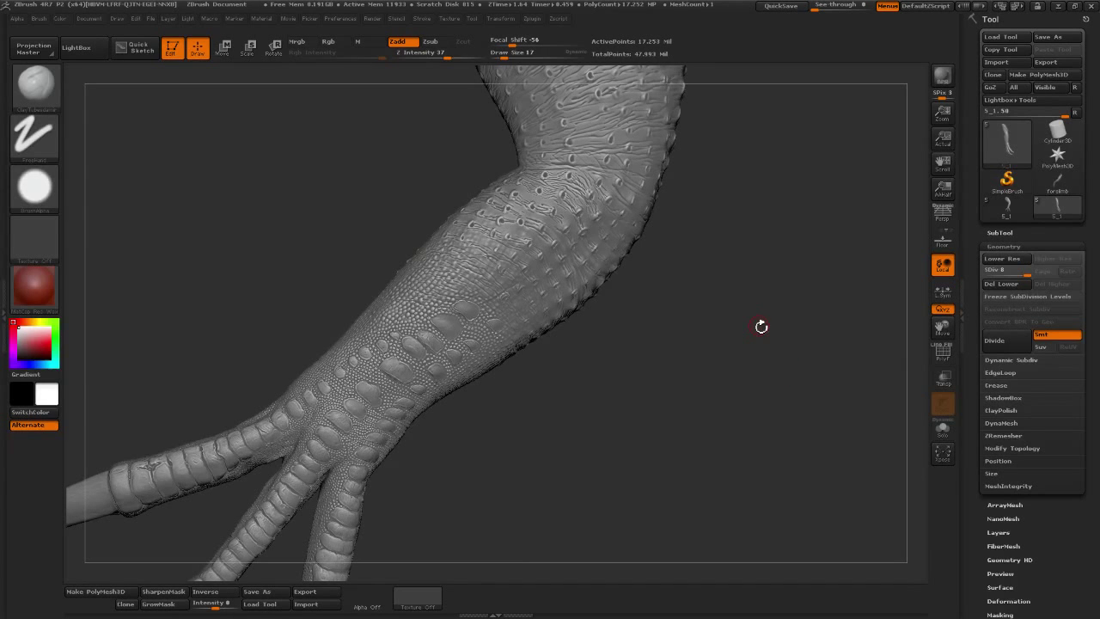
pyautogui.moveTo(845, 308); pyautogui.dragTo(738, 440)
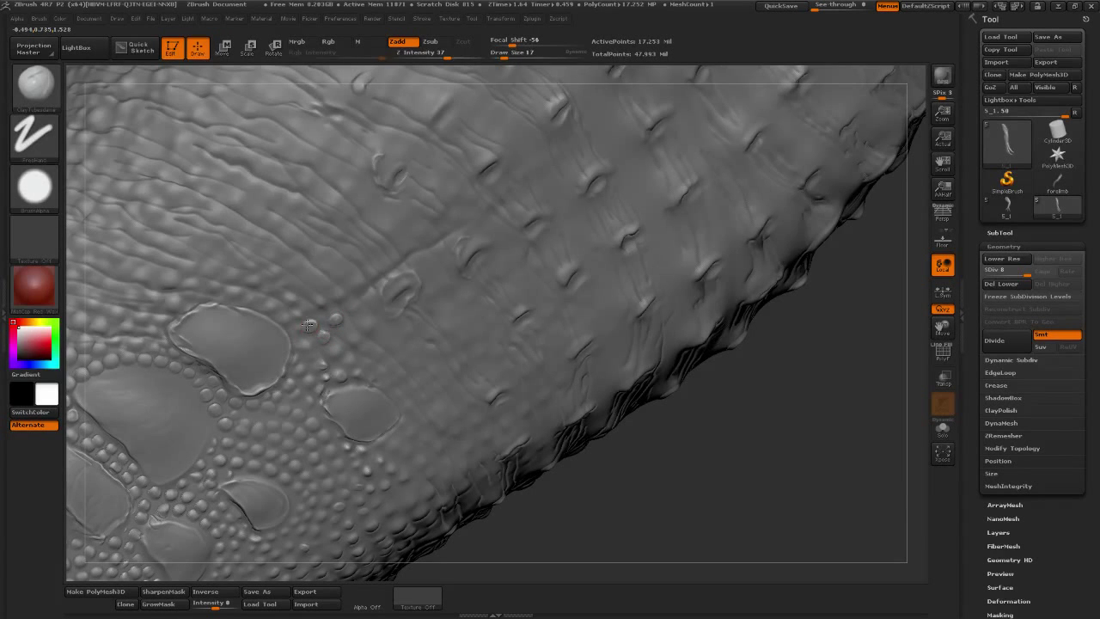
pyautogui.moveTo(698, 352); pyautogui.dragTo(432, 400)
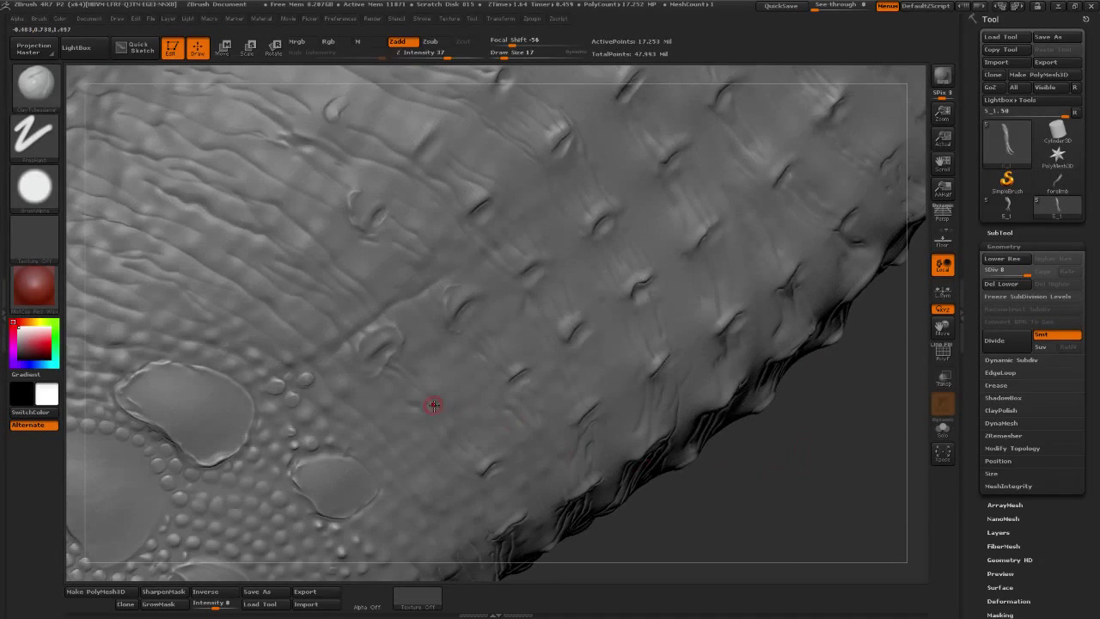
pyautogui.moveTo(815, 486); pyautogui.dragTo(841, 478)
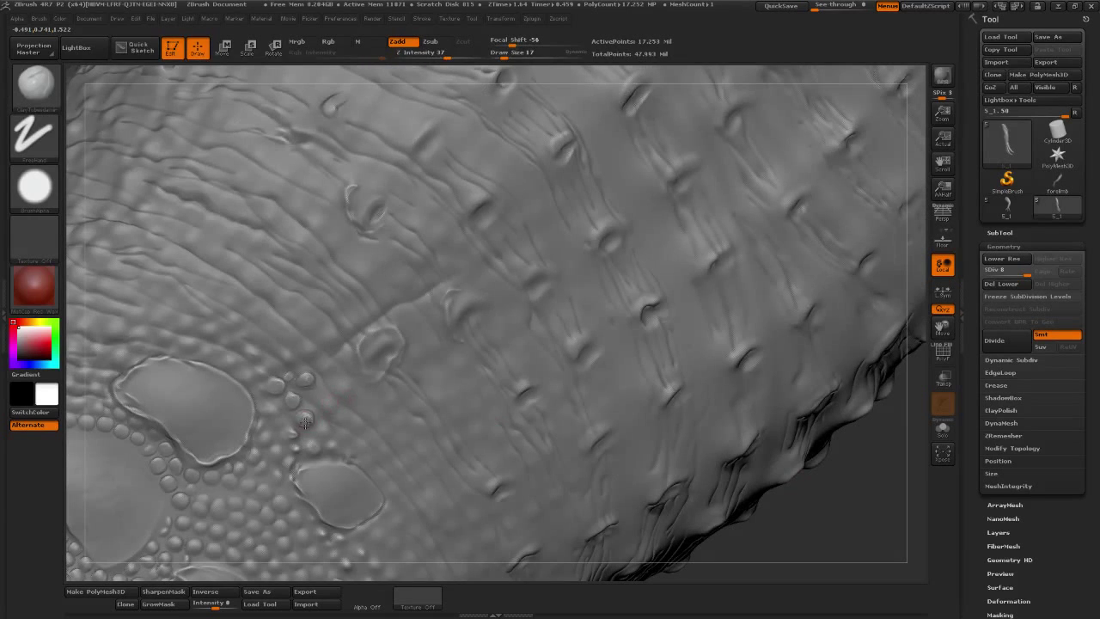
pyautogui.click(315, 398)
pyautogui.click(333, 410)
pyautogui.click(351, 420)
pyautogui.click(344, 387)
pyautogui.click(330, 372)
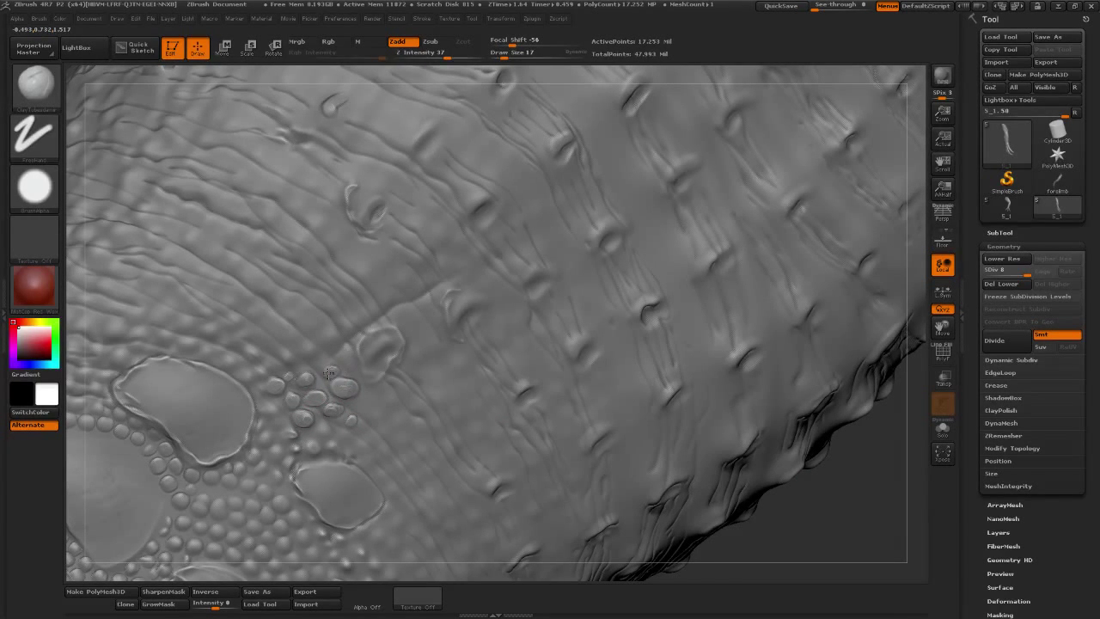
pyautogui.click(367, 401)
pyautogui.click(387, 387)
pyautogui.click(397, 402)
# - Extend the chain of small bumps further down the leg
pyautogui.click(384, 420)
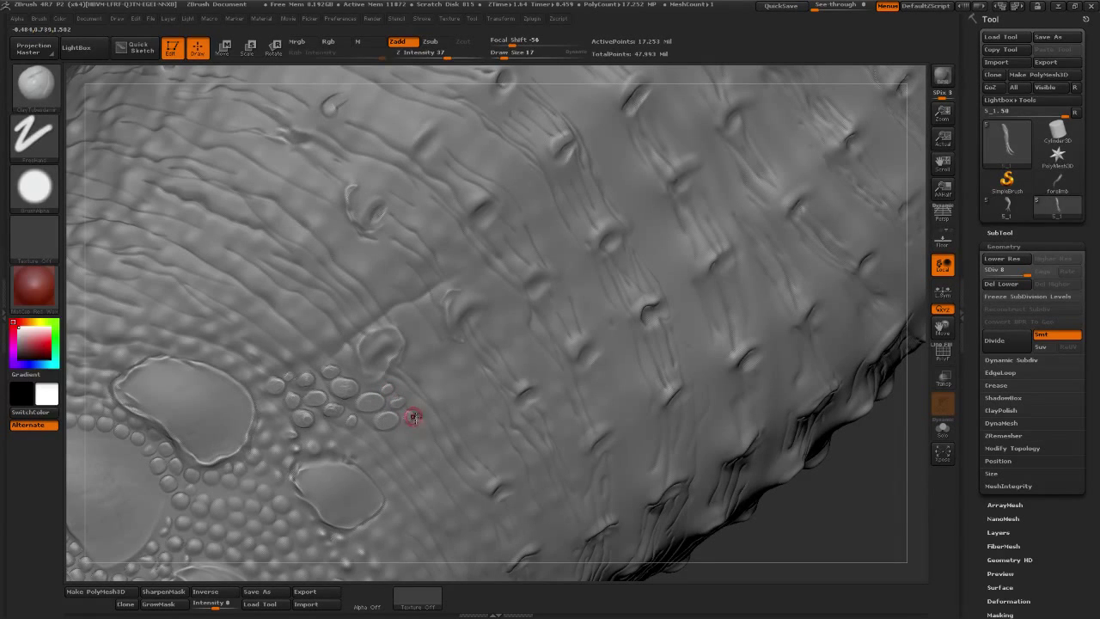
pyautogui.click(419, 428)
pyautogui.click(408, 457)
pyautogui.click(421, 470)
pyautogui.click(434, 458)
pyautogui.click(431, 488)
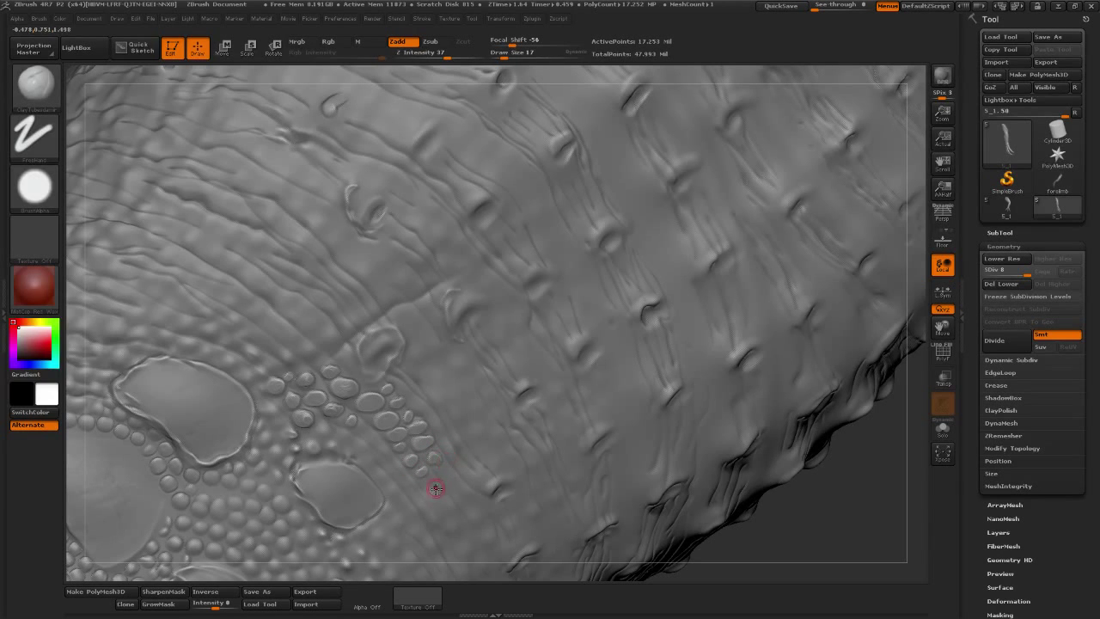
# - Rotate the view and stamp small round bumps beside the large oval scale
pyautogui.moveTo(704, 518); pyautogui.dragTo(351, 373)
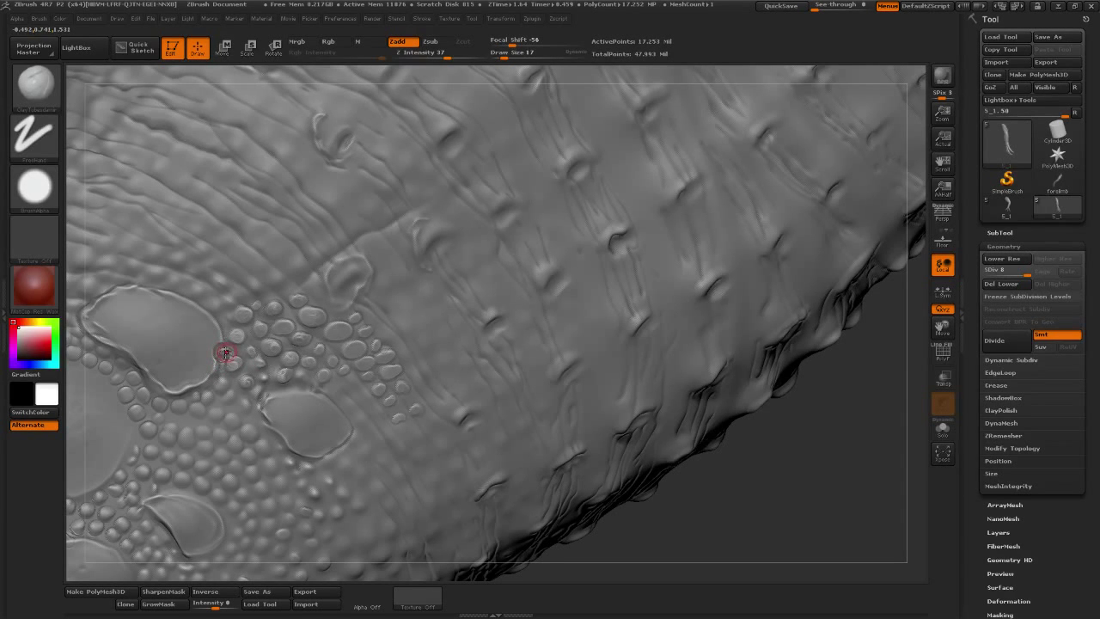
pyautogui.moveTo(890, 449)
pyautogui.mouseDown()
pyautogui.moveTo(862, 472)
pyautogui.moveTo(545, 372)
pyautogui.mouseUp()
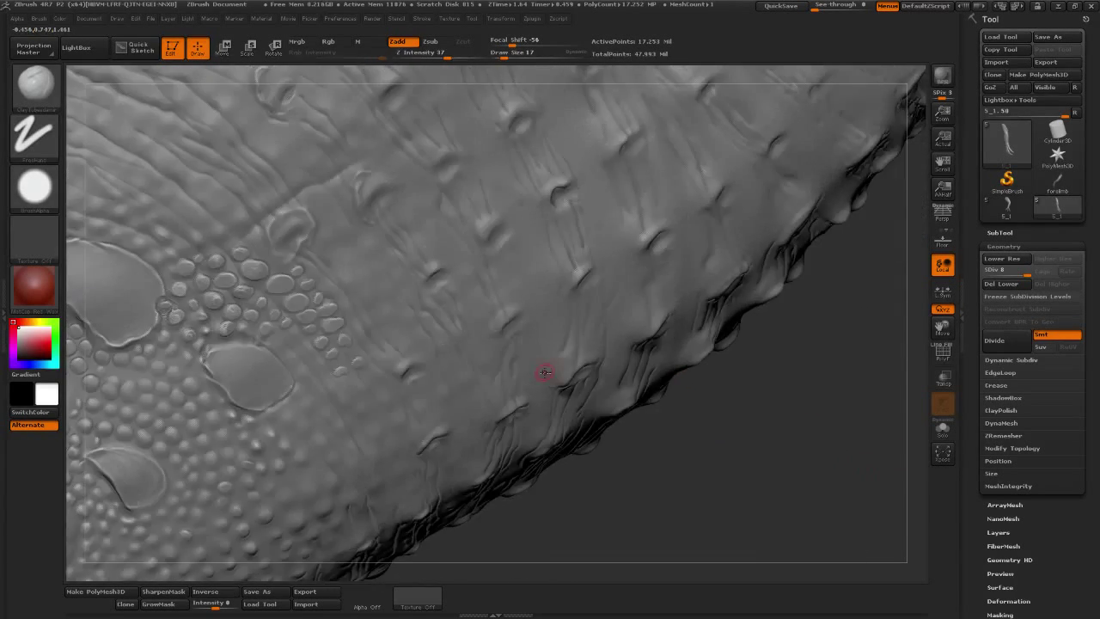
pyautogui.click(299, 398)
pyautogui.click(306, 421)
pyautogui.click(307, 370)
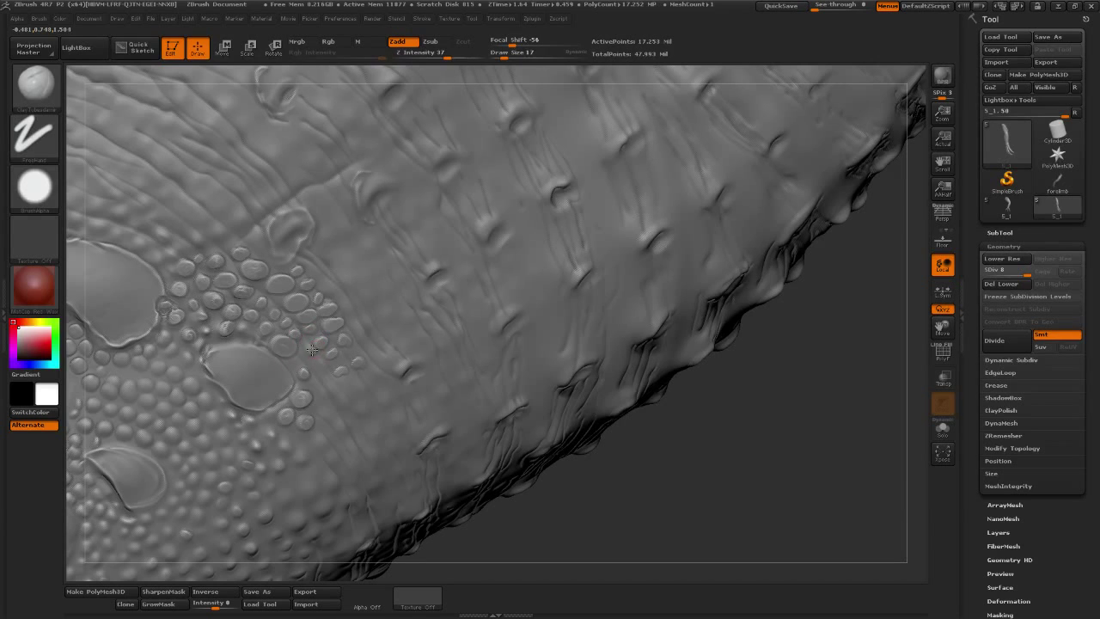
pyautogui.click(319, 373)
pyautogui.click(340, 387)
pyautogui.click(351, 400)
pyautogui.click(364, 394)
pyautogui.click(380, 385)
pyautogui.click(385, 361)
pyautogui.click(410, 405)
pyautogui.moveTo(595, 472)
pyautogui.keyDown('alt'); pyautogui.mouseDown()
pyautogui.moveTo(650, 447)
pyautogui.moveTo(363, 425)
pyautogui.mouseUp(); pyautogui.keyUp('alt')
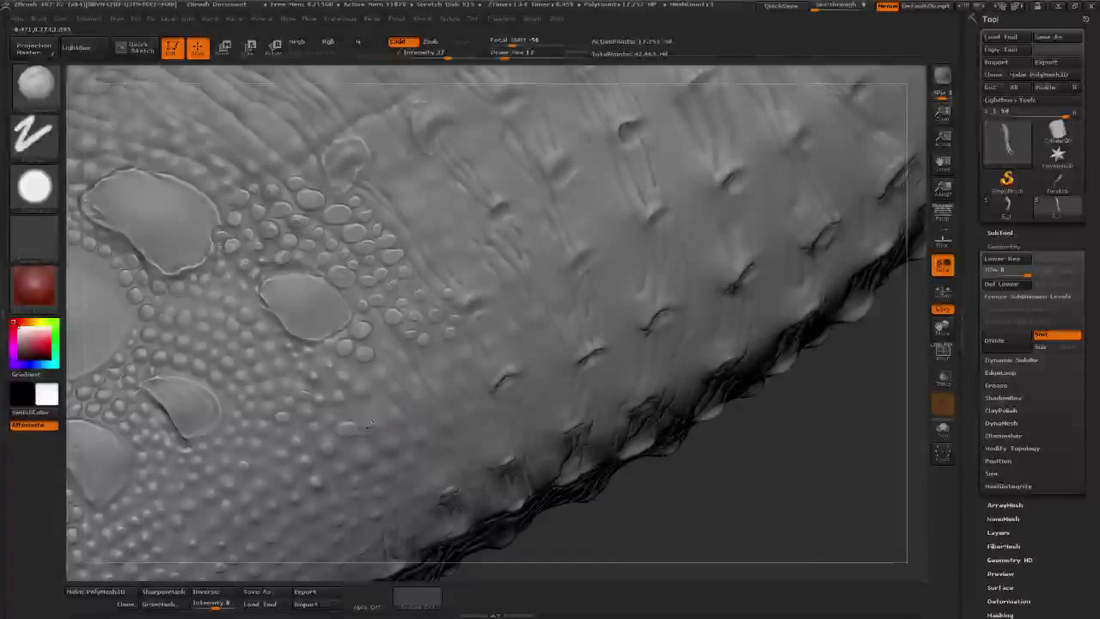
# - Add six small round bumps to the scale cluster beside the large plates
pyautogui.click(371, 424)
pyautogui.click(343, 432)
pyautogui.click(350, 407)
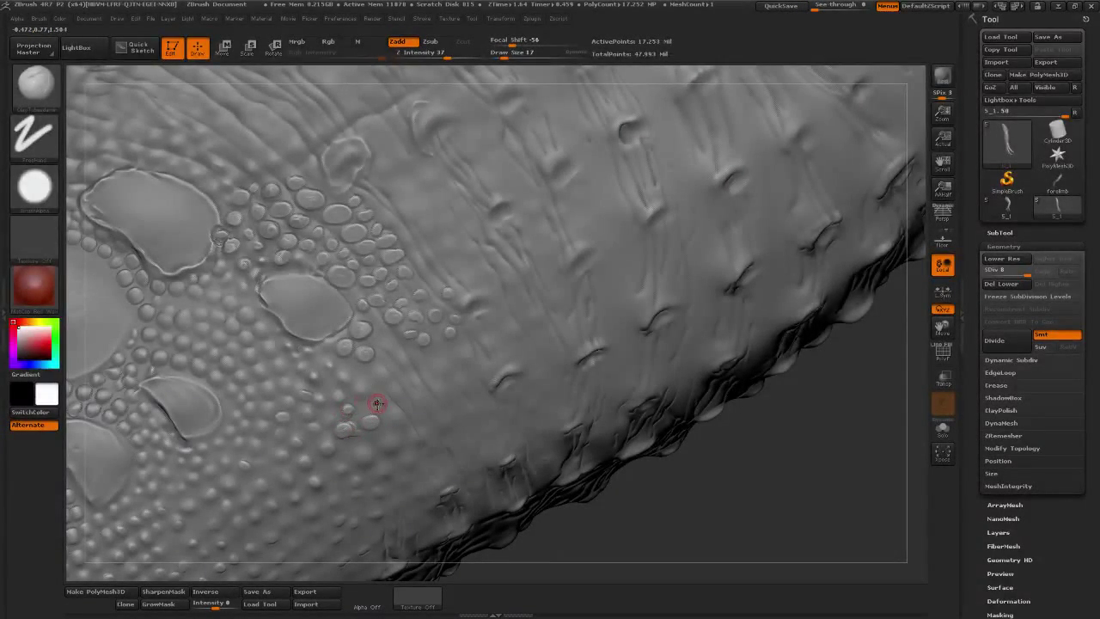
pyautogui.click(347, 375)
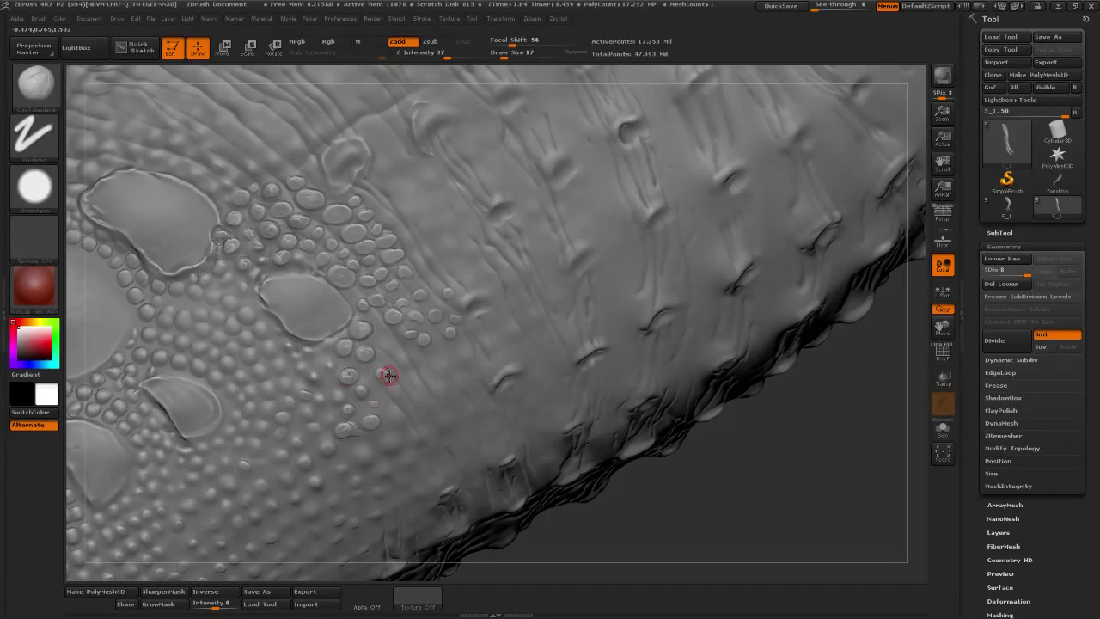
pyautogui.click(383, 375)
pyautogui.click(402, 395)
# - Add a few more bumps lower in the bump field, then turn the leg wider
pyautogui.click(362, 457)
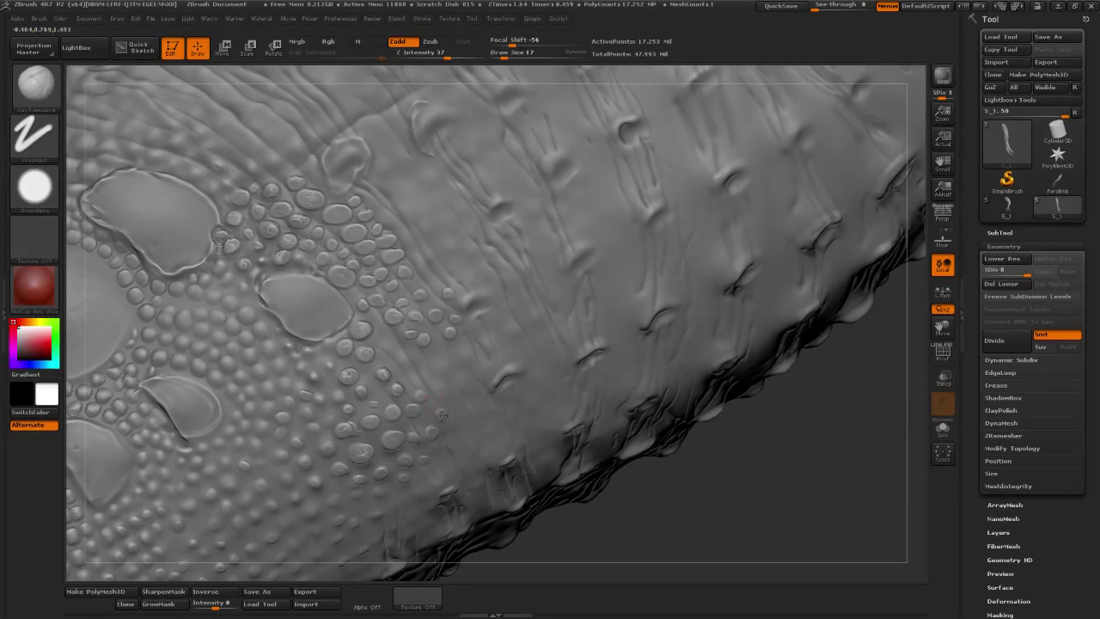
pyautogui.click(414, 377)
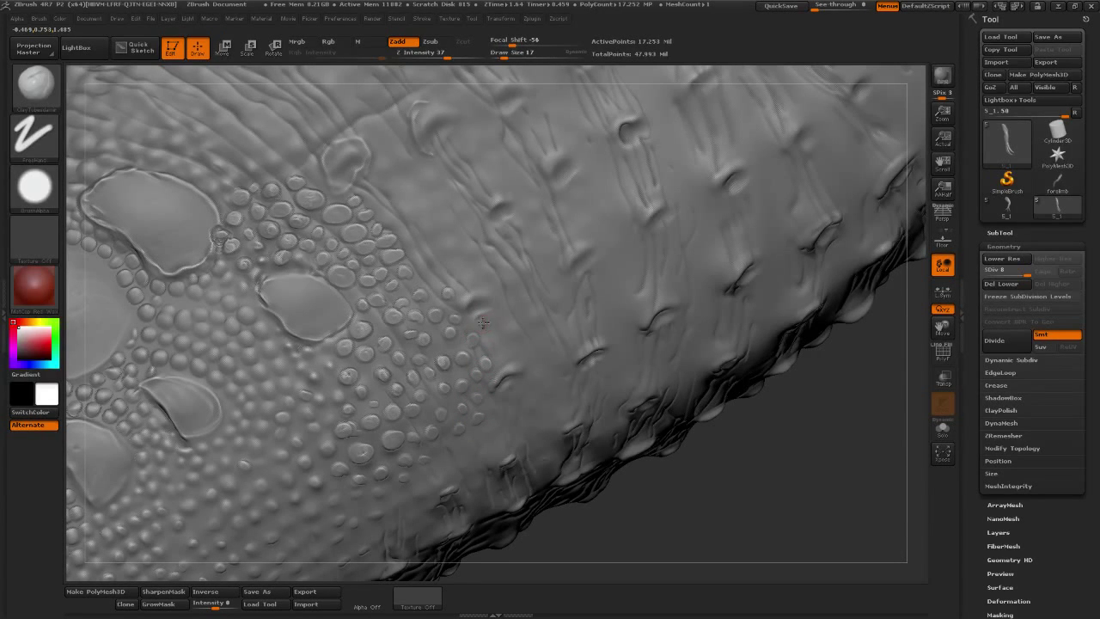
pyautogui.click(515, 352)
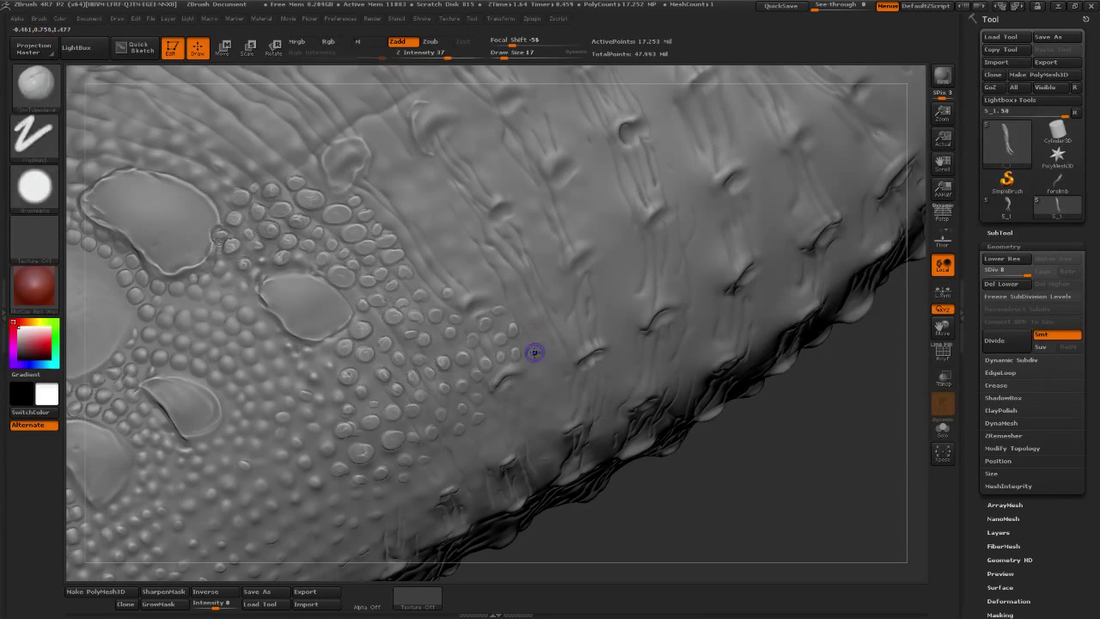
pyautogui.press('1')
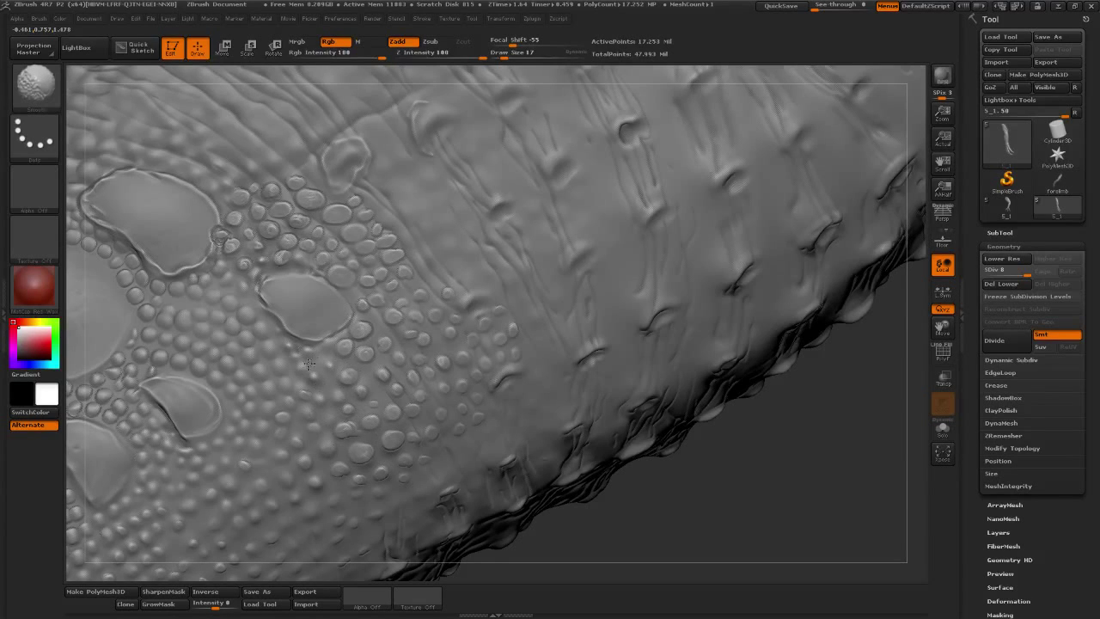
pyautogui.press('1')
pyautogui.moveTo(748, 455)
pyautogui.mouseDown()
pyautogui.moveTo(690, 444)
pyautogui.moveTo(761, 422)
pyautogui.moveTo(779, 478)
pyautogui.moveTo(802, 501)
pyautogui.moveTo(777, 466)
pyautogui.moveTo(805, 445)
pyautogui.moveTo(766, 372)
pyautogui.moveTo(588, 390)
pyautogui.mouseUp()
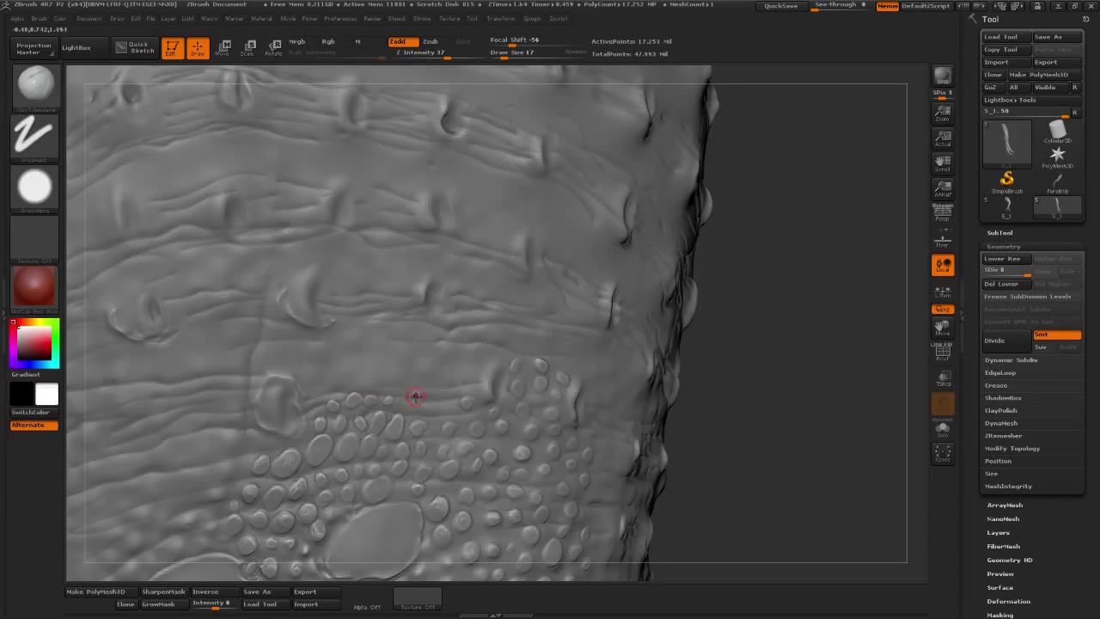
# - Add a cluster of small scale bumps running right toward the leg's edge
pyautogui.moveTo(413, 392); pyautogui.dragTo(429, 402)
pyautogui.click(374, 383)
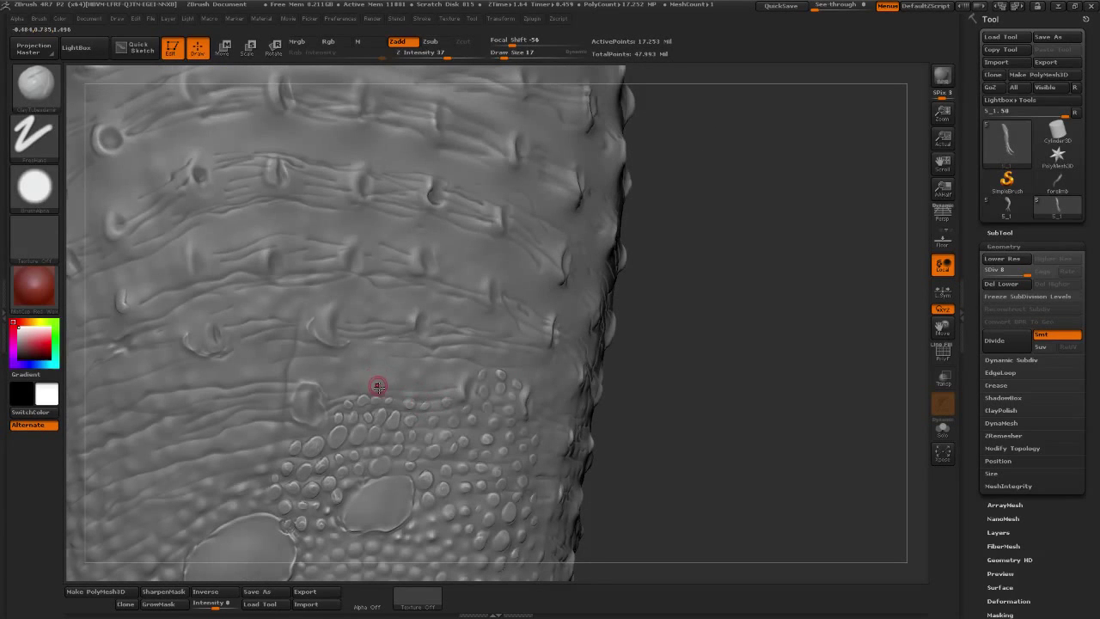
pyautogui.click(356, 373)
pyautogui.click(344, 383)
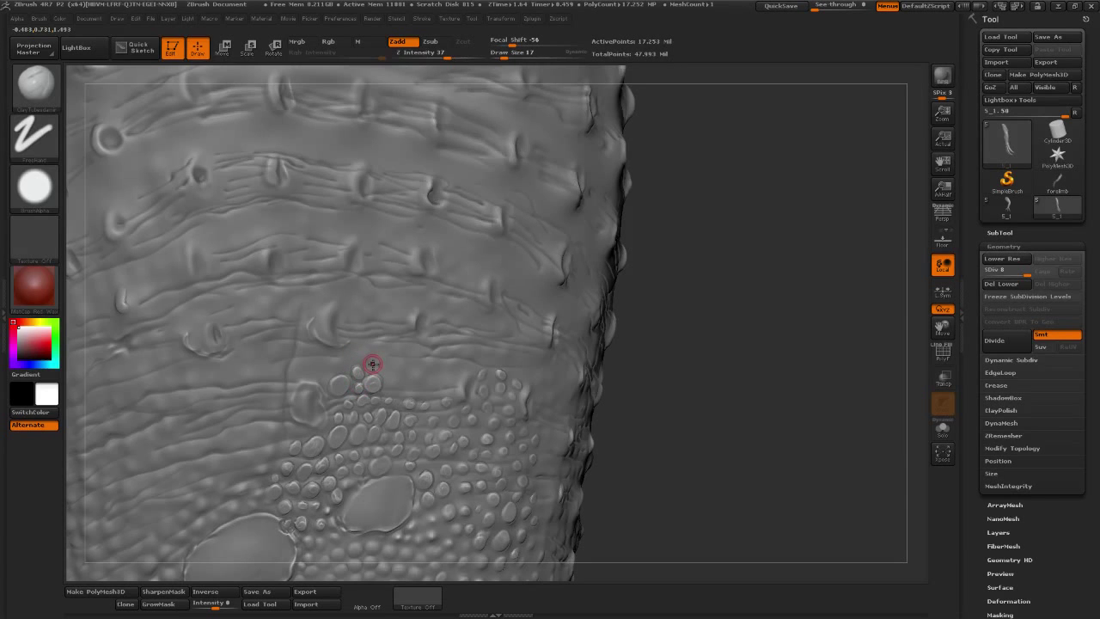
pyautogui.click(361, 344)
pyautogui.moveTo(393, 347); pyautogui.dragTo(395, 363)
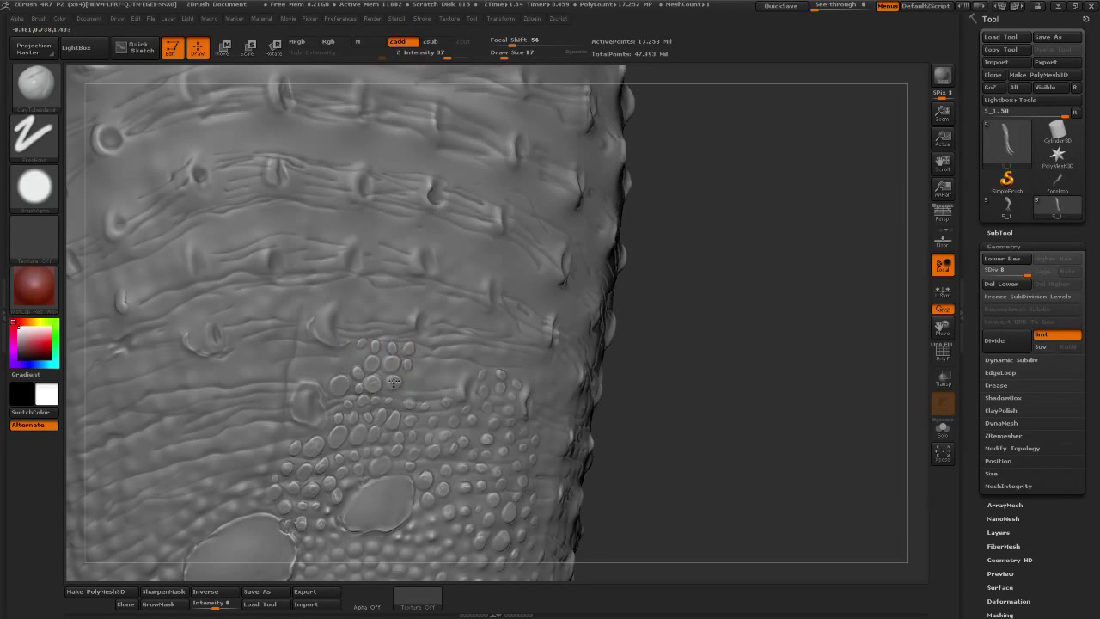
pyautogui.moveTo(436, 365); pyautogui.dragTo(478, 367)
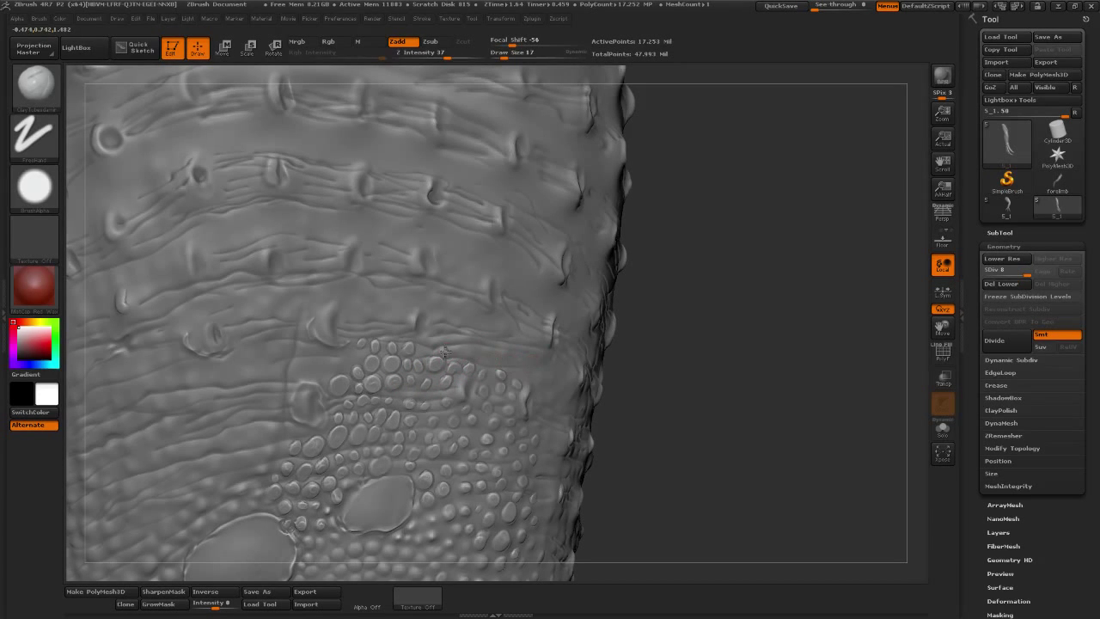
pyautogui.moveTo(468, 350); pyautogui.dragTo(506, 354)
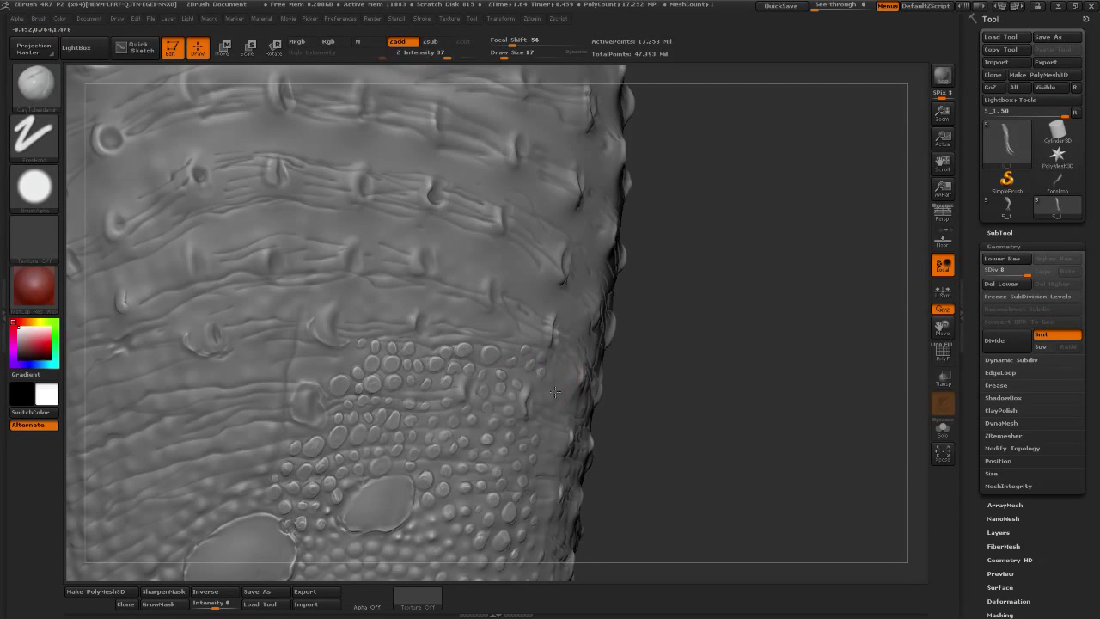
# - Turn the leg to its side and front and add a short row of bubble scales
pyautogui.moveTo(729, 388); pyautogui.dragTo(568, 362)
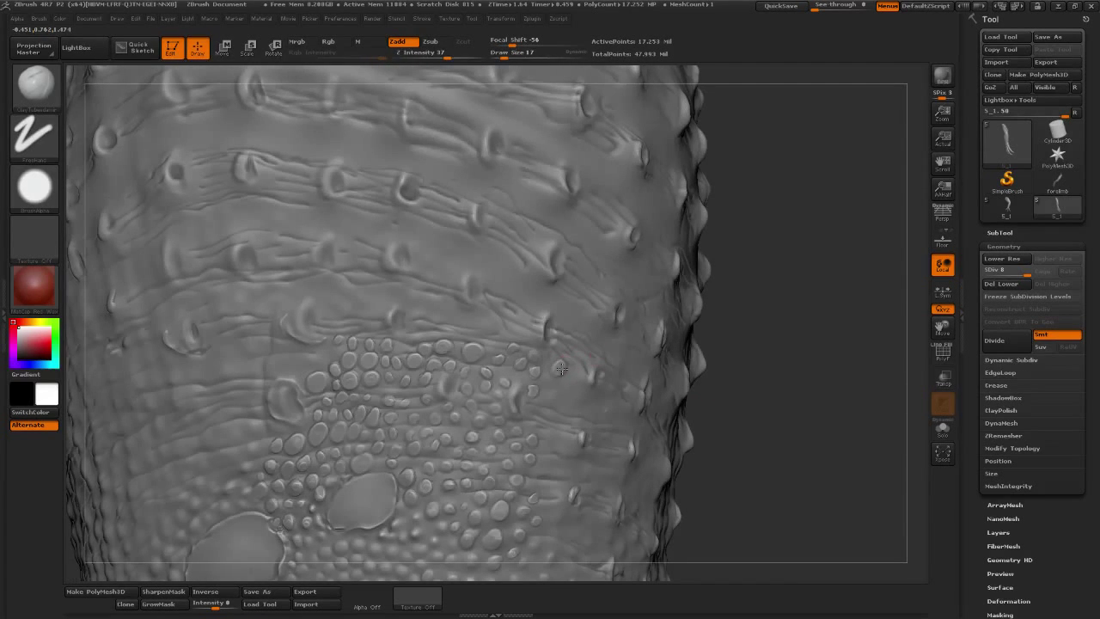
pyautogui.click(541, 381)
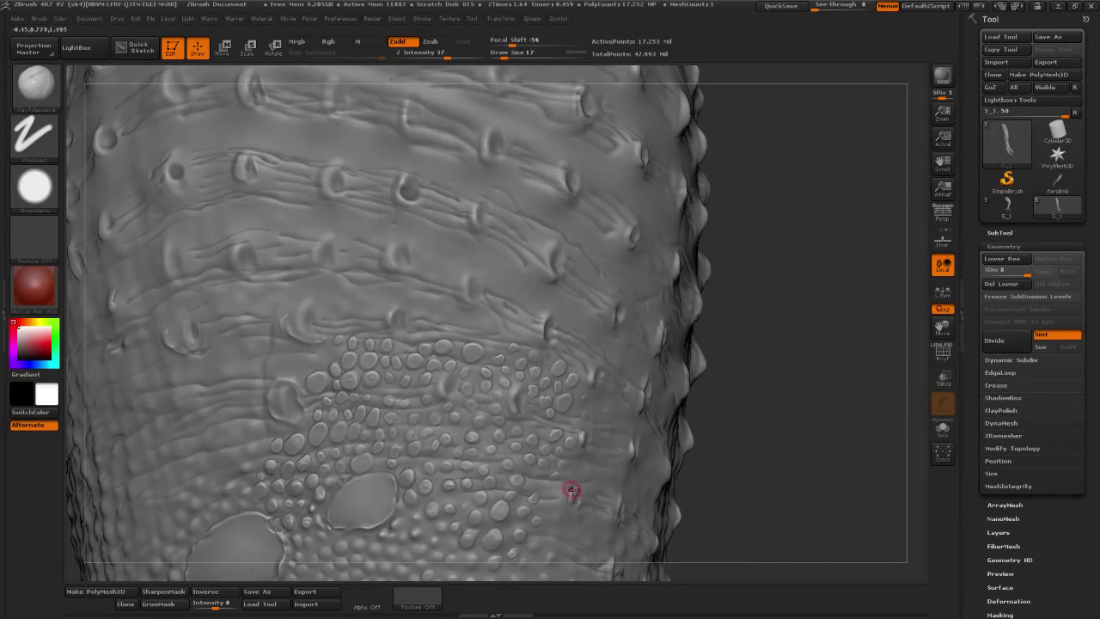
pyautogui.moveTo(735, 388)
pyautogui.mouseDown()
pyautogui.moveTo(762, 360)
pyautogui.moveTo(753, 375)
pyautogui.moveTo(800, 359)
pyautogui.mouseUp()
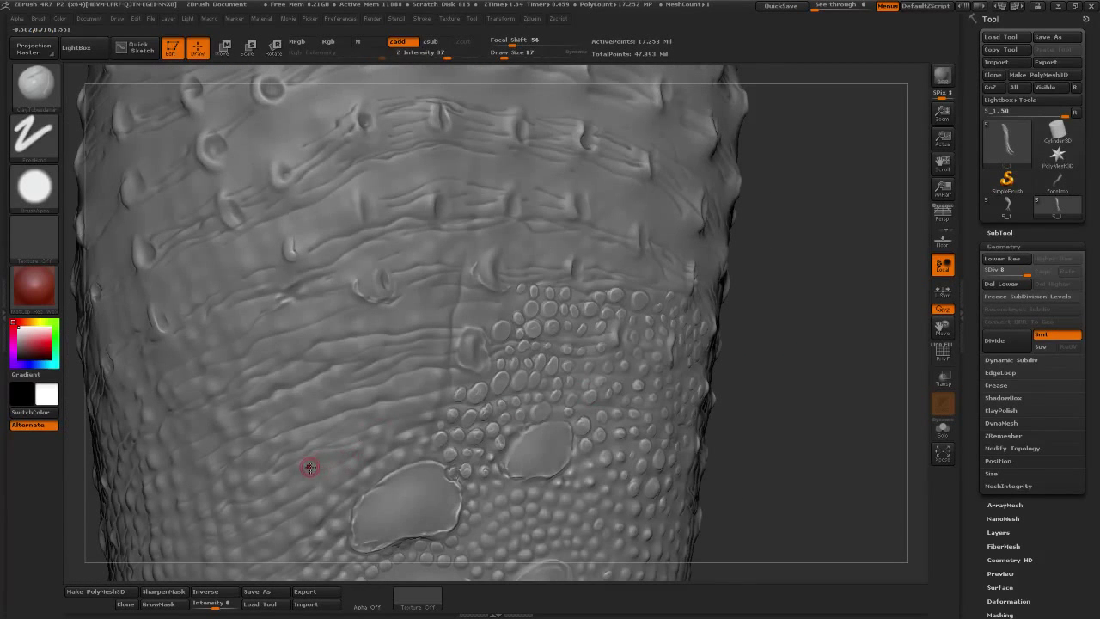
pyautogui.moveTo(310, 463); pyautogui.dragTo(336, 482)
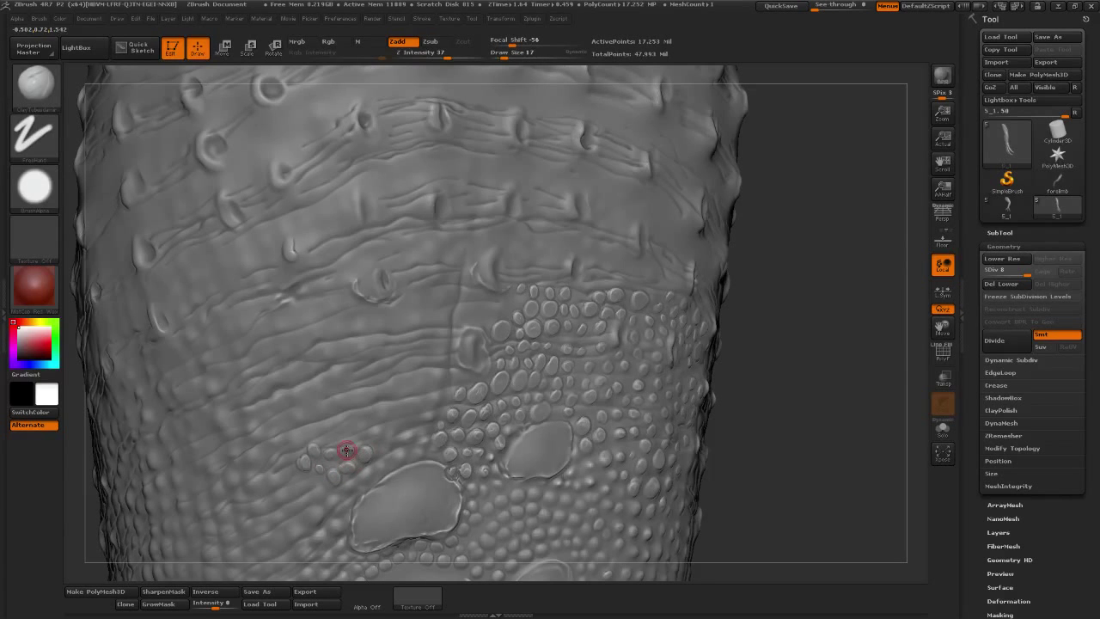
pyautogui.click(354, 417)
pyautogui.click(374, 413)
pyautogui.click(364, 434)
pyautogui.click(392, 414)
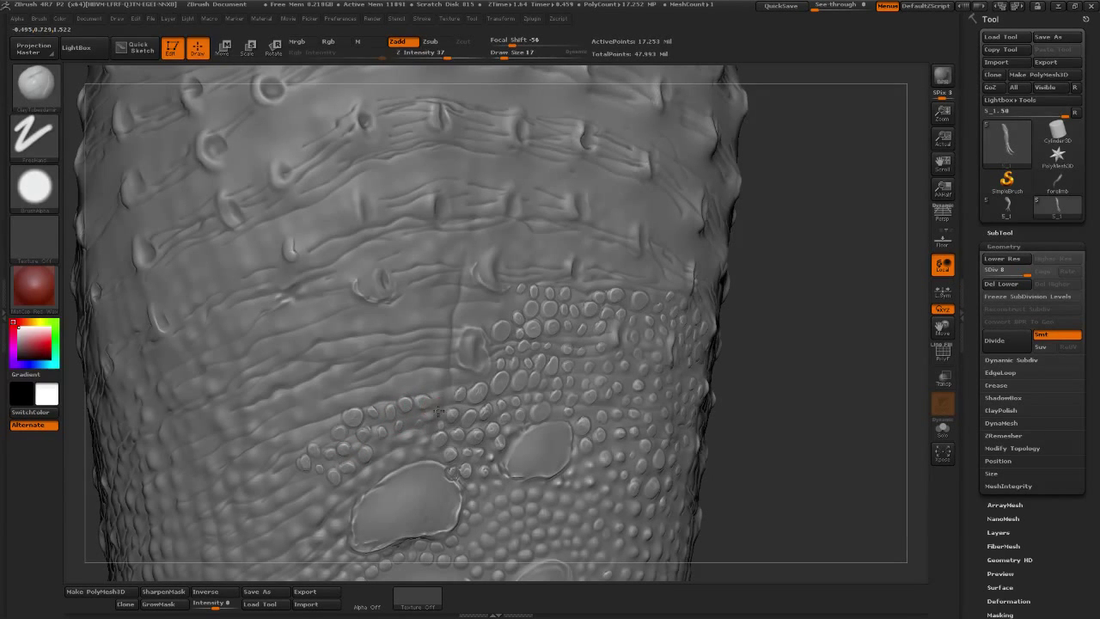
# - Rotate the leg and stud bubble scales into the wrinkled skin
pyautogui.moveTo(792, 335); pyautogui.dragTo(639, 335)
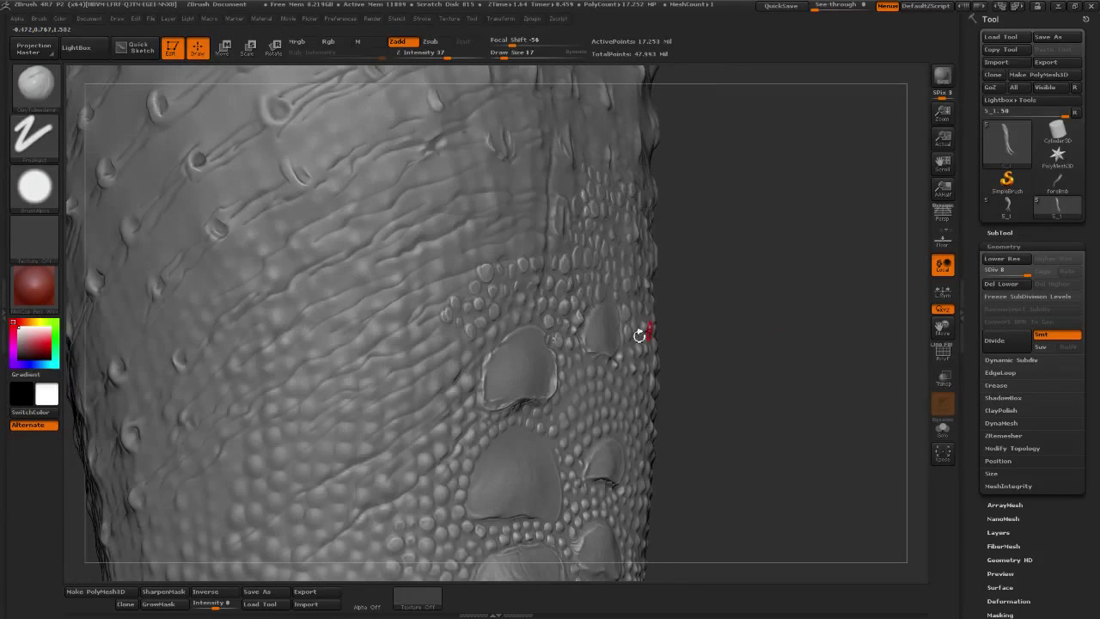
pyautogui.click(320, 421)
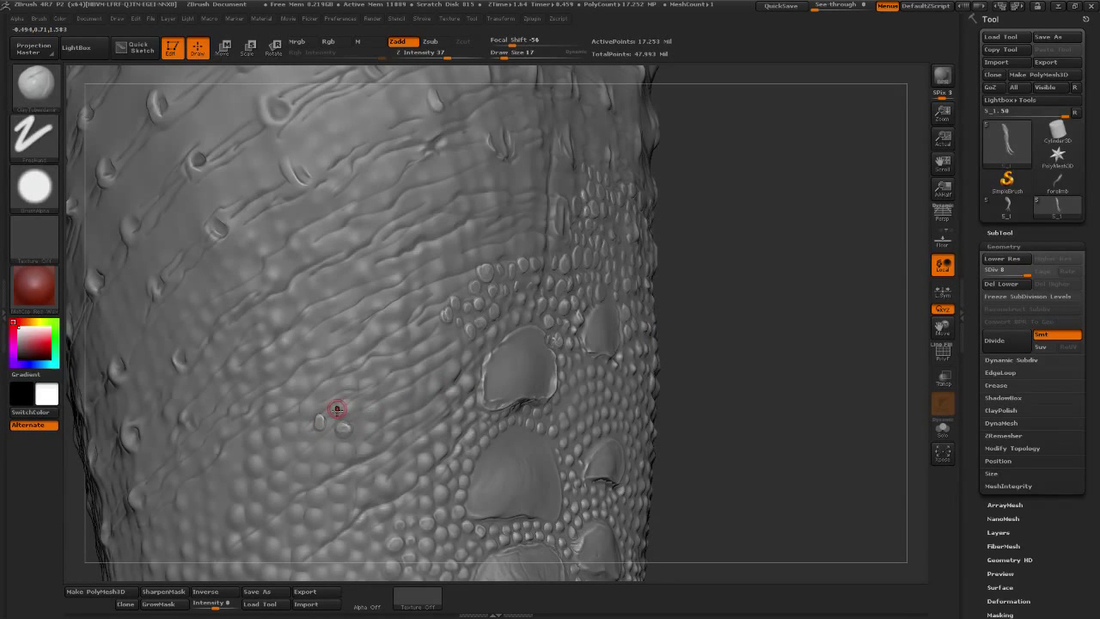
pyautogui.click(339, 407)
pyautogui.click(344, 429)
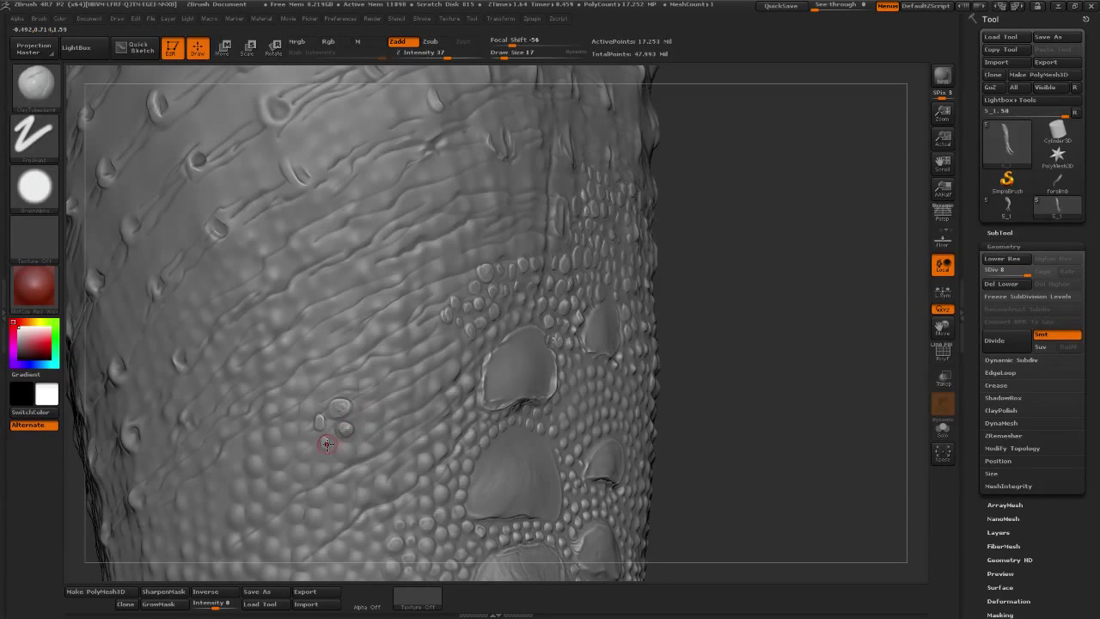
pyautogui.click(325, 443)
pyautogui.click(326, 465)
pyautogui.click(344, 448)
# - Add more small bubble scales and extend the row to the right
pyautogui.click(305, 448)
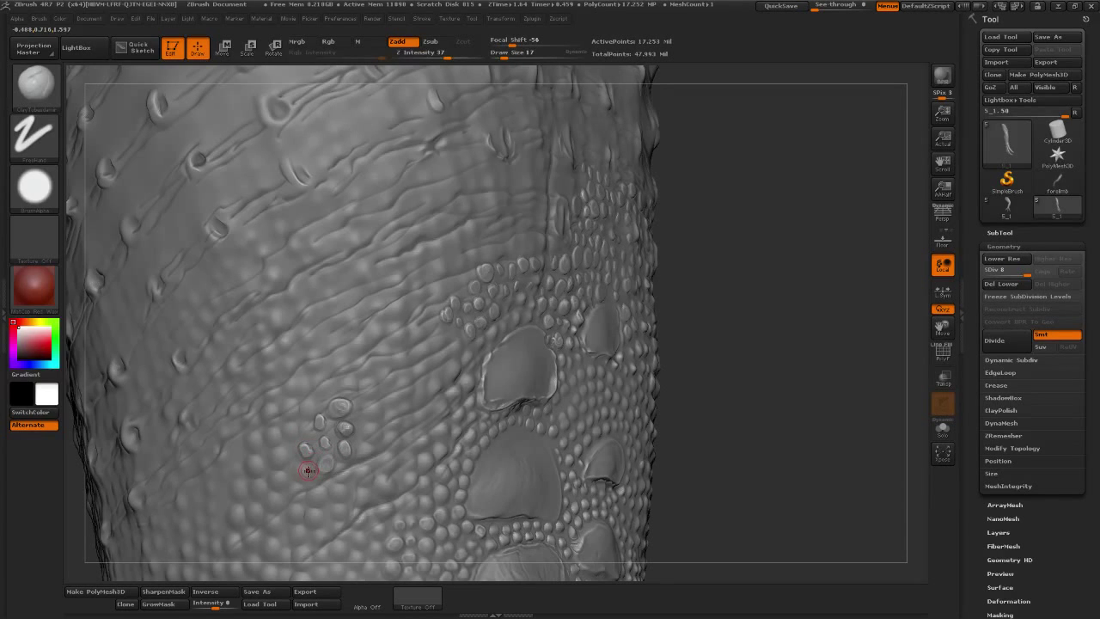
pyautogui.click(306, 468)
pyautogui.click(282, 453)
pyautogui.click(294, 424)
pyautogui.click(373, 408)
pyautogui.click(409, 395)
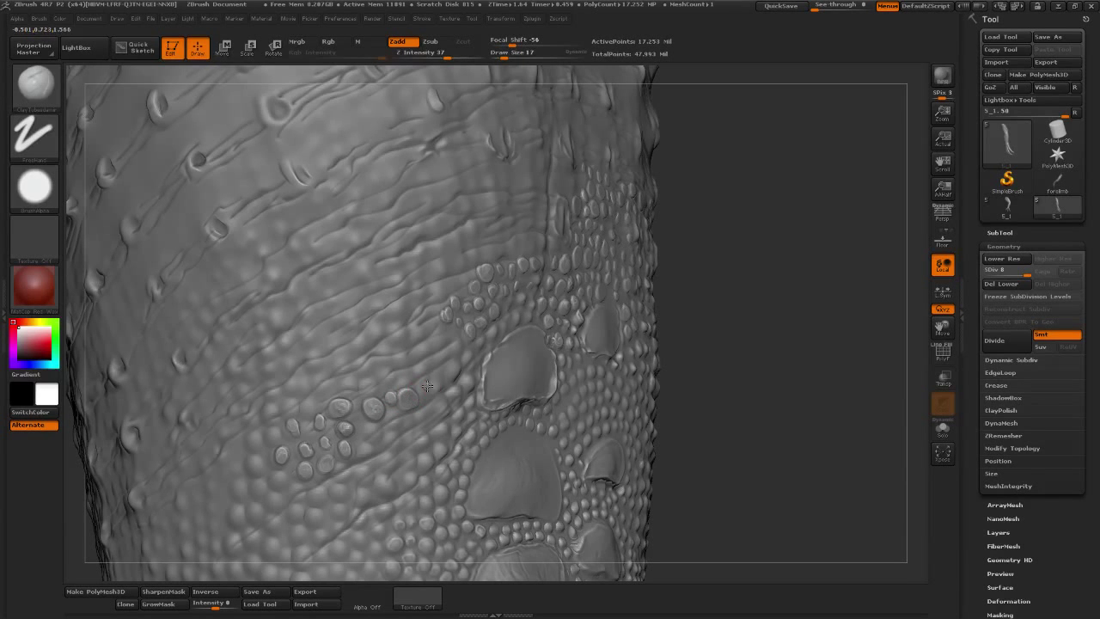
pyautogui.click(427, 387)
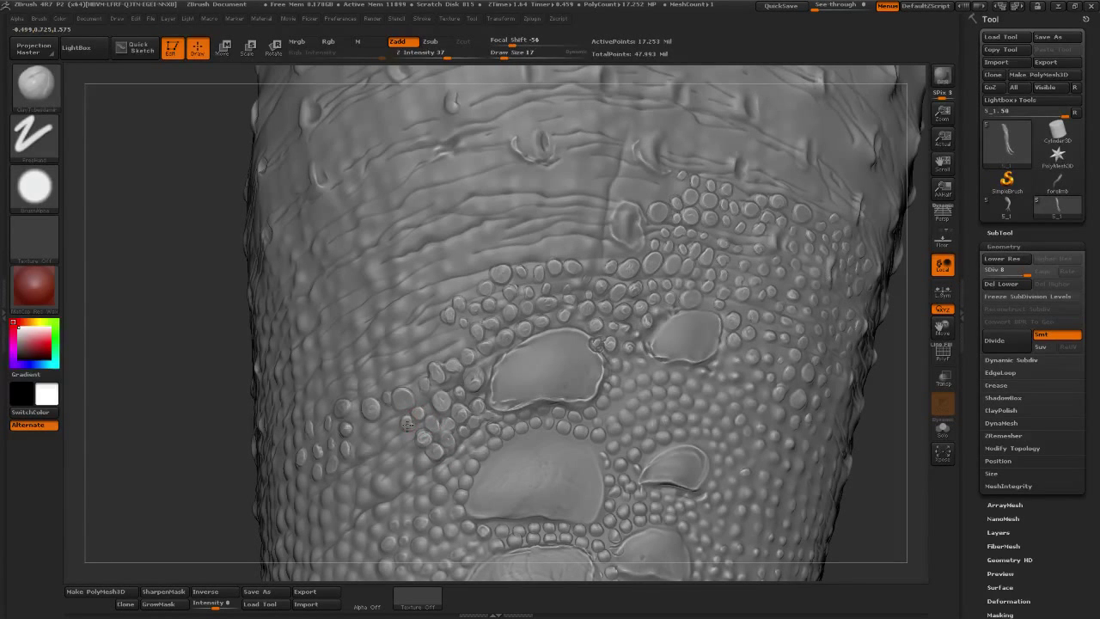
# - Zoom into the scaly patch and sculpt a short row of small scale bumps
pyautogui.moveTo(255, 402)
pyautogui.mouseDown()
pyautogui.moveTo(570, 324)
pyautogui.moveTo(761, 255)
pyautogui.mouseUp()
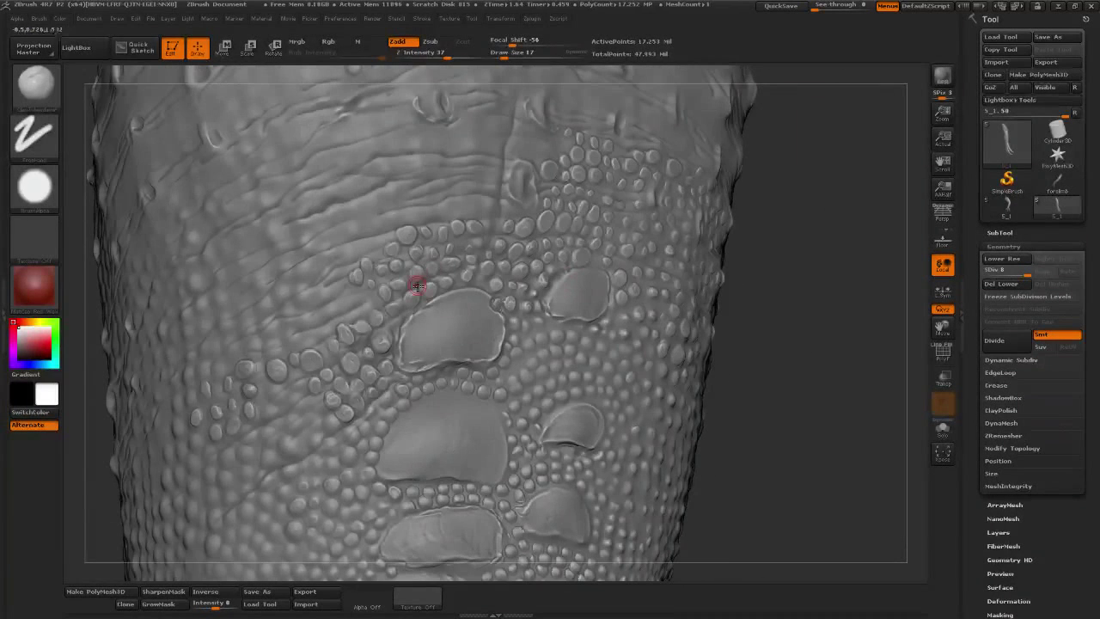
pyautogui.moveTo(343, 331); pyautogui.dragTo(362, 331)
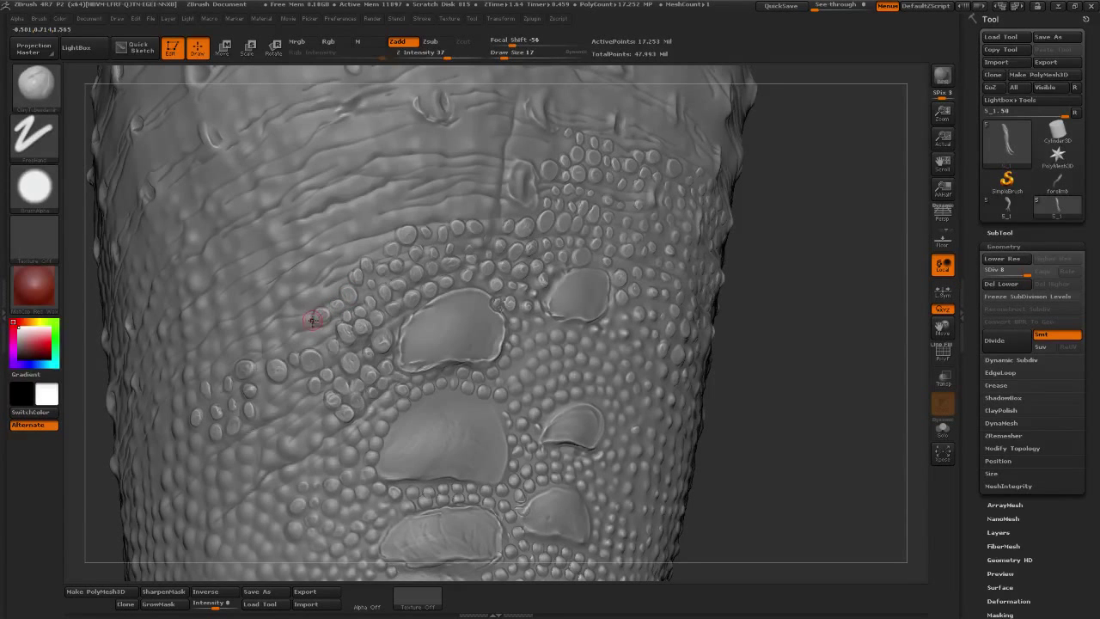
pyautogui.moveTo(313, 320)
pyautogui.mouseDown()
pyautogui.moveTo(254, 341)
pyautogui.moveTo(292, 348)
pyautogui.moveTo(319, 336)
pyautogui.moveTo(263, 398)
pyautogui.moveTo(270, 410)
pyautogui.moveTo(294, 399)
pyautogui.moveTo(297, 378)
pyautogui.mouseUp()
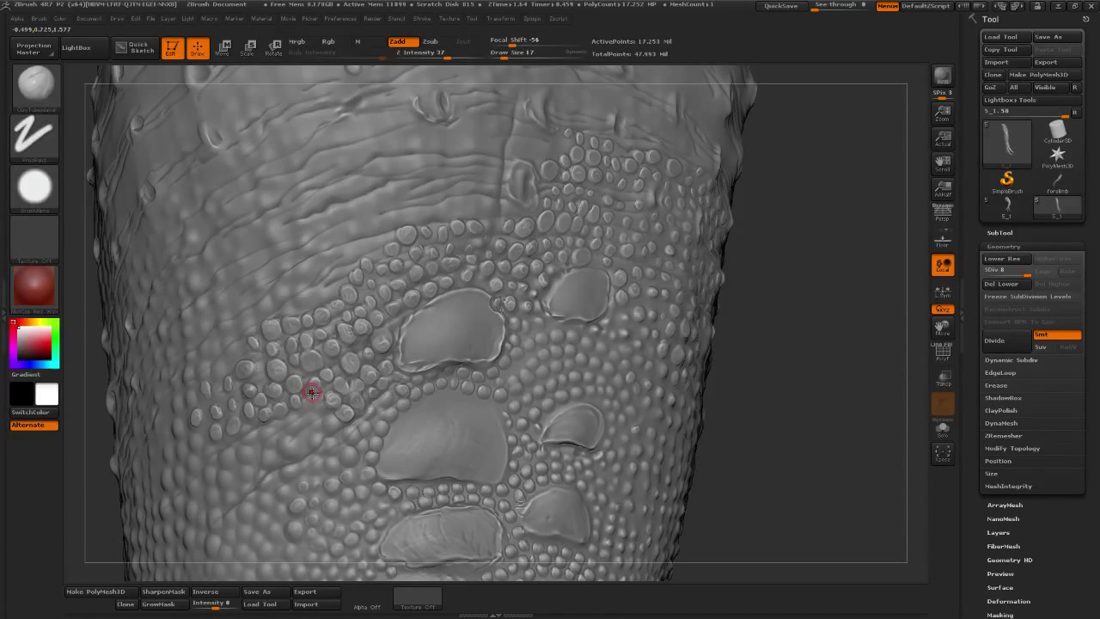
pyautogui.moveTo(311, 420)
pyautogui.mouseDown()
pyautogui.moveTo(301, 438)
pyautogui.moveTo(334, 387)
pyautogui.moveTo(370, 370)
pyautogui.moveTo(344, 422)
pyautogui.moveTo(246, 447)
pyautogui.moveTo(249, 456)
pyautogui.mouseUp()
pyautogui.click(225, 465)
pyautogui.click(287, 450)
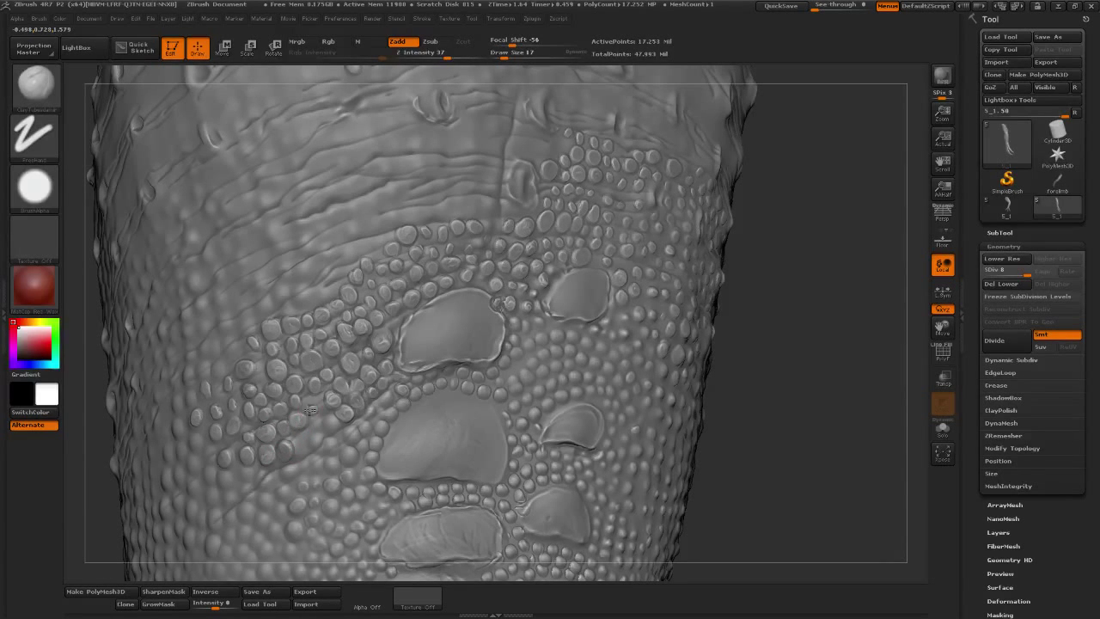
pyautogui.click(310, 432)
pyautogui.click(315, 426)
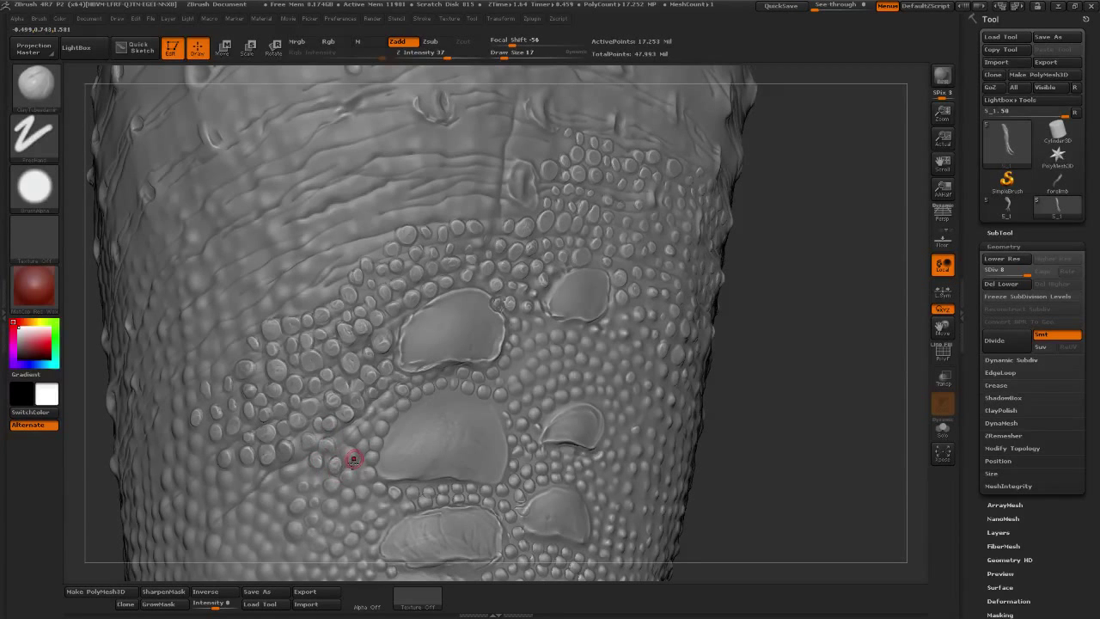
pyautogui.click(365, 427)
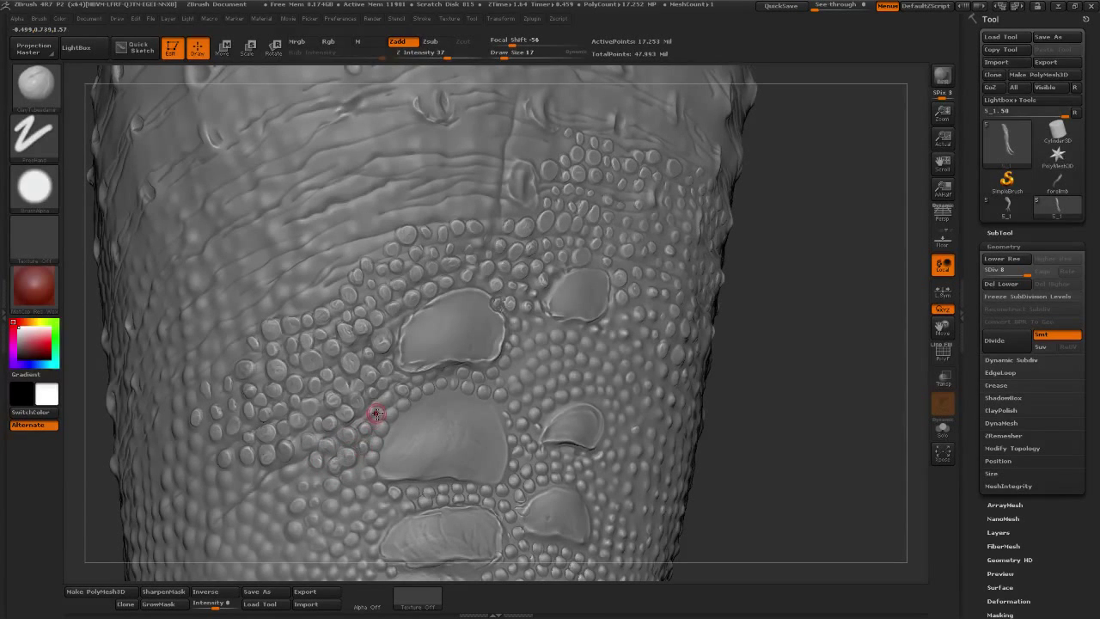
# - Rotate the leg and stamp a cluster of raised bumps up the middle of the shin
pyautogui.moveTo(773, 375)
pyautogui.mouseDown()
pyautogui.moveTo(822, 375)
pyautogui.moveTo(709, 378)
pyautogui.mouseUp()
pyautogui.moveTo(765, 431)
pyautogui.mouseDown()
pyautogui.moveTo(763, 448)
pyautogui.moveTo(795, 497)
pyautogui.moveTo(696, 506)
pyautogui.moveTo(729, 527)
pyautogui.moveTo(660, 502)
pyautogui.moveTo(737, 476)
pyautogui.moveTo(600, 368)
pyautogui.moveTo(699, 364)
pyautogui.moveTo(733, 297)
pyautogui.moveTo(738, 472)
pyautogui.moveTo(691, 469)
pyautogui.moveTo(736, 405)
pyautogui.moveTo(839, 452)
pyautogui.moveTo(744, 441)
pyautogui.moveTo(819, 434)
pyautogui.moveTo(858, 355)
pyautogui.moveTo(842, 412)
pyautogui.moveTo(898, 422)
pyautogui.moveTo(824, 331)
pyautogui.moveTo(844, 392)
pyautogui.moveTo(627, 363)
pyautogui.mouseUp()
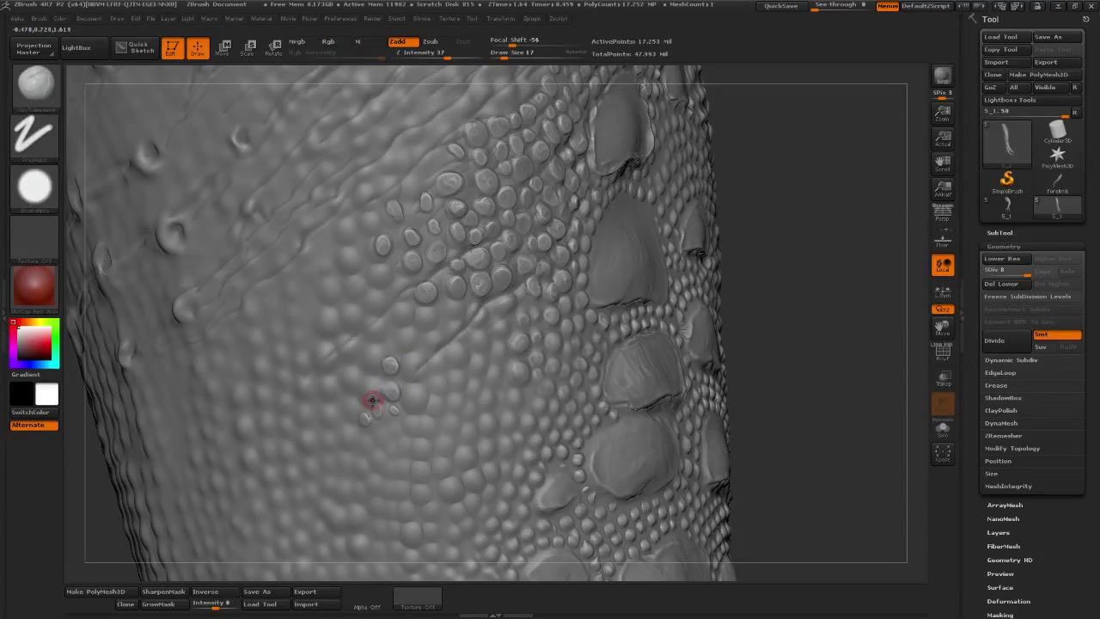
pyautogui.click(387, 386)
pyautogui.click(419, 393)
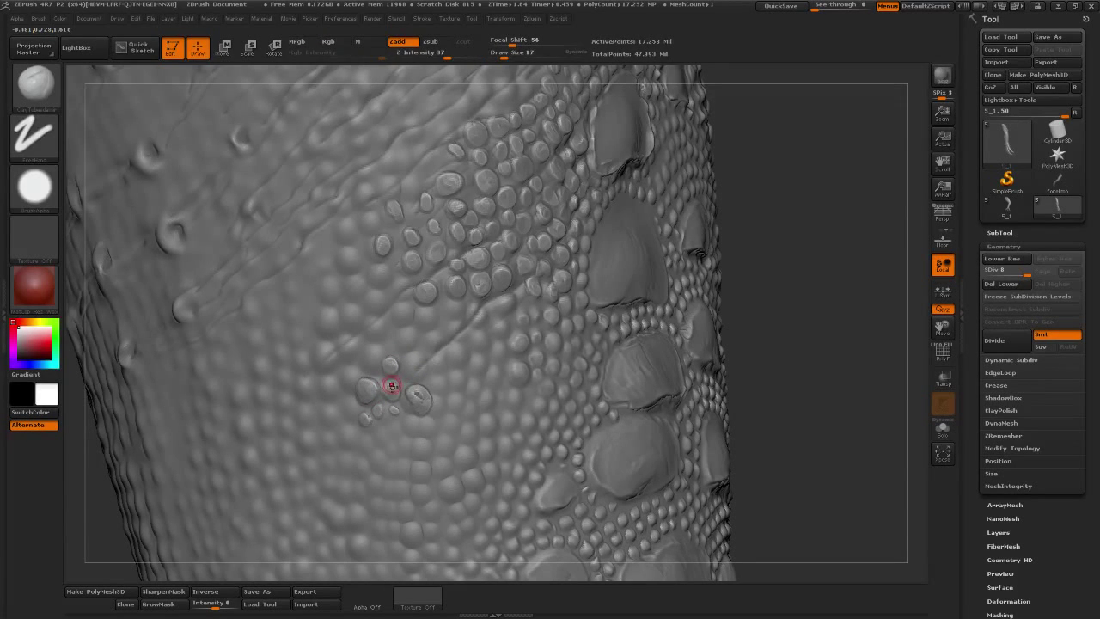
pyautogui.click(408, 368)
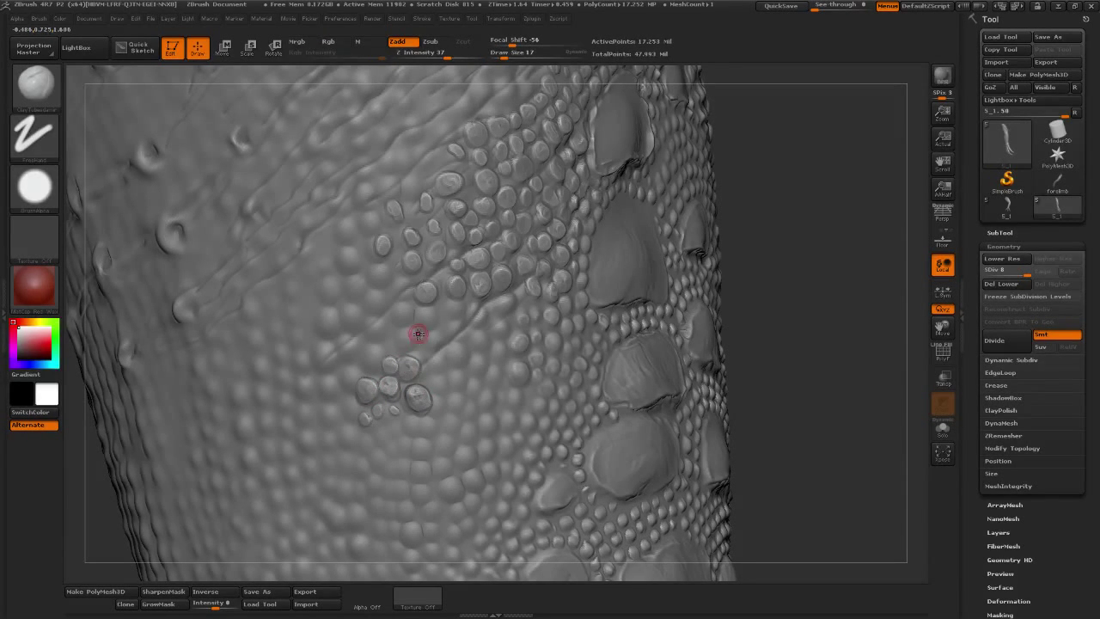
pyautogui.click(401, 339)
pyautogui.click(369, 356)
pyautogui.click(372, 333)
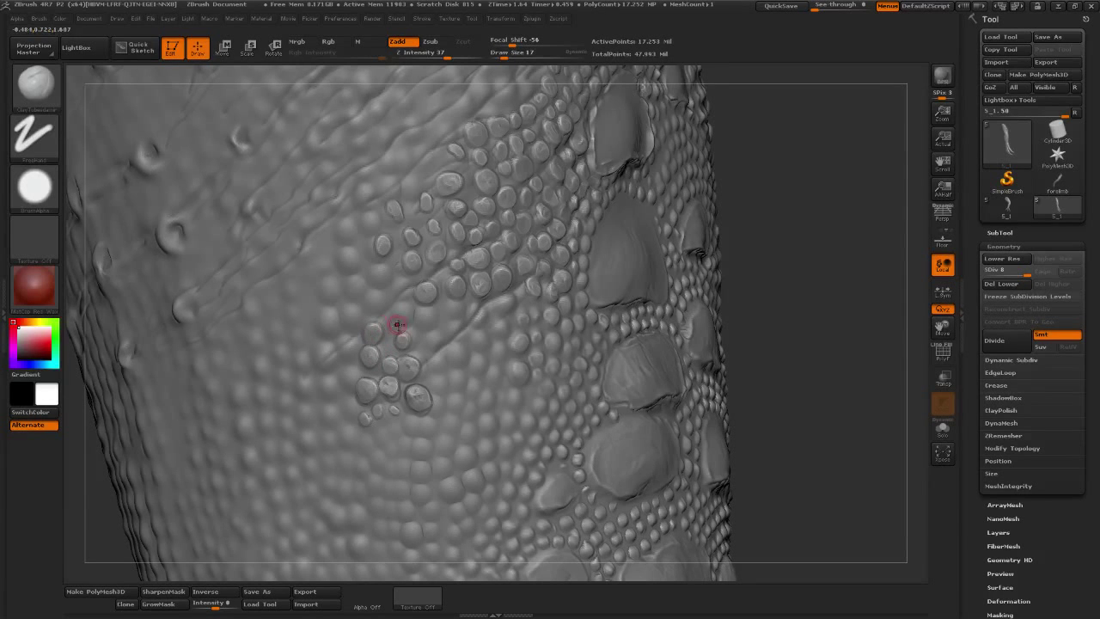
pyautogui.click(399, 311)
pyautogui.click(431, 317)
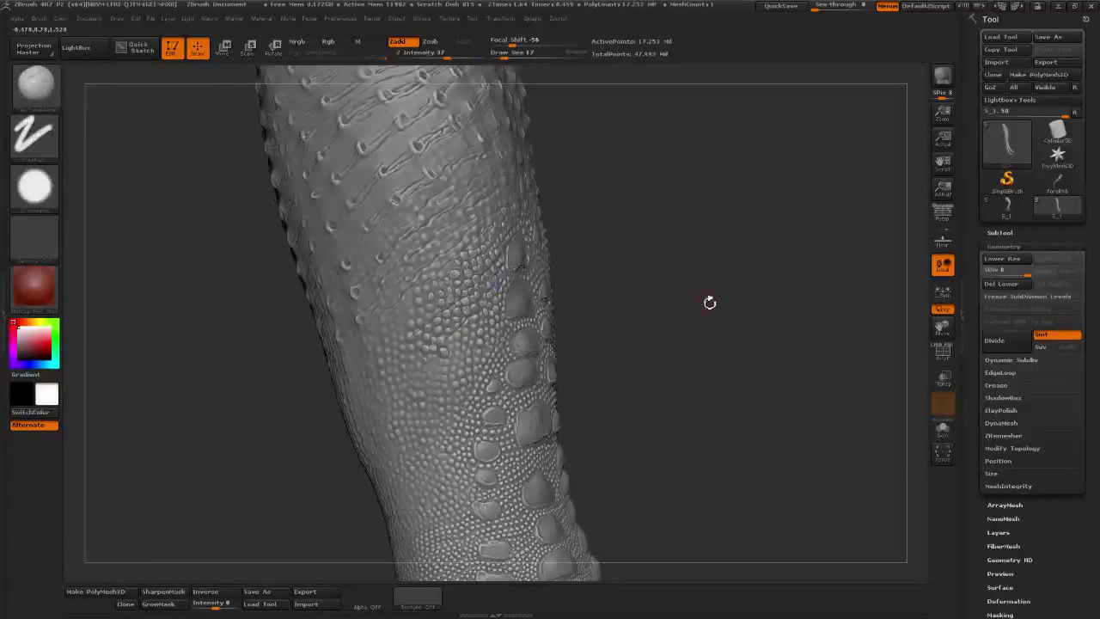
# - Zoom out and orbit to see thigh, shin and clawed toes together
pyautogui.moveTo(709, 303); pyautogui.dragTo(628, 320)
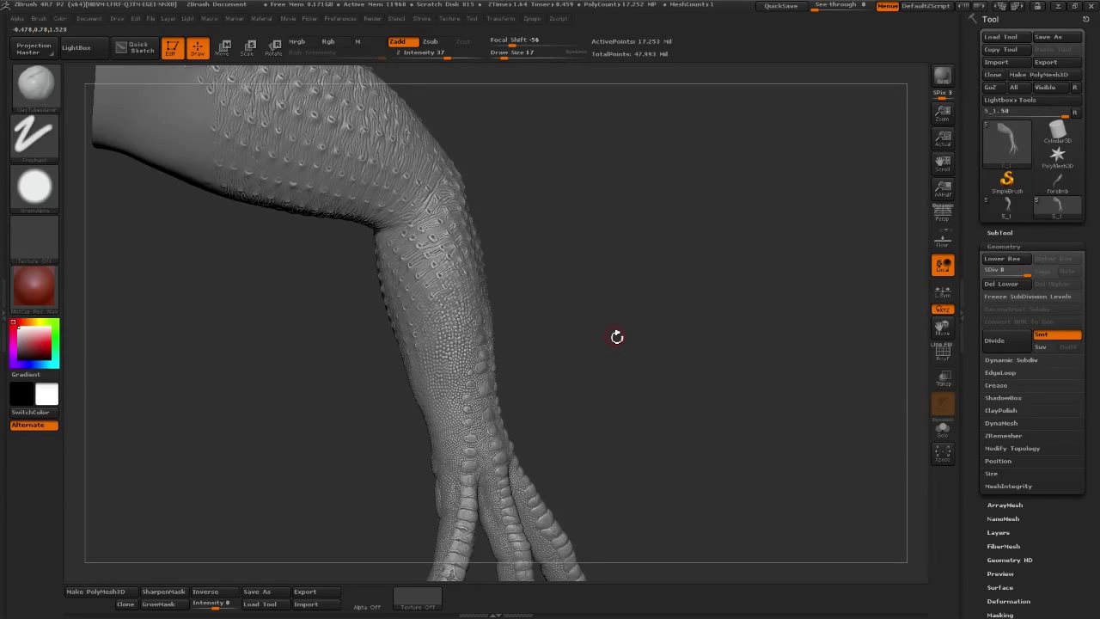
pyautogui.moveTo(659, 363)
pyautogui.mouseDown()
pyautogui.moveTo(723, 403)
pyautogui.moveTo(747, 437)
pyautogui.moveTo(756, 427)
pyautogui.moveTo(737, 439)
pyautogui.moveTo(707, 422)
pyautogui.moveTo(709, 383)
pyautogui.moveTo(678, 375)
pyautogui.moveTo(696, 412)
pyautogui.moveTo(710, 390)
pyautogui.moveTo(692, 390)
pyautogui.mouseUp()
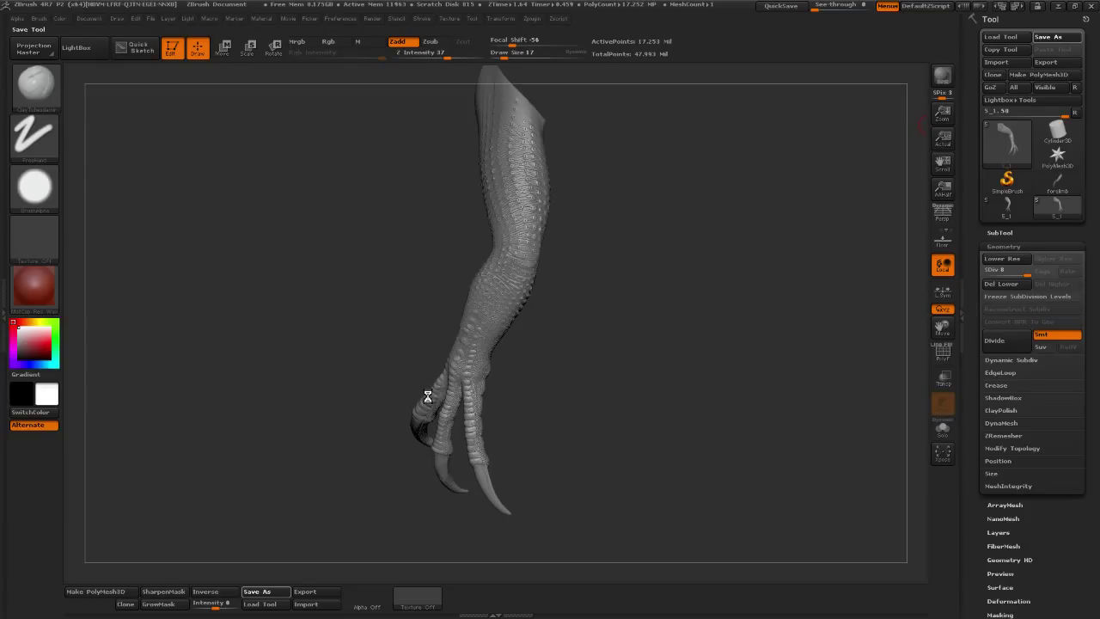
# - Save the tool as 3b.ztl in the Deinocheirus folder with Ctrl+S
pyautogui.hotkey('ctrl', 's')
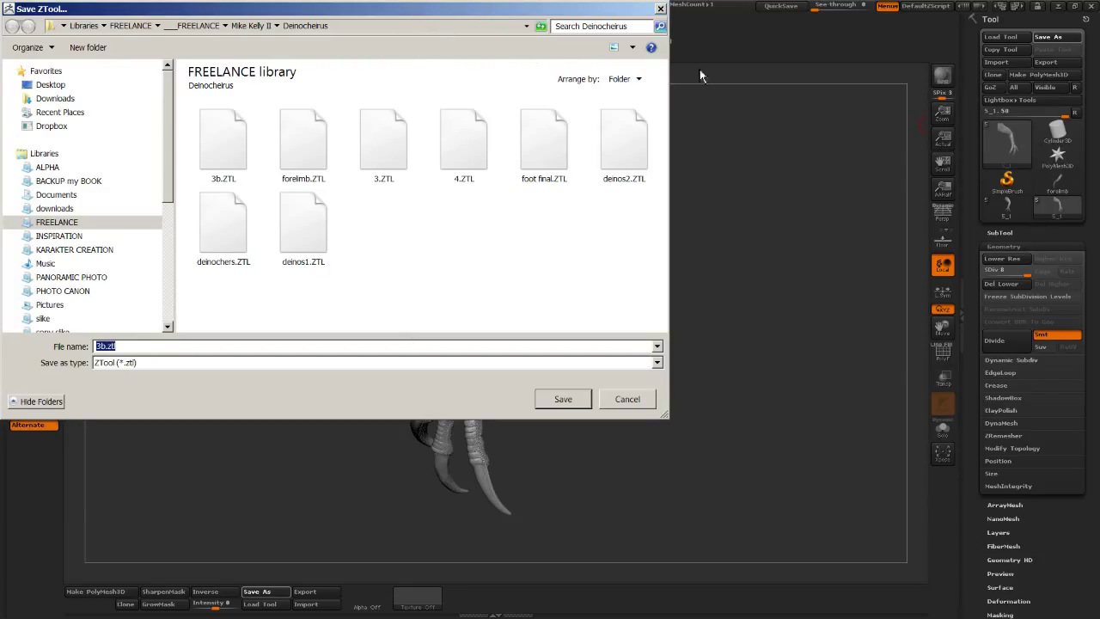
pyautogui.press('Escape')
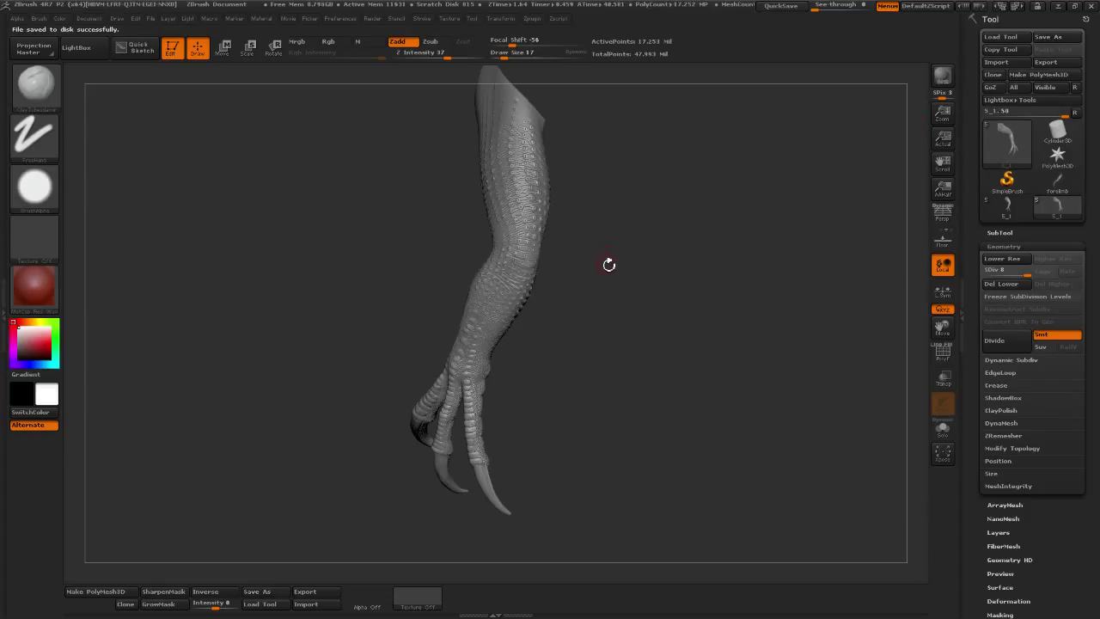
# - Turn the leg and zoom in to inspect the knee bend's scale texture
pyautogui.moveTo(624, 297); pyautogui.dragTo(641, 302)
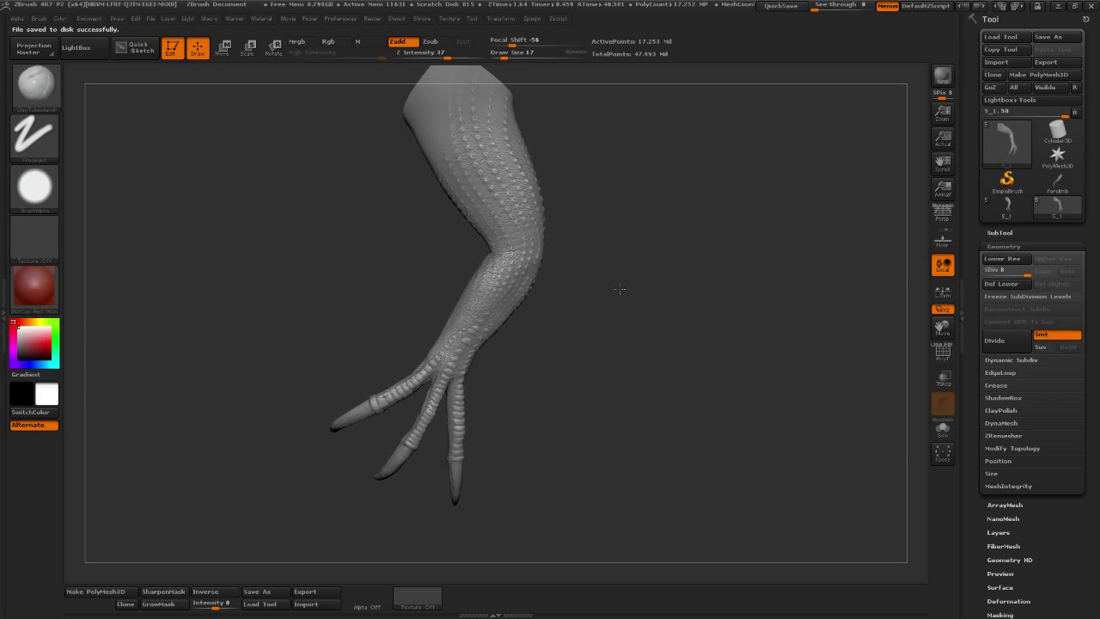
pyautogui.scroll(5, 619, 288)
pyautogui.scroll(1, 790, 318)
pyautogui.scroll(2, 717, 414)
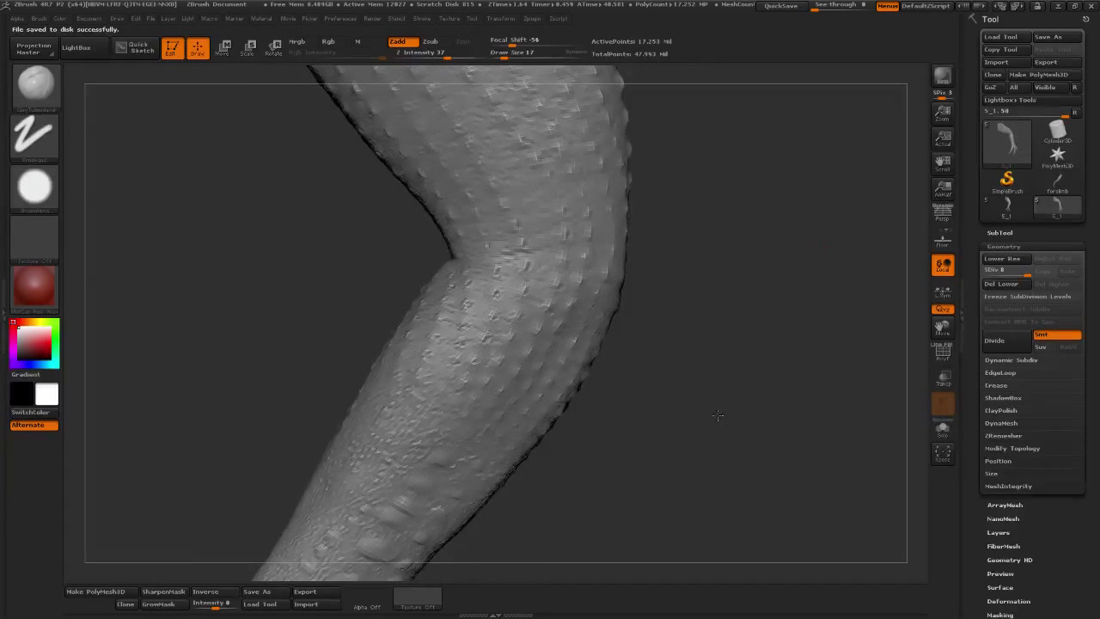
pyautogui.moveTo(837, 355)
pyautogui.mouseDown()
pyautogui.moveTo(822, 353)
pyautogui.moveTo(829, 347)
pyautogui.mouseUp()
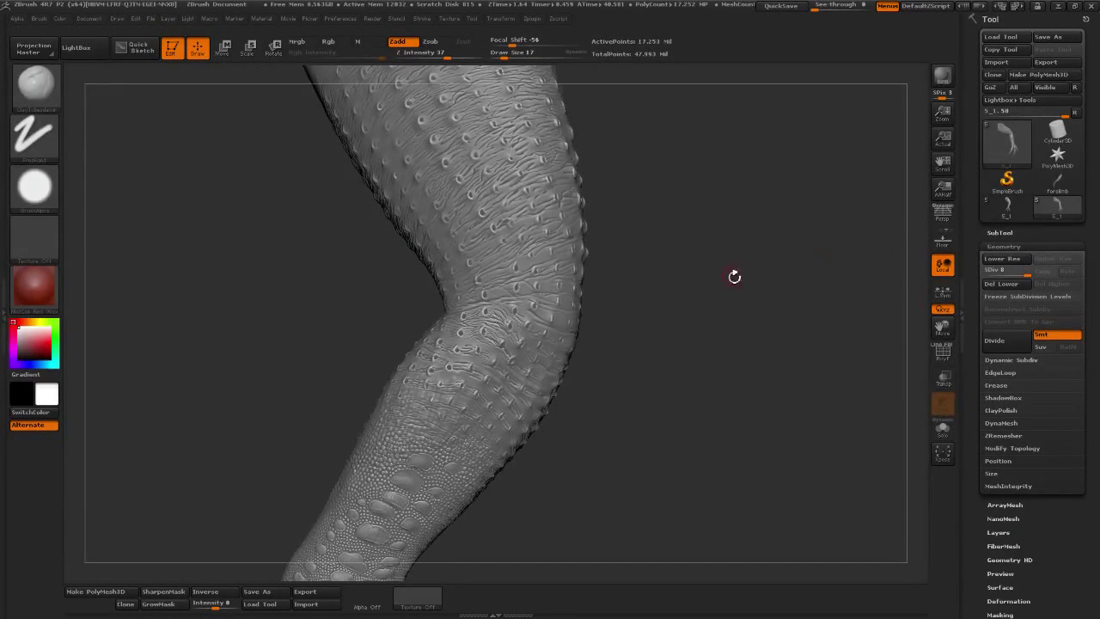
pyautogui.moveTo(712, 336); pyautogui.dragTo(756, 297)
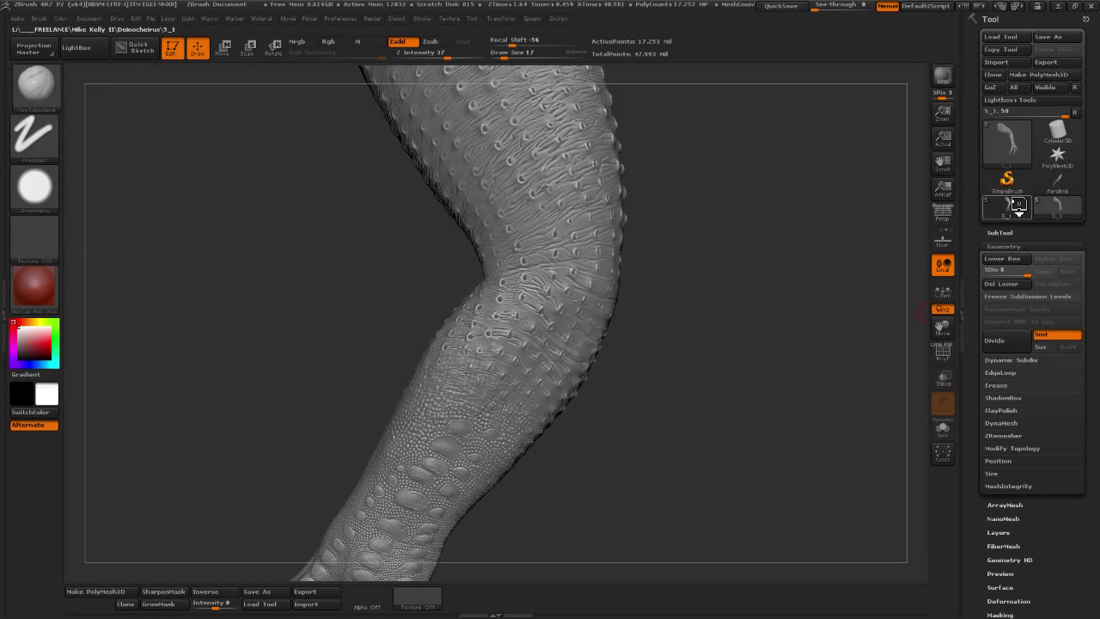
pyautogui.click(1018, 204)
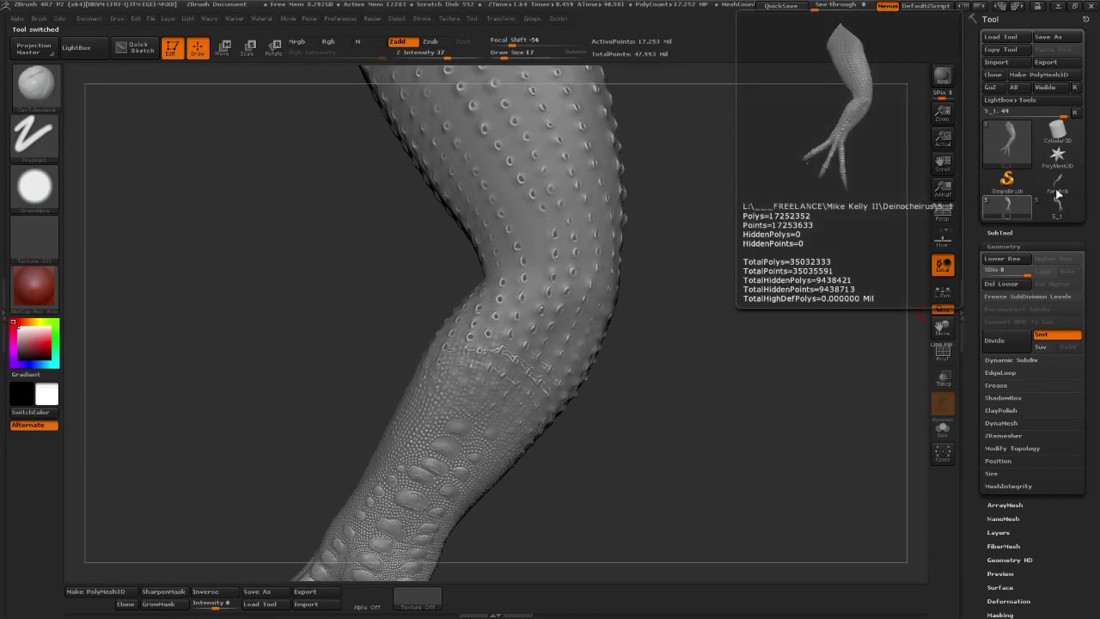
pyautogui.moveTo(1056, 182)
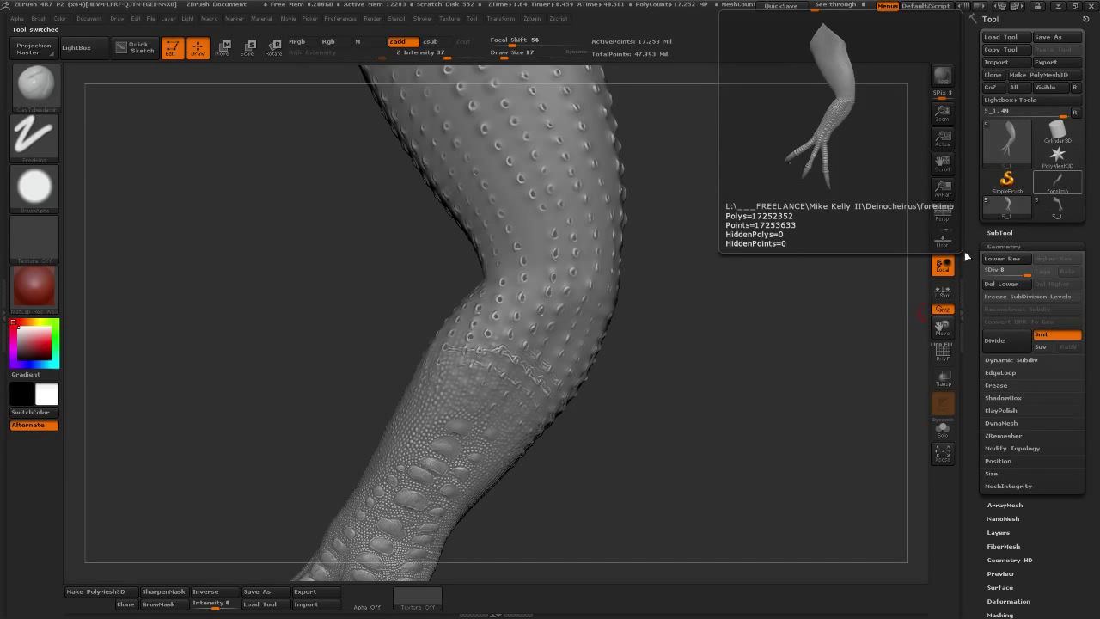
pyautogui.moveTo(787, 339)
pyautogui.mouseDown()
pyautogui.moveTo(780, 376)
pyautogui.moveTo(640, 265)
pyautogui.mouseUp()
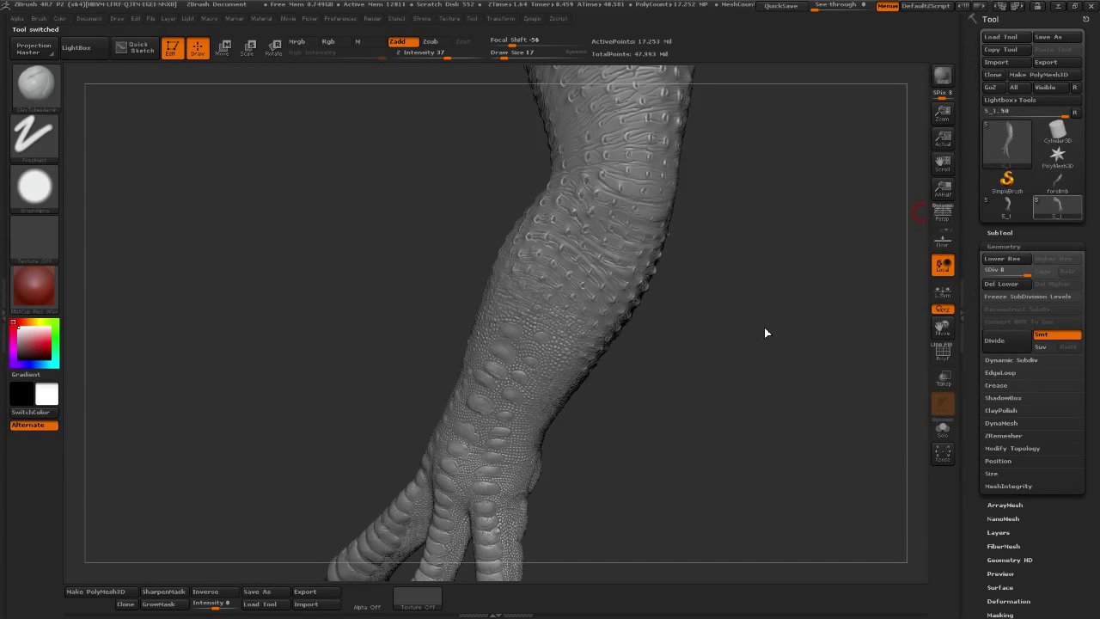
pyautogui.moveTo(800, 320)
pyautogui.mouseDown()
pyautogui.moveTo(813, 321)
pyautogui.moveTo(751, 346)
pyautogui.moveTo(760, 288)
pyautogui.moveTo(766, 356)
pyautogui.moveTo(808, 349)
pyautogui.mouseUp()
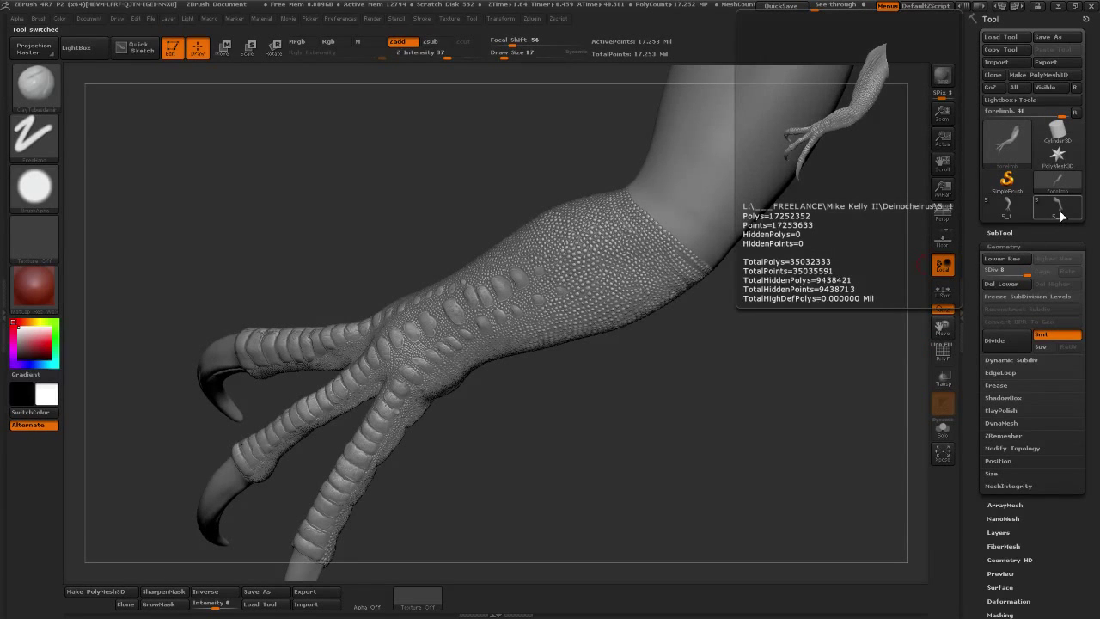
pyautogui.moveTo(1057, 206)
pyautogui.click(1057, 208)
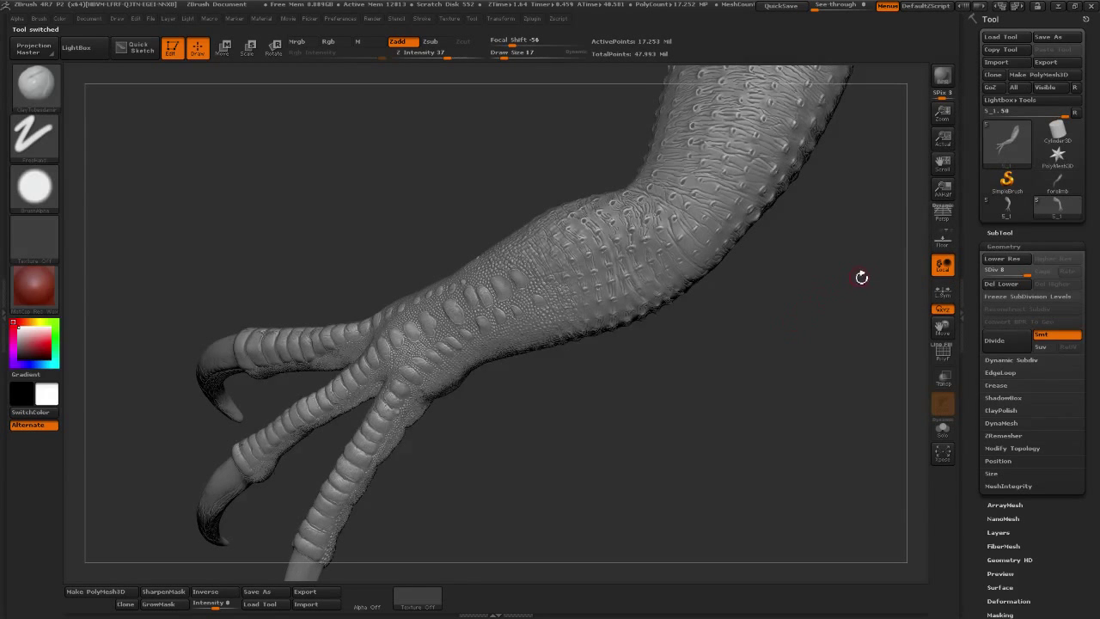
pyautogui.moveTo(859, 277)
pyautogui.mouseDown()
pyautogui.moveTo(766, 383)
pyautogui.moveTo(692, 375)
pyautogui.moveTo(650, 400)
pyautogui.moveTo(724, 364)
pyautogui.moveTo(764, 361)
pyautogui.moveTo(826, 447)
pyautogui.moveTo(877, 431)
pyautogui.mouseUp()
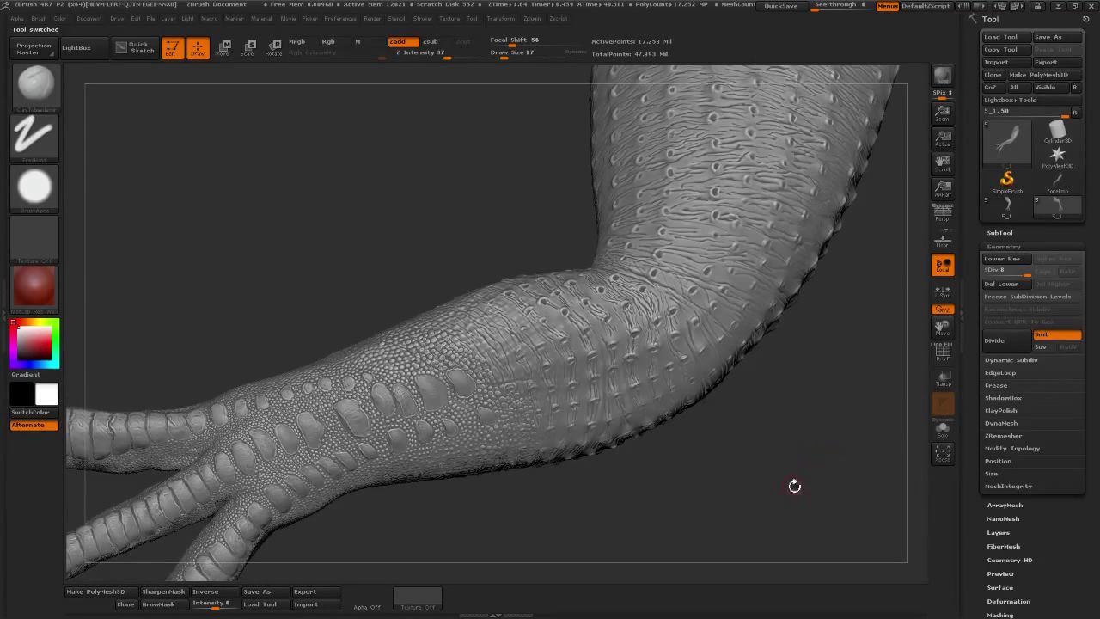
pyautogui.moveTo(793, 487)
pyautogui.mouseDown()
pyautogui.moveTo(783, 487)
pyautogui.moveTo(842, 522)
pyautogui.moveTo(834, 459)
pyautogui.moveTo(790, 469)
pyautogui.moveTo(805, 516)
pyautogui.mouseUp()
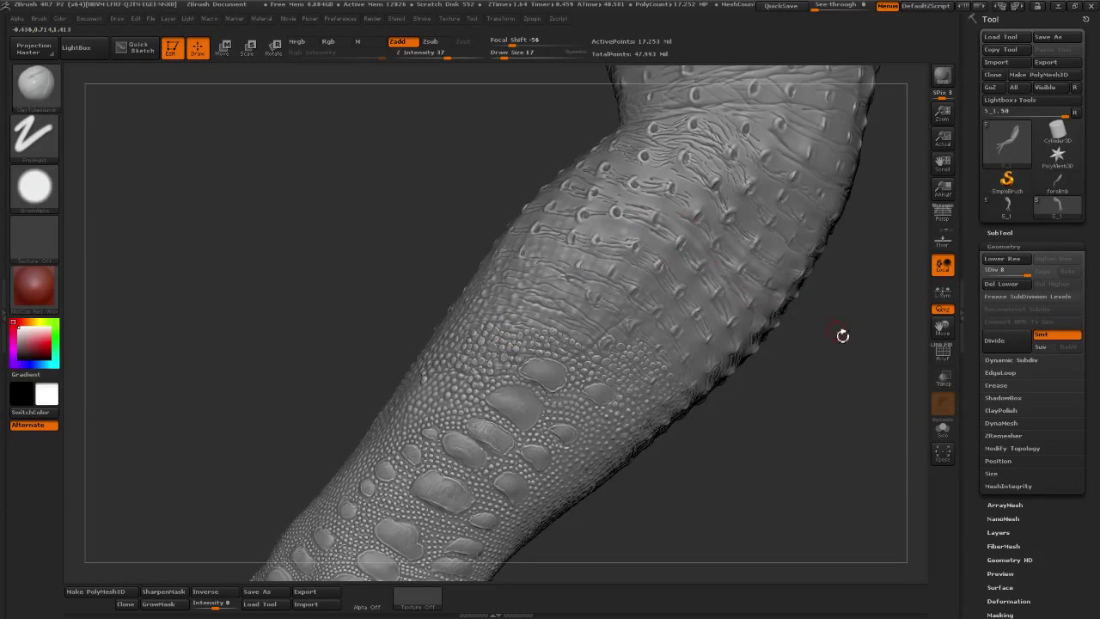
pyautogui.moveTo(854, 358); pyautogui.dragTo(653, 404)
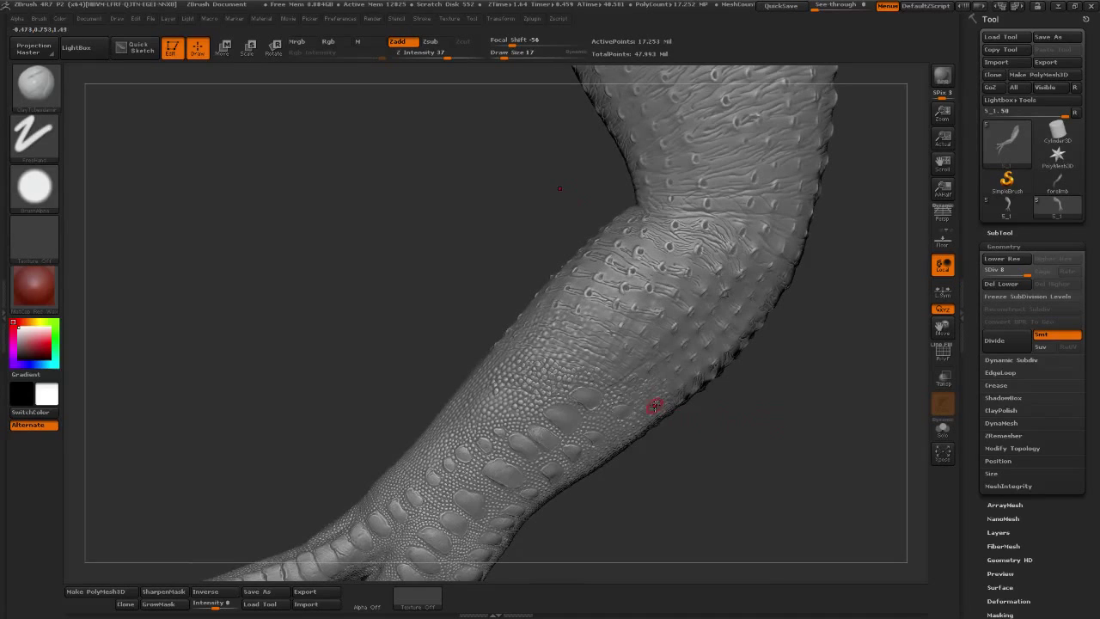
pyautogui.moveTo(721, 462)
pyautogui.mouseDown()
pyautogui.moveTo(786, 466)
pyautogui.moveTo(771, 447)
pyautogui.moveTo(720, 465)
pyautogui.moveTo(773, 506)
pyautogui.moveTo(712, 441)
pyautogui.moveTo(736, 449)
pyautogui.moveTo(695, 401)
pyautogui.moveTo(499, 342)
pyautogui.mouseUp()
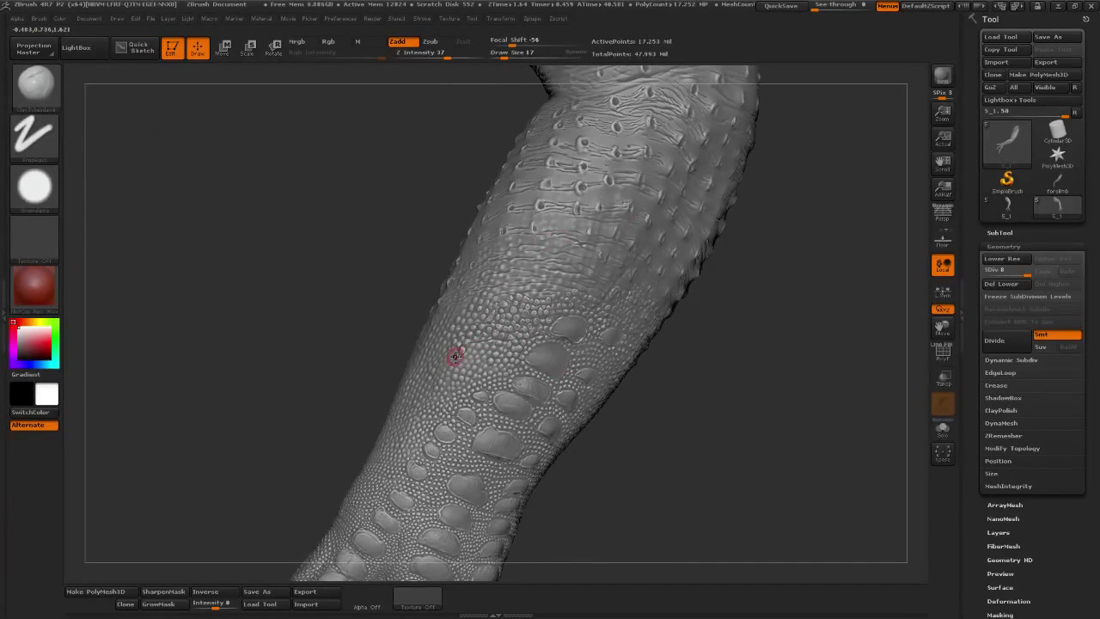
pyautogui.moveTo(694, 366); pyautogui.dragTo(412, 421)
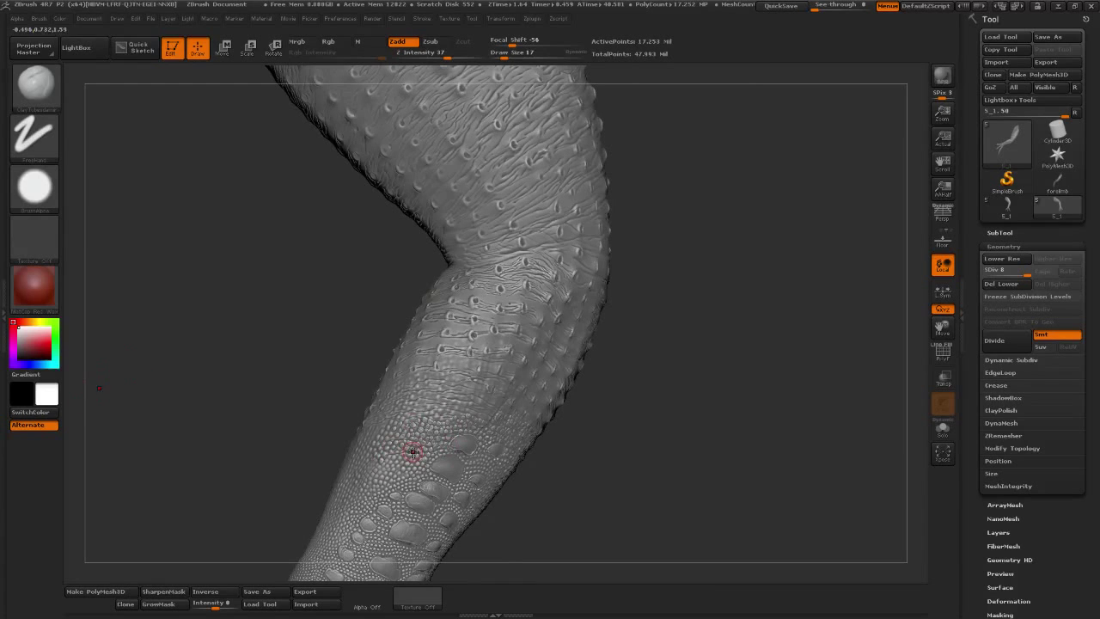
pyautogui.moveTo(741, 367); pyautogui.dragTo(708, 307)
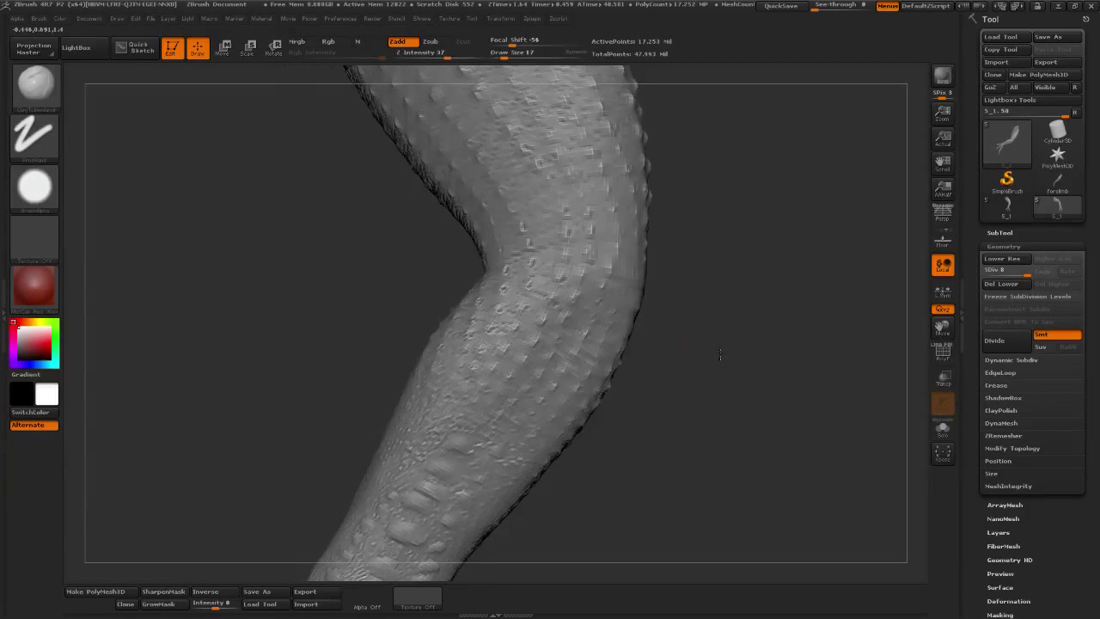
pyautogui.moveTo(822, 330)
pyautogui.mouseDown()
pyautogui.moveTo(716, 474)
pyautogui.moveTo(733, 421)
pyautogui.moveTo(682, 444)
pyautogui.moveTo(805, 410)
pyautogui.moveTo(730, 388)
pyautogui.mouseUp()
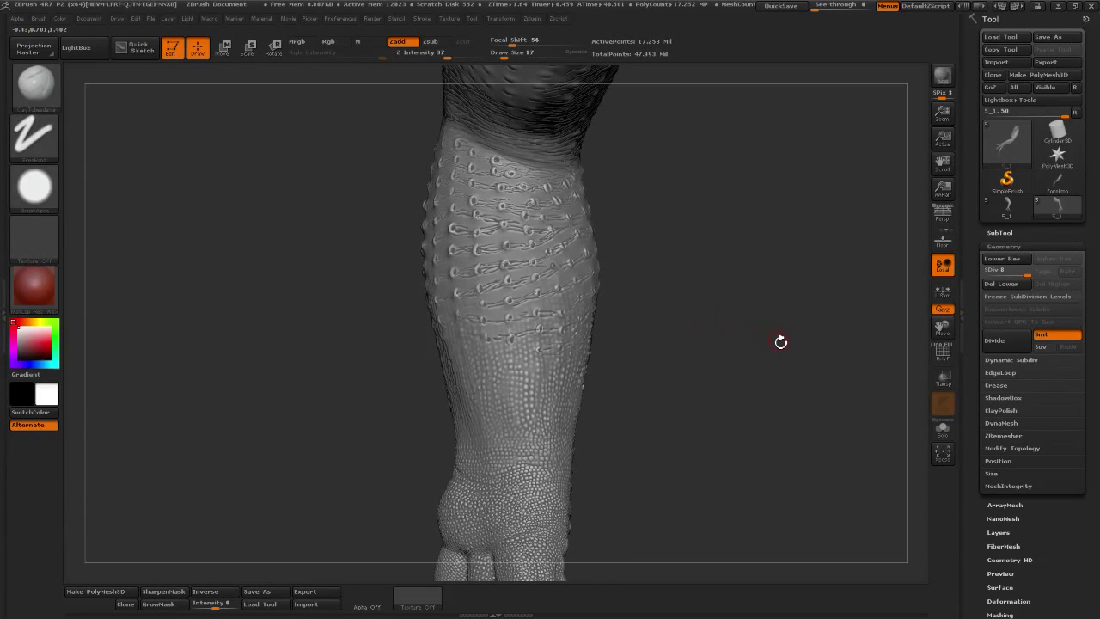
pyautogui.moveTo(776, 252); pyautogui.dragTo(744, 246)
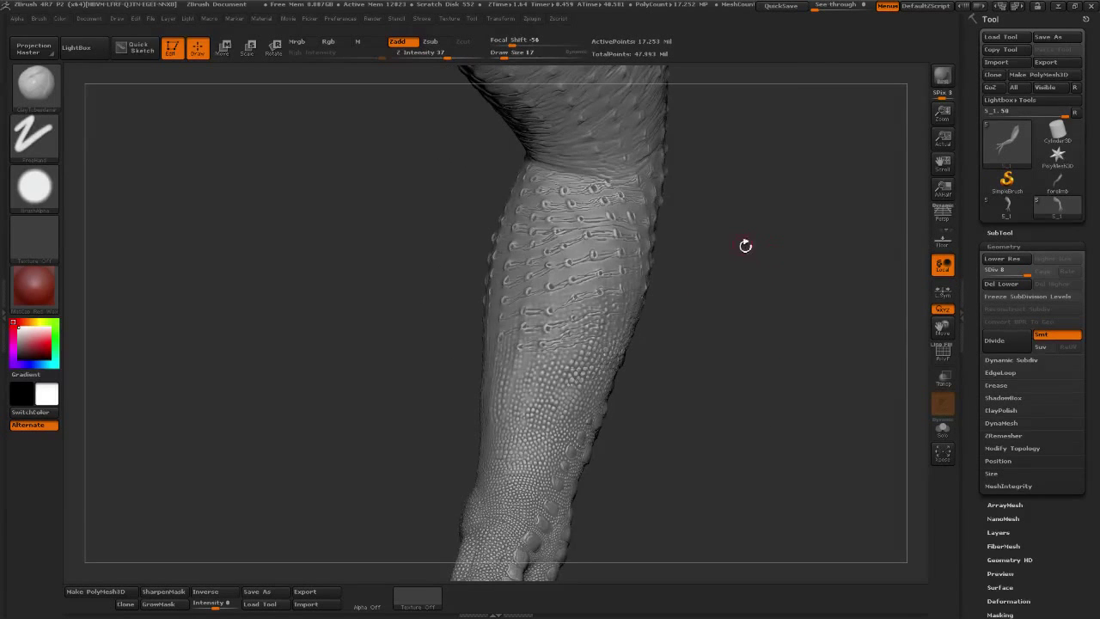
pyautogui.moveTo(789, 313)
pyautogui.mouseDown()
pyautogui.moveTo(768, 277)
pyautogui.moveTo(761, 351)
pyautogui.moveTo(793, 338)
pyautogui.moveTo(768, 366)
pyautogui.moveTo(793, 338)
pyautogui.moveTo(803, 361)
pyautogui.moveTo(868, 373)
pyautogui.moveTo(834, 400)
pyautogui.moveTo(793, 362)
pyautogui.mouseUp()
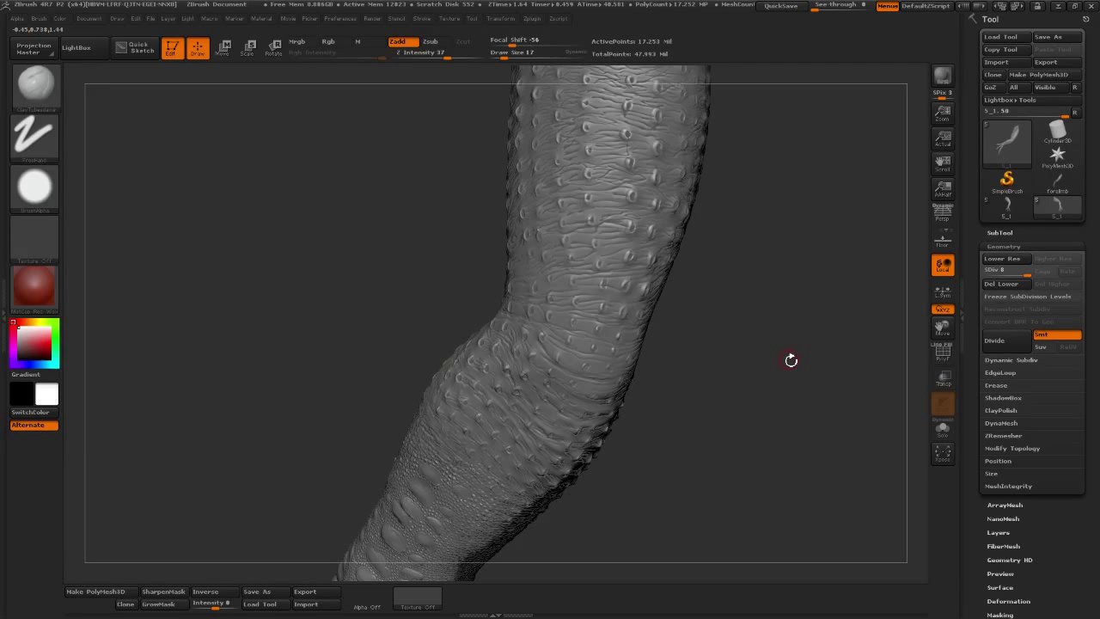
pyautogui.moveTo(791, 359)
pyautogui.mouseDown()
pyautogui.moveTo(803, 373)
pyautogui.moveTo(744, 381)
pyautogui.moveTo(766, 311)
pyautogui.moveTo(707, 341)
pyautogui.moveTo(725, 404)
pyautogui.mouseUp()
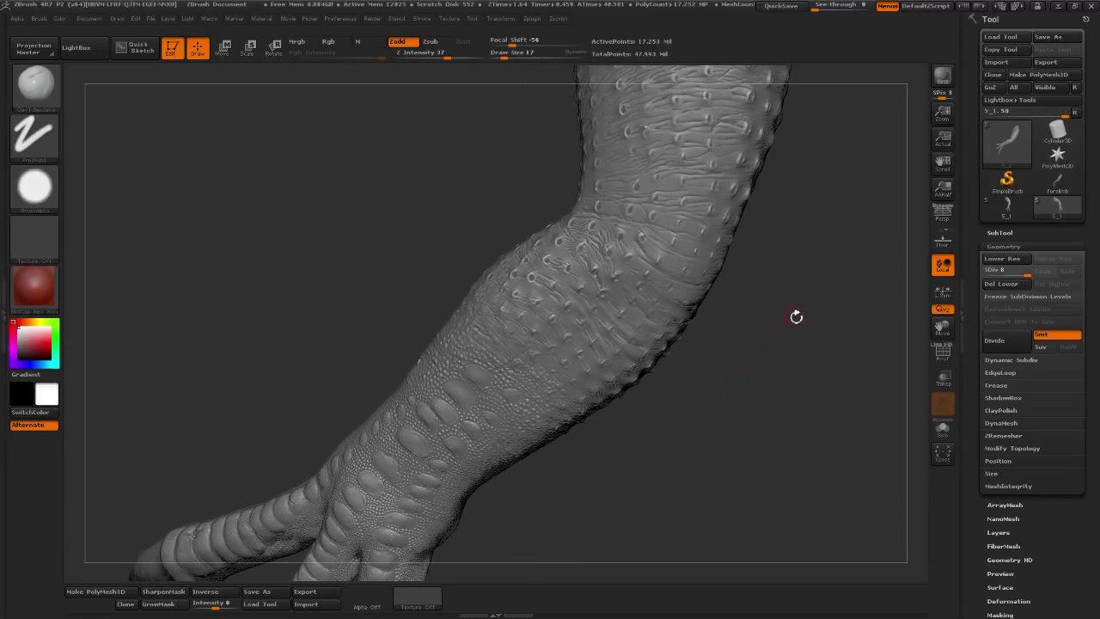
pyautogui.moveTo(832, 226); pyautogui.dragTo(765, 302)
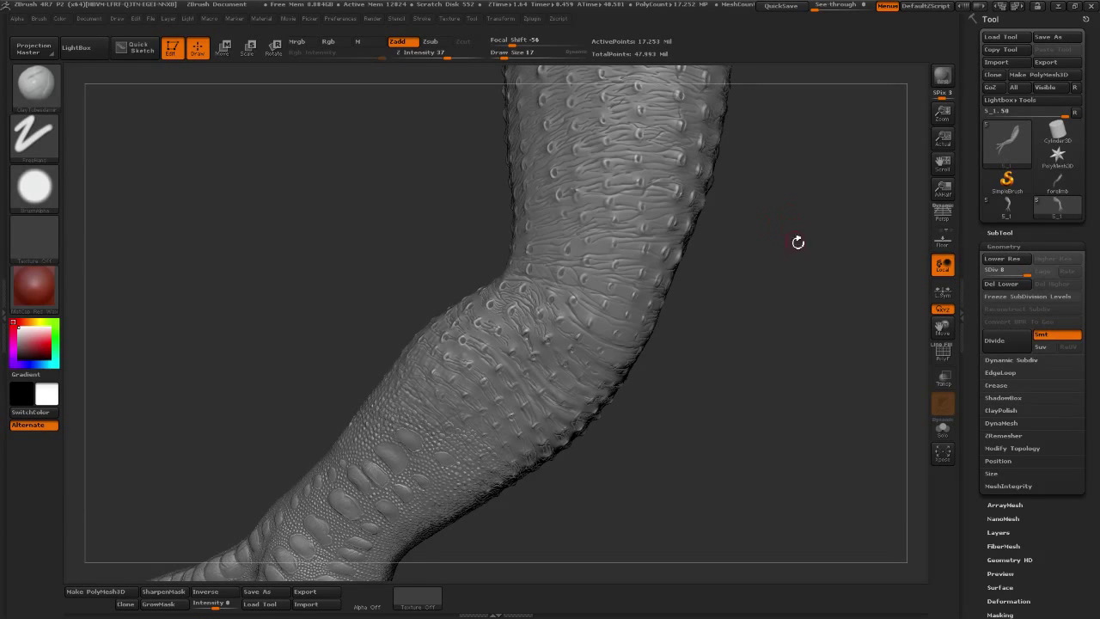
pyautogui.moveTo(798, 238); pyautogui.dragTo(838, 271)
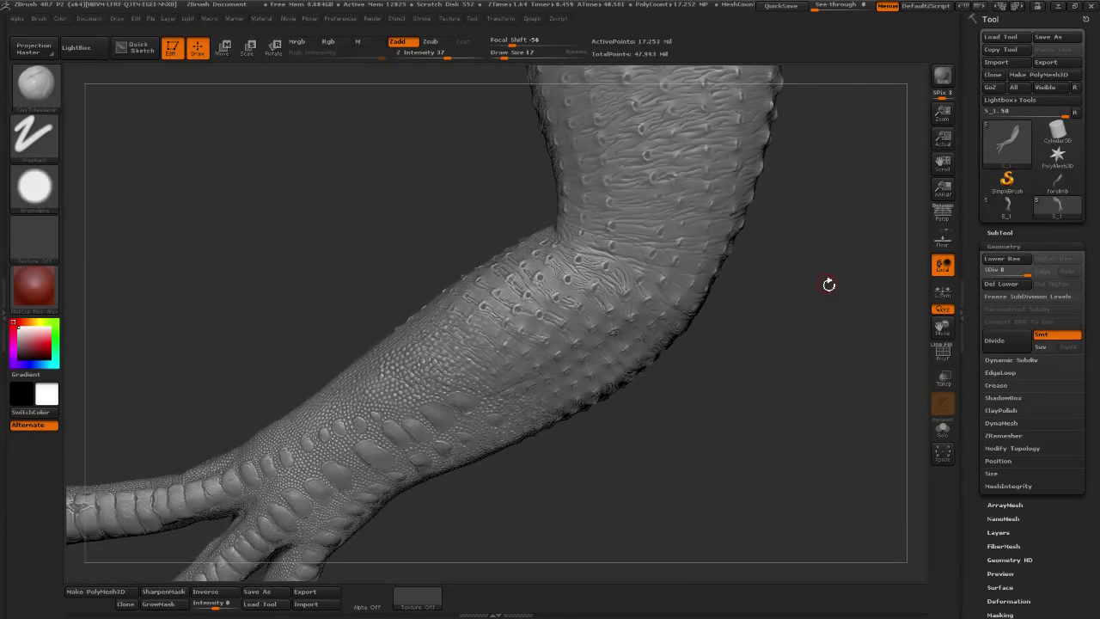